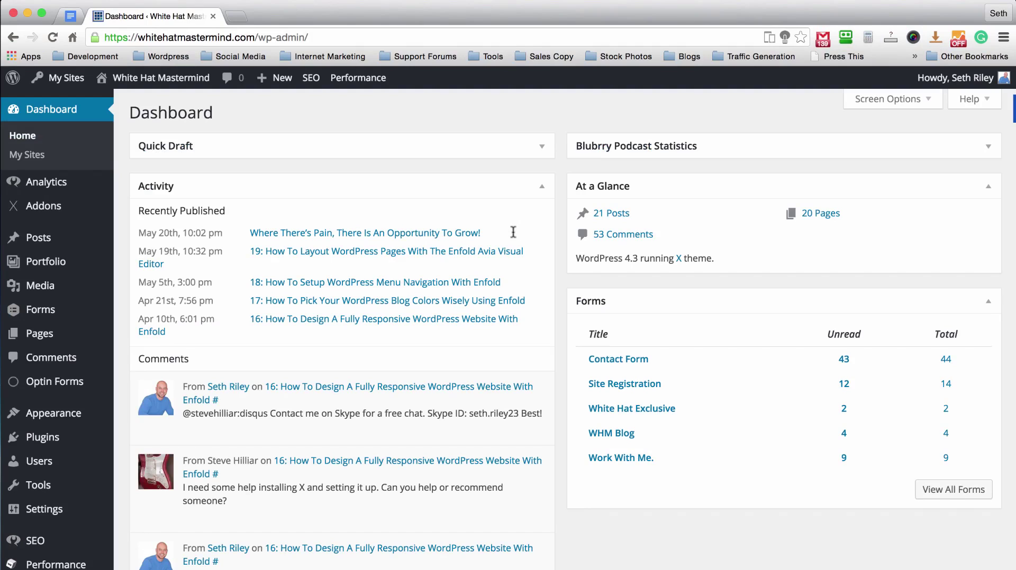
- Open the About page for editing from the list of all pages
mouse_move(45, 334)
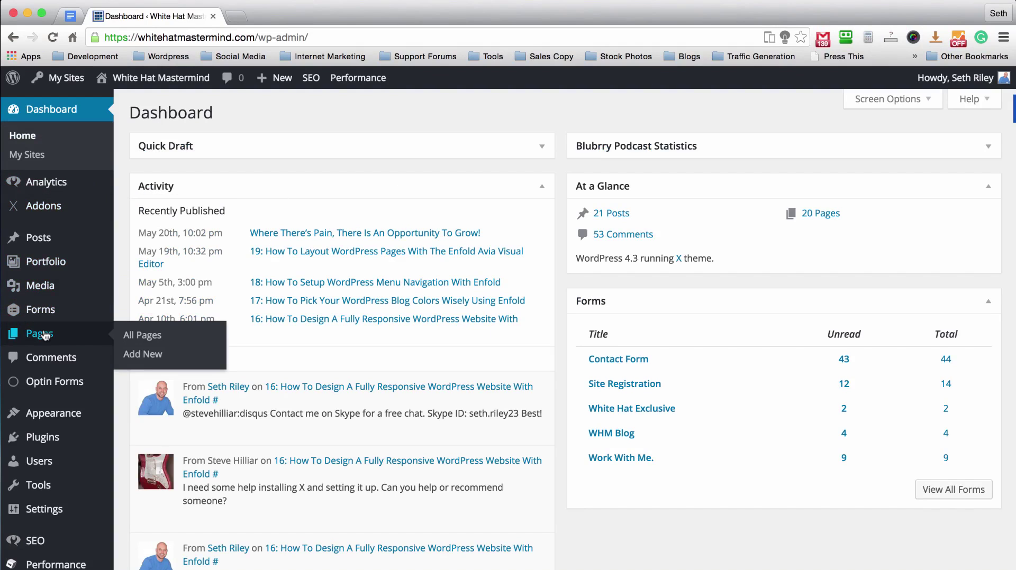
click(172, 334)
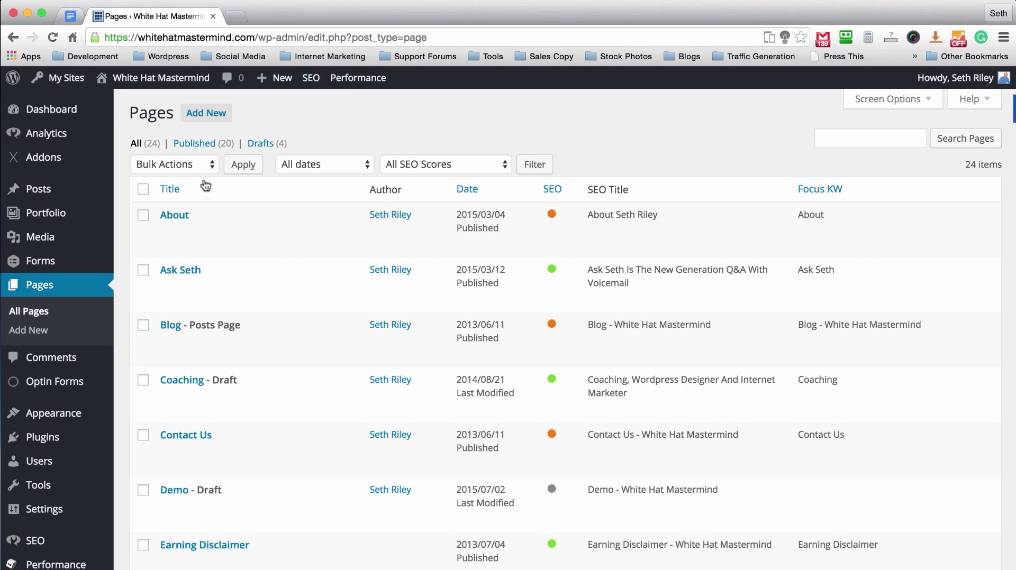
mouse_move(159, 230)
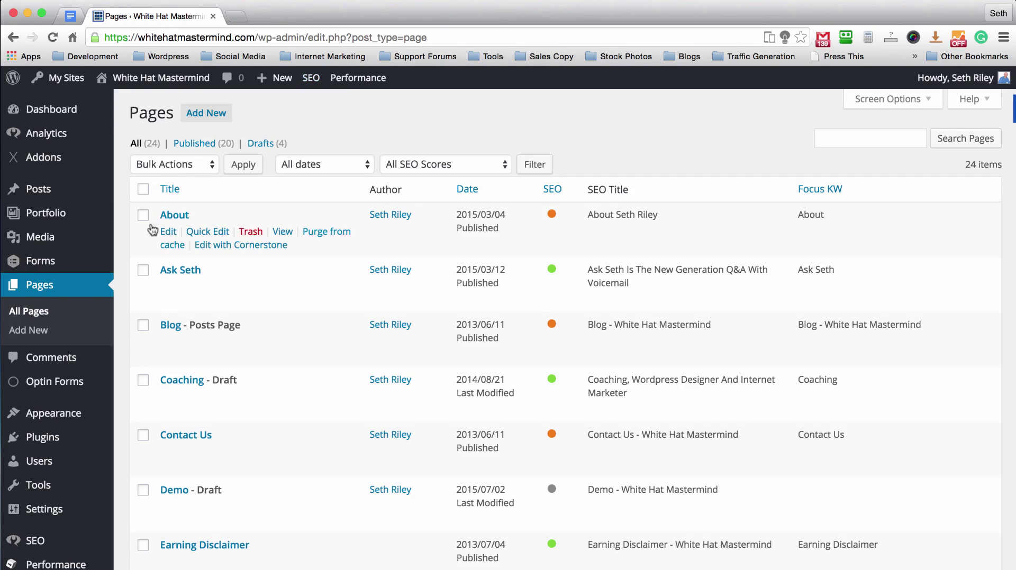
click(168, 233)
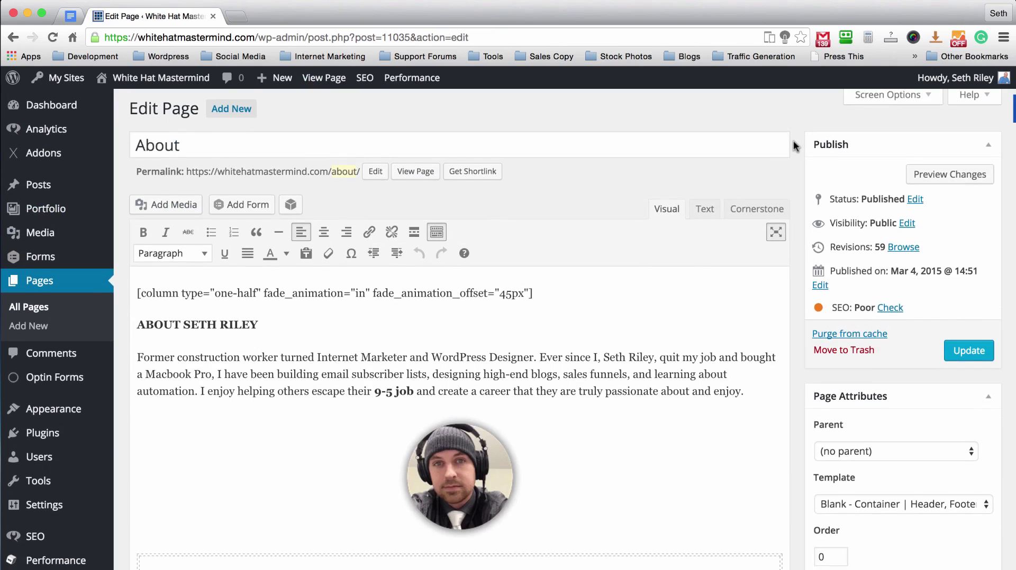
- Switch the About page's content to the Cornerstone editor and accept replacing the current content
scroll(793, 146, down, 1)
scroll(792, 141, up, 1)
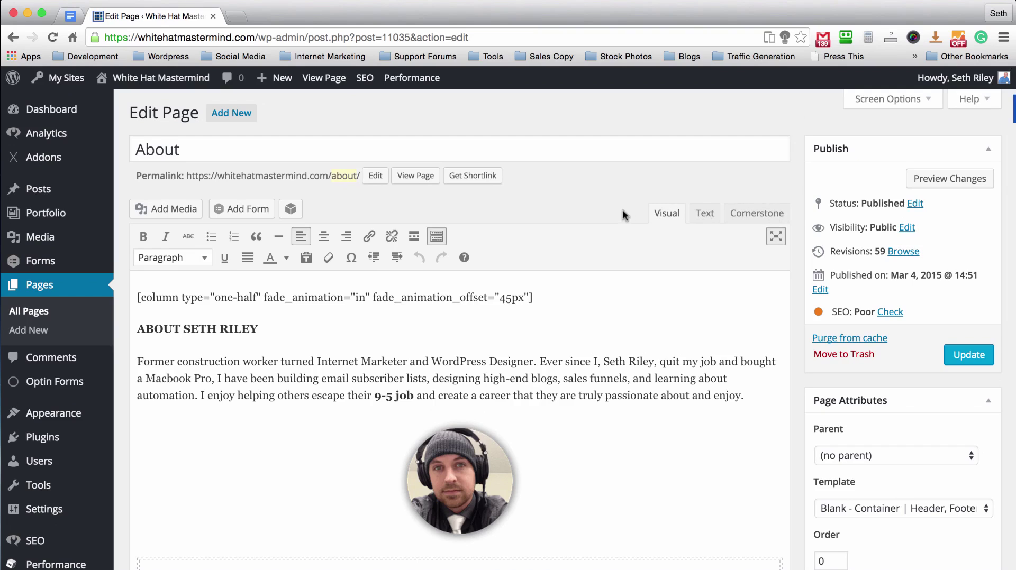
click(760, 214)
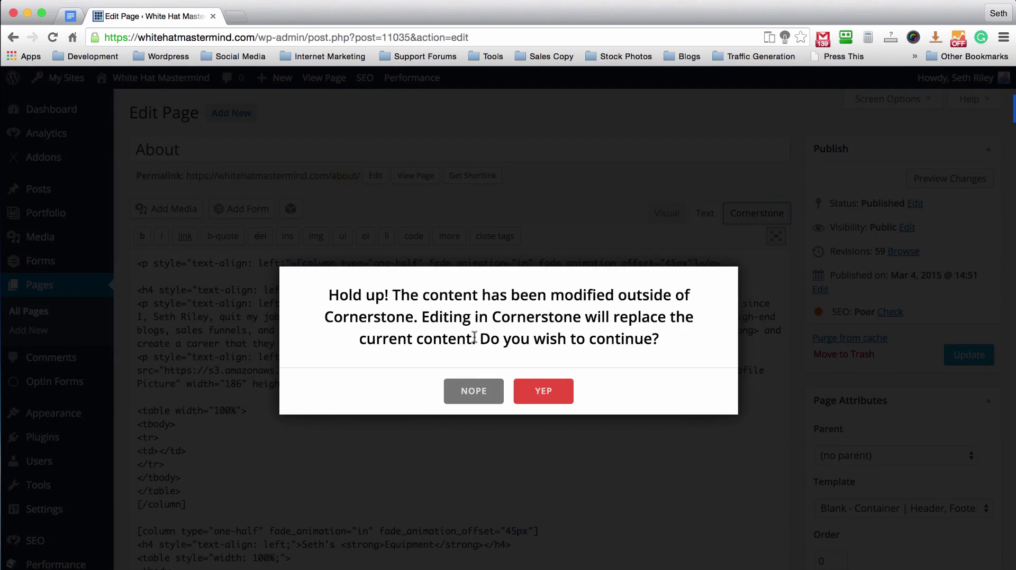
click(543, 394)
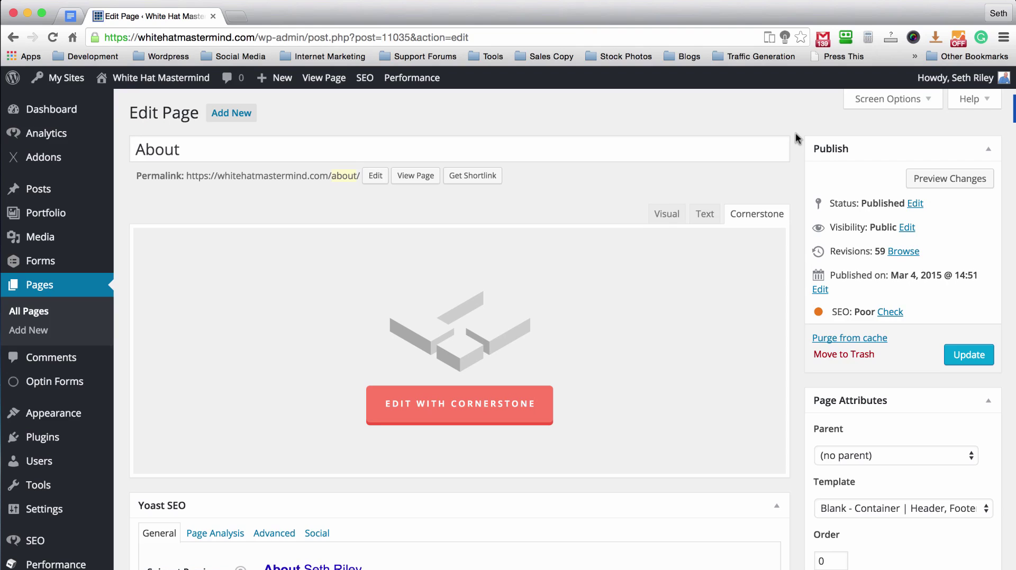
scroll(798, 138, down, 1)
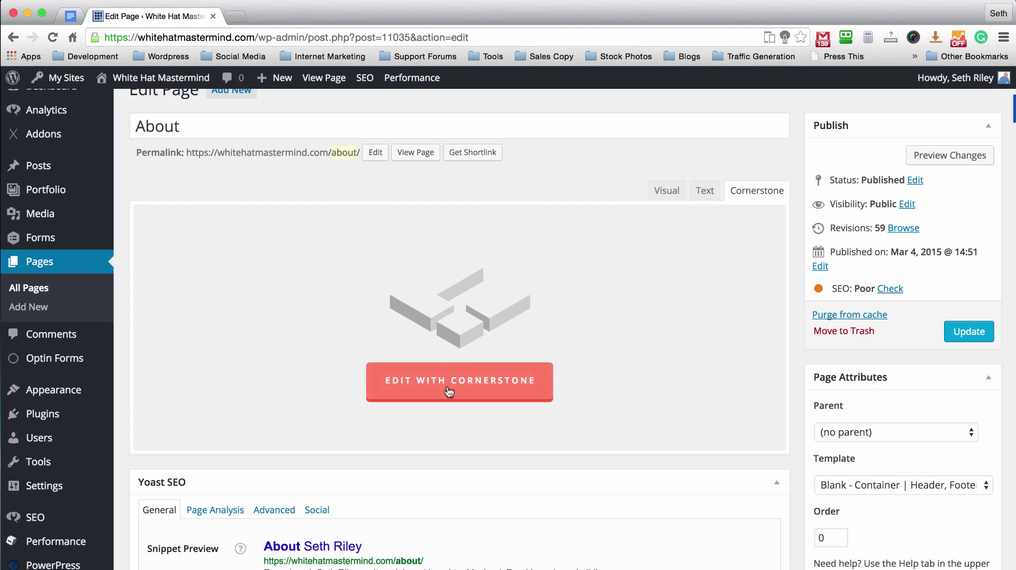
scroll(801, 155, down, 4)
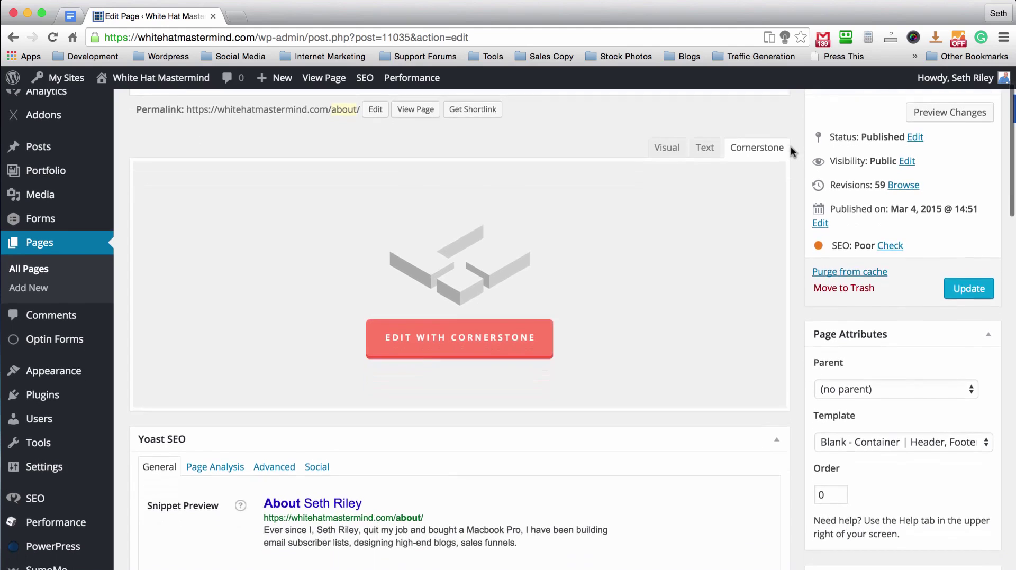
scroll(793, 159, up, 5)
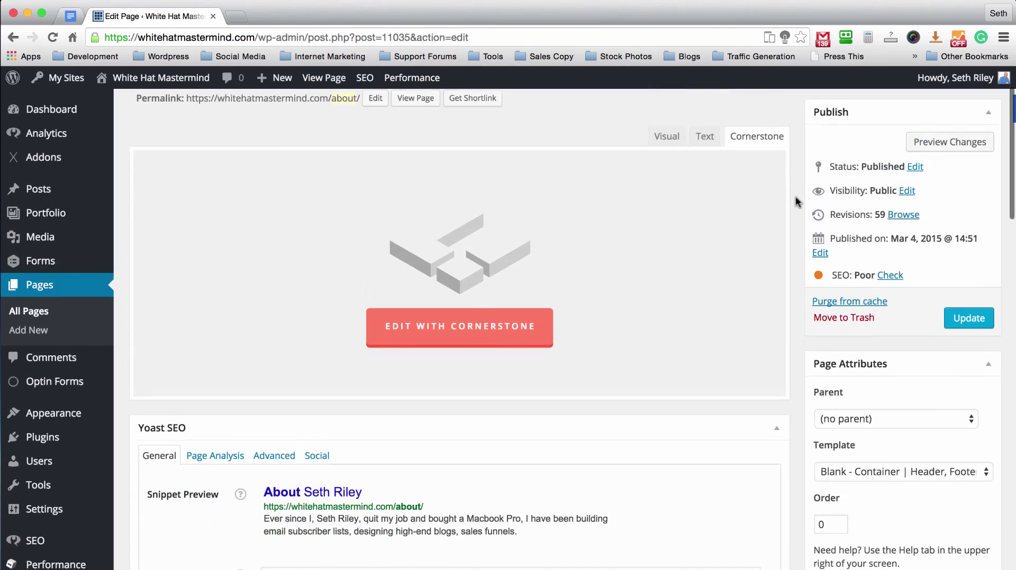
scroll(796, 201, down, 3)
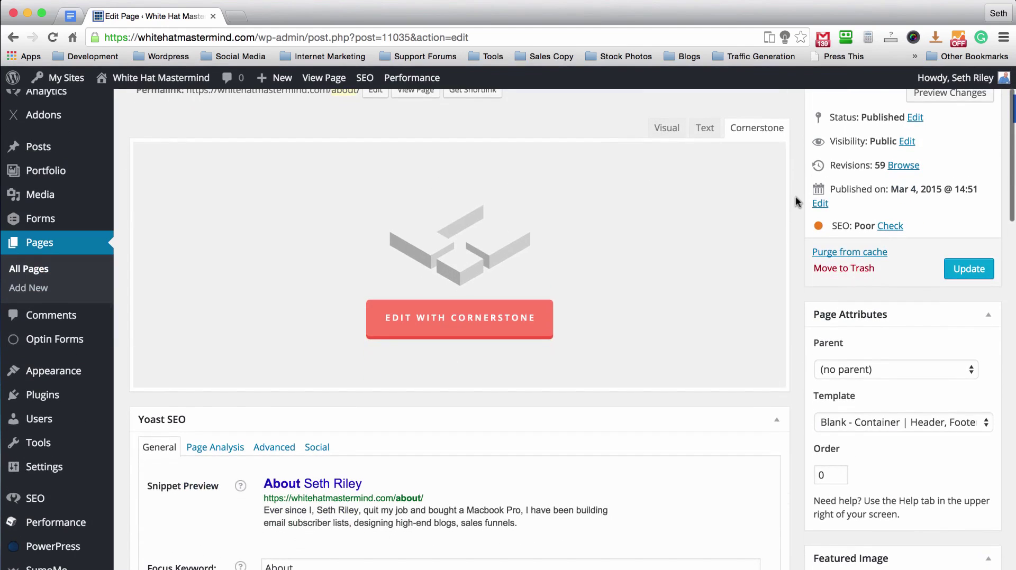
scroll(795, 200, down, 1)
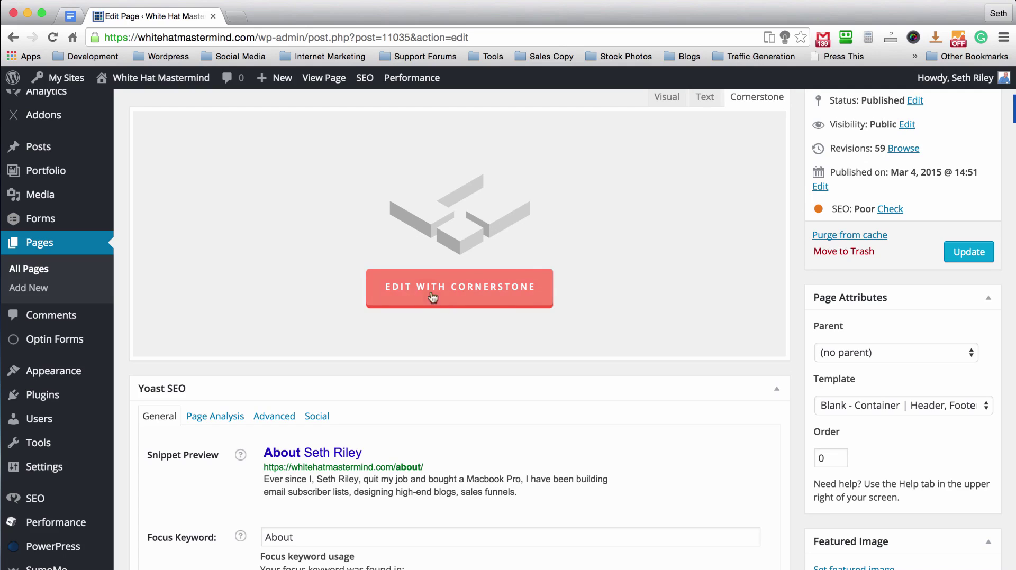
scroll(794, 204, down, 1)
scroll(794, 203, down, 2)
scroll(794, 259, up, 3)
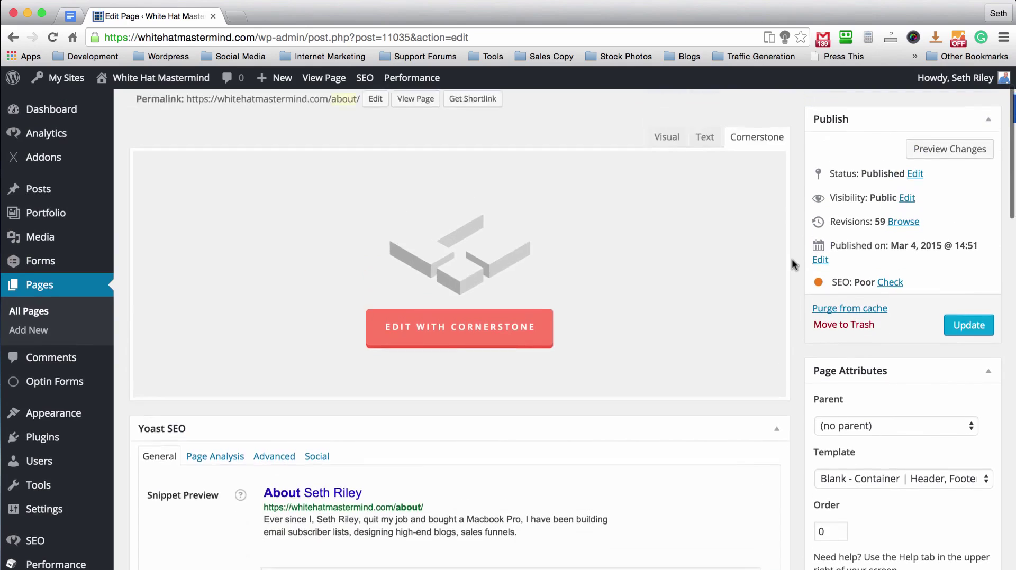
- Set the About page's template to "Blank - No Container | Header, Footer" and update the page
scroll(791, 259, down, 3)
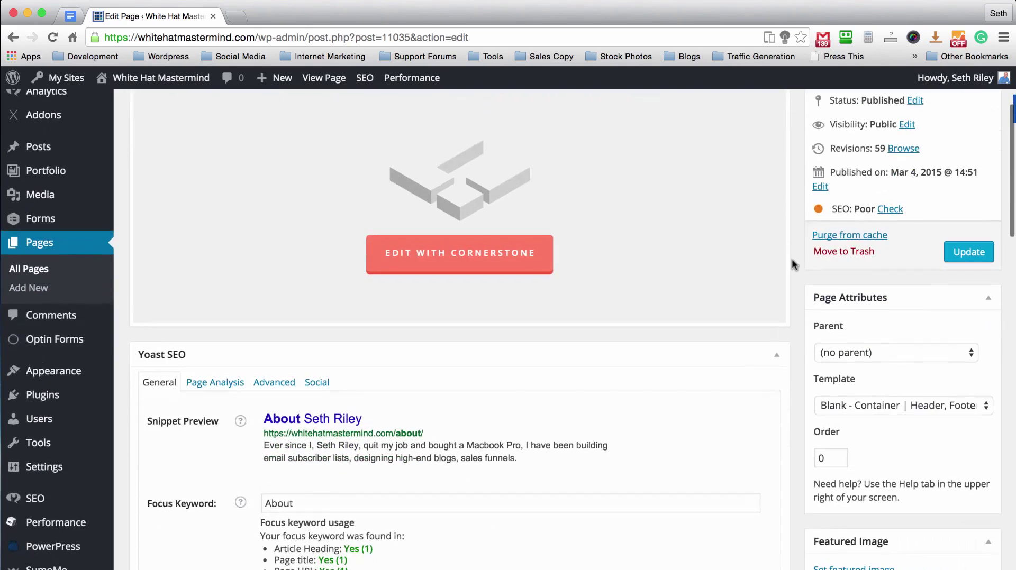
click(927, 405)
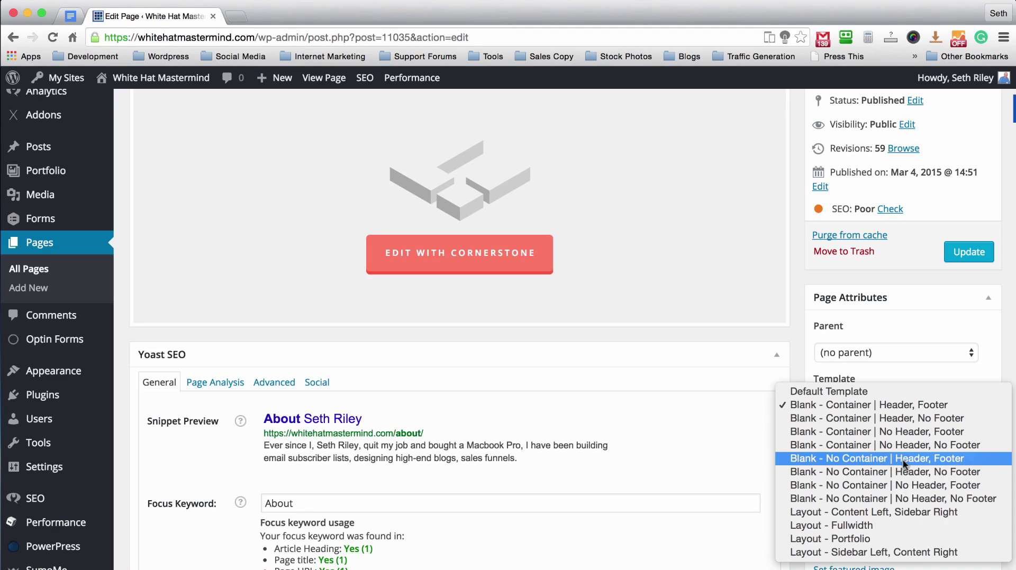
click(882, 459)
scroll(804, 351, up, 5)
click(968, 355)
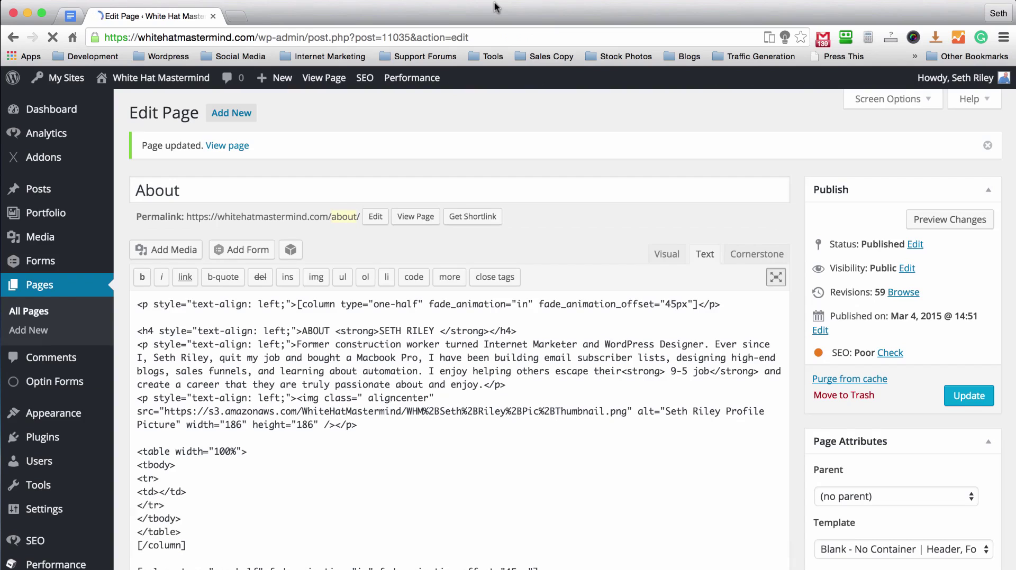
- Find the Dummy Text Generator by searching for "dummy text" in a new tab and select its Lorem ipsum text
click(237, 16)
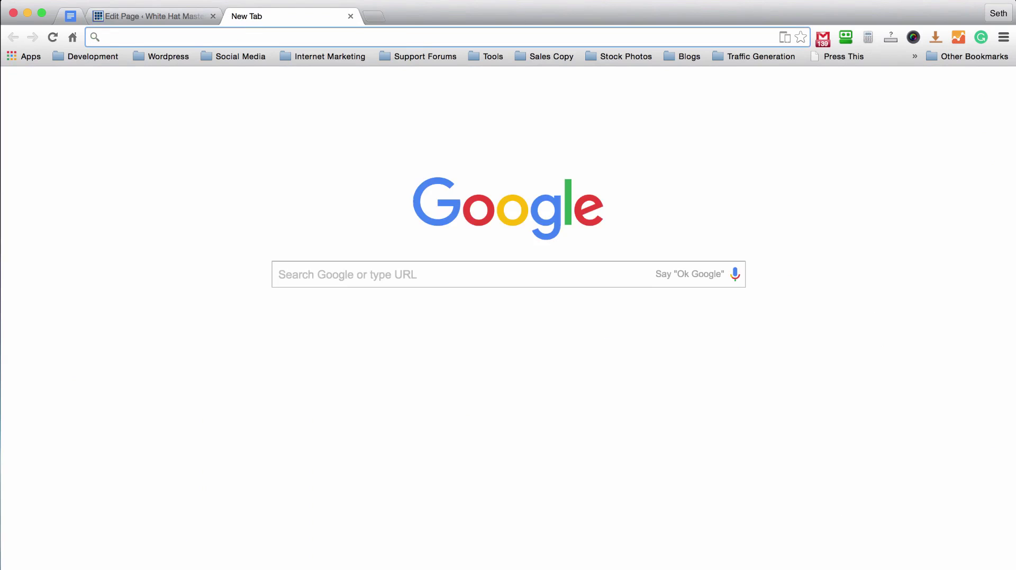
text(dummy text)
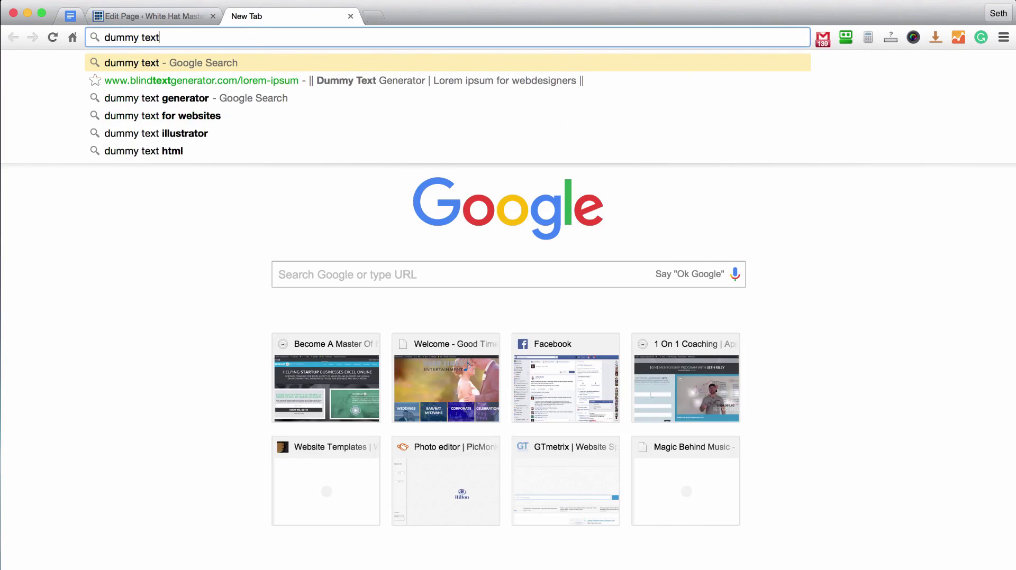
key(Return)
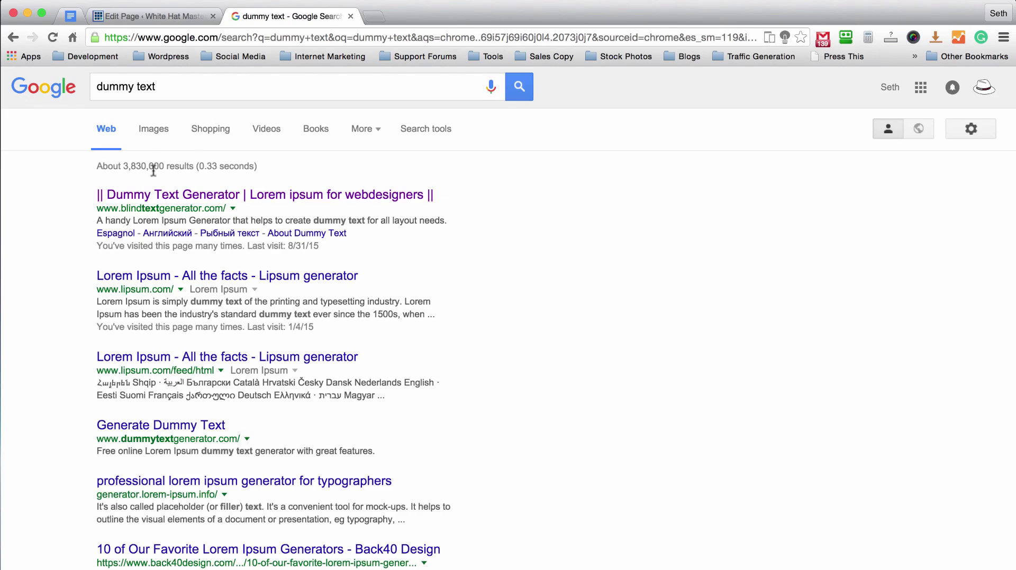
click(185, 86)
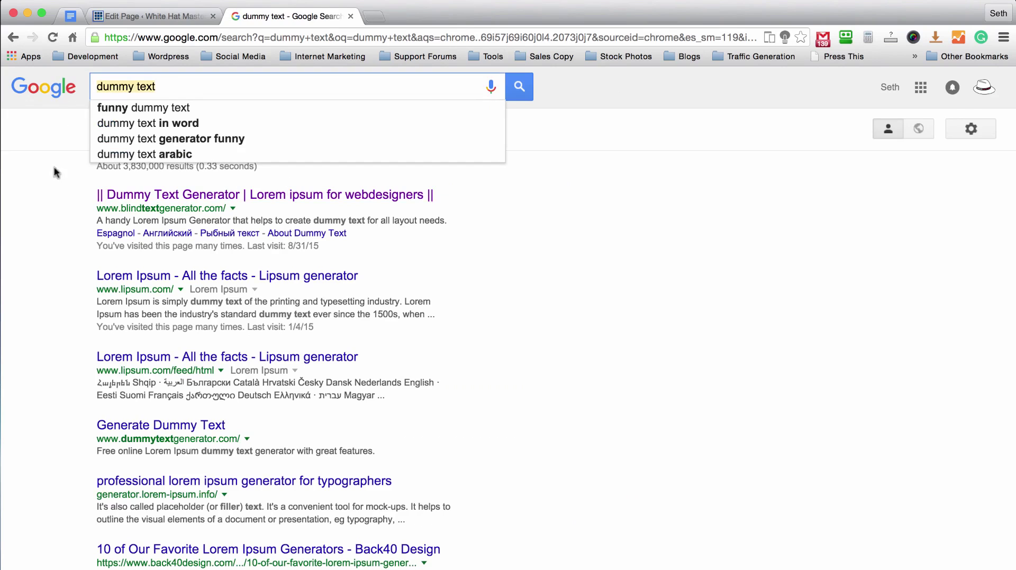
click(180, 195)
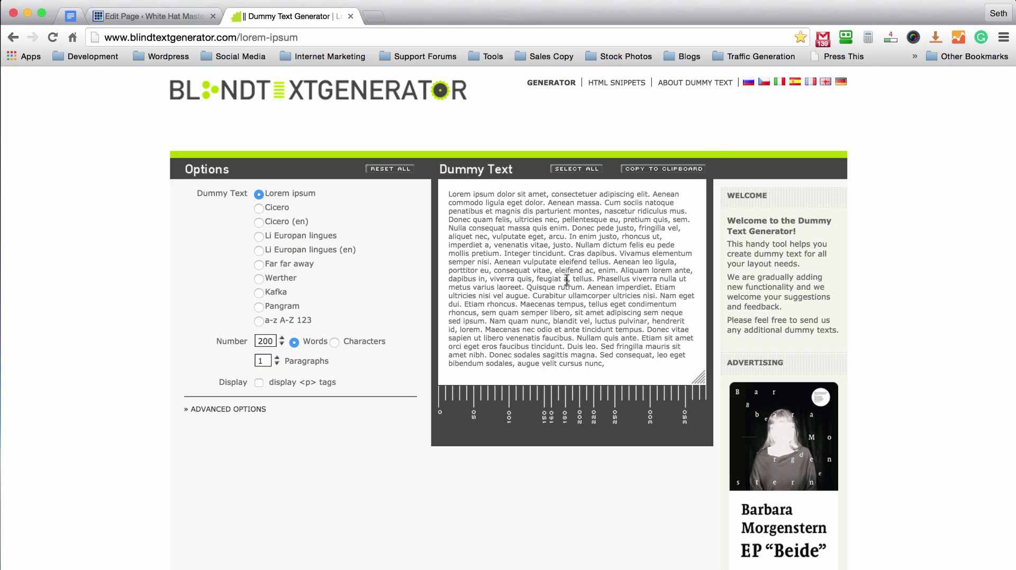
drag(645, 371, 441, 188)
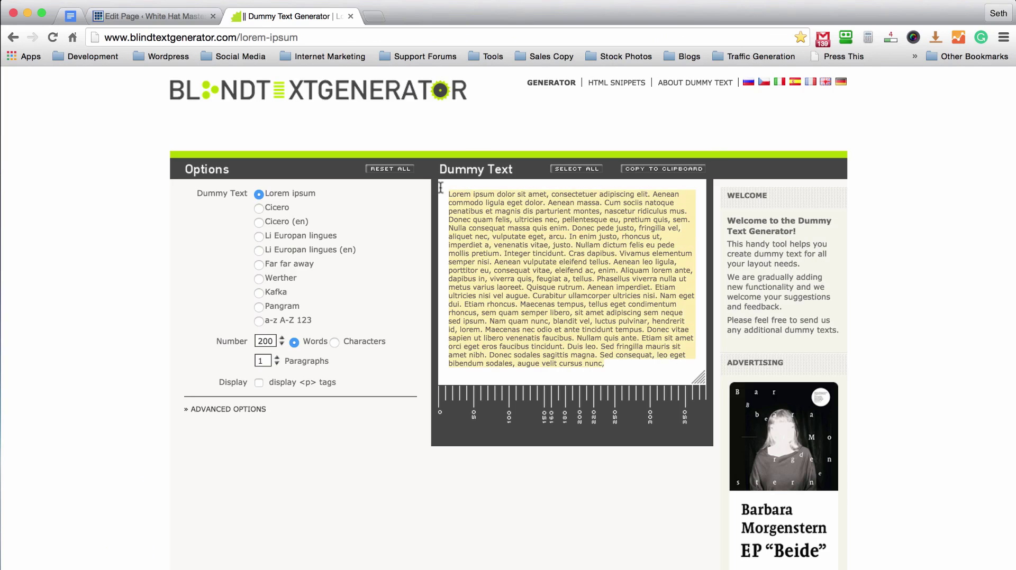
click(479, 128)
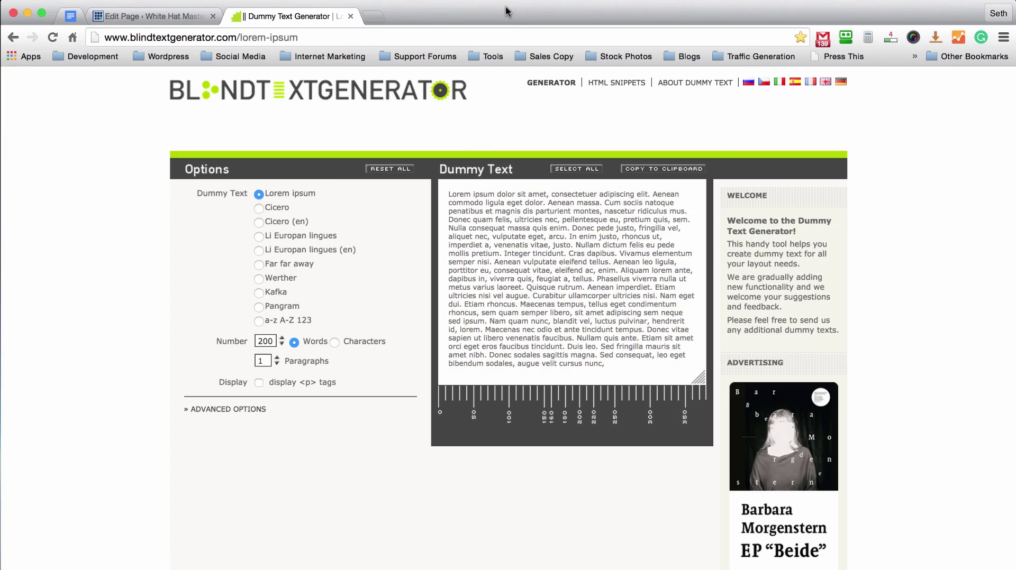
- Return to the About page's editor and launch it in Cornerstone, accepting replacement of the current content
click(117, 14)
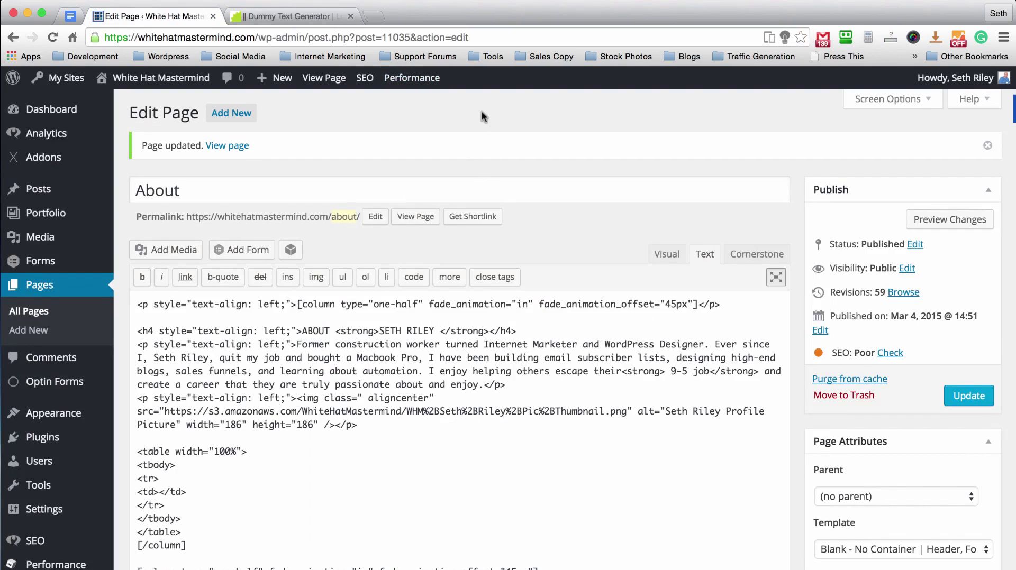
scroll(534, 126, down, 3)
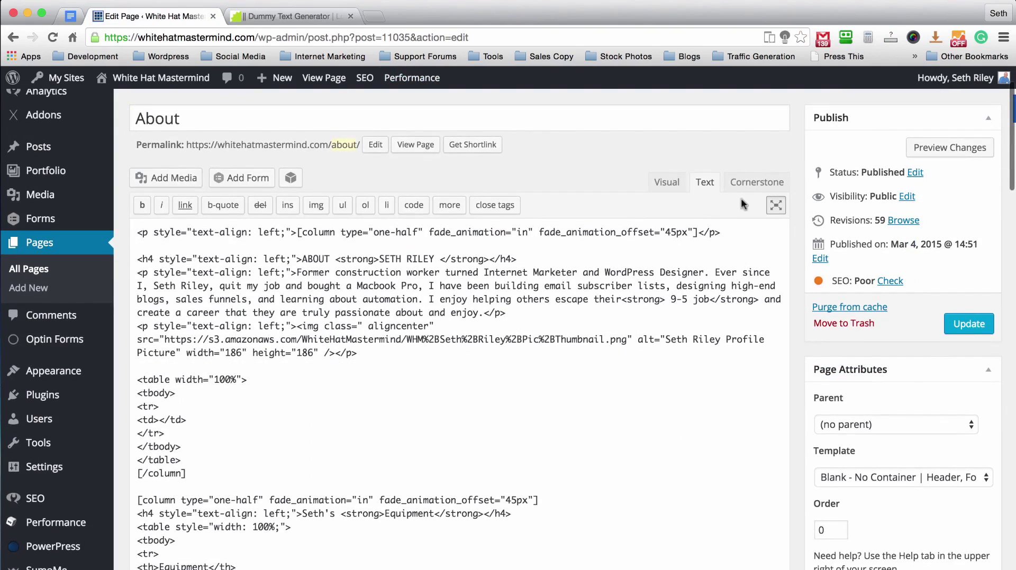
click(746, 183)
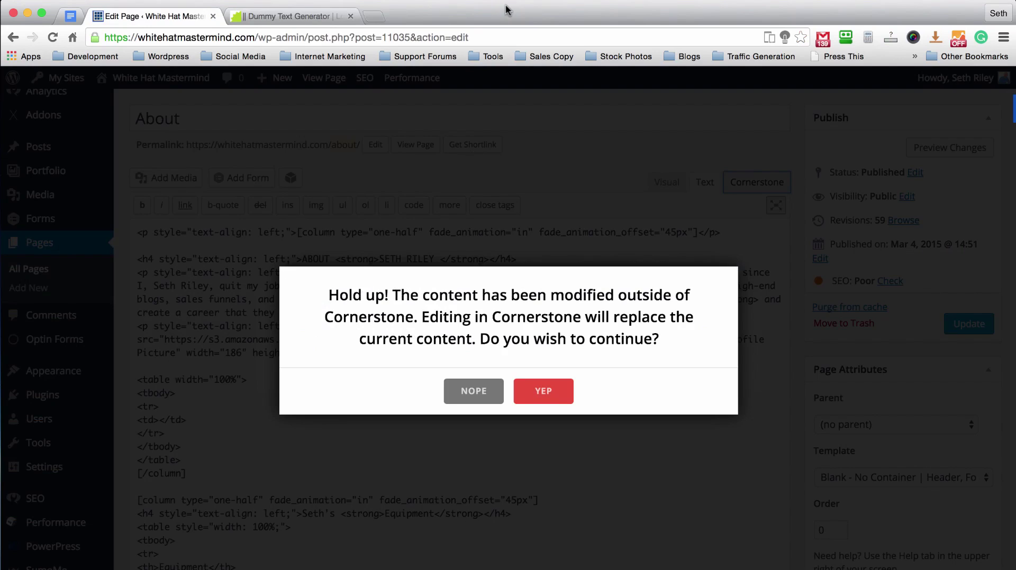
click(545, 398)
click(463, 372)
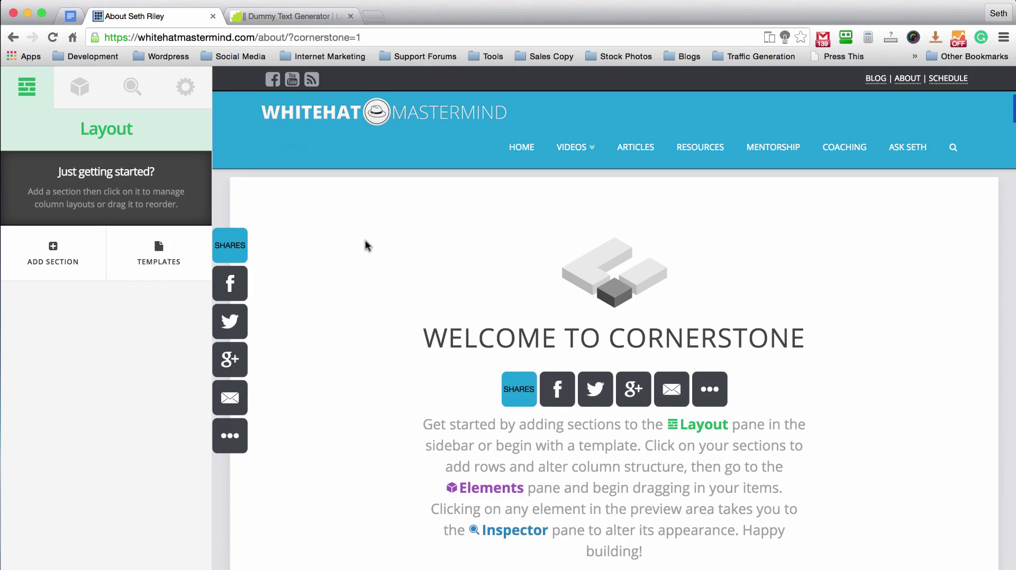
scroll(365, 243, down, 3)
scroll(365, 245, up, 3)
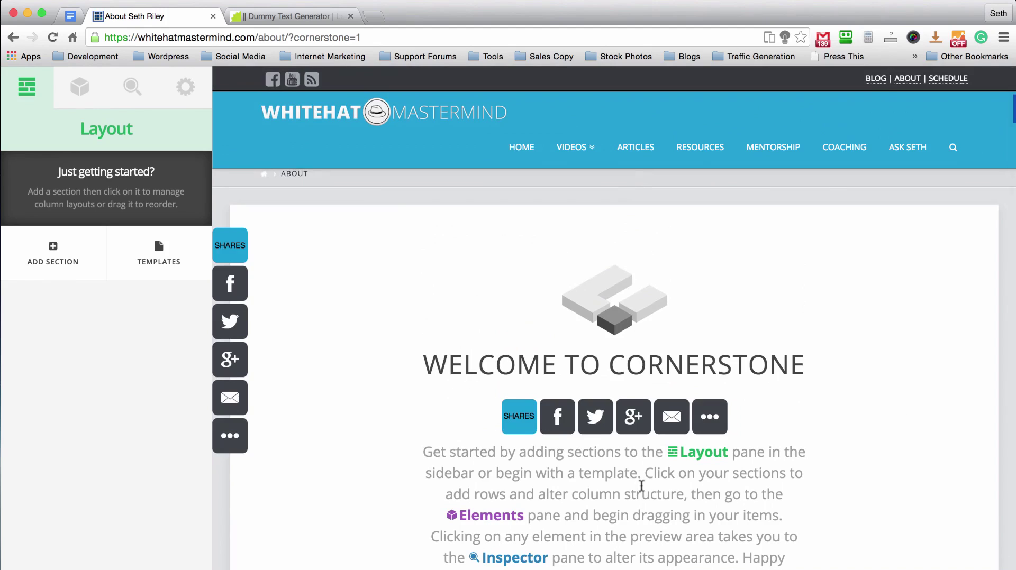
scroll(332, 269, down, 1)
scroll(332, 268, up, 1)
scroll(521, 236, down, 1)
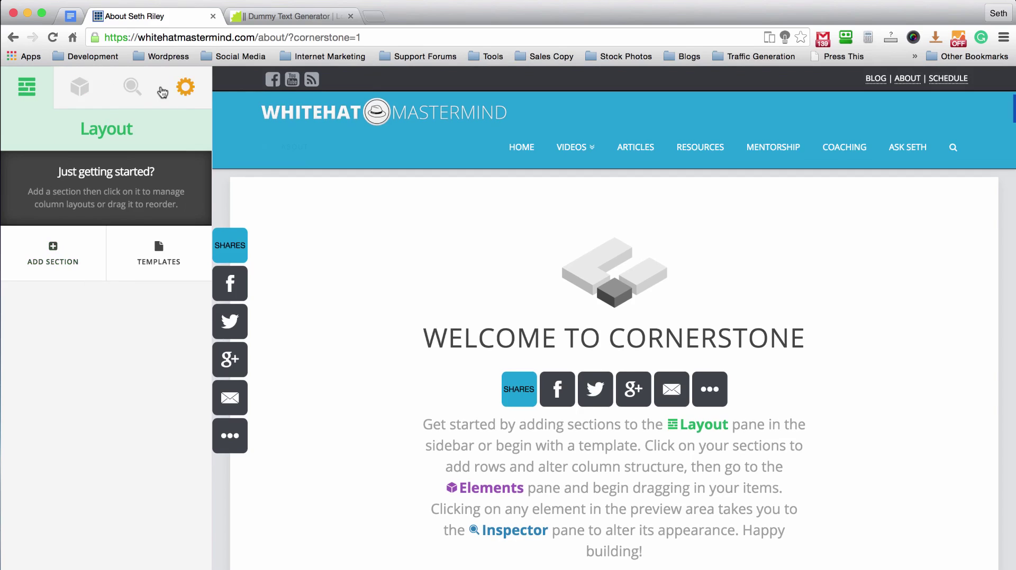
- Search the Cornerstone elements for "Head" and clear the search
click(81, 93)
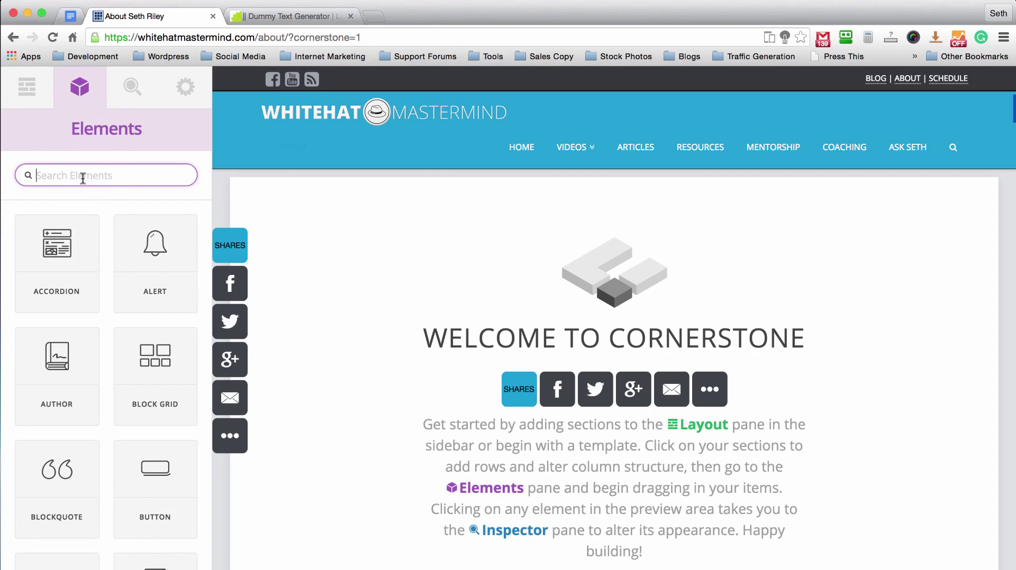
text(Head)
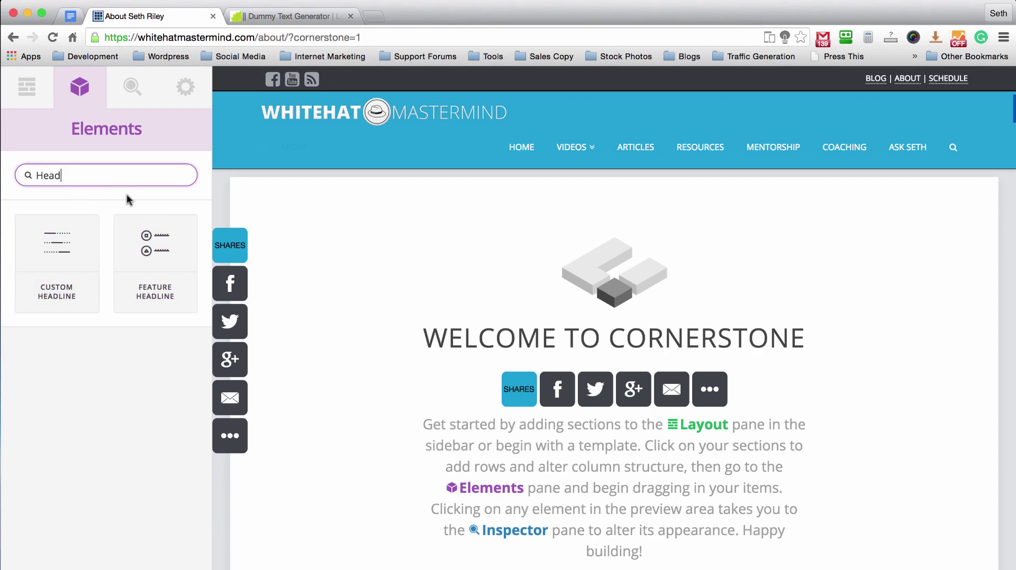
click(107, 195)
click(71, 174)
key(BackSpace)
key(BackSpace)
key(BackSpace)
key(BackSpace)
- Look through the full list of available Cornerstone elements, from Accordion to Widget Area
scroll(103, 218, down, 9)
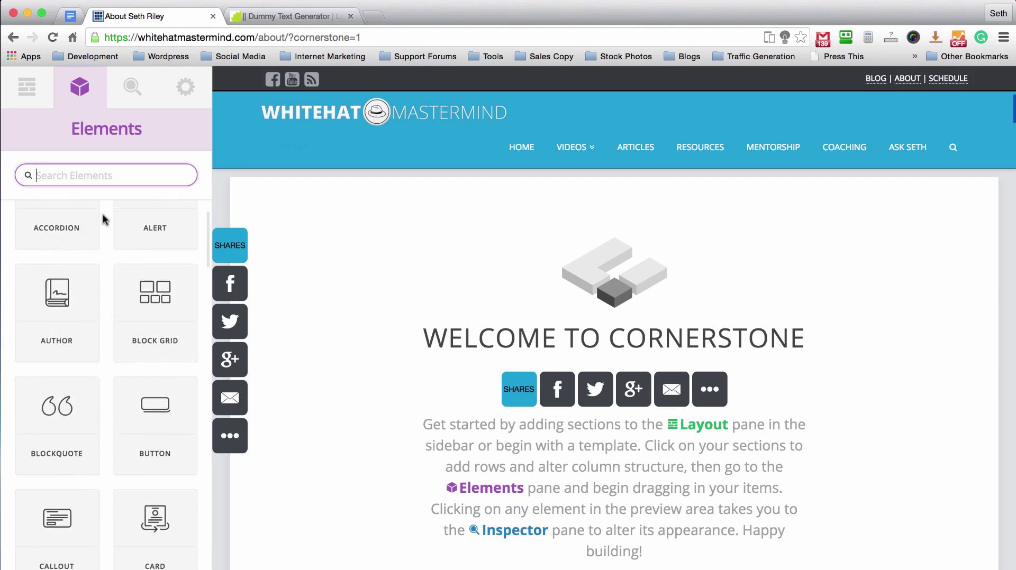
scroll(104, 219, down, 20)
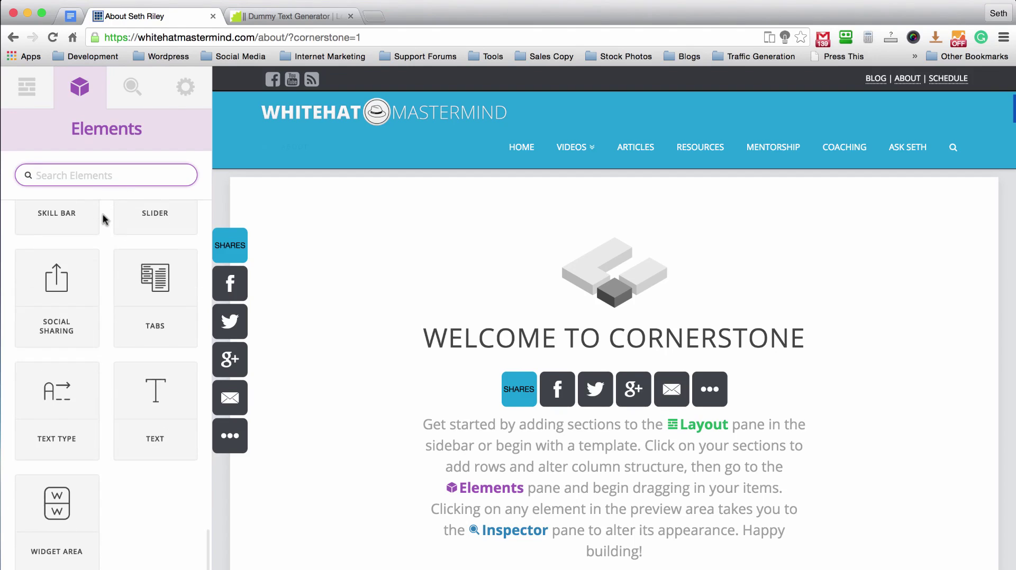
scroll(104, 219, up, 20)
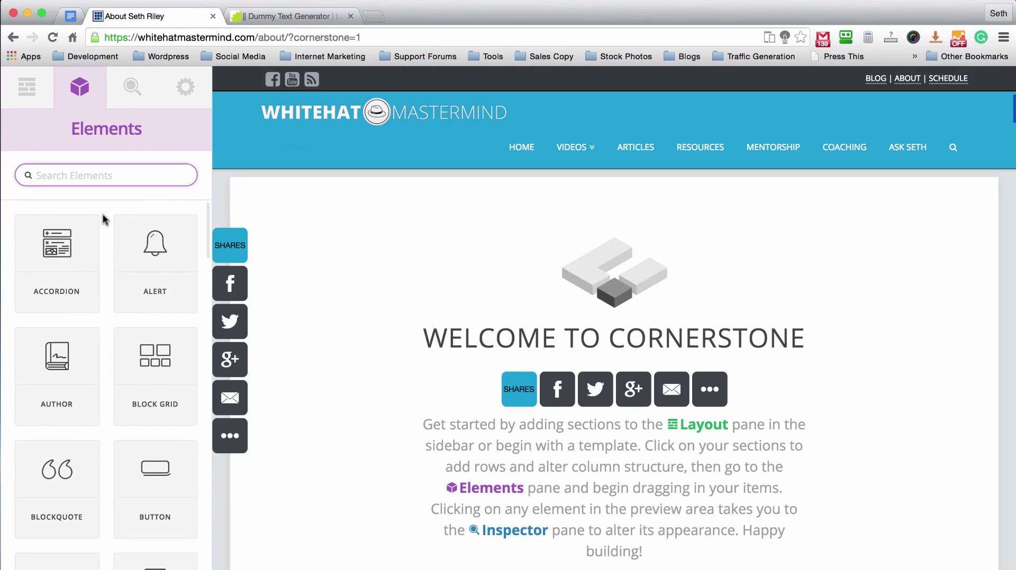
scroll(104, 219, down, 20)
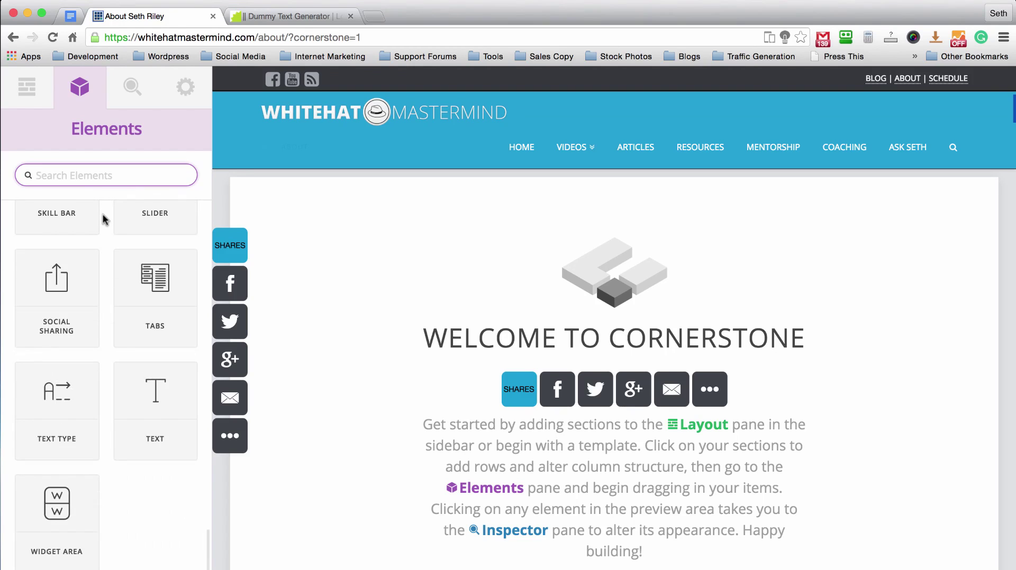
- Look over the start of the elements list, the Inspector, and the Settings with their responsive preview sizes
scroll(104, 219, up, 20)
scroll(104, 219, up, 5)
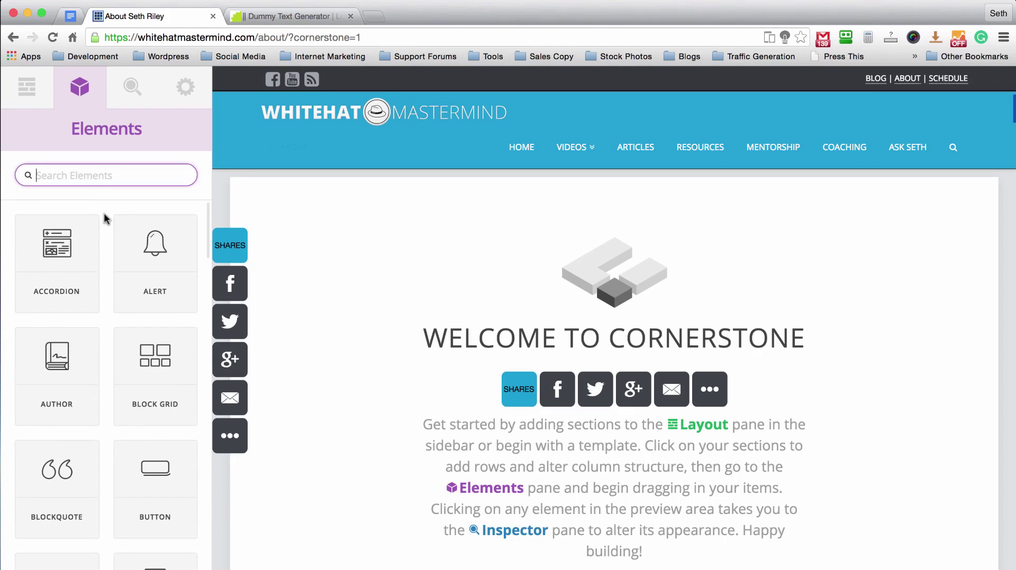
scroll(105, 219, down, 1)
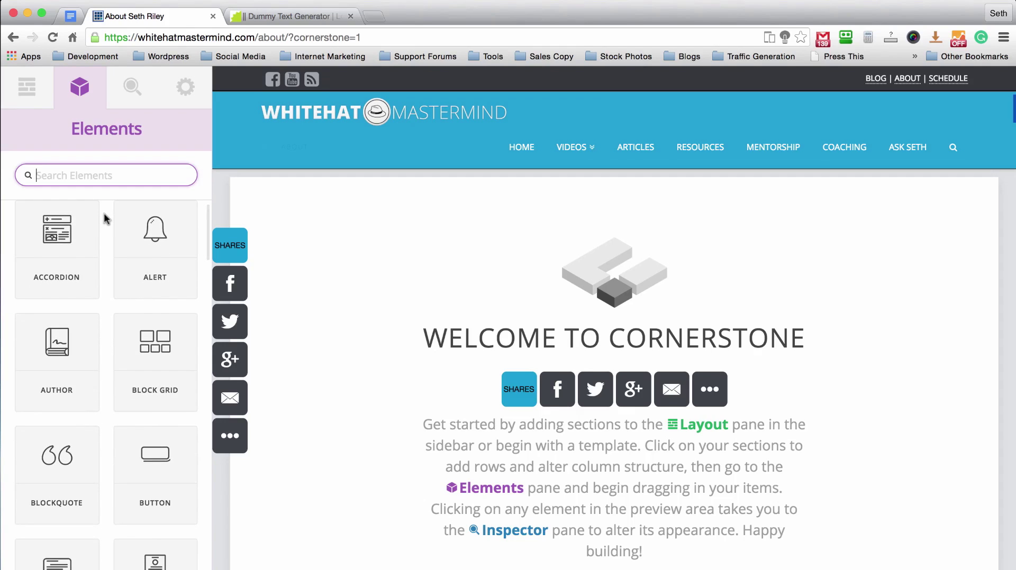
scroll(104, 219, down, 1)
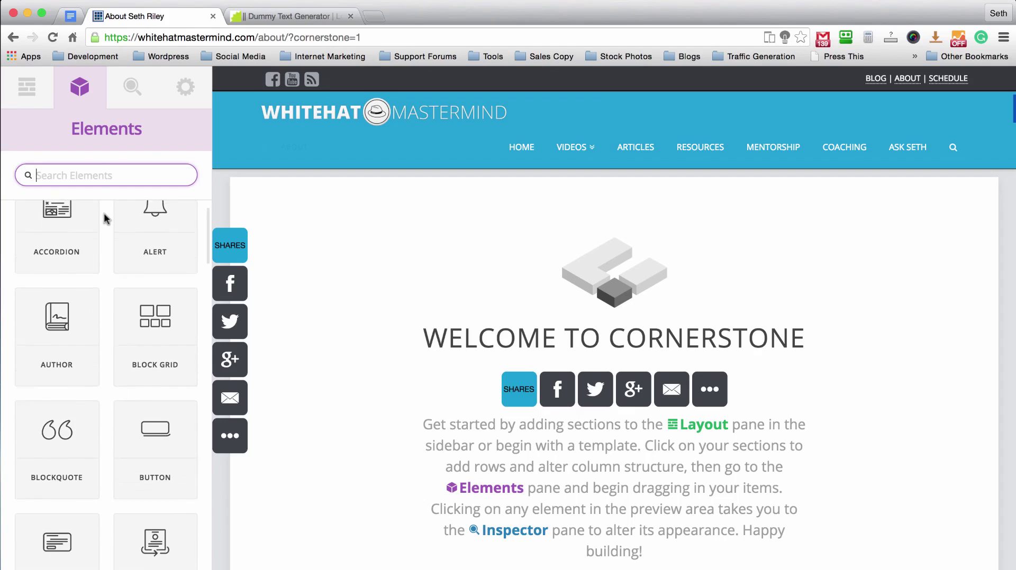
scroll(105, 219, up, 2)
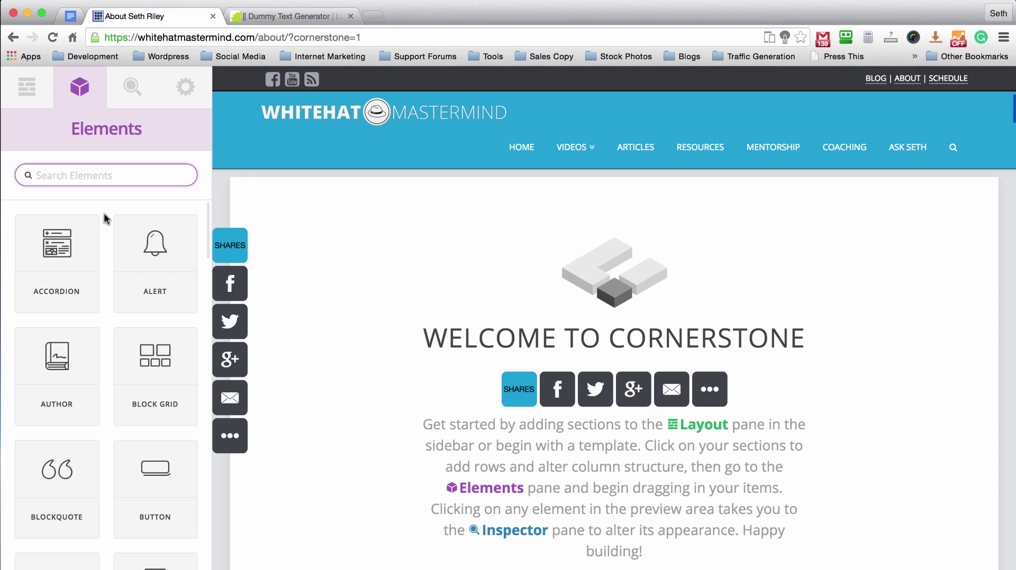
click(131, 86)
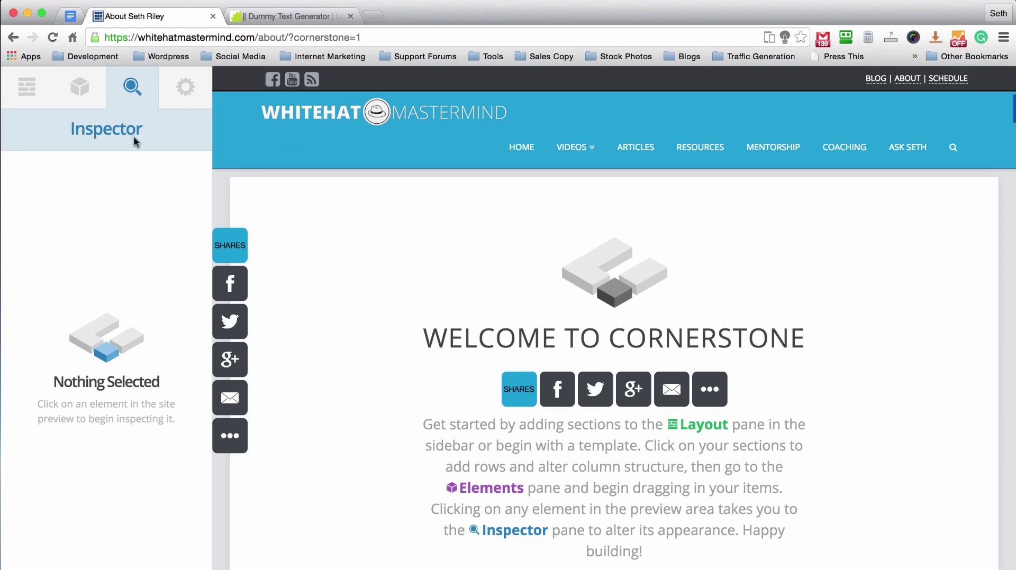
click(184, 91)
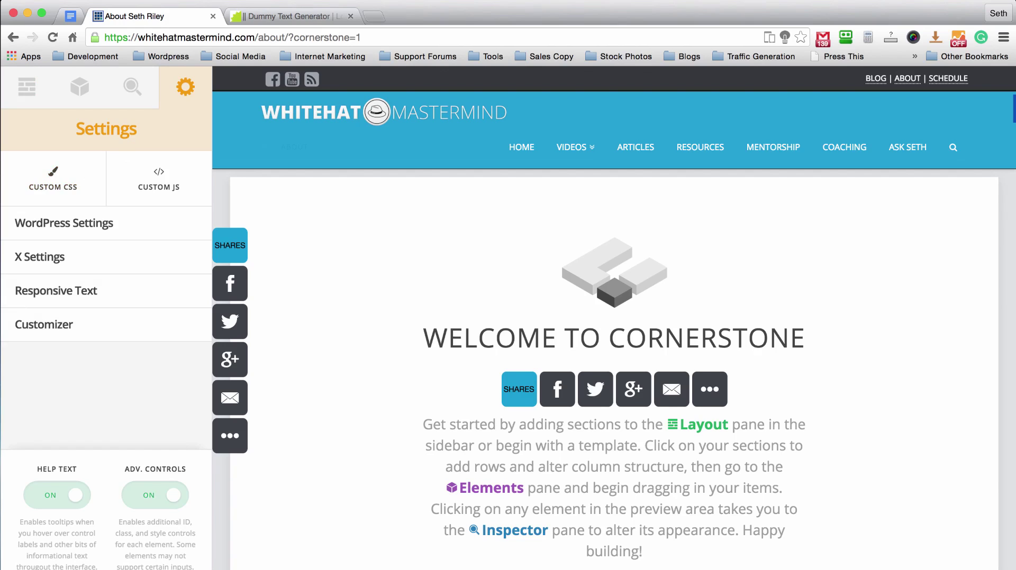
mouse_move(188, 452)
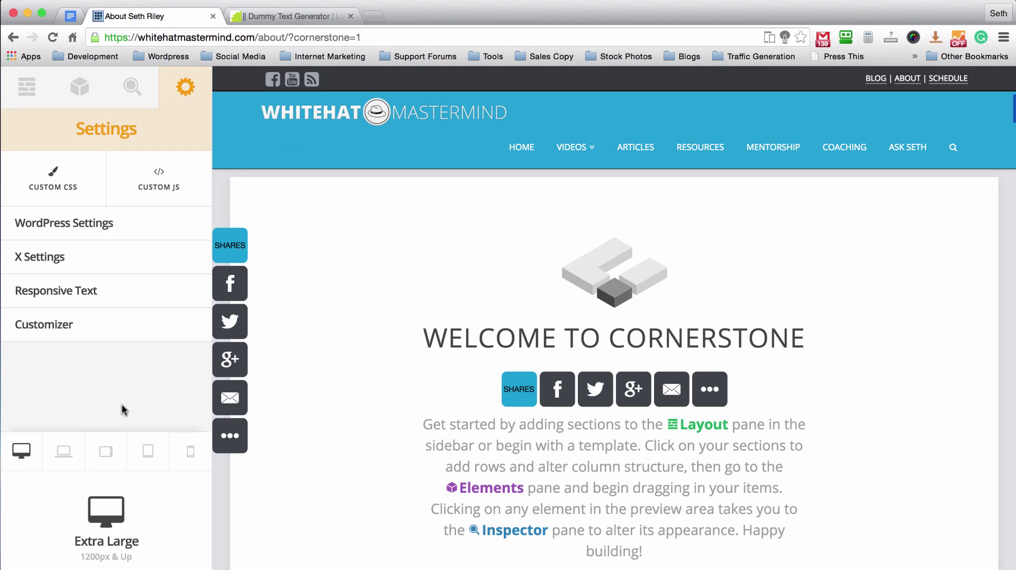
- Add a new section to the page layout and rename it "Headline Section"
click(27, 87)
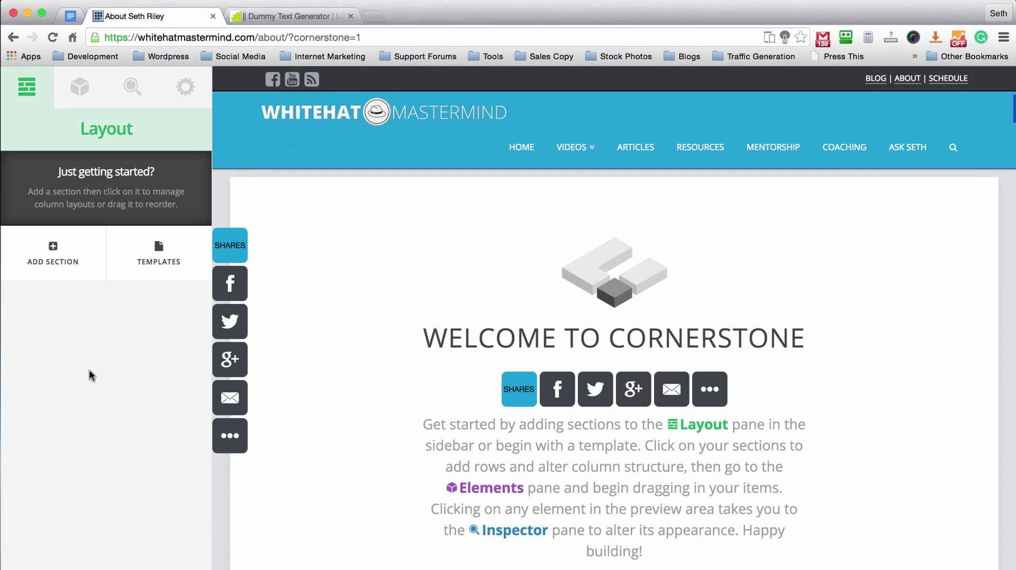
click(54, 259)
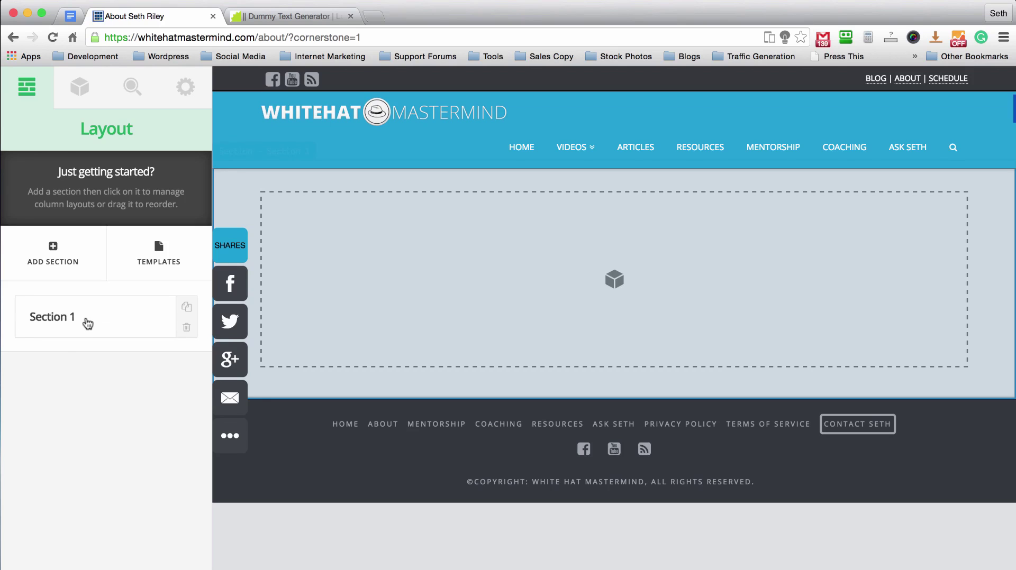
click(88, 324)
double_click(82, 242)
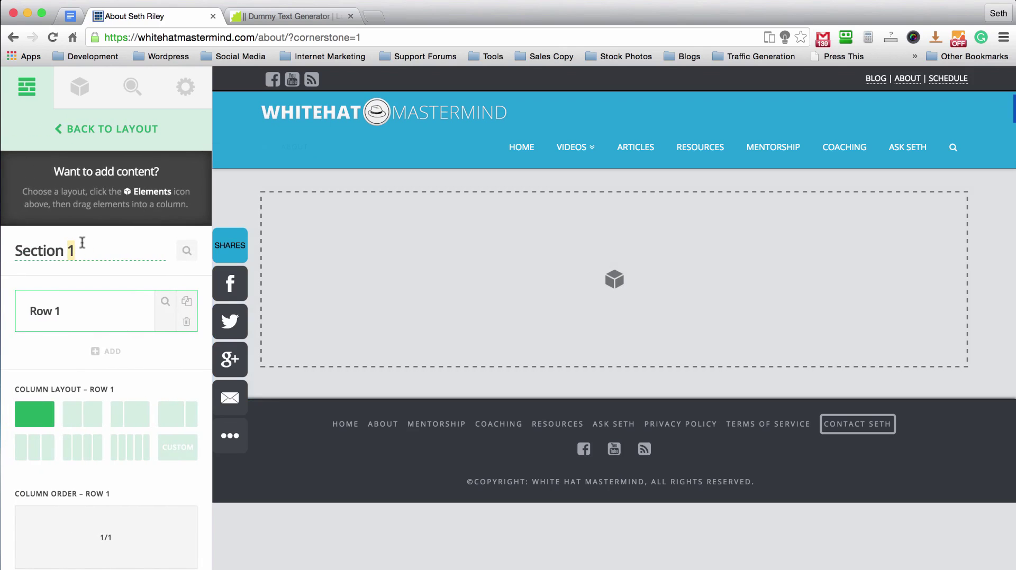
triple_click(81, 247)
key(BackSpace)
text(Headline Section)
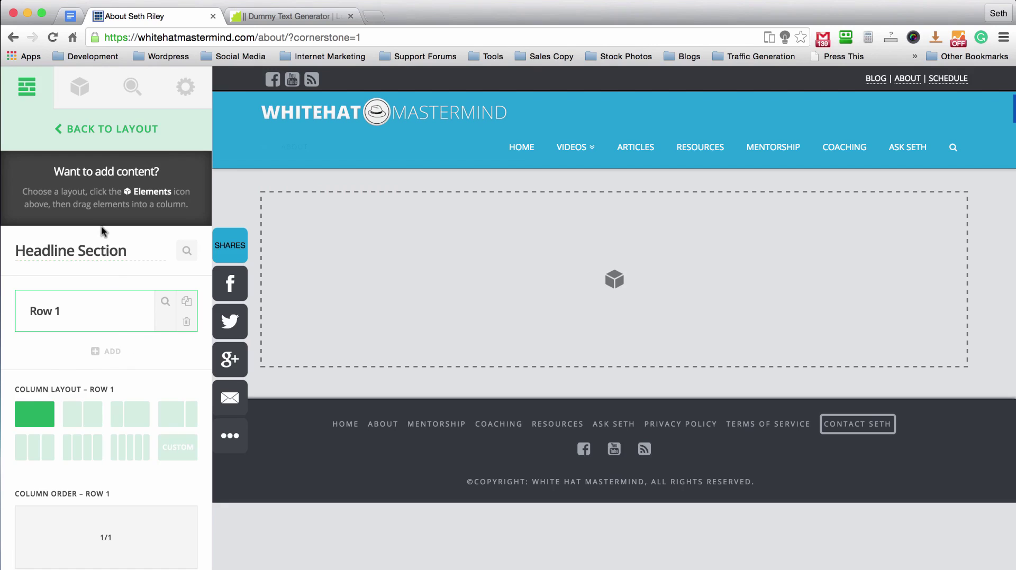
- Search the elements for "head" and place a Custom Headline in the Headline Section's column
click(88, 94)
click(106, 177)
text(head)
drag(57, 249, 571, 278)
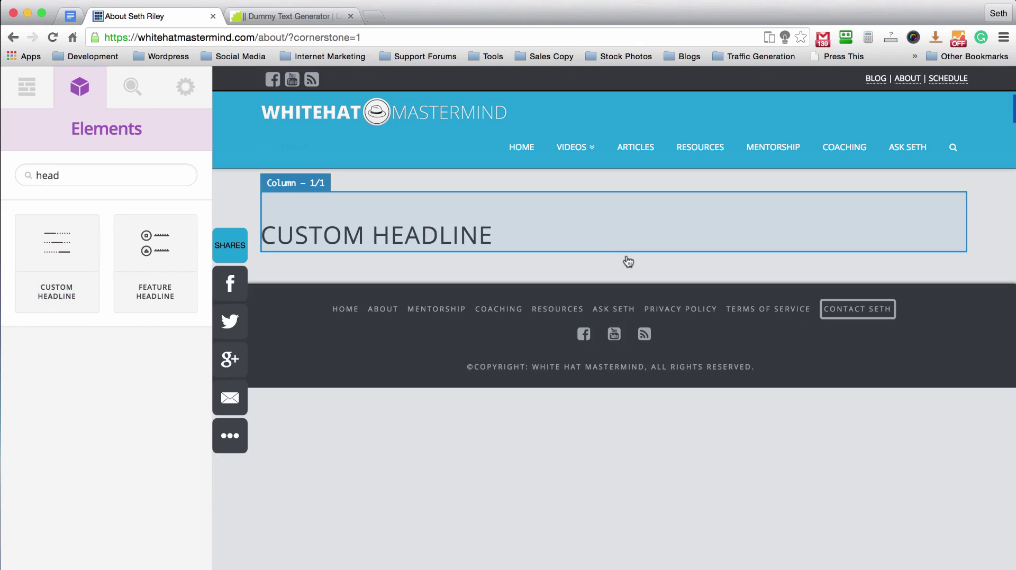
- Replace the custom headline's text with "About" followed by the site owner's full name
click(516, 235)
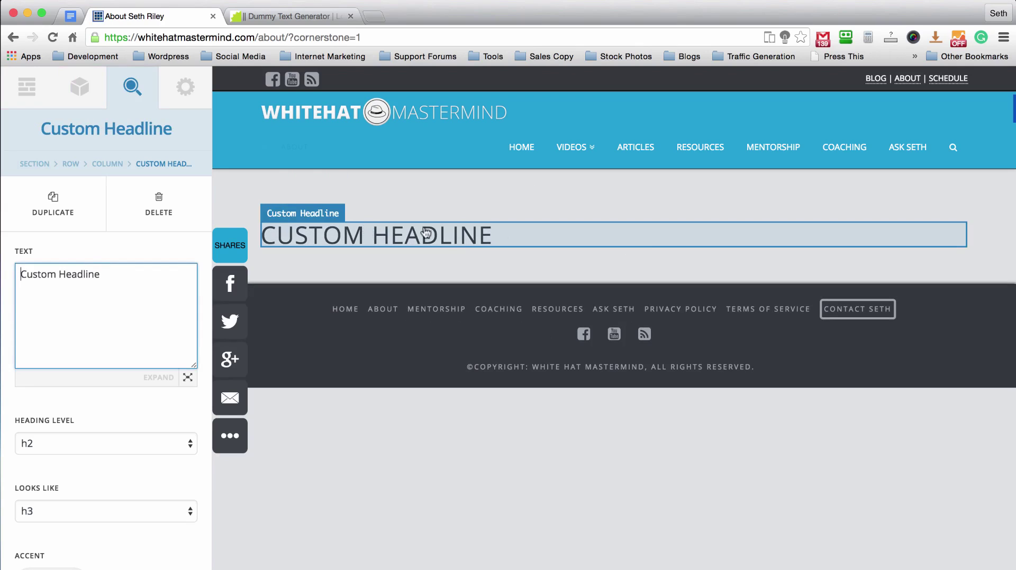
triple_click(84, 274)
key(BackSpace)
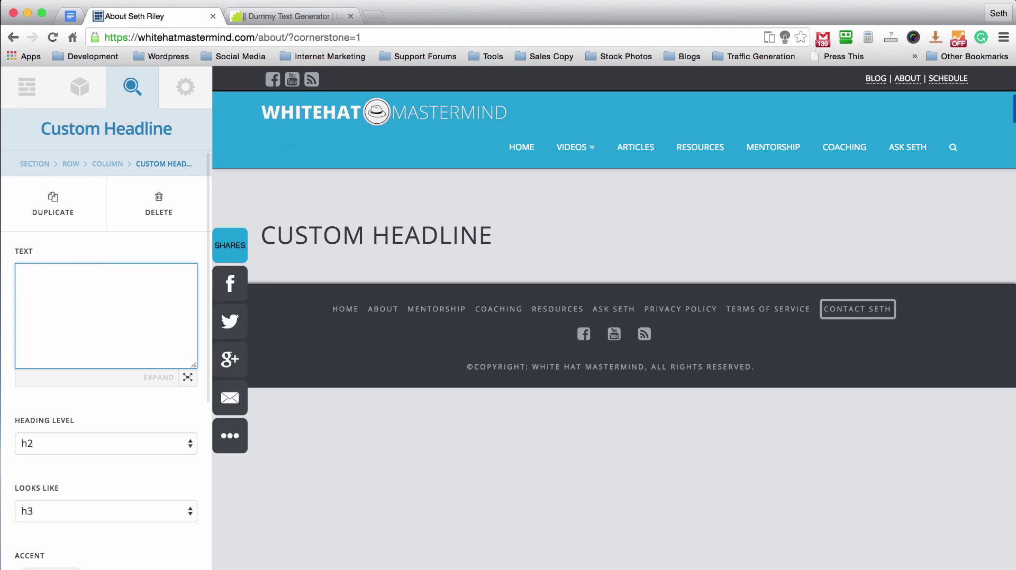
text(About)
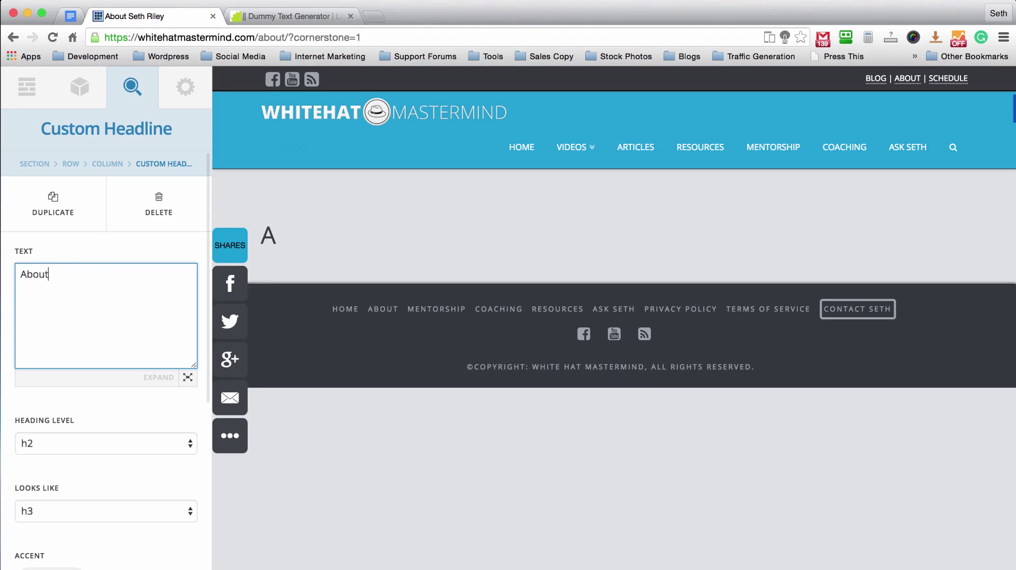
text( Seth Riely)
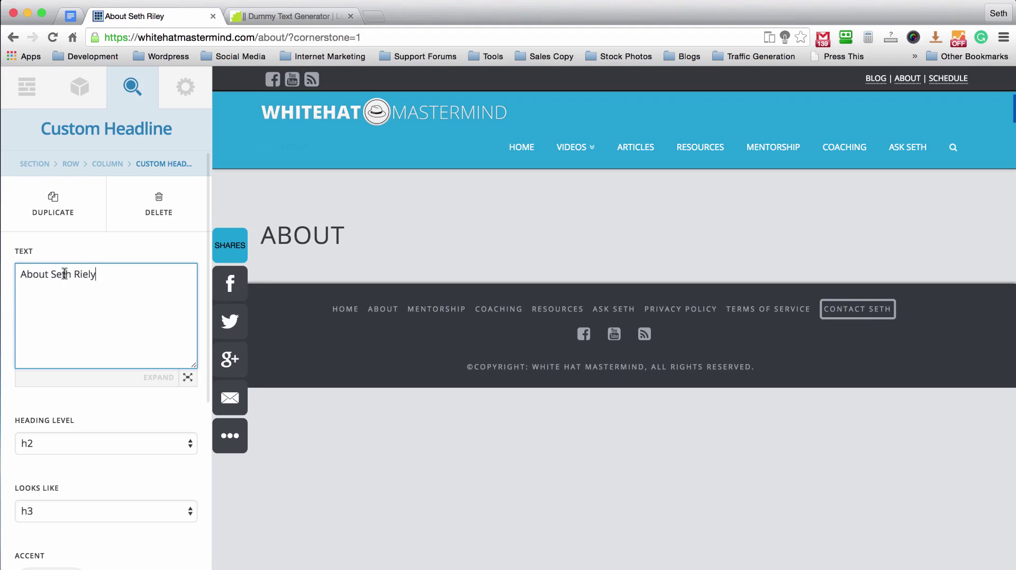
key(BackSpace)
key(BackSpace)
key(BackSpace)
text(ley)
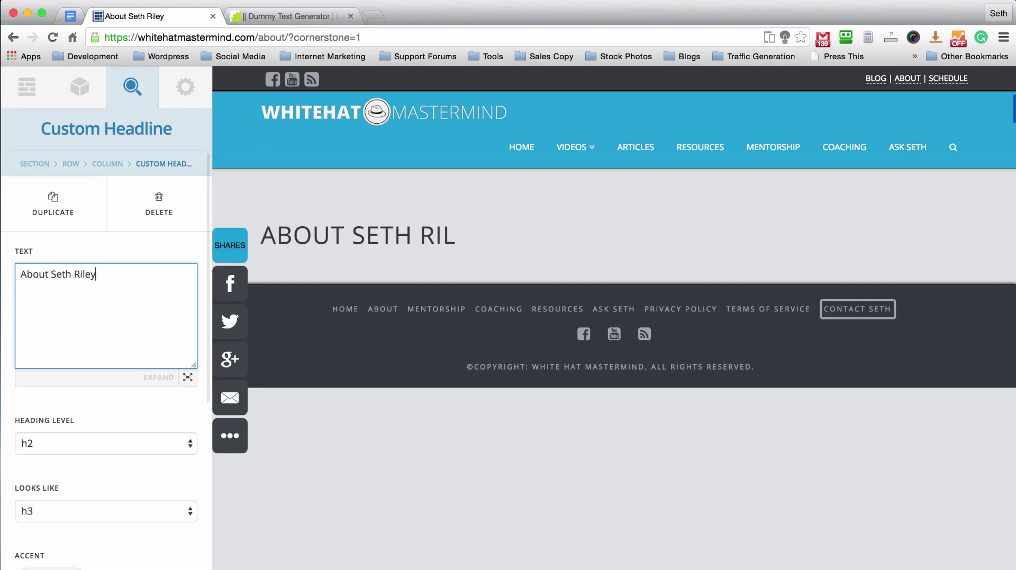
click(132, 248)
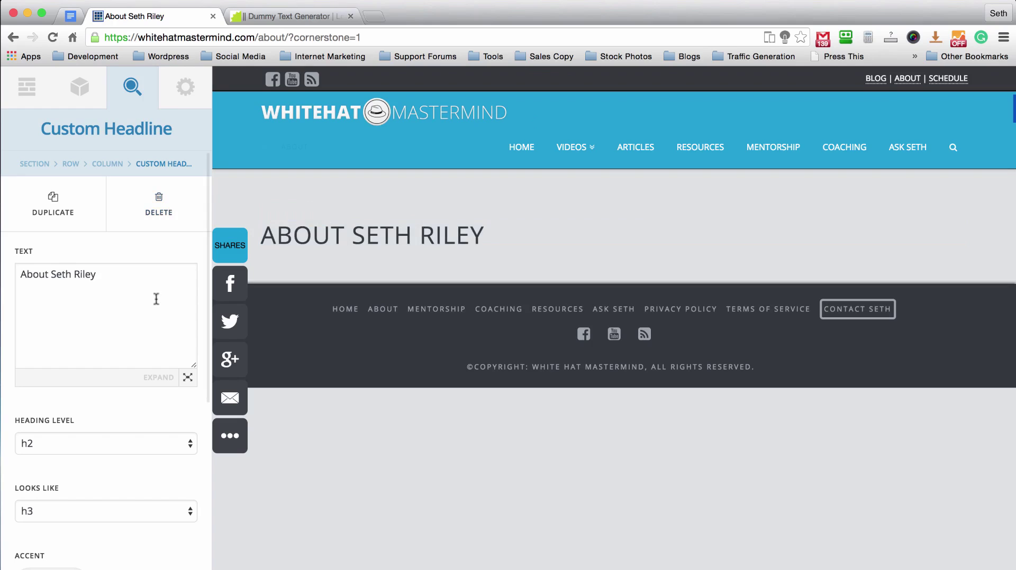
- Align the custom headline's text to the center
scroll(98, 299, down, 5)
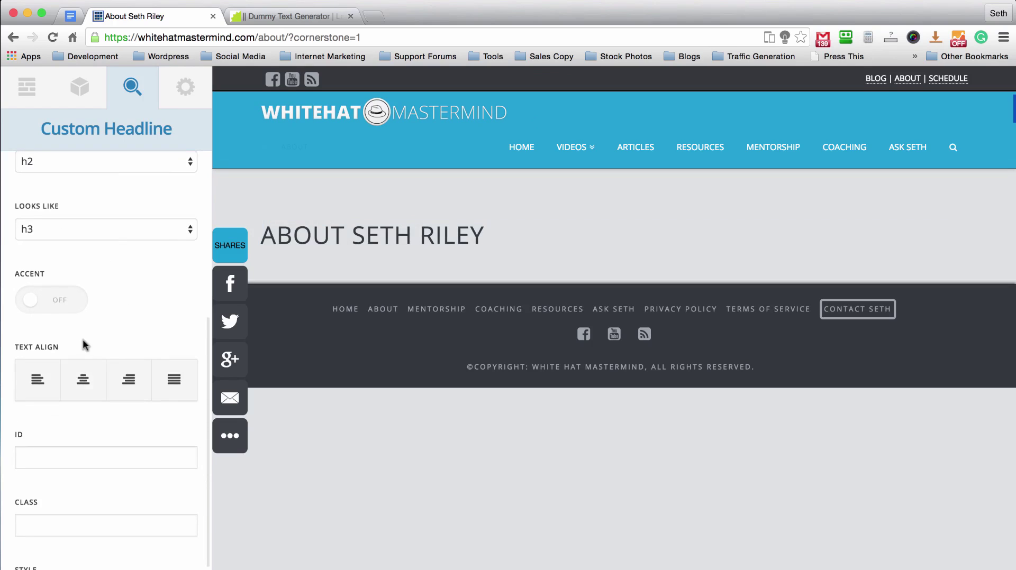
click(82, 380)
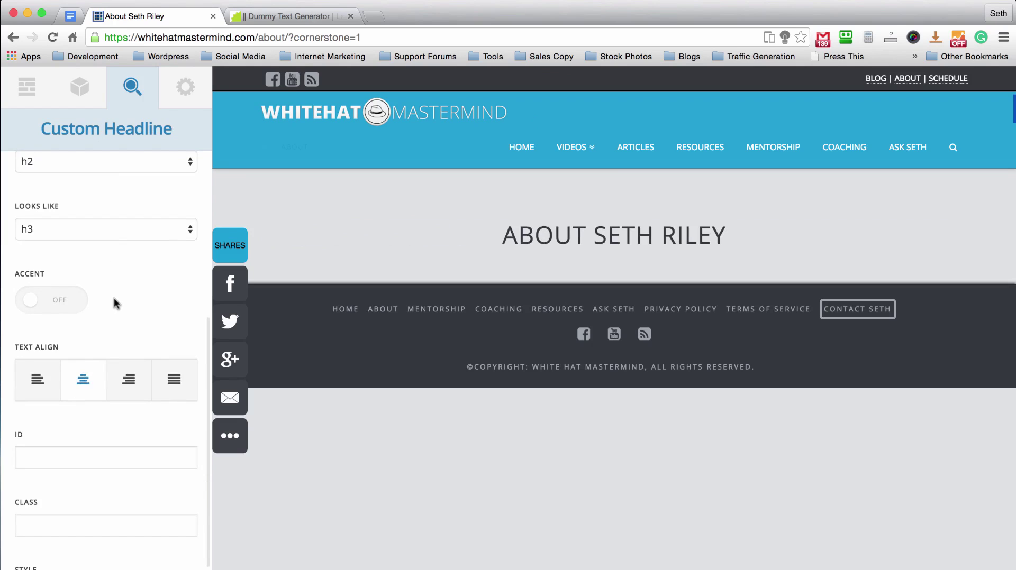
scroll(113, 297, up, 5)
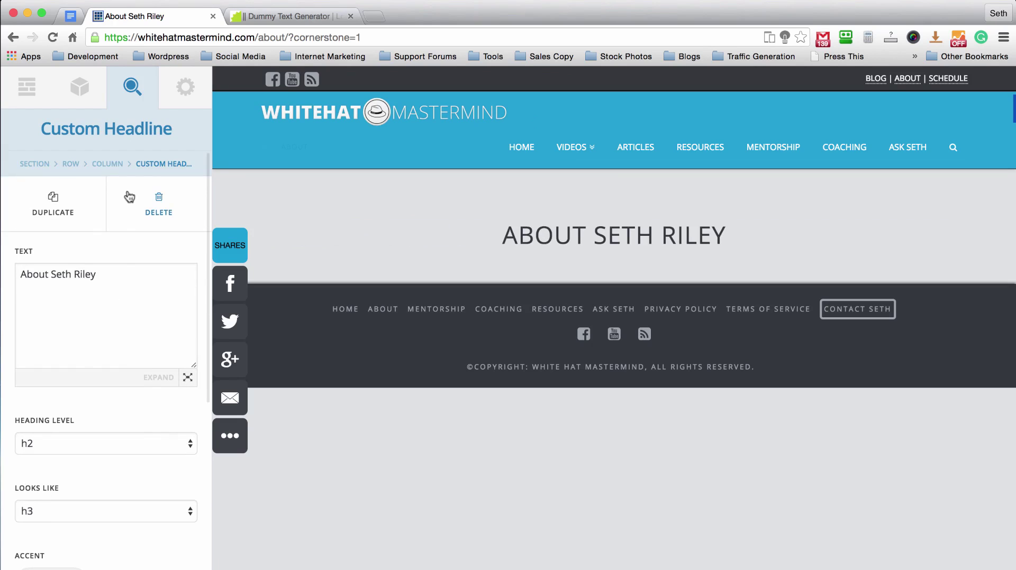
- View the custom headline's text in the expanded editor and close the editor
click(619, 241)
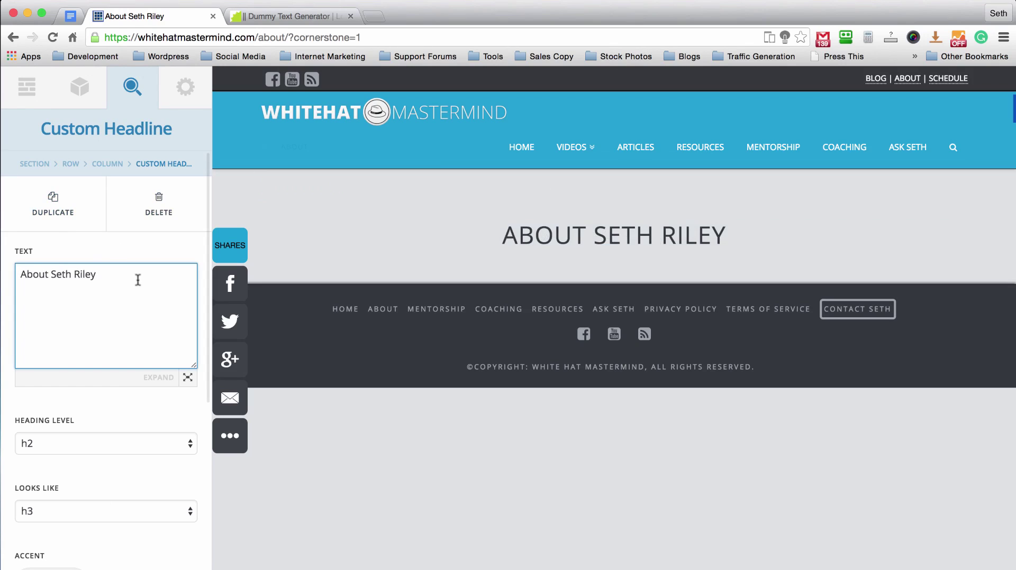
click(190, 379)
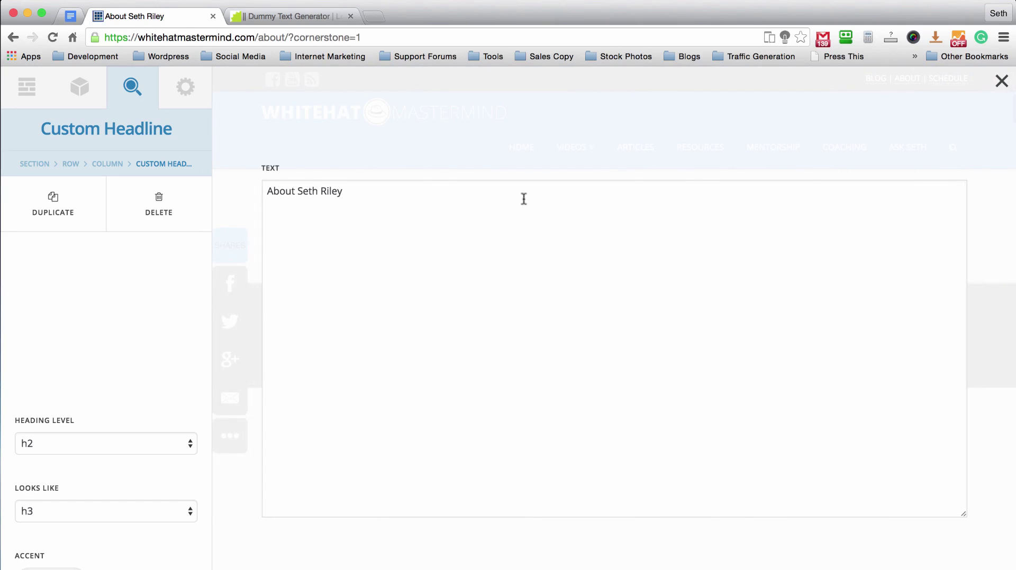
drag(353, 195, 268, 193)
click(409, 195)
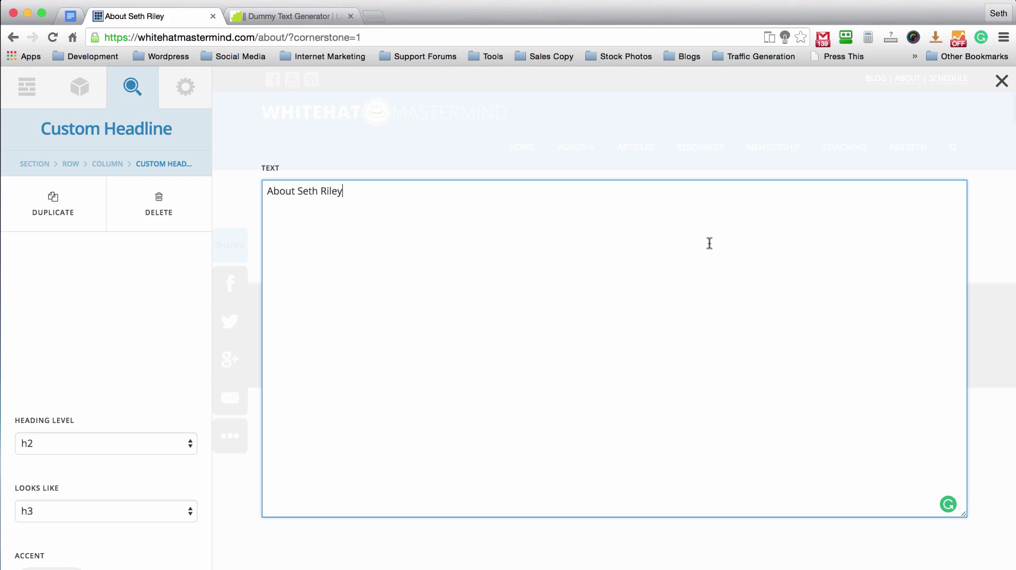
click(1001, 84)
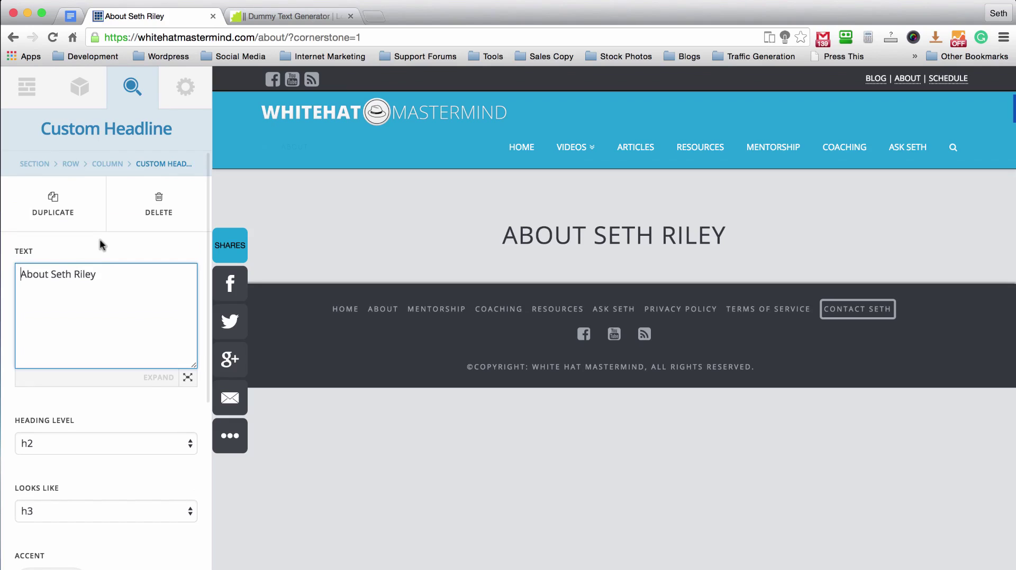
- Make the whole custom headline bold by wrapping its text in <strong> and </strong> tags
text(<s)
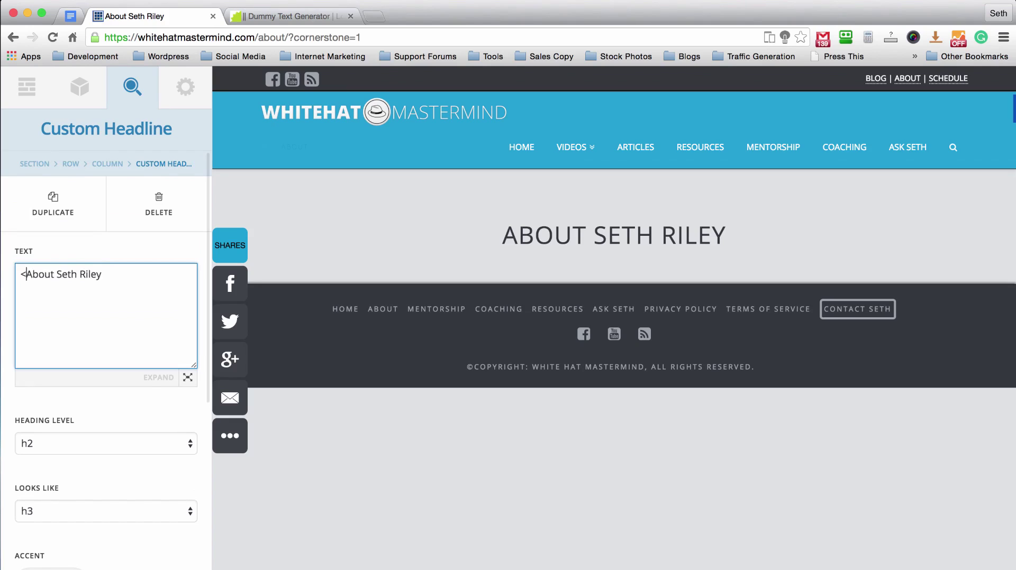
text(trong)
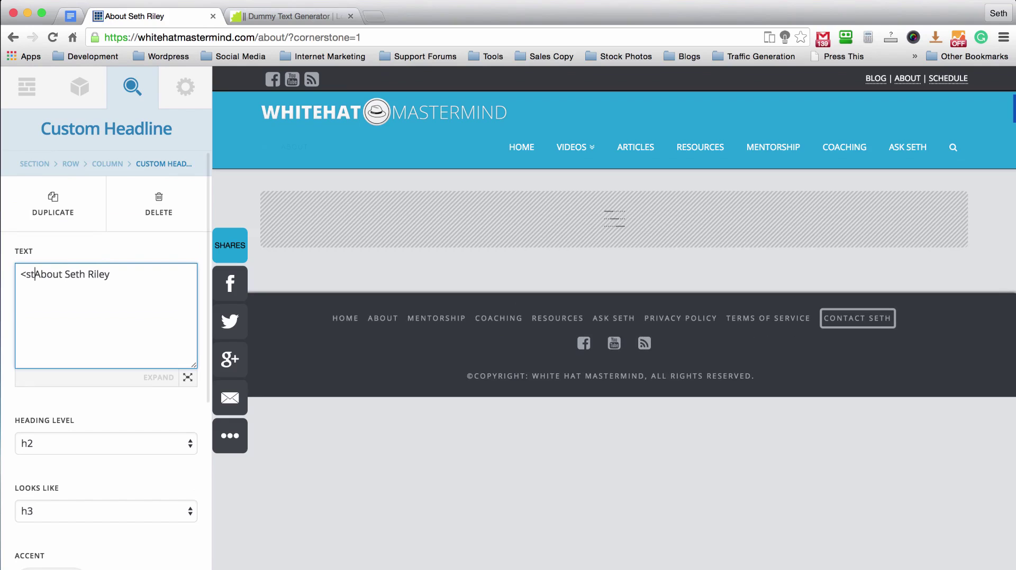
text(>)
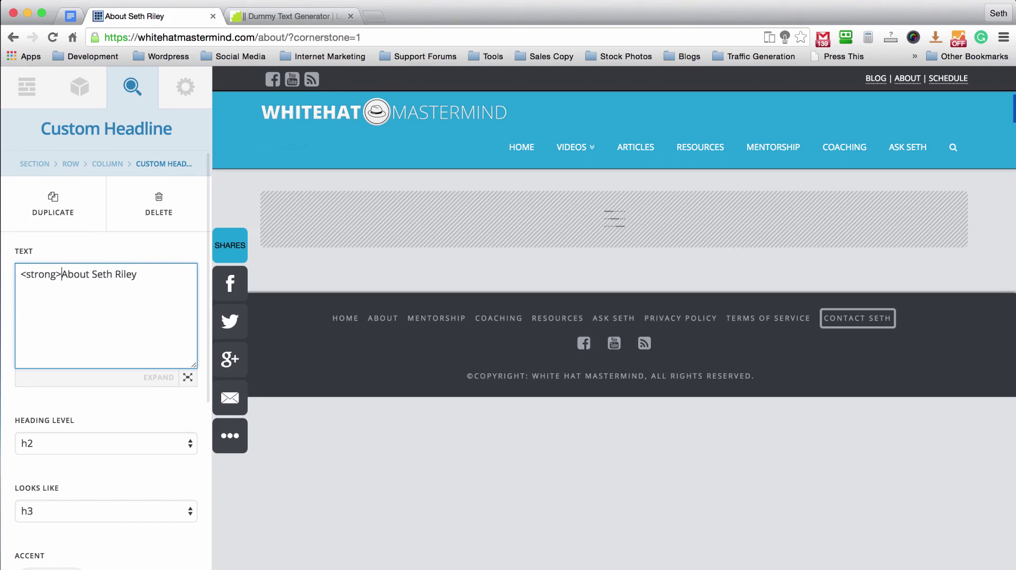
click(169, 276)
text(</strong>)
click(112, 248)
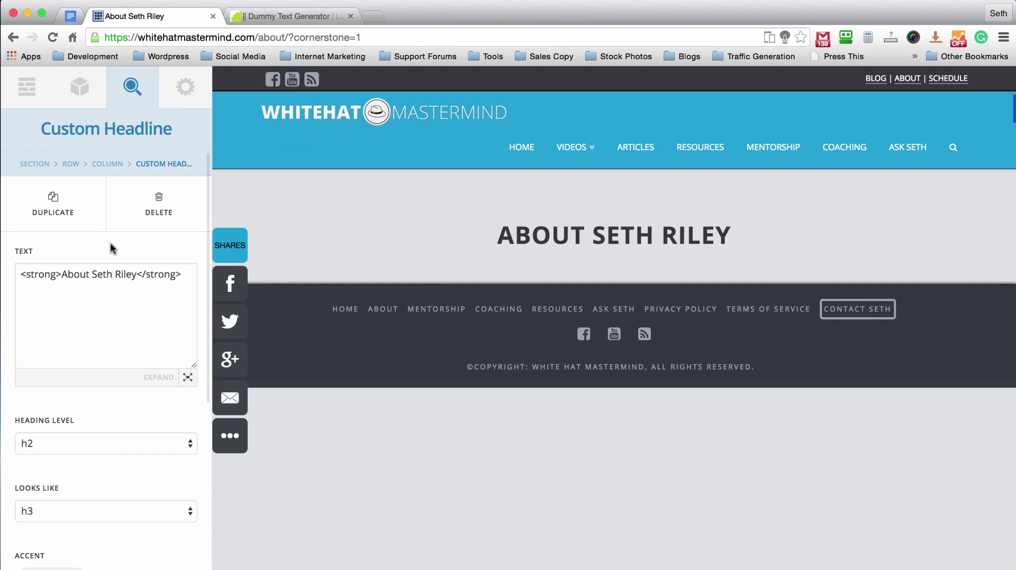
- Move the closing </strong> tag directly after "About" so only that word of the headline is bold
drag(180, 274, 136, 274)
key(ctrl+c)
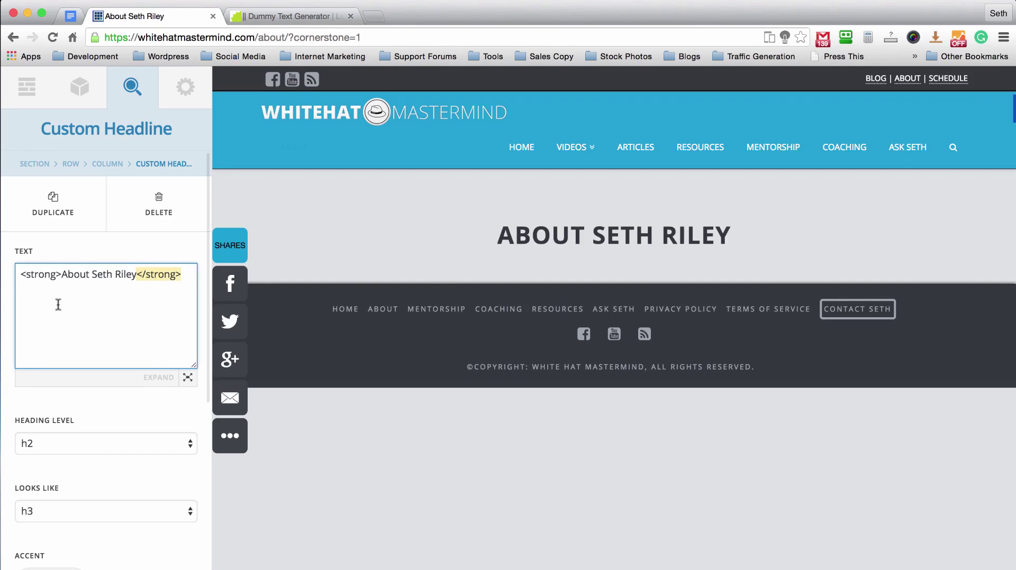
key(BackSpace)
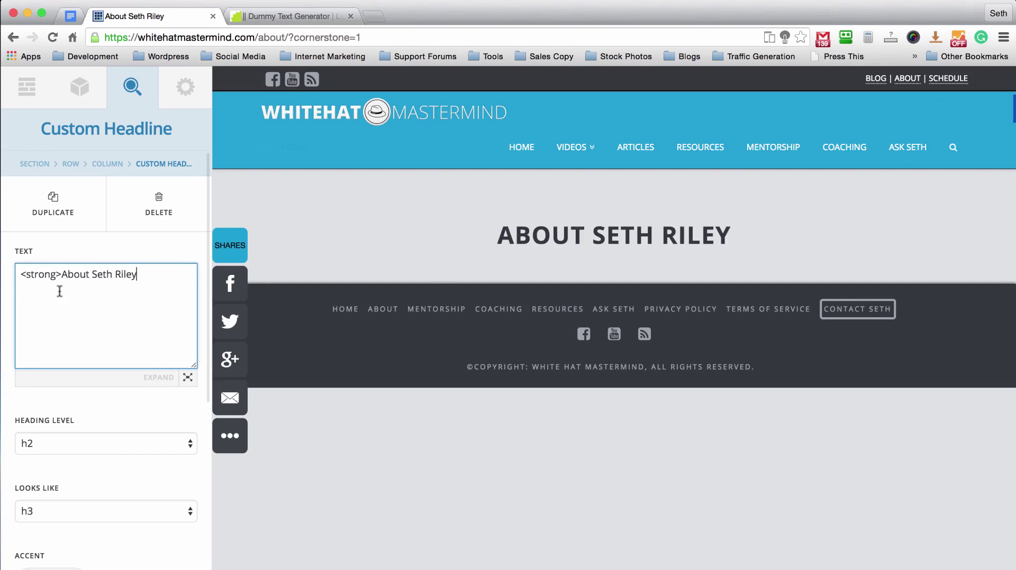
click(90, 274)
key(ctrl+v)
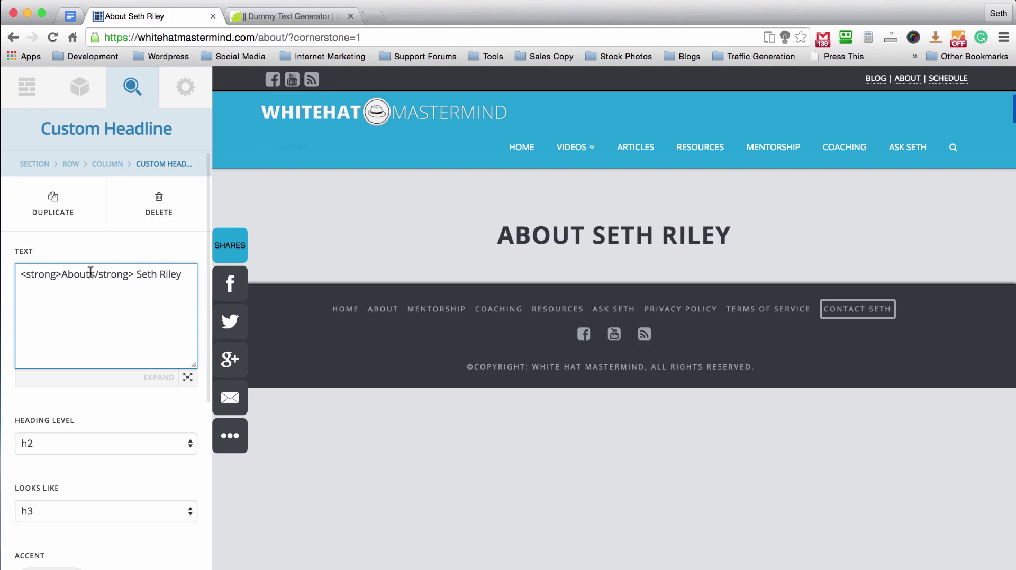
click(106, 247)
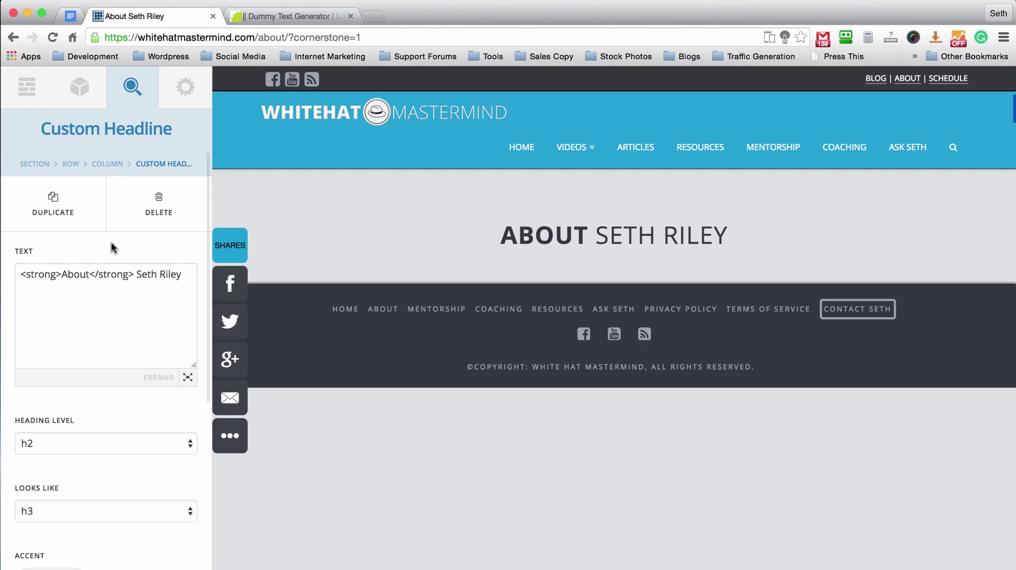
scroll(111, 247, down, 1)
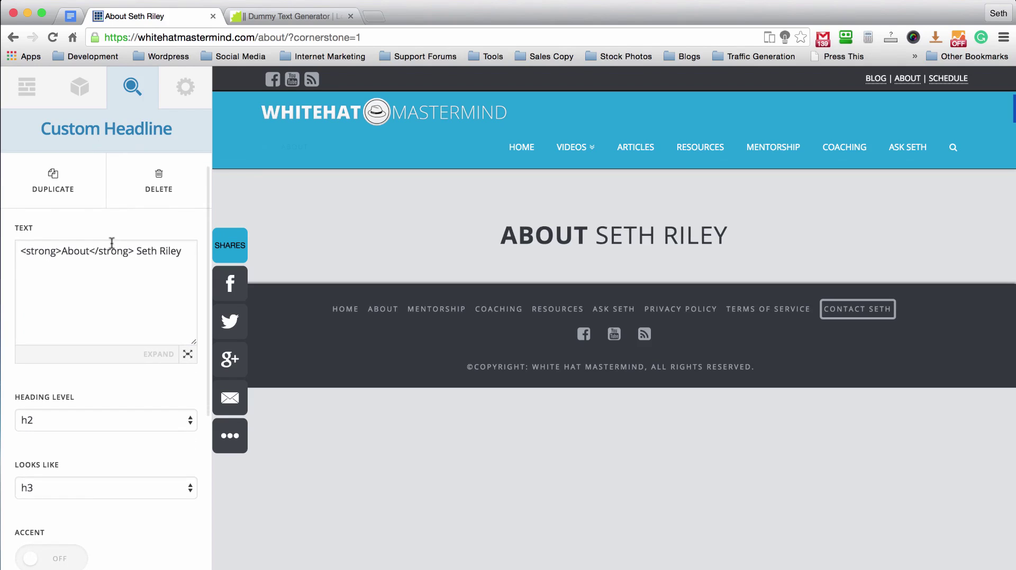
scroll(111, 242, down, 2)
scroll(111, 242, up, 3)
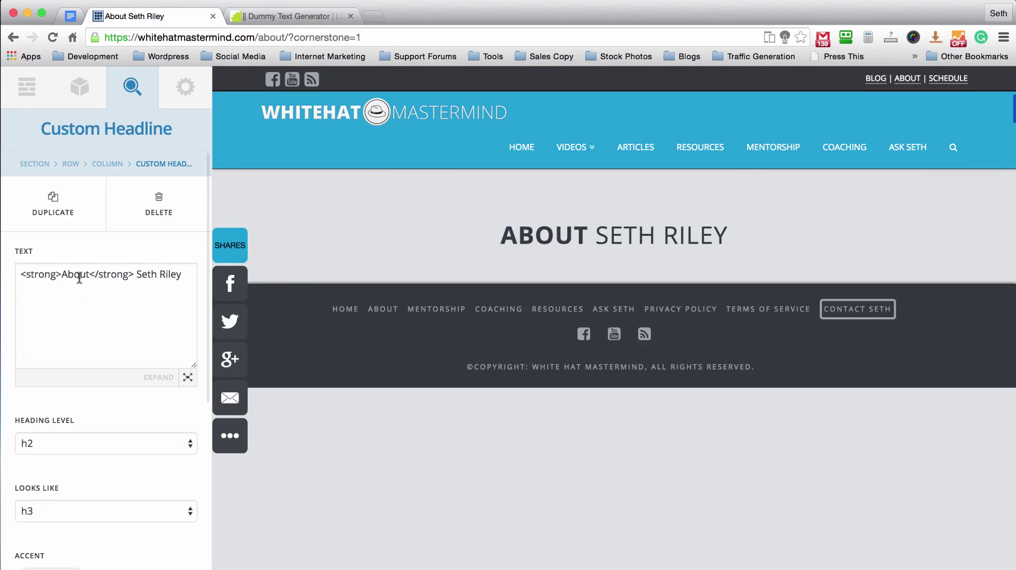
- Move the <strong> and </strong> tags so only the name after "About" is bold in the custom headline
drag(133, 275, 91, 272)
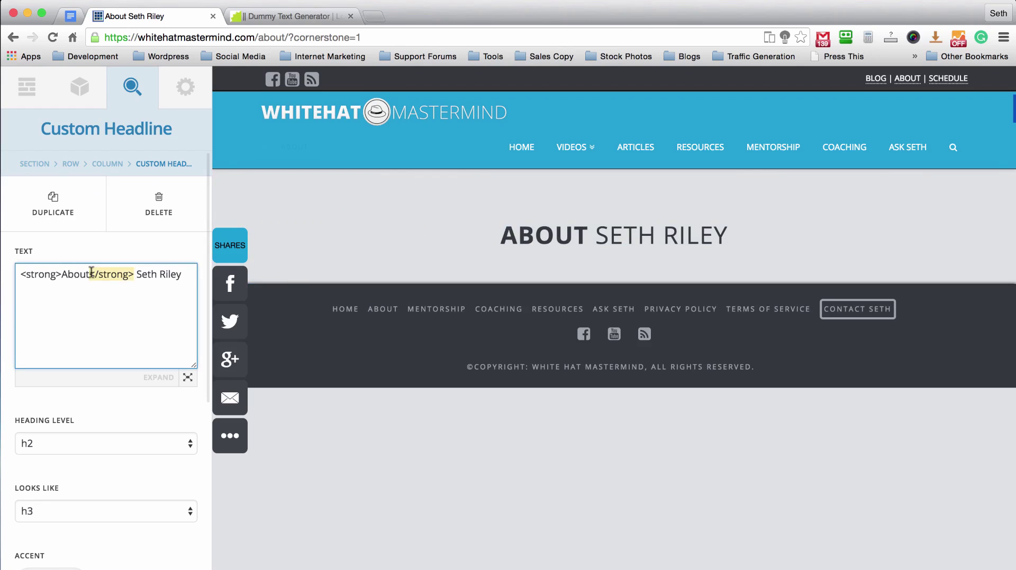
key(cmd+x)
click(139, 275)
key(cmd+v)
drag(62, 274, 5, 273)
key(BackSpace)
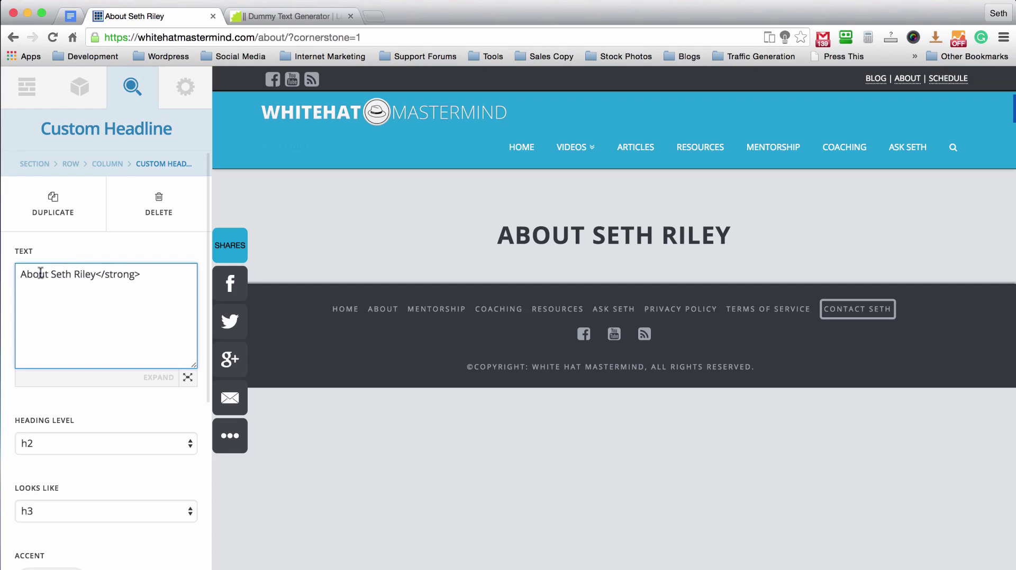
key(cmd+v)
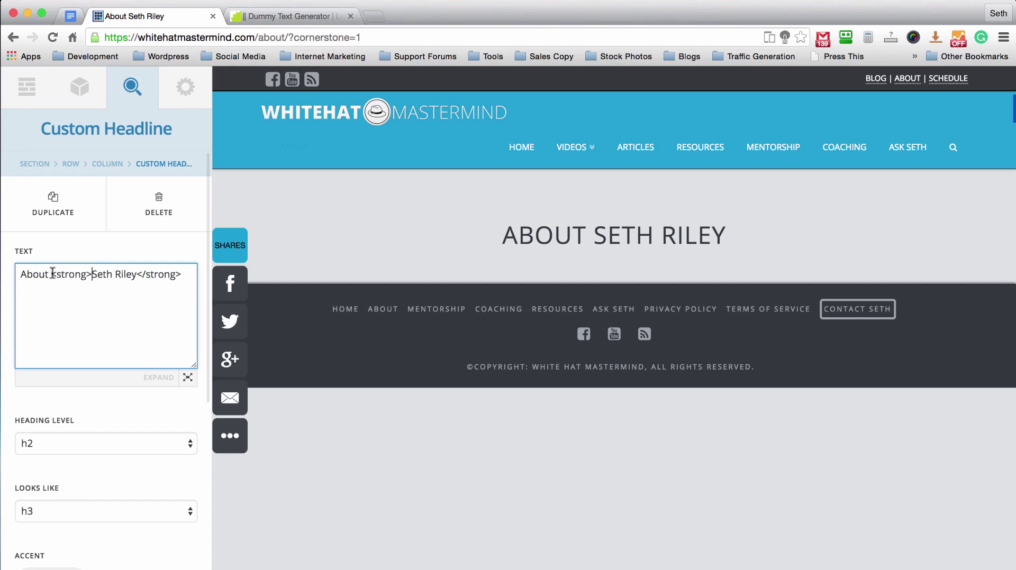
click(87, 239)
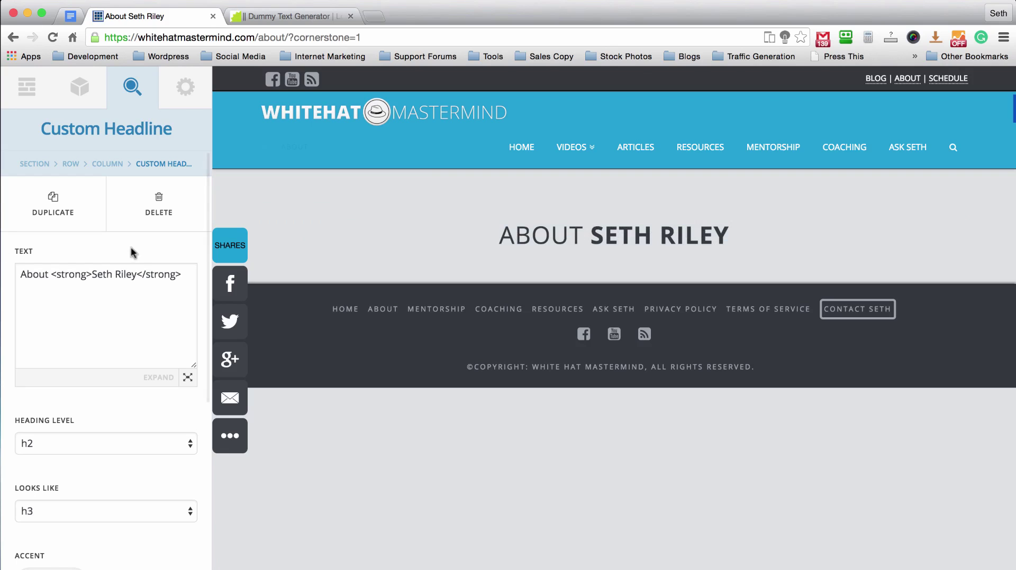
- Set the custom headline's heading level to h1
scroll(110, 238, down, 3)
scroll(110, 238, up, 3)
scroll(111, 240, down, 4)
scroll(111, 239, down, 2)
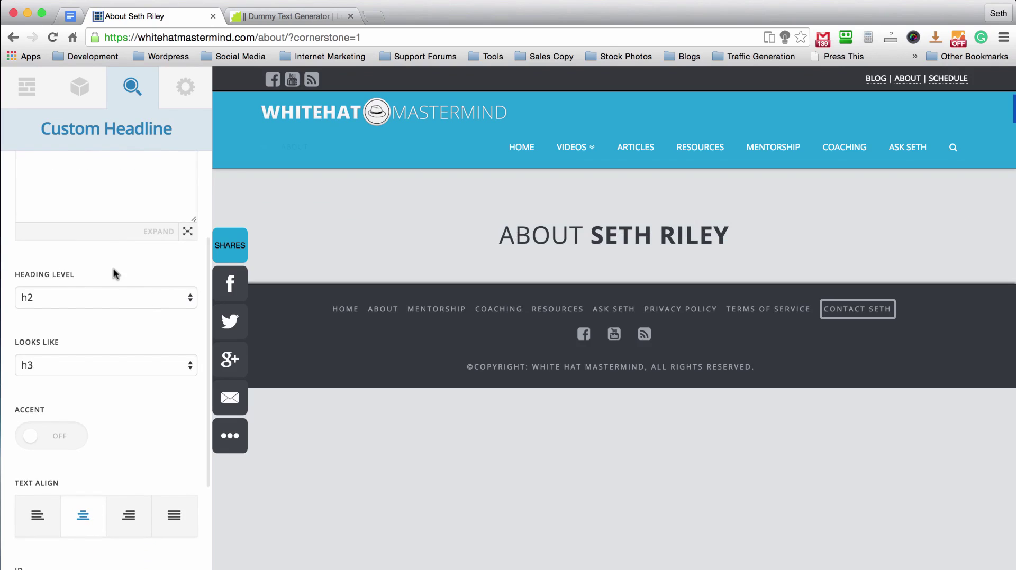
click(116, 296)
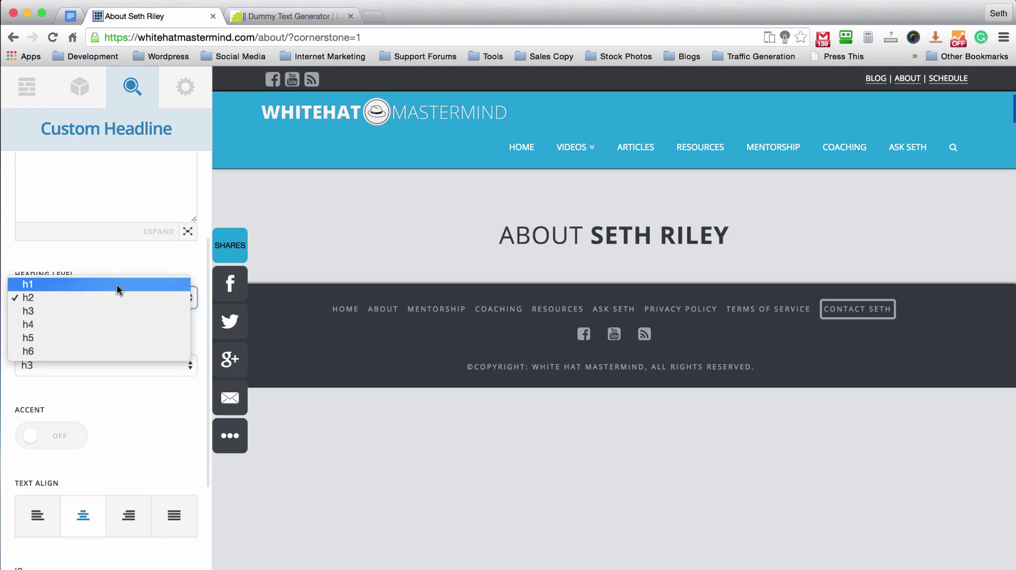
click(117, 284)
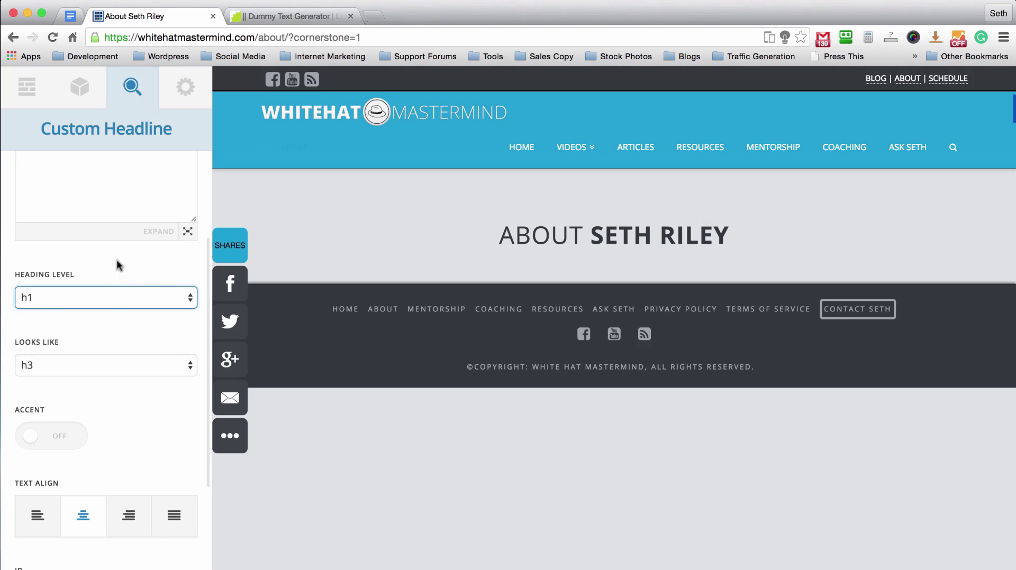
click(112, 265)
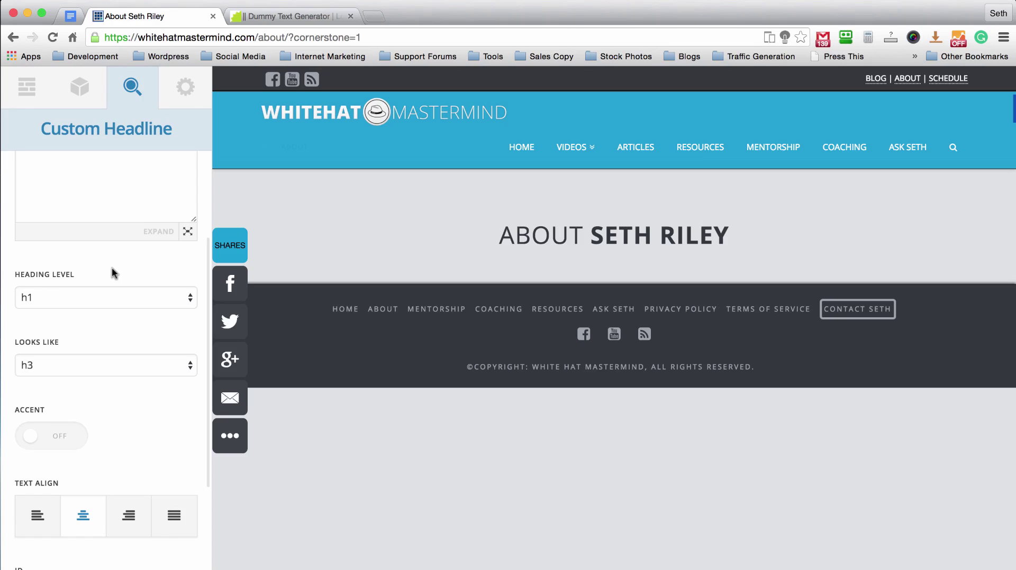
- Try the h6 look for the custom headline
scroll(111, 268, down, 1)
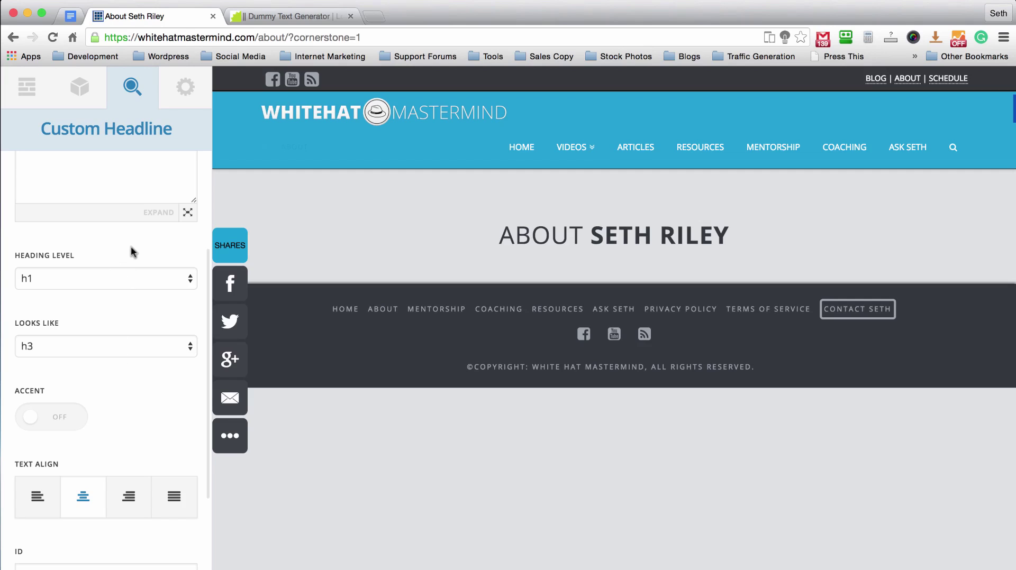
click(112, 345)
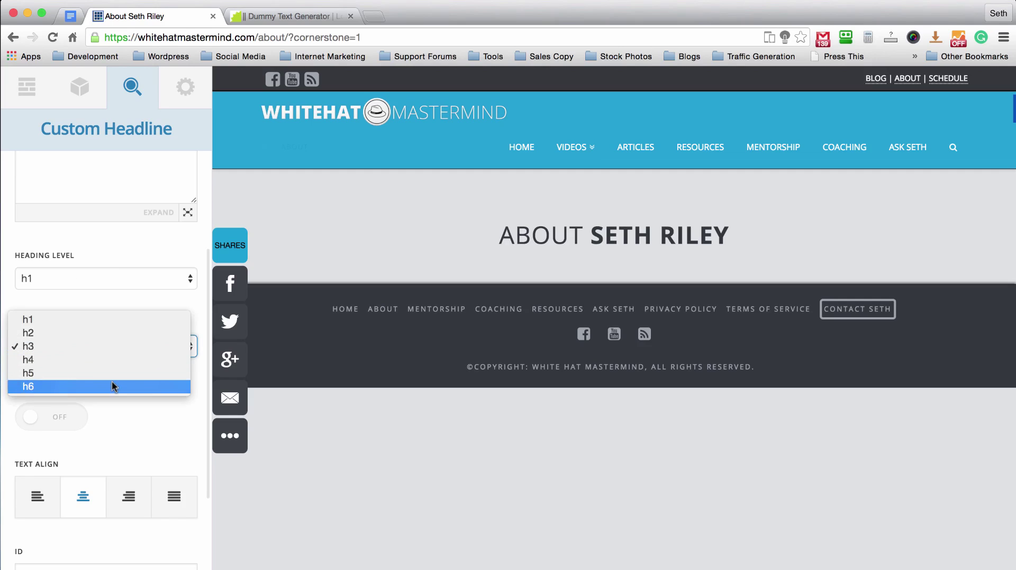
click(112, 386)
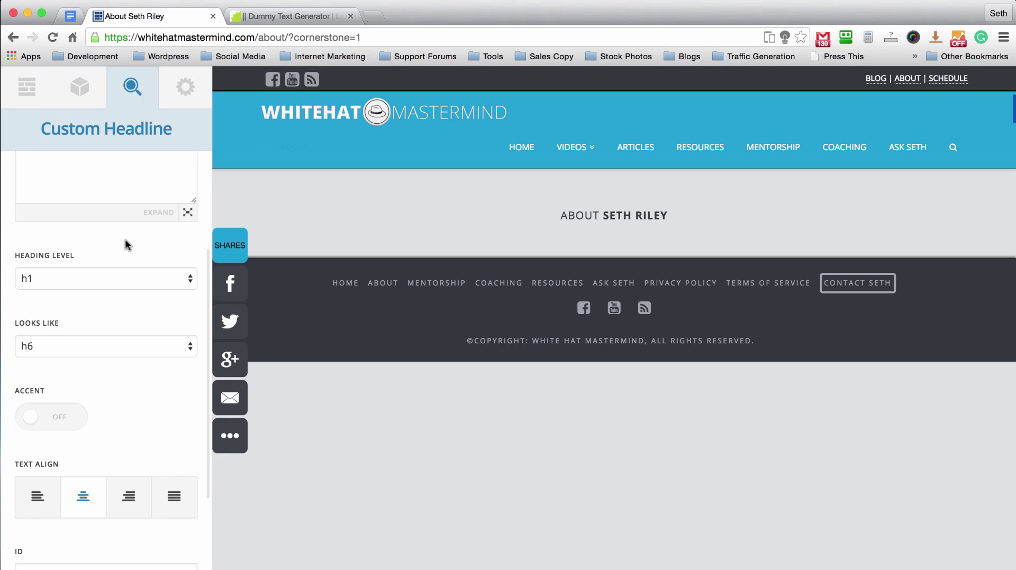
- Make the custom headline look like an h2 heading
click(134, 350)
click(122, 305)
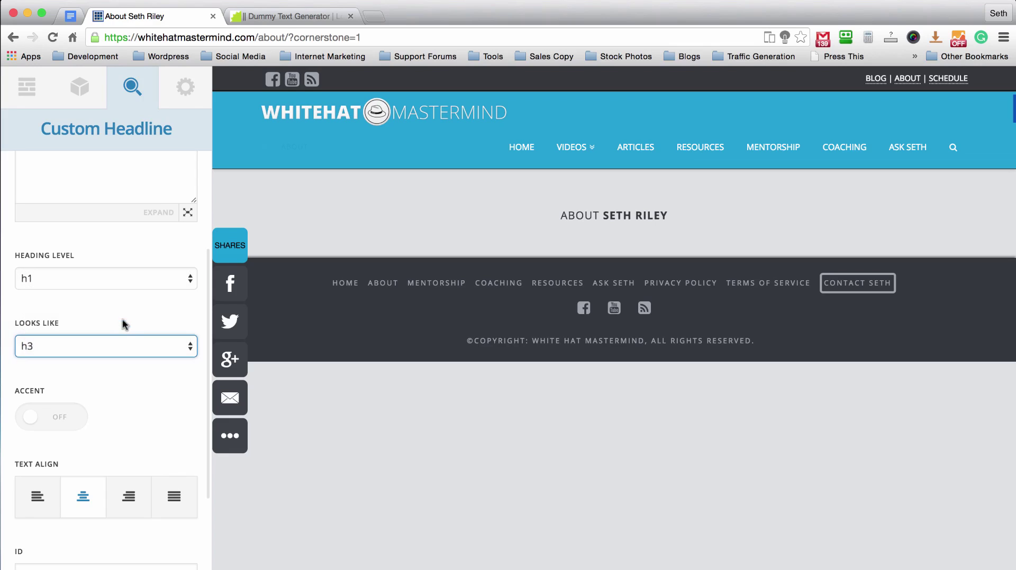
click(125, 344)
click(112, 329)
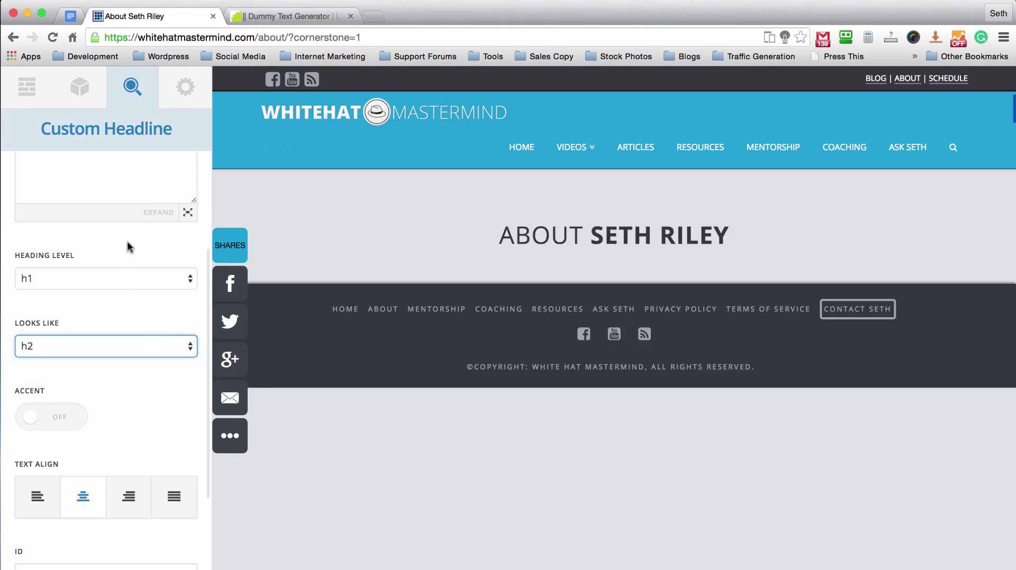
- Try the accent lines on the custom headline and turn them off again
scroll(127, 242, down, 5)
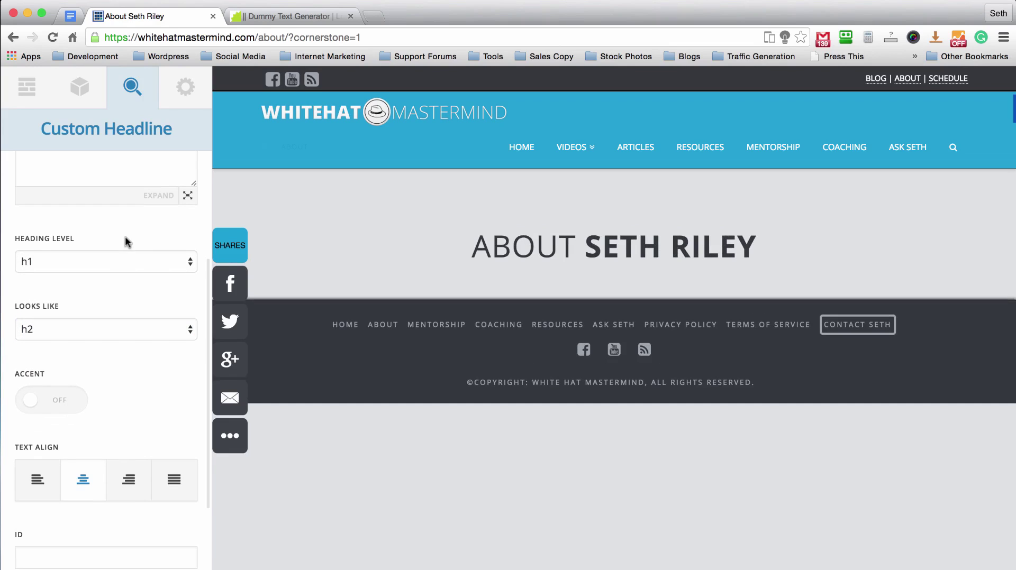
click(71, 312)
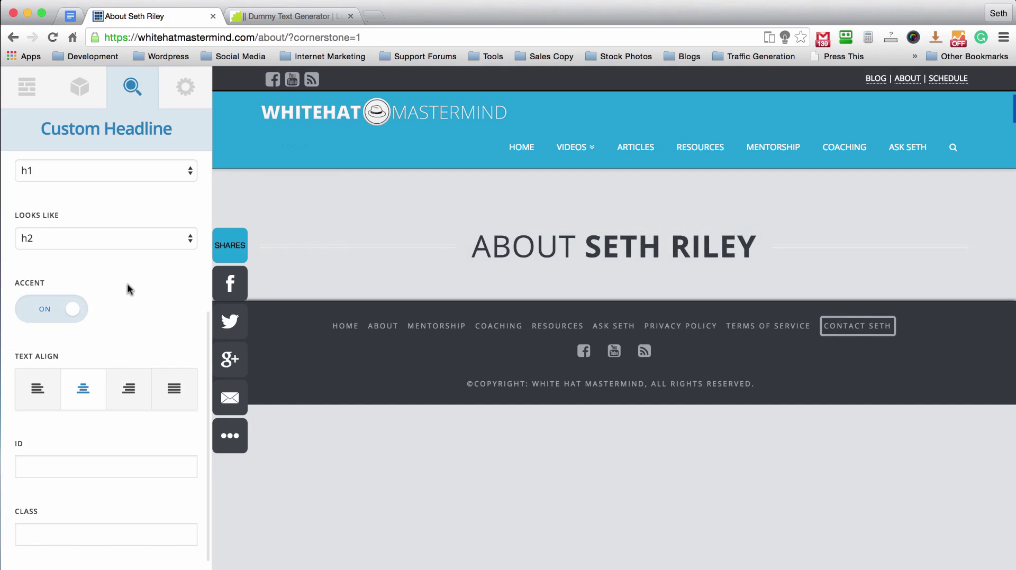
scroll(127, 284, down, 2)
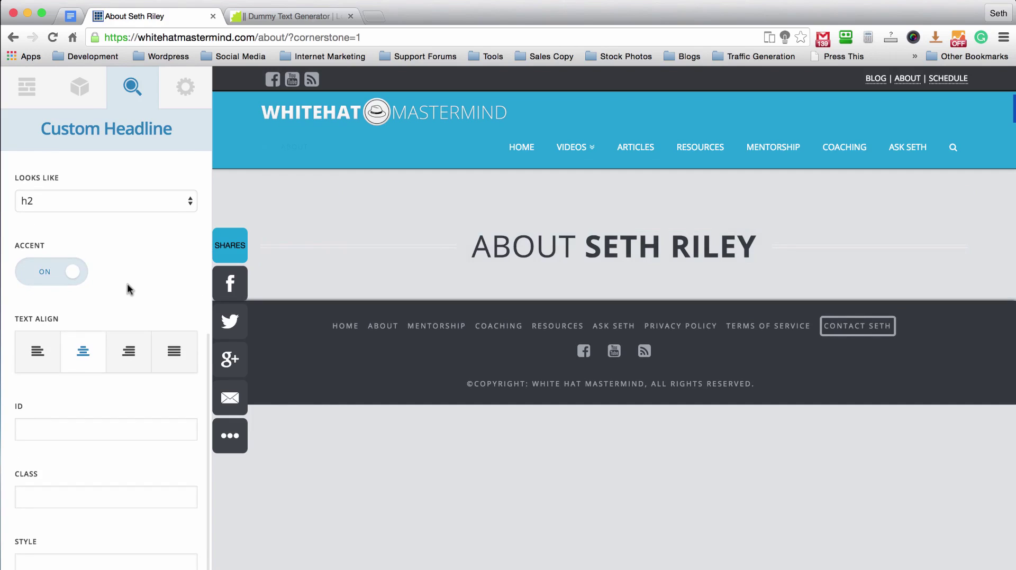
scroll(127, 289, up, 6)
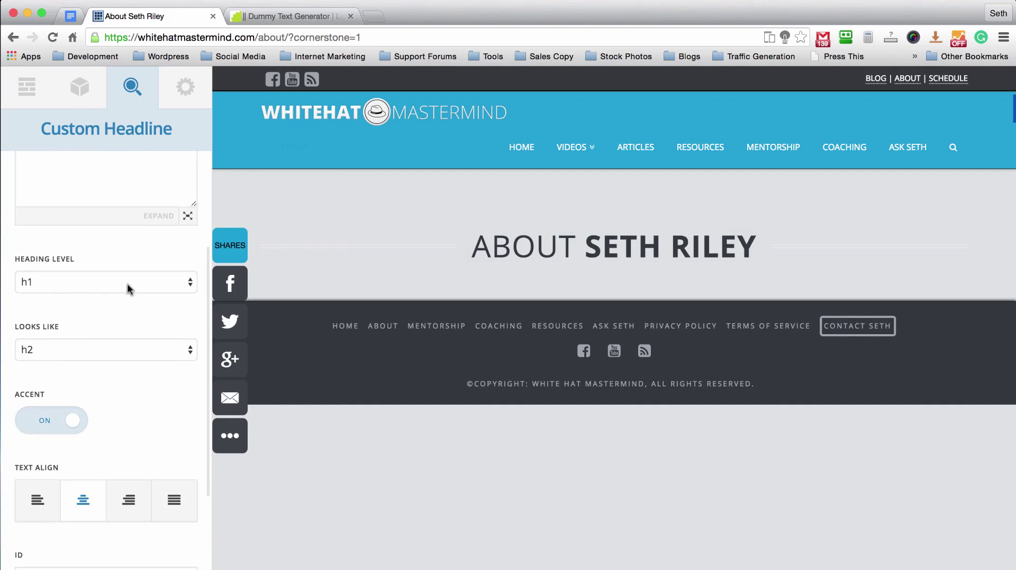
click(37, 423)
scroll(127, 400, down, 5)
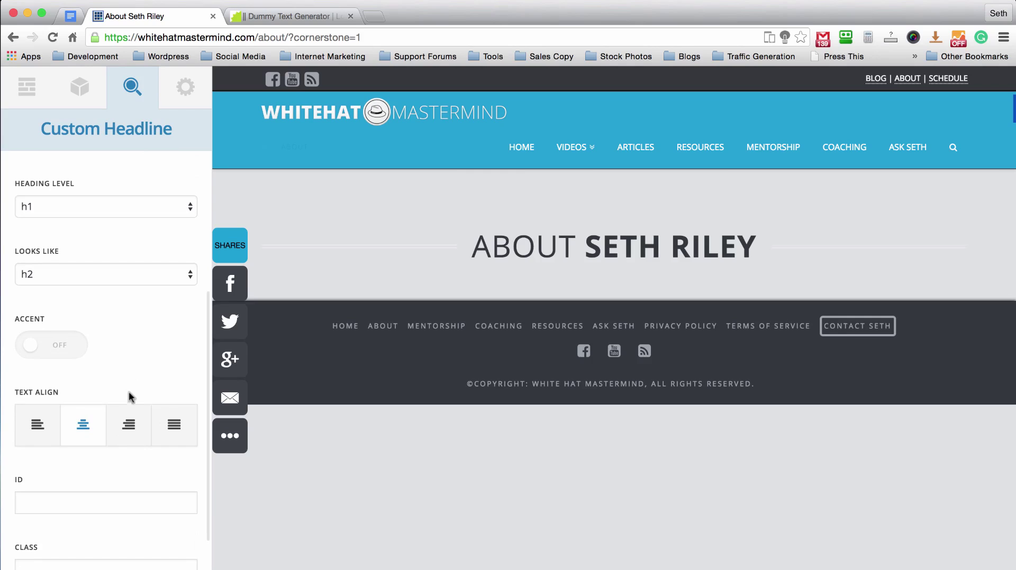
scroll(124, 357, down, 1)
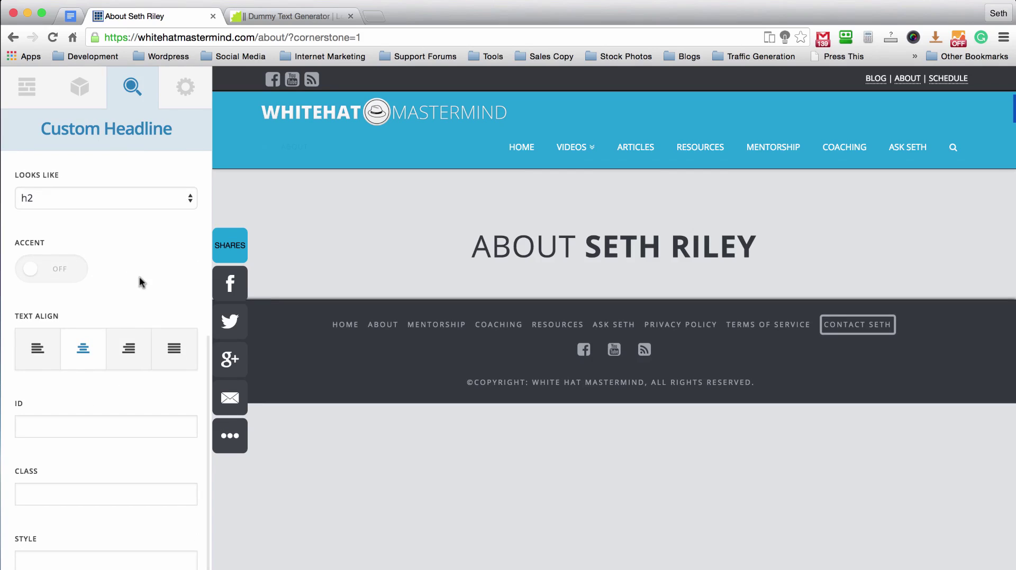
click(123, 433)
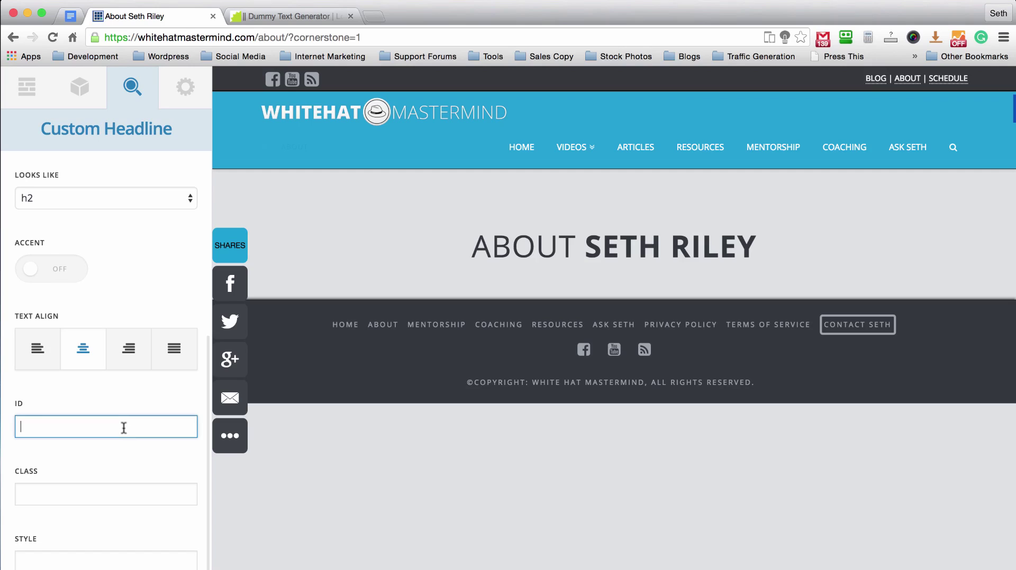
click(107, 493)
click(107, 566)
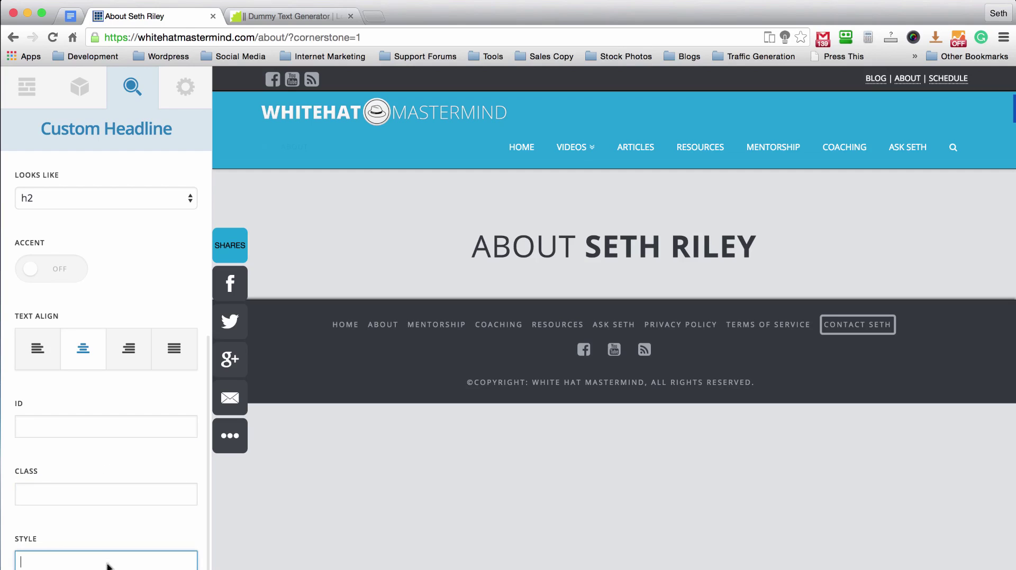
click(125, 268)
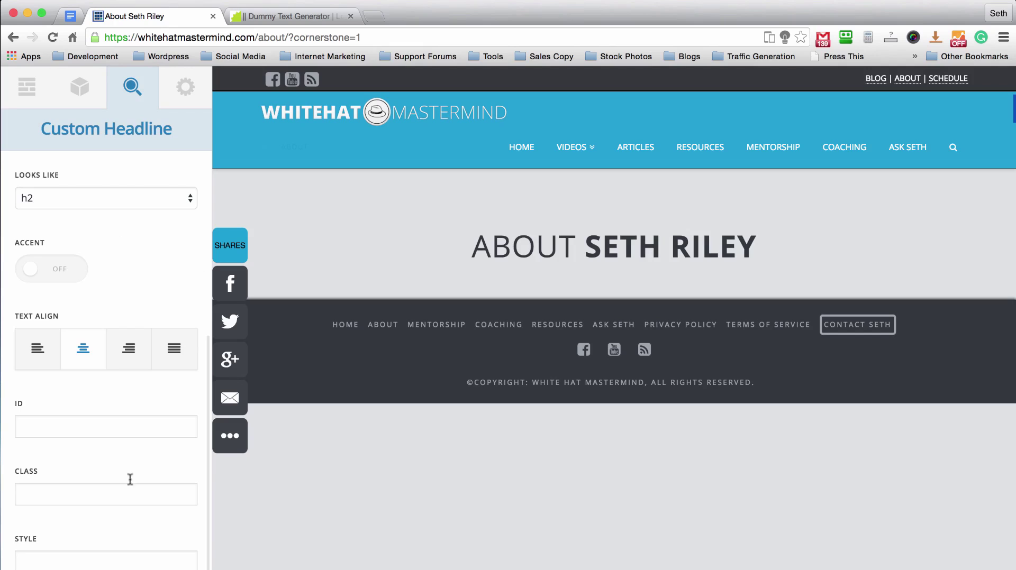
- Give the custom headline the class mtn and the inline style color: white
click(114, 493)
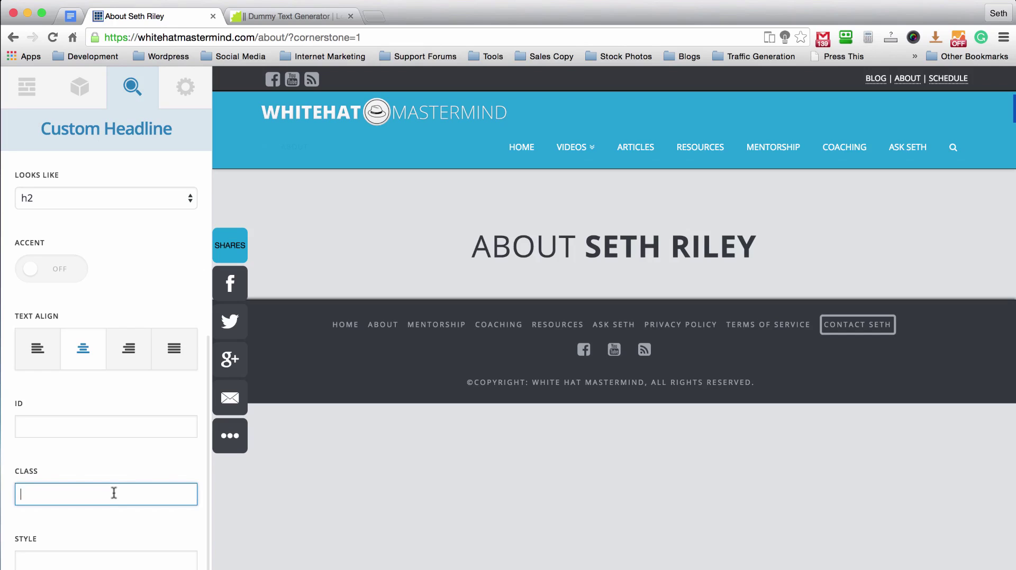
text(mtn)
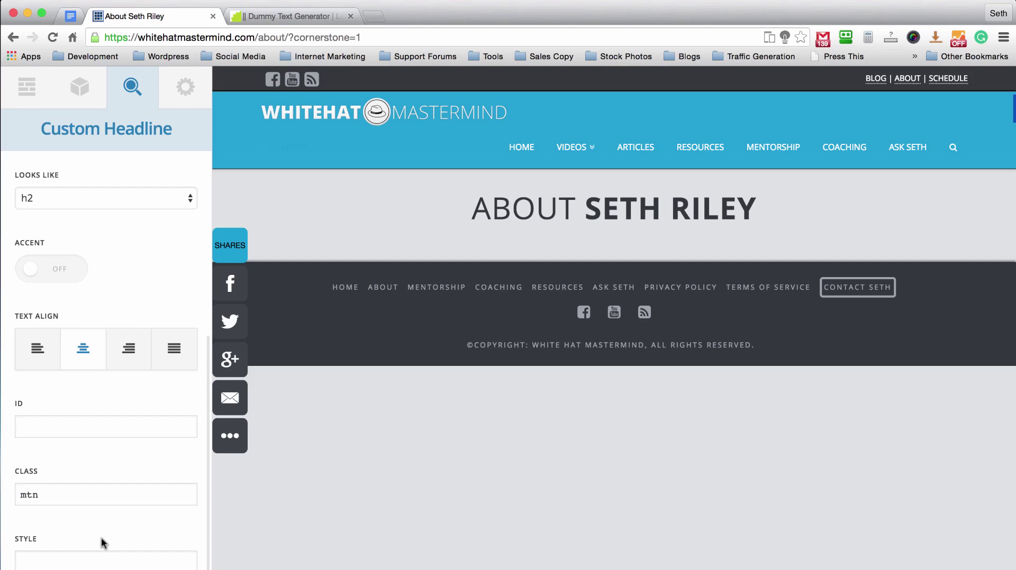
click(107, 558)
text(color: white)
click(117, 439)
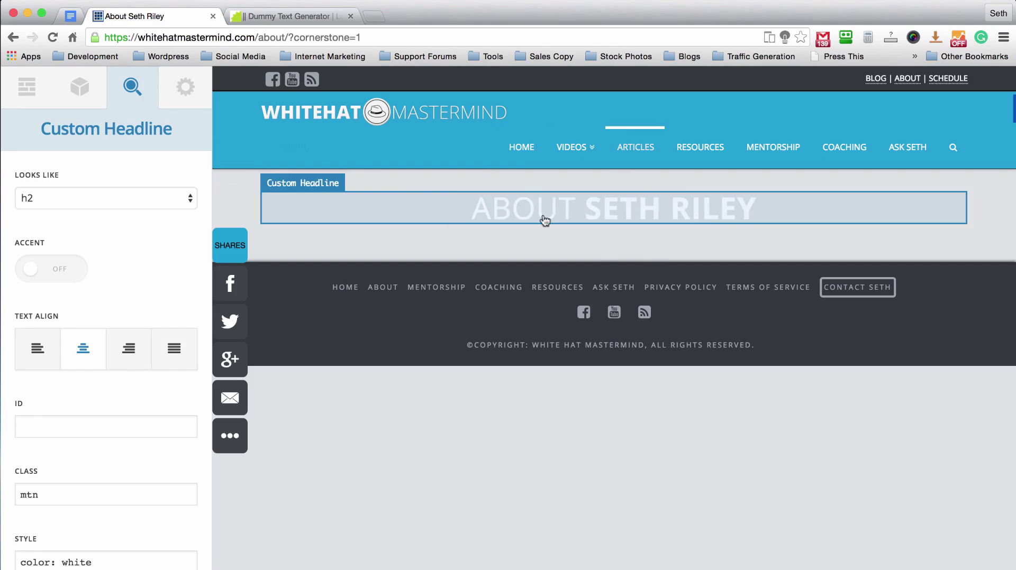
- Open the headline section's settings and set its background type to color
click(415, 184)
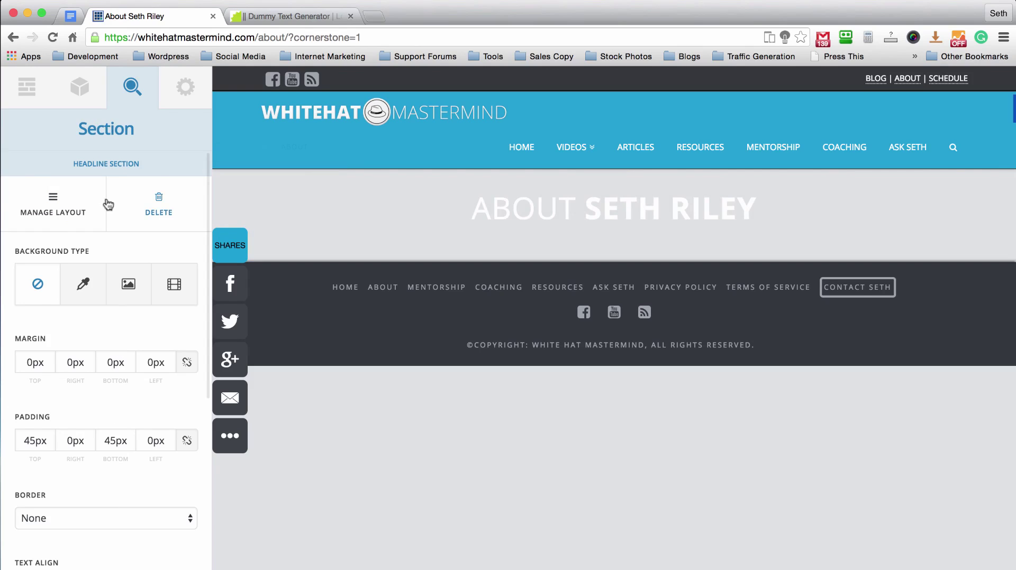
scroll(117, 298, down, 2)
scroll(117, 298, up, 2)
click(84, 288)
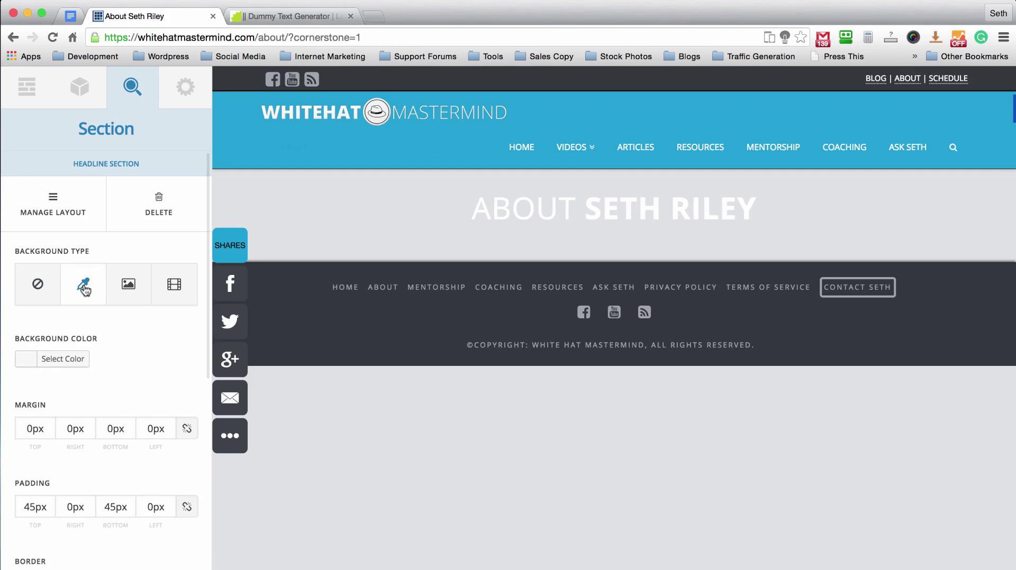
- Pick a medium gray, #a8a8a8, as the headline section's background color
click(78, 359)
click(75, 418)
drag(108, 428, 82, 452)
mouse_move(55, 423)
mouse_down()
mouse_move(109, 451)
mouse_move(95, 430)
mouse_move(78, 429)
mouse_up()
click(114, 321)
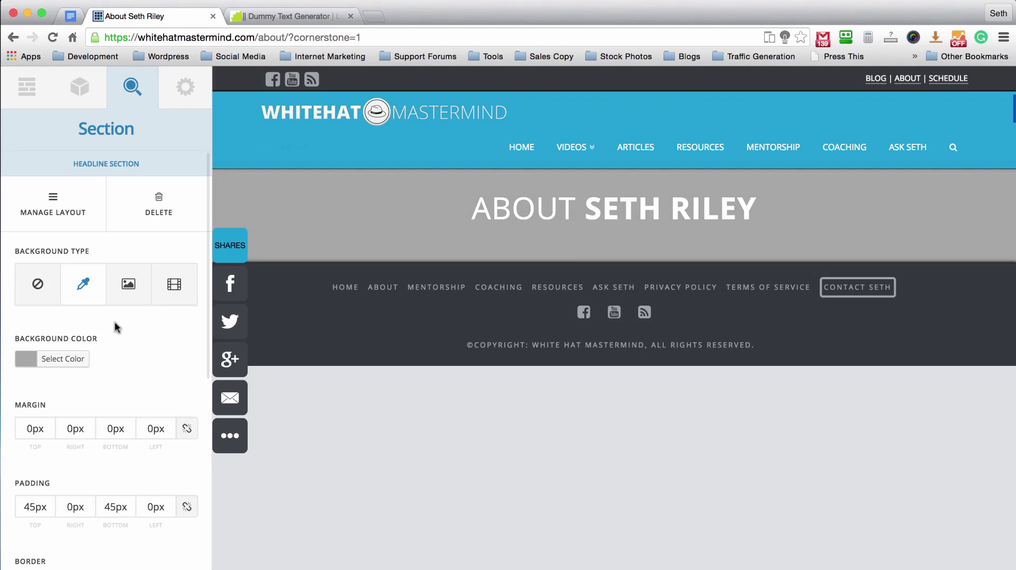
- Switch to ColorBot, copy the dark color #34393C from the recent colors, and return to the page editor
click(642, 568)
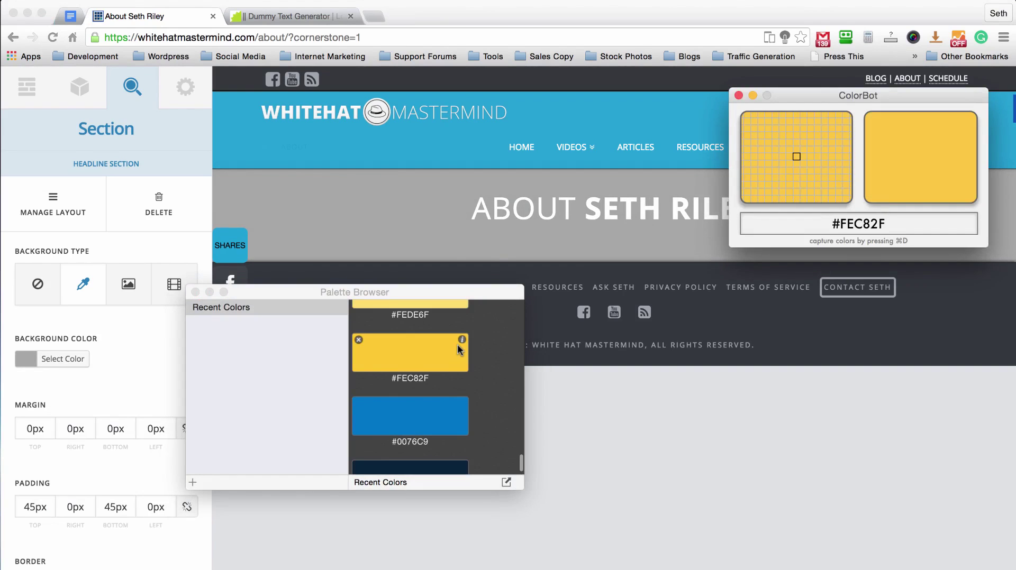
scroll(457, 345, down, 8)
scroll(458, 349, up, 5)
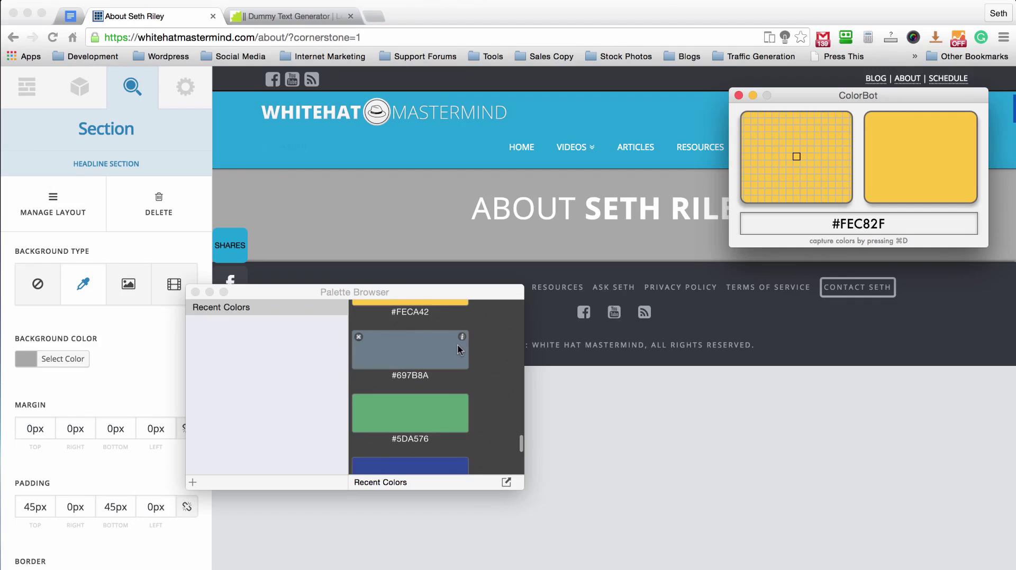
scroll(457, 349, up, 2)
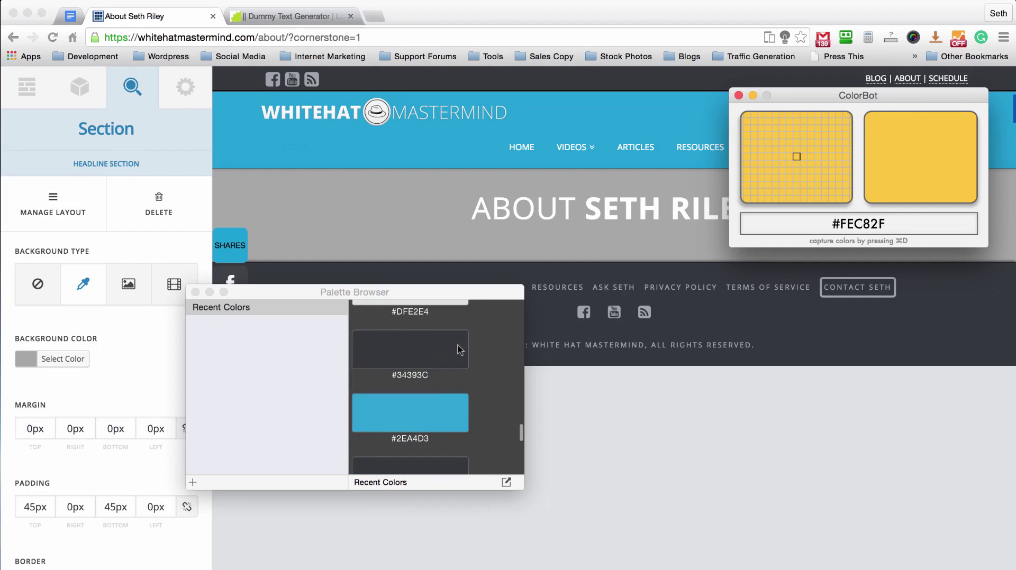
click(456, 354)
click(146, 347)
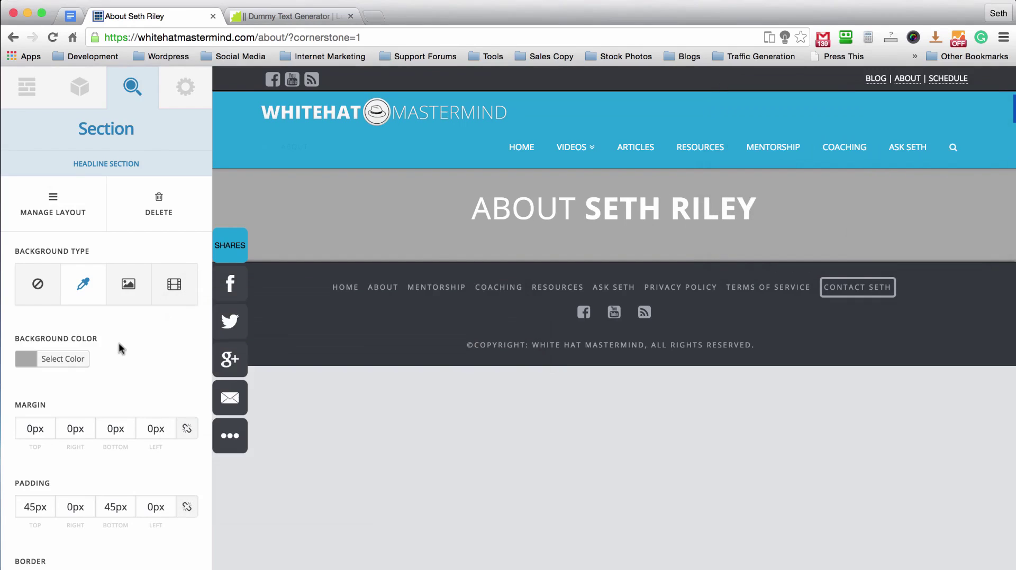
- Set the headline section's background color to #34393C
click(59, 360)
triple_click(118, 358)
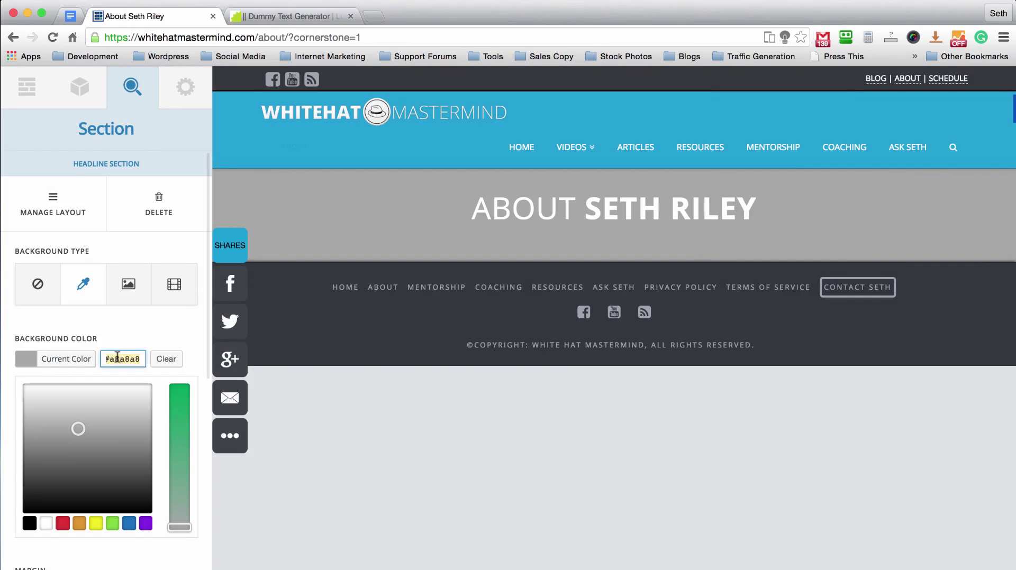
text(#34393C)
click(118, 321)
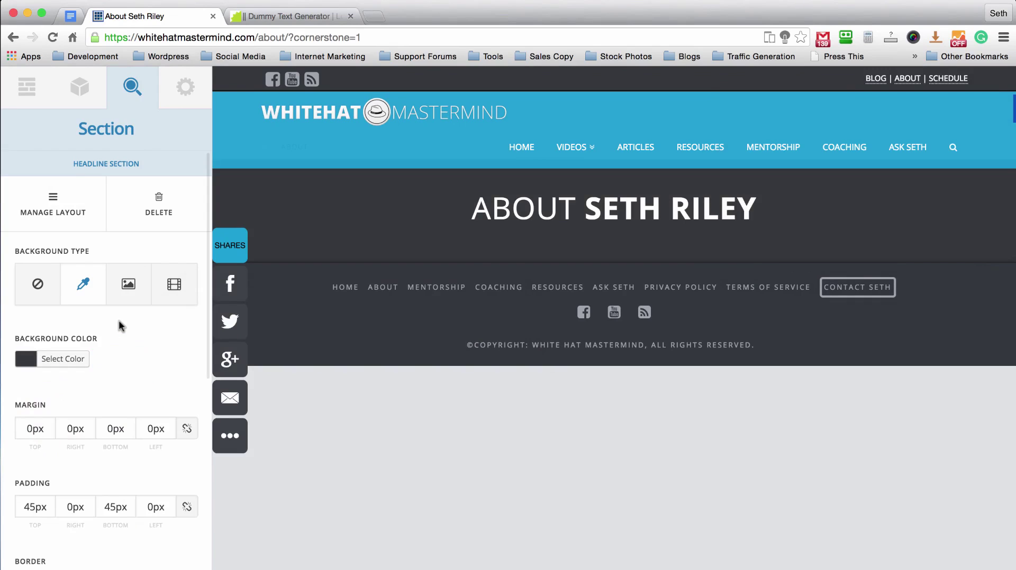
scroll(119, 319, down, 3)
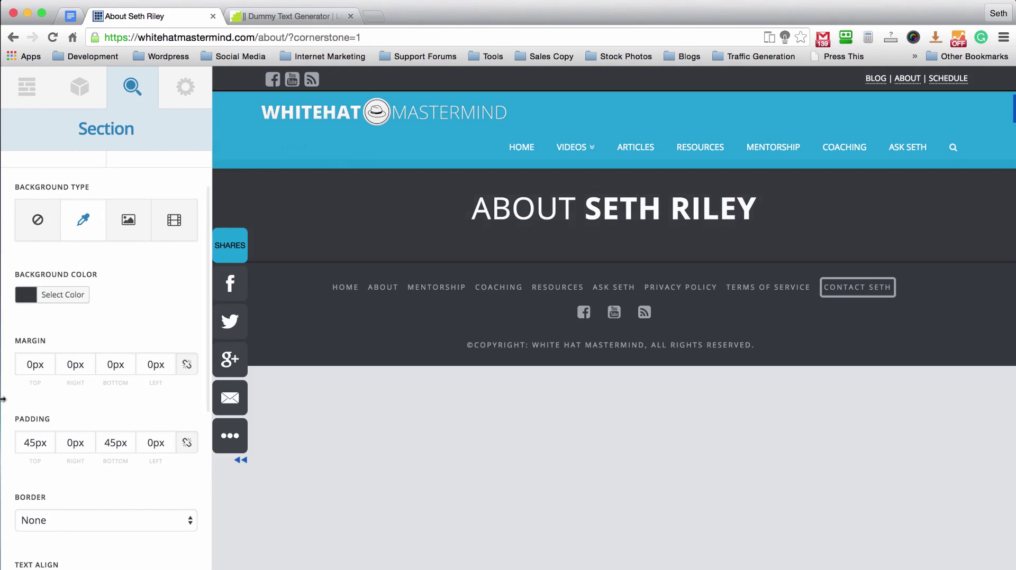
- Set the headline section's top padding to 60px
click(35, 442)
key(BackSpace)
key(BackSpace)
text(60)
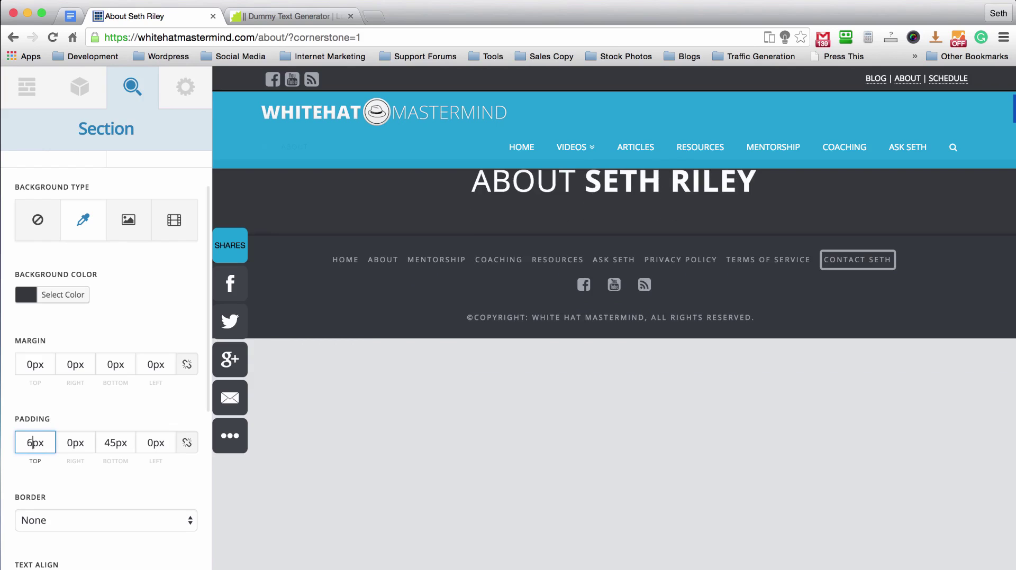
click(115, 443)
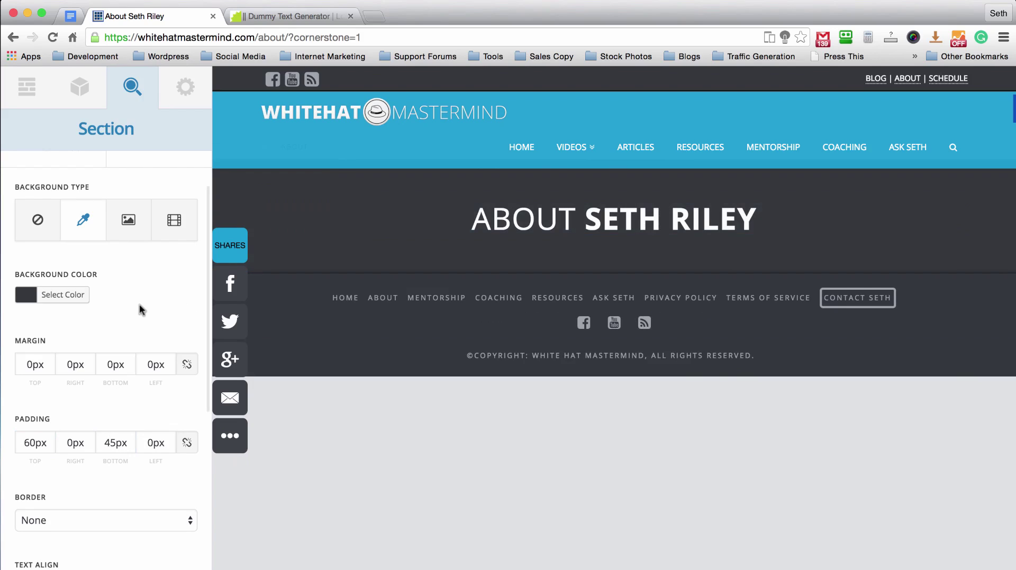
- Add a second section below the headline section and name it "About Me Info"
click(26, 92)
click(48, 262)
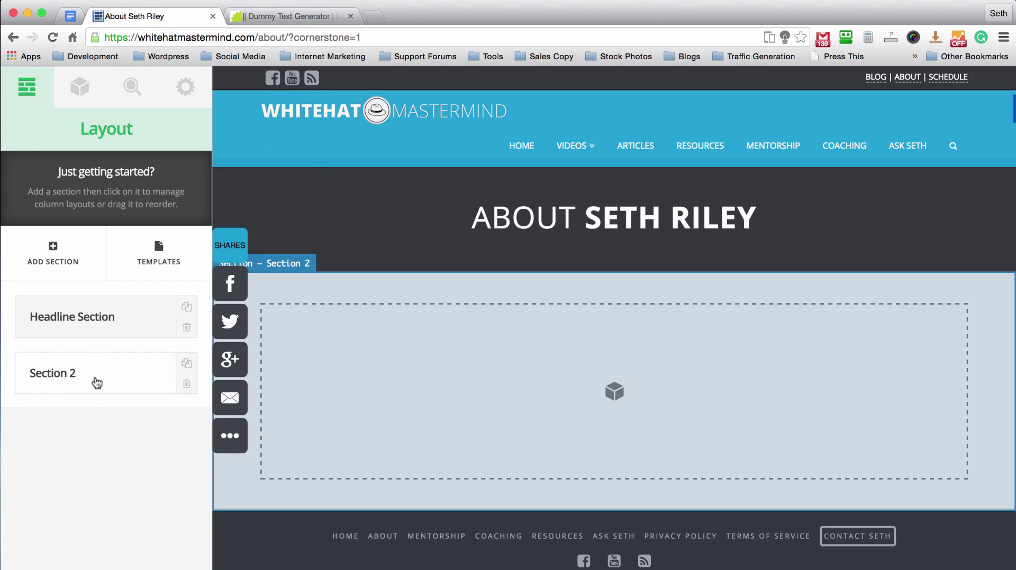
click(97, 382)
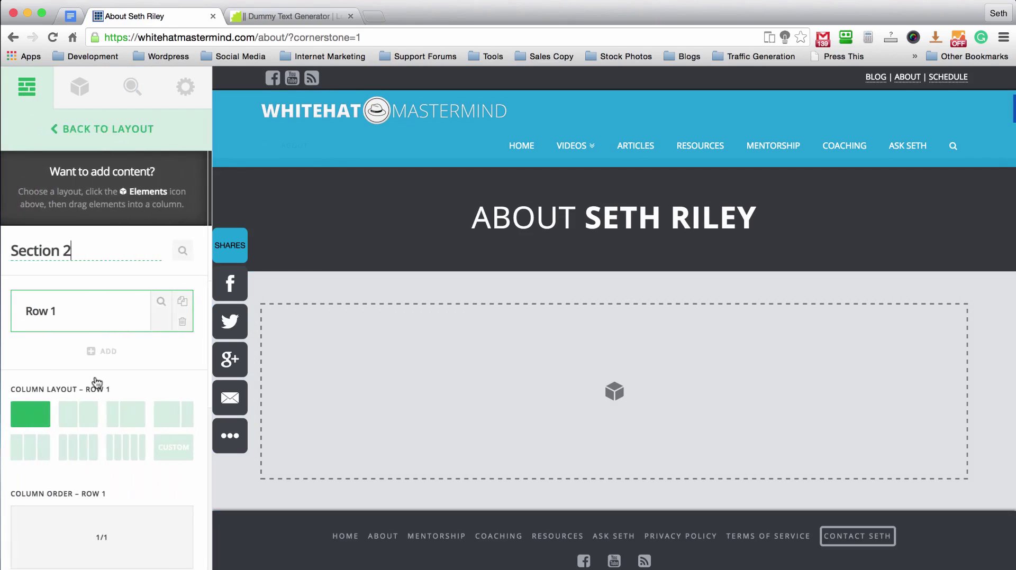
triple_click(87, 250)
key(BackSpace)
text(Aboutme)
key(BackSpace)
text(Me Info)
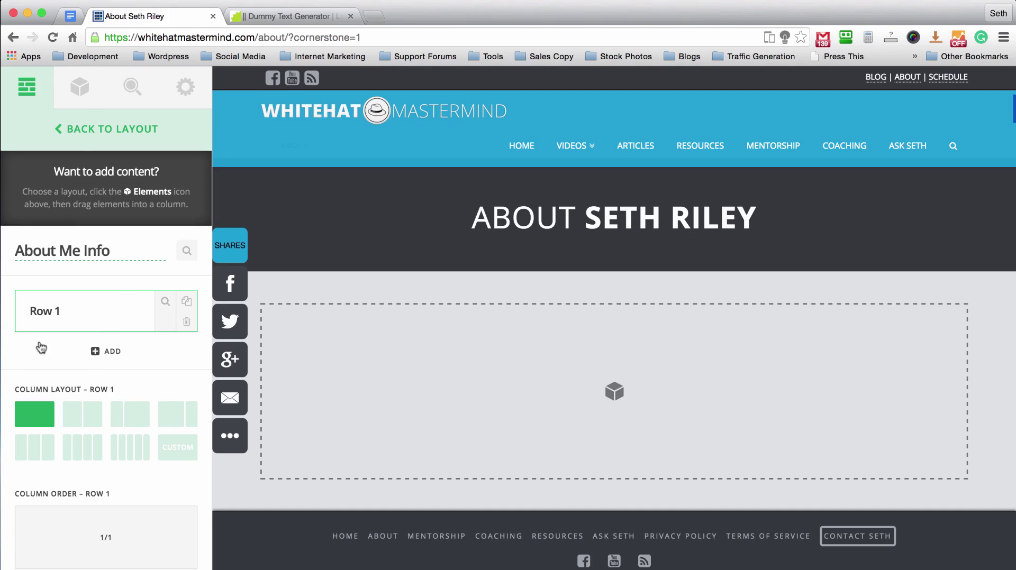
- Search the elements for "head" and place a Custom Headline in the About Me Info section
click(81, 89)
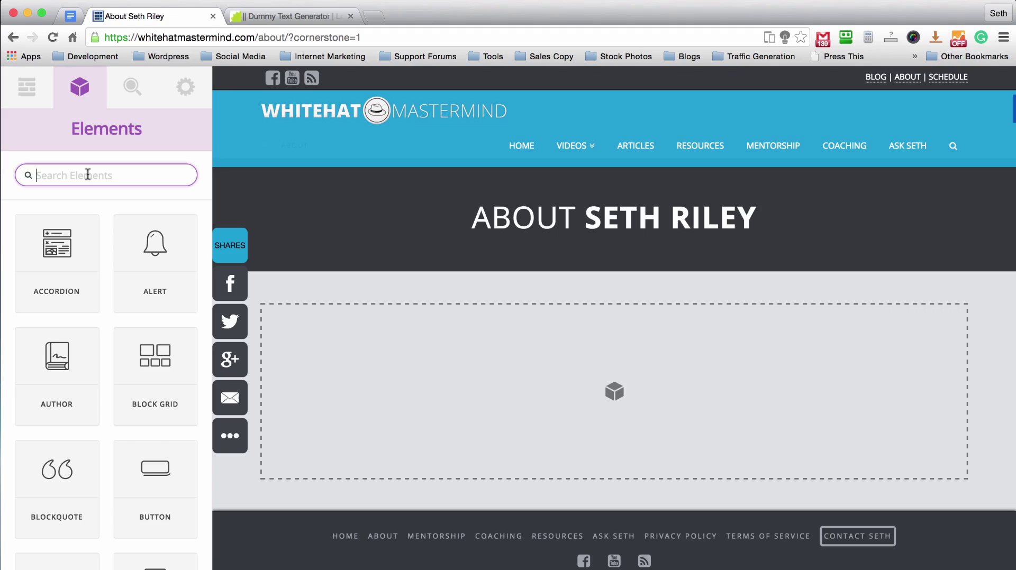
scroll(110, 217, down, 15)
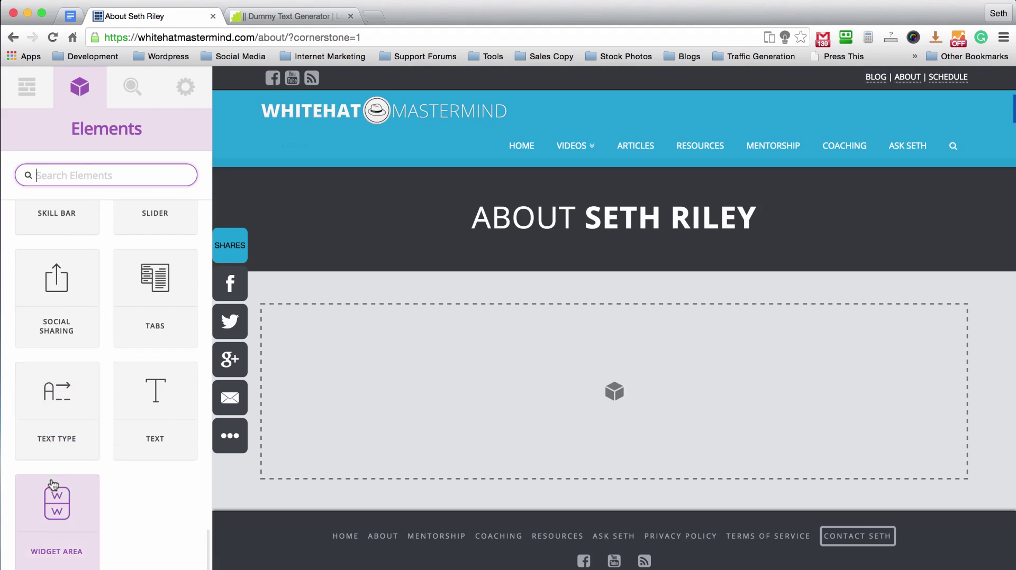
scroll(97, 487, up, 5)
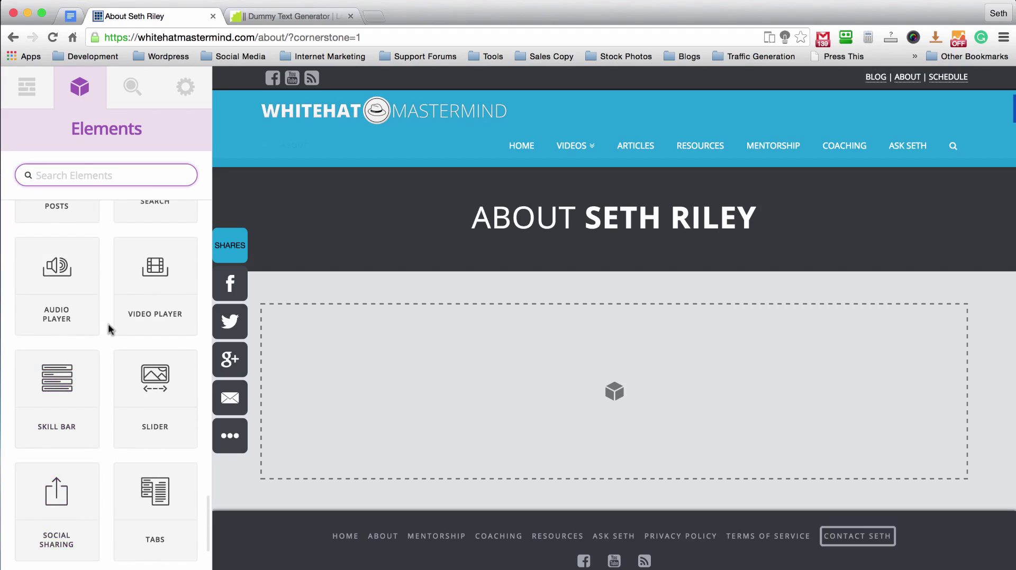
scroll(109, 329, up, 3)
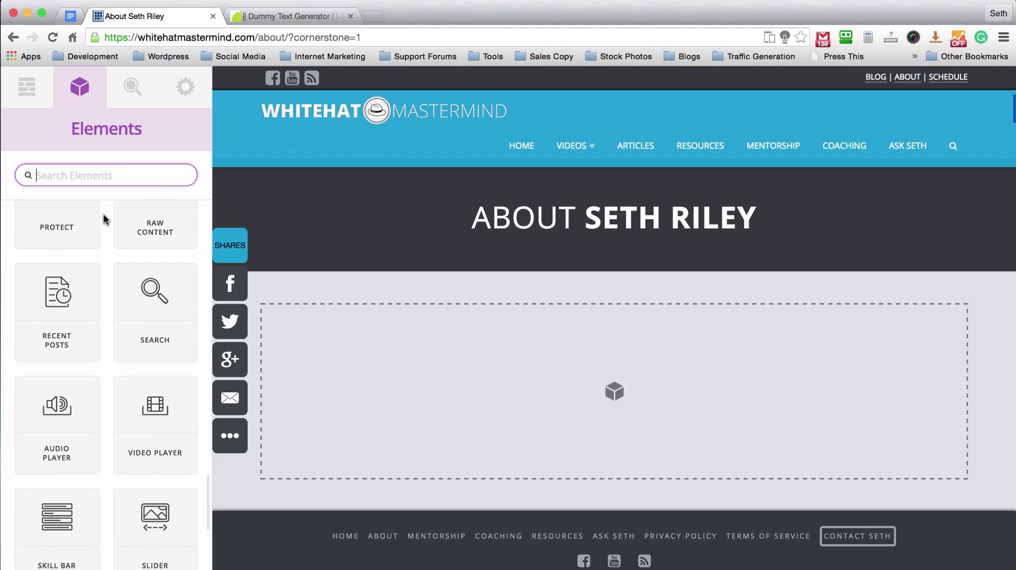
text(head)
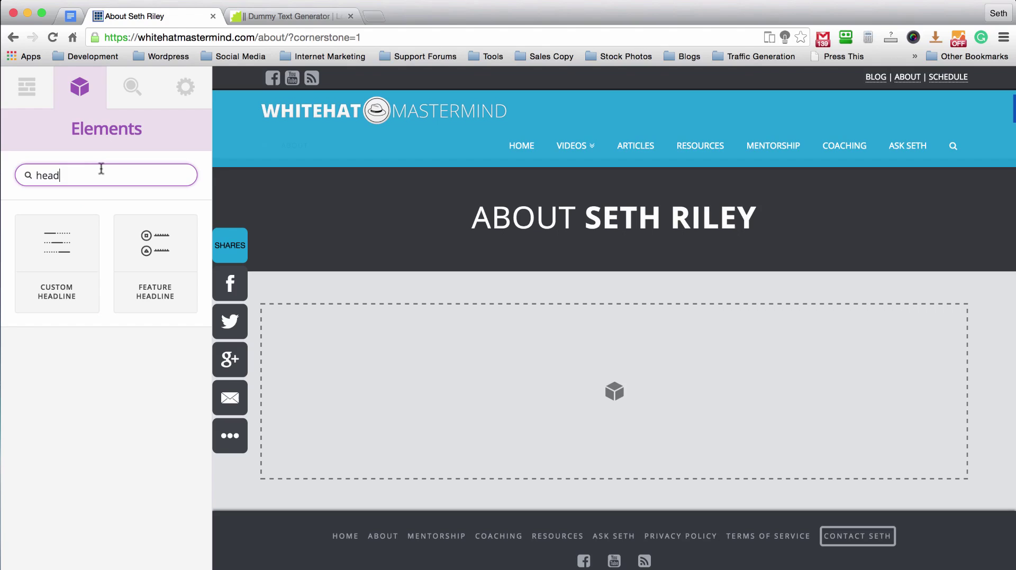
drag(69, 268, 605, 361)
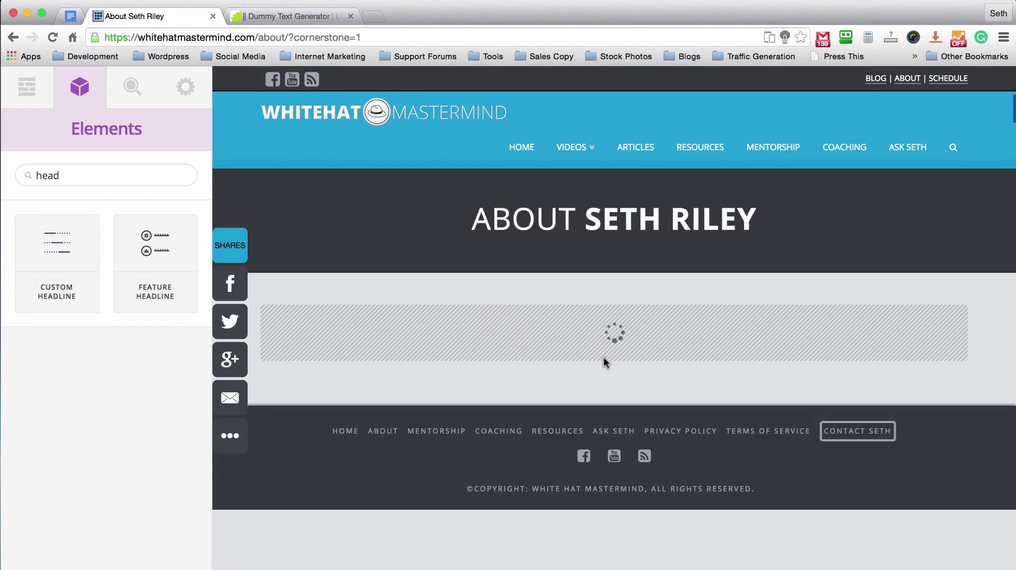
- Replace the new headline's text with a greeting starting "Hey, I'm", followed by the page owner's full name and an exclamation mark
click(422, 349)
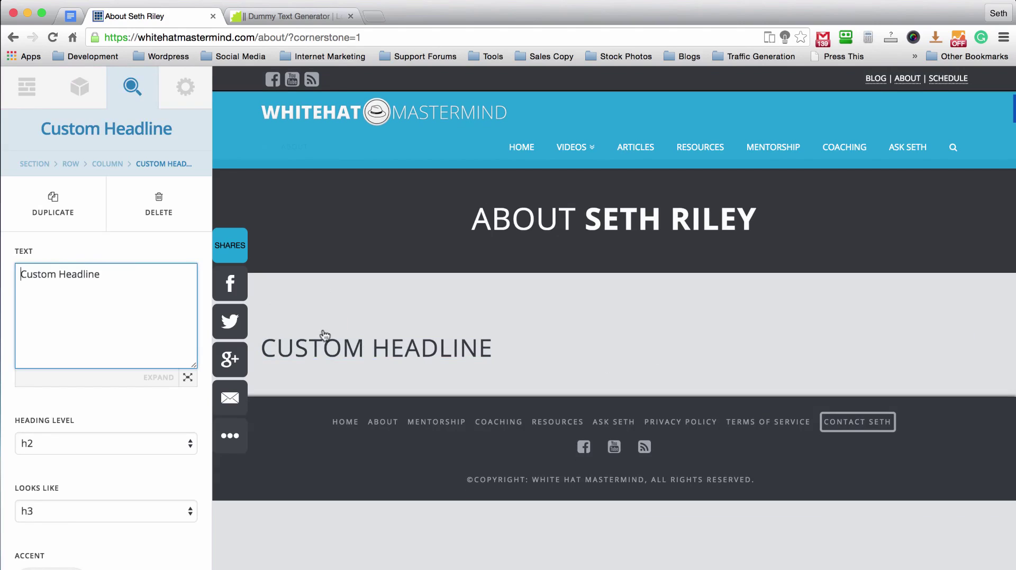
triple_click(81, 281)
key(BackSpace)
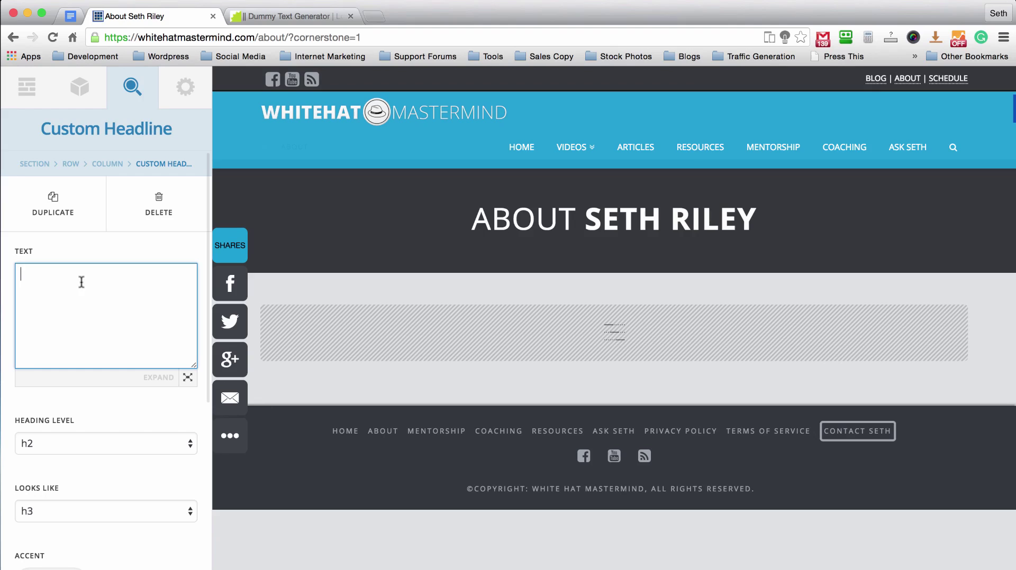
text(Hey I'm Seth R)
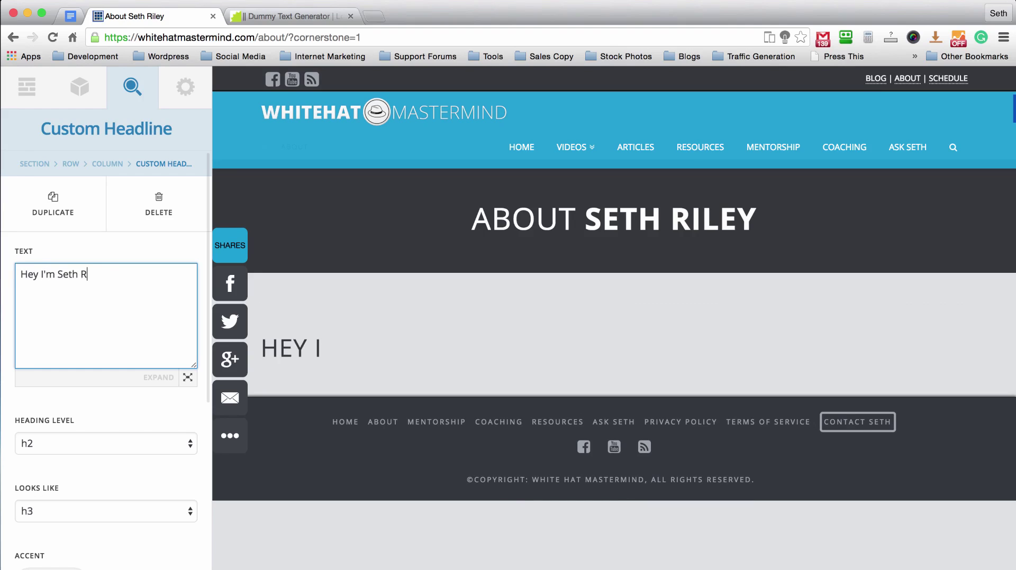
text(iely!)
key(BackSpace)
key(BackSpace)
key(BackSpace)
key(BackSpace)
text(lt)
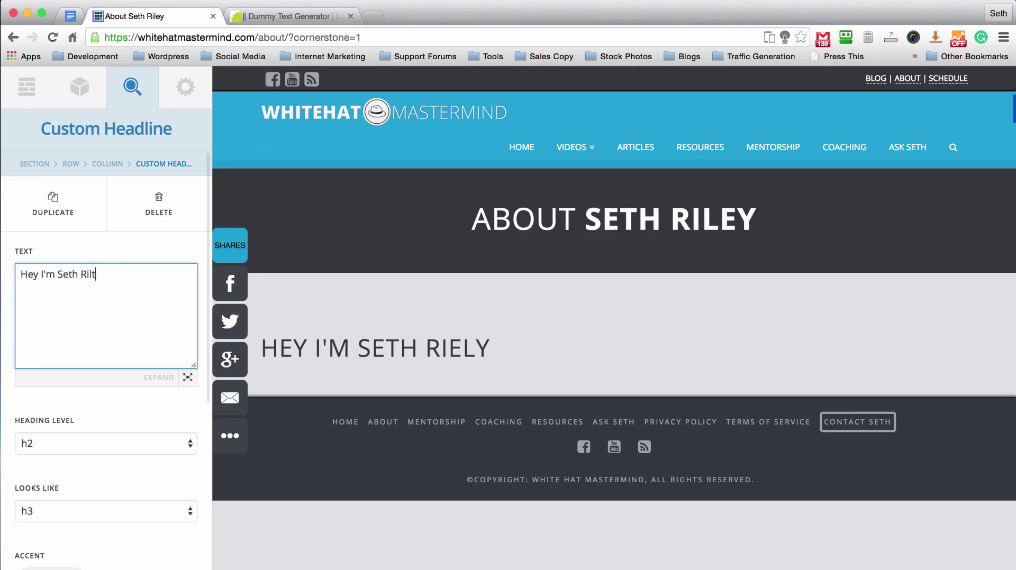
key(BackSpace)
text(ey!)
click(36, 273)
text(,)
click(108, 247)
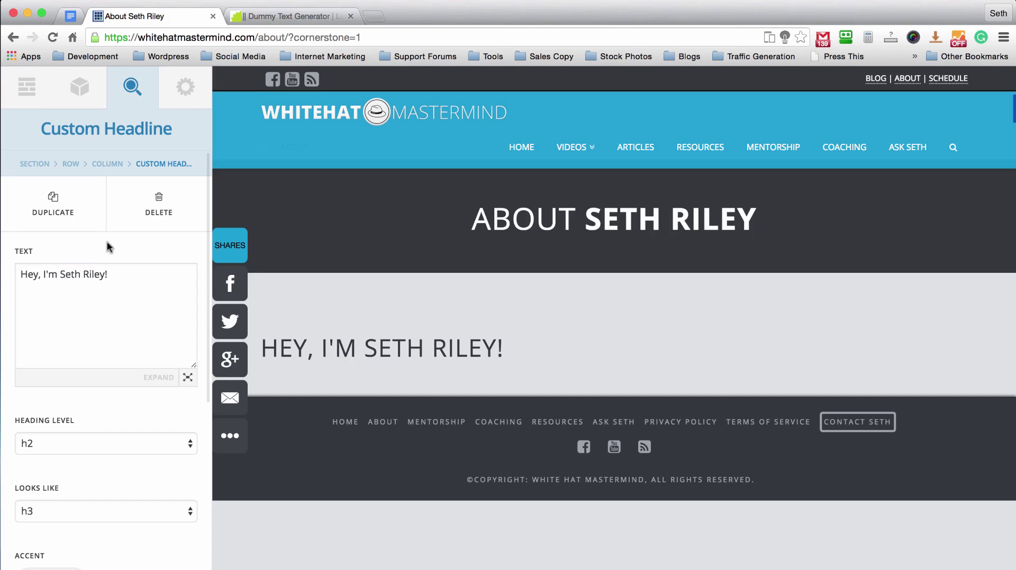
click(79, 86)
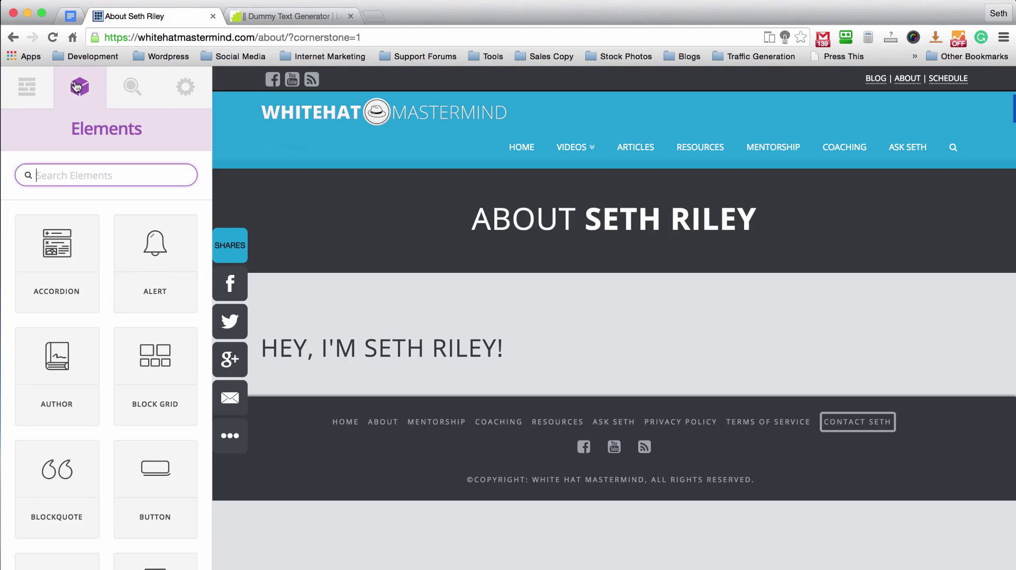
scroll(106, 208, down, 1)
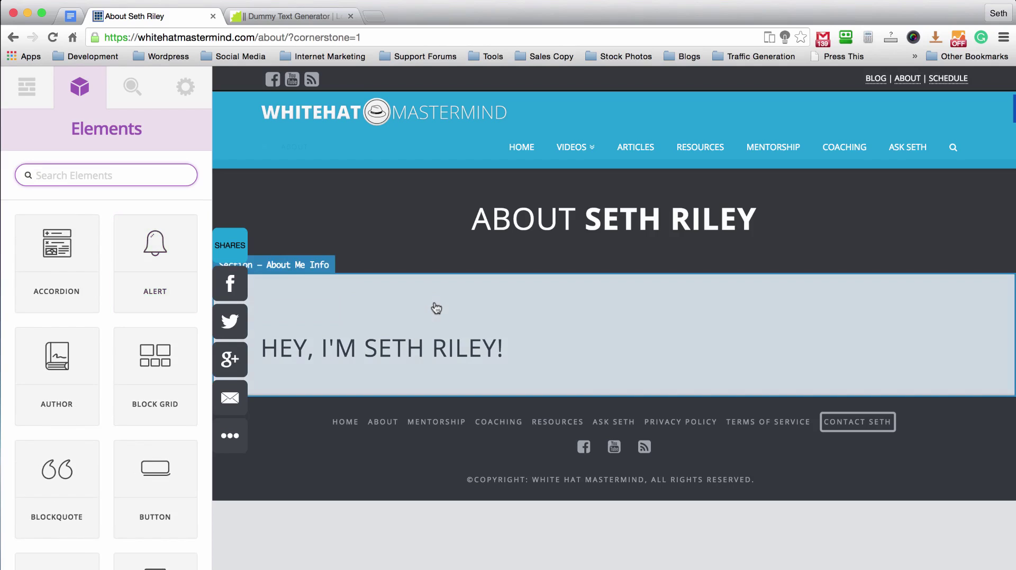
click(436, 307)
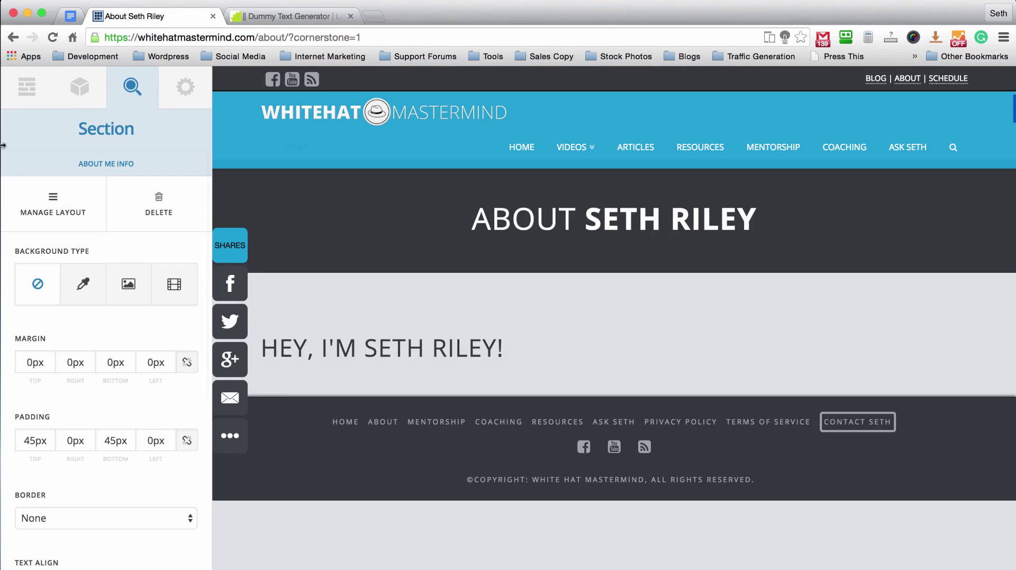
- Add a third section below About Me Info and open its row layout
click(27, 87)
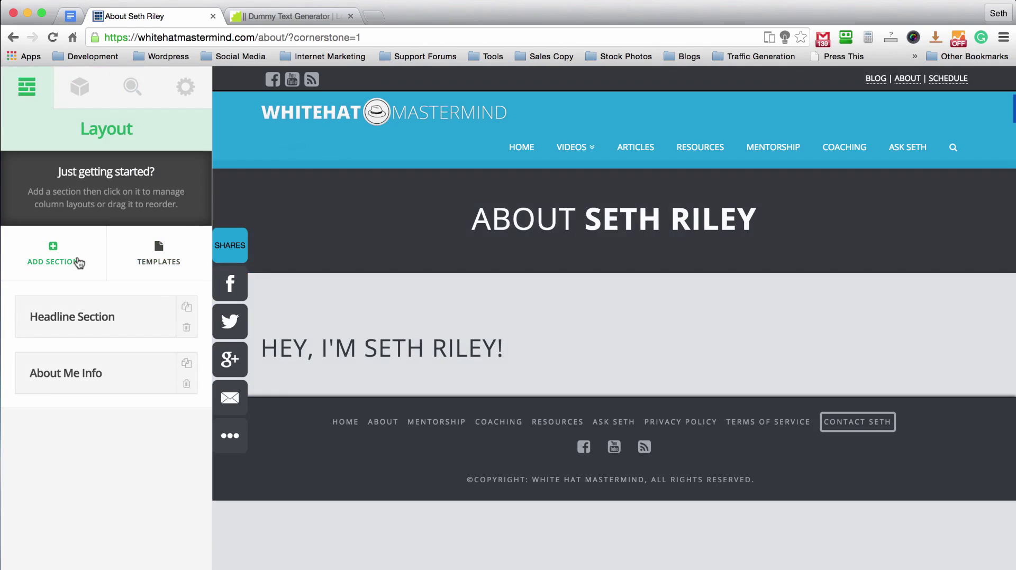
click(79, 263)
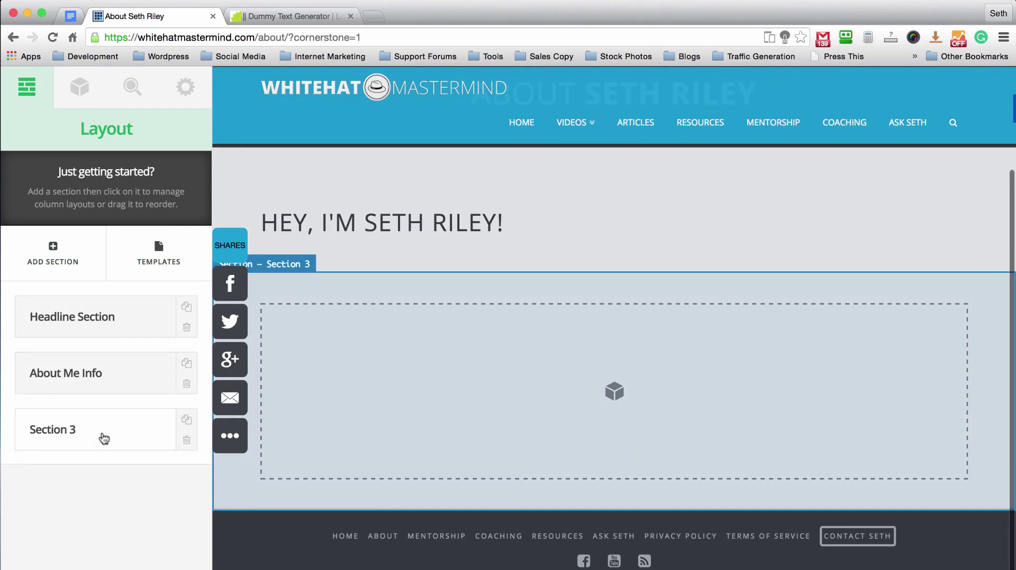
click(104, 438)
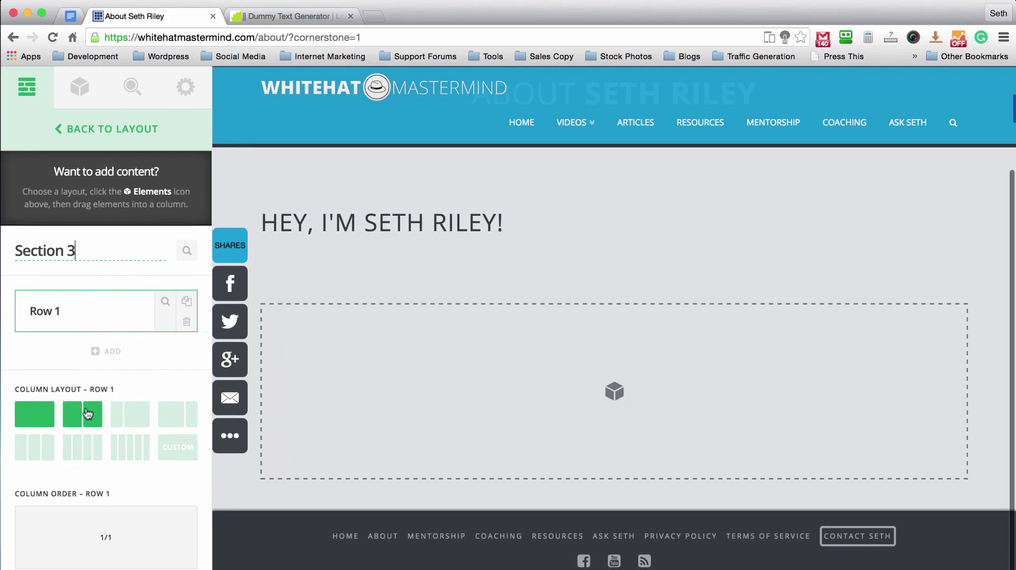
- Try different column layouts on Section 3's row, from two to five columns, plus a custom 1/4 + 2/4 + 1/4 split
click(85, 415)
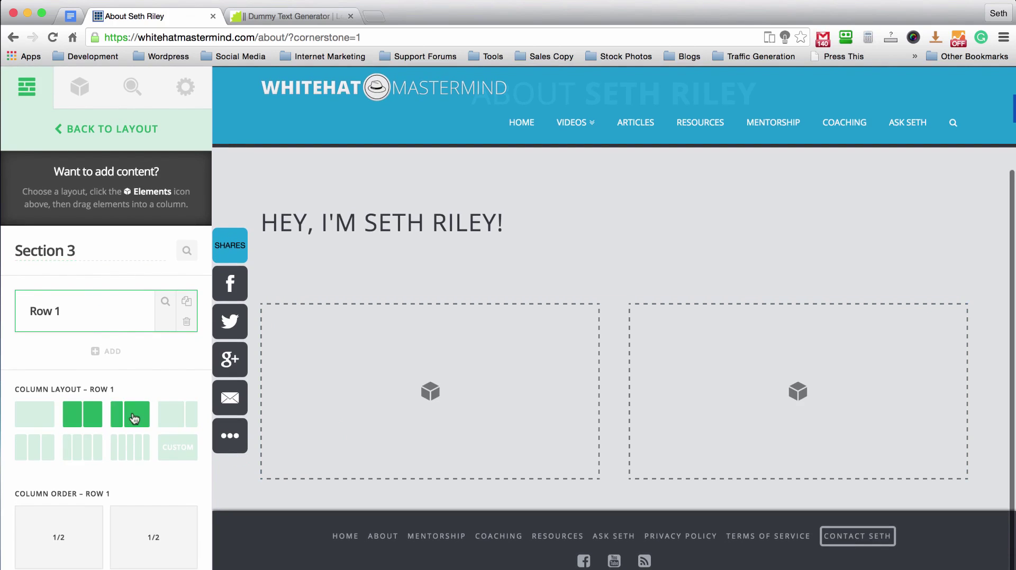
click(135, 418)
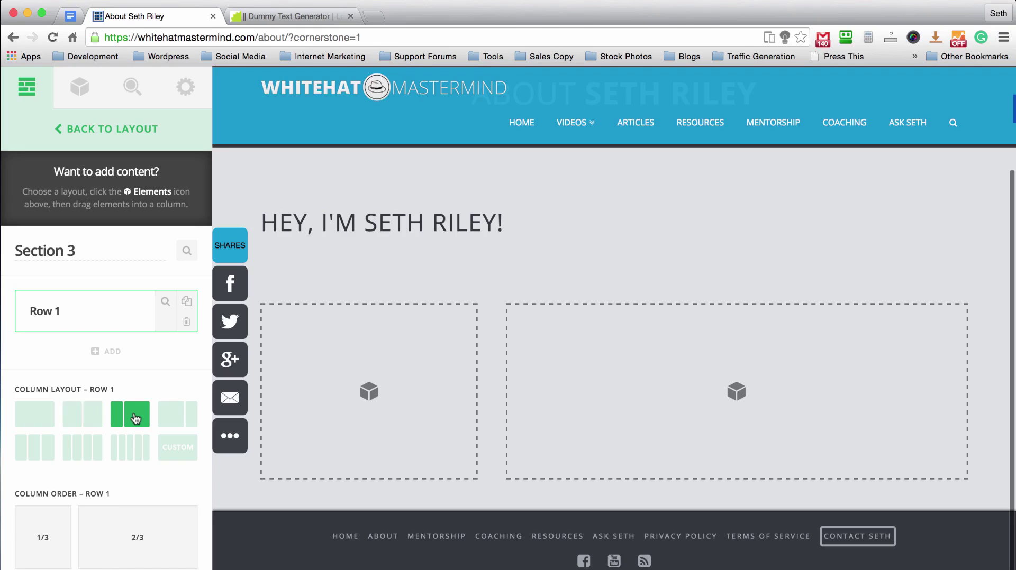
click(172, 416)
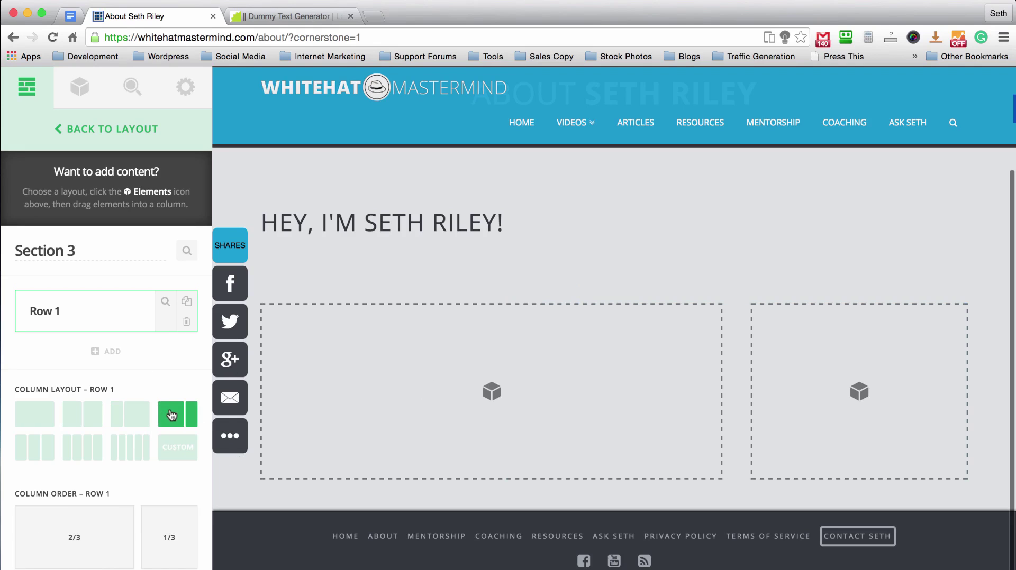
click(35, 448)
click(83, 451)
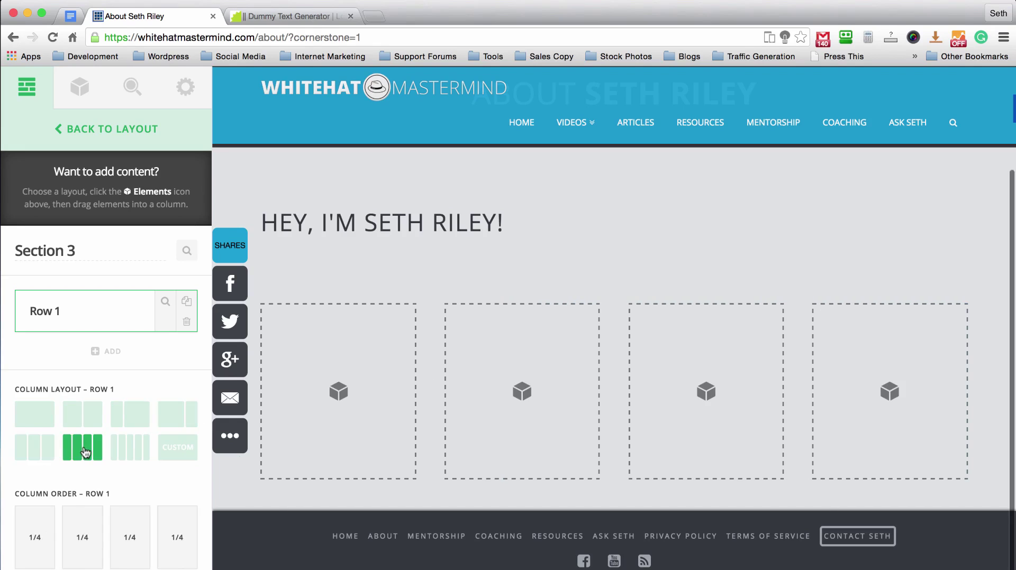
click(140, 456)
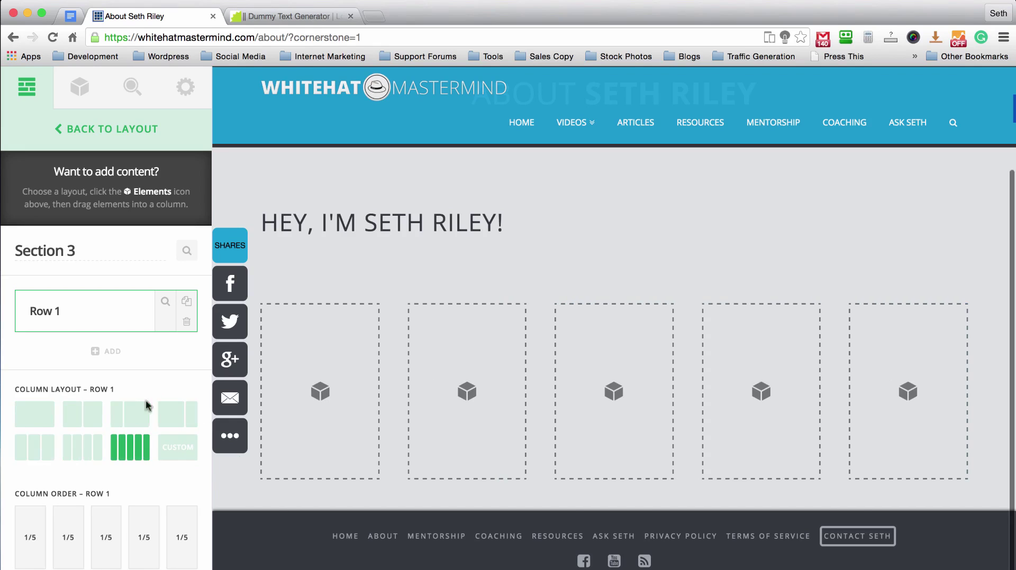
click(170, 448)
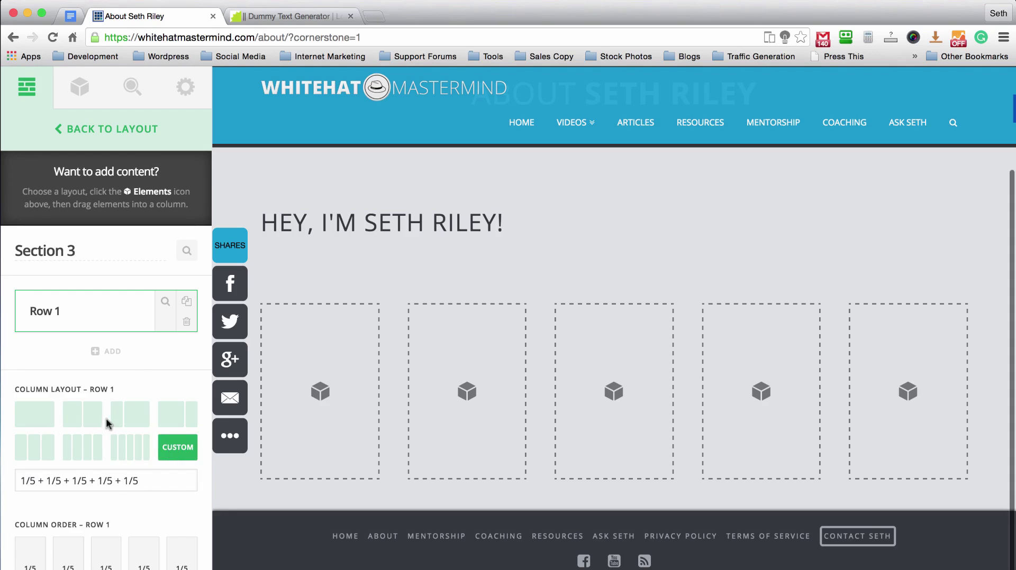
click(130, 414)
click(171, 448)
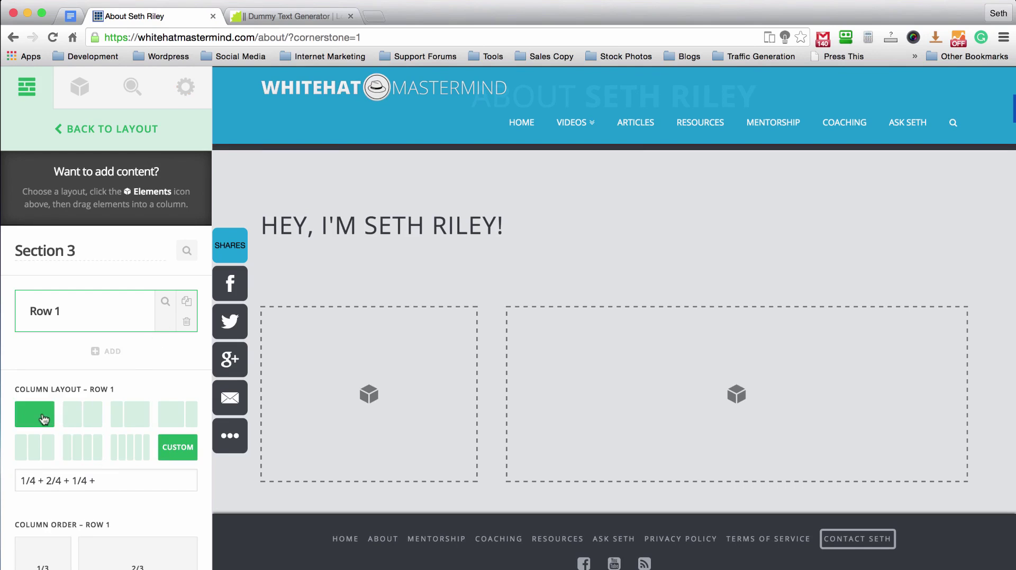
- Split Section 3's row into 2/3 + 1/3 columns and give the 2/3 column a white #ffffff background
click(171, 418)
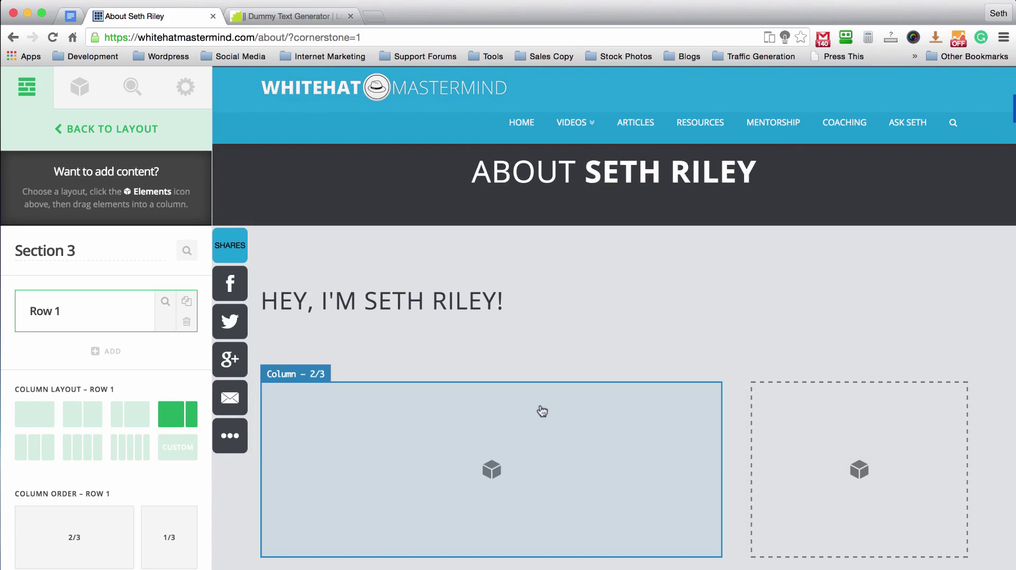
click(360, 419)
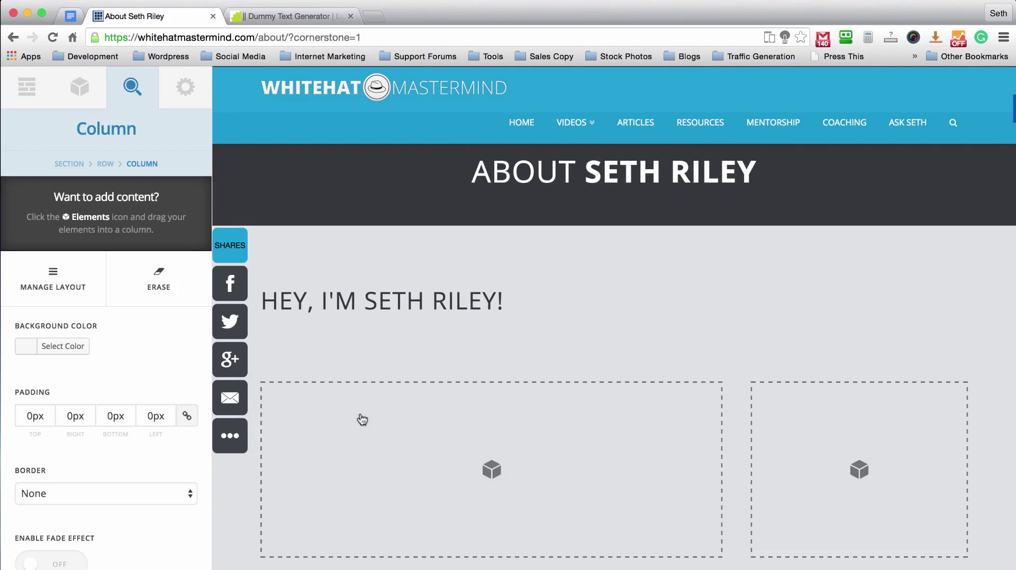
click(72, 347)
click(46, 512)
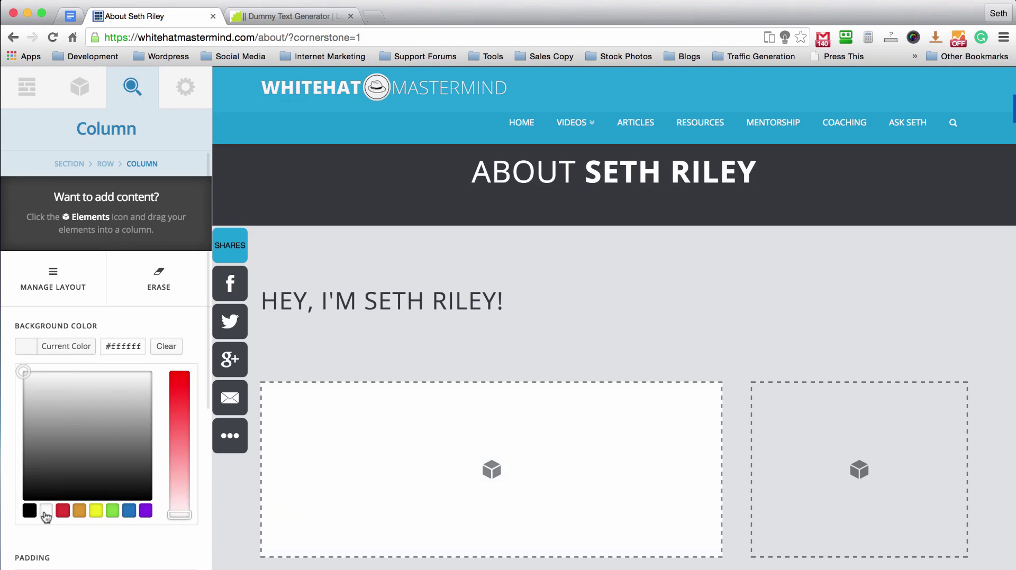
click(137, 319)
- Give the 2/3 column a solid border 2px wide on all sides
scroll(109, 354, down, 3)
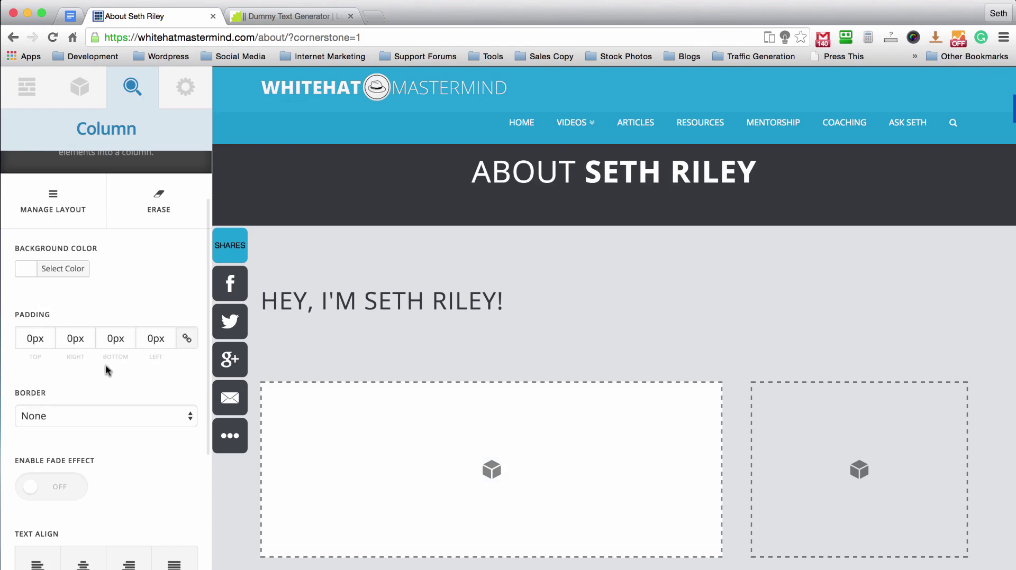
click(109, 418)
click(106, 429)
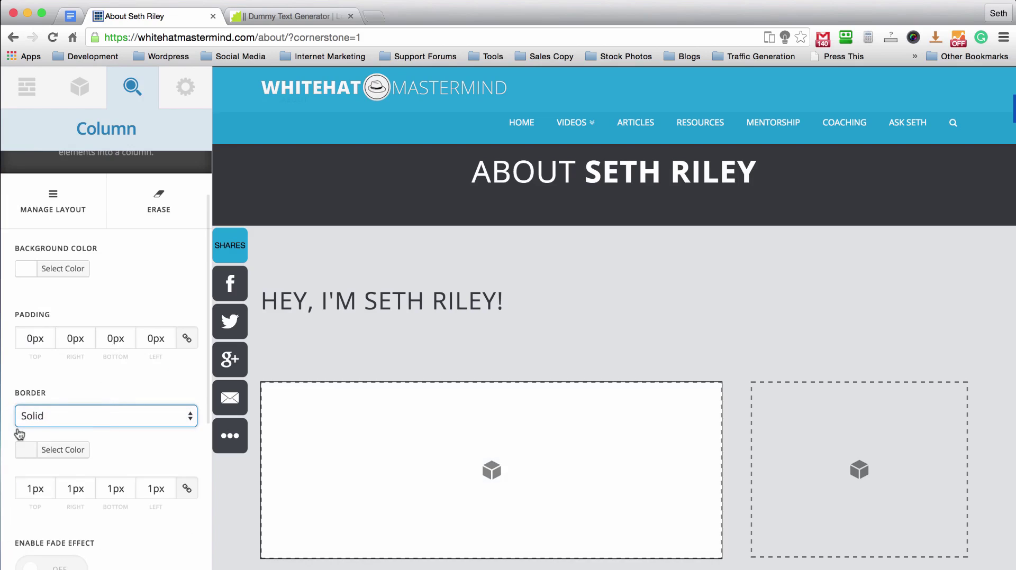
click(30, 489)
key(BackSpace)
text(2)
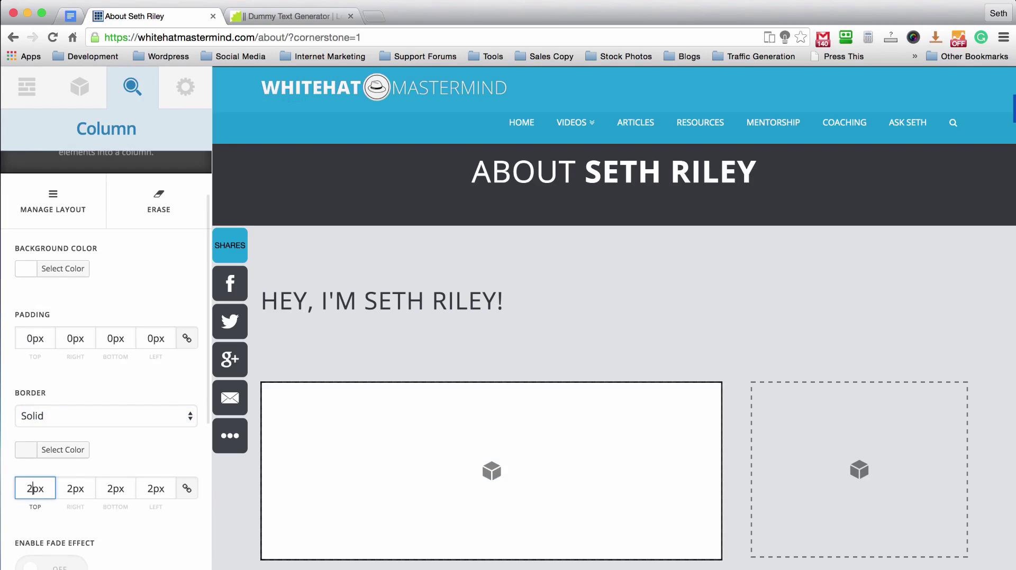
- Set the 2/3 column's border color to #A2ABB2, taken from the recent colors in the ColorBot palette
click(129, 394)
click(640, 561)
scroll(391, 411, up, 5)
scroll(411, 381, down, 5)
click(412, 433)
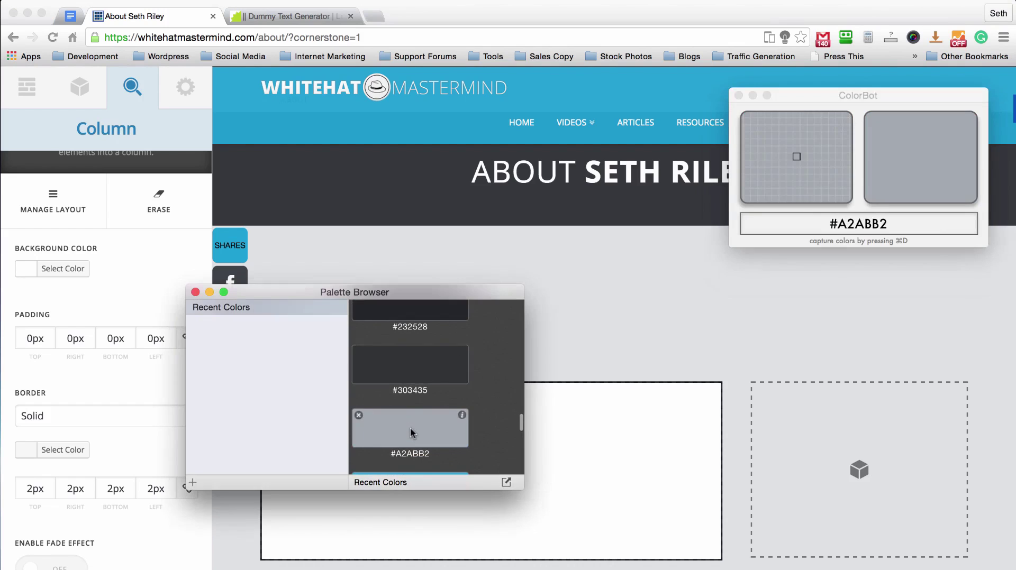
click(75, 418)
click(63, 450)
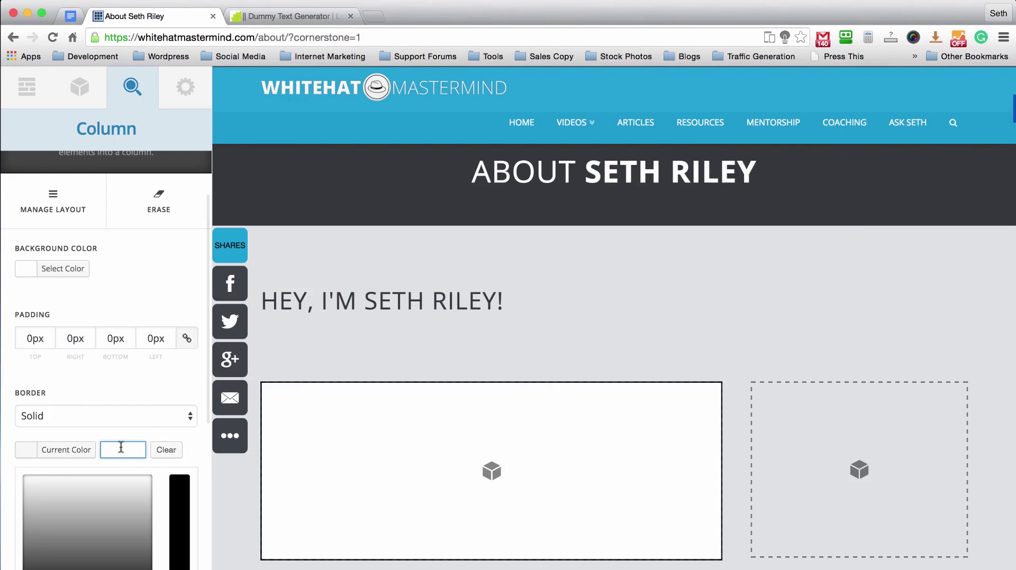
text(#A2ABB2)
click(114, 378)
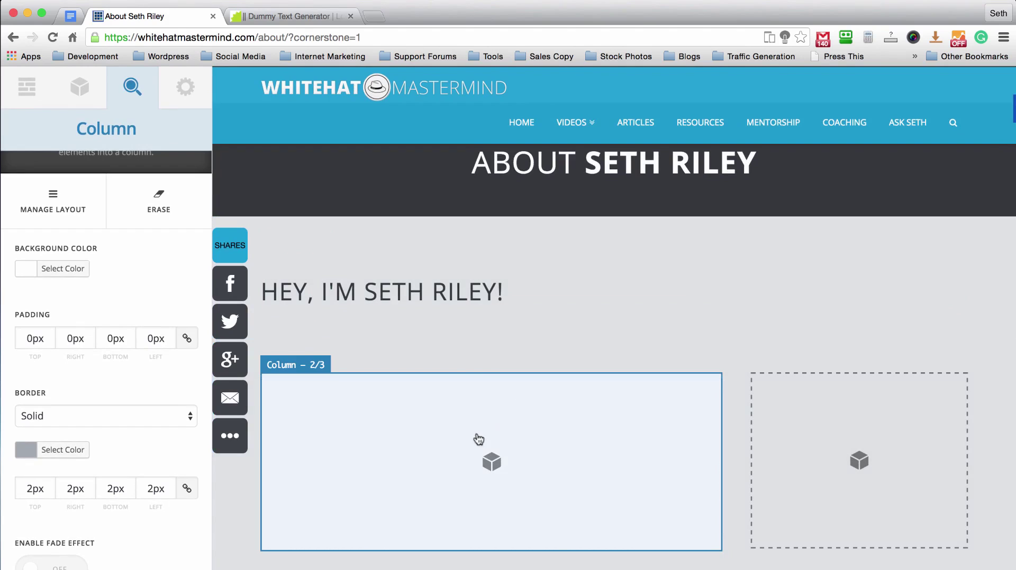
- Switch to the Dummy Text Generator, copy the lorem ipsum through "Aenean vulputate eleifend tellus.", and return to the About page editor
click(302, 16)
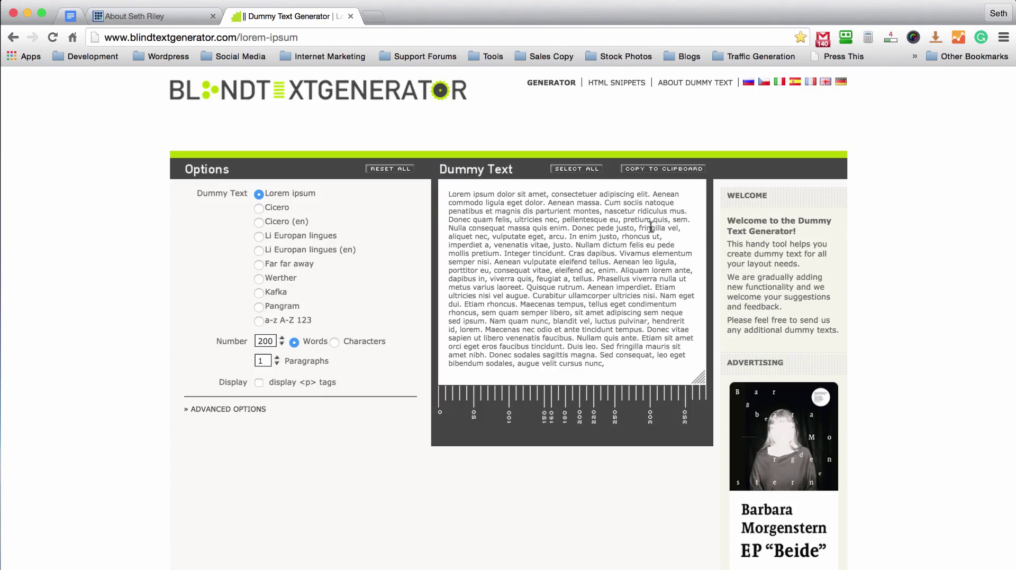
drag(693, 222, 474, 200)
click(565, 287)
drag(610, 260, 457, 192)
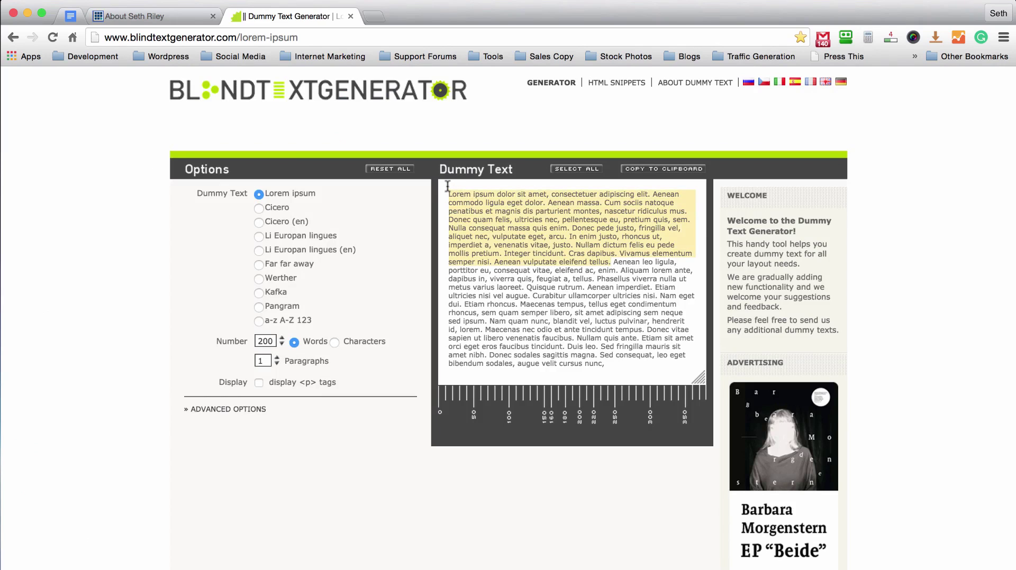
click(133, 20)
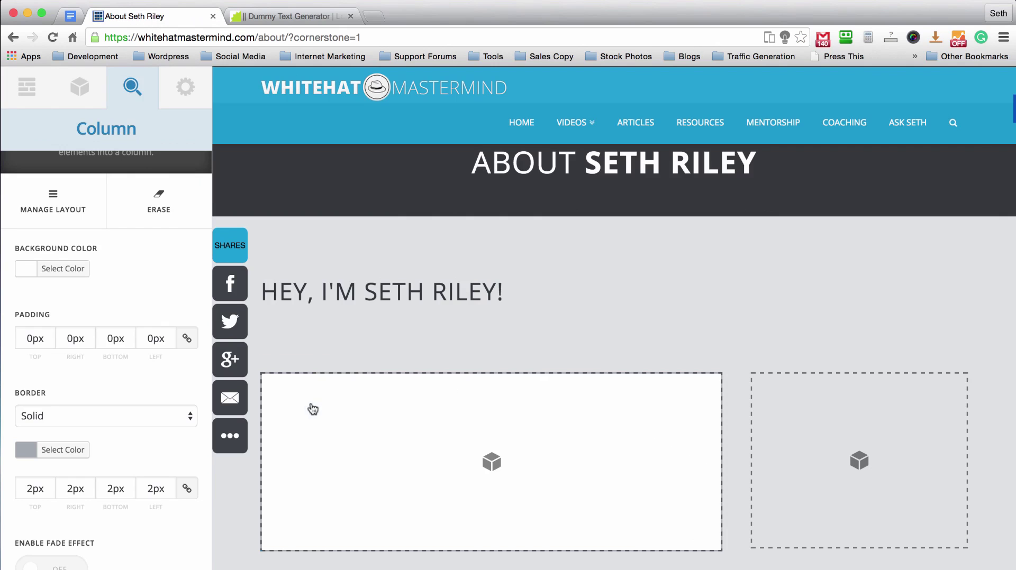
- Add a Text element to the white 2/3 column and open its settings
click(79, 88)
scroll(107, 211, down, 10)
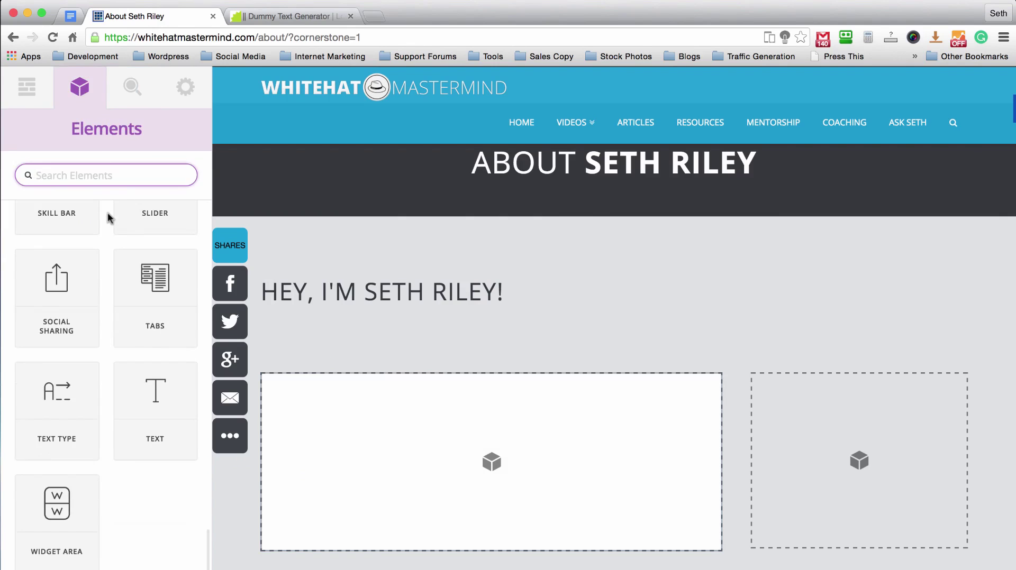
drag(157, 404, 515, 458)
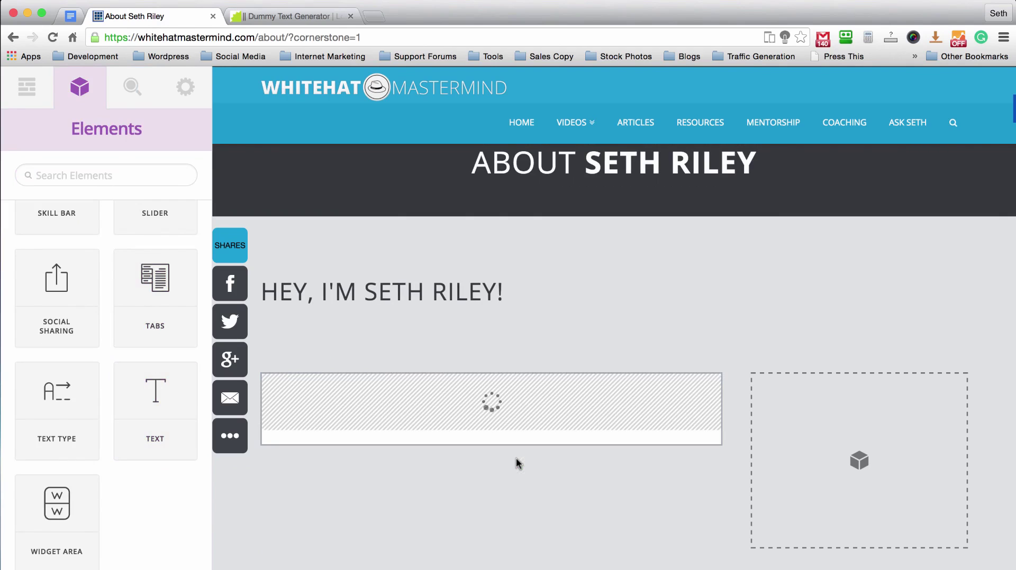
click(504, 401)
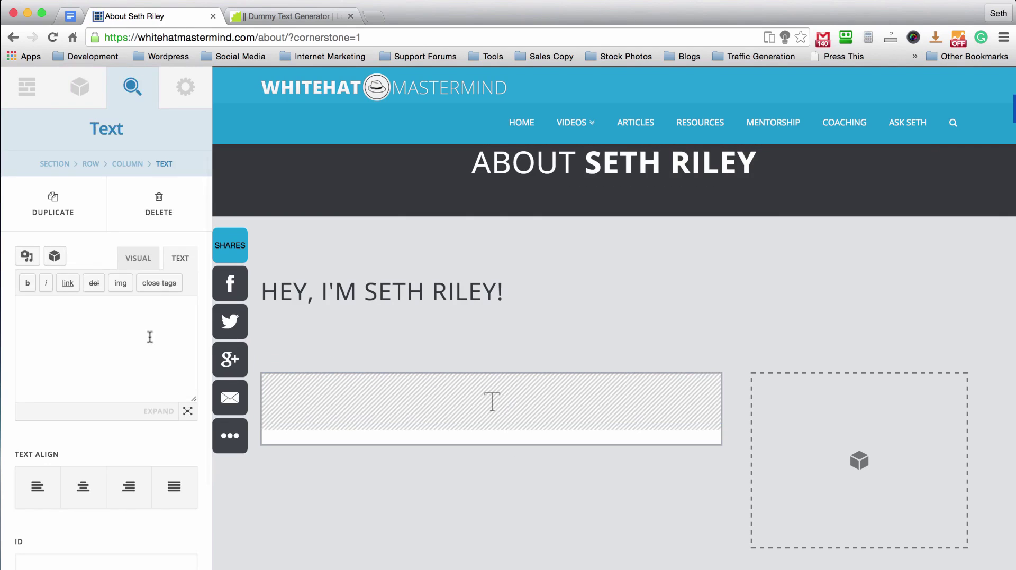
- Fill the Text element with two identical lorem ipsum paragraphs in the expanded visual editor
click(188, 411)
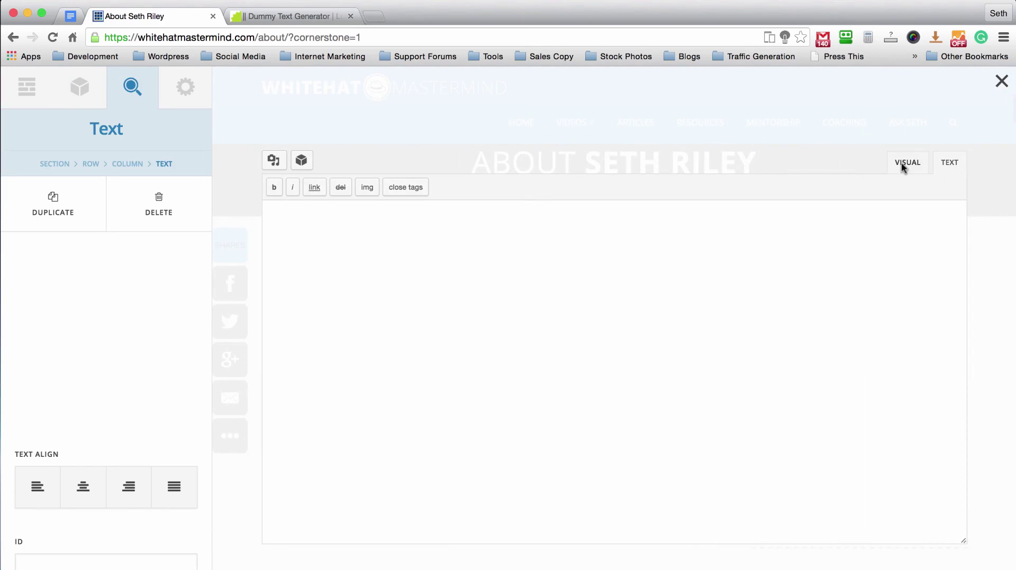
click(902, 164)
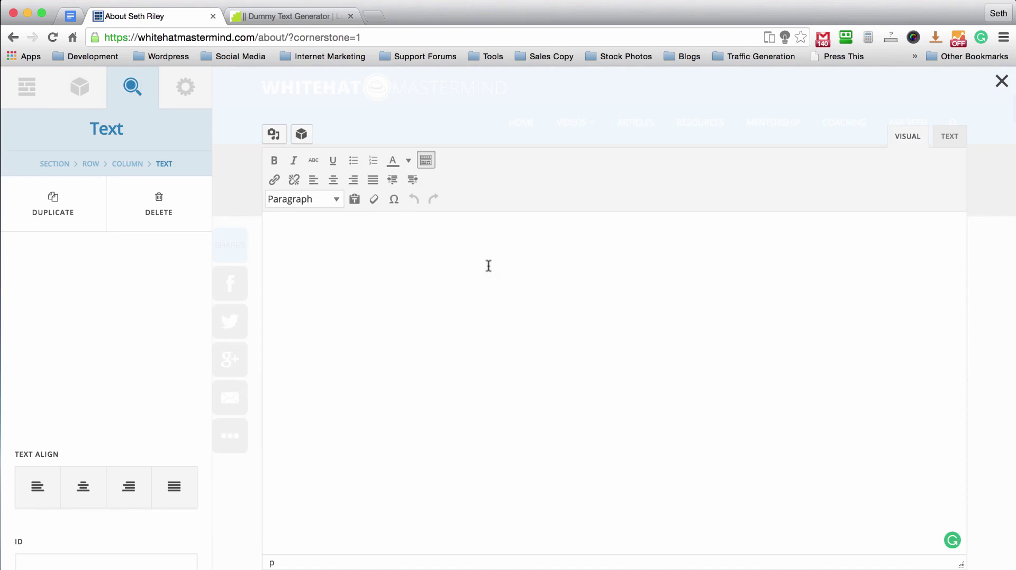
text(Lorem ipsum dolor sit amet, consectetuer adipiscing elit. Aenean commodo ligula eget dolor. Aenean massa. Cum sociis natoque penatibus et magnis dis parturient montes, nascetur ridiculus mus. Donec quam felis, ultricies nec, pellentesque eu, pretium quis, sem. Nulla consequat massa quis enim. Donec pede justo, fringilla vel, aliquet nec, vulputate eget, arcu. In enim justo, rhoncus ut, imperdiet a, venenatis vitae, justo. Nullam dictum felis eu pede mollis pretium. Integer tincidunt. Cras dapibus. Vivamus elementum semper nisi. Aenean vulputate eleifend tellus.)
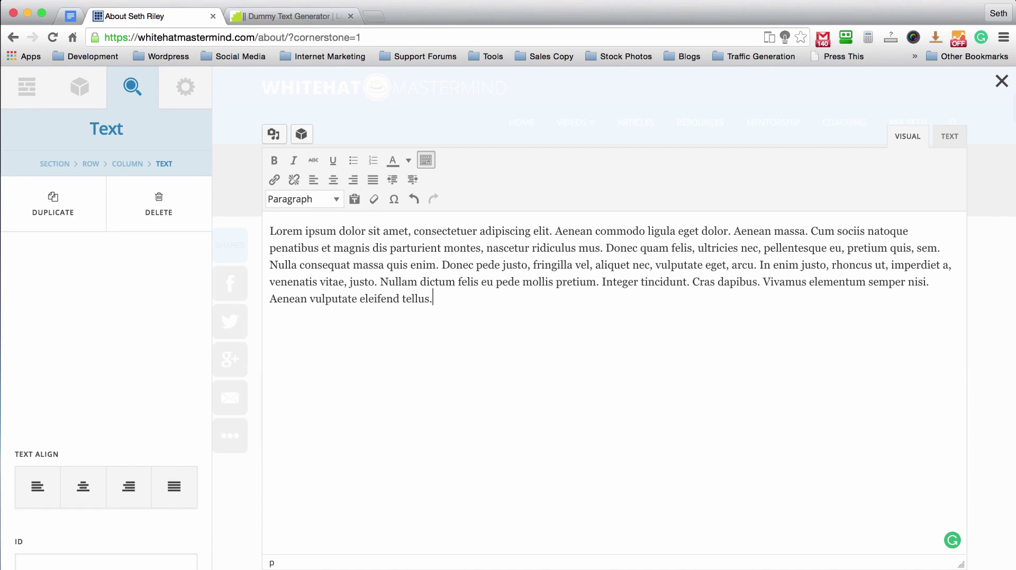
text(Lorem ipsum dolor sit amet, consectetuer adipiscing elit. Aenean commodo ligula eget dolor. Aenean massa. Cum sociis natoque penatibus et magnis dis parturient montes, nascetur ridiculus mus. Donec quam felis, ultricies nec, pellentesque eu, pretium quis, sem. Nulla consequat massa quis enim. Donec pede justo, fringilla vel, aliquet nec, vulputate eget, arcu. In enim justo, rhoncus ut, imperdiet a, venenatis vitae, justo. Nullam dictum felis eu pede mollis pretium. Integer tincidunt. Cras dapibus. Vivamus elementum semper nisi. Aenean vulputate eleifend tellus.)
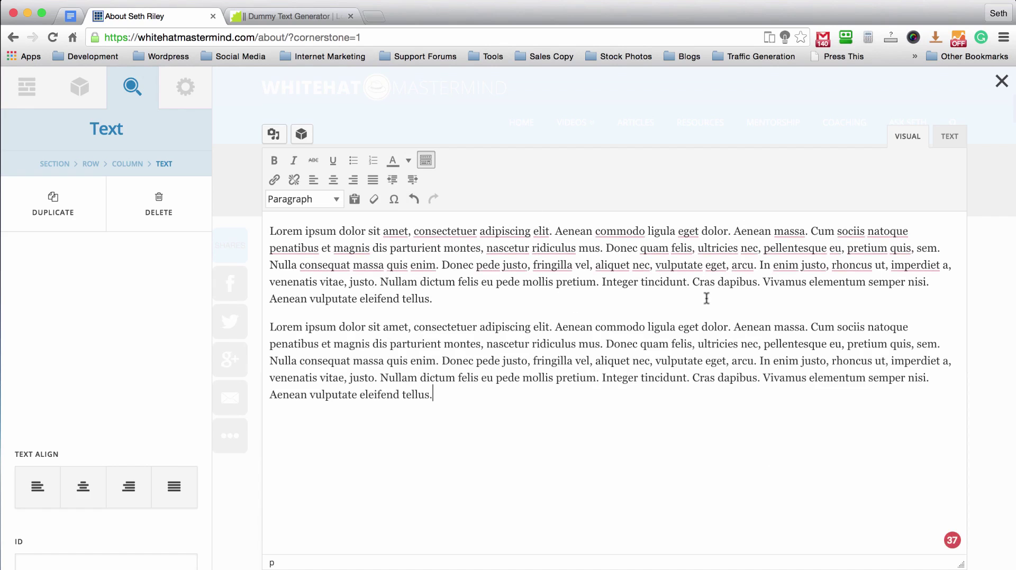
click(1001, 83)
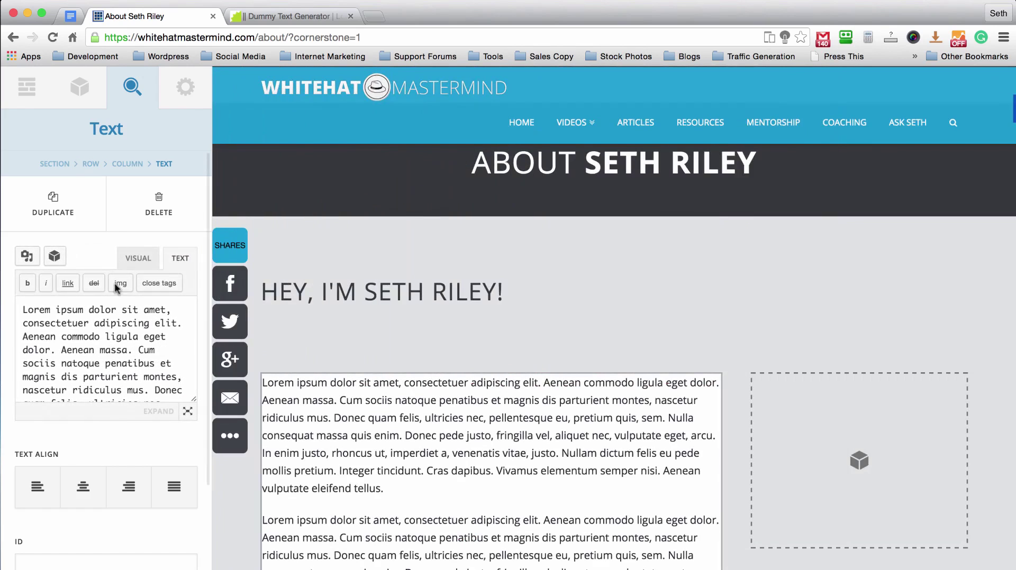
scroll(519, 294, down, 2)
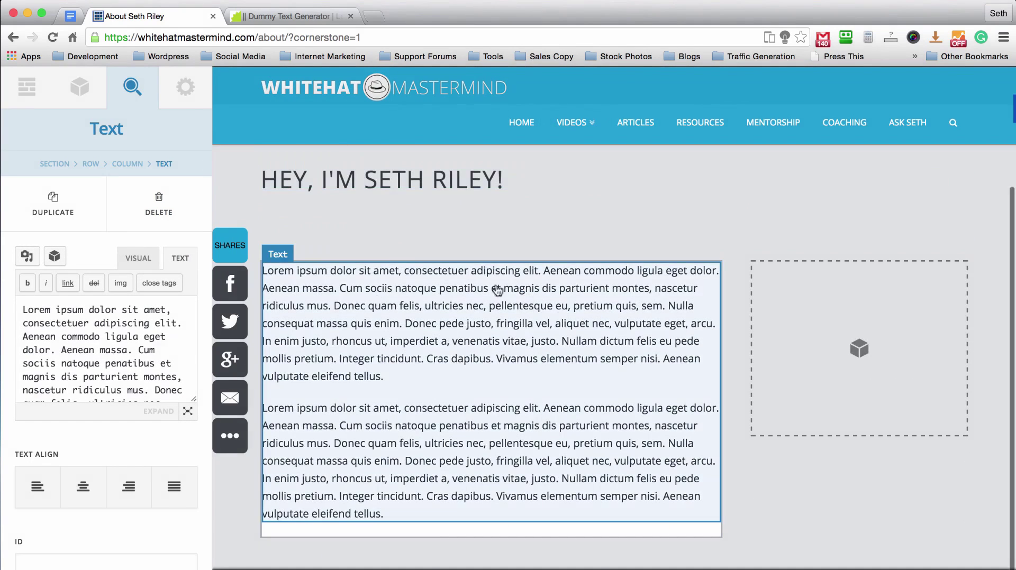
click(430, 330)
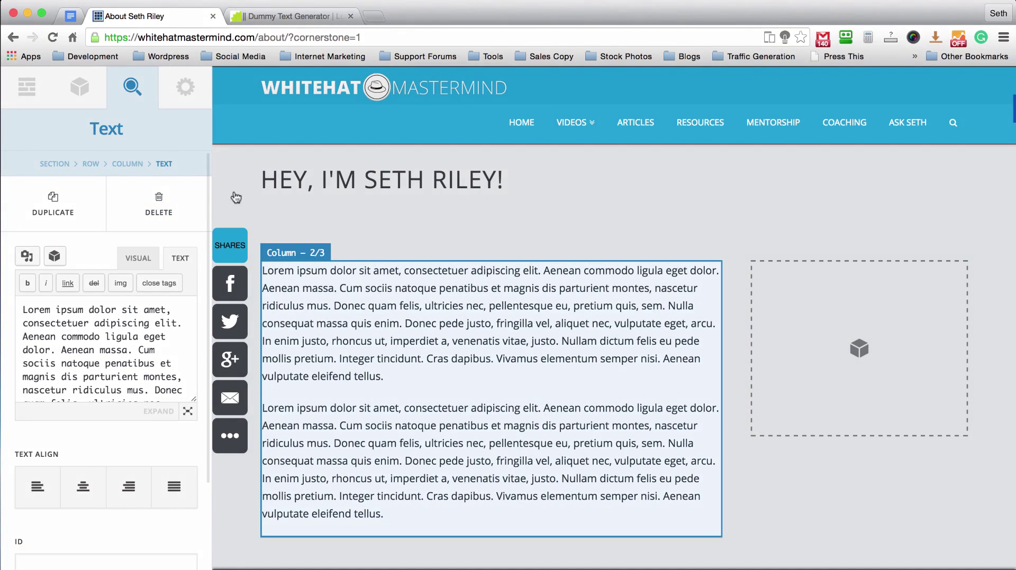
- Set the 2/3 column's padding to 30px on all sides
click(123, 165)
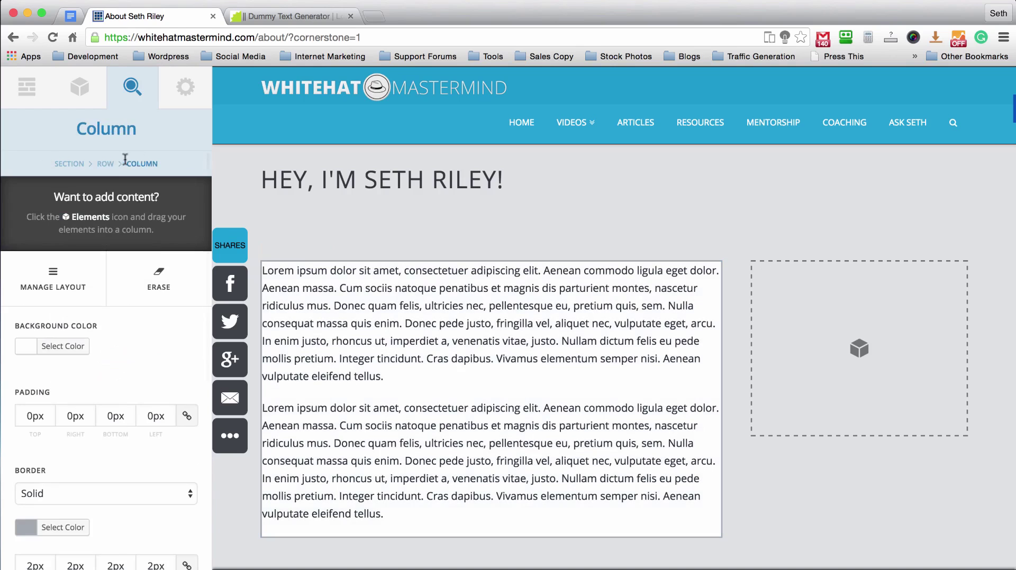
scroll(123, 186, down, 1)
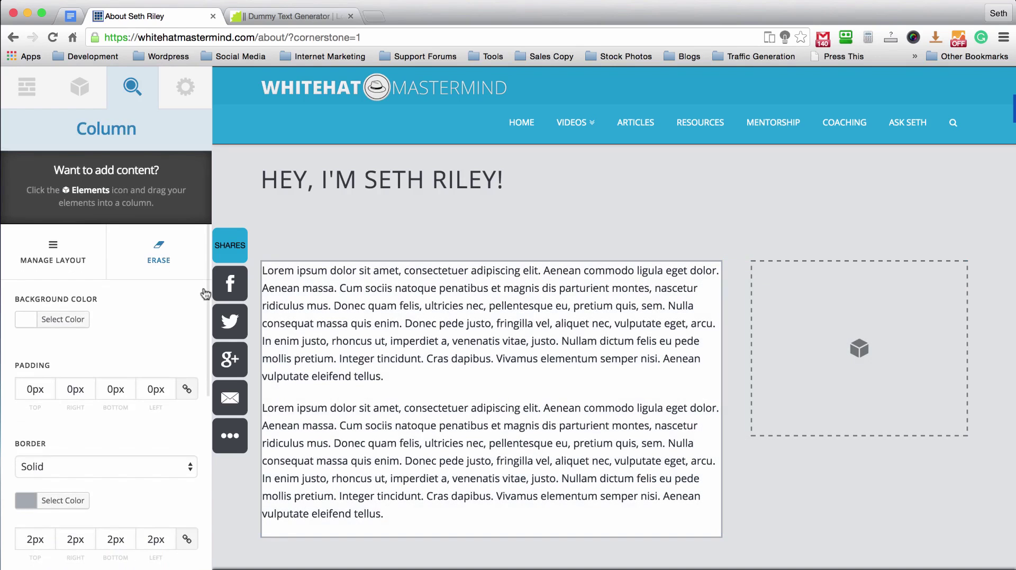
scroll(140, 336, down, 2)
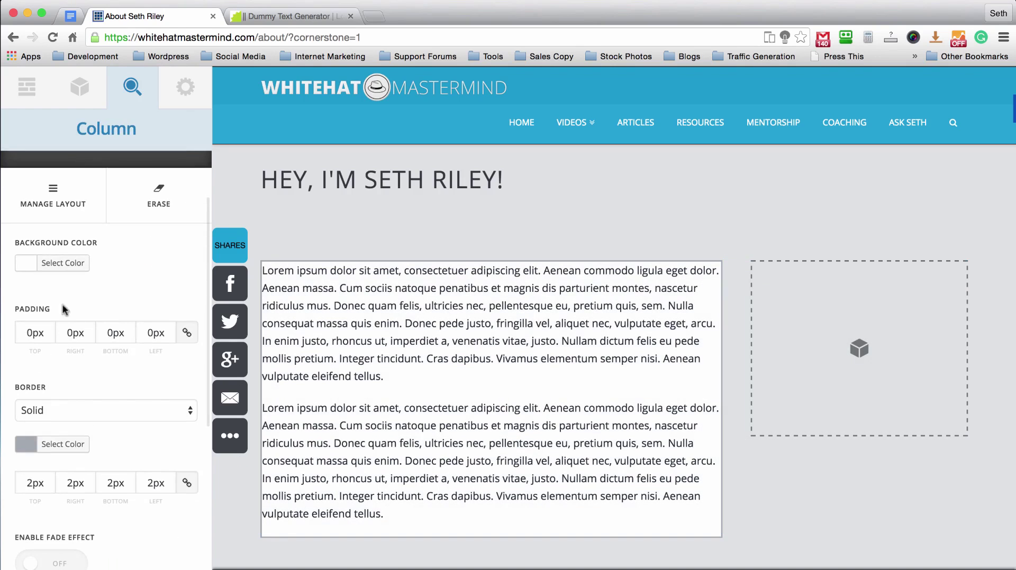
click(27, 332)
text(3)
click(103, 304)
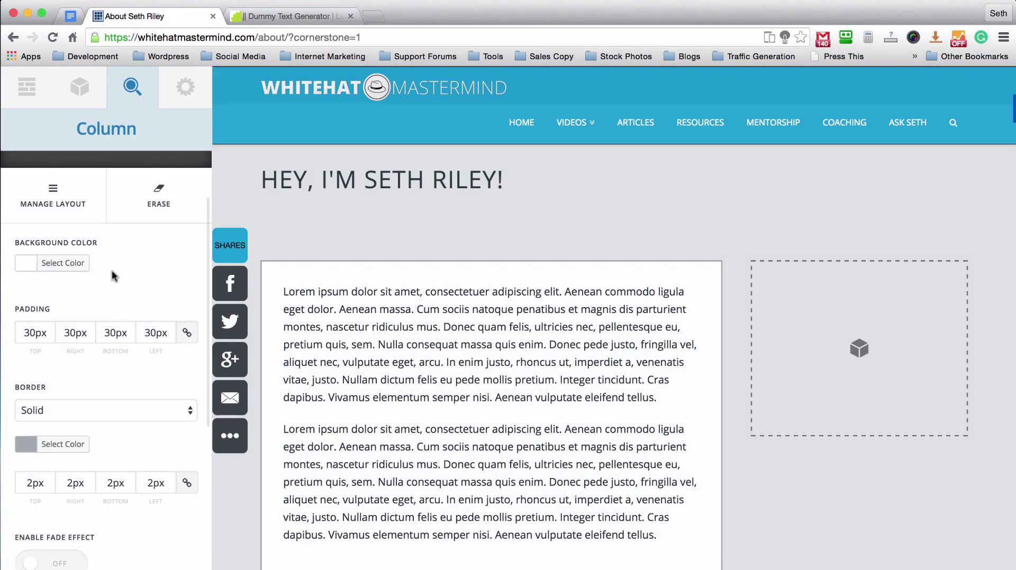
- Move the greeting headline from the section above into the 2/3 column, above the lorem ipsum text
scroll(397, 363, up, 3)
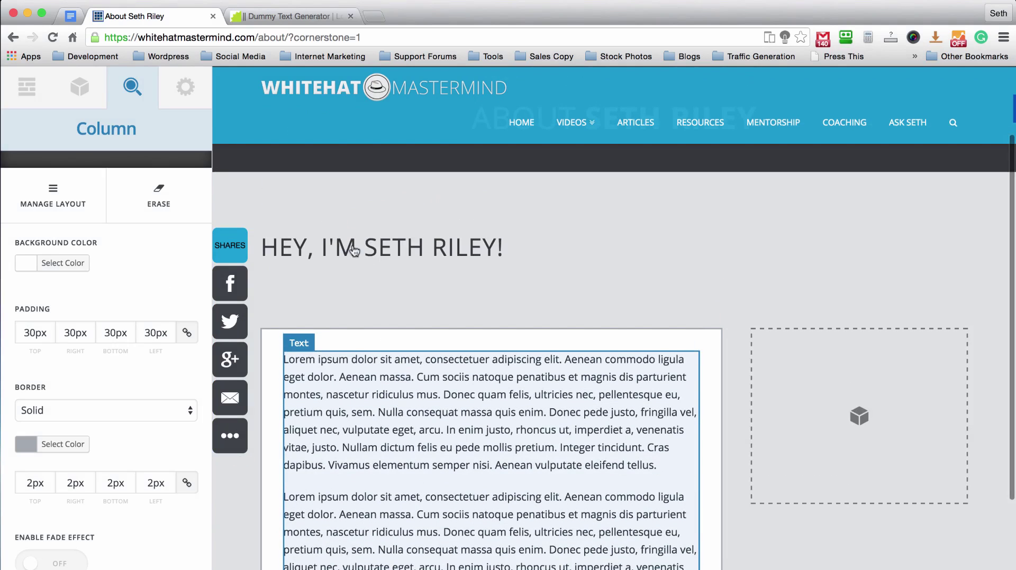
drag(350, 246, 379, 470)
scroll(441, 383, down, 3)
- Give the moved greeting headline the class mts to tighten its top margin
click(356, 410)
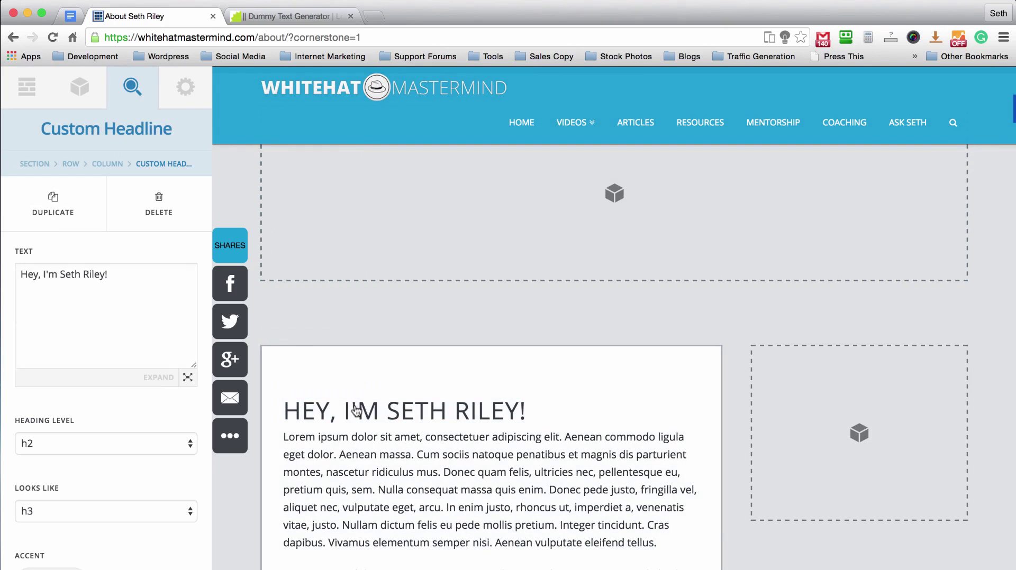
scroll(96, 261, down, 10)
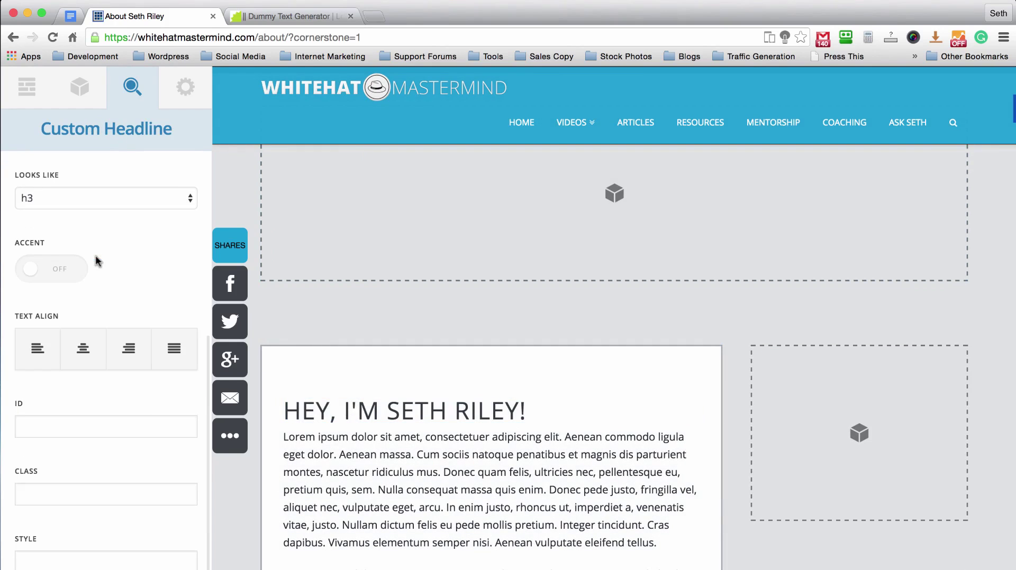
click(83, 494)
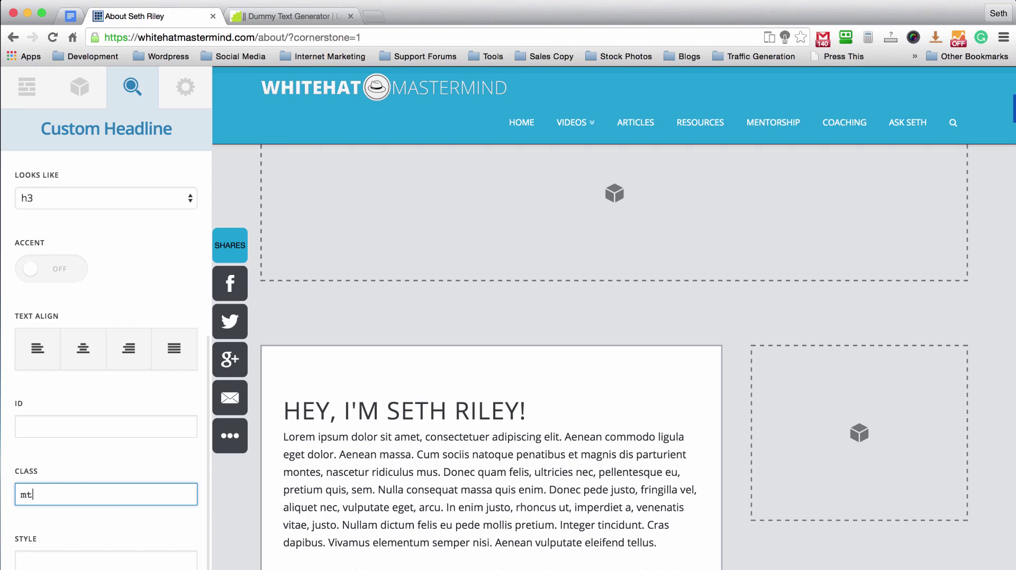
click(119, 455)
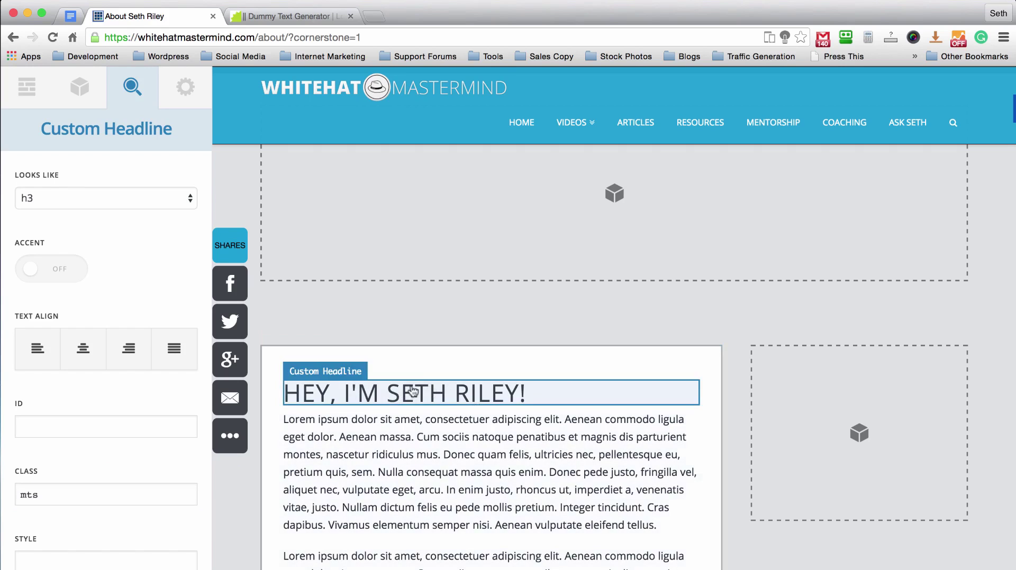
scroll(478, 372, down, 2)
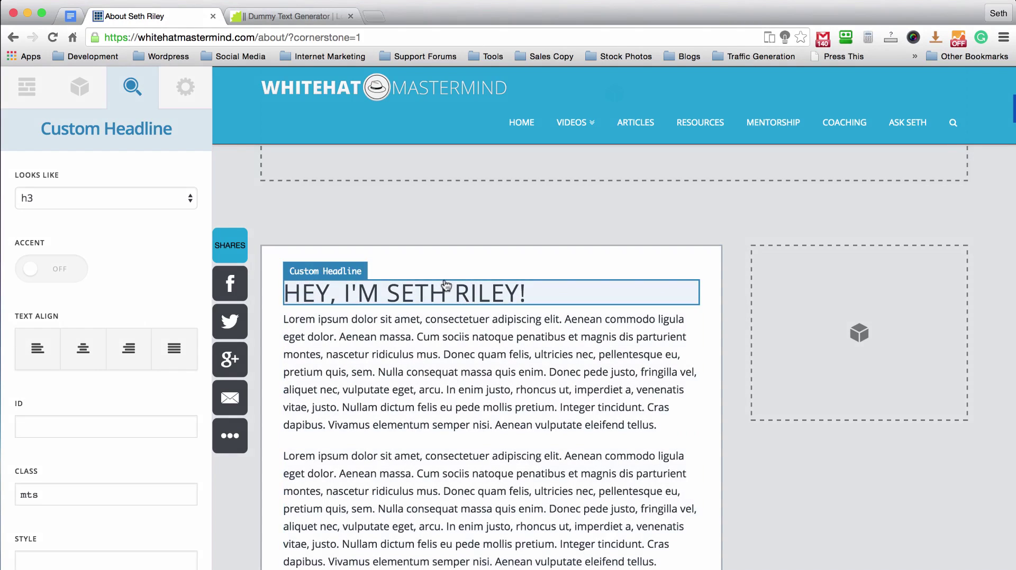
- Try the bottom-margin classes mbl and mbs on the greeting headline and remove them again
click(71, 493)
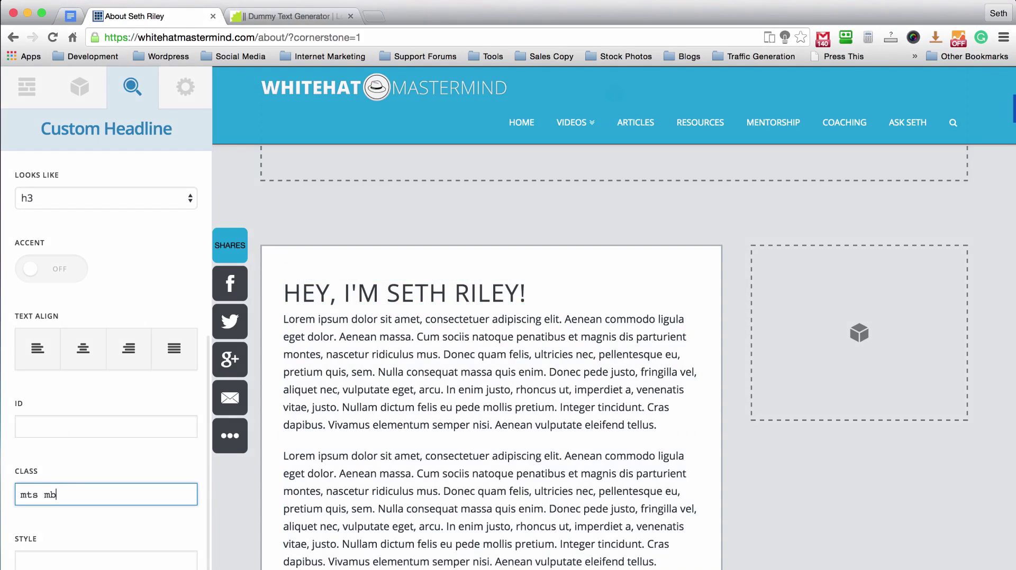
click(97, 437)
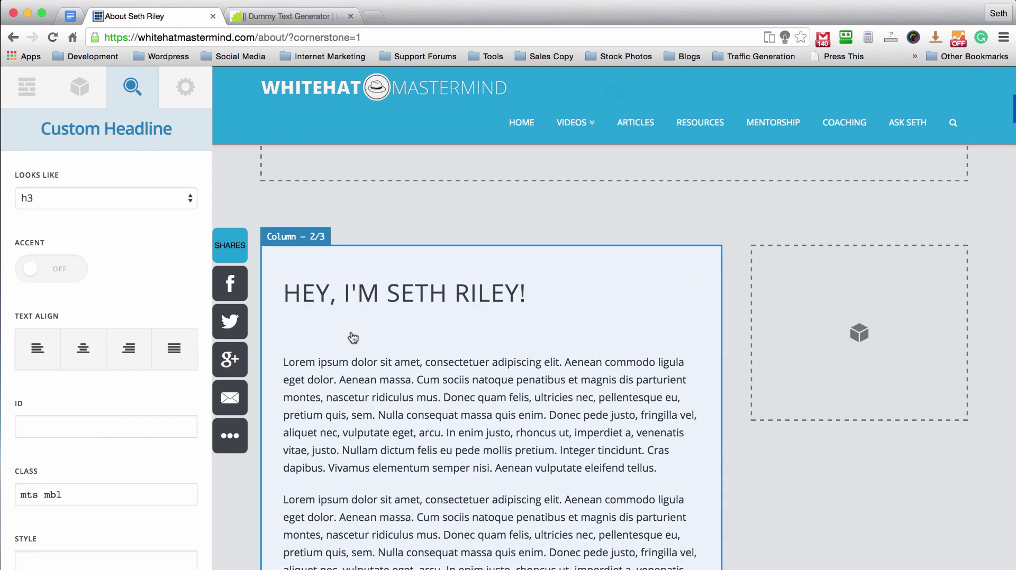
click(71, 495)
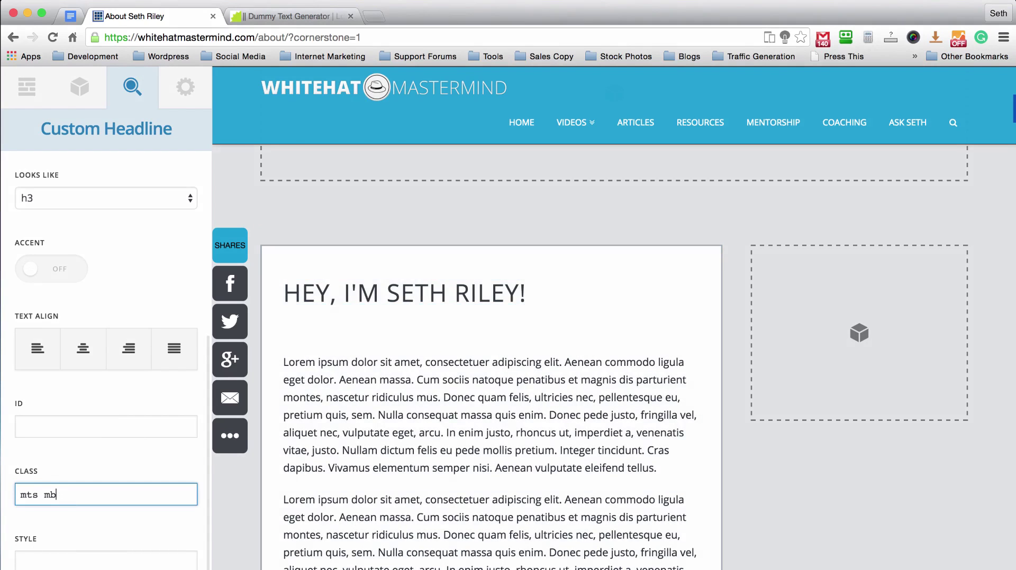
text(s)
click(99, 455)
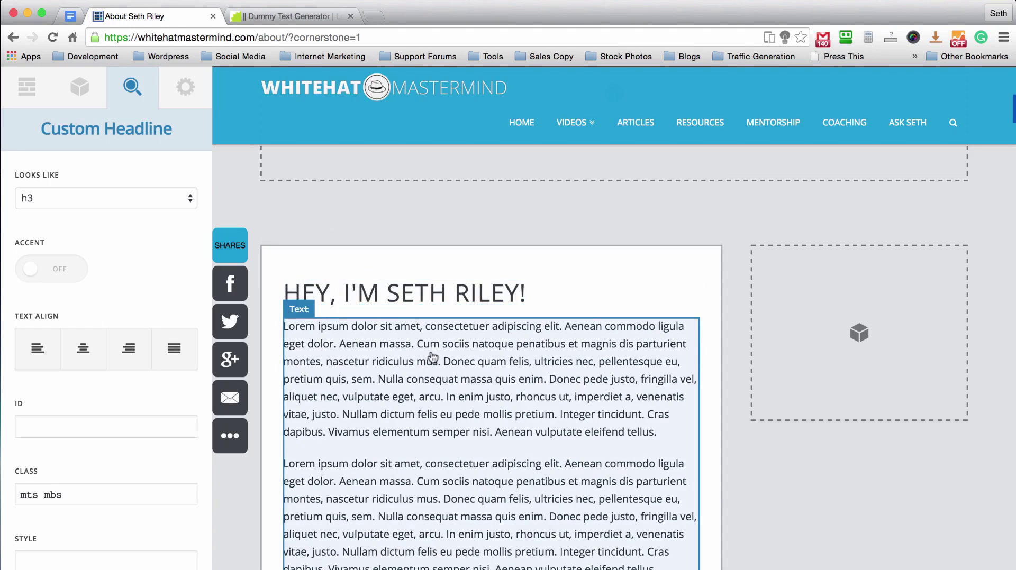
click(85, 500)
key(BackSpace)
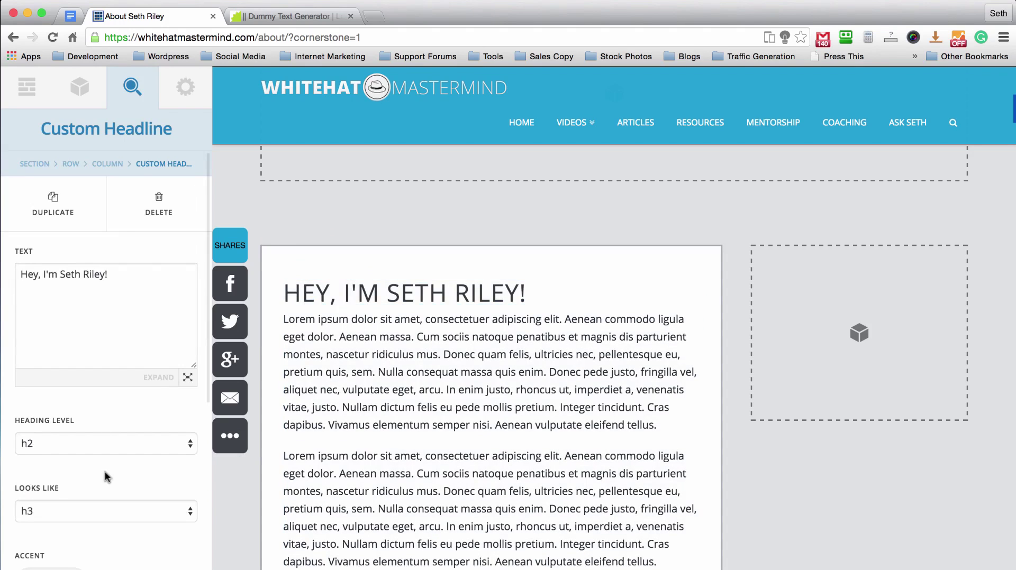
- Search the elements for "line" and place a Line element between the greeting headline and the lorem ipsum text
click(81, 89)
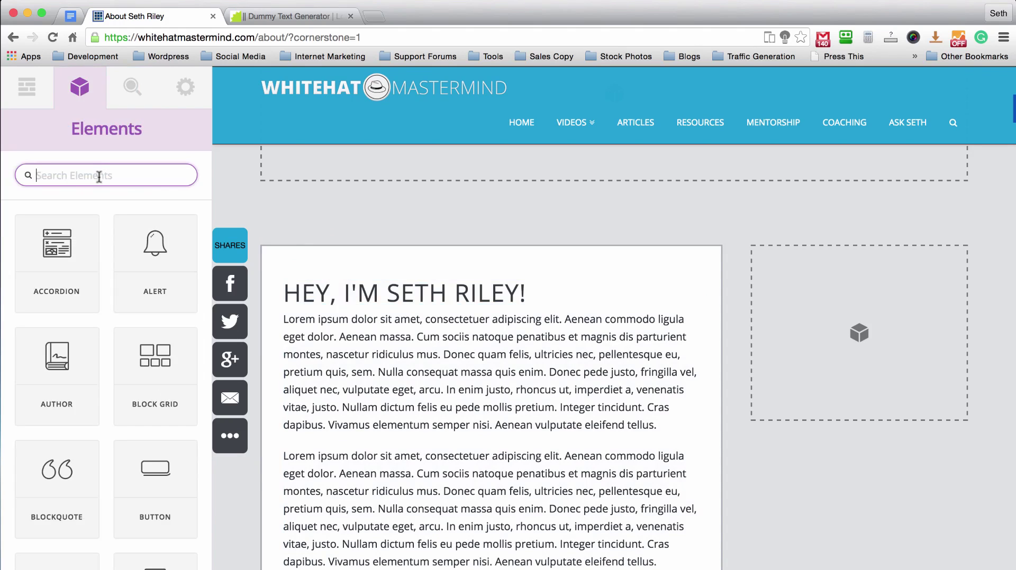
text(line)
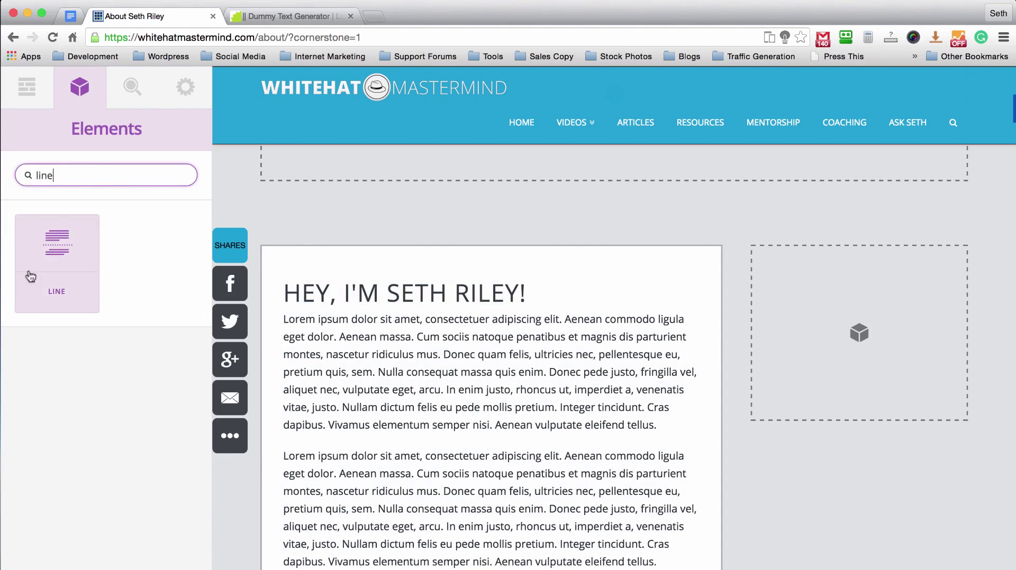
mouse_move(50, 262)
mouse_down()
mouse_move(335, 306)
mouse_move(392, 342)
mouse_up()
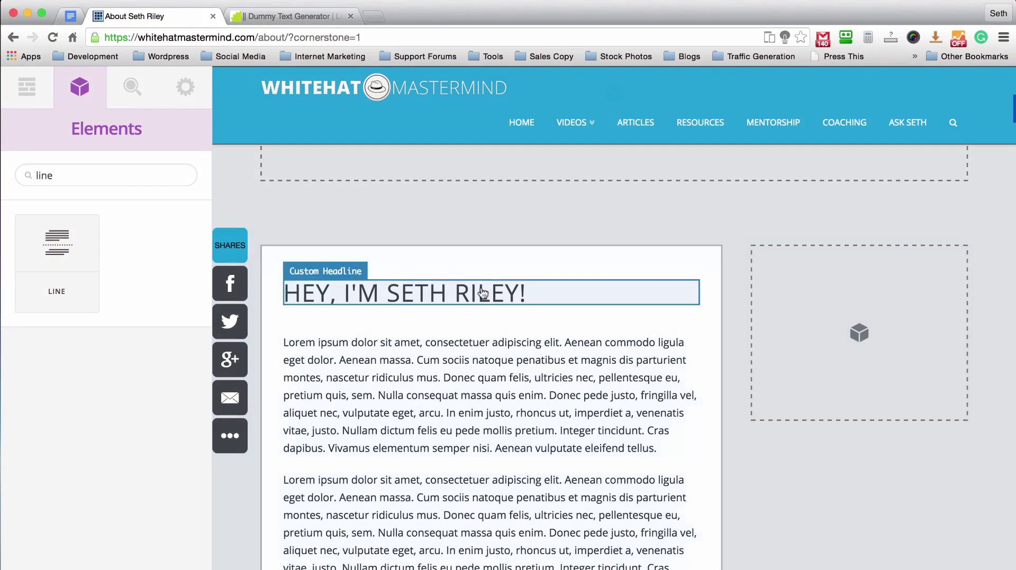
scroll(741, 345, up, 4)
scroll(752, 337, up, 2)
scroll(601, 319, down, 4)
scroll(600, 319, up, 2)
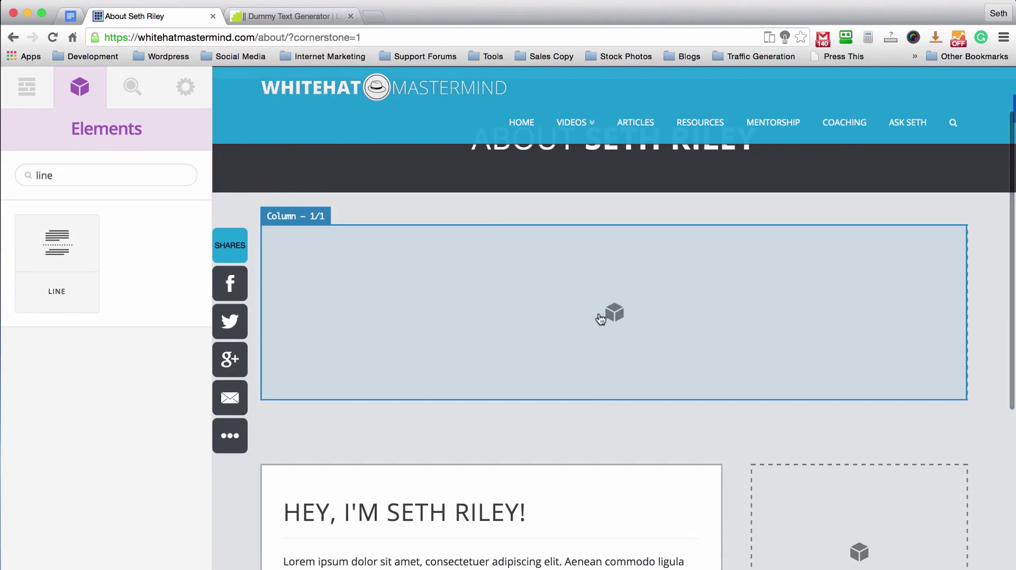
- Delete the empty About Me Info section between the headline section and the greeting section
scroll(600, 319, up, 2)
scroll(600, 322, down, 4)
scroll(601, 324, up, 3)
scroll(601, 325, down, 3)
scroll(510, 236, up, 5)
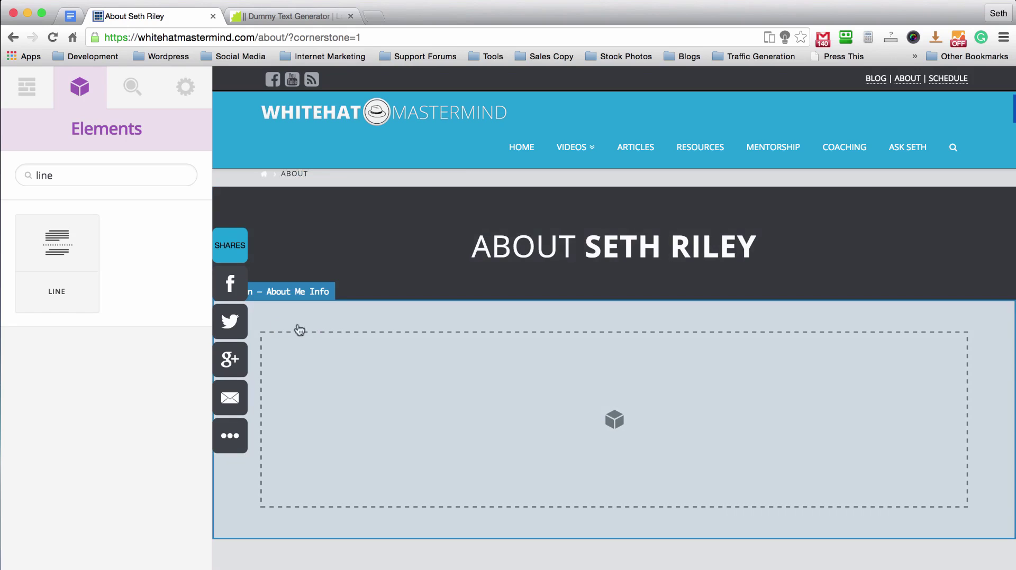
click(357, 323)
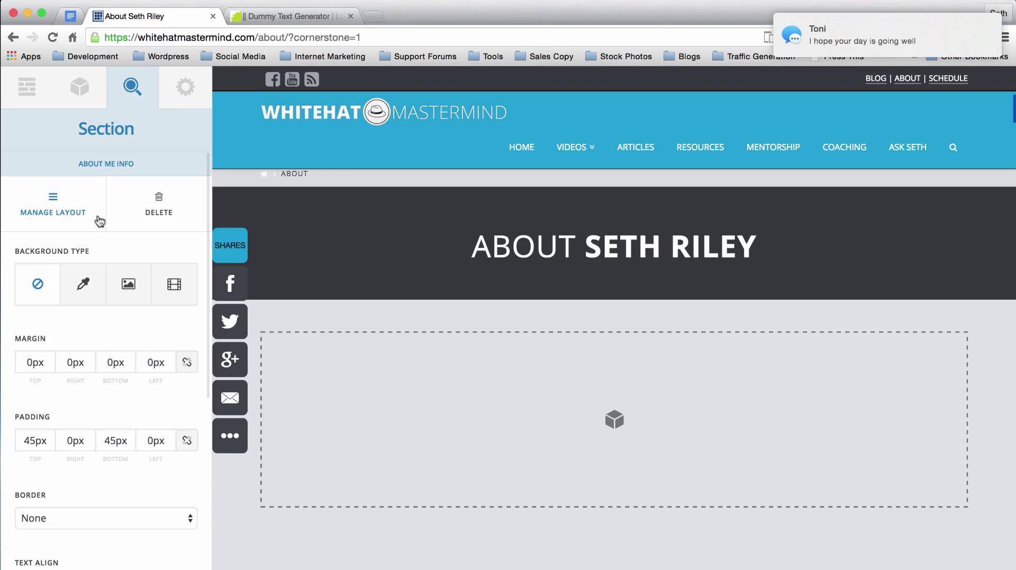
click(159, 203)
click(68, 372)
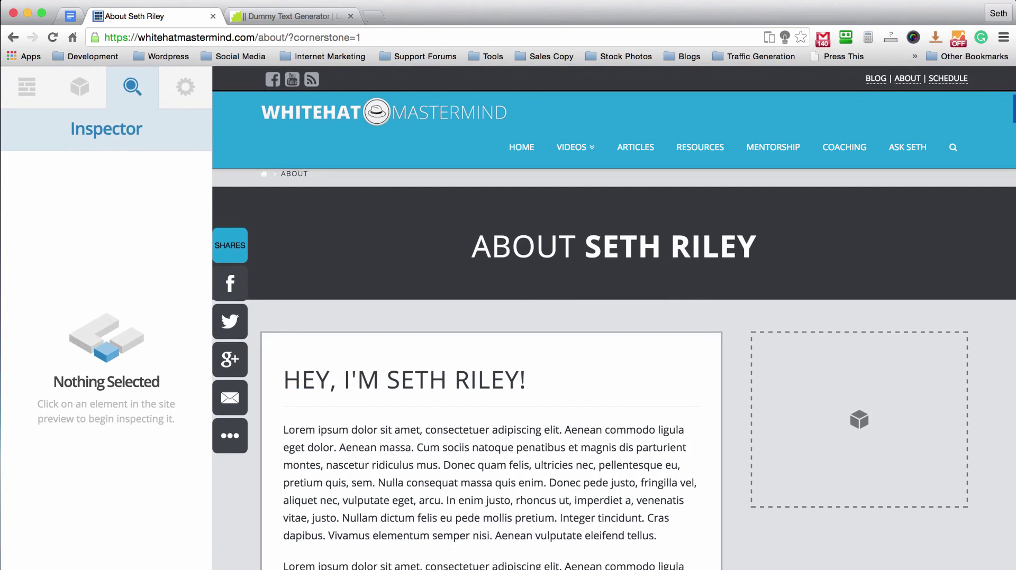
- Turn on Do Not Disturb in the macOS Notification Center and return to the page editor
click(1000, 1)
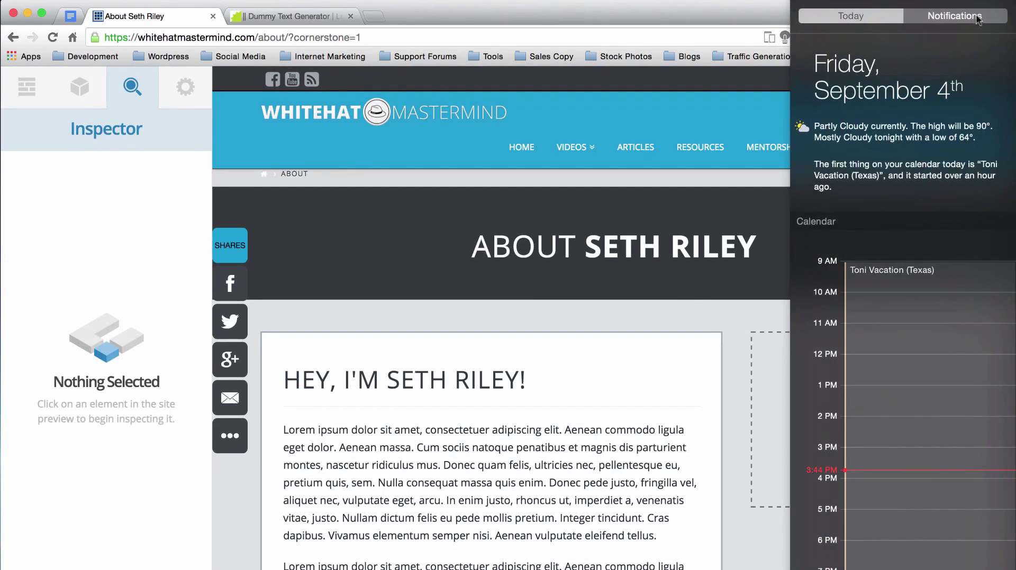
scroll(908, 327, up, 5)
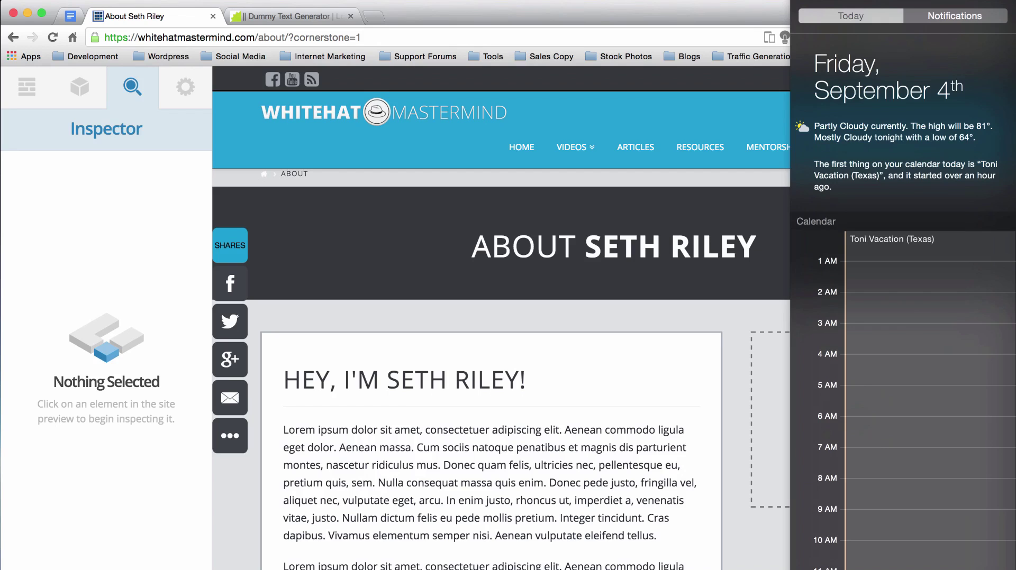
click(1000, 0)
click(1000, 1)
scroll(924, 160, down, 10)
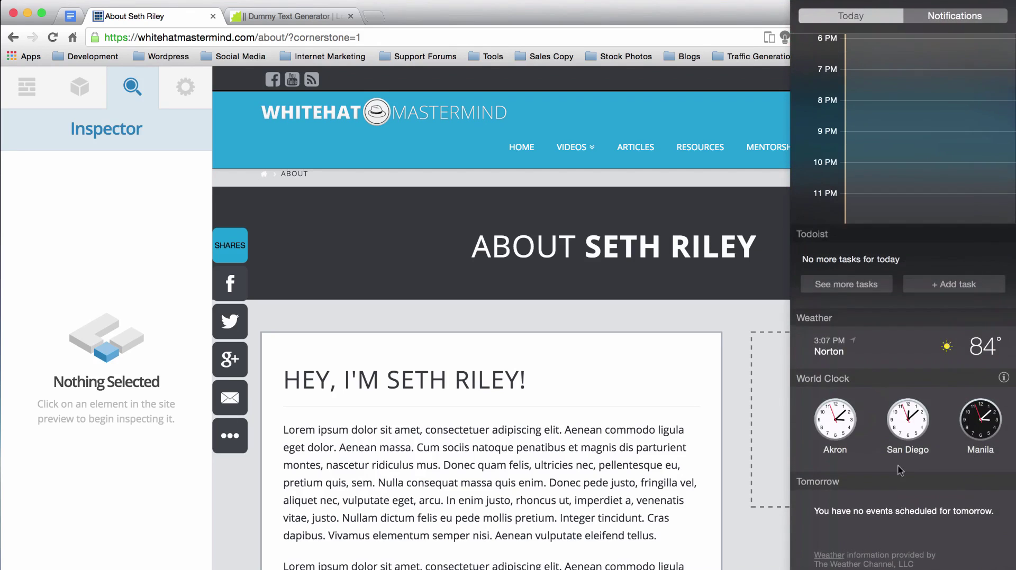
scroll(873, 455, up, 15)
click(990, 51)
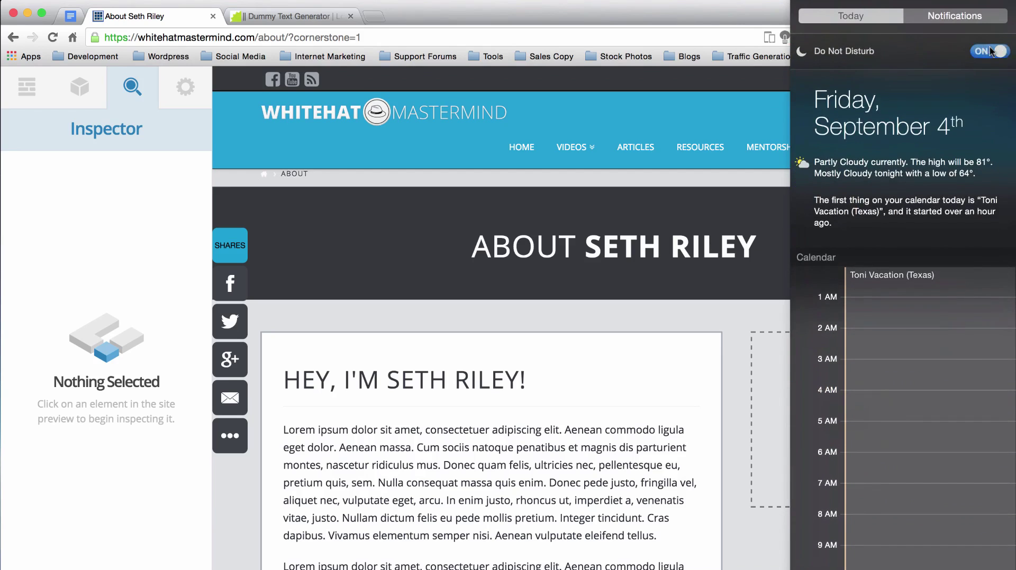
scroll(915, 68, down, 10)
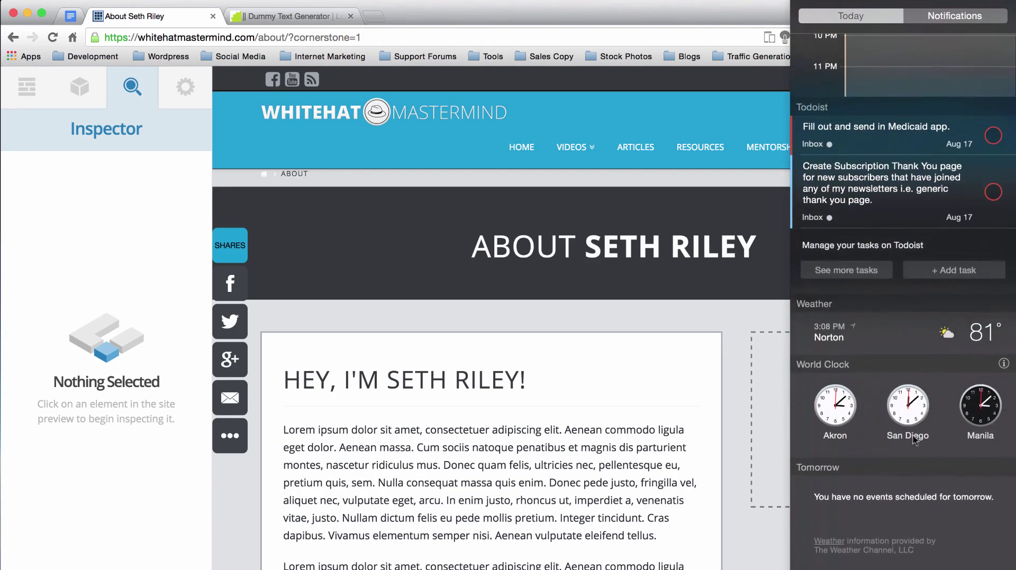
click(903, 562)
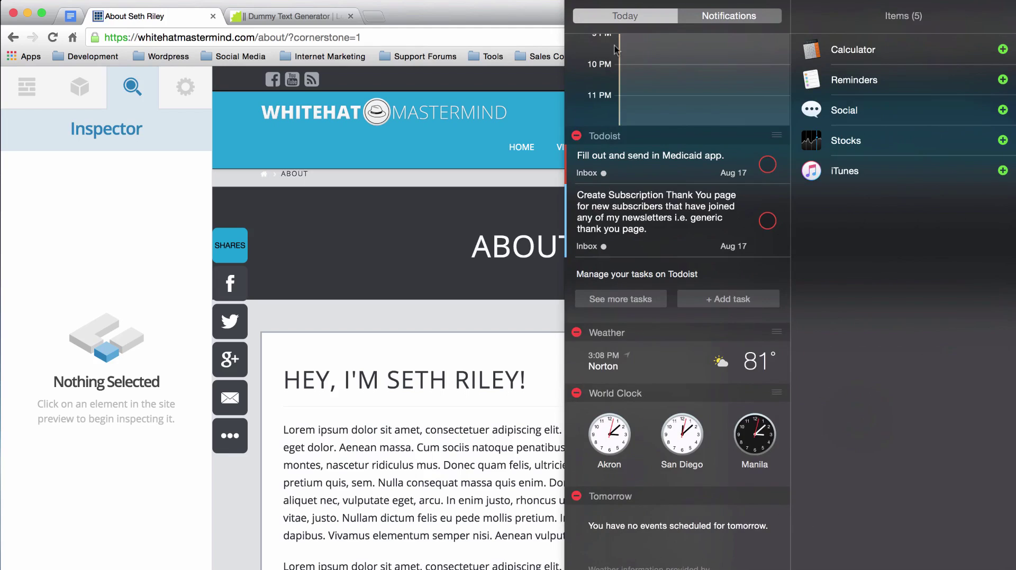
click(529, 125)
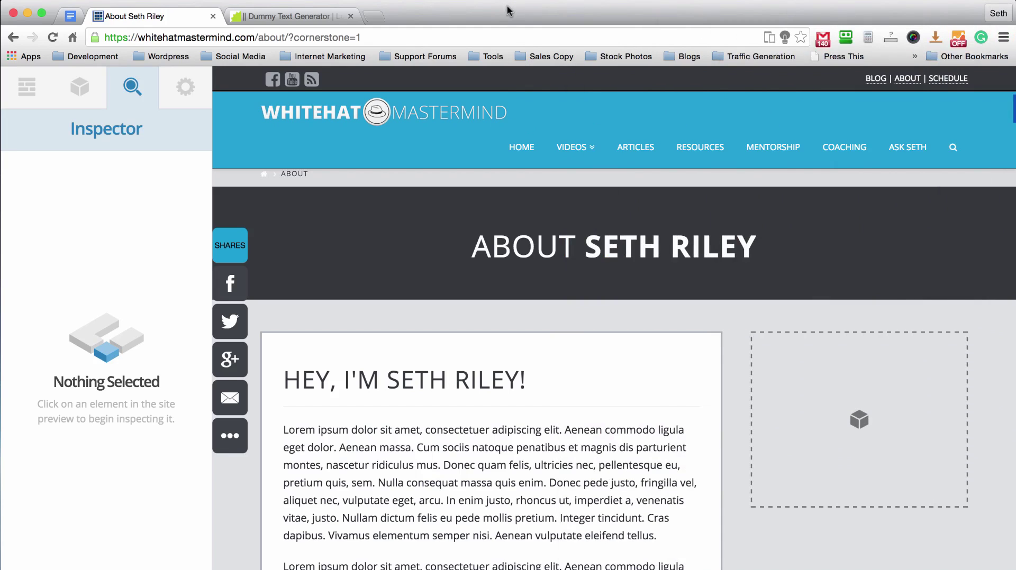
- Review the page layout from the dark headline section down through the 2/3 text column and the empty 1/3 column
scroll(446, 276, down, 3)
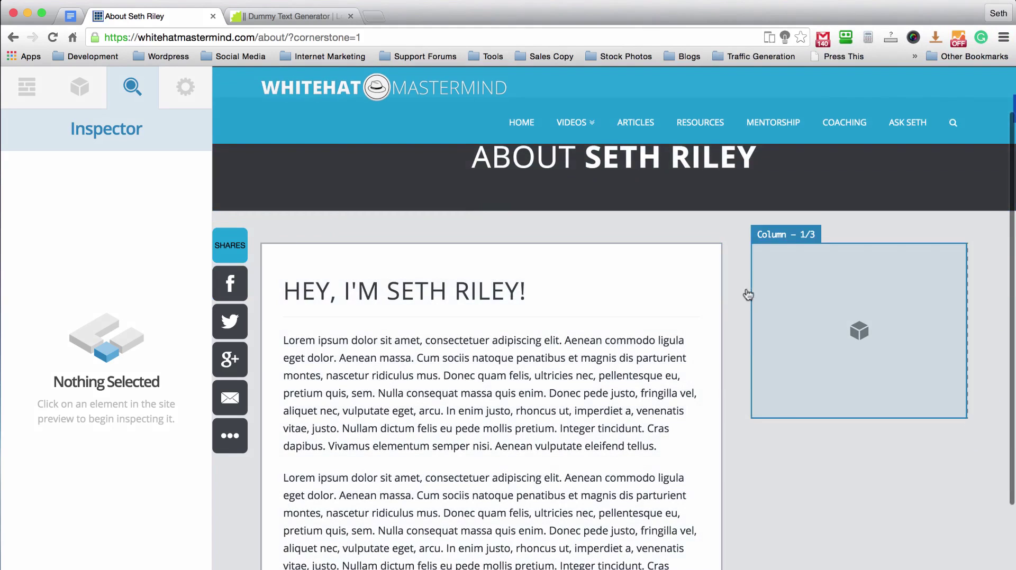
scroll(739, 282, up, 3)
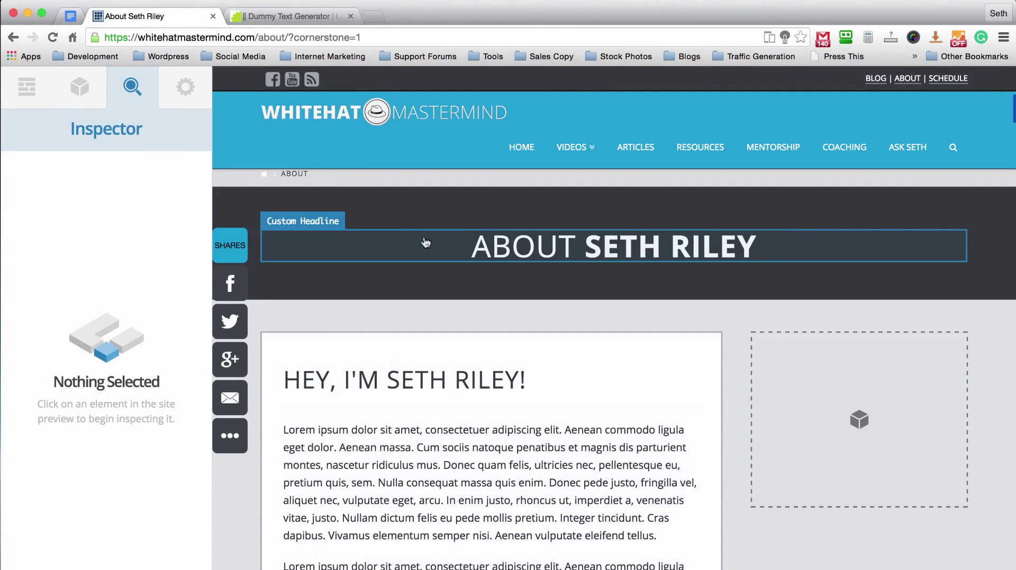
scroll(544, 243, down, 3)
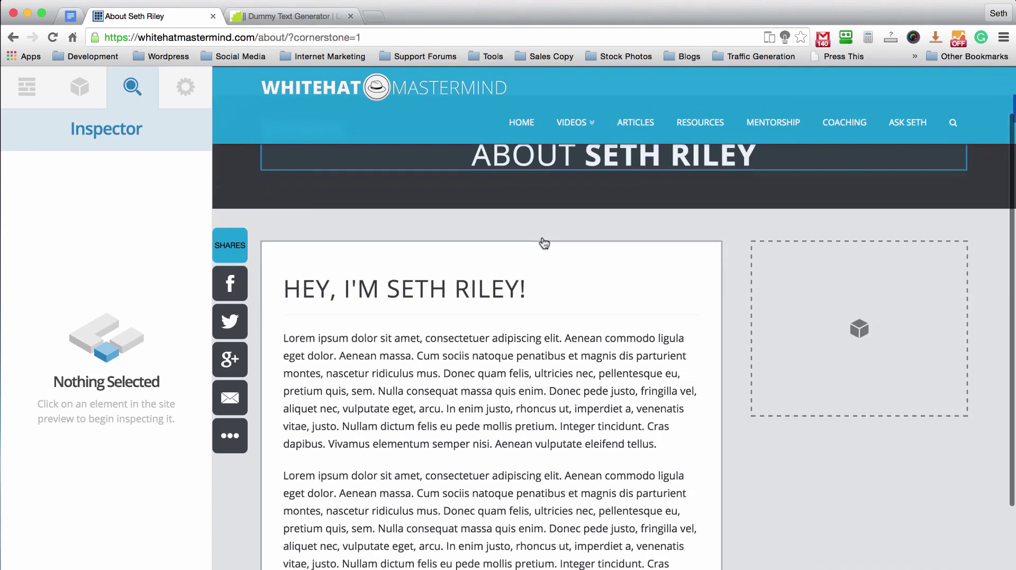
scroll(627, 271, down, 3)
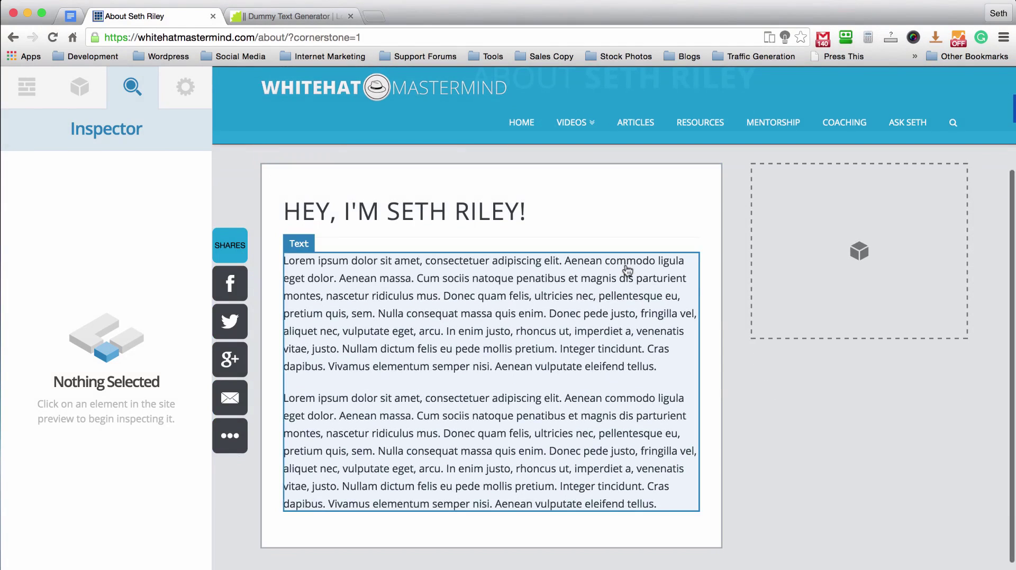
click(500, 376)
scroll(540, 304, up, 5)
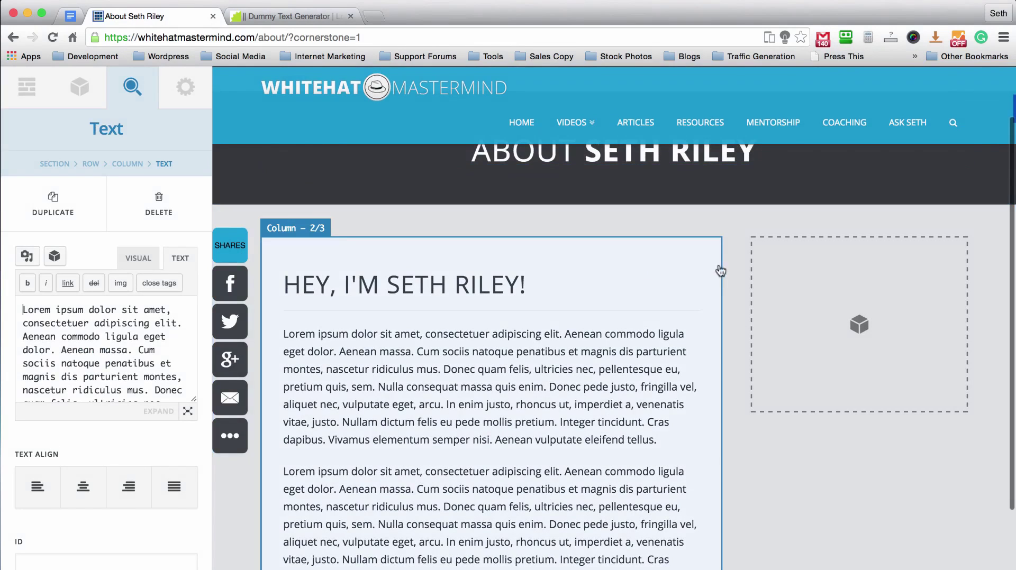
scroll(737, 245, down, 3)
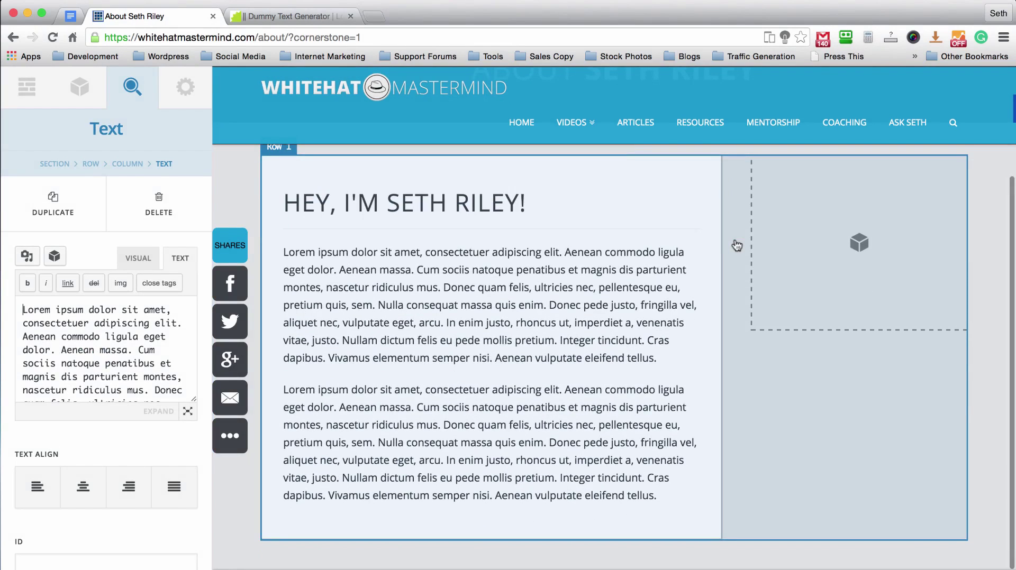
scroll(737, 245, up, 6)
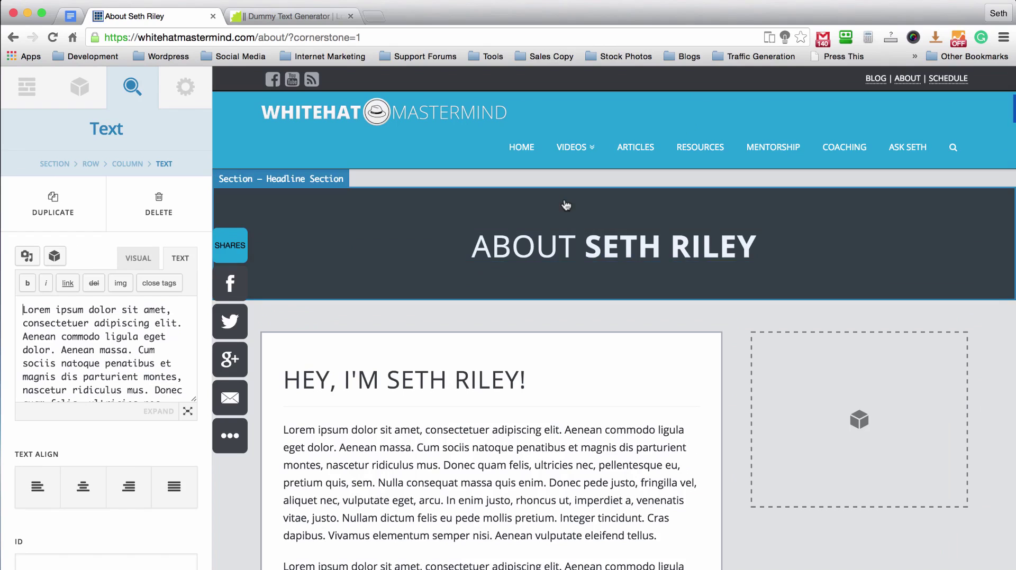
scroll(565, 205, down, 4)
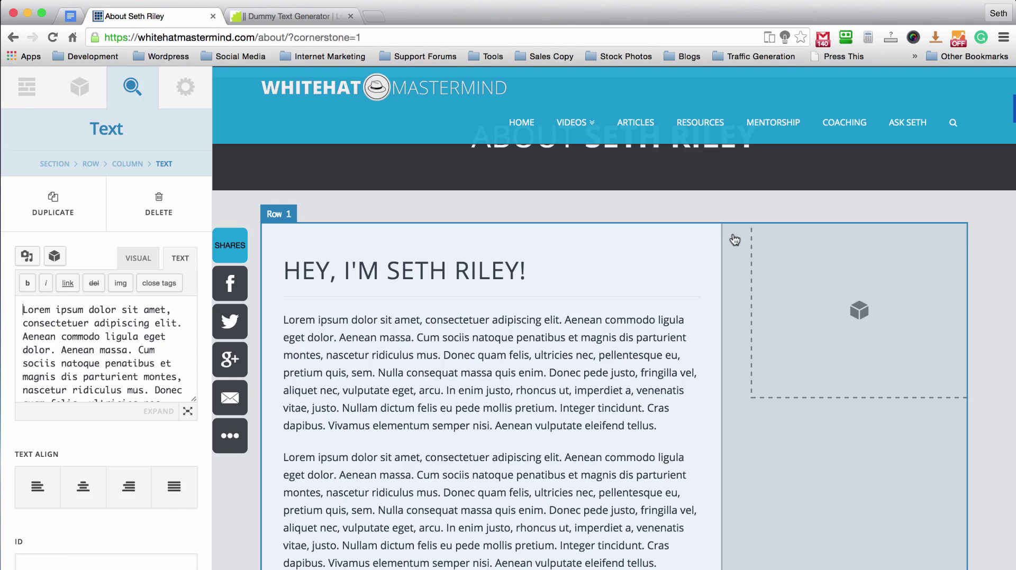
scroll(741, 289, up, 3)
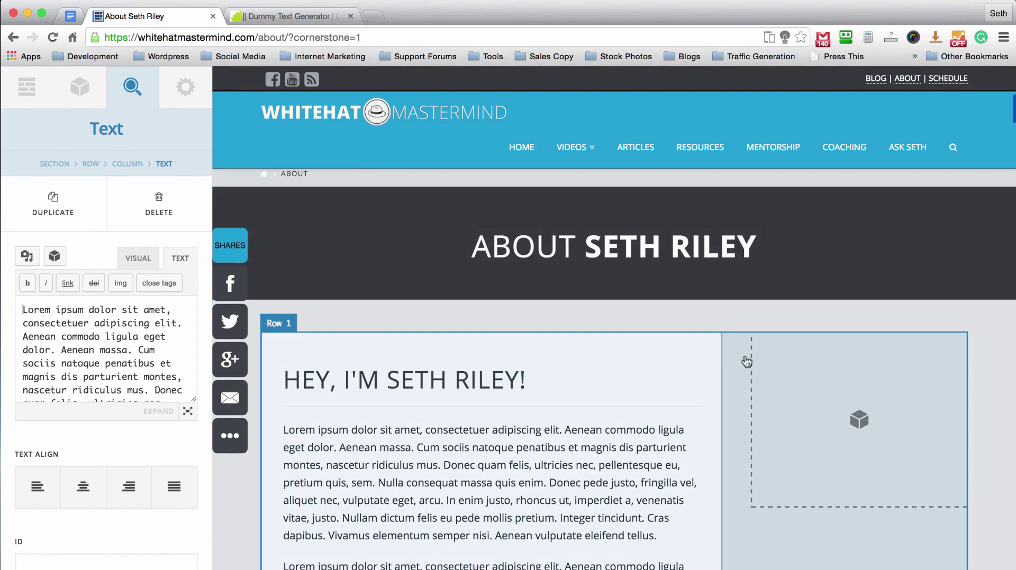
scroll(736, 342, down, 8)
scroll(704, 342, up, 8)
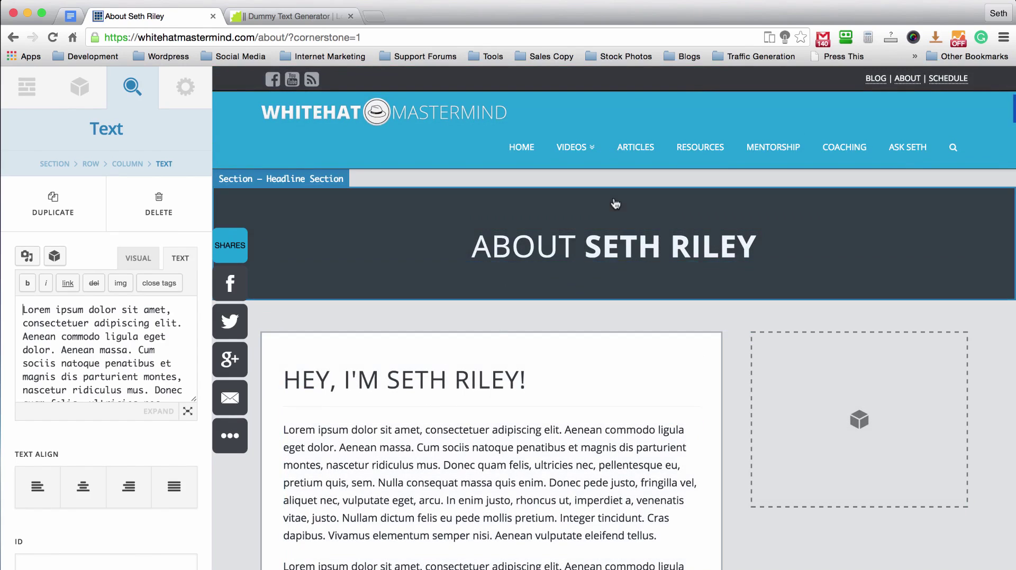
scroll(613, 205, down, 3)
scroll(615, 205, up, 3)
scroll(520, 285, down, 2)
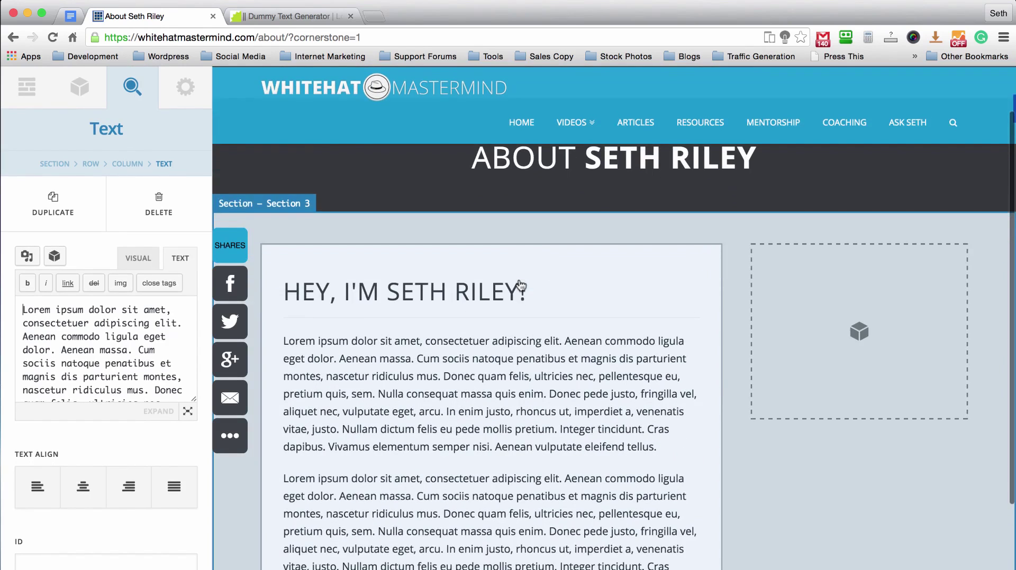
scroll(520, 286, up, 2)
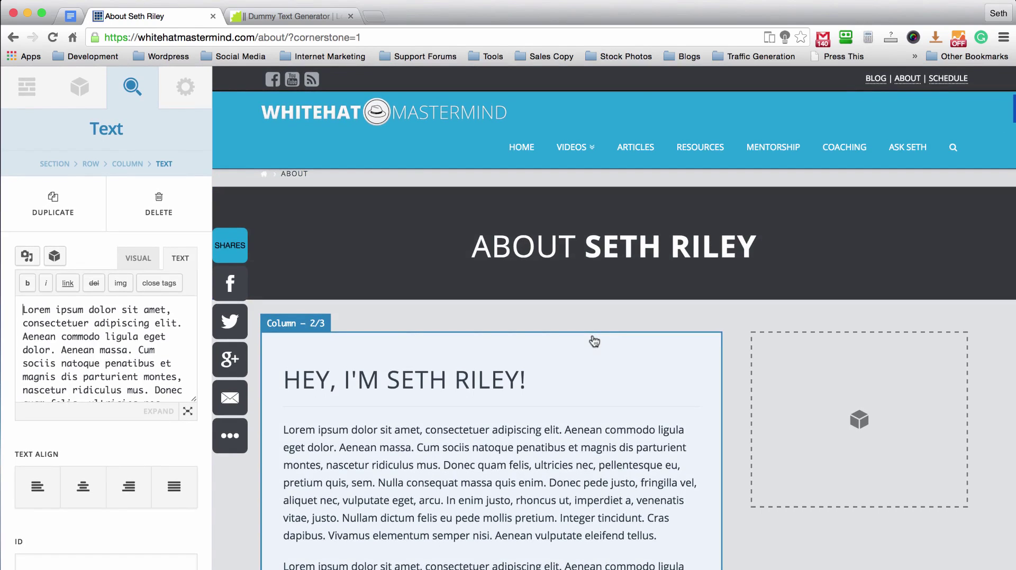
scroll(579, 296, down, 2)
scroll(579, 296, up, 2)
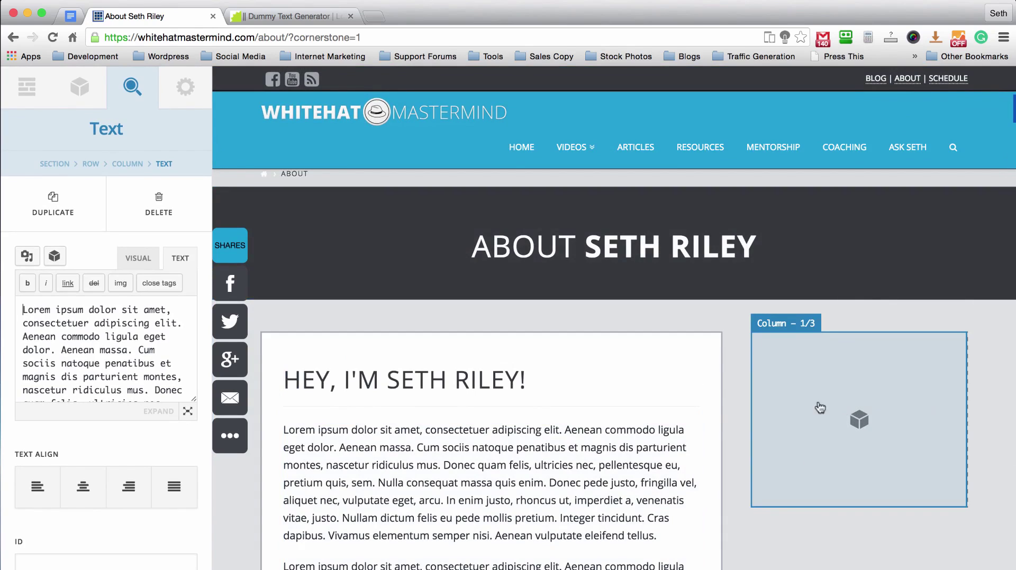
- Browse the available elements and place a Blockquote element in the empty 1/3 column beside the greeting text
click(877, 372)
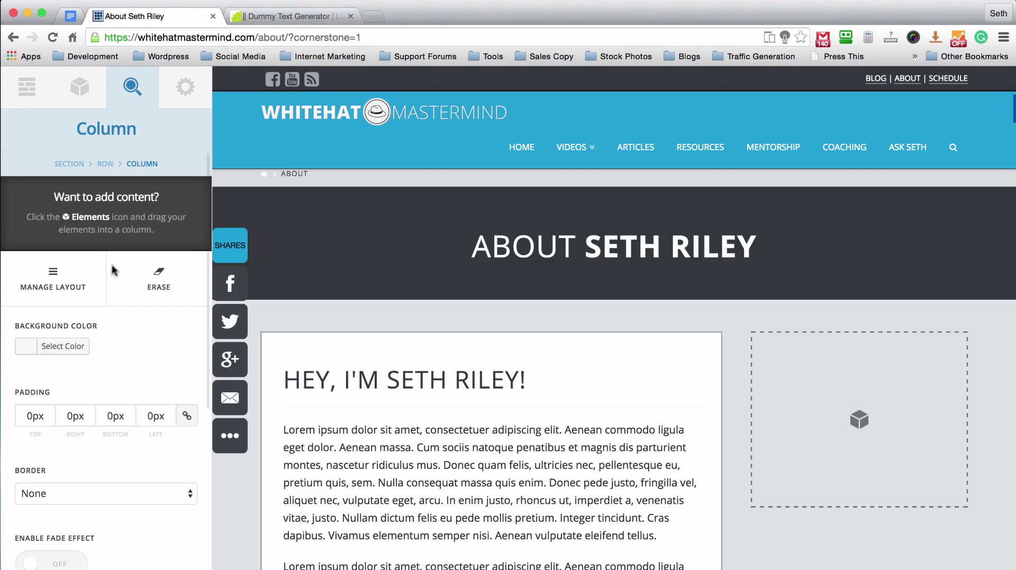
click(79, 86)
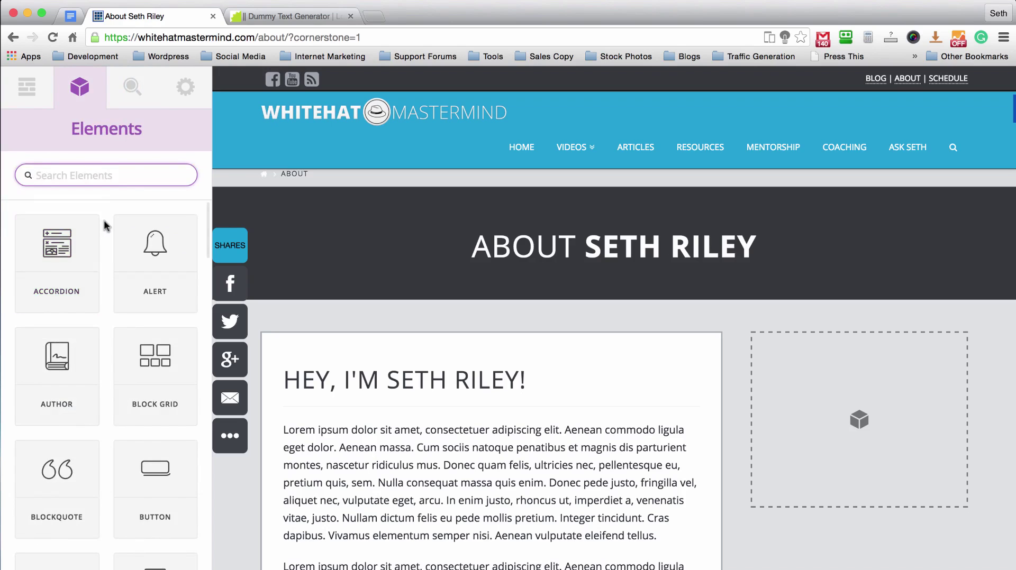
scroll(105, 226, down, 5)
scroll(105, 226, down, 6)
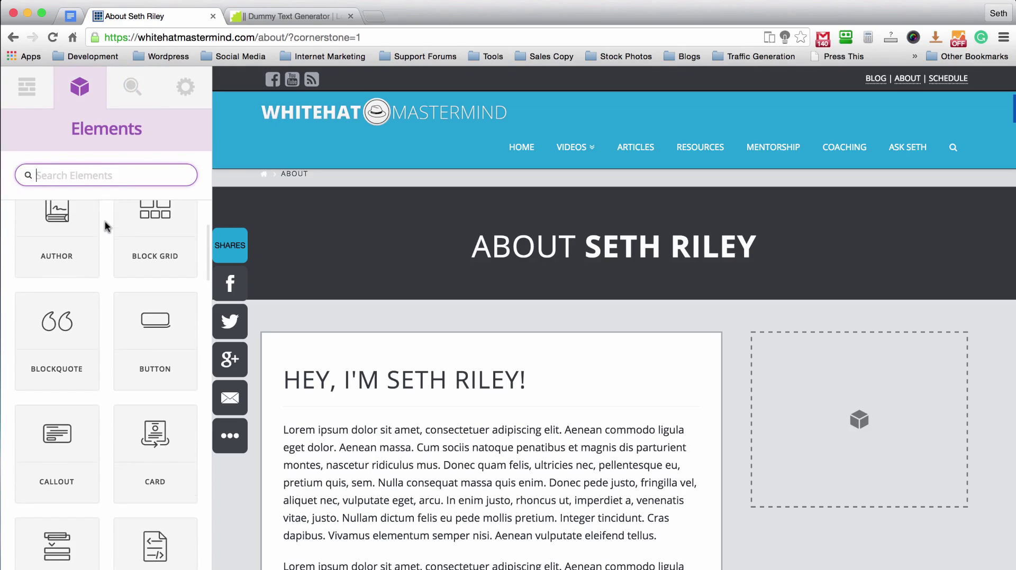
scroll(105, 226, down, 7)
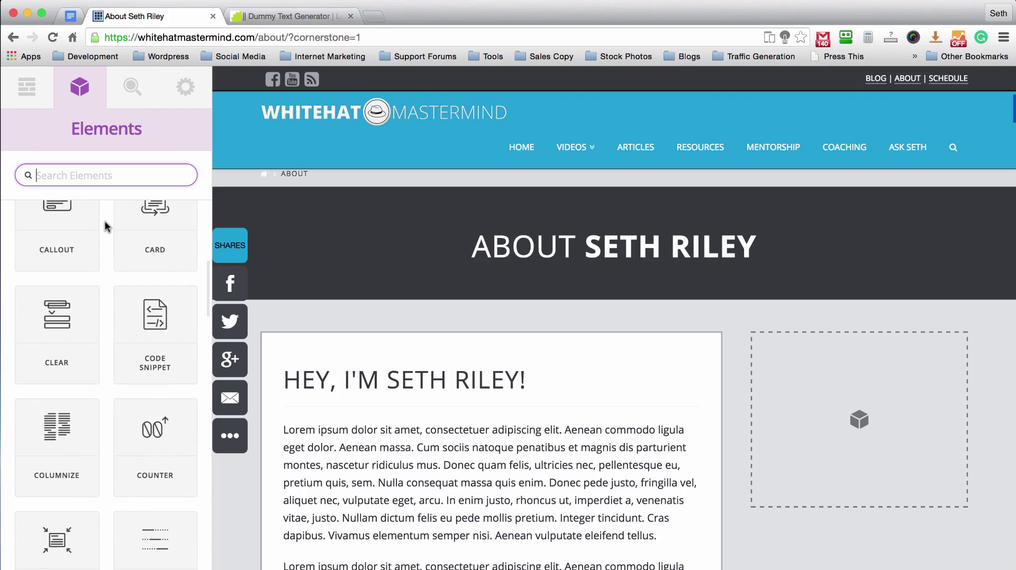
scroll(105, 221, down, 15)
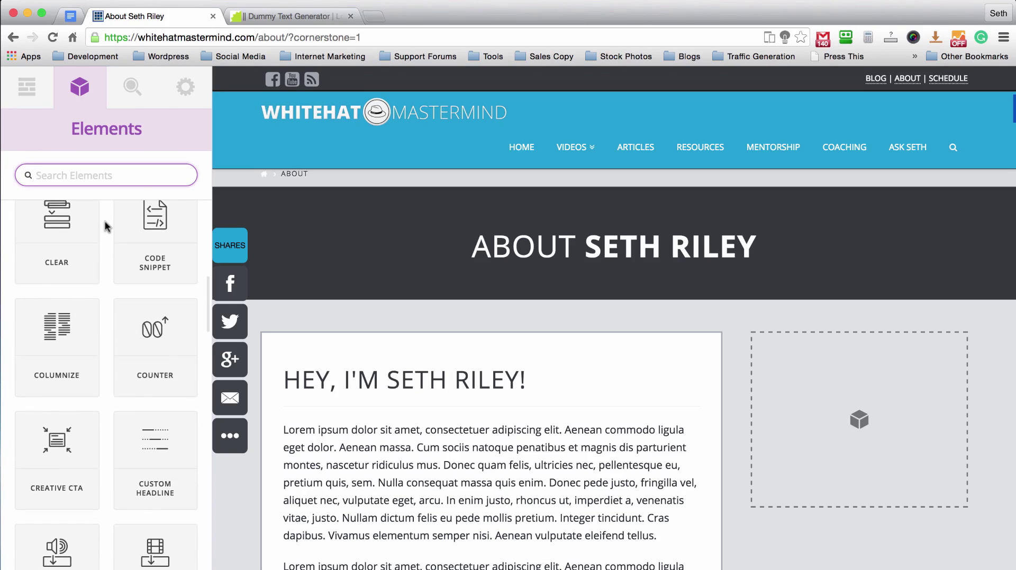
scroll(104, 226, down, 17)
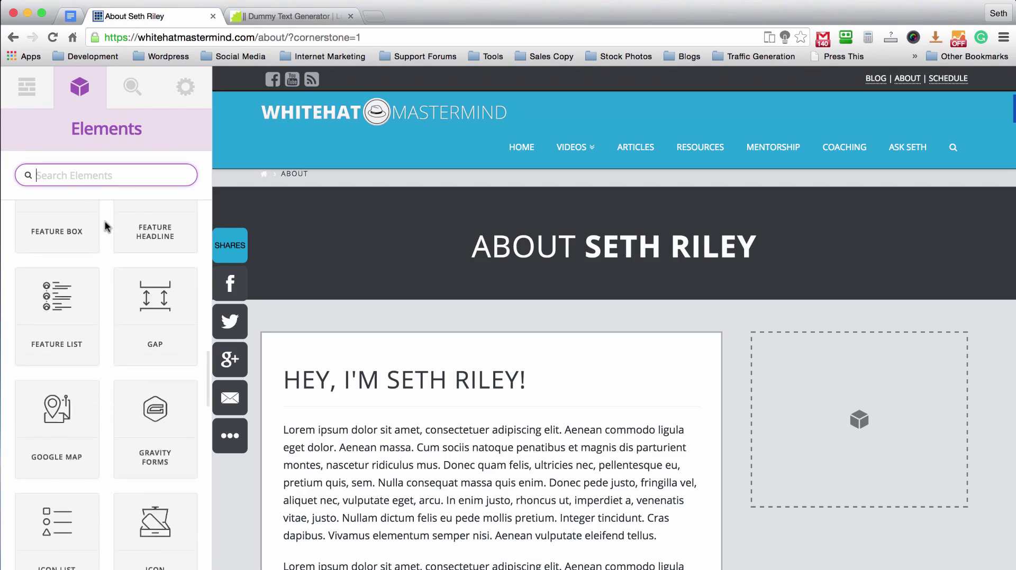
scroll(105, 220, down, 2)
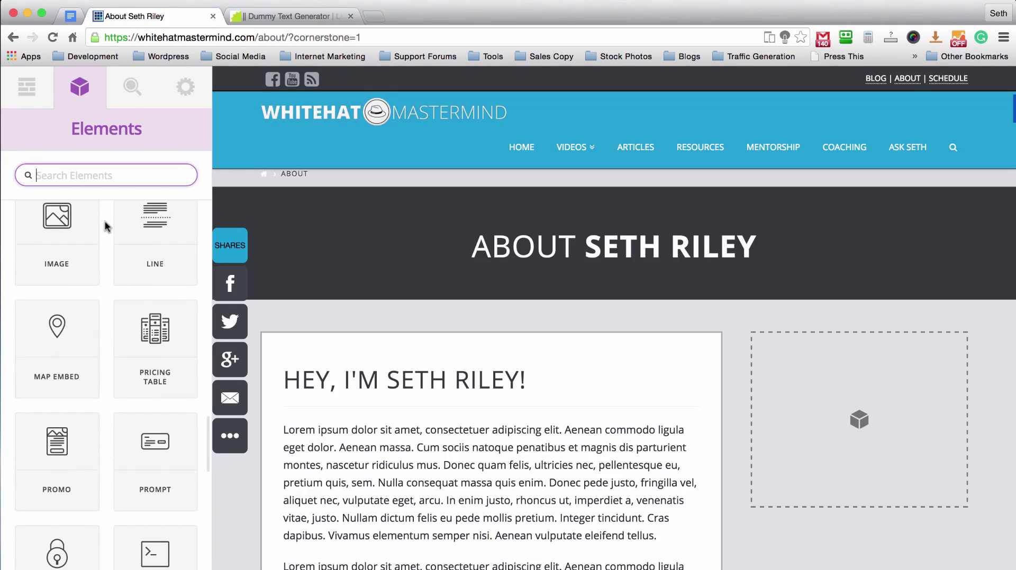
click(56, 232)
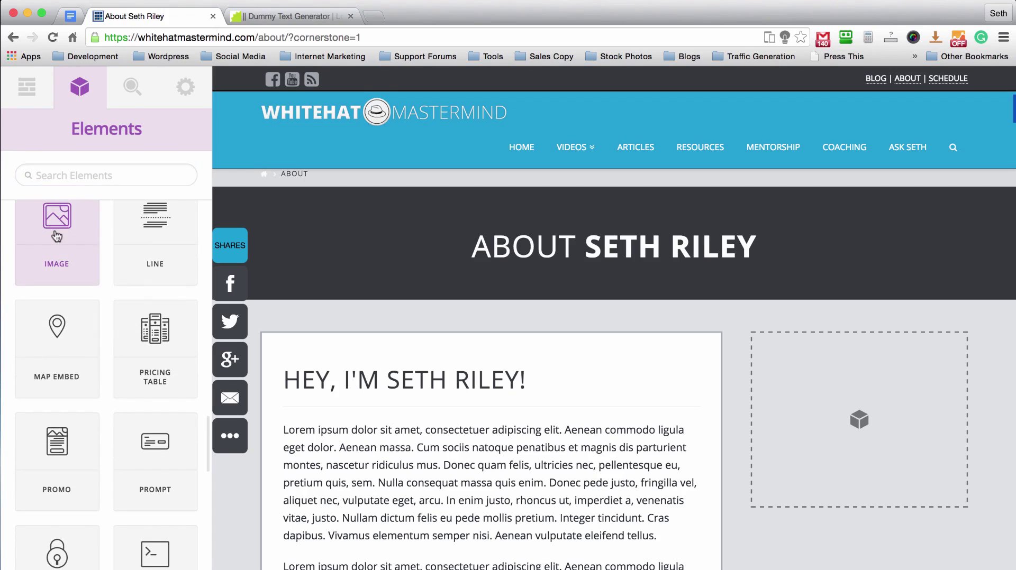
drag(56, 229, 24, 255)
scroll(103, 286, up, 20)
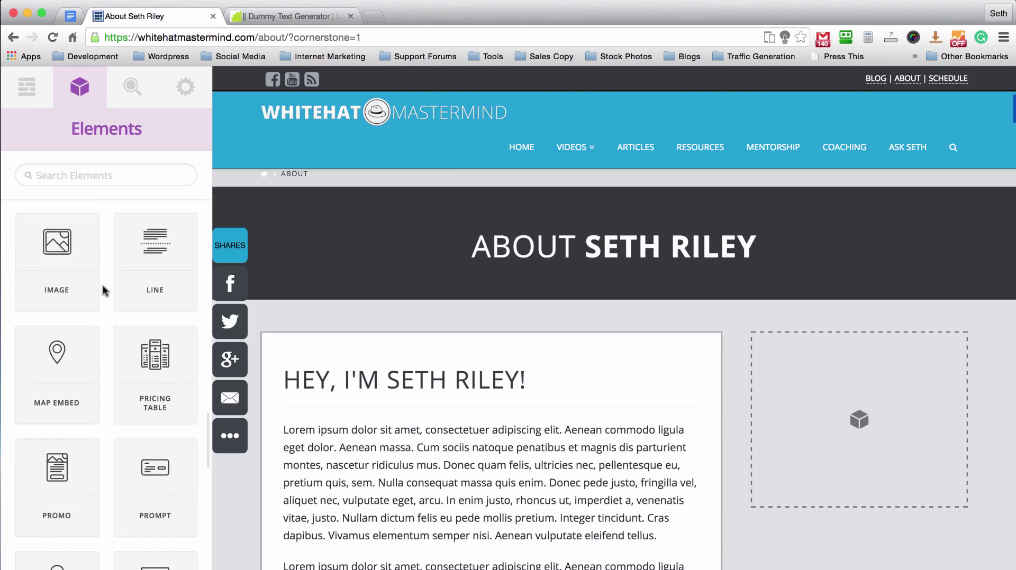
scroll(102, 290, up, 10)
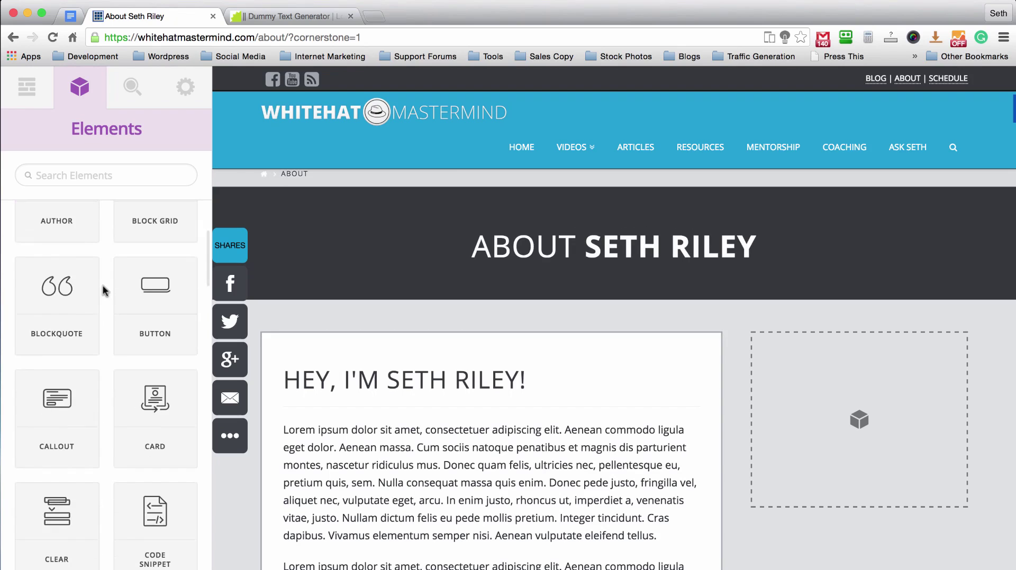
scroll(103, 290, down, 1)
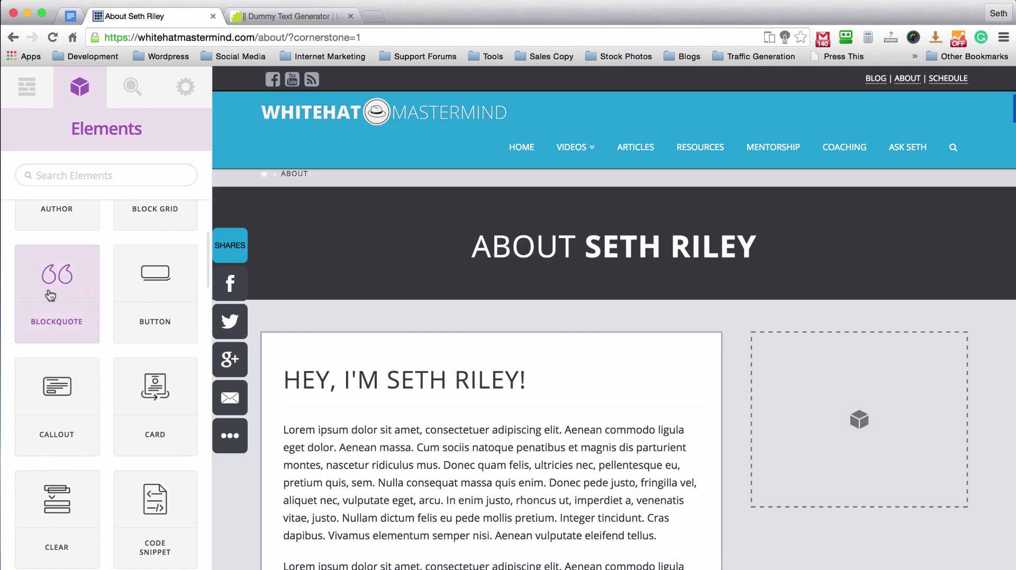
drag(63, 299, 856, 410)
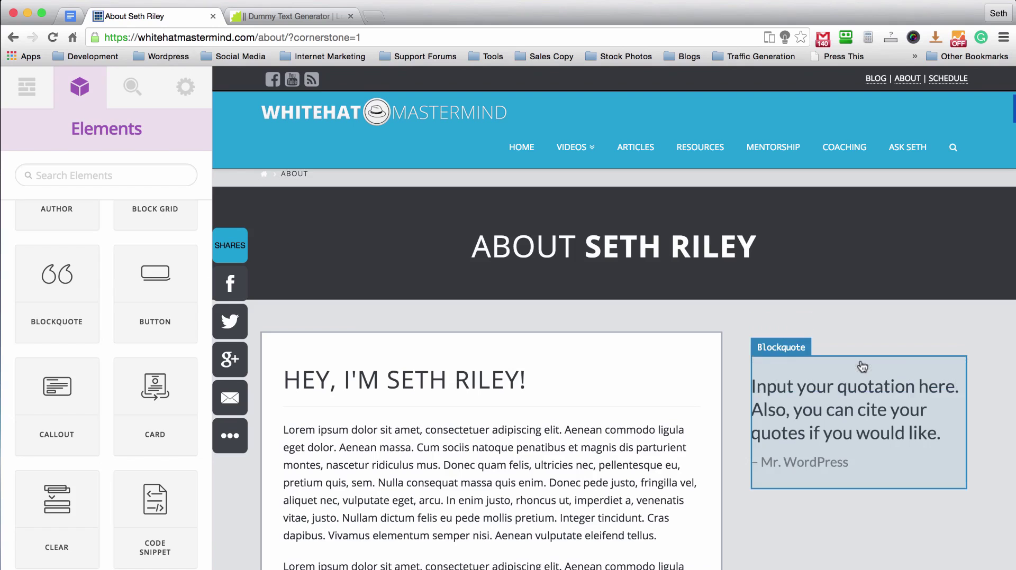
- Switch to the Dummy Text Generator, copy the first three lines of its lorem ipsum text, and return to the page editor
click(301, 17)
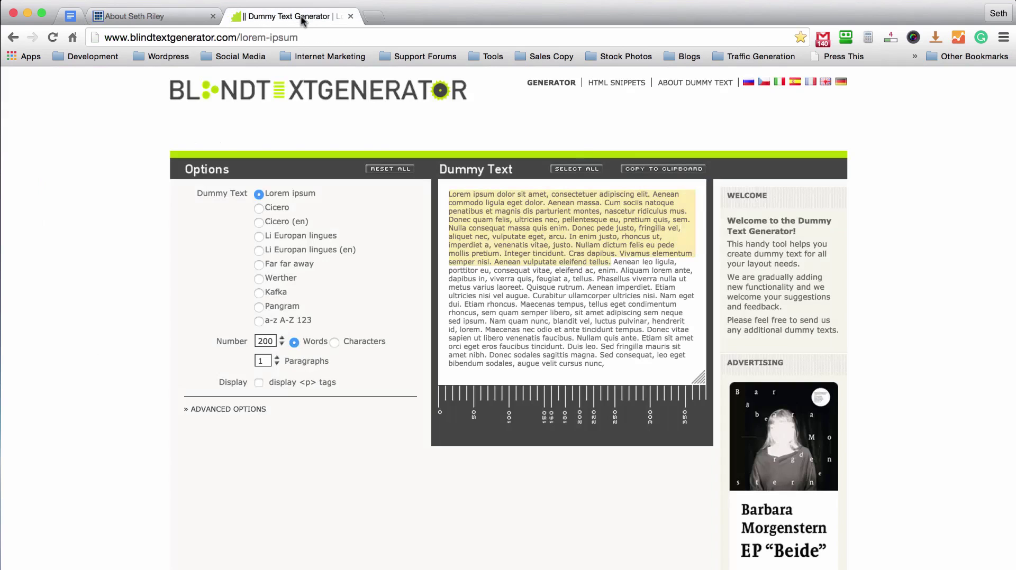
click(647, 224)
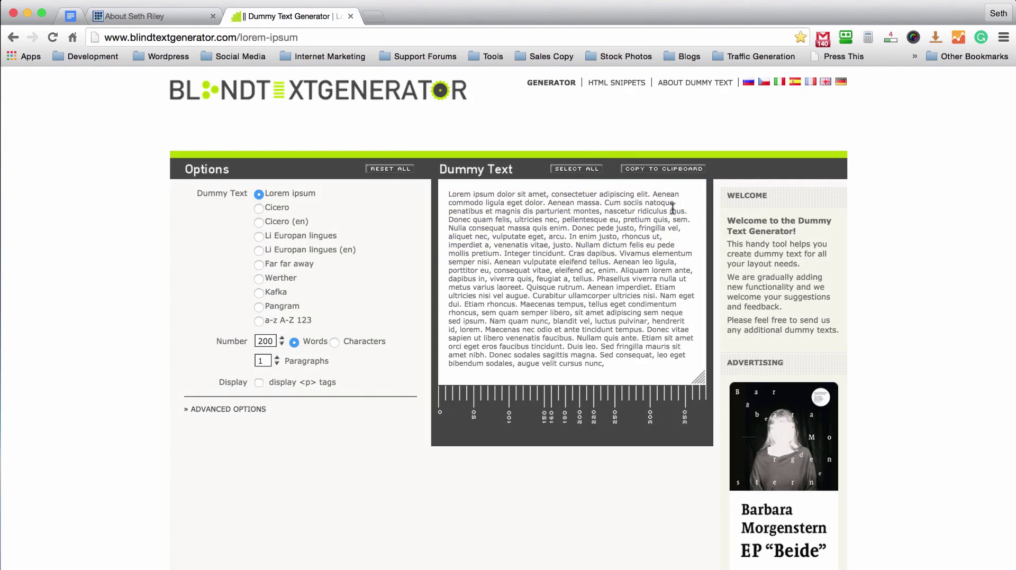
drag(689, 212, 444, 191)
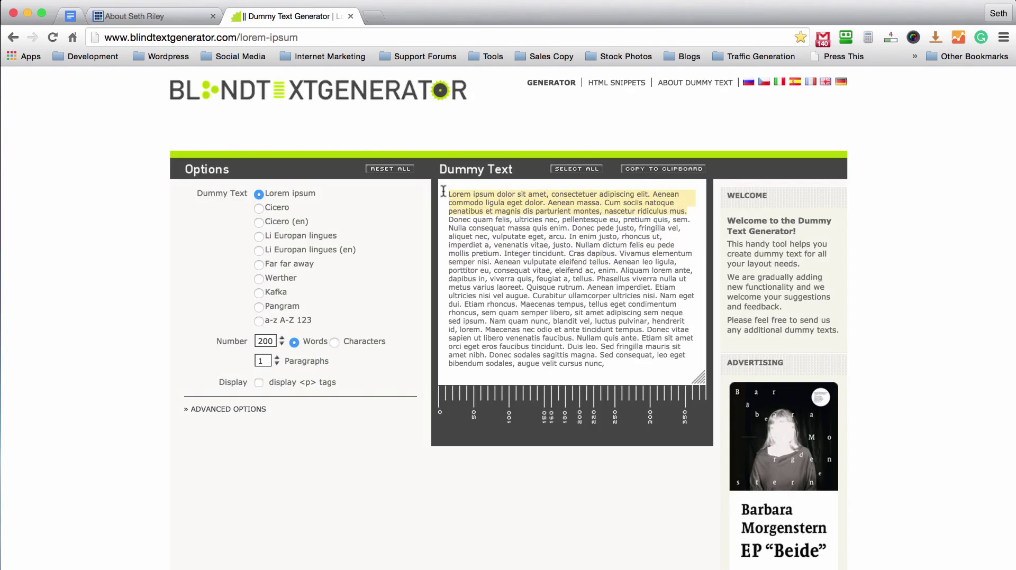
click(158, 16)
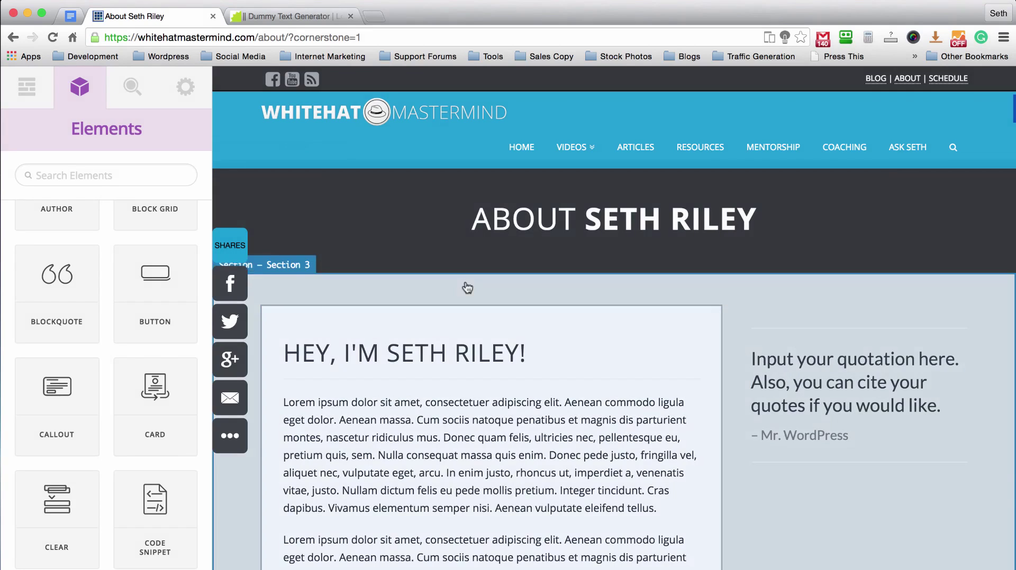
- Add a second Blockquote element below the existing one in the 1/3 column
scroll(776, 311, down, 3)
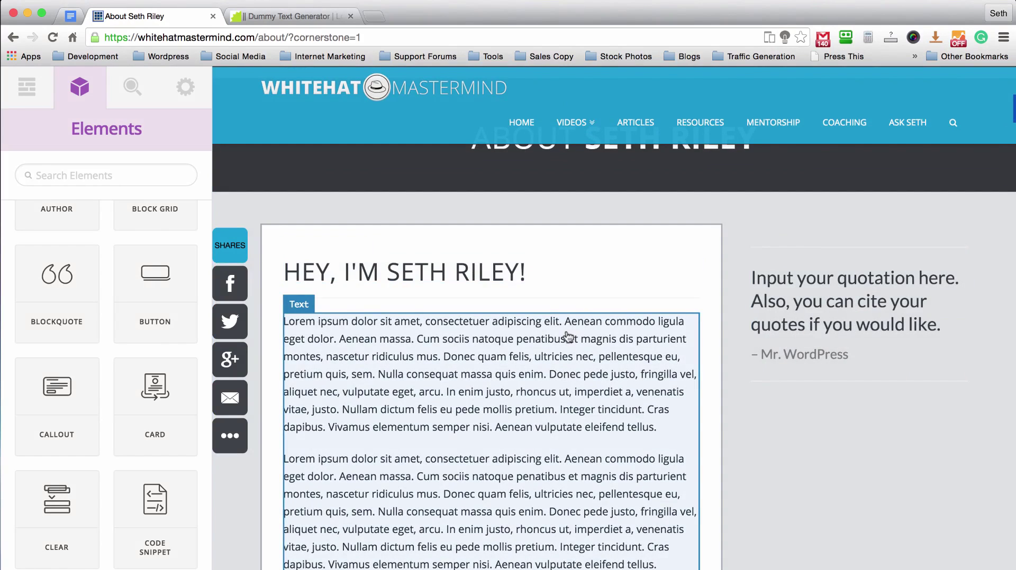
mouse_move(57, 275)
mouse_down()
mouse_move(764, 314)
mouse_move(839, 373)
mouse_move(833, 381)
mouse_up()
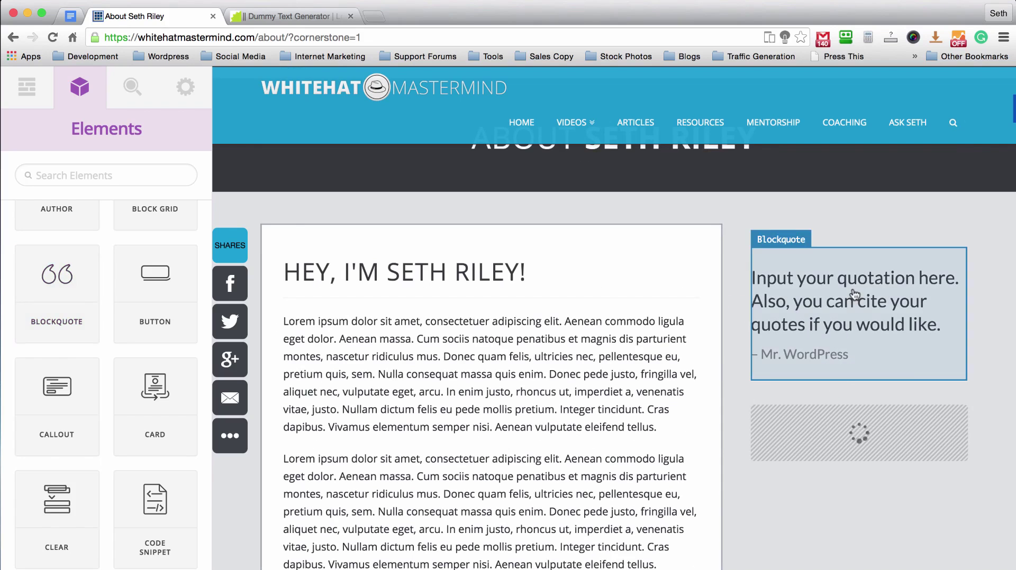
scroll(728, 222, down, 3)
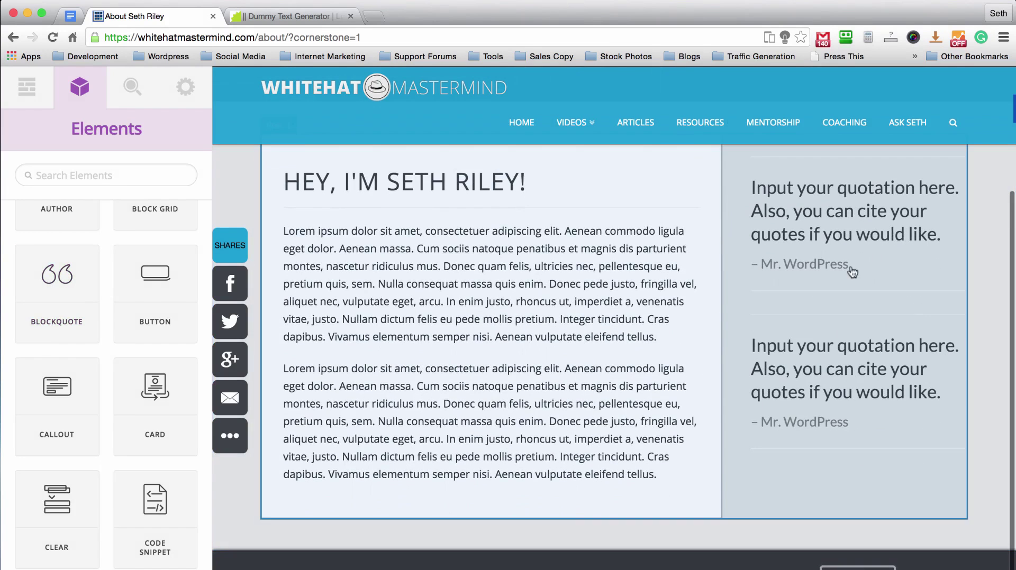
scroll(415, 229, up, 4)
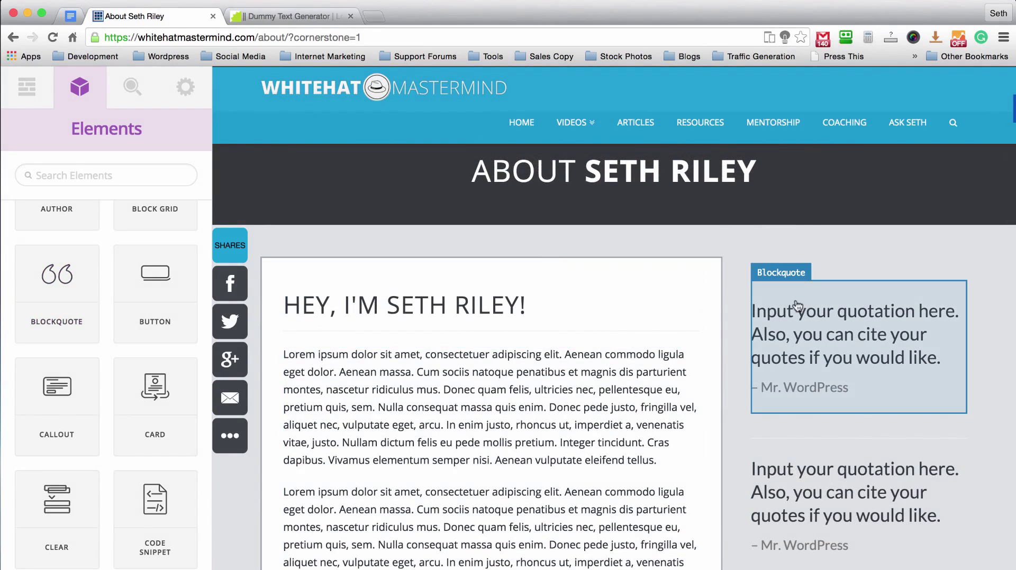
- Search the elements for "head" and place a Custom Headline above the first blockquote in the 1/3 column
click(78, 176)
text(he)
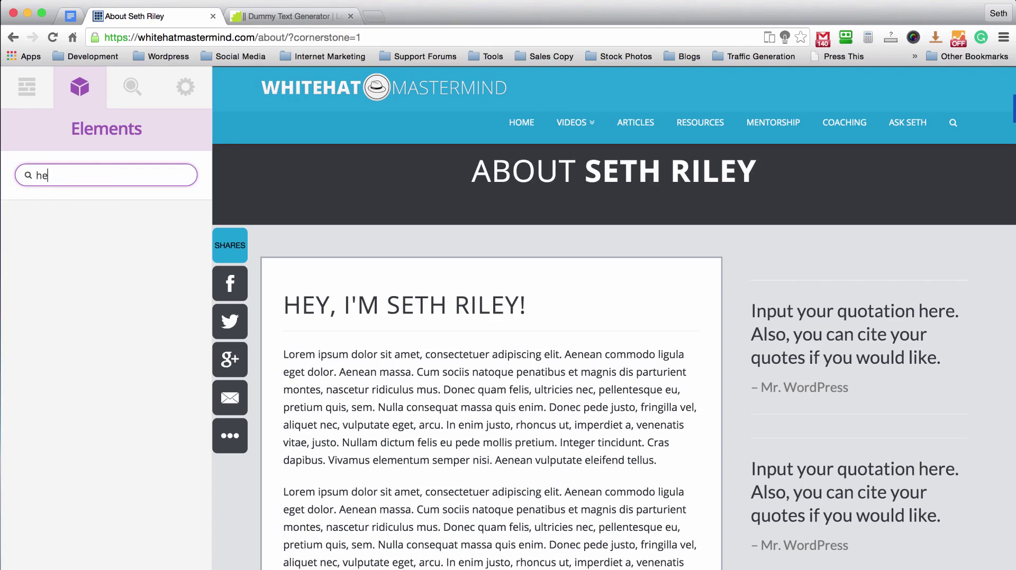
text(ad)
drag(30, 256, 808, 278)
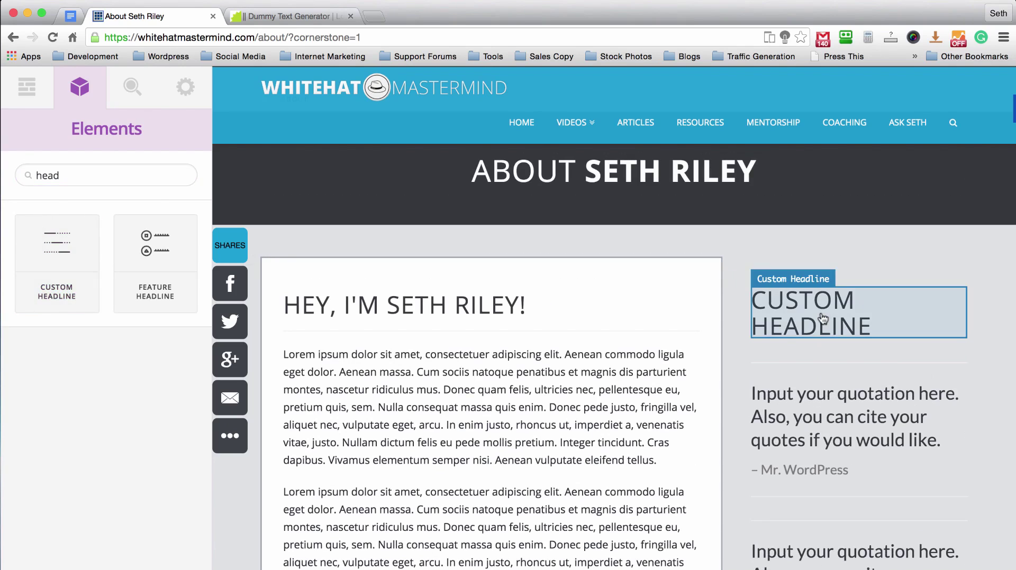
- Replace the text of the new 1/3 column headline with "Customer Feedback"
click(822, 318)
triple_click(78, 273)
key(BackSpace)
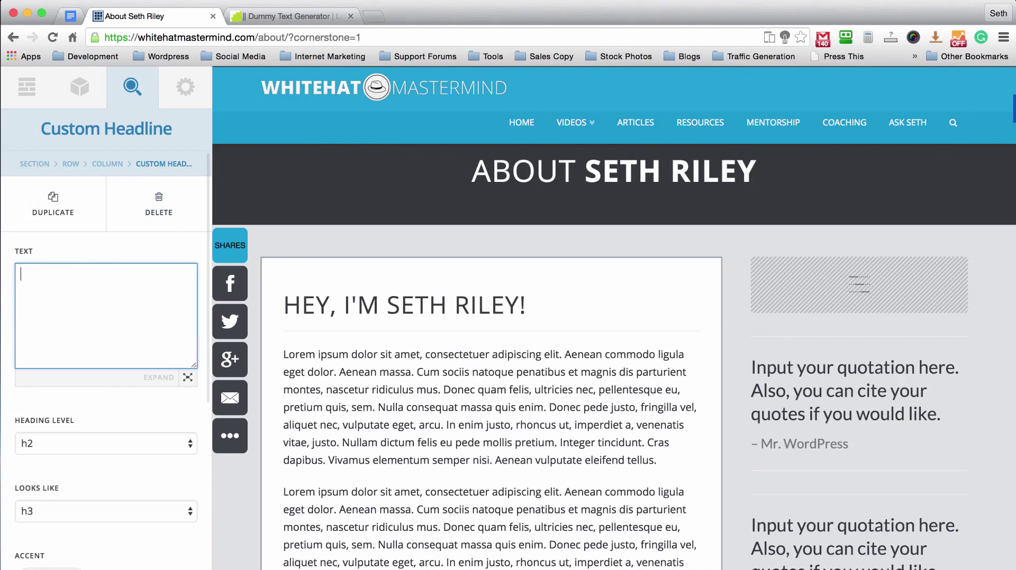
text(Custom Feedback)
click(116, 250)
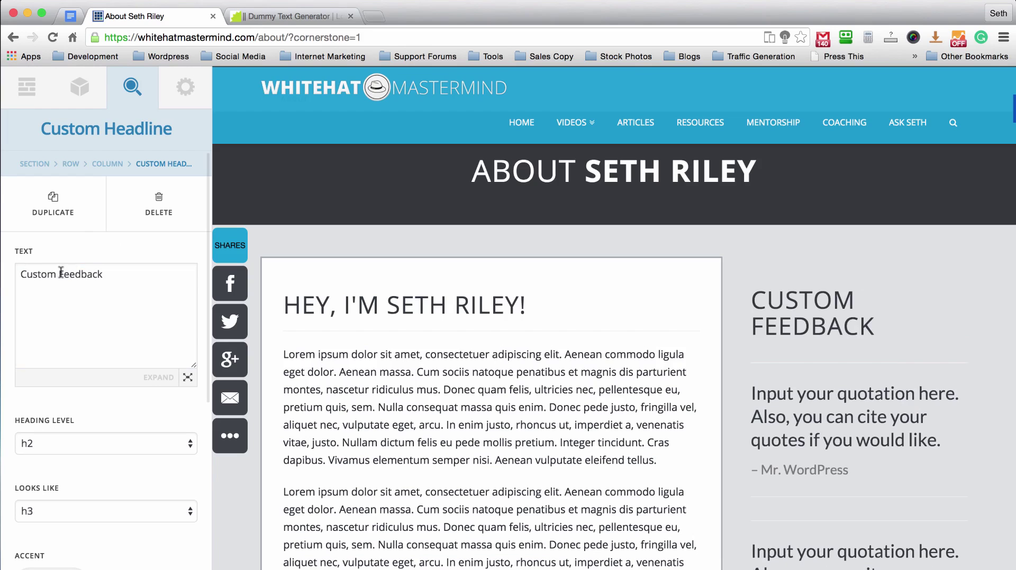
click(54, 271)
text(er)
click(98, 236)
- Try heading level h1 on the Customer Feedback headline and set it back to h2
scroll(111, 302, down, 3)
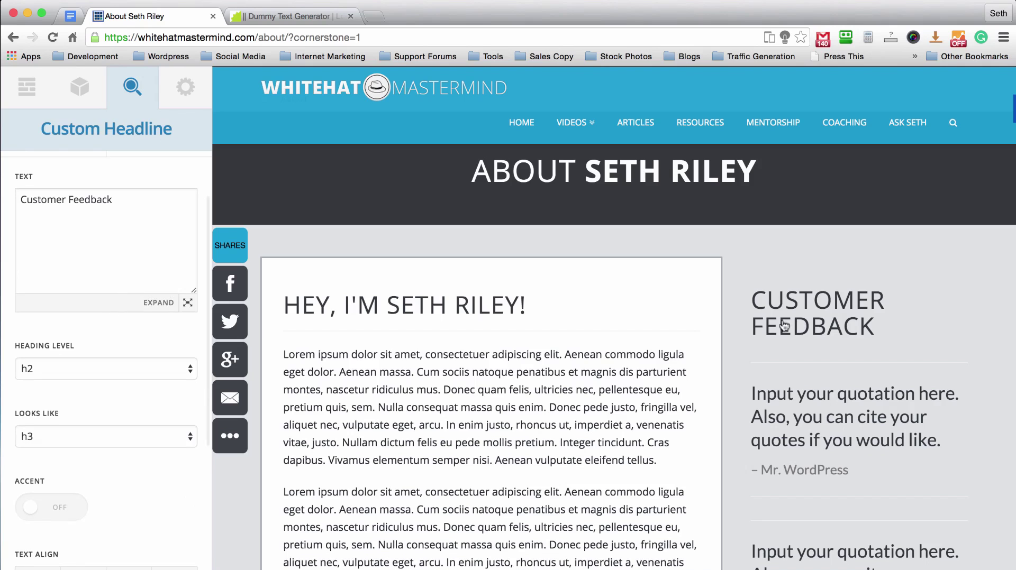
scroll(156, 259, down, 2)
click(124, 320)
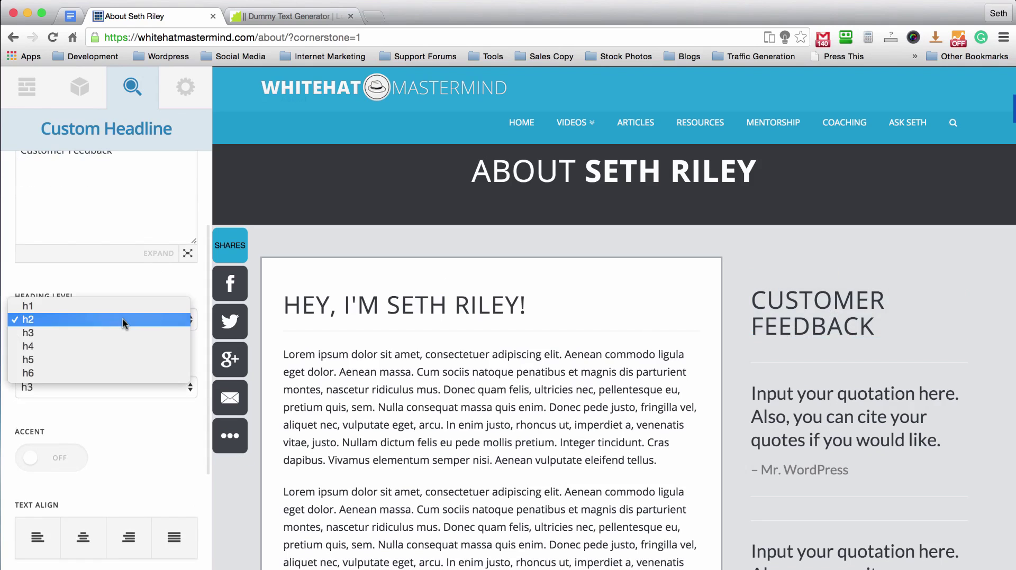
click(123, 305)
click(125, 390)
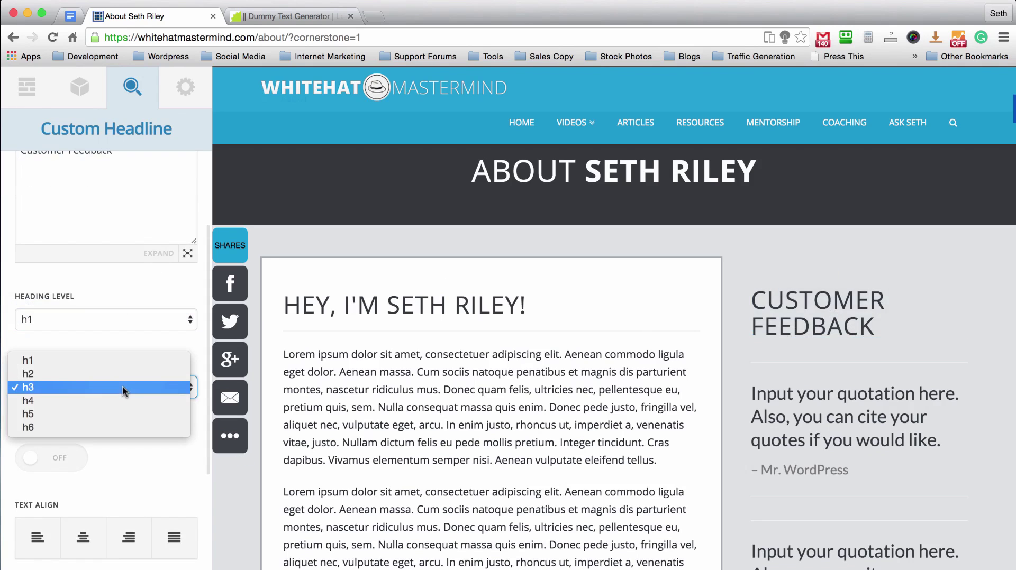
click(121, 327)
click(122, 325)
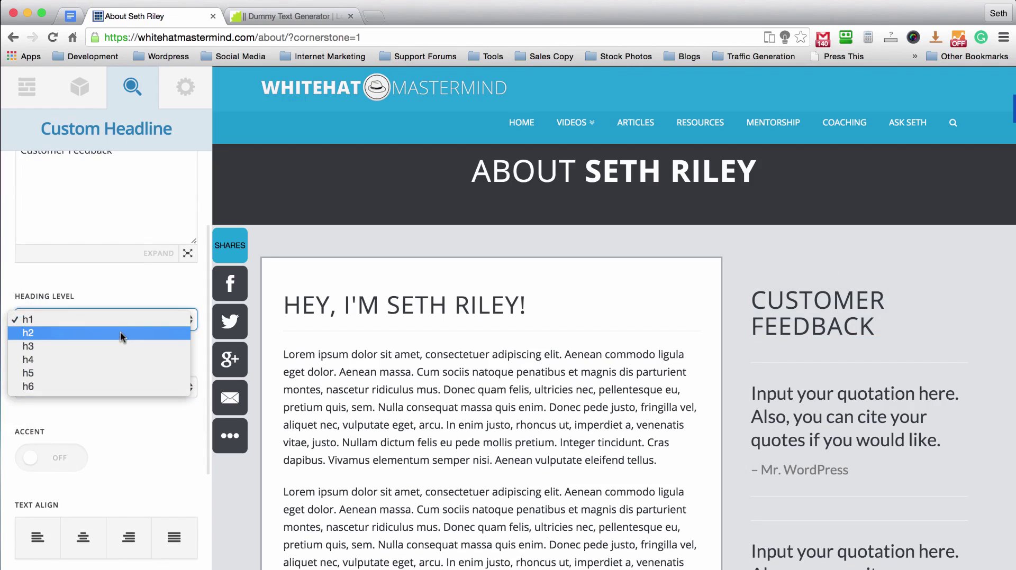
click(121, 333)
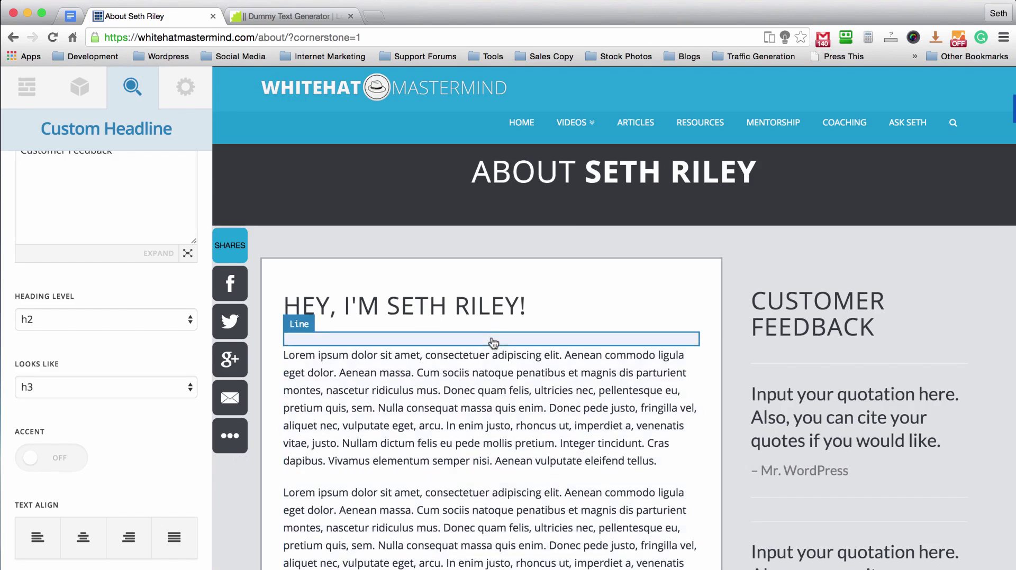
- Make the Customer Feedback headline look like an h4
scroll(469, 306, up, 3)
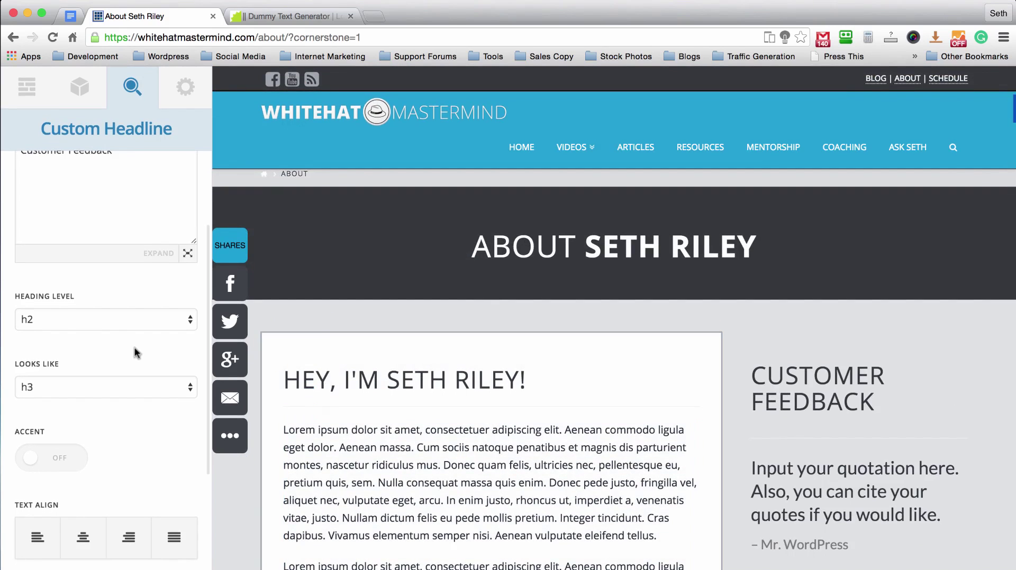
scroll(135, 347, down, 1)
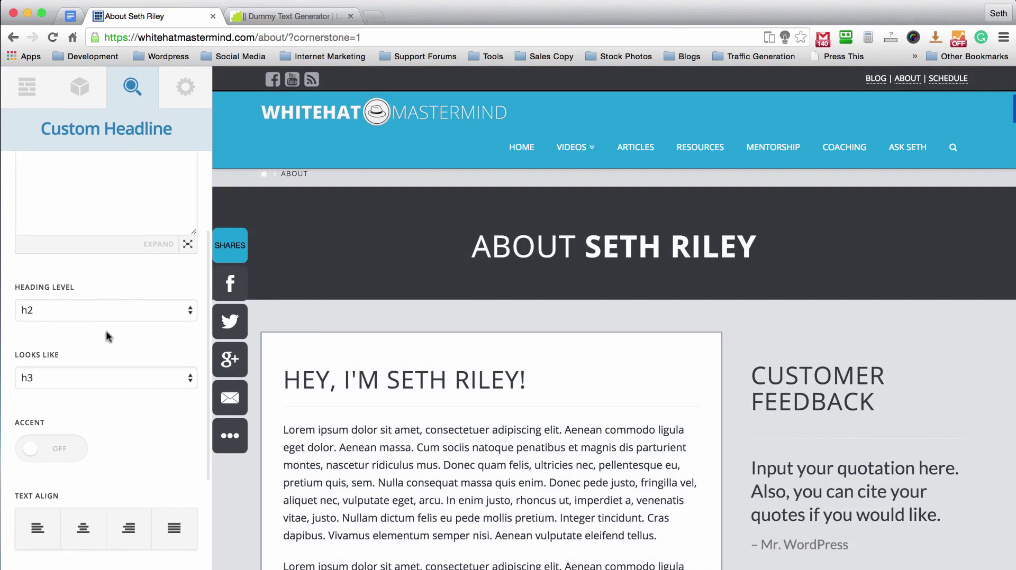
click(123, 377)
click(123, 390)
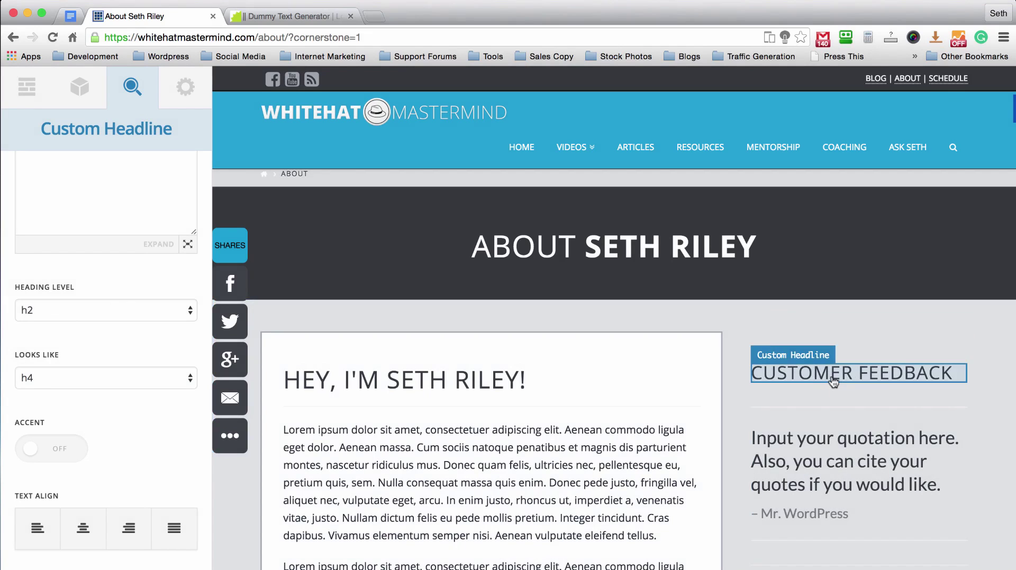
- Make the Customer Feedback headline bold by wrapping its text in <strong> and </strong> tags
scroll(50, 319, up, 3)
click(19, 271)
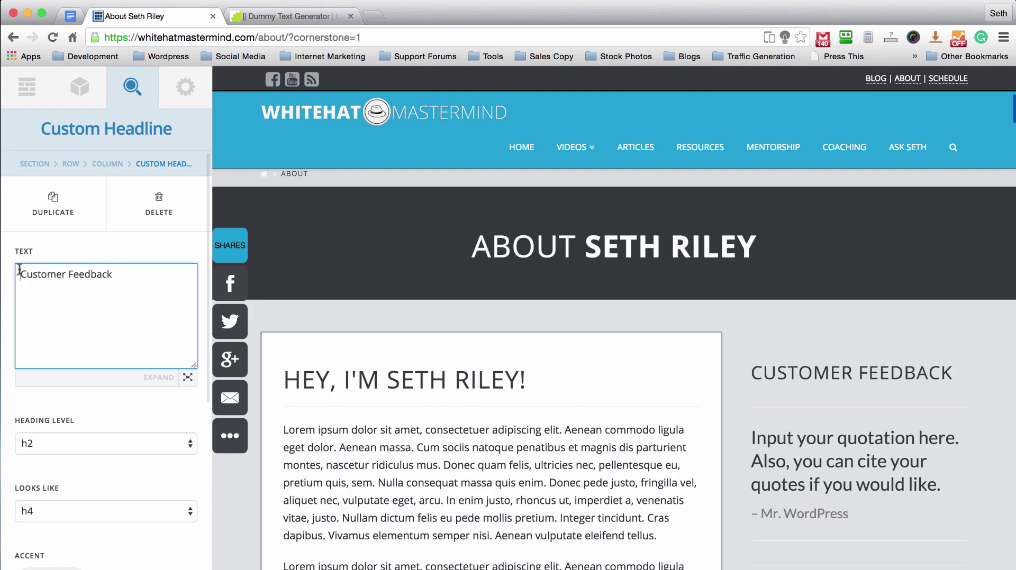
text(<strong>Customer Feedback)
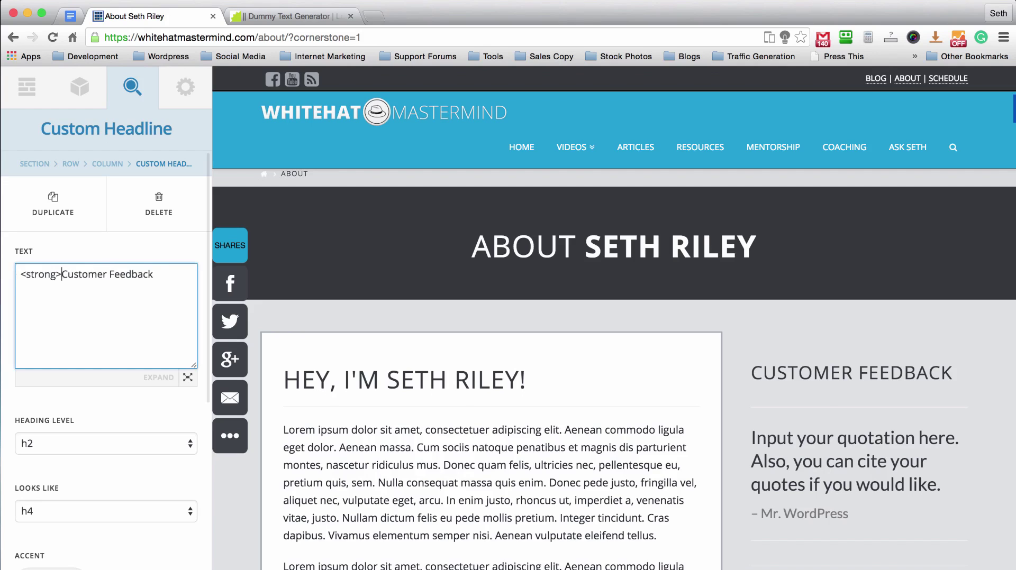
text(</stro)
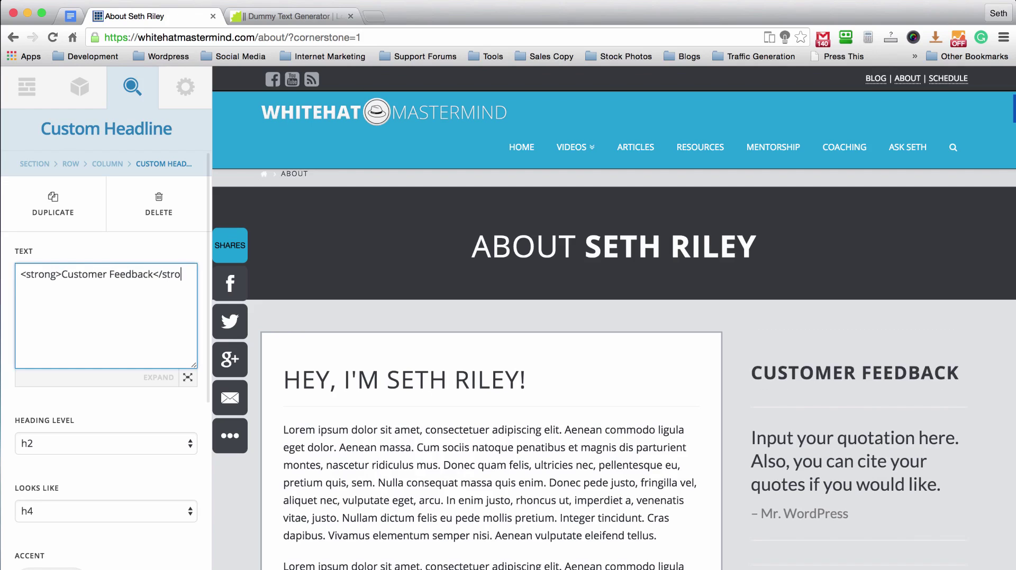
text(ng>)
click(131, 237)
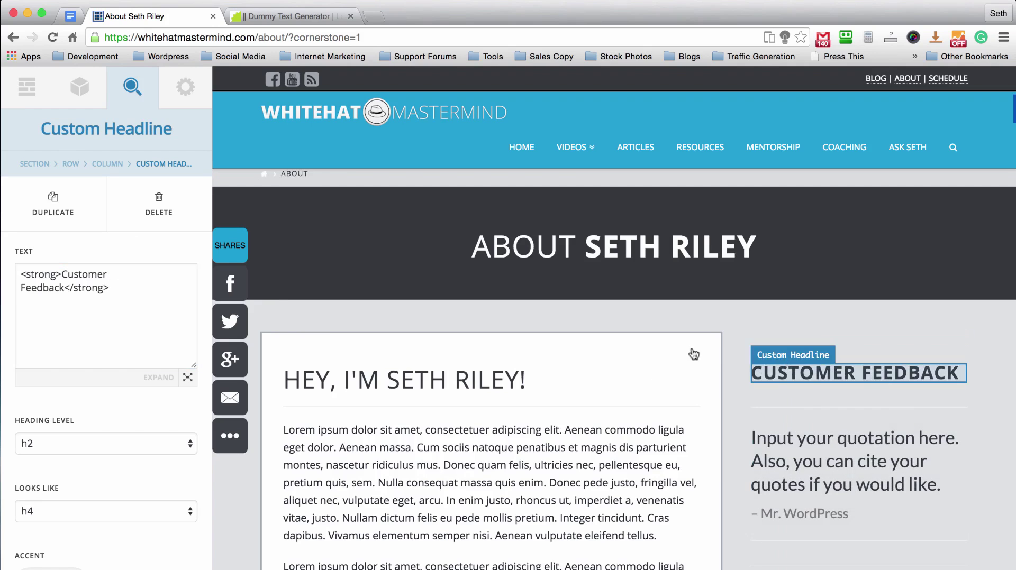
- Select the 1/3 column, switch to ColorBot, copy the green #70BEA4 from its recent colors, and return to the editor
scroll(735, 343, down, 5)
scroll(735, 342, up, 5)
click(835, 349)
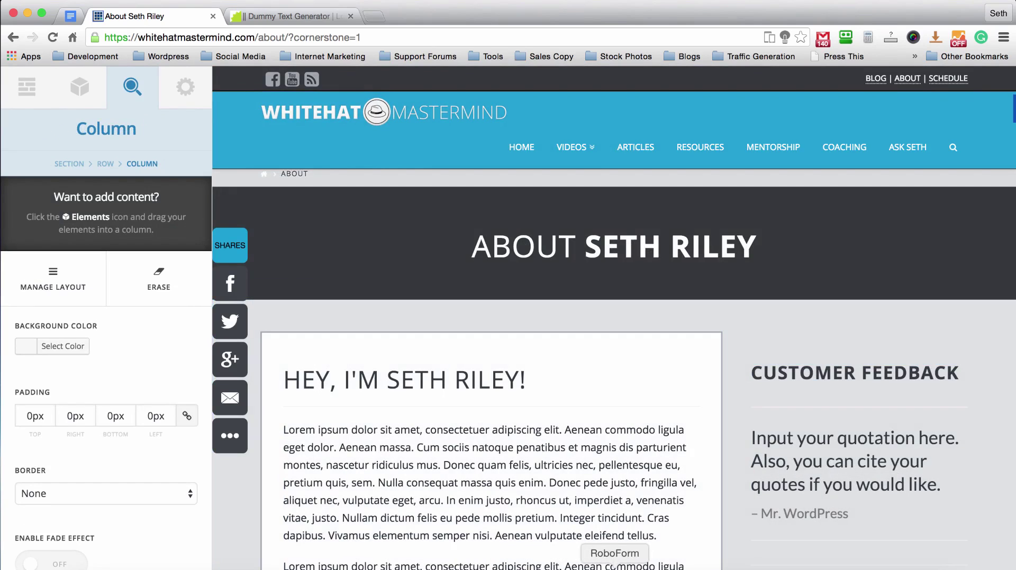
click(640, 565)
scroll(453, 384, down, 3)
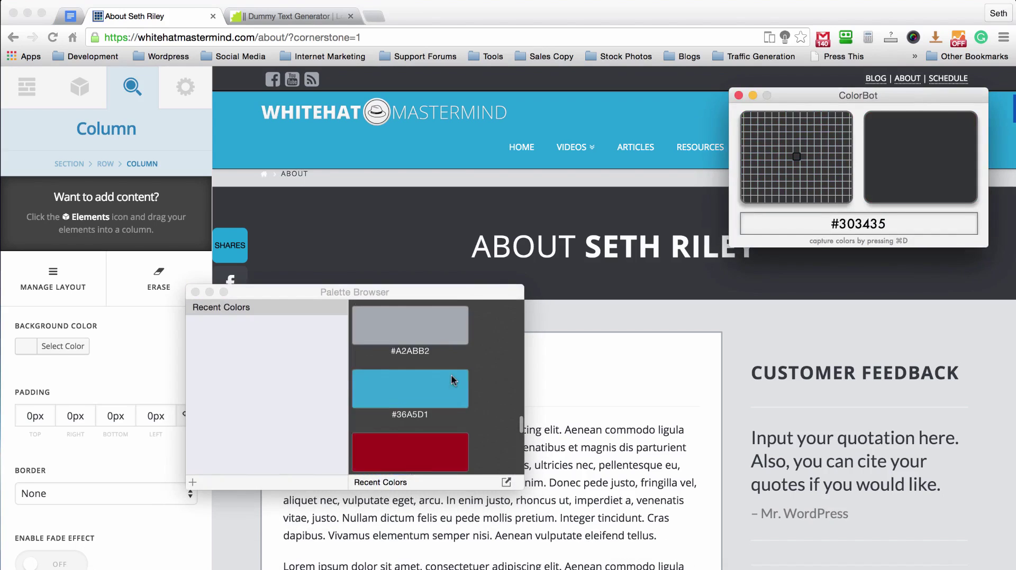
scroll(454, 380, up, 5)
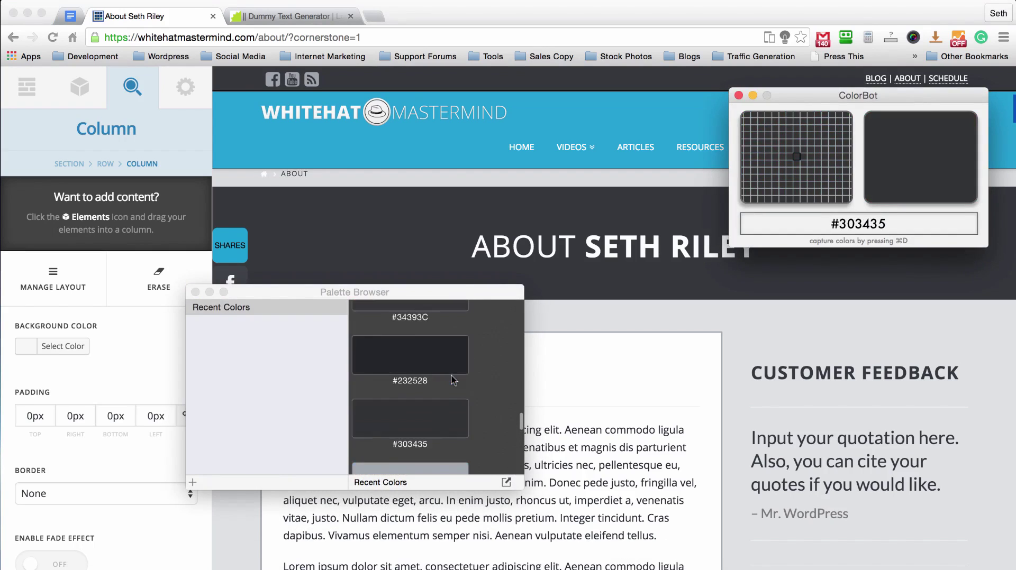
scroll(454, 380, down, 5)
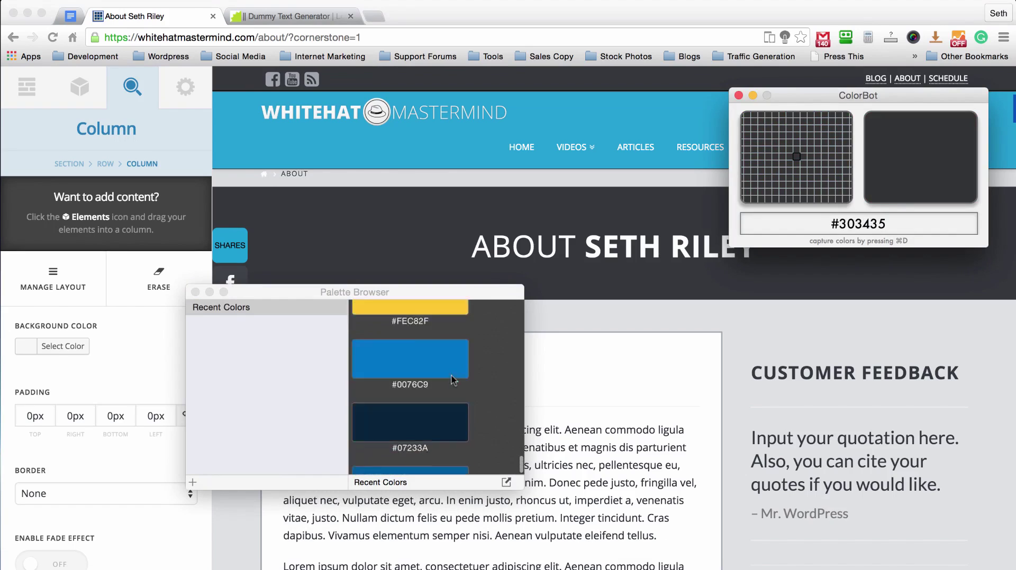
scroll(453, 377, up, 5)
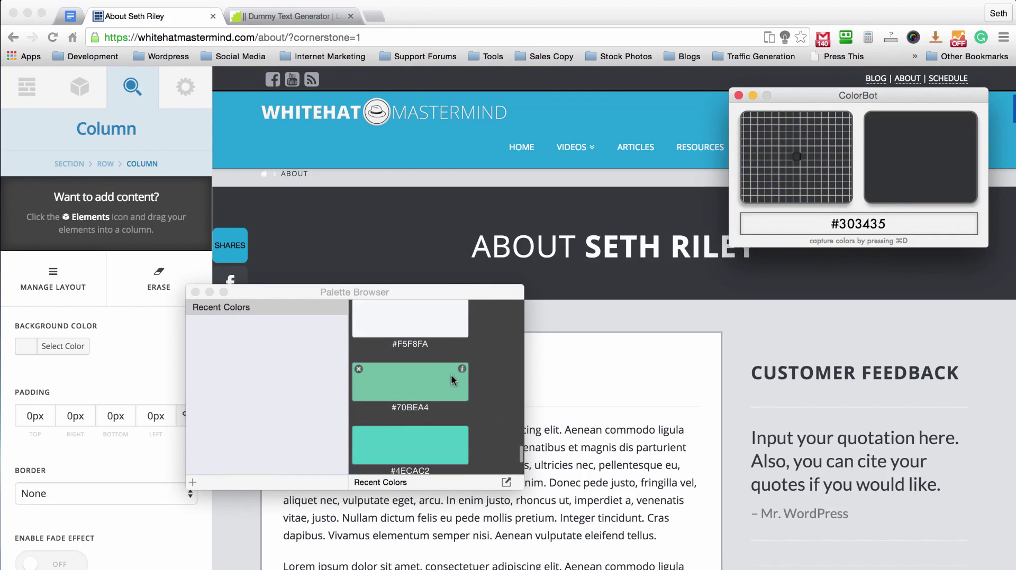
click(408, 345)
click(106, 338)
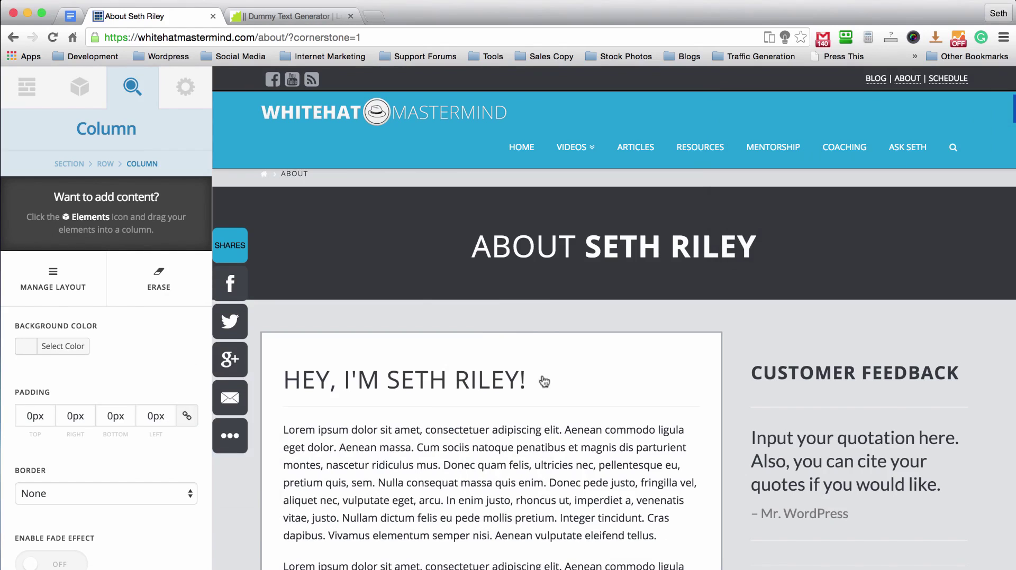
- Set the 1/3 column's background color to #70bea4 and close the color picker
click(72, 350)
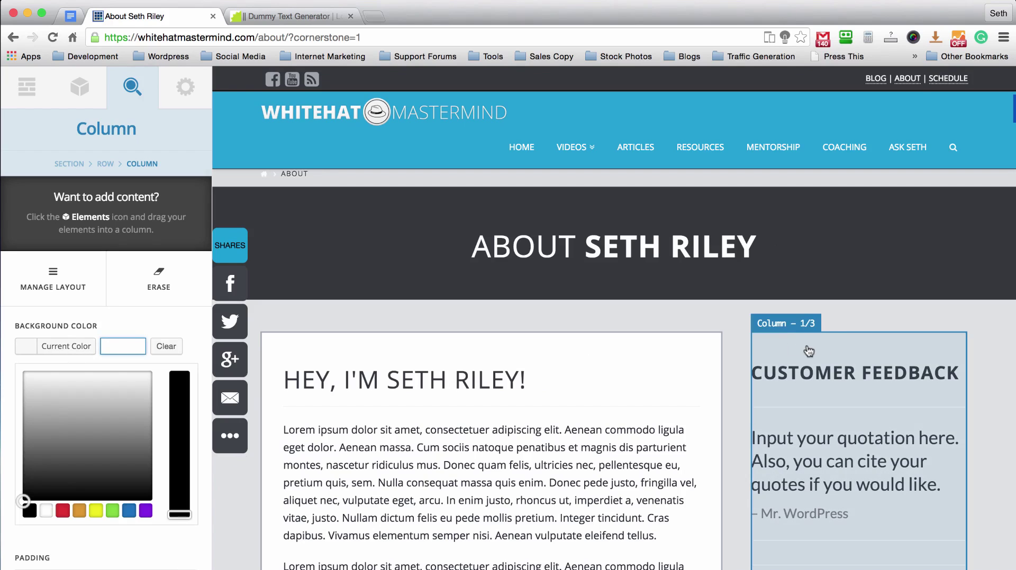
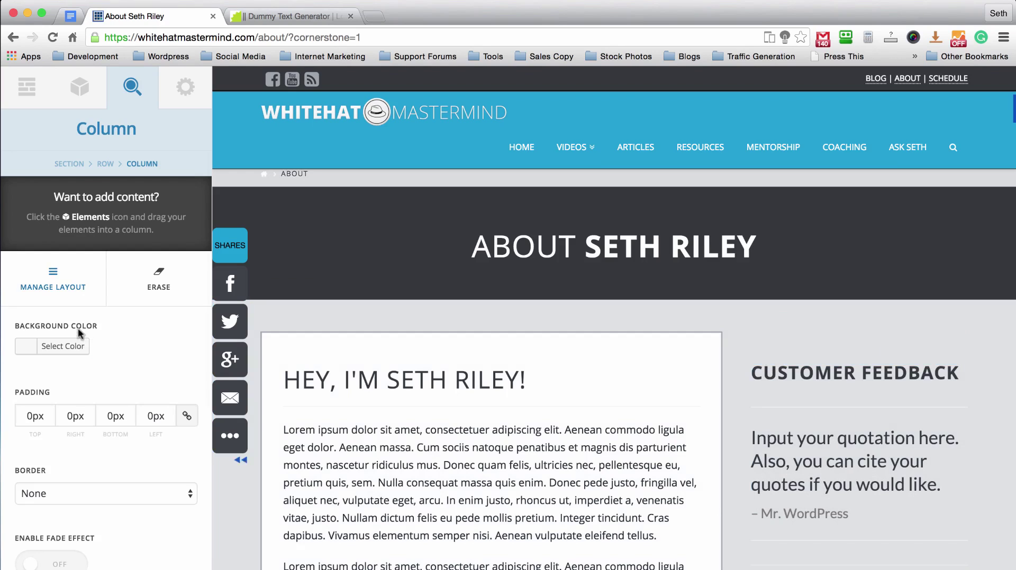
click(75, 346)
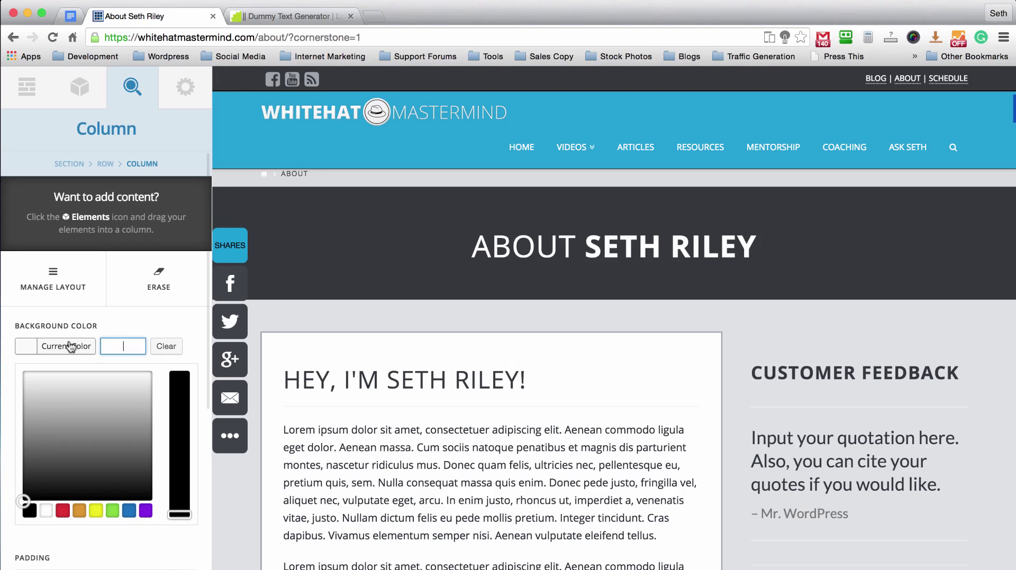
text(#70bea4)
click(124, 330)
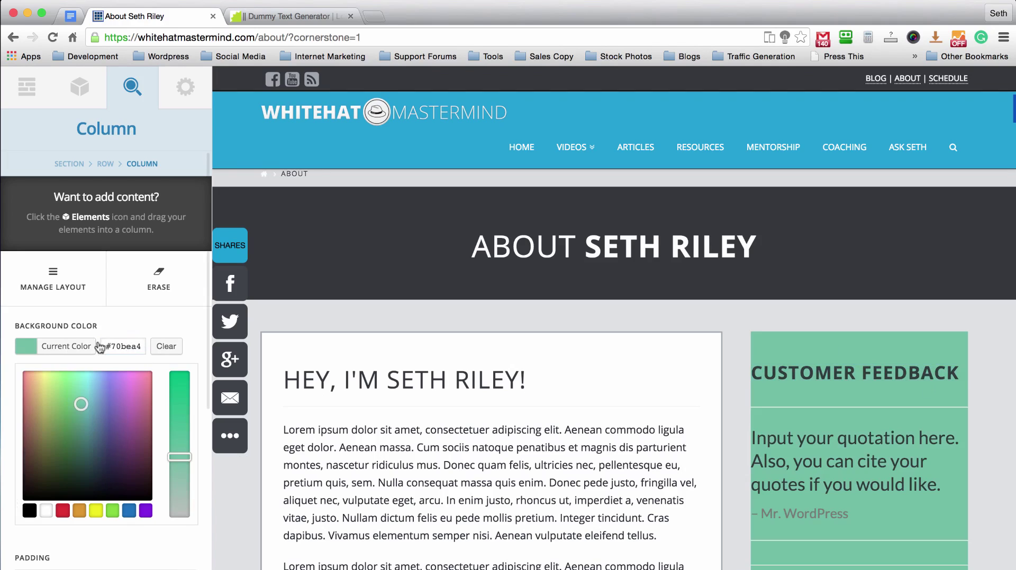
click(57, 347)
scroll(157, 319, down, 2)
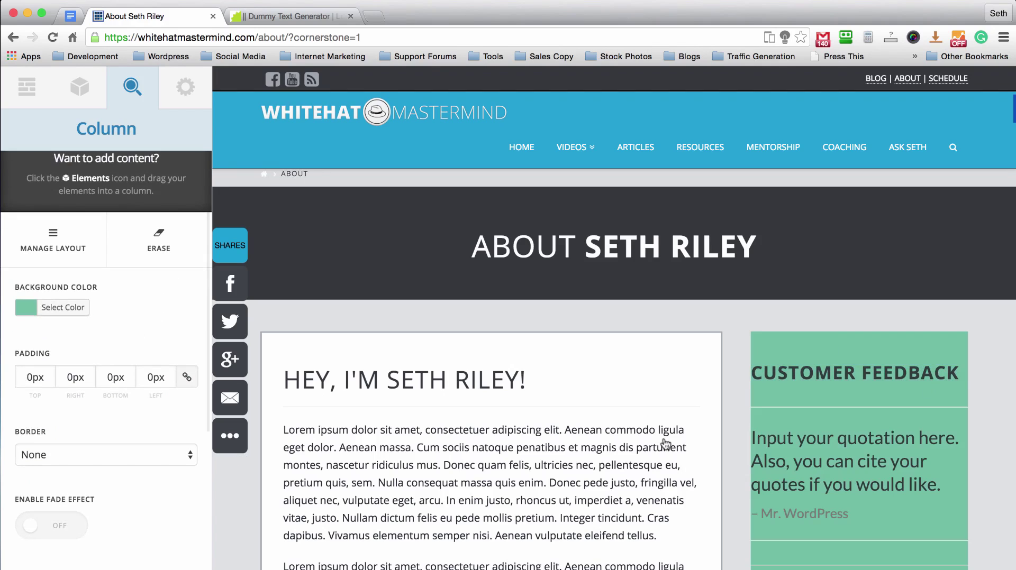
- Set the 1/3 column's padding to 30px on all four sides
scroll(709, 351, down, 4)
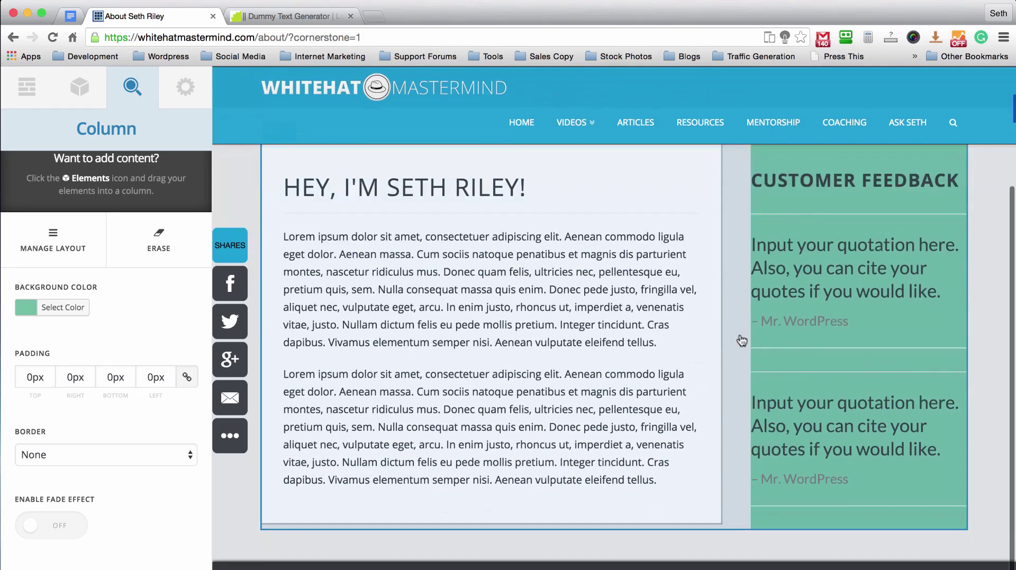
scroll(866, 418, up, 2)
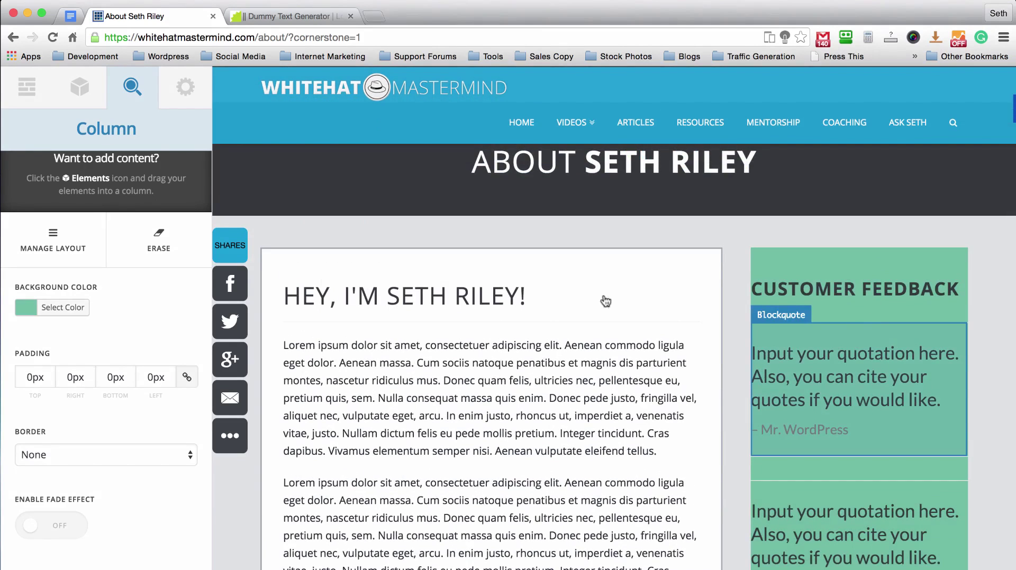
scroll(165, 269, down, 1)
click(27, 332)
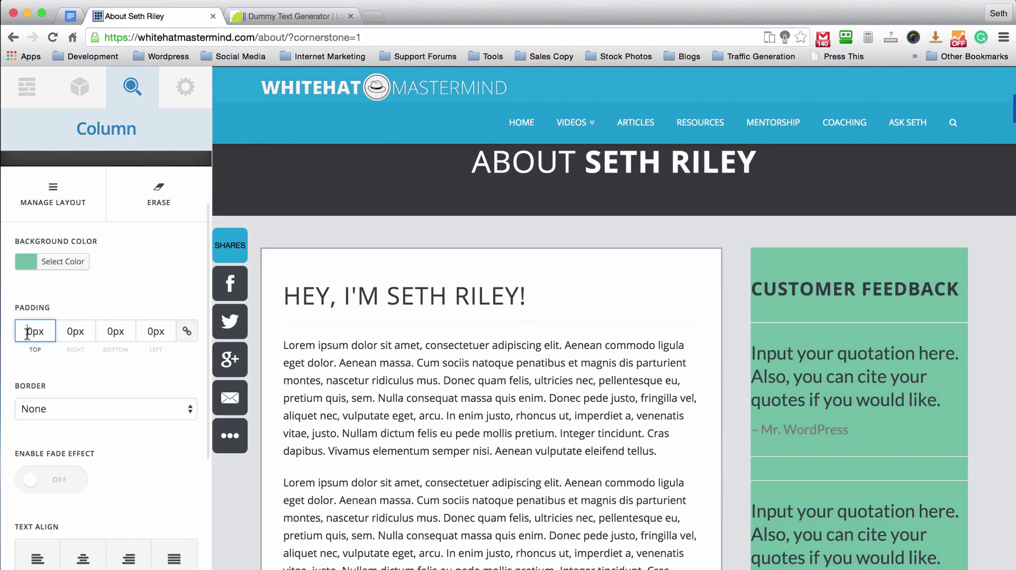
click(107, 305)
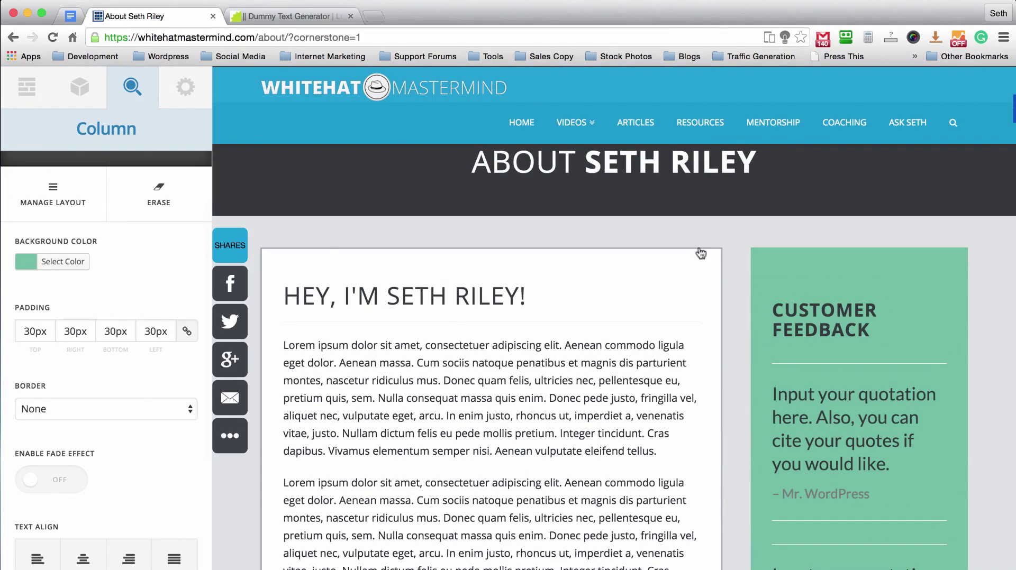
- Give the 1/3 column a solid border 2px wide on all sides
scroll(740, 289, up, 3)
scroll(739, 289, down, 5)
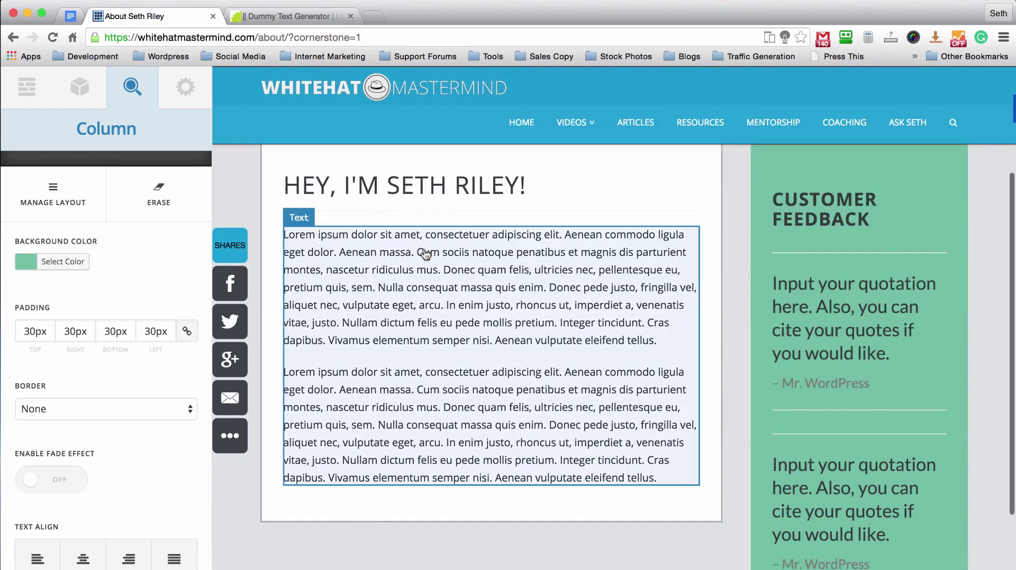
scroll(506, 473, up, 3)
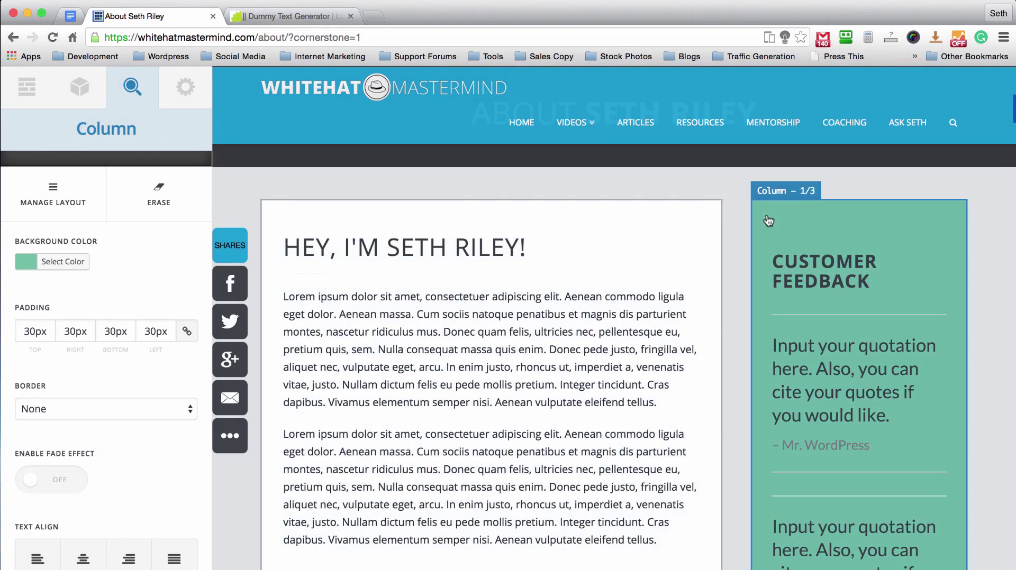
scroll(135, 274, down, 2)
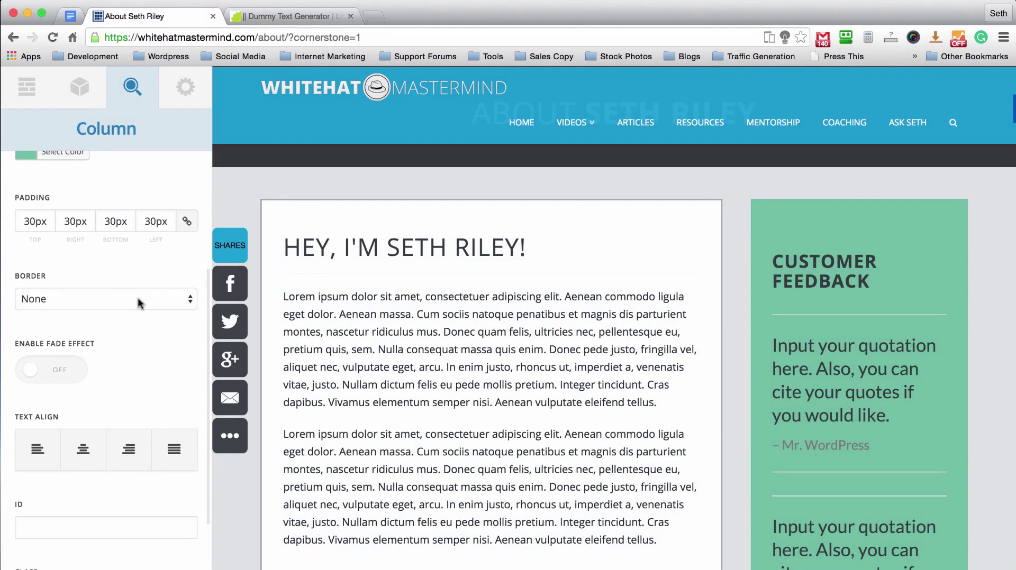
click(138, 298)
click(121, 312)
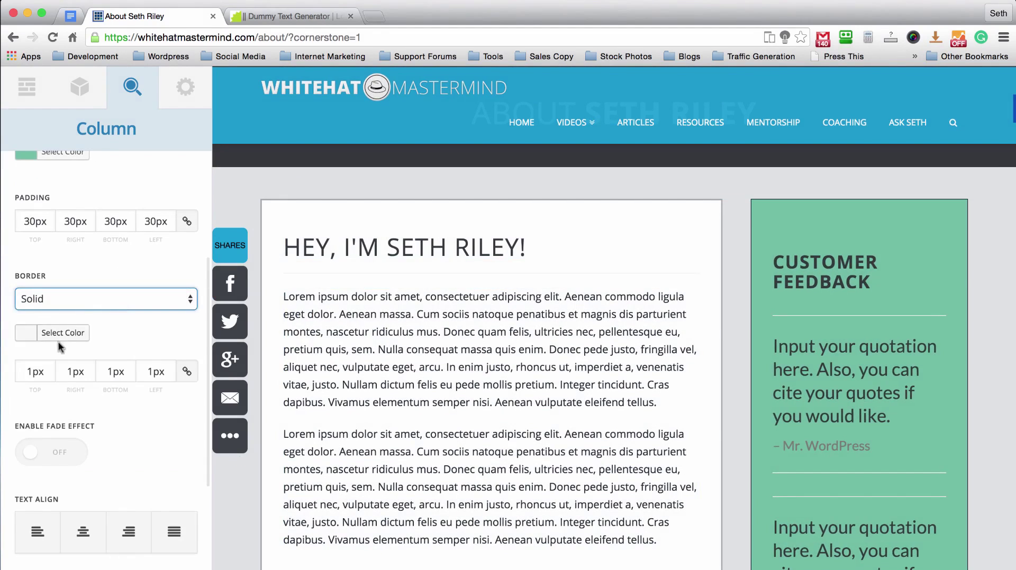
click(34, 370)
key(BackSpace)
text(2)
click(103, 261)
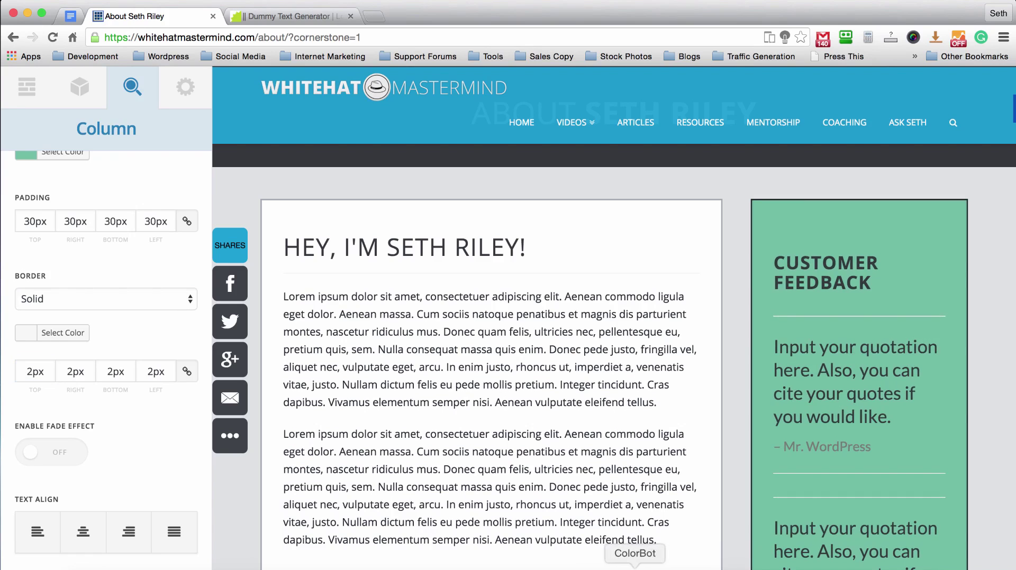
- Copy the green #70BEA4 from ColorBot's recent colors and set it as the 1/3 column's border color
click(634, 569)
scroll(492, 373, up, 2)
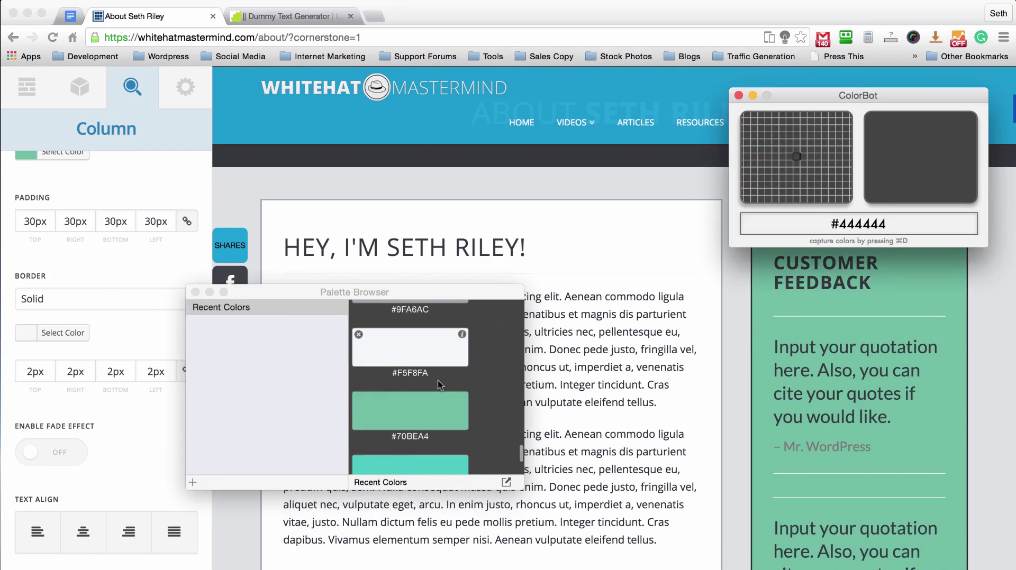
click(361, 392)
click(108, 318)
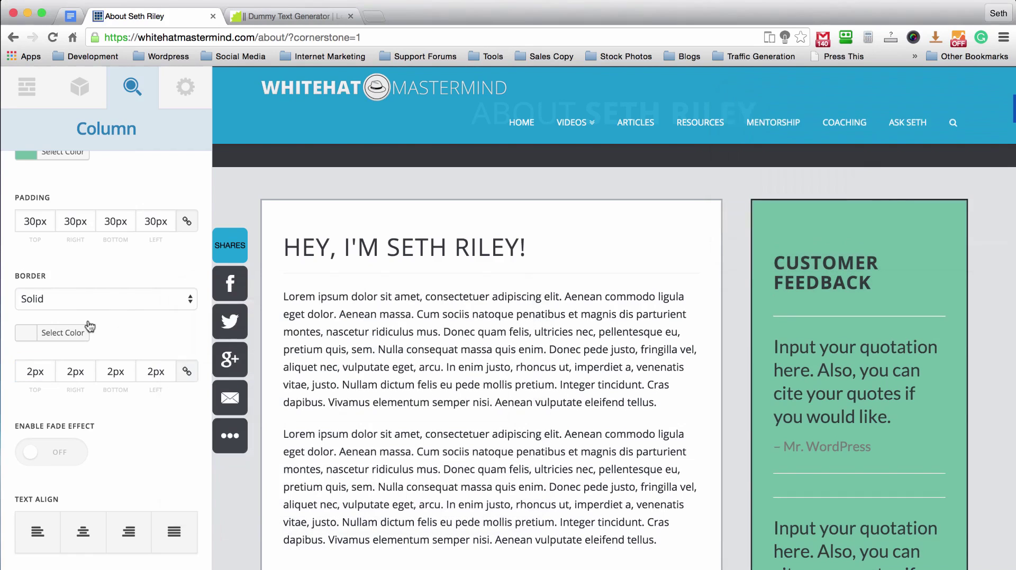
click(59, 333)
click(133, 336)
text(#70bea4)
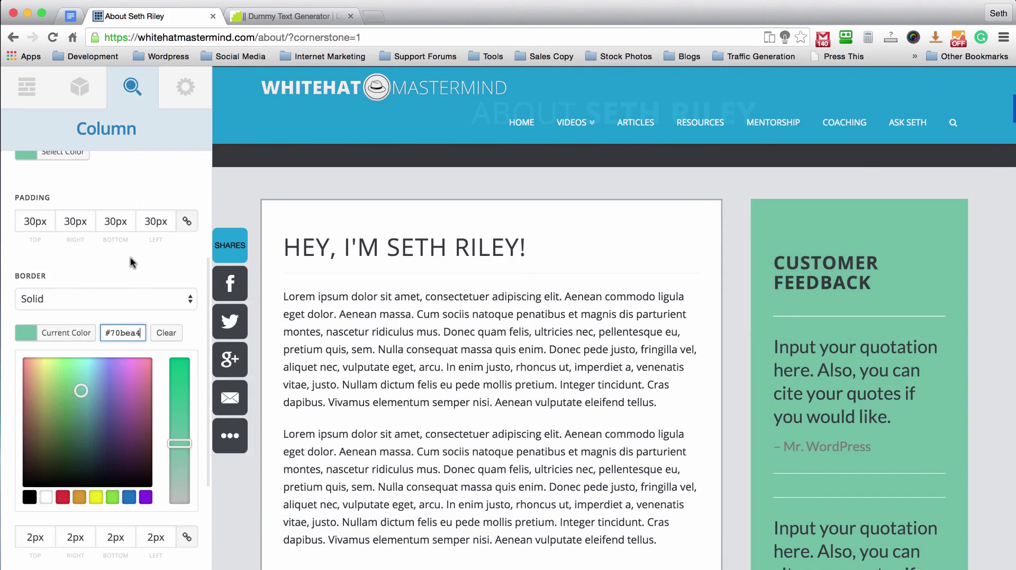
click(131, 259)
- Darken the 1/3 column's border color to a slightly deeper green and close the color picker
click(57, 335)
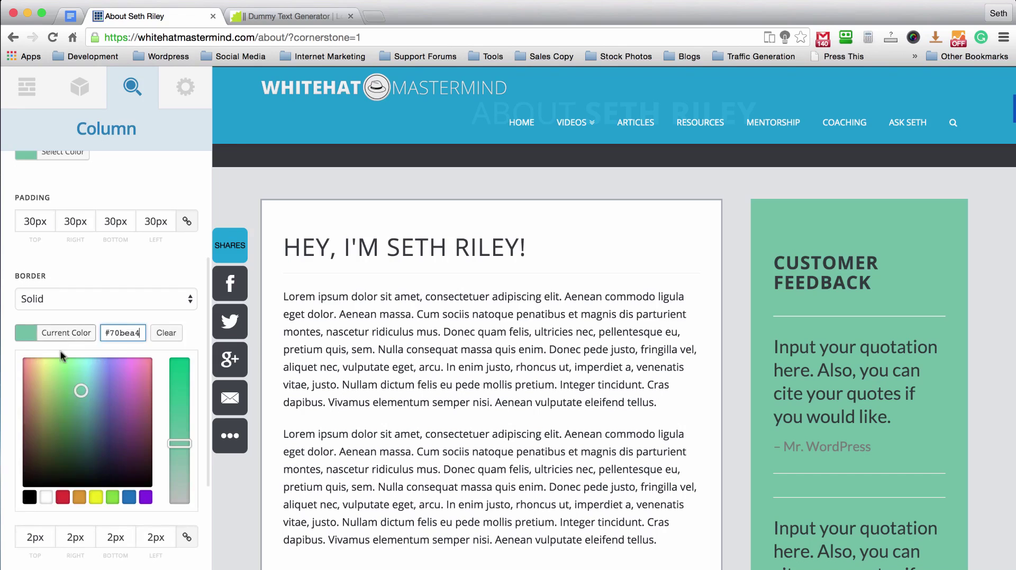
click(81, 390)
drag(81, 391, 80, 404)
click(118, 273)
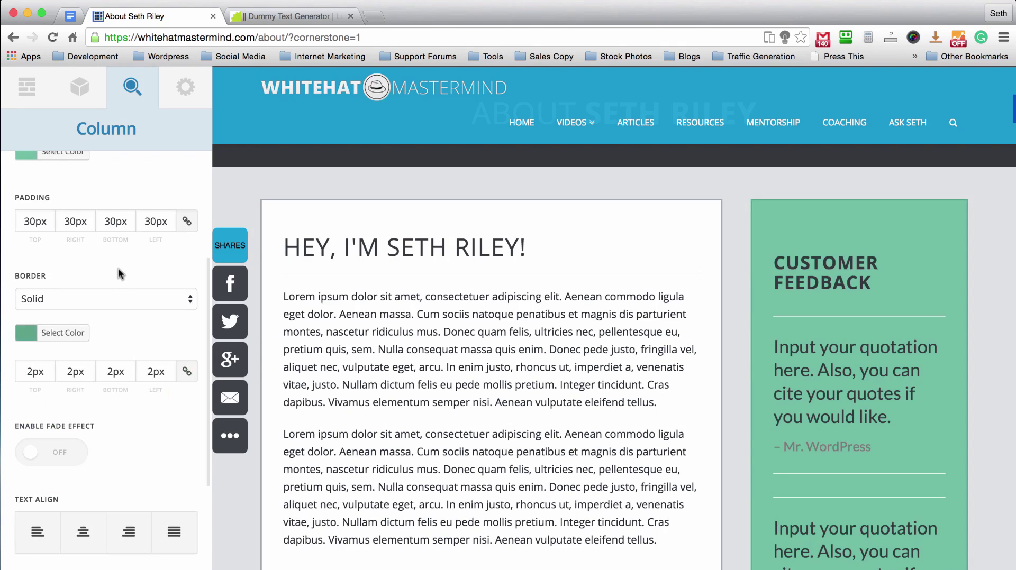
- Turn the Customer Feedback headline white by adding the inline style color: white
scroll(118, 268, down, 1)
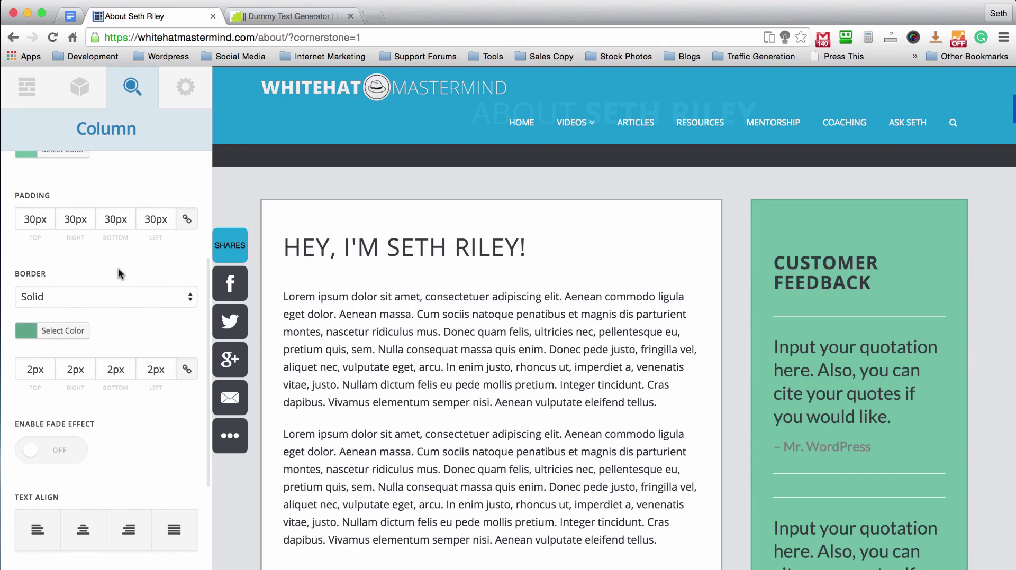
click(804, 273)
scroll(107, 313, down, 6)
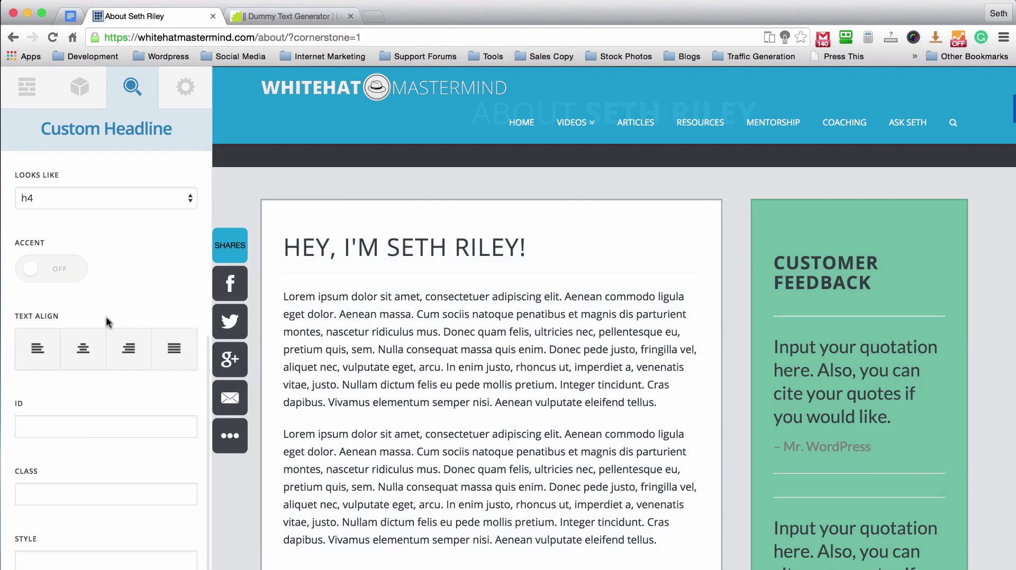
click(67, 562)
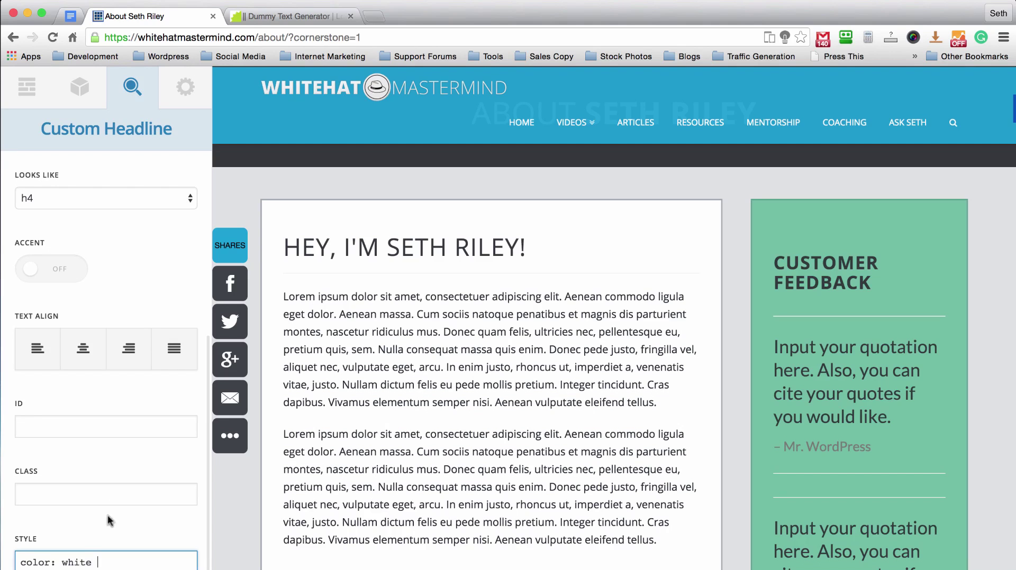
click(117, 458)
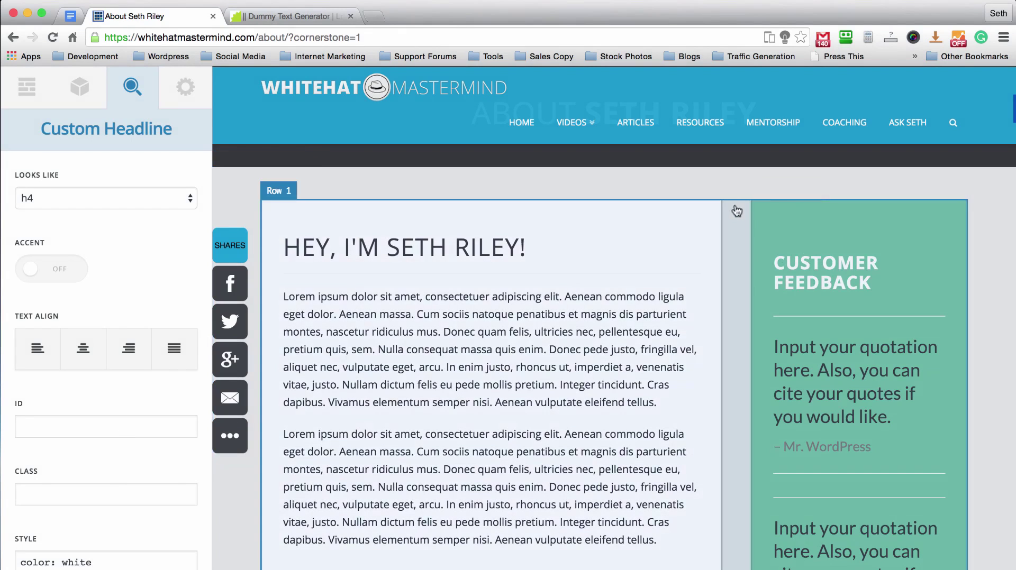
- Examine the page layout from the dark headline section to the footer, checking the bio column and the green feedback sidebar
scroll(736, 211, down, 5)
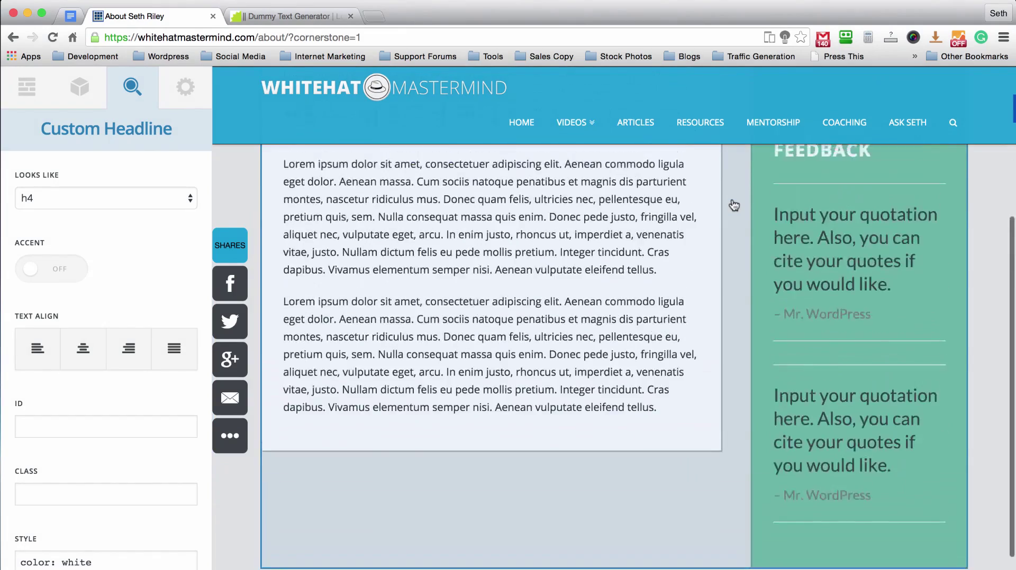
scroll(733, 205, up, 7)
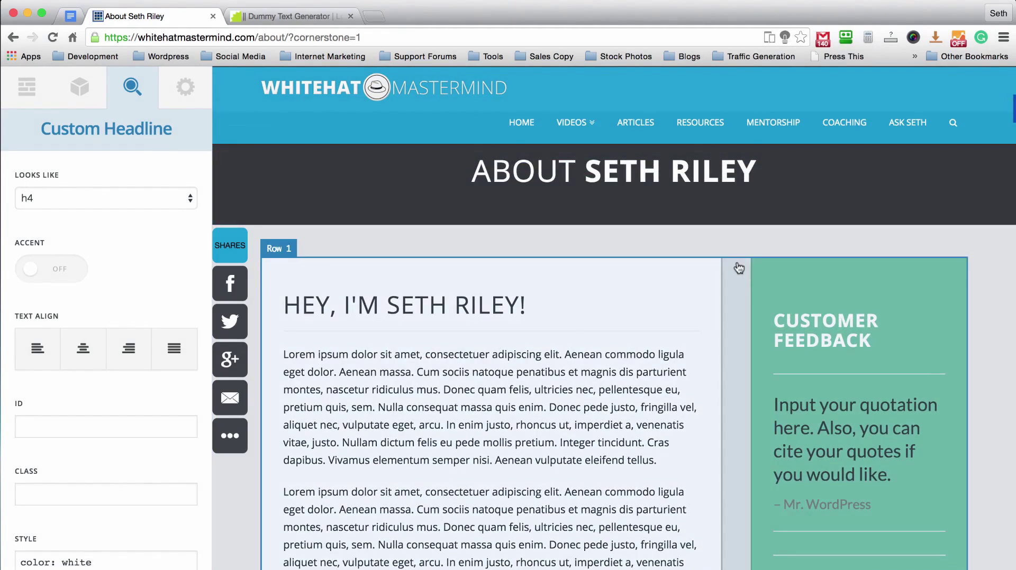
scroll(739, 268, down, 8)
scroll(739, 269, up, 10)
scroll(738, 268, up, 1)
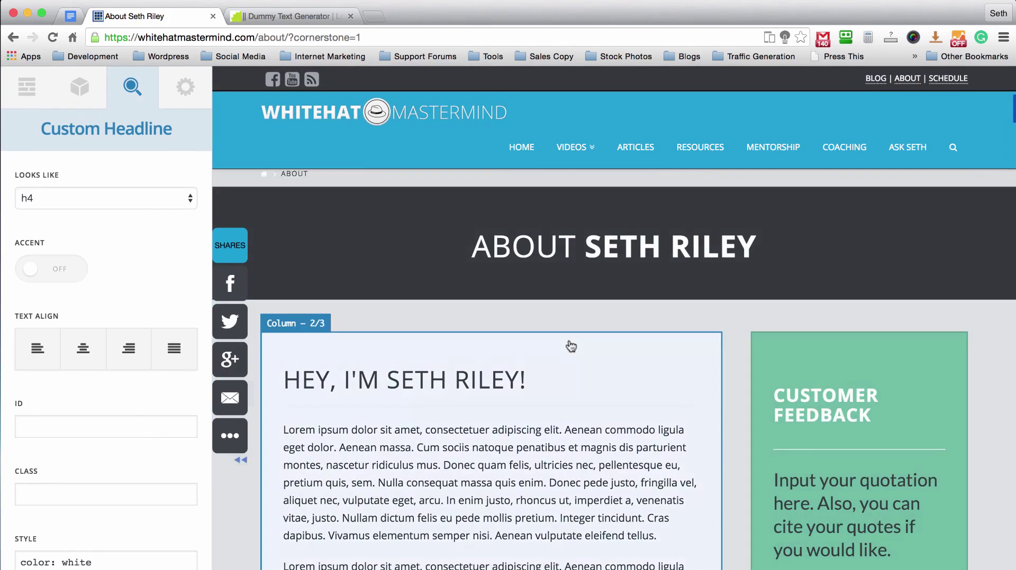
scroll(571, 346, down, 10)
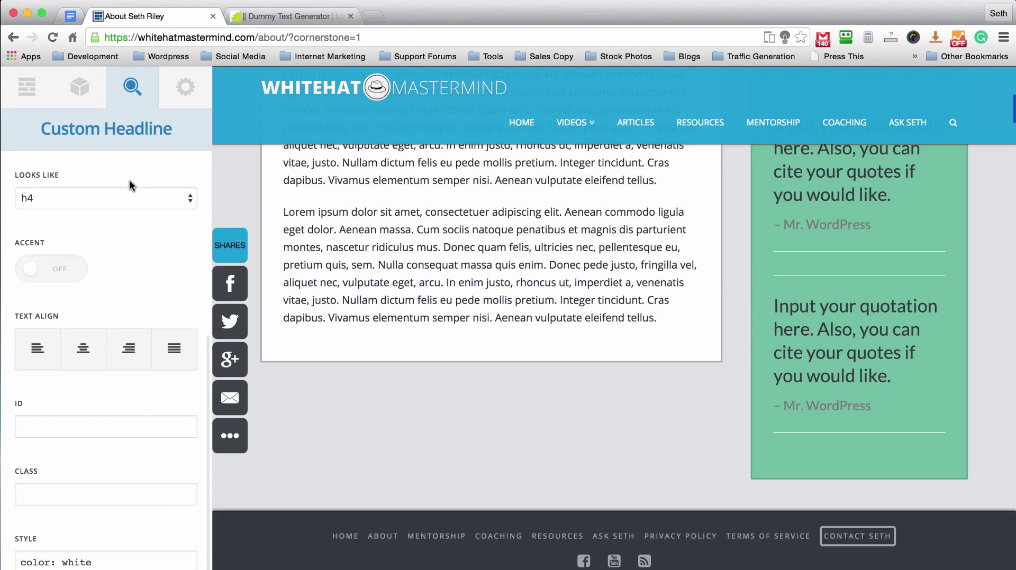
scroll(562, 346, up, 7)
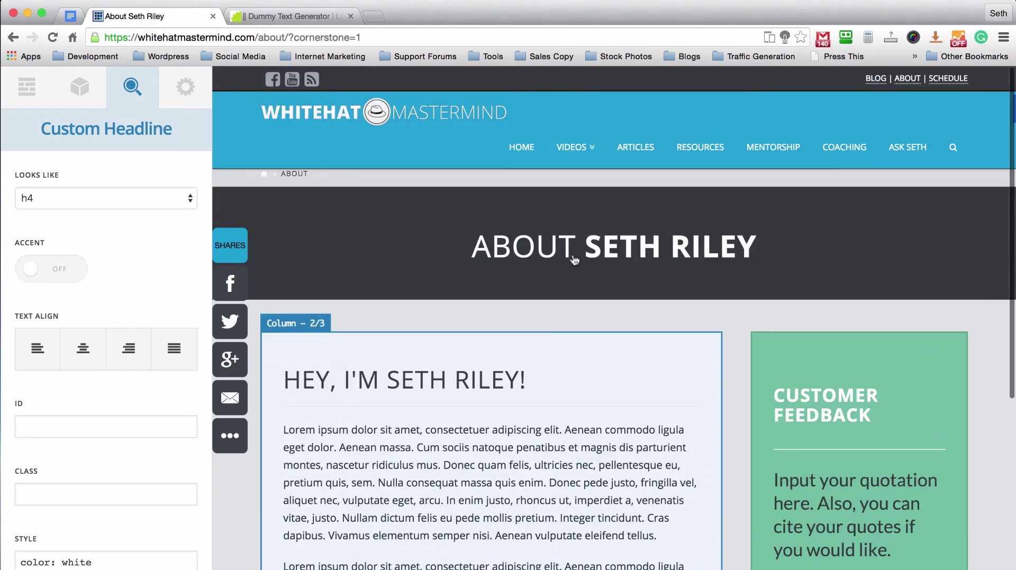
scroll(728, 340, down, 1)
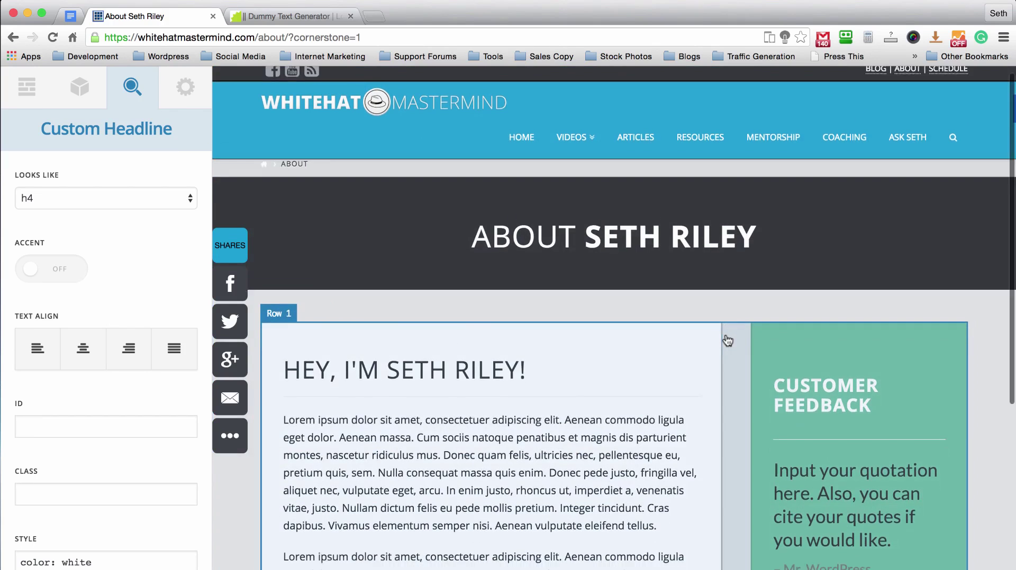
scroll(727, 341, down, 3)
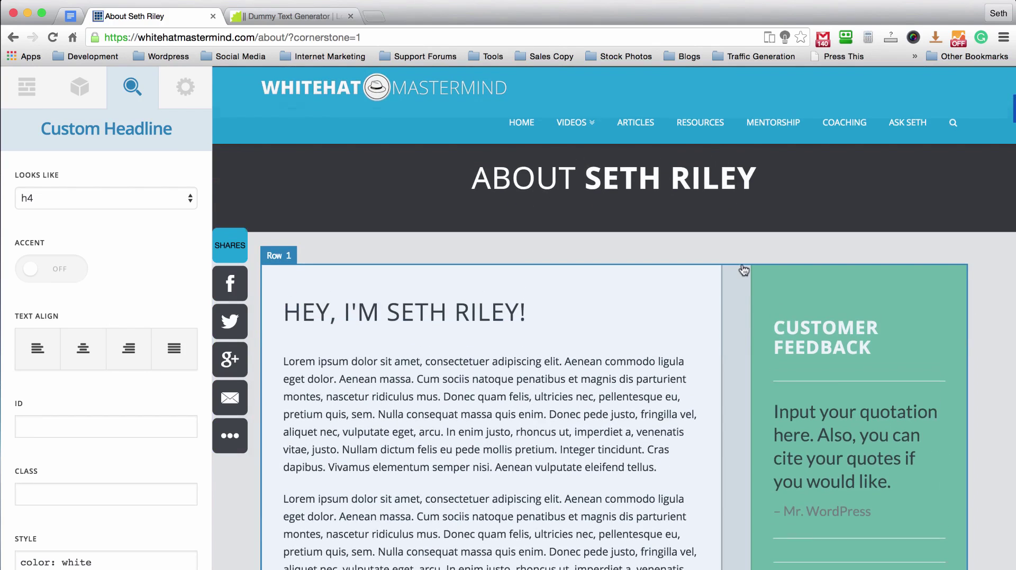
scroll(742, 270, up, 3)
scroll(610, 242, down, 8)
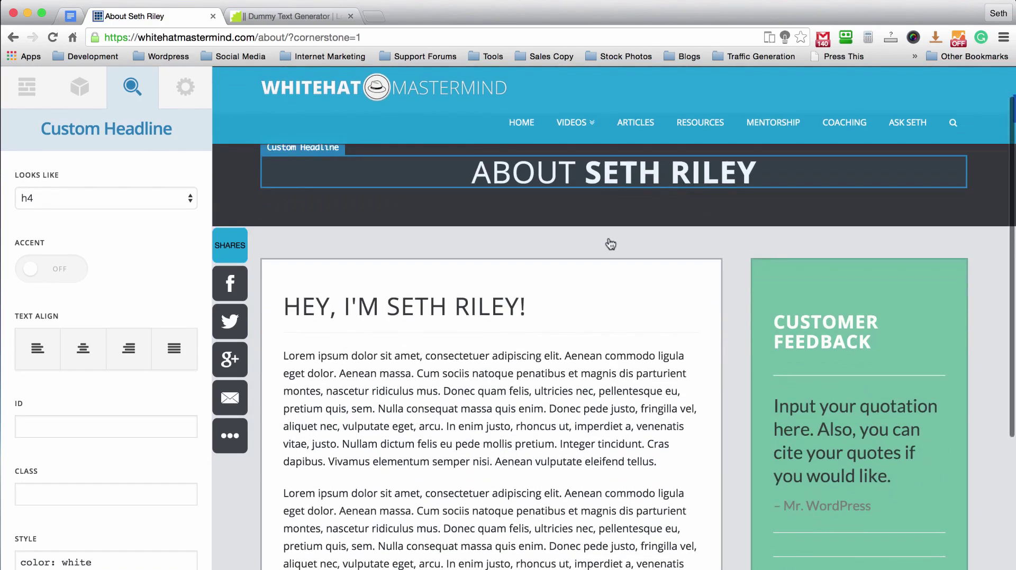
scroll(610, 242, down, 7)
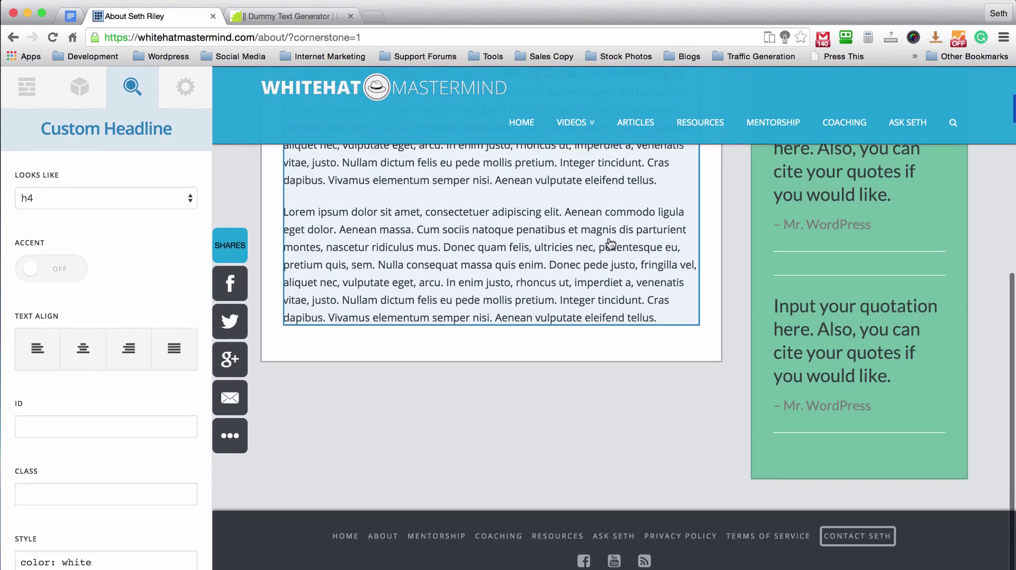
scroll(610, 243, up, 15)
scroll(610, 243, down, 8)
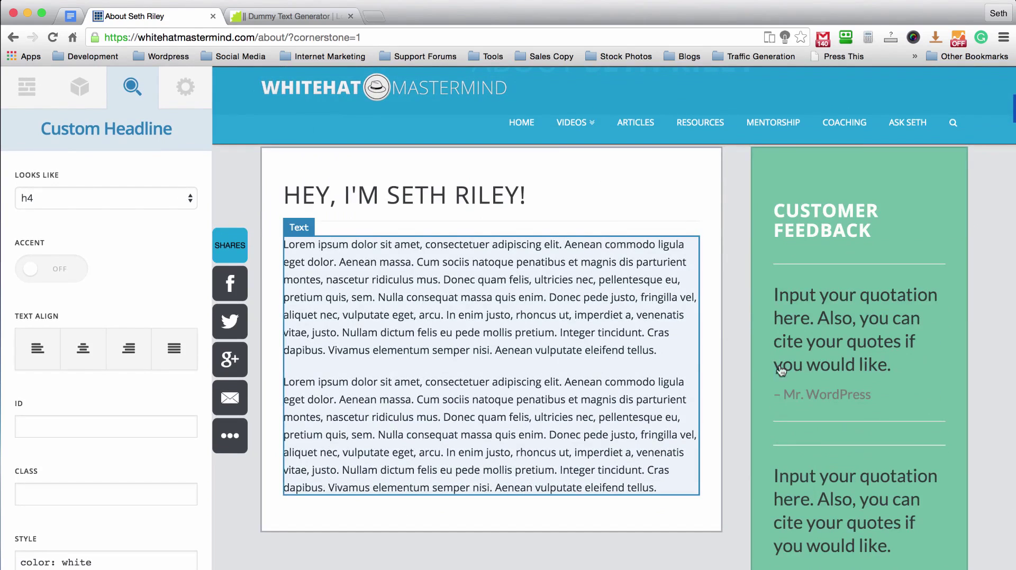
- Turn the first blockquote's quotation text white by adding the inline style color: white
click(832, 398)
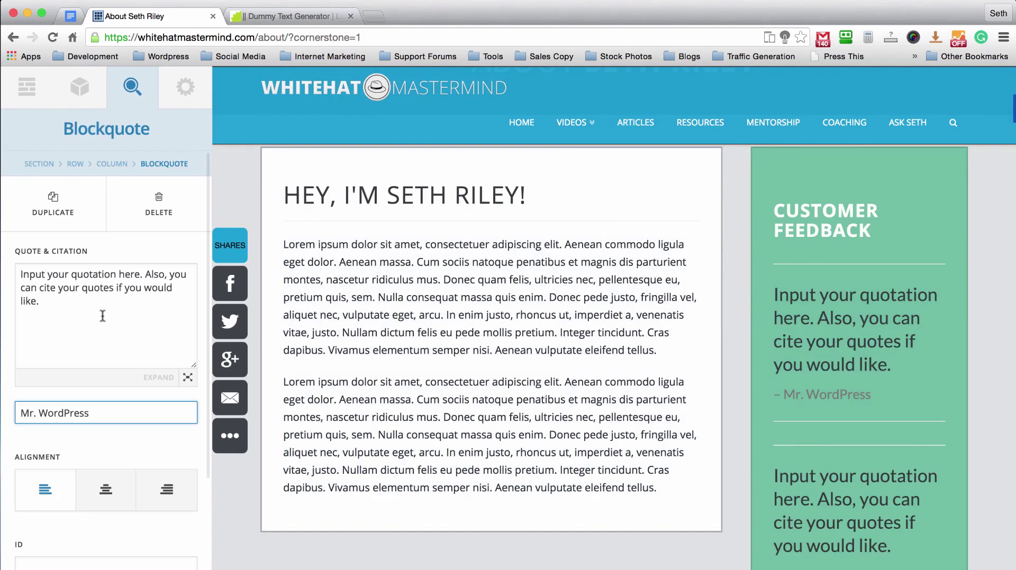
scroll(102, 316, down, 5)
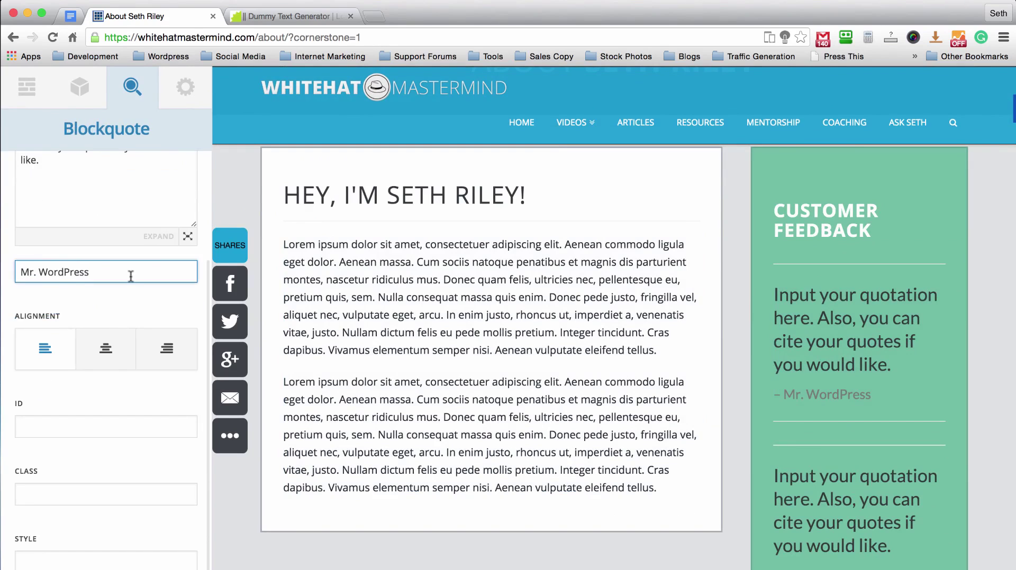
scroll(123, 364, up, 5)
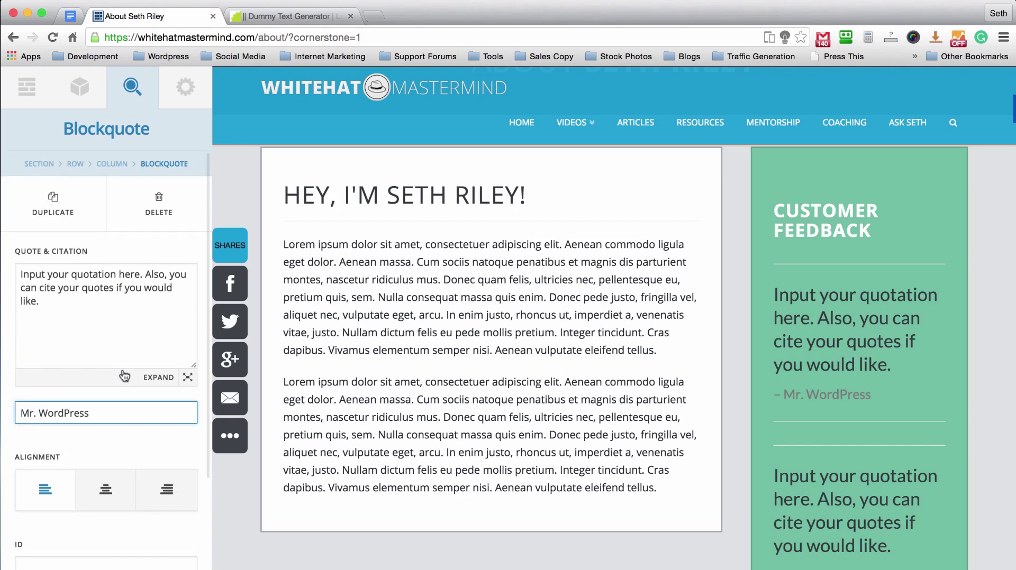
scroll(122, 369, down, 5)
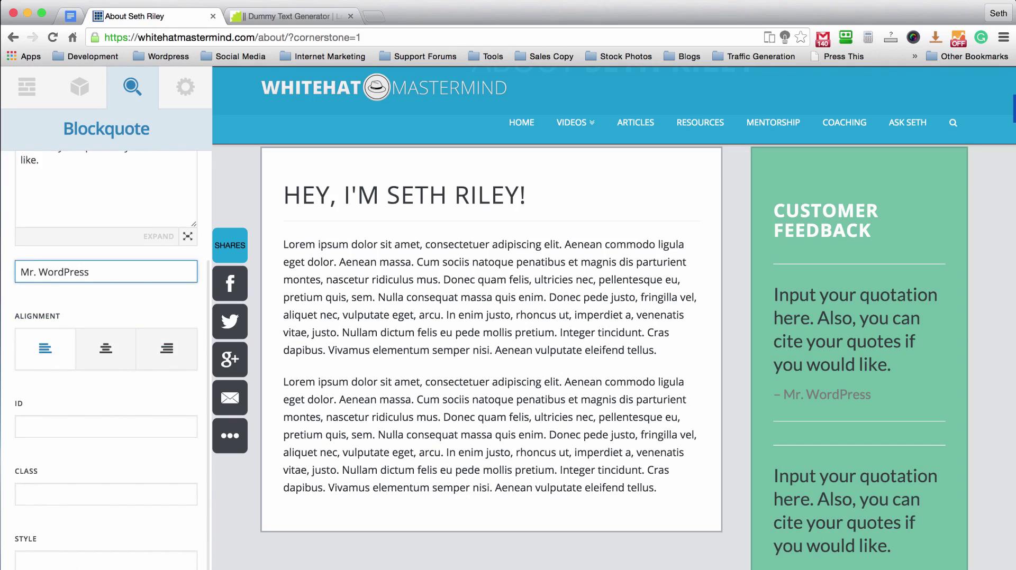
click(77, 564)
text(color: white)
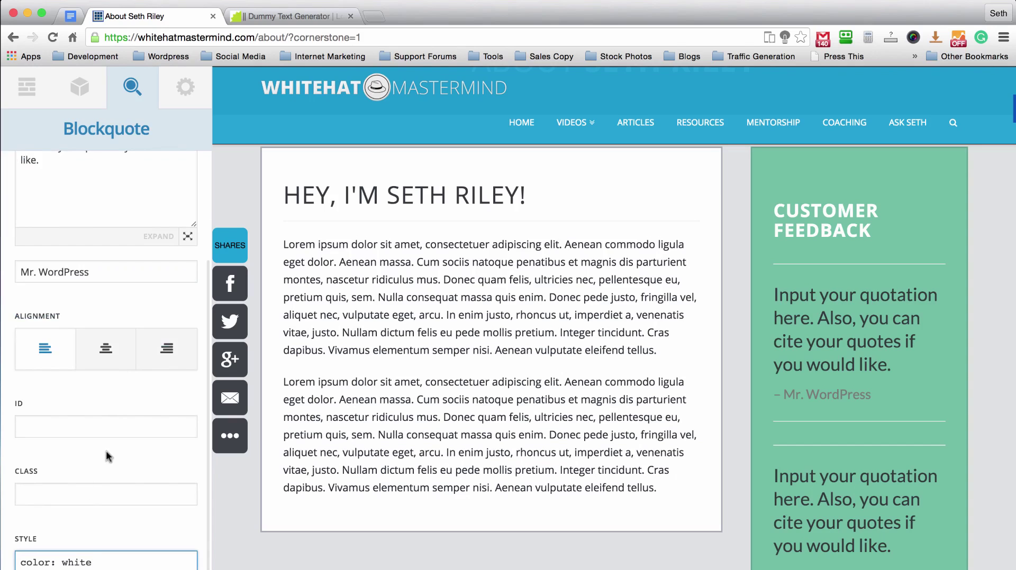
click(107, 452)
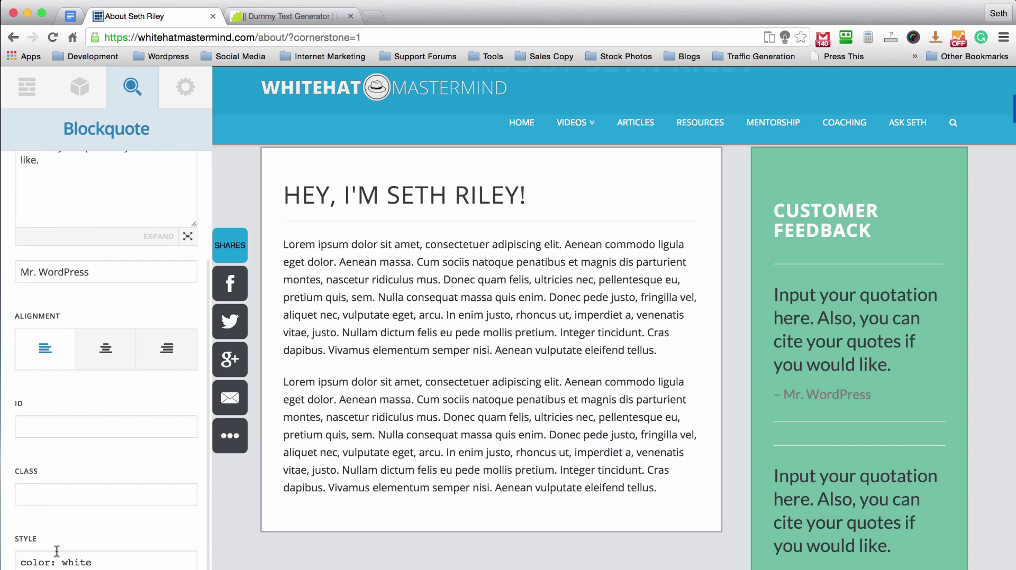
click(108, 563)
click(108, 472)
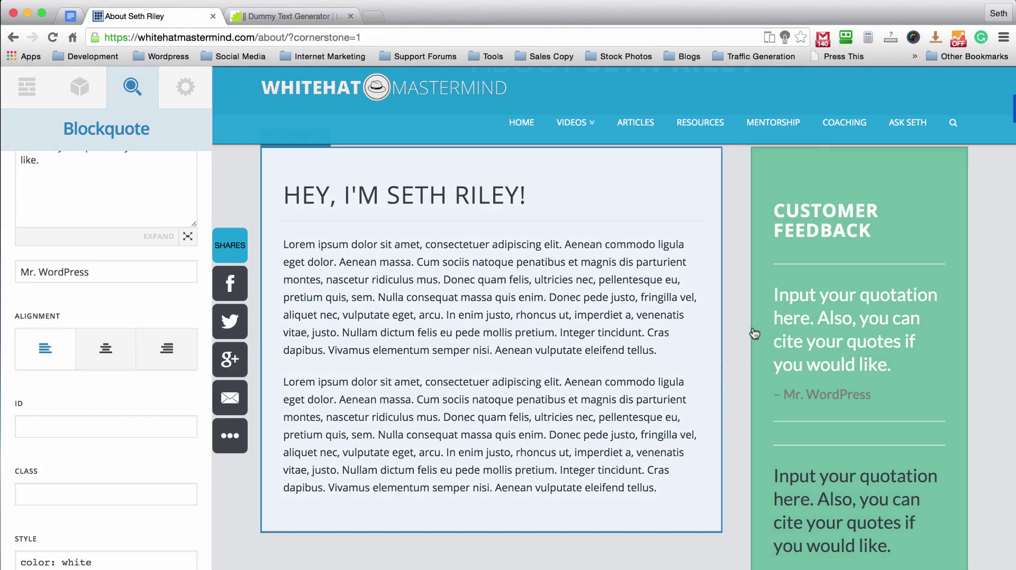
- Turn the second blockquote's quotation text white by adding the inline style color: white
scroll(755, 333, down, 3)
click(823, 396)
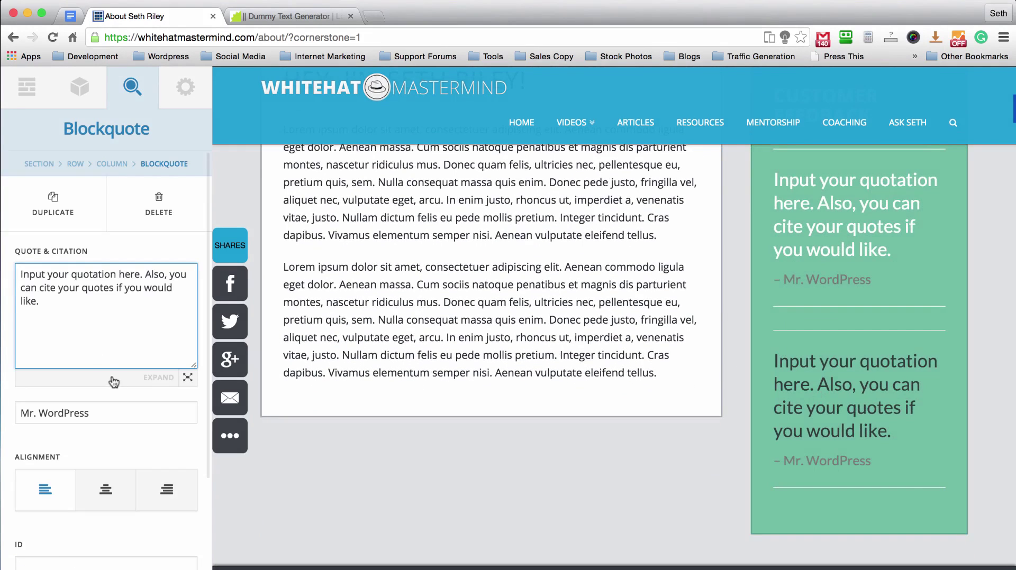
scroll(63, 442, down, 3)
click(67, 559)
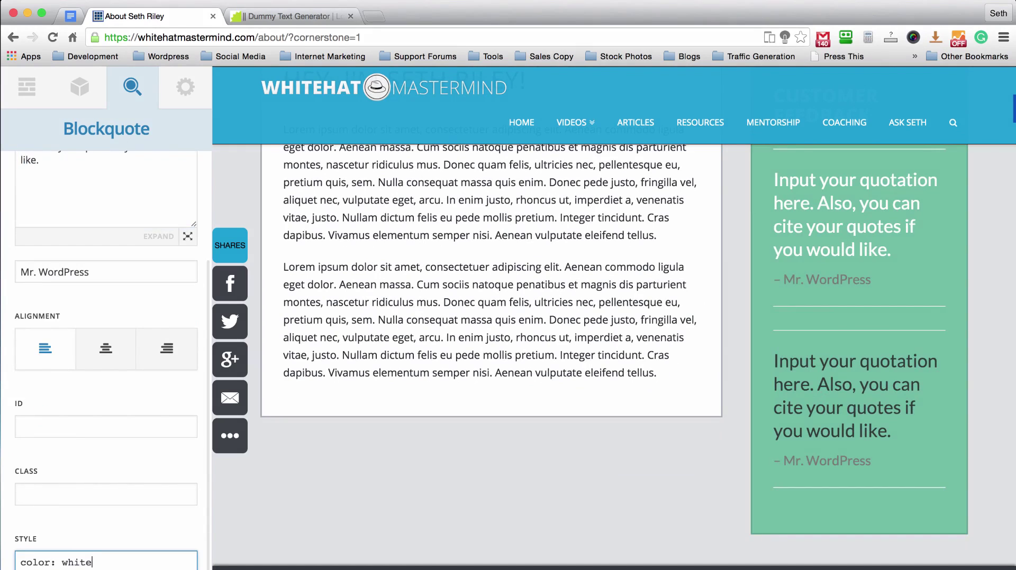
click(80, 517)
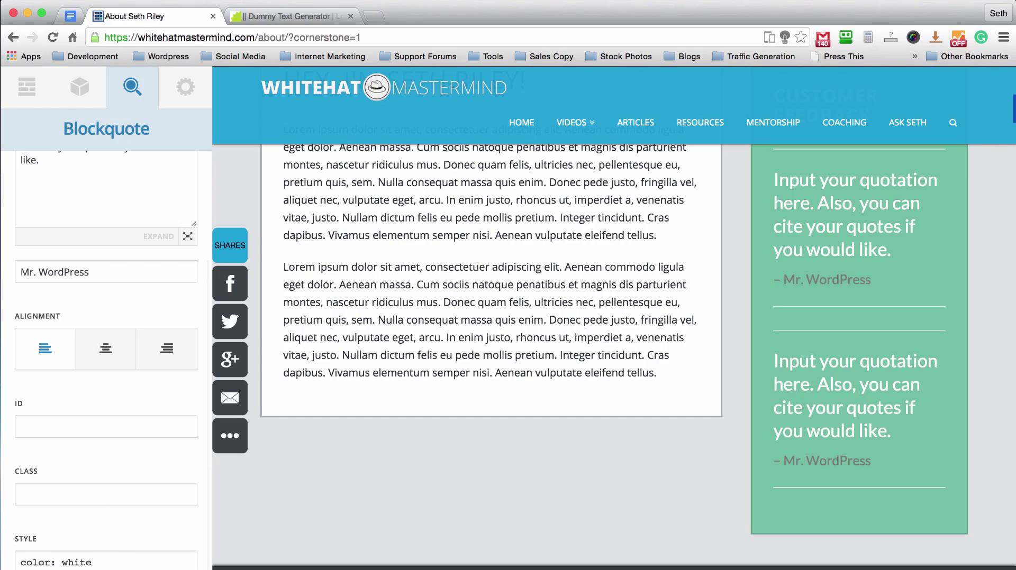
- Try the light turquoise #6FECE4 from ColorBot's recent colors as the second blockquote's inline text color
click(637, 568)
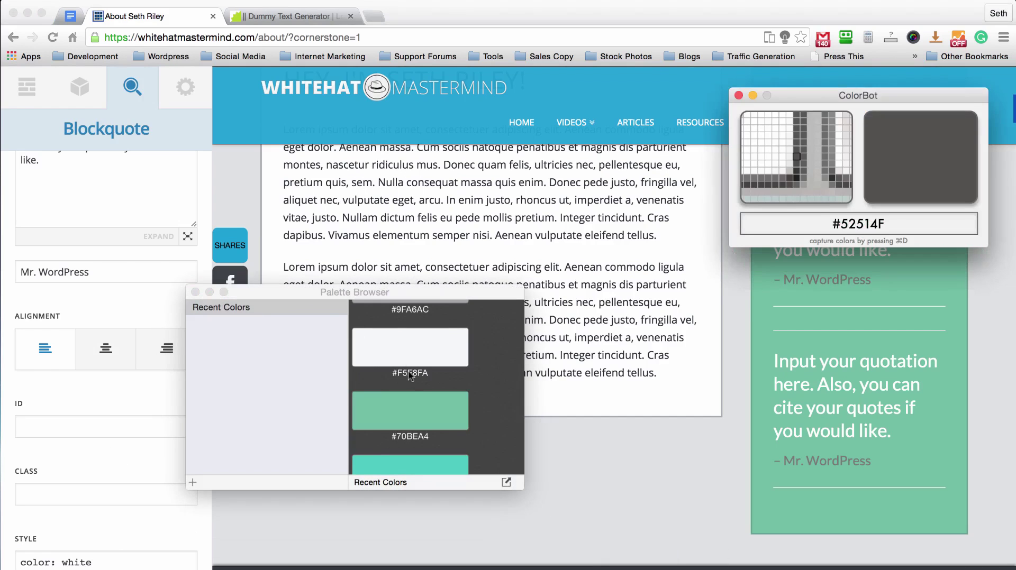
scroll(412, 421, down, 2)
scroll(411, 421, down, 1)
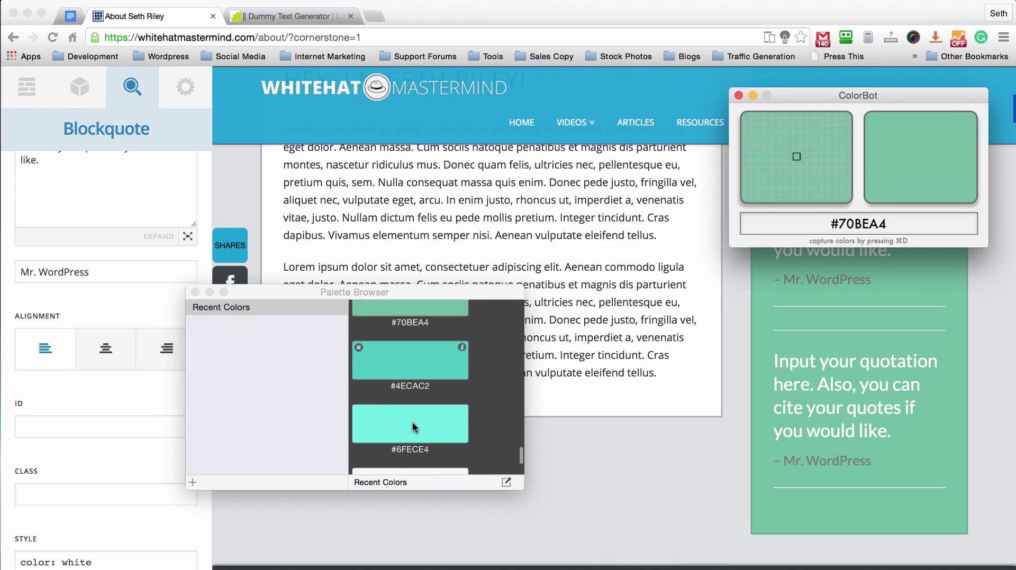
click(408, 411)
click(105, 401)
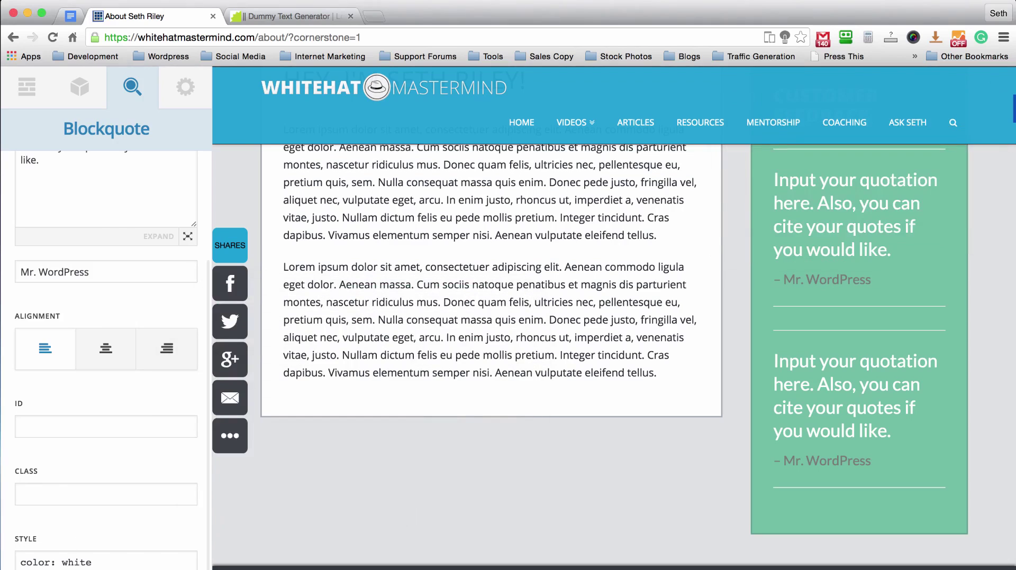
double_click(78, 564)
key(super+v)
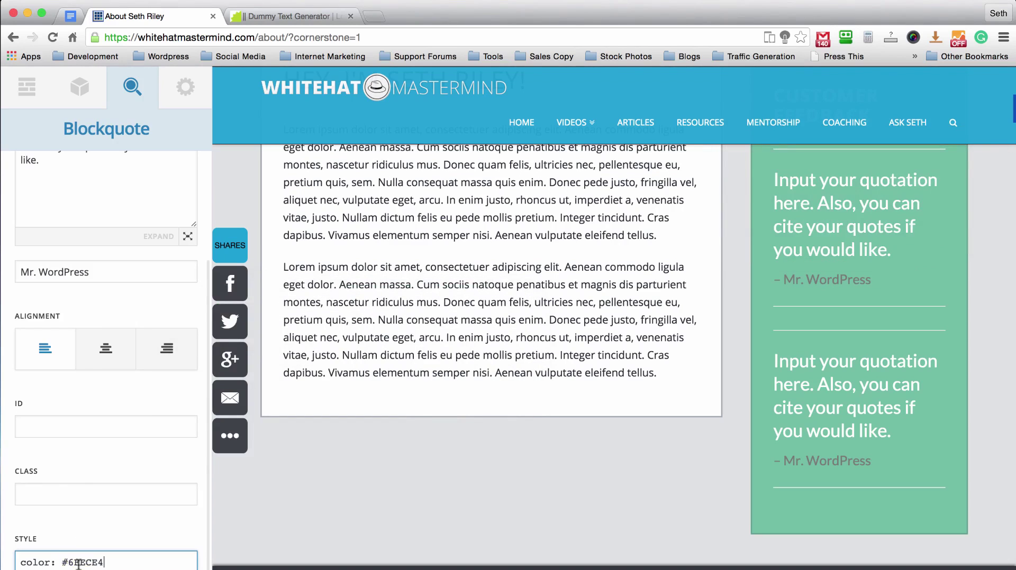
click(102, 466)
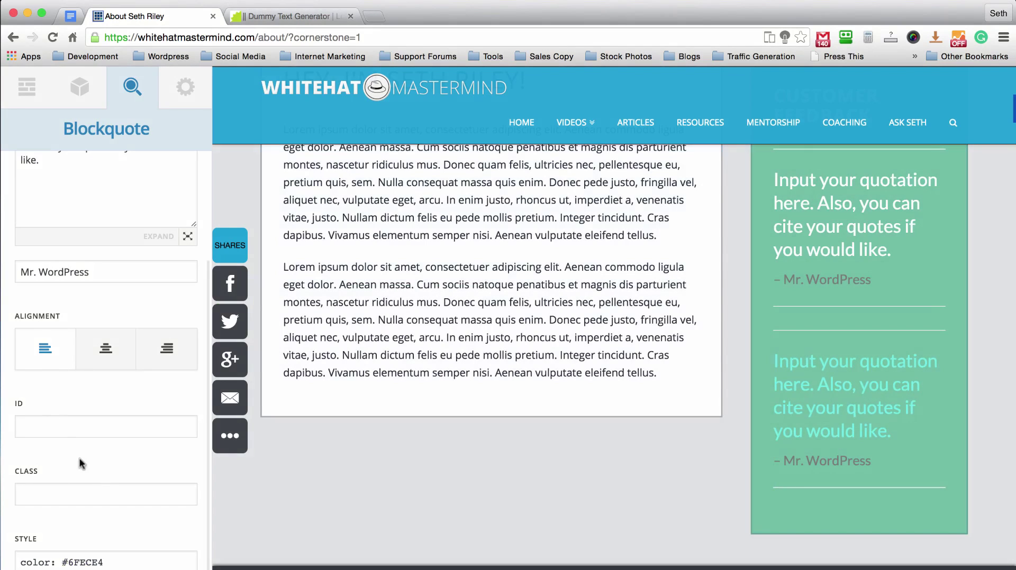
- Replace the turquoise value in the second blockquote's inline style with white
drag(105, 562, 55, 562)
key(BackSpace)
text(white)
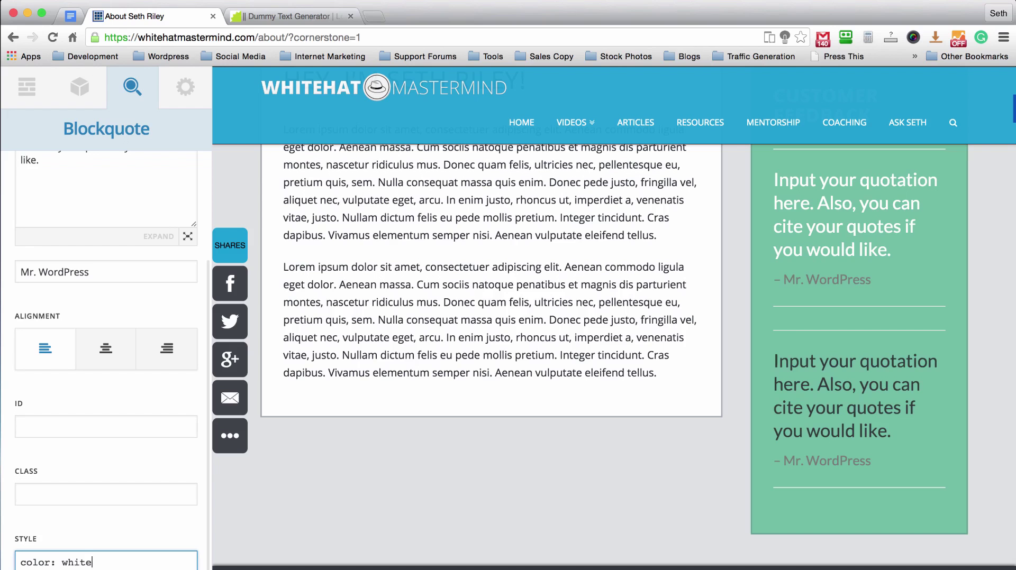
click(93, 403)
- Review the About page from headline to sidebar and collapse the editor panel to preview it at full width
scroll(515, 547, up, 6)
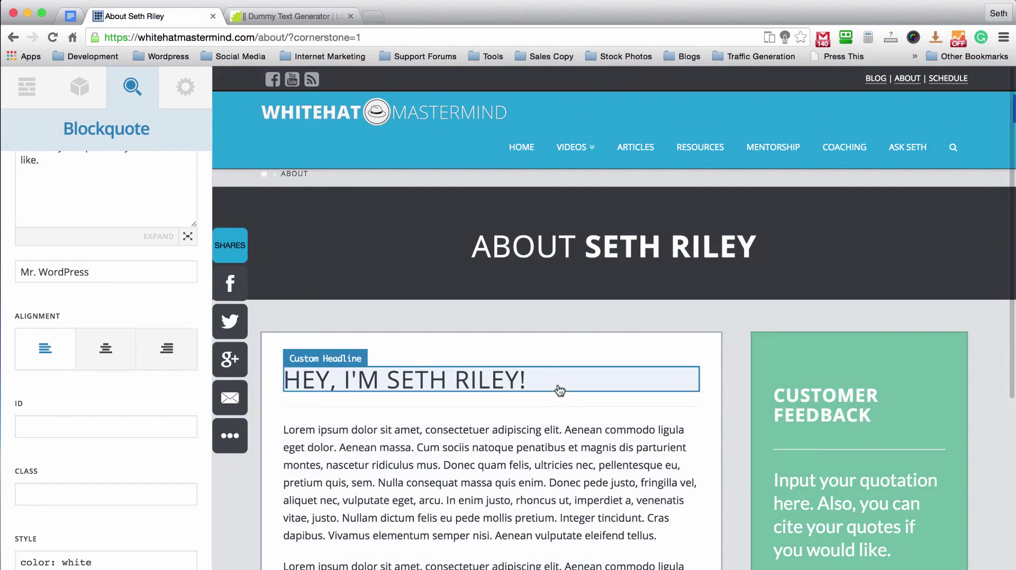
scroll(601, 277, down, 6)
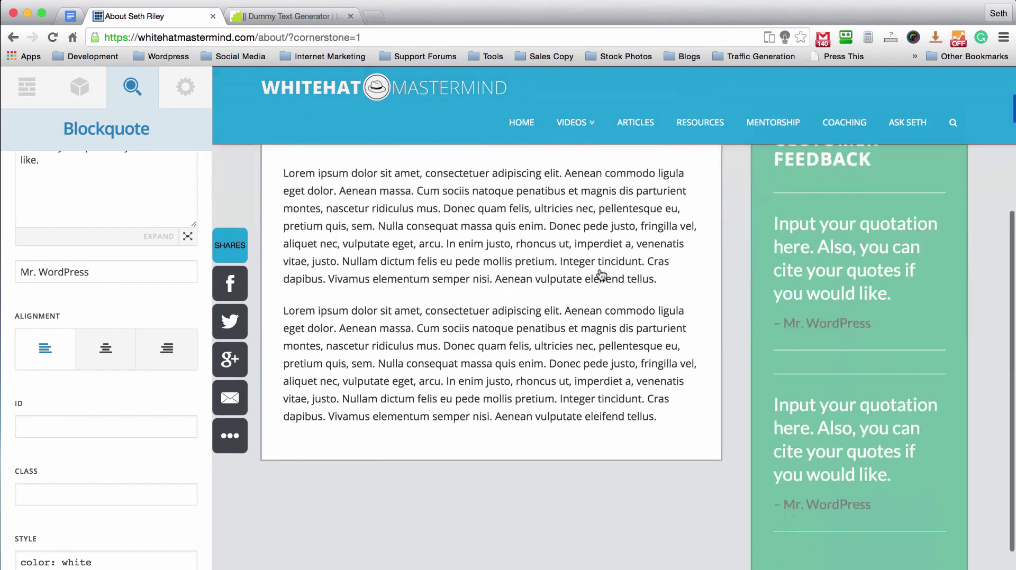
scroll(431, 415, up, 6)
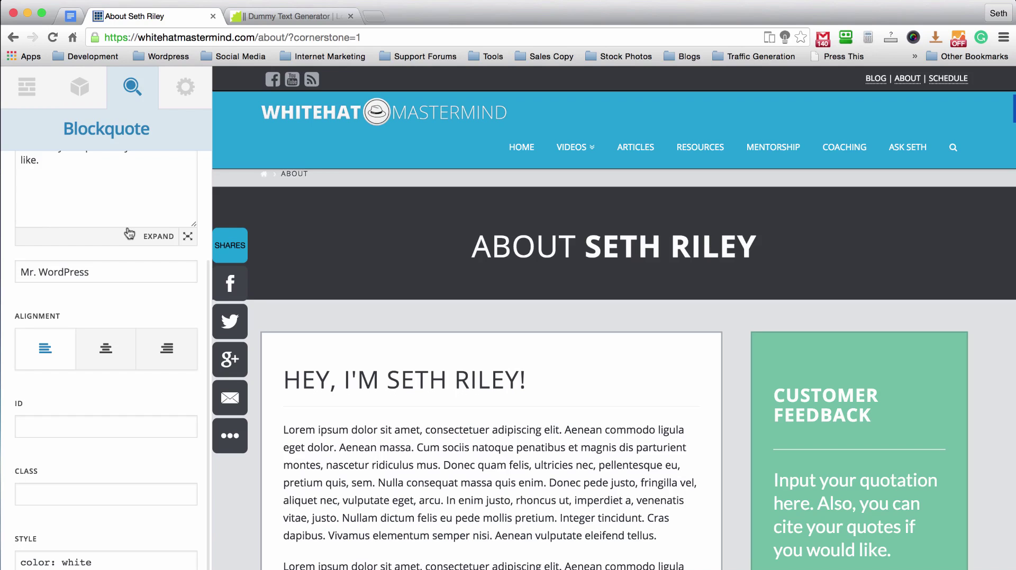
click(208, 370)
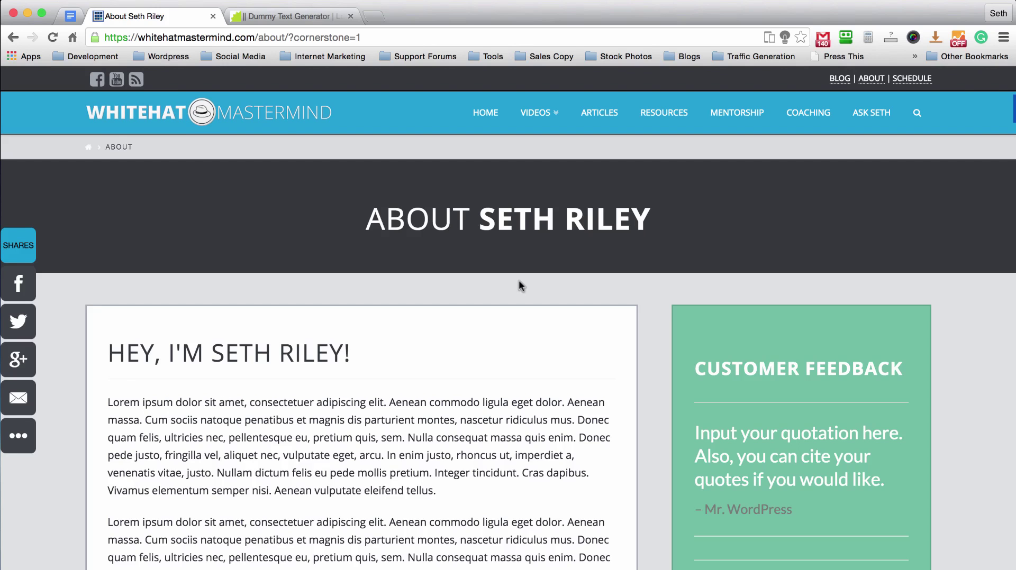
- Examine the full-width About page preview from the dark headline section to the footer, comparing the bio column with the green feedback sidebar
scroll(518, 281, down, 10)
scroll(519, 280, up, 10)
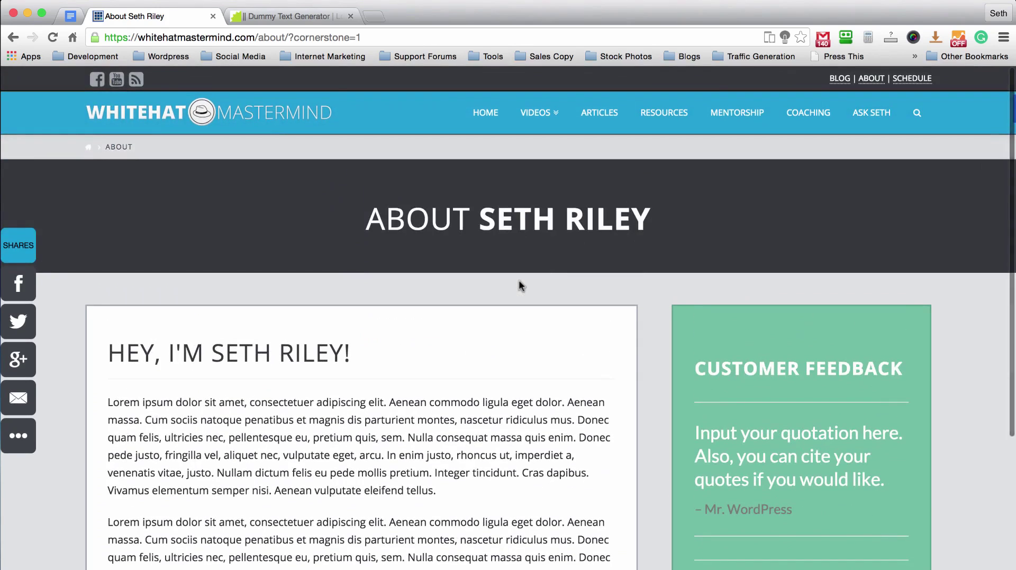
scroll(655, 308, down, 10)
scroll(655, 308, up, 10)
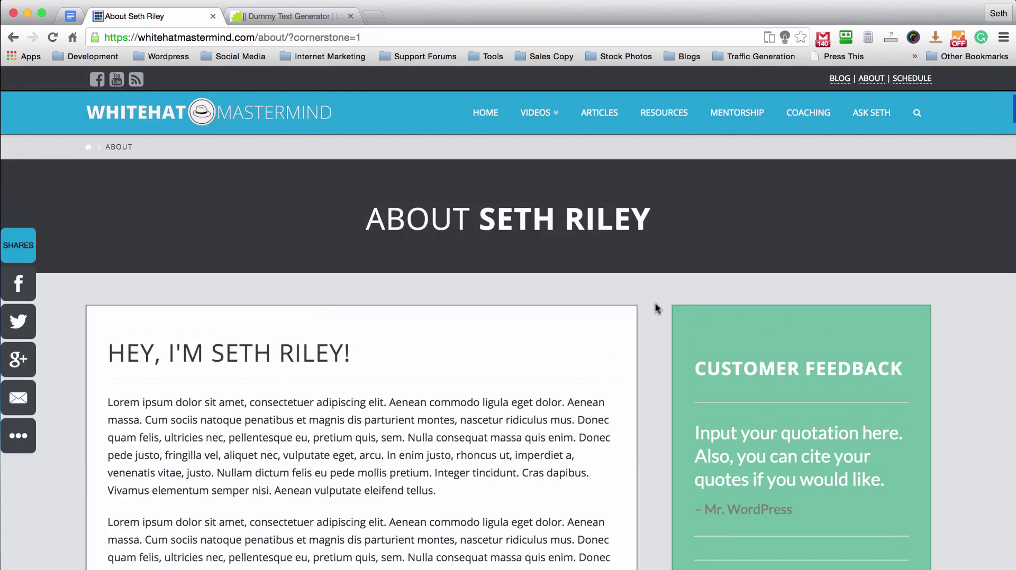
scroll(655, 305, down, 10)
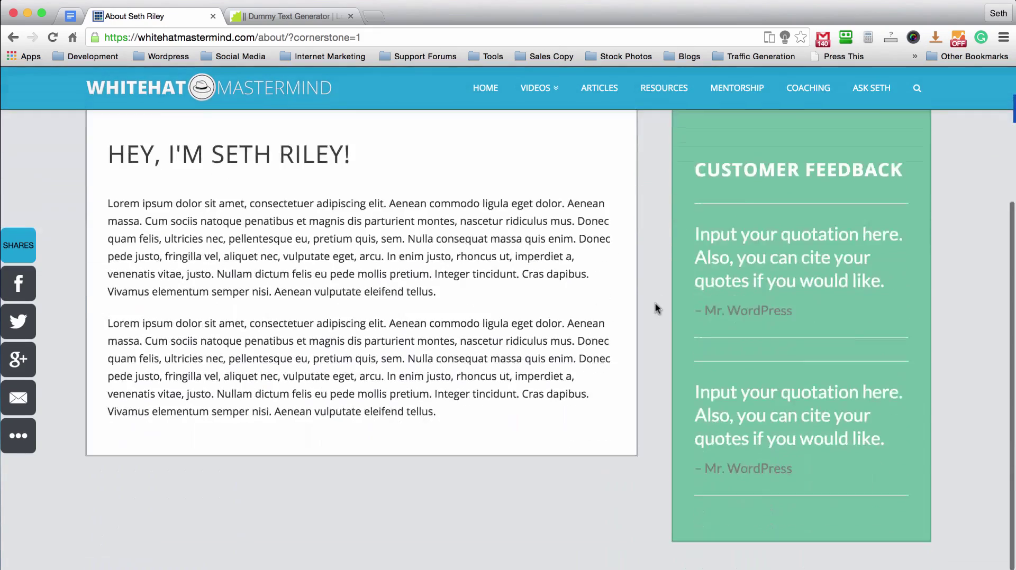
scroll(655, 304, up, 10)
scroll(656, 306, down, 10)
scroll(656, 307, up, 10)
scroll(655, 307, down, 10)
scroll(655, 307, up, 10)
scroll(655, 308, down, 1)
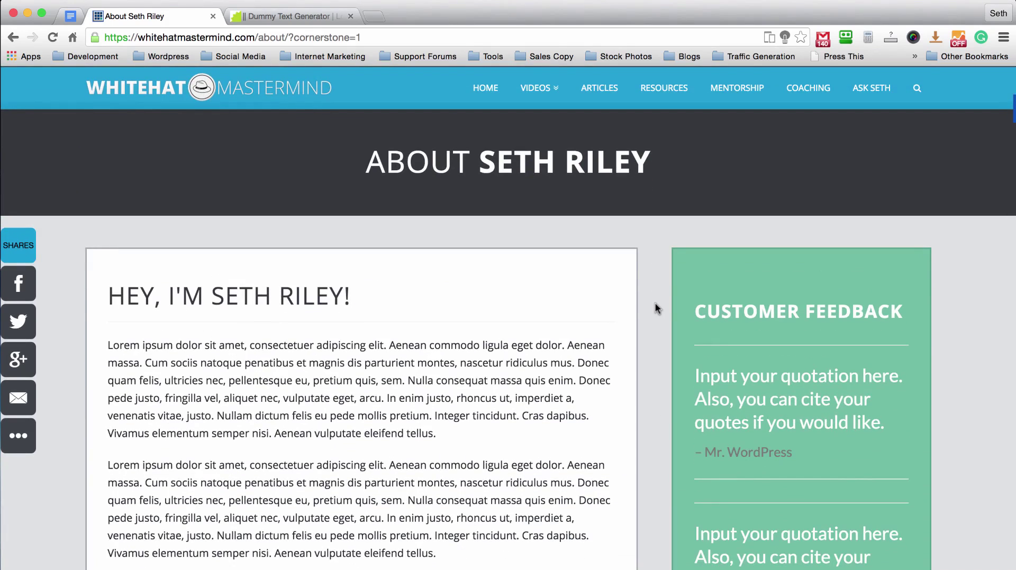
scroll(655, 307, down, 10)
scroll(655, 307, up, 10)
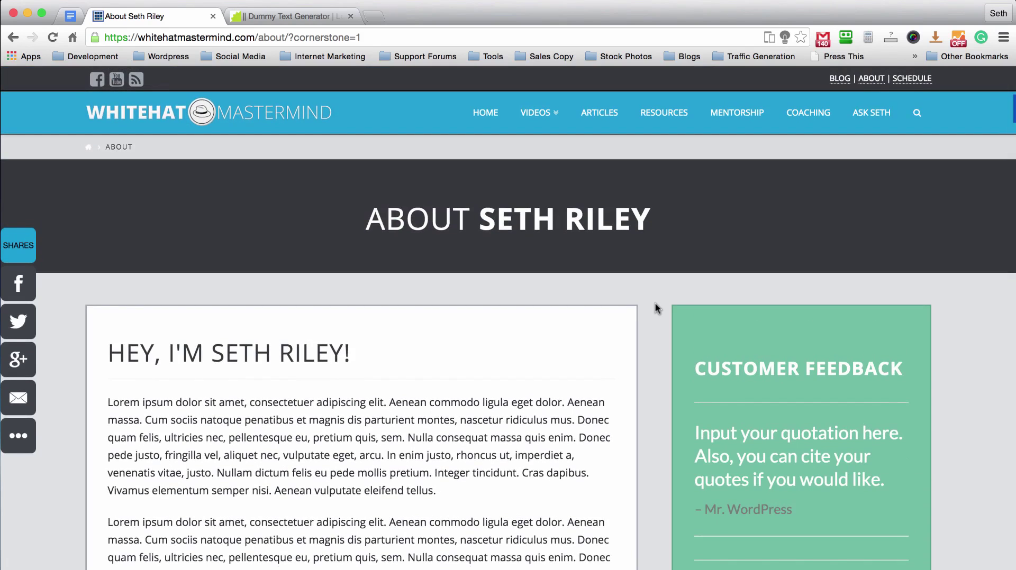
scroll(654, 304, down, 4)
scroll(655, 309, up, 3)
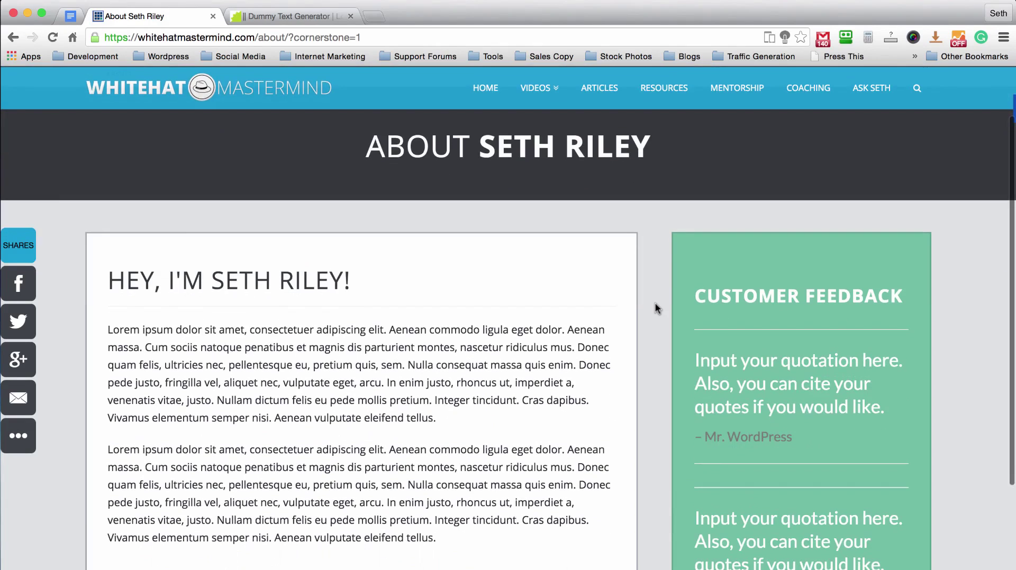
scroll(655, 306, down, 1)
scroll(655, 306, up, 3)
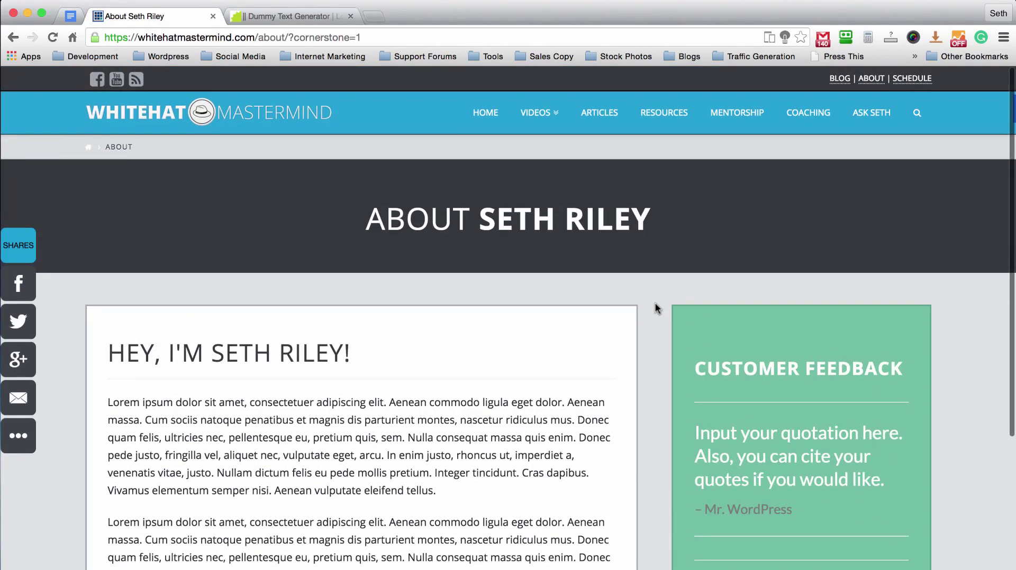
scroll(655, 305, down, 5)
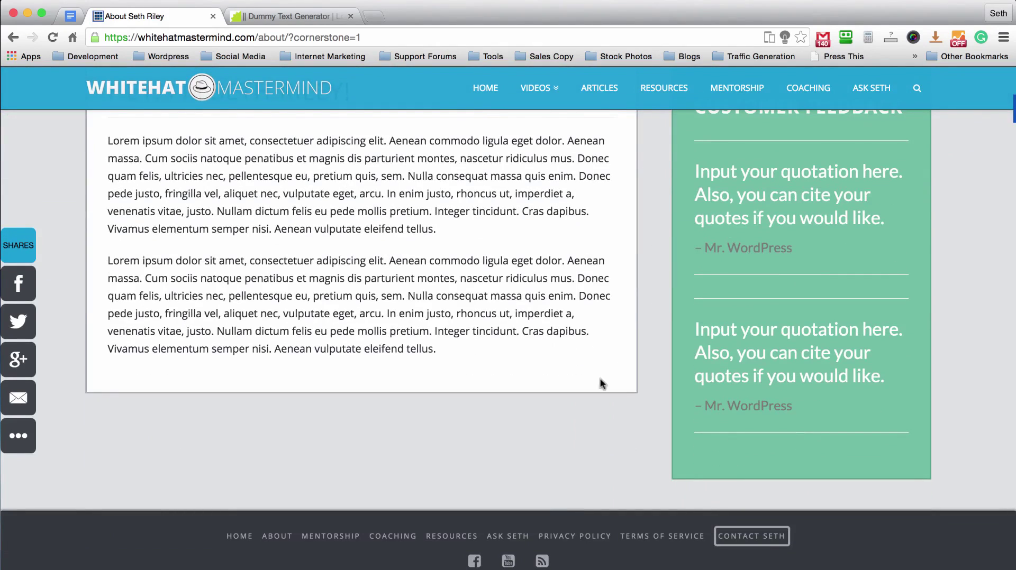
scroll(650, 278, up, 5)
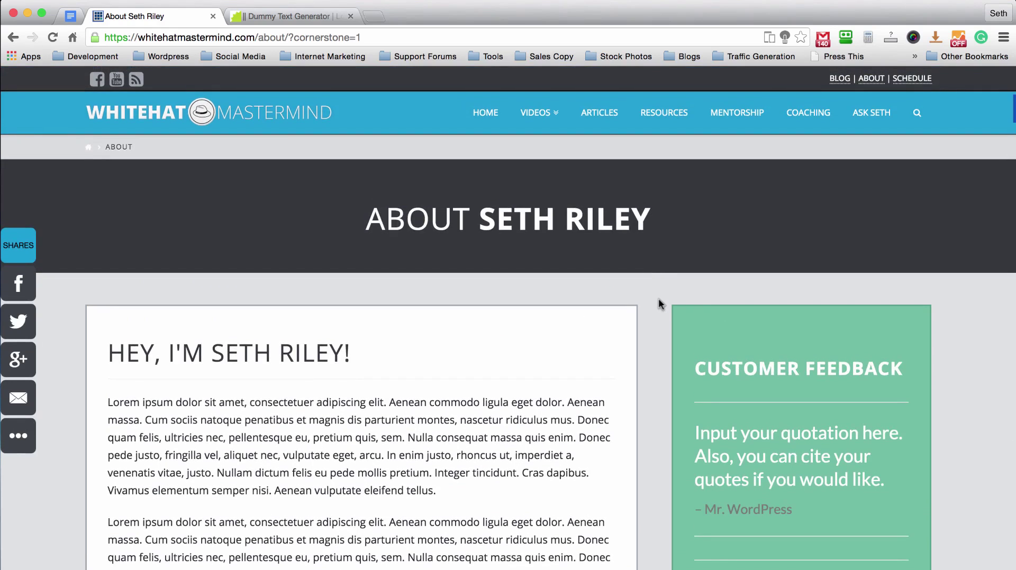
scroll(658, 298, down, 3)
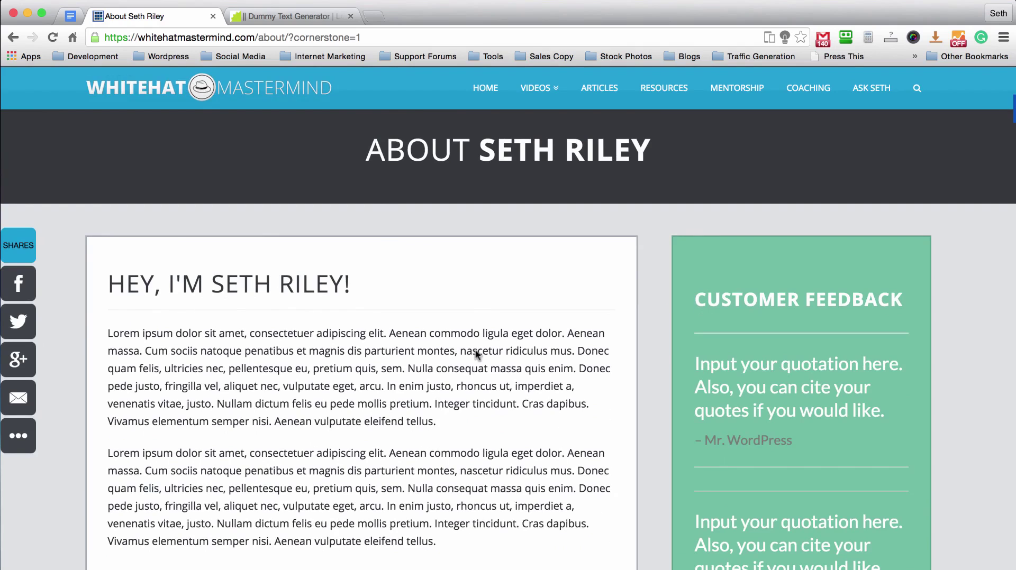
scroll(655, 239, down, 3)
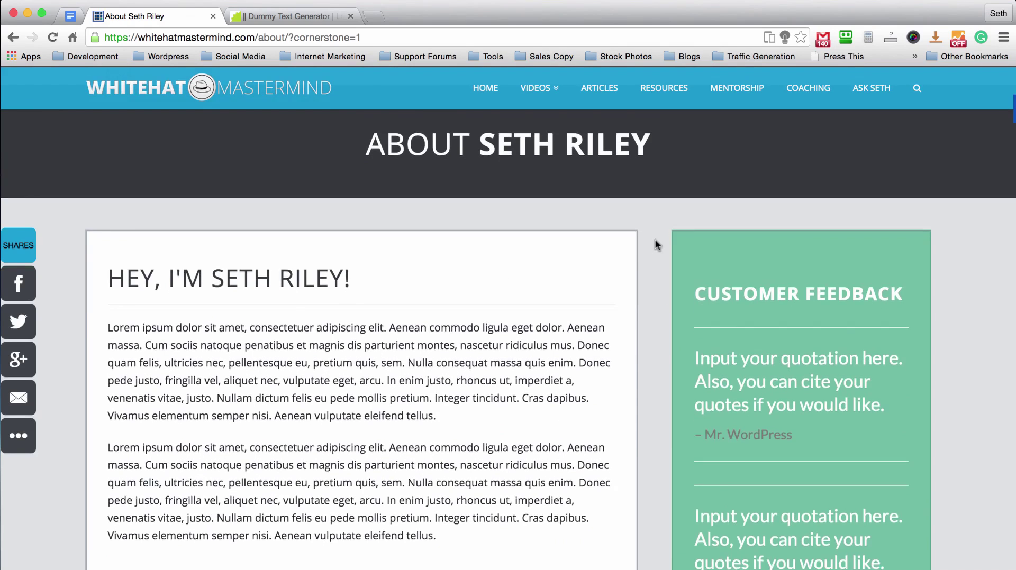
scroll(655, 239, up, 5)
scroll(655, 239, down, 10)
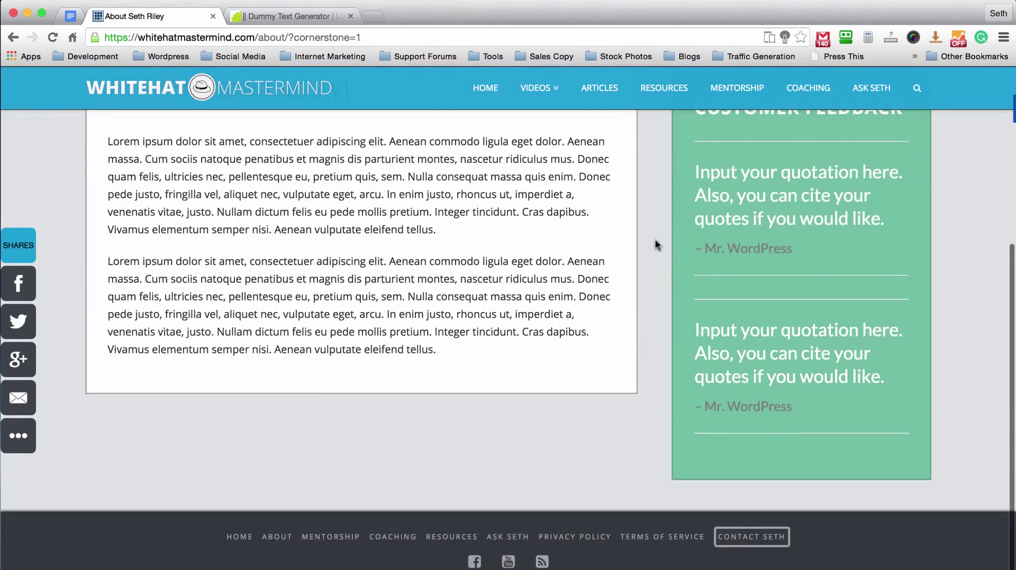
scroll(655, 245, up, 15)
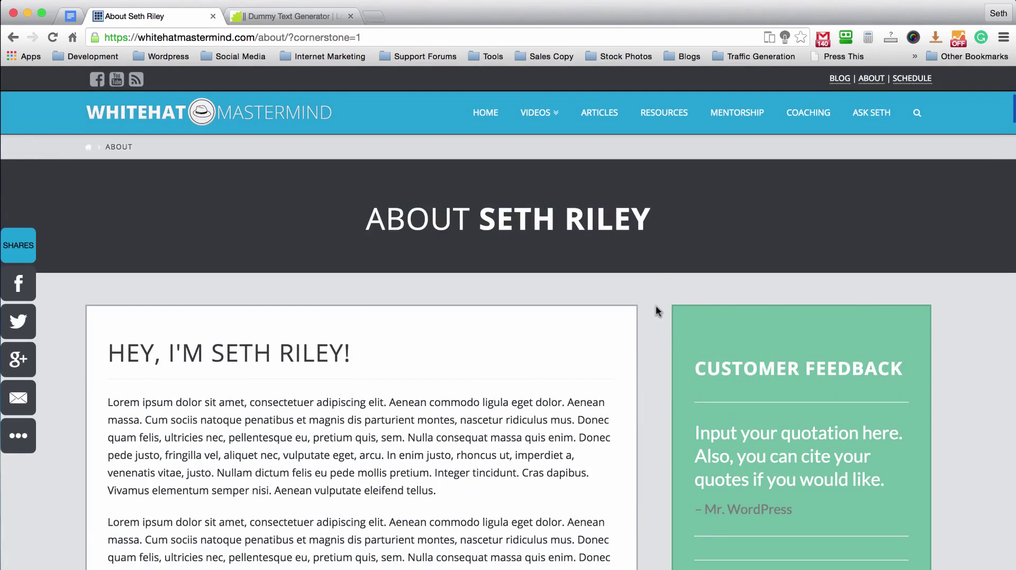
scroll(655, 305, down, 1)
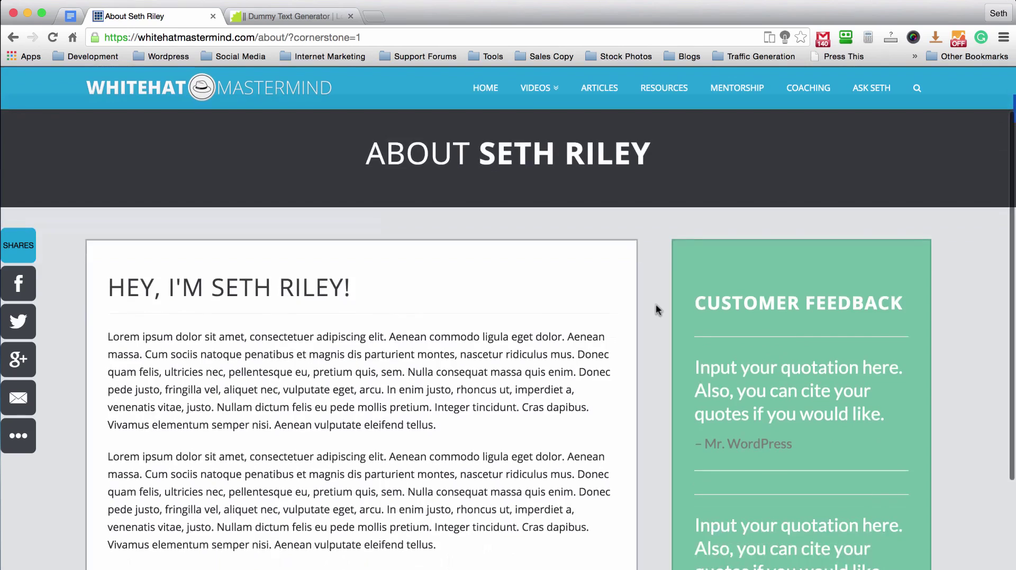
scroll(655, 305, up, 2)
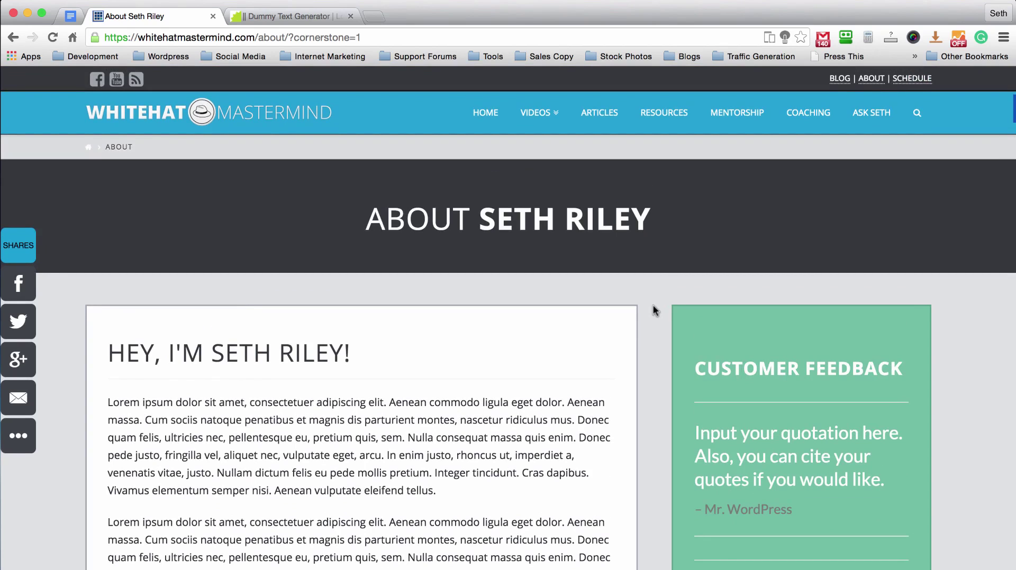
scroll(653, 305, down, 3)
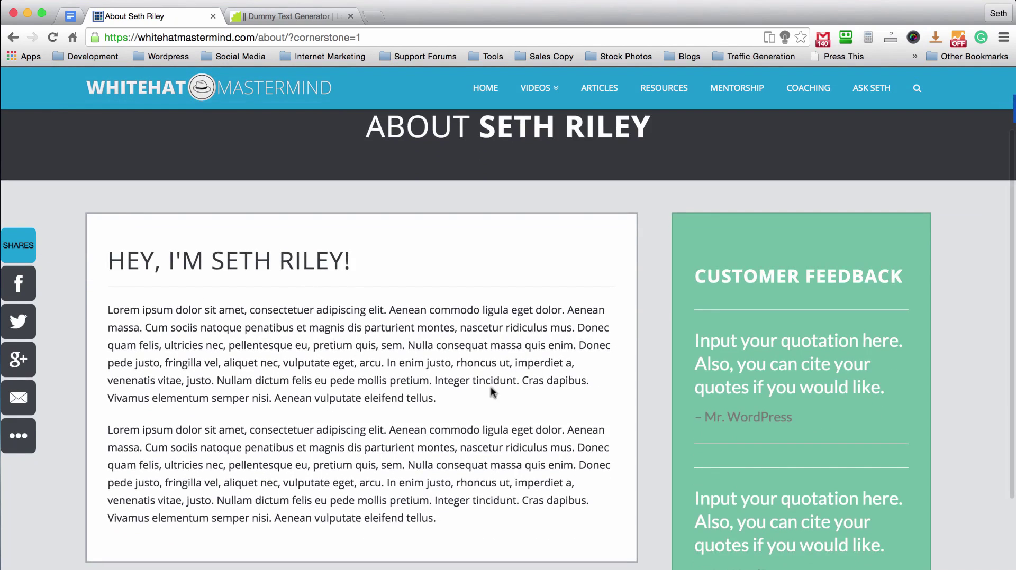
mouse_move(444, 400)
mouse_down()
mouse_move(141, 329)
mouse_move(329, 358)
mouse_up()
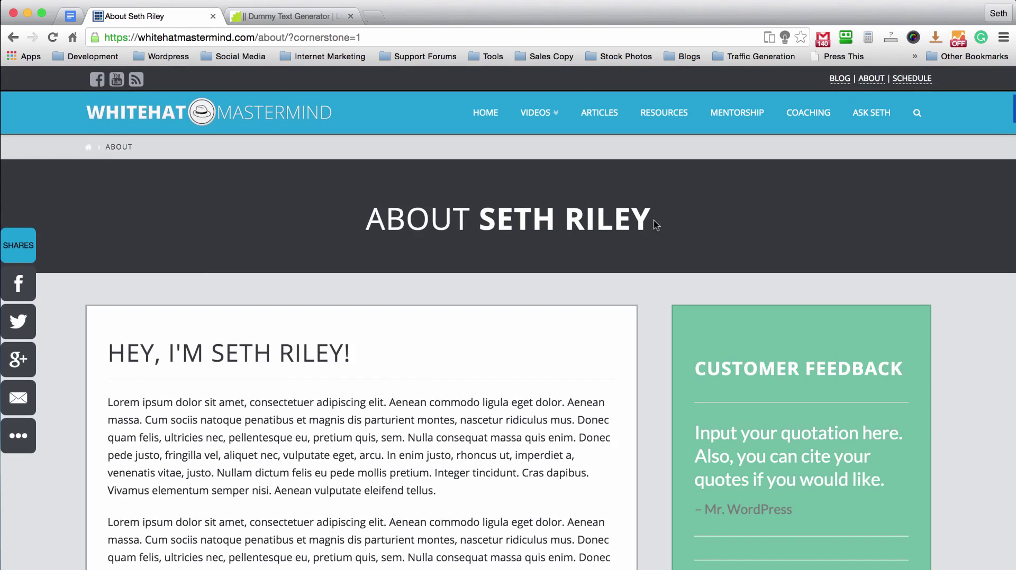
scroll(656, 224, down, 1)
scroll(652, 309, down, 5)
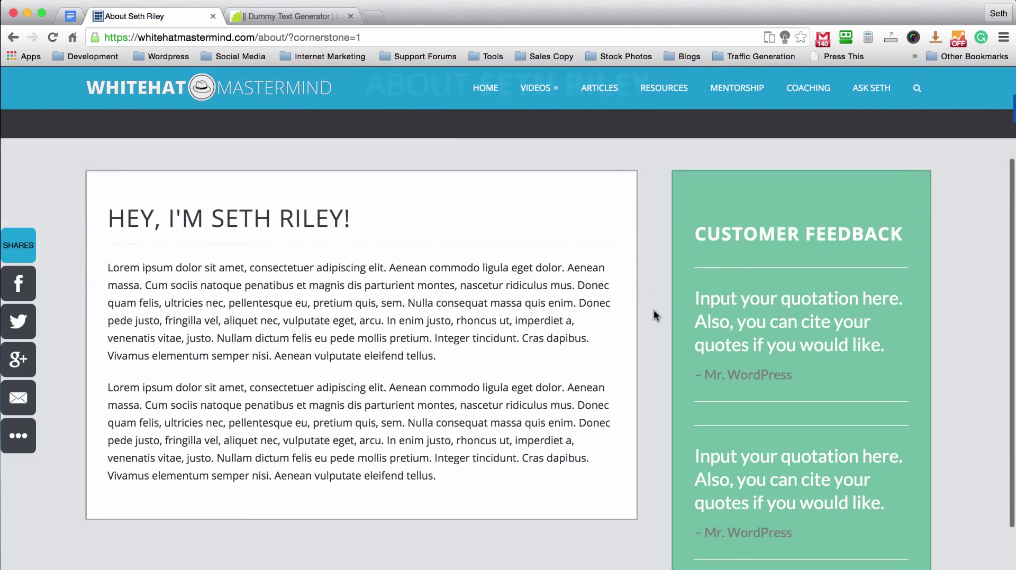
scroll(653, 316, up, 5)
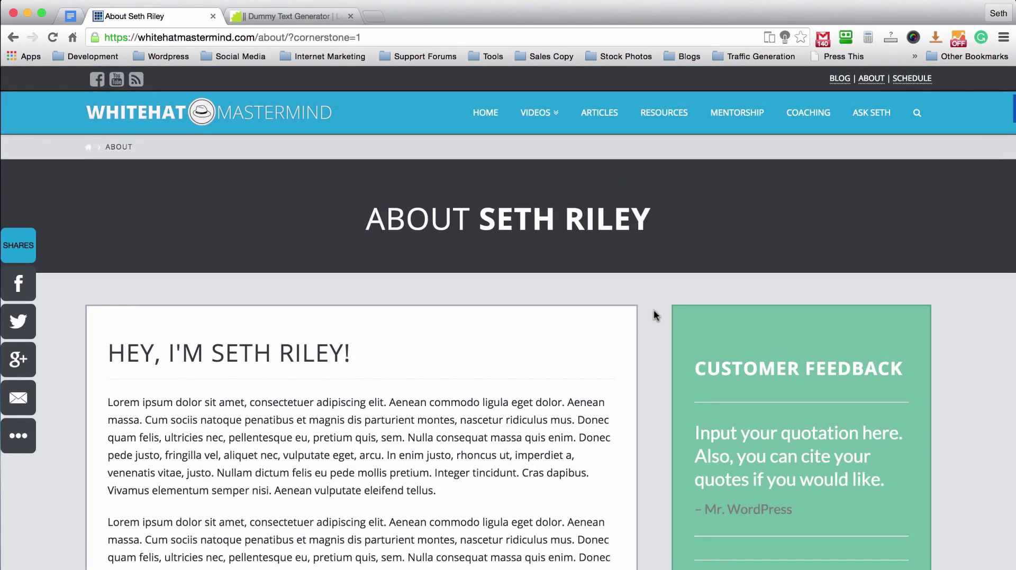
scroll(653, 311, down, 4)
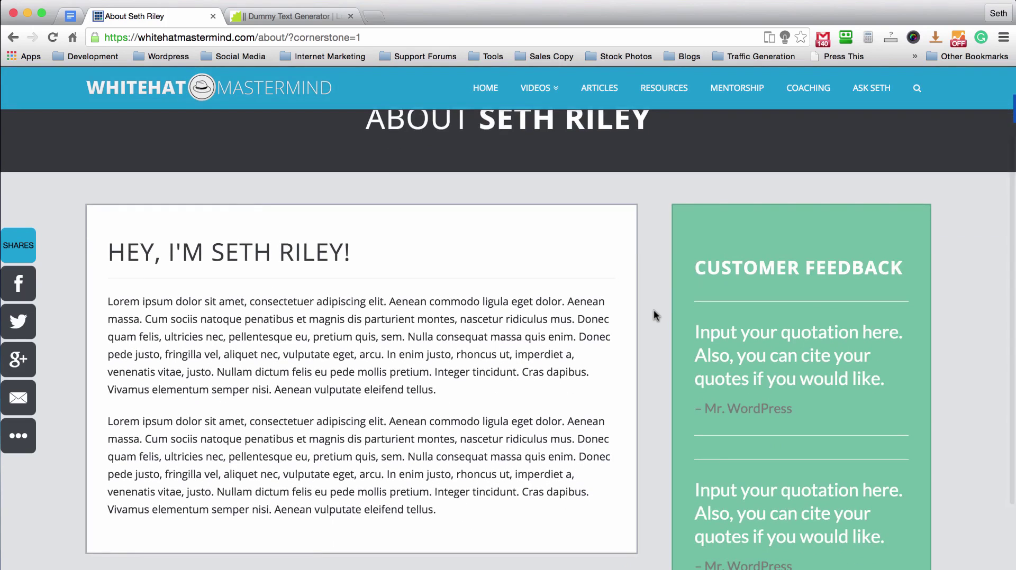
scroll(654, 314, down, 2)
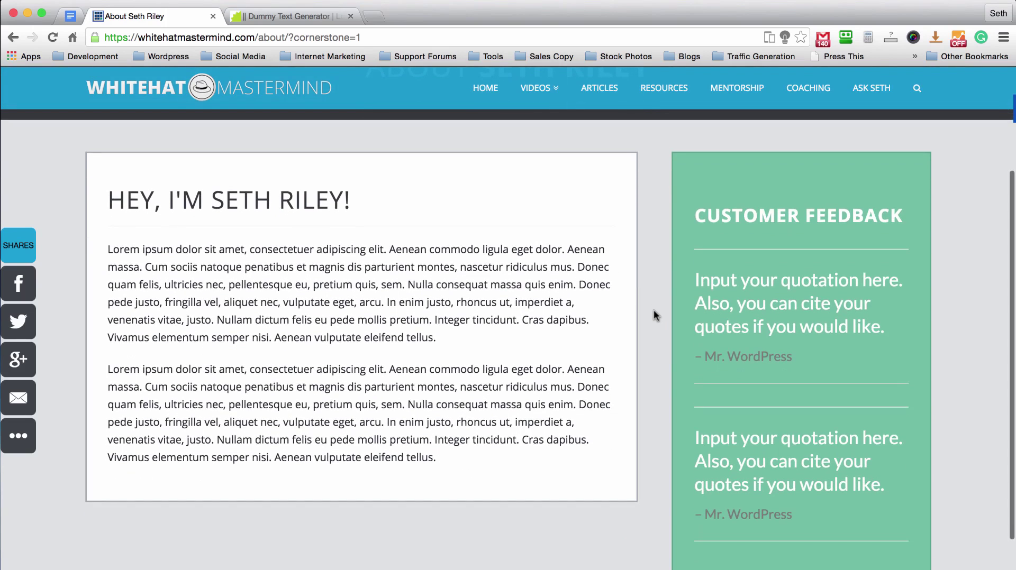
scroll(655, 313, up, 6)
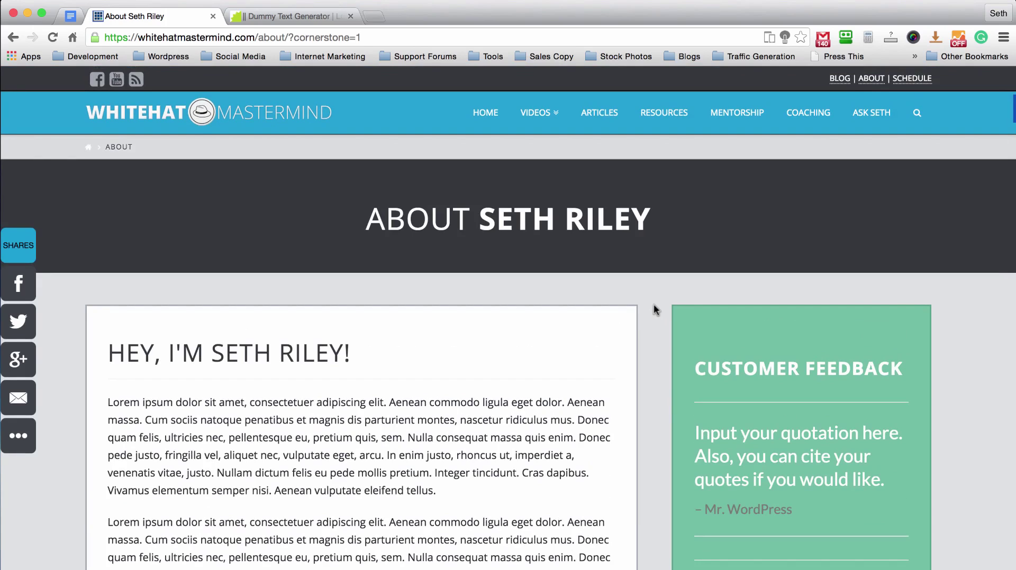
scroll(653, 305, down, 1)
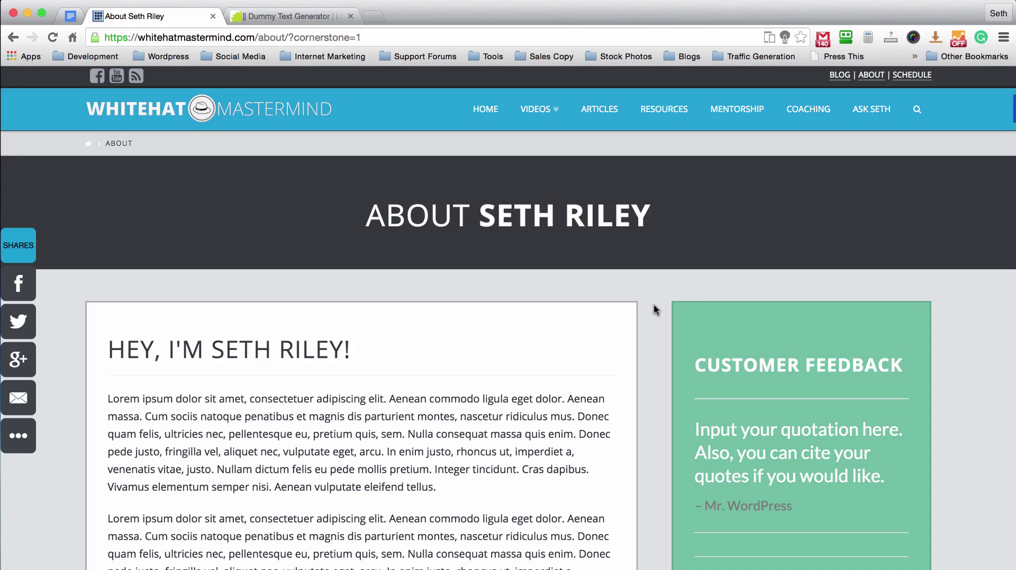
scroll(654, 305, down, 1)
scroll(653, 304, up, 1)
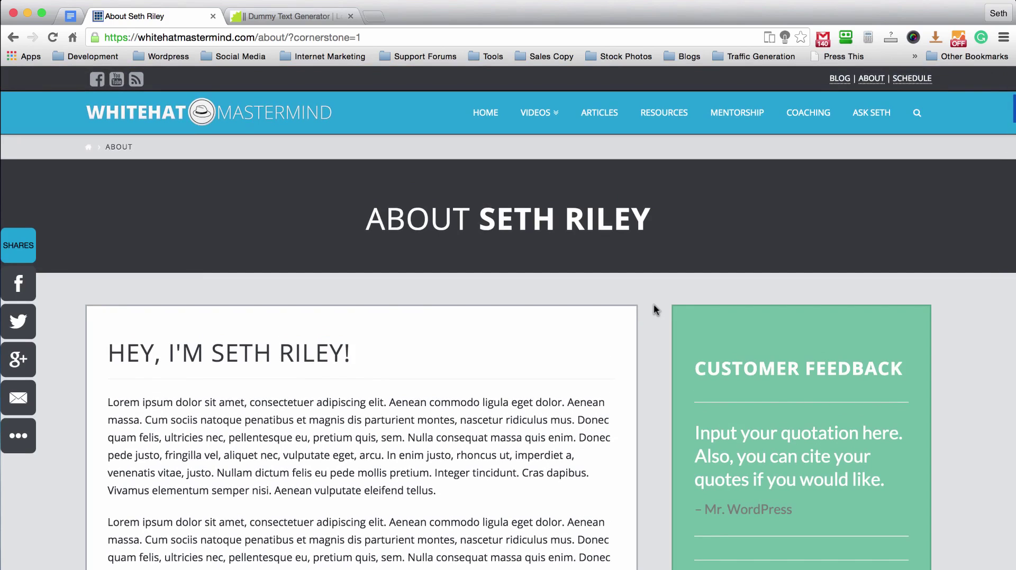
scroll(654, 308, down, 1)
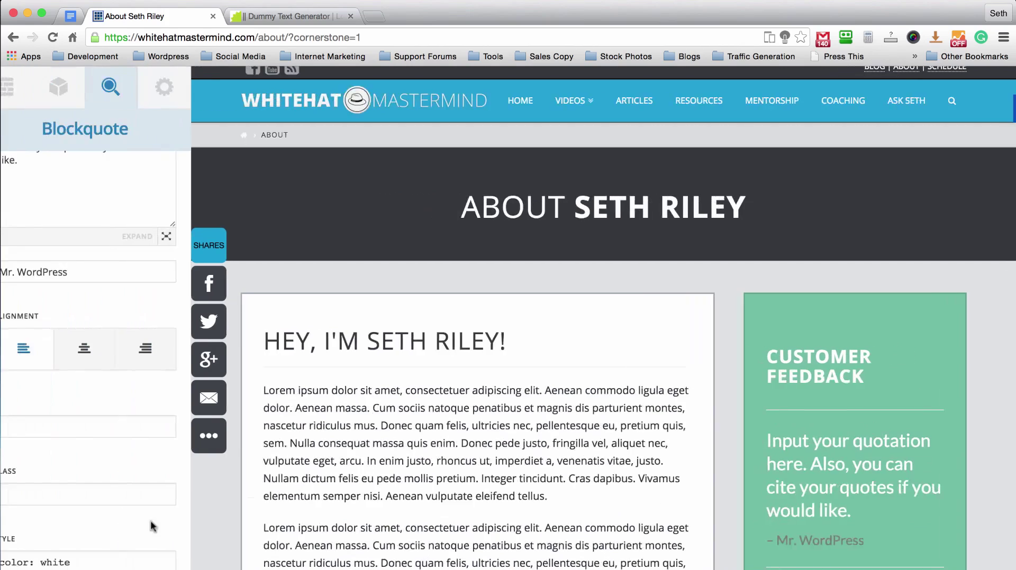
- Add a new section below the bio and feedback section and split its row into 1/3 and 2/3 columns
scroll(655, 221, down, 2)
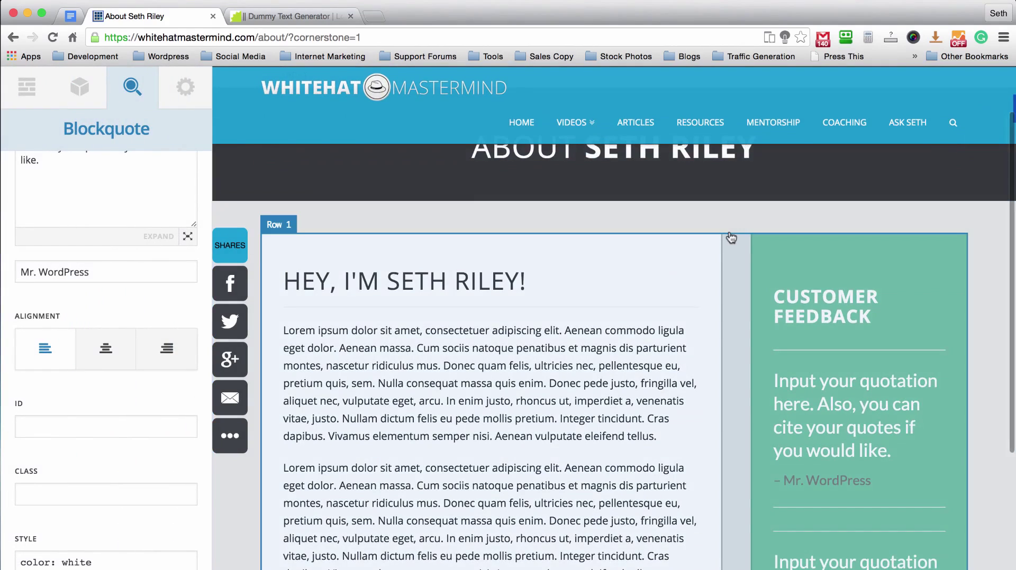
scroll(730, 238, down, 10)
click(26, 88)
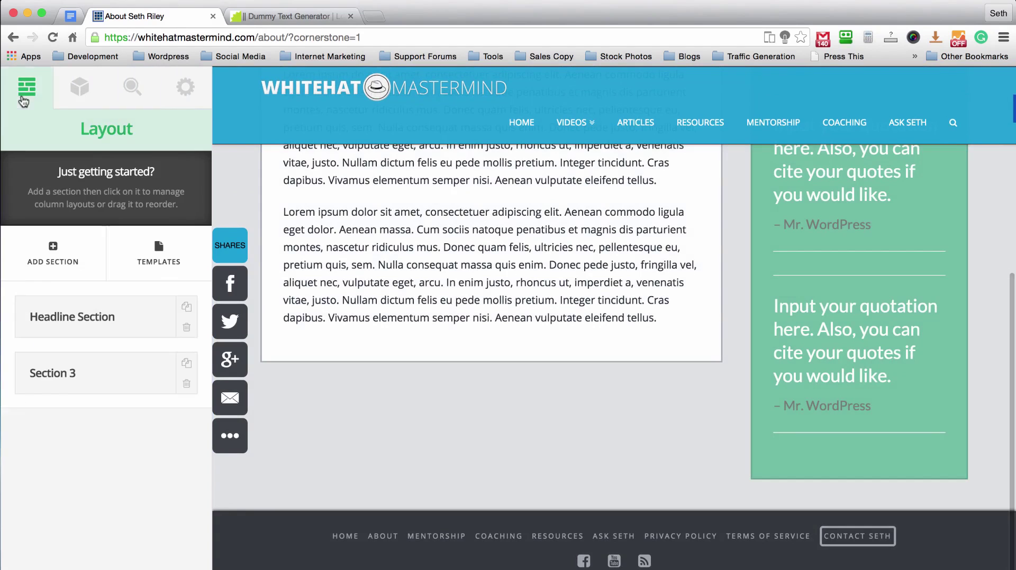
click(53, 253)
click(72, 425)
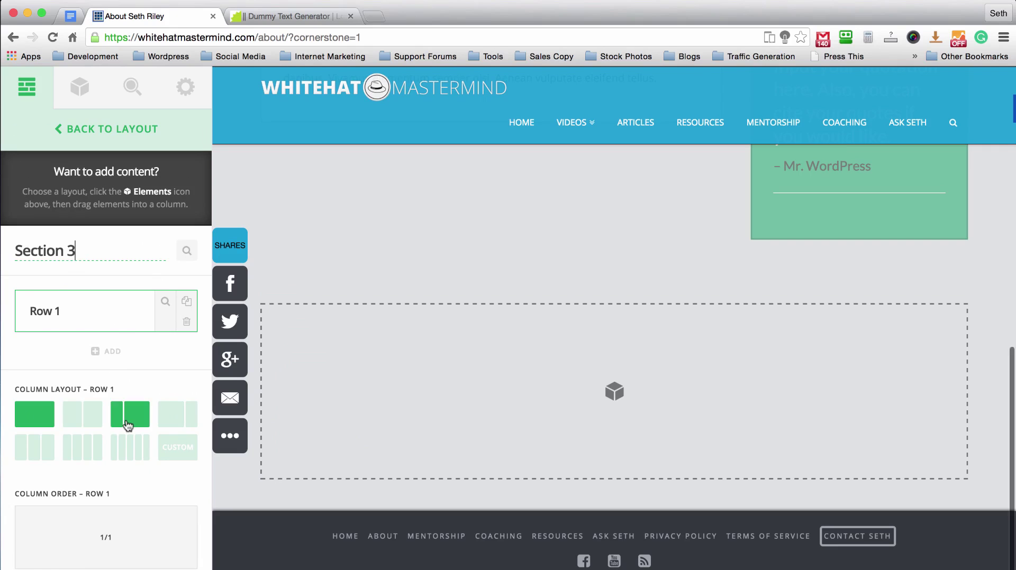
click(178, 420)
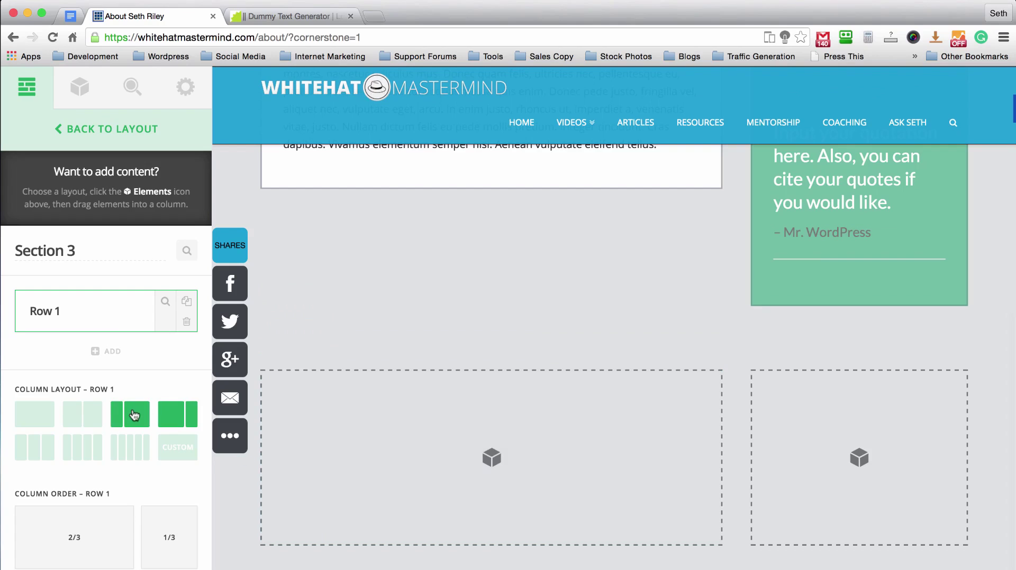
click(134, 416)
- Set the background color of the new section's empty 2/3 column to white
scroll(494, 370, up, 10)
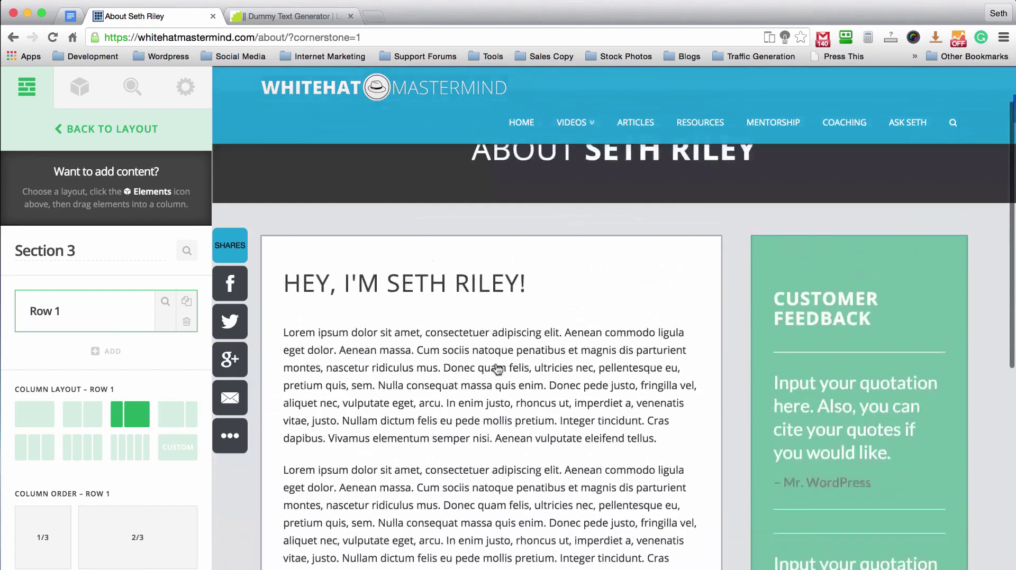
scroll(799, 365, down, 6)
scroll(511, 314, down, 5)
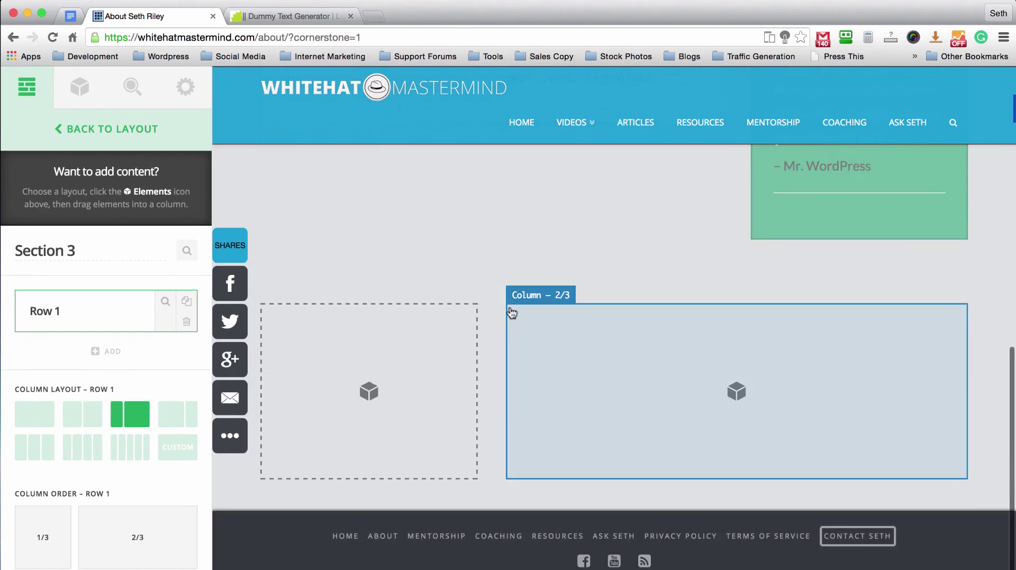
click(607, 343)
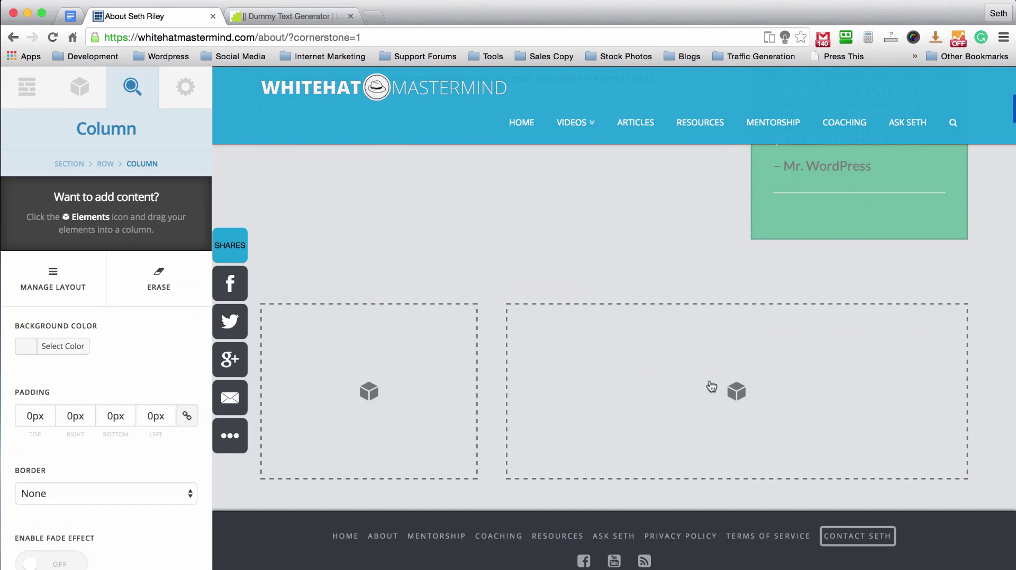
click(73, 346)
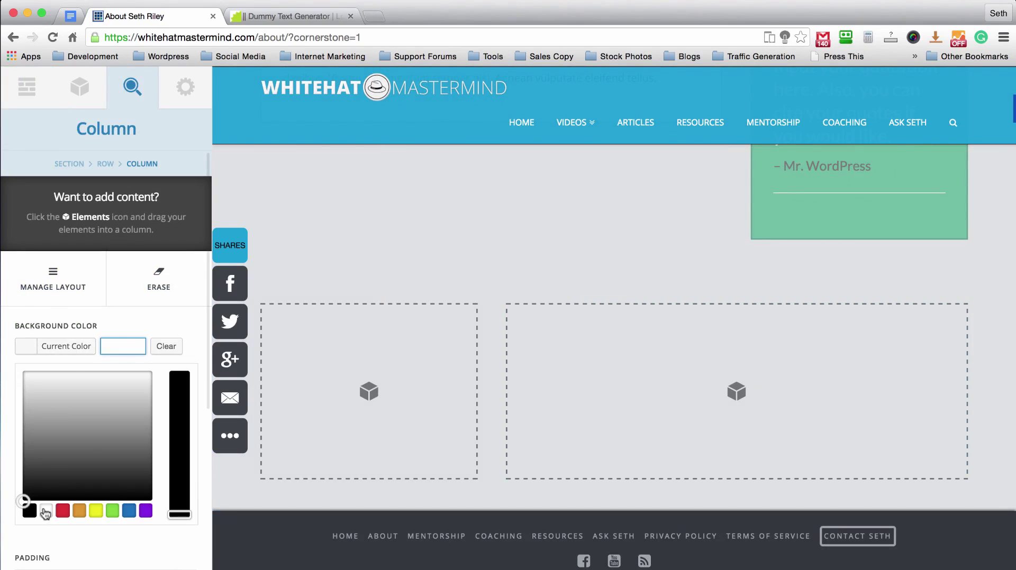
click(46, 511)
click(135, 322)
- Compare the new columns with the bio and sidebar above, and inspect the bio column's padding and border settings
scroll(422, 390, up, 5)
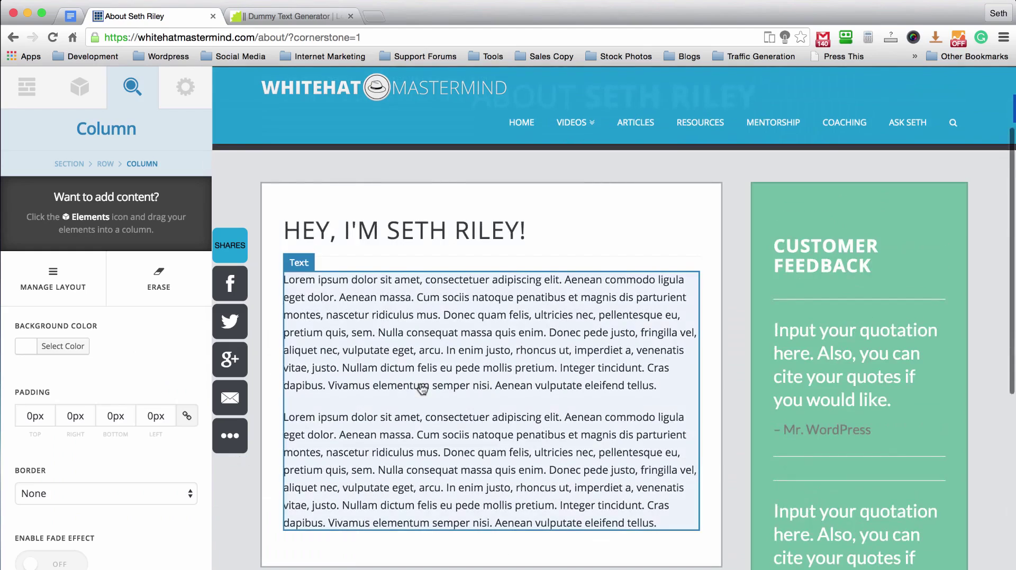
scroll(702, 214, down, 5)
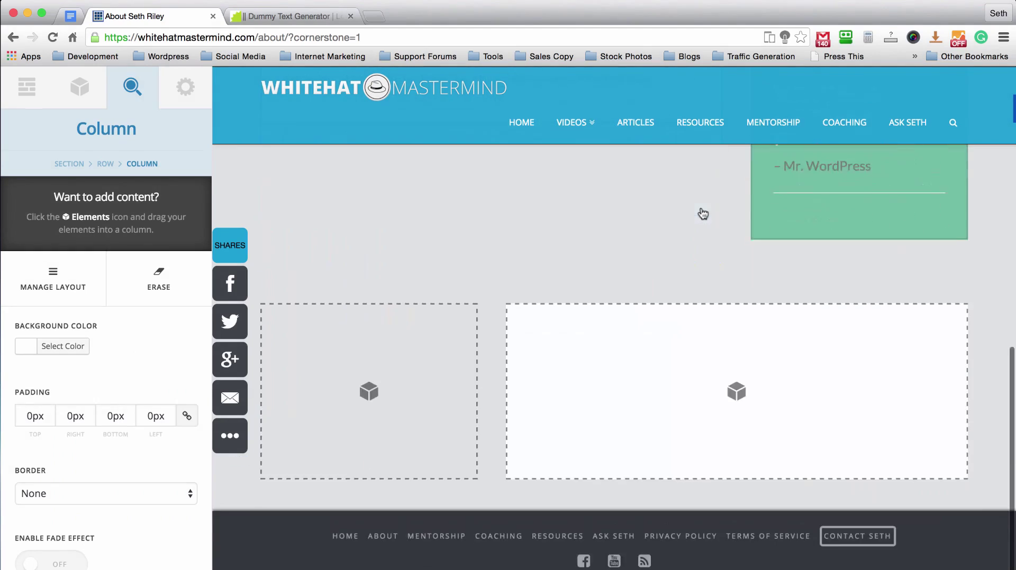
scroll(660, 260, up, 8)
scroll(661, 261, down, 6)
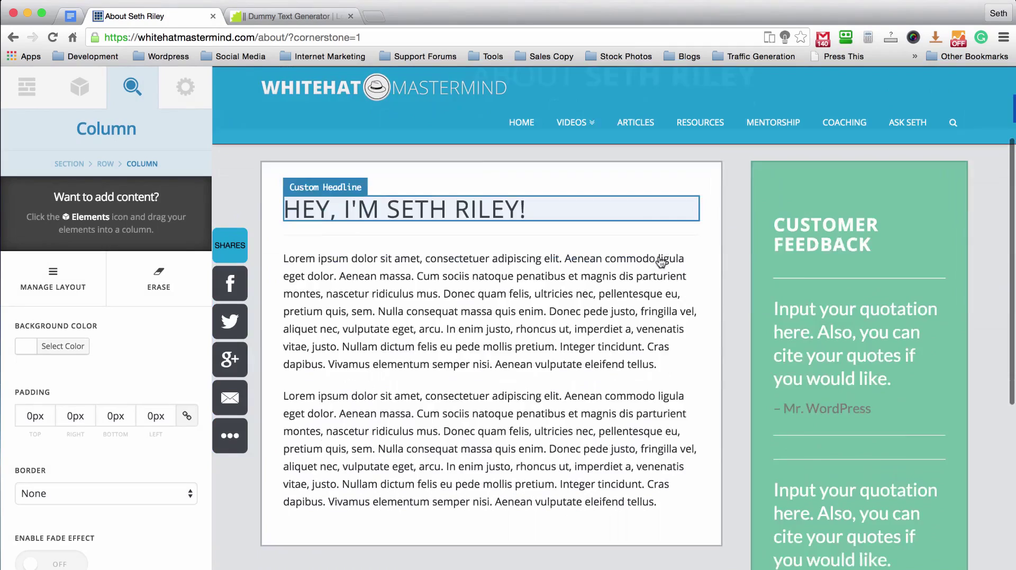
scroll(660, 262, up, 8)
scroll(658, 261, down, 4)
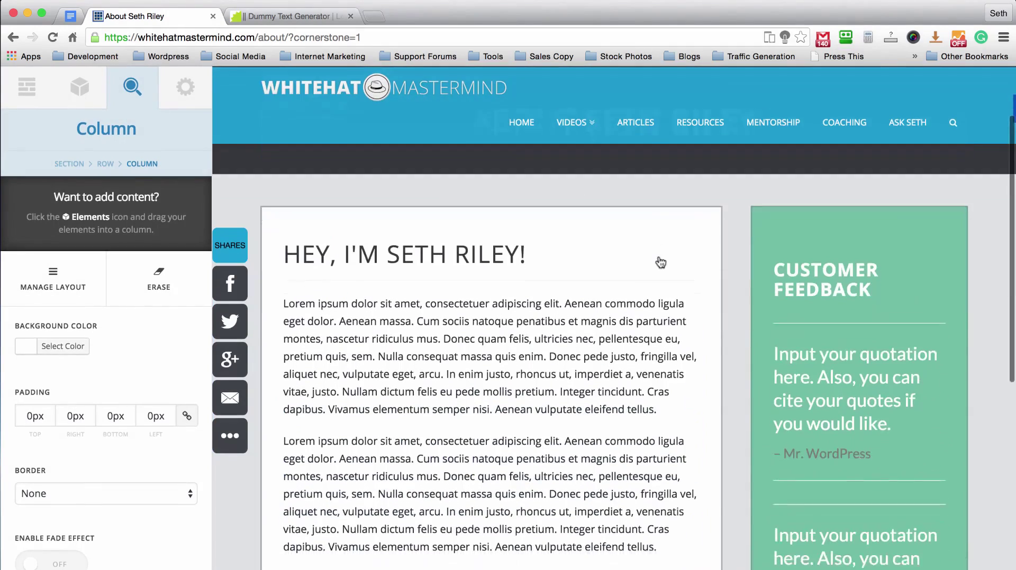
scroll(657, 265, up, 4)
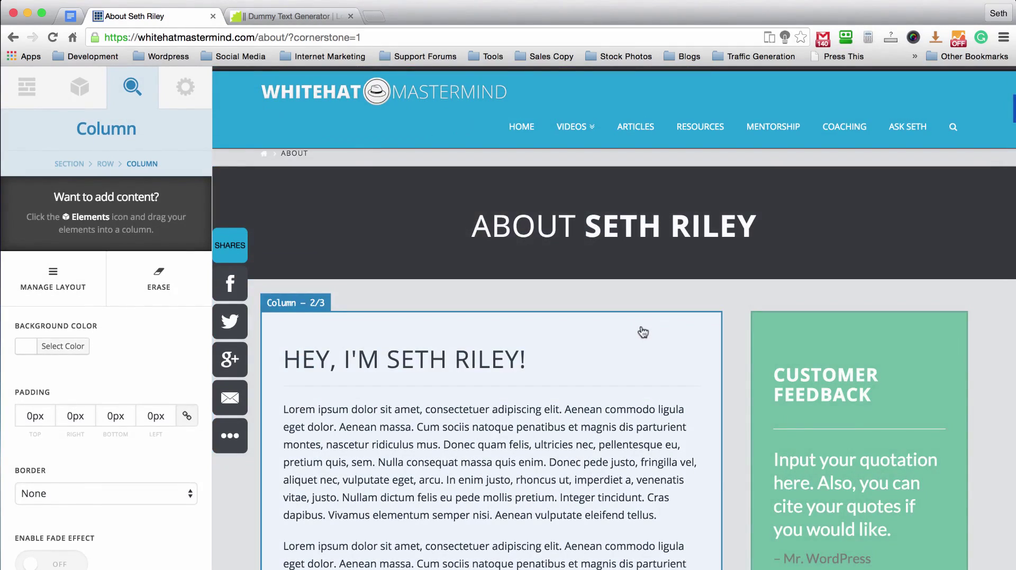
scroll(126, 313, down, 5)
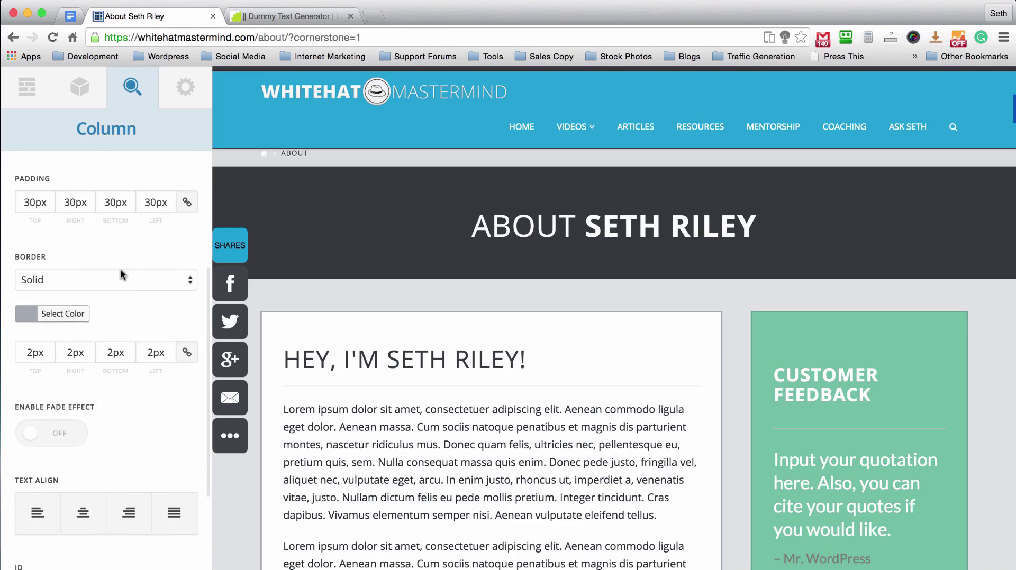
- Copy the grey border color code of the white introduction column
click(63, 314)
triple_click(118, 314)
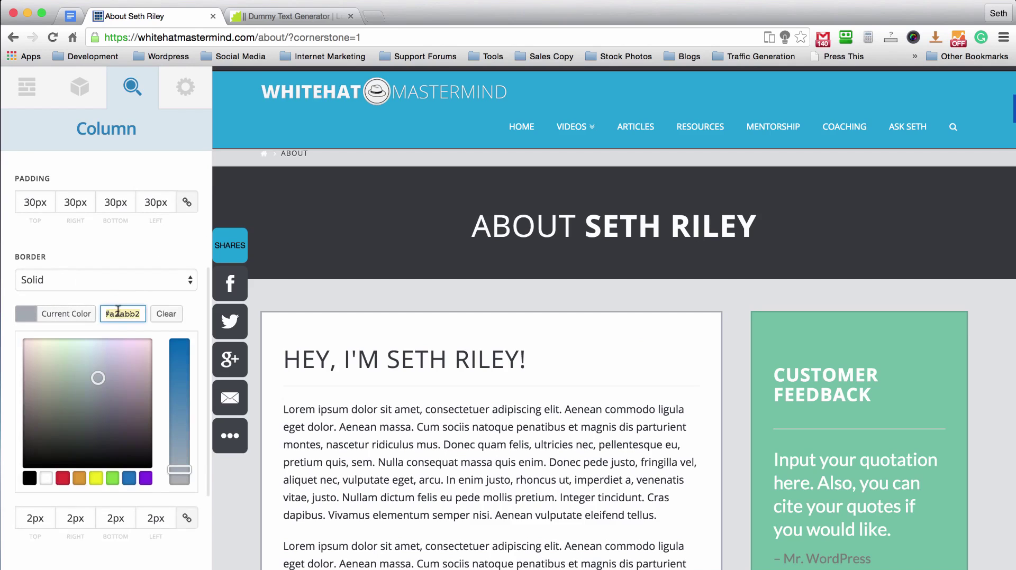
click(125, 237)
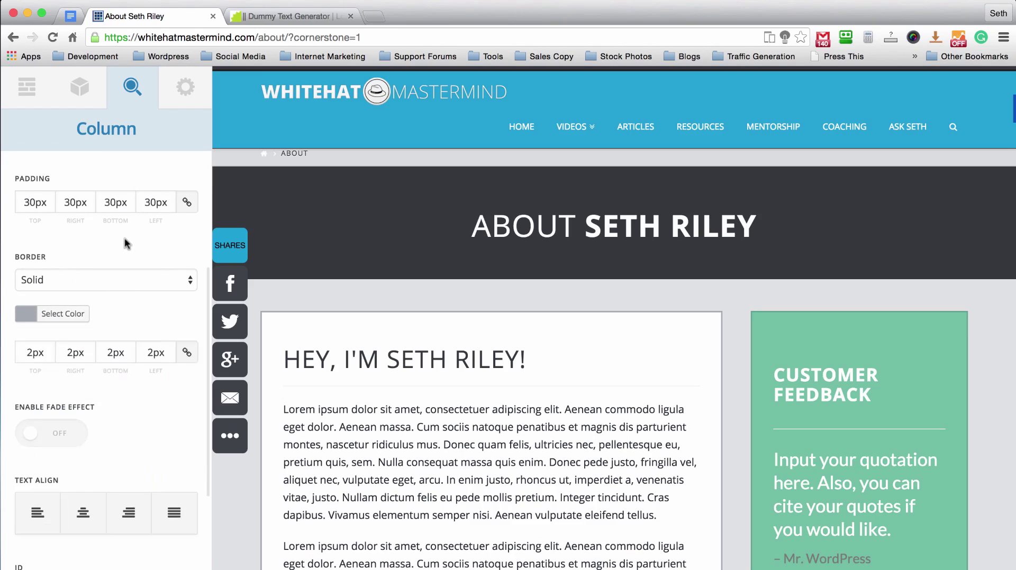
- Give the white 2/3 column in Section 3 a solid border 2px wide on all sides
scroll(544, 381, down, 3)
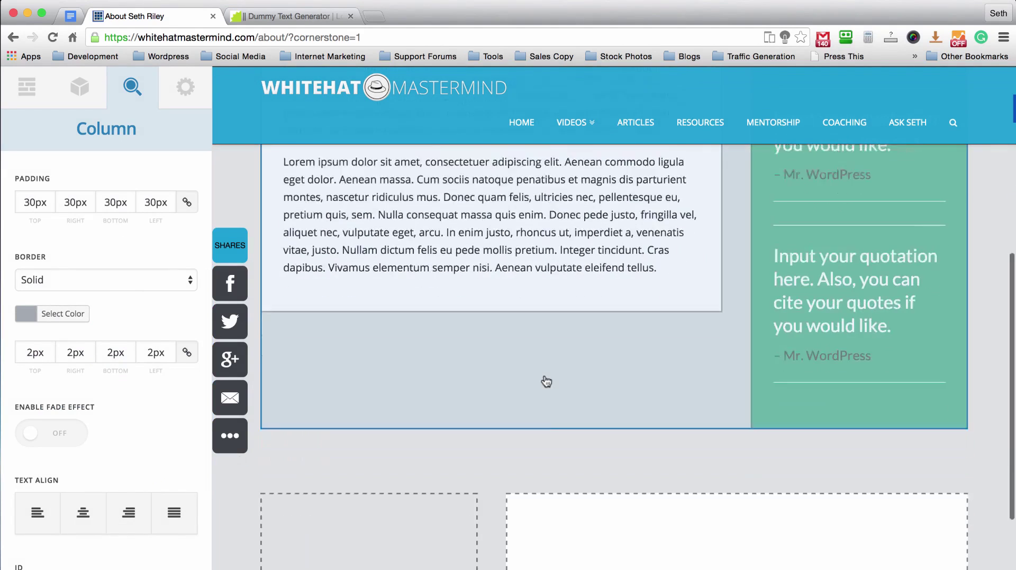
click(549, 433)
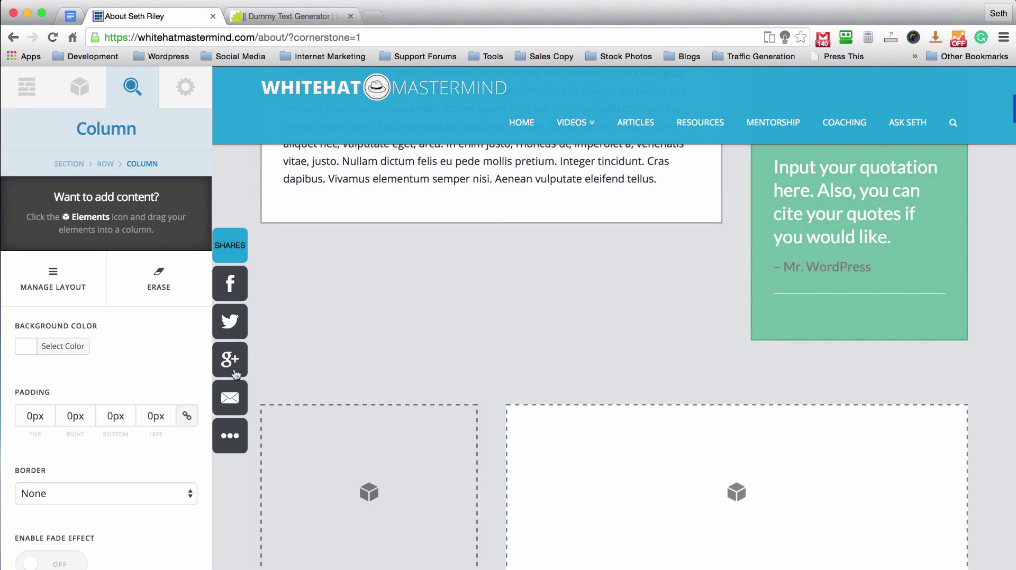
scroll(122, 319, down, 4)
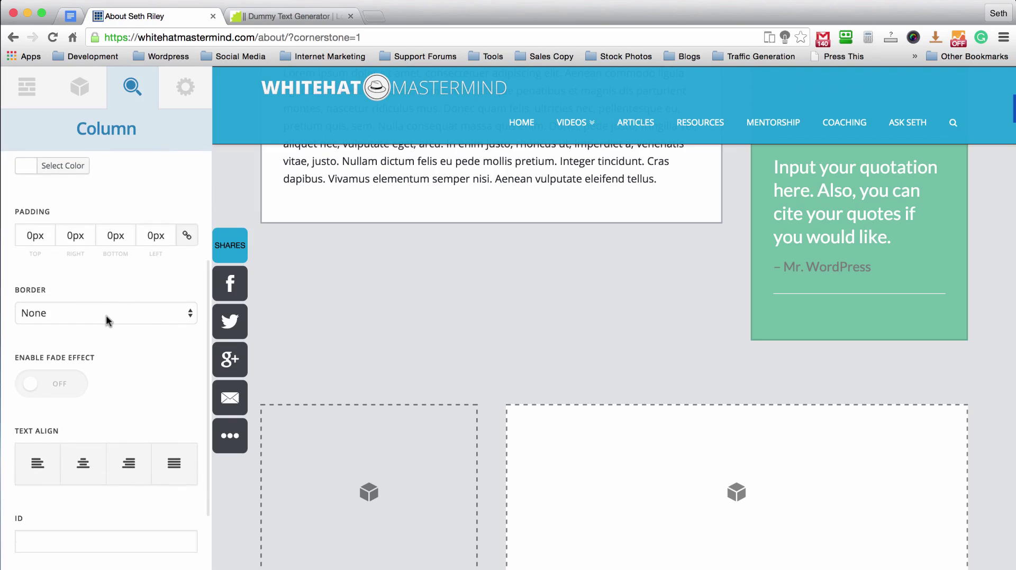
click(106, 315)
click(106, 325)
click(34, 390)
key(BackSpace)
text(2)
- Paste the copied grey code as the border color of the white 2/3 column
click(63, 349)
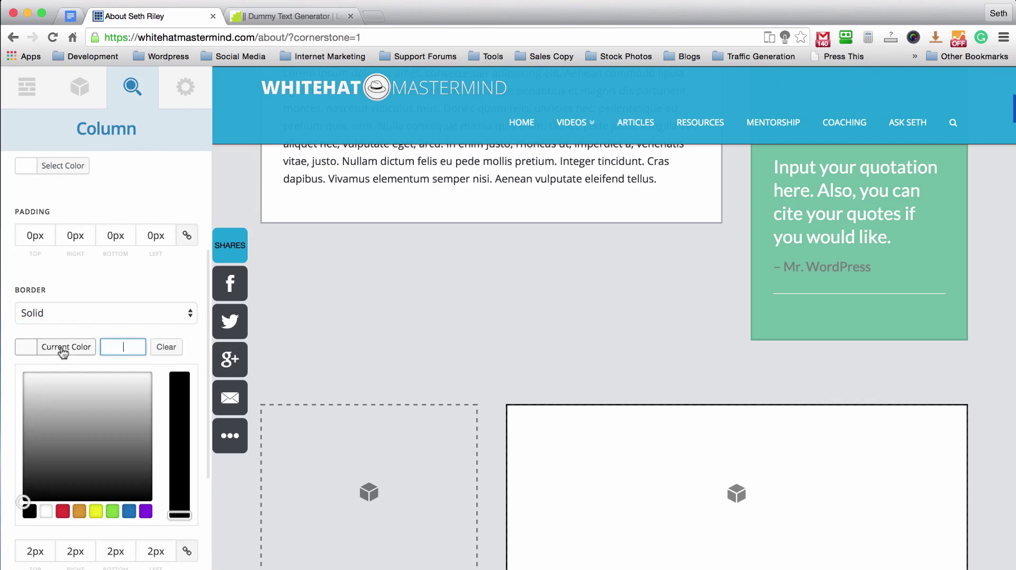
click(134, 352)
key(super+v)
click(122, 287)
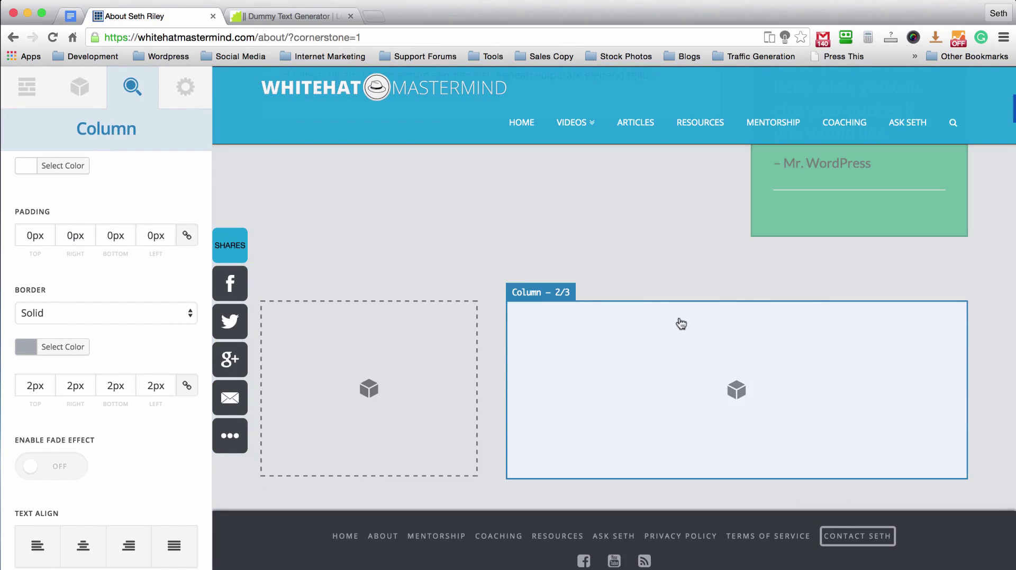
- Select the empty 1/3 column in Section 3 and switch to ColorBot's recent colors palette
scroll(454, 304, up, 3)
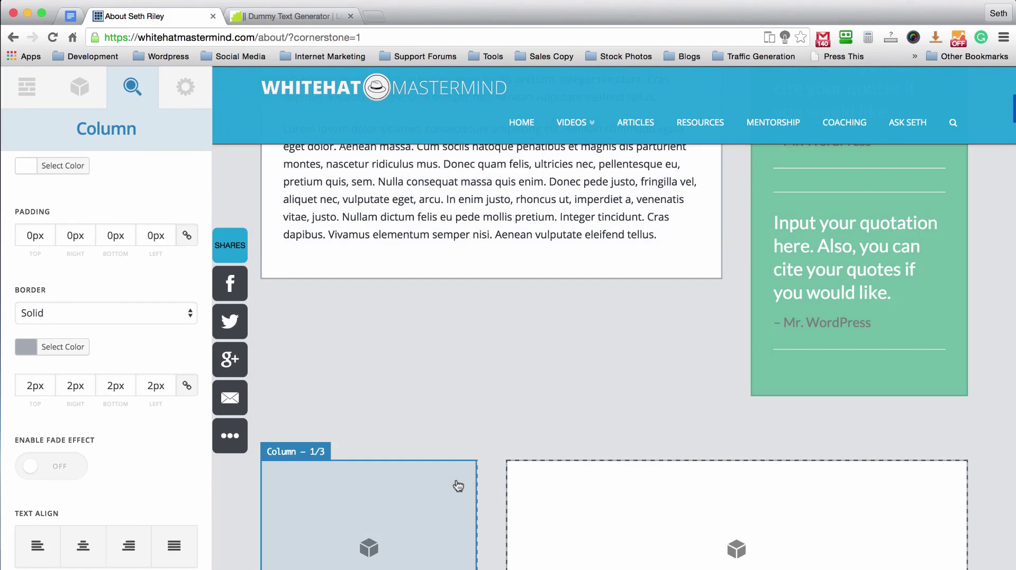
click(458, 487)
scroll(498, 335, down, 3)
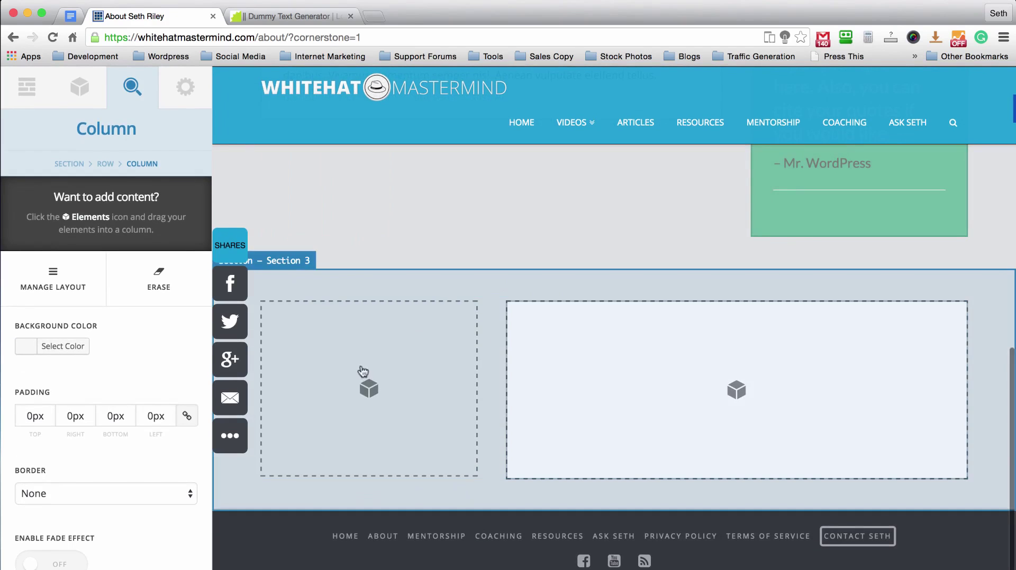
click(640, 566)
click(455, 342)
scroll(455, 342, down, 5)
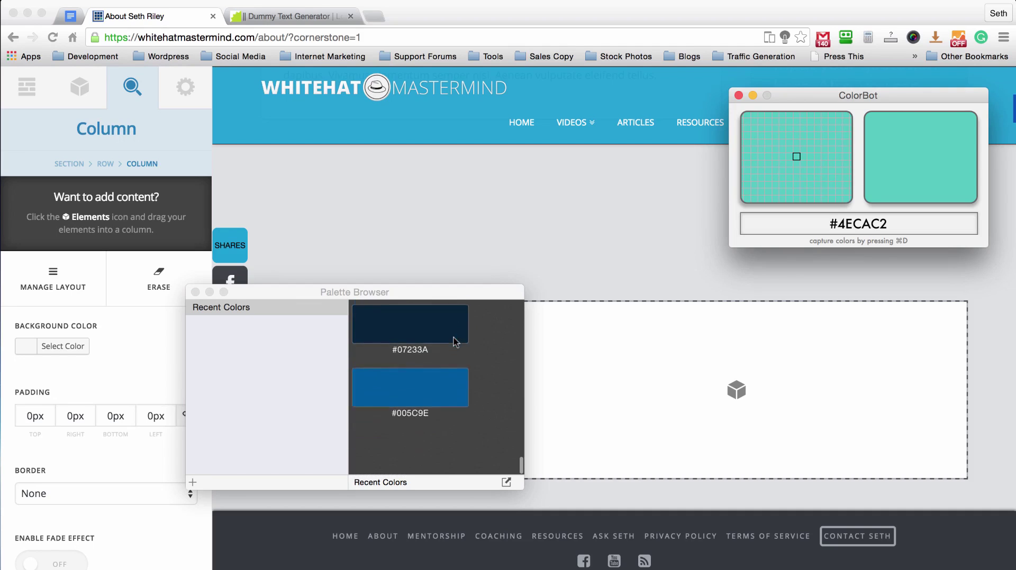
- Copy the blue #2EA4D3 from ColorBot's recent colors and return to the page builder
scroll(434, 370, up, 2)
click(421, 395)
scroll(422, 399, up, 5)
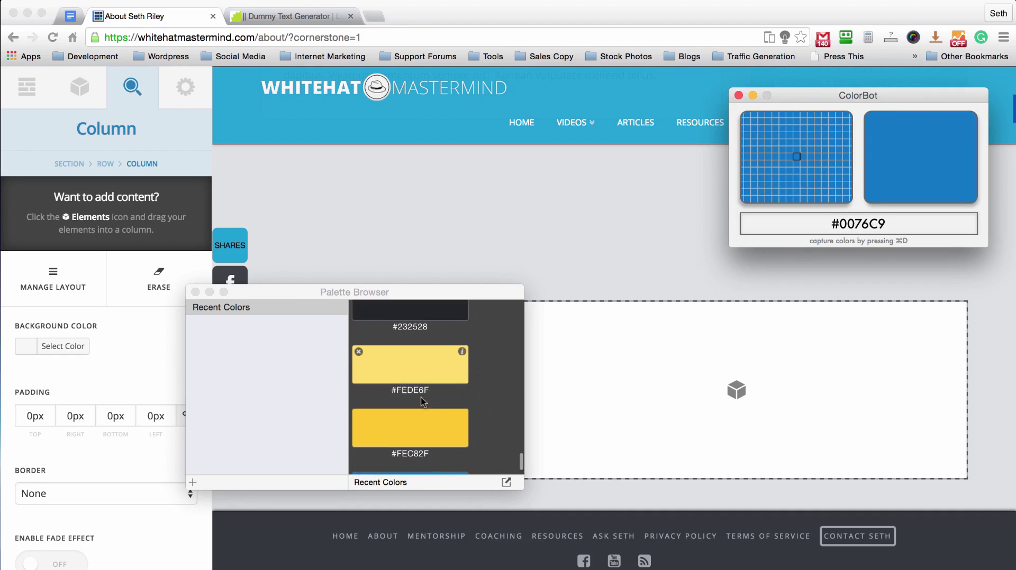
scroll(423, 402, up, 5)
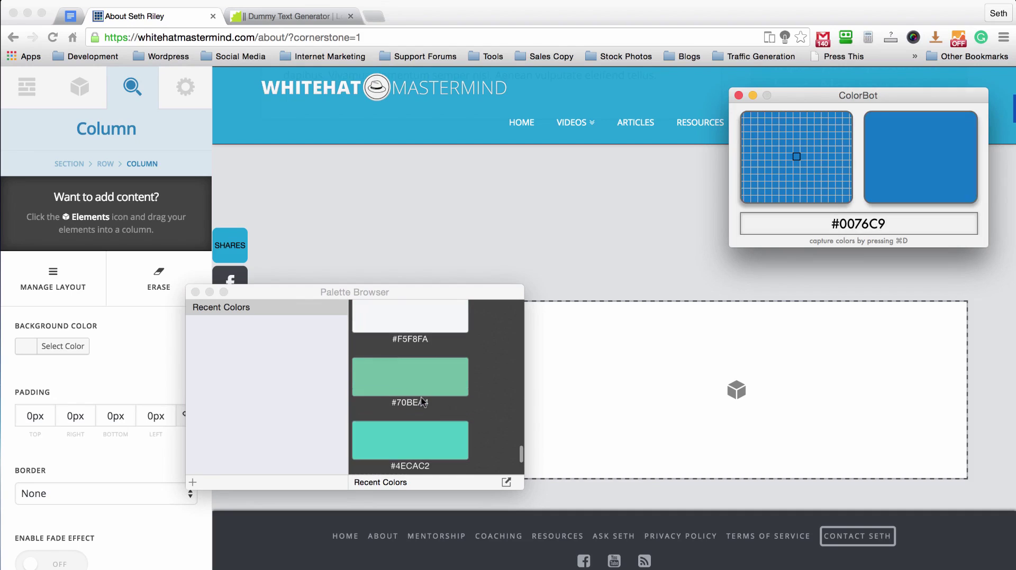
scroll(421, 402, up, 5)
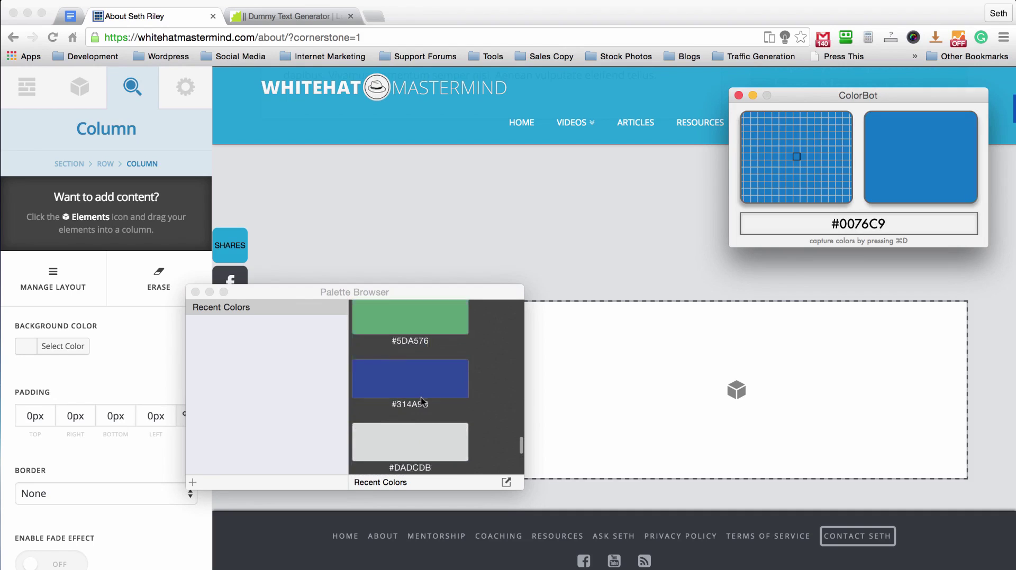
scroll(423, 401, up, 5)
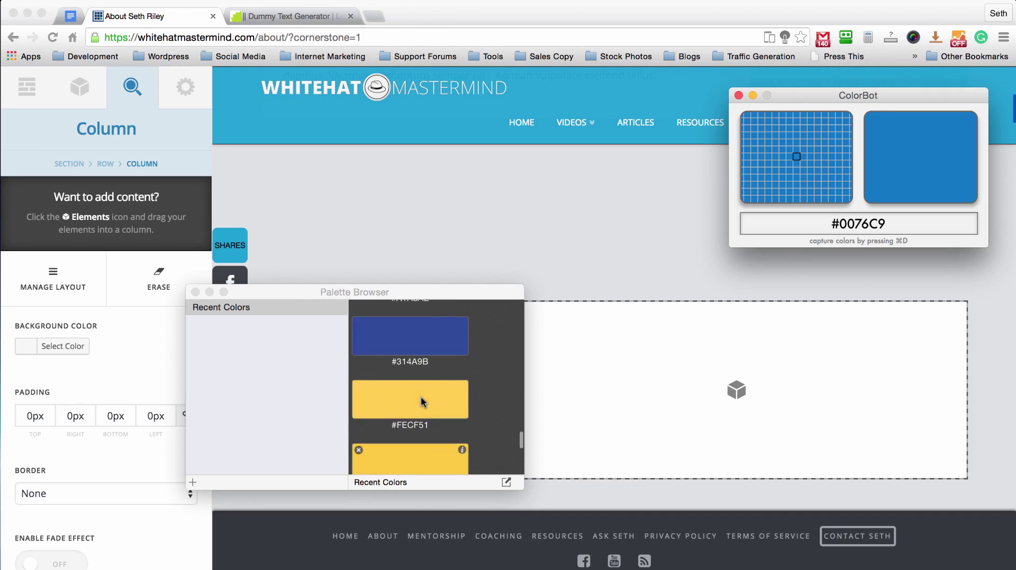
scroll(421, 401, up, 5)
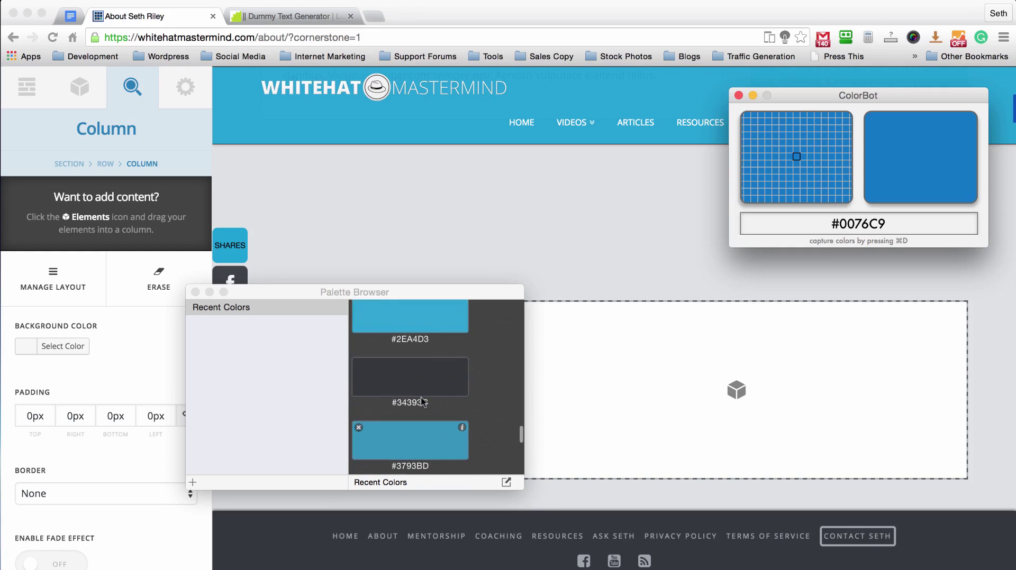
scroll(423, 401, up, 3)
click(414, 347)
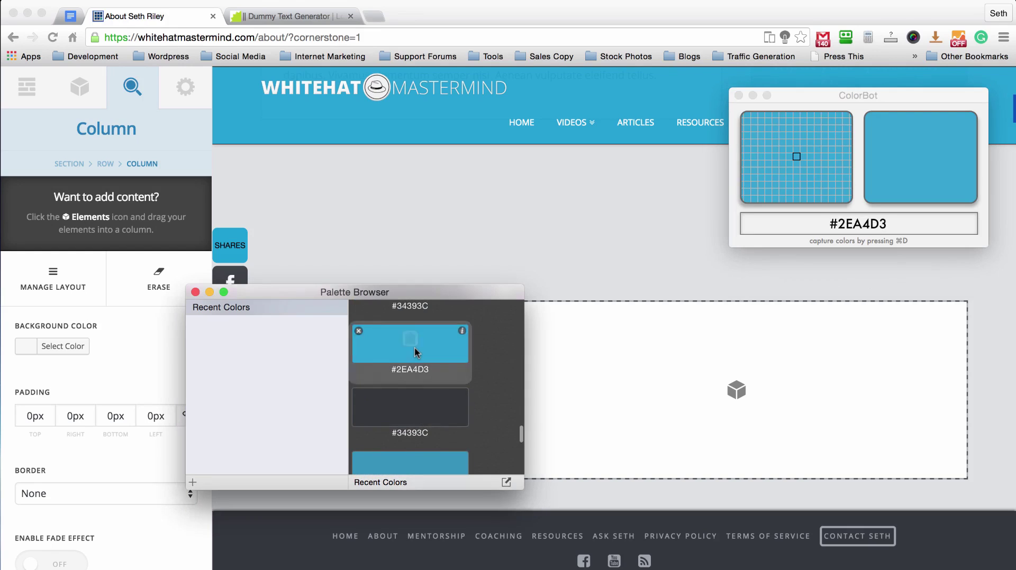
click(127, 369)
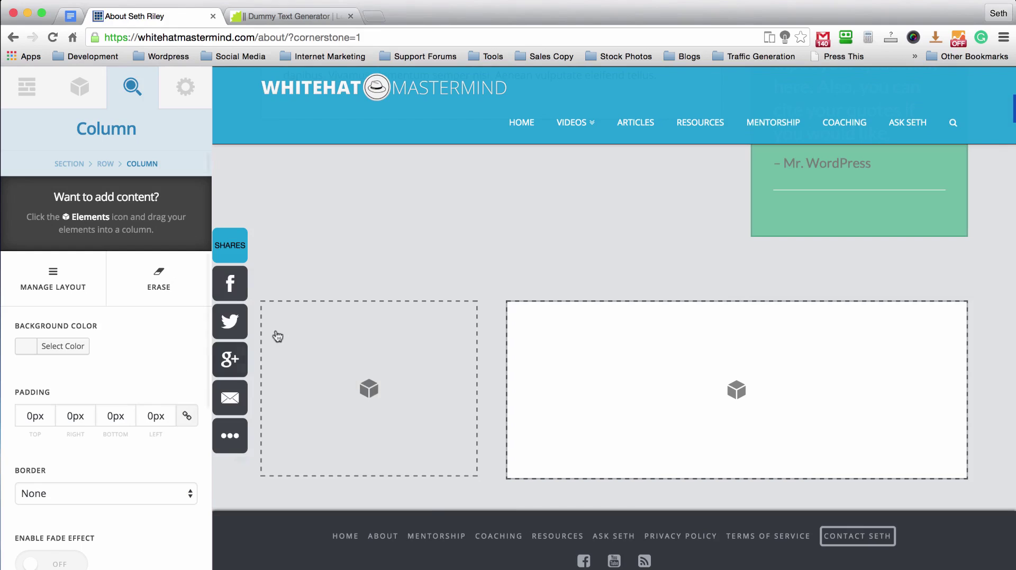
- Set the 1/3 column's background color to the copied blue #2EA4D3
click(64, 347)
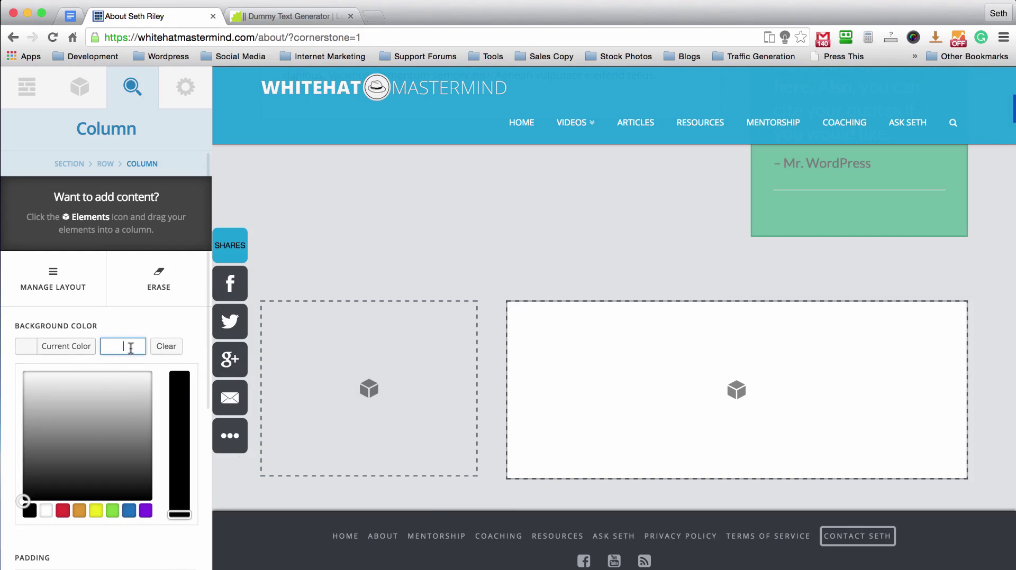
key(super+v)
click(127, 319)
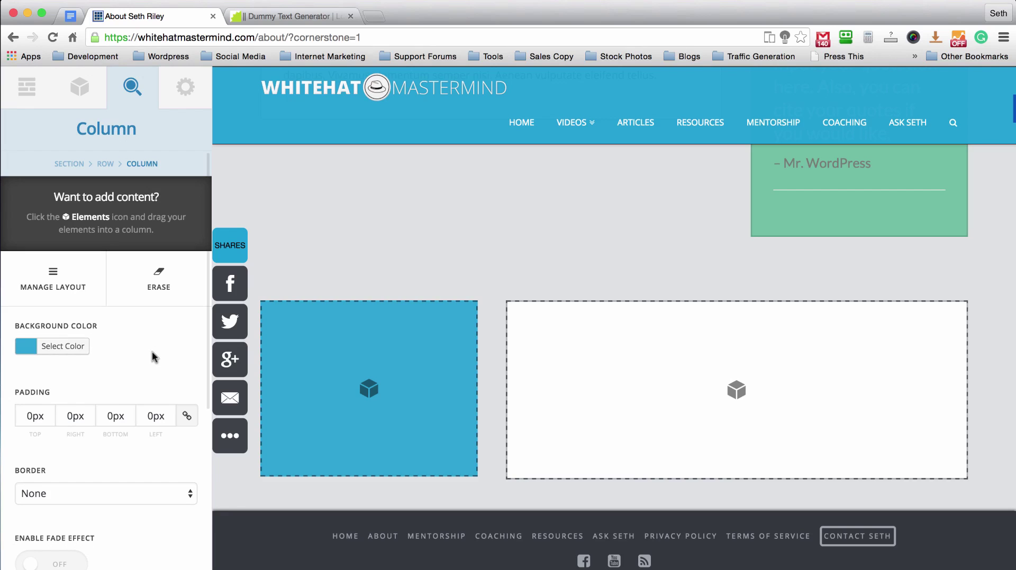
- Copy the darker blue #3793BD from ColorBot's recent colors and return to the page builder
click(635, 561)
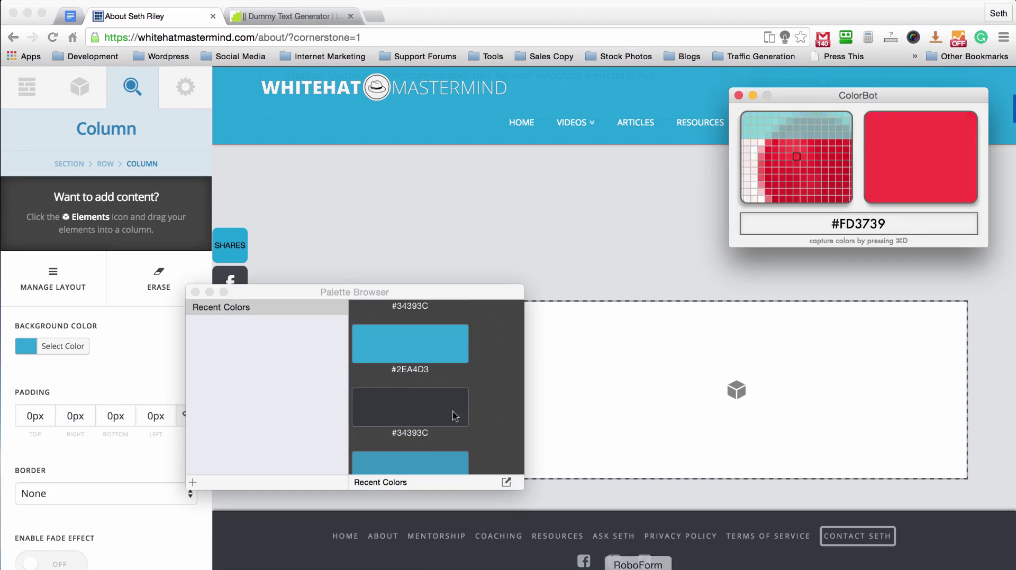
scroll(421, 392, down, 1)
click(421, 396)
click(134, 341)
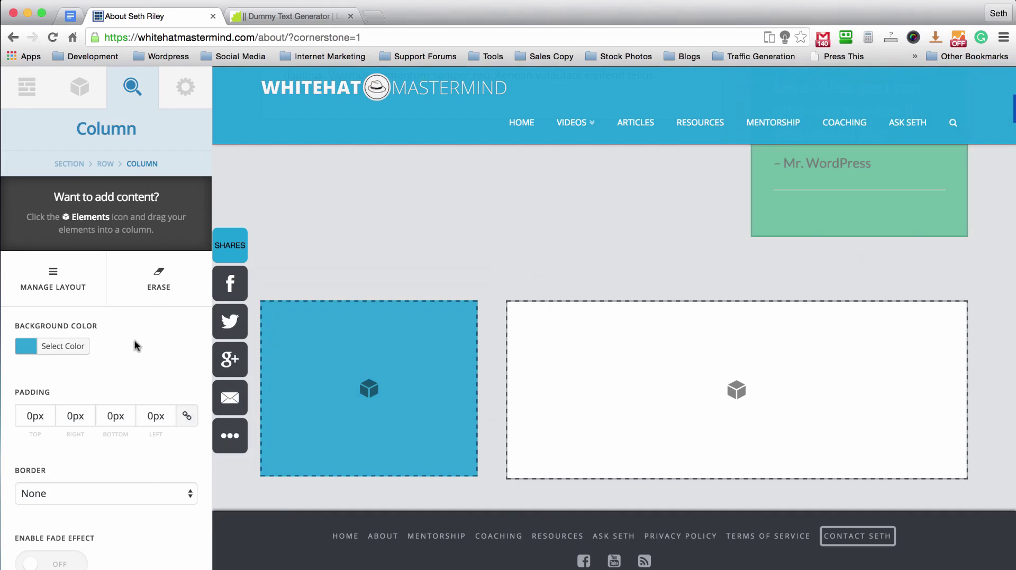
- Give the blue 1/3 column a solid border in the copied darker blue #3793BD
click(105, 410)
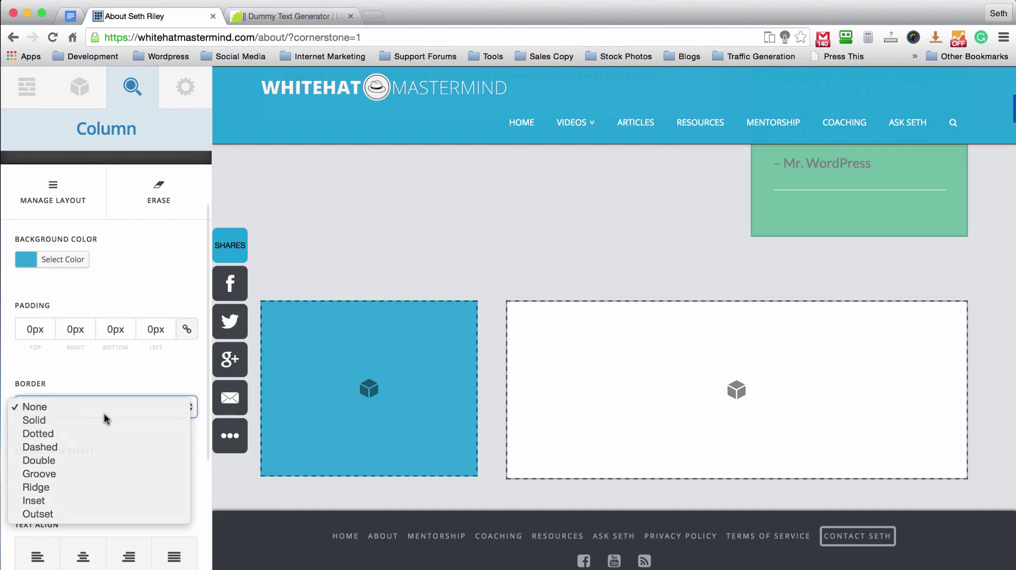
click(104, 421)
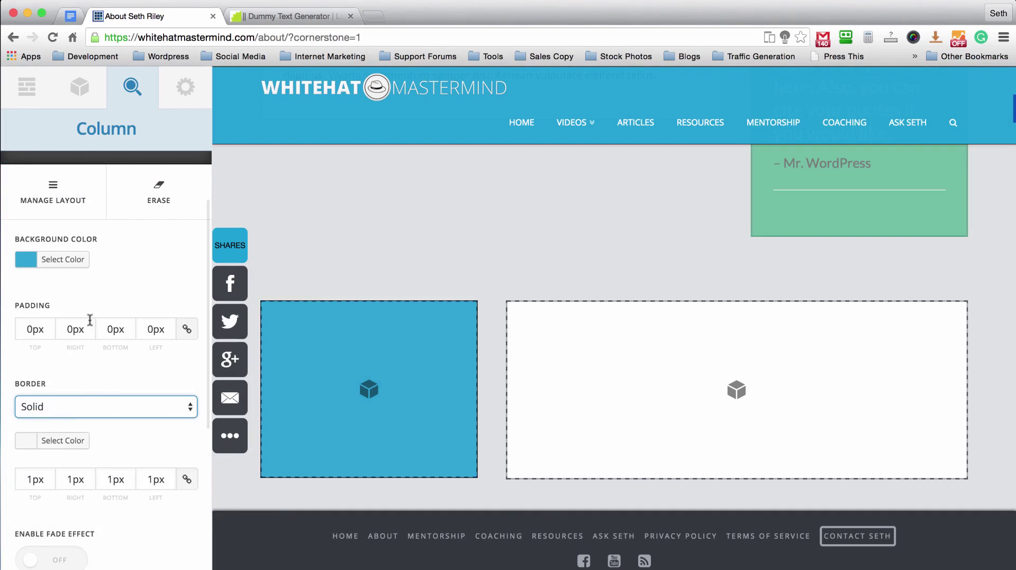
click(63, 440)
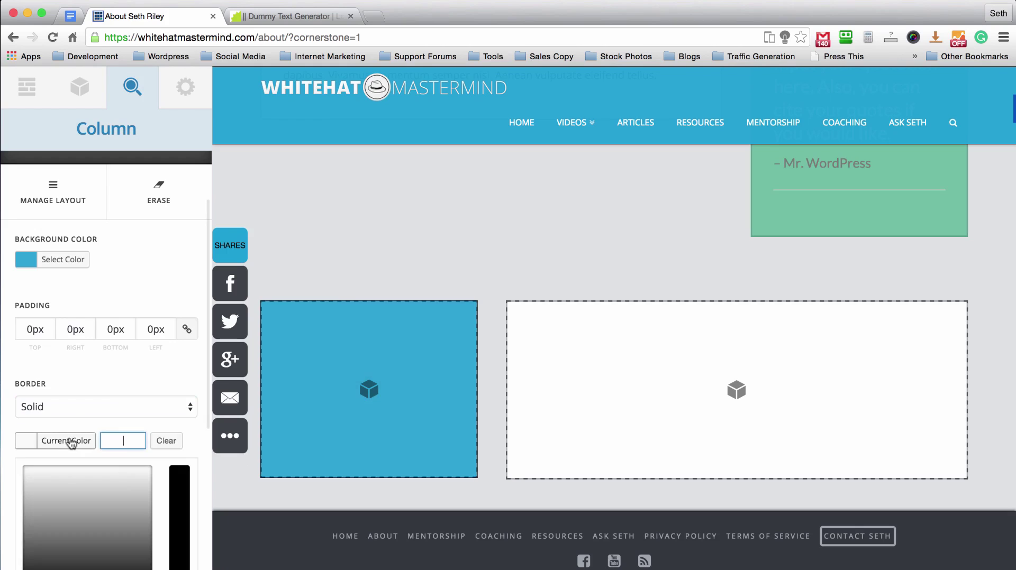
key(super+v)
click(130, 392)
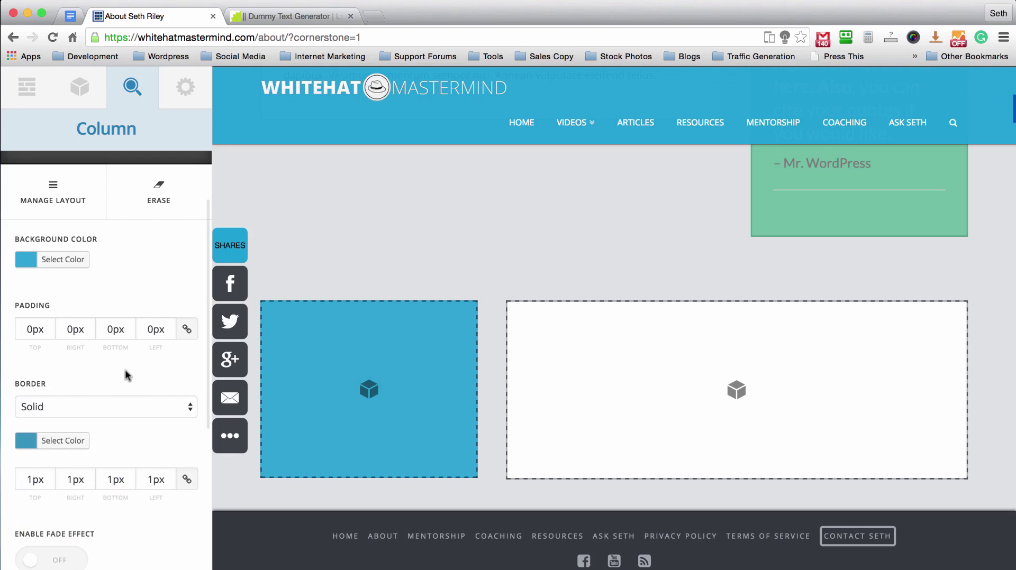
- Set the blue column's border width to 2px on all sides
scroll(18, 400, down, 3)
click(32, 405)
key(BackSpace)
text(2)
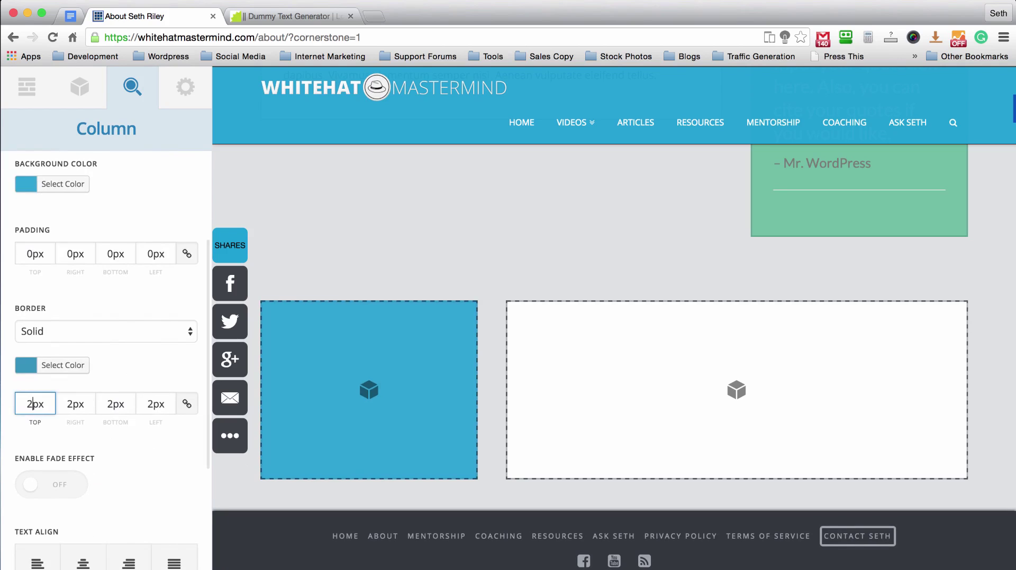
click(98, 286)
scroll(408, 376, up, 5)
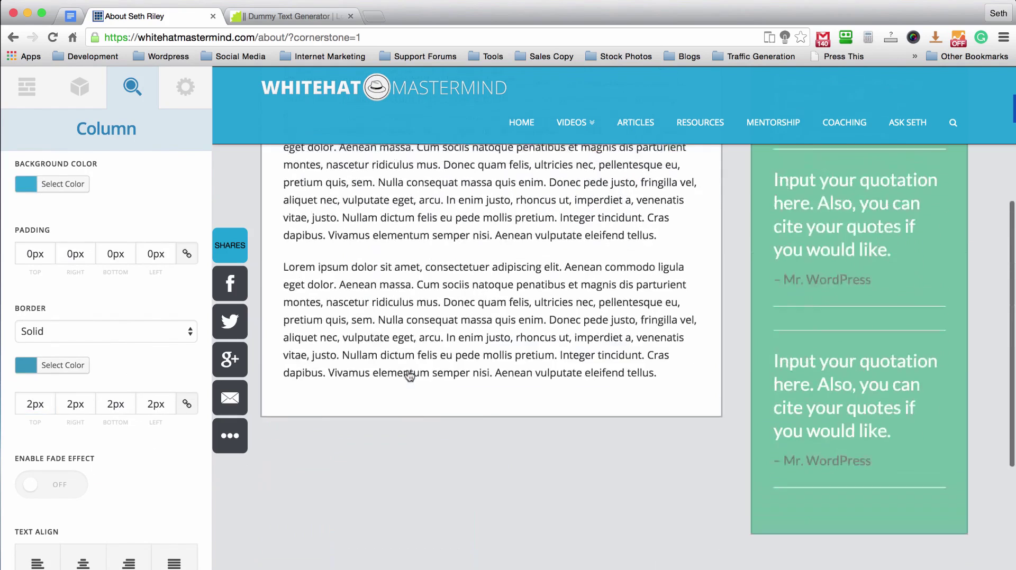
scroll(476, 418, up, 10)
scroll(551, 416, down, 15)
scroll(550, 416, up, 10)
scroll(497, 291, down, 4)
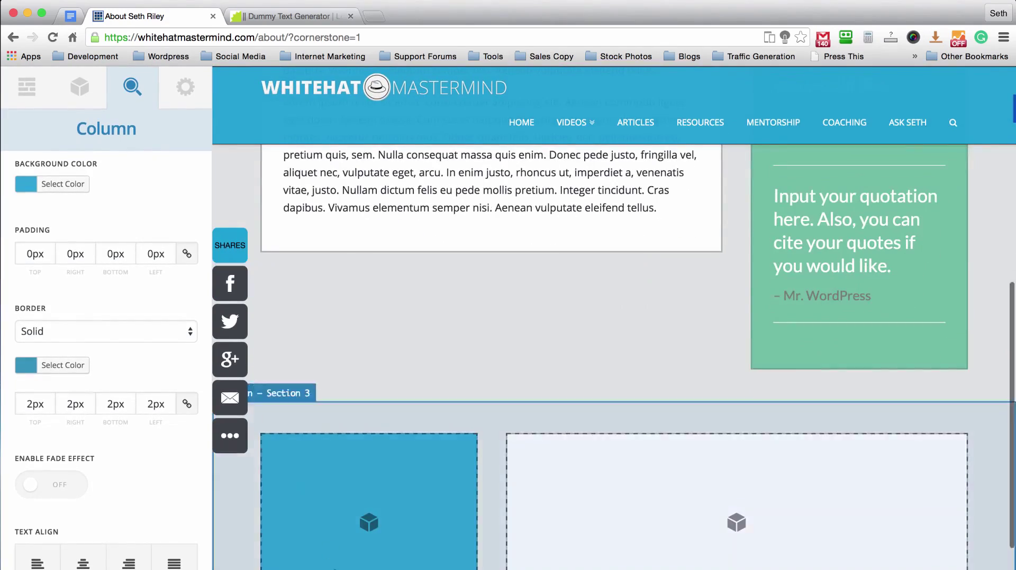
- Find the Custom Headline element by searching for "head" and add it to the white 2/3 column in Section 3
click(735, 524)
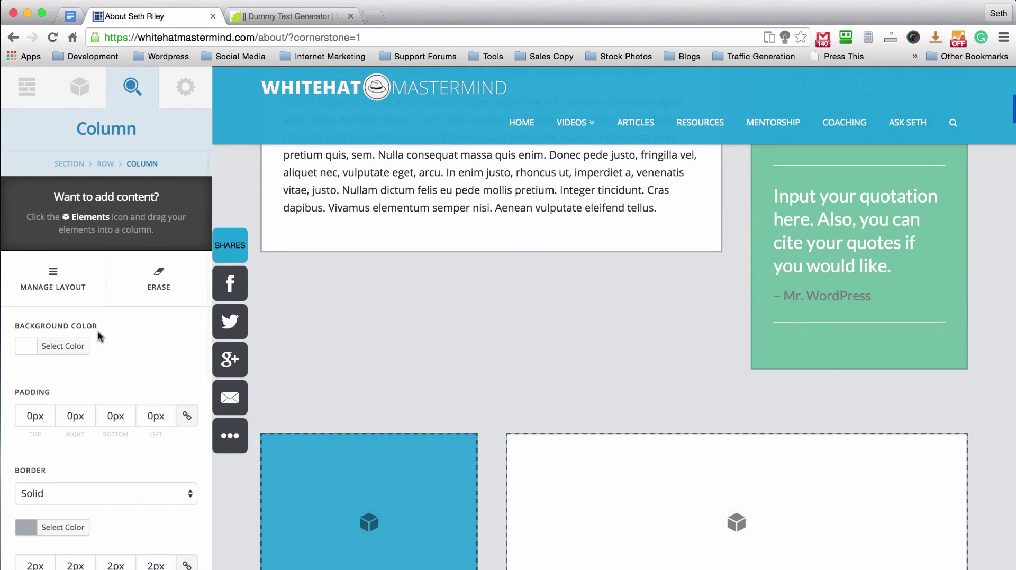
click(74, 101)
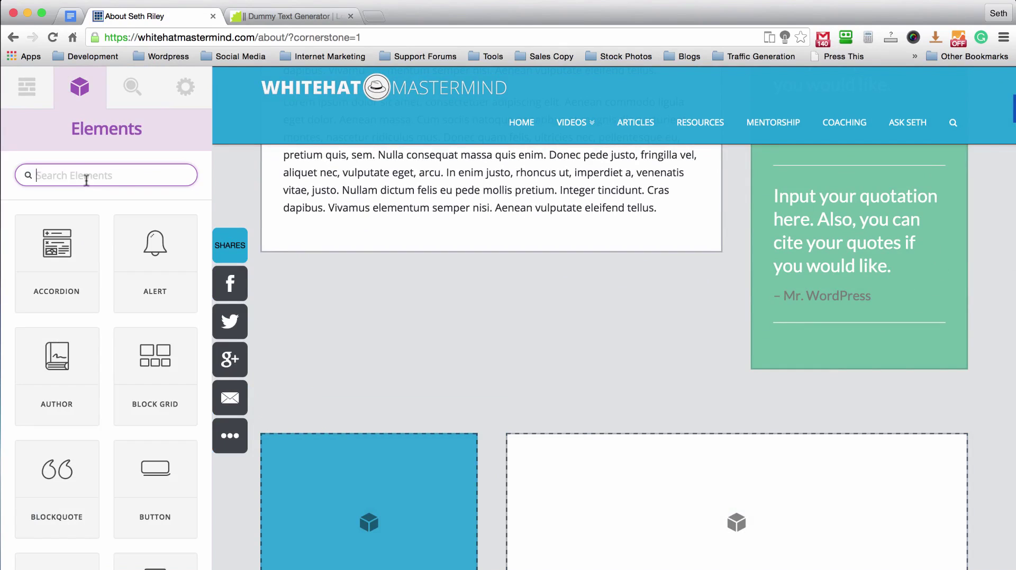
scroll(111, 250, down, 15)
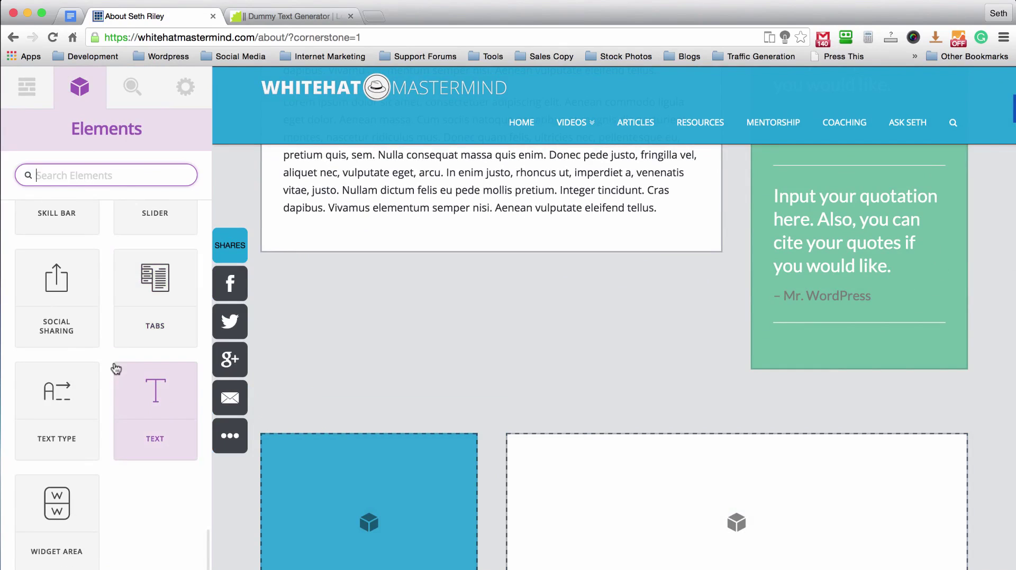
scroll(104, 365, up, 2)
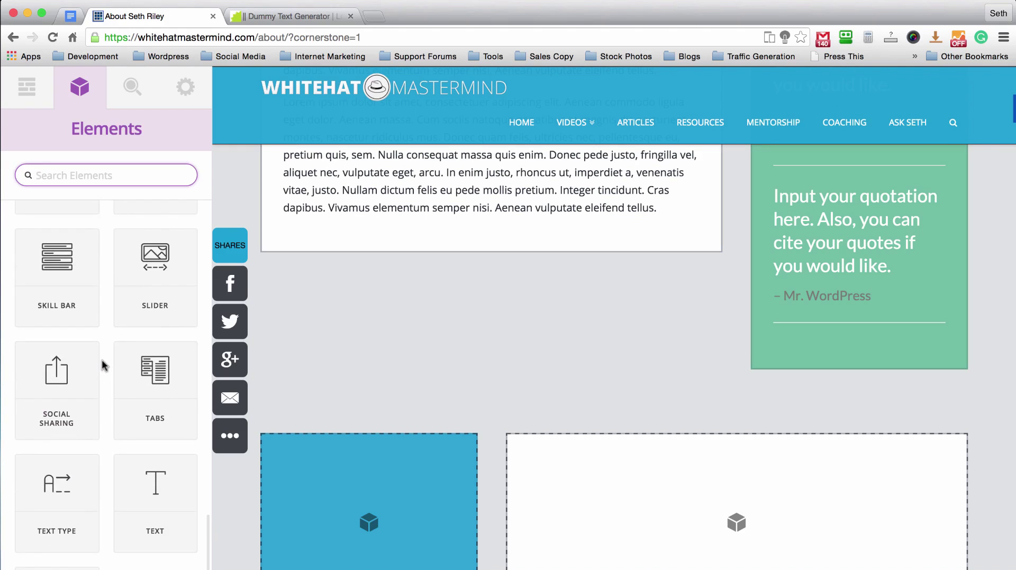
scroll(101, 359, down, 3)
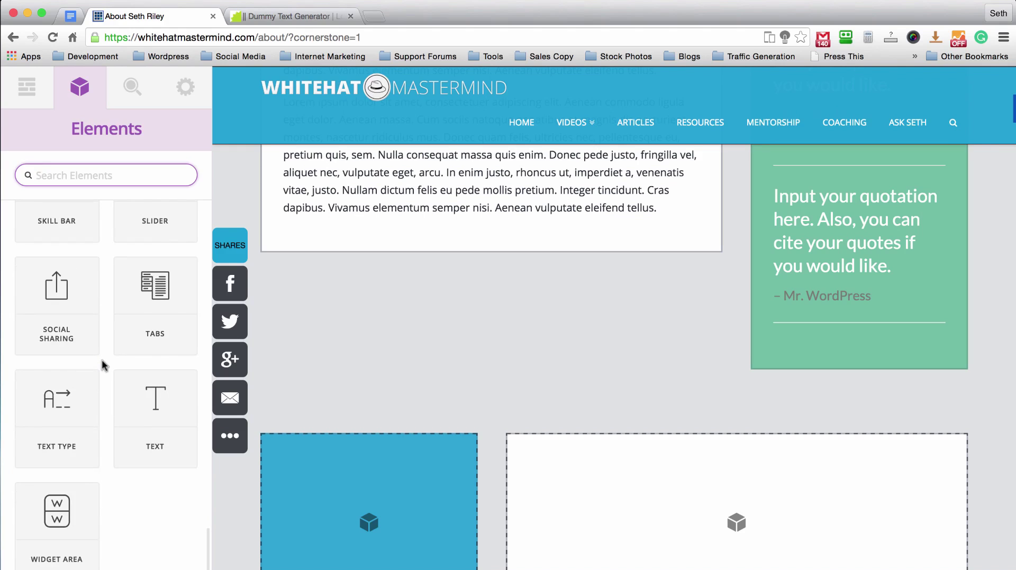
text(head)
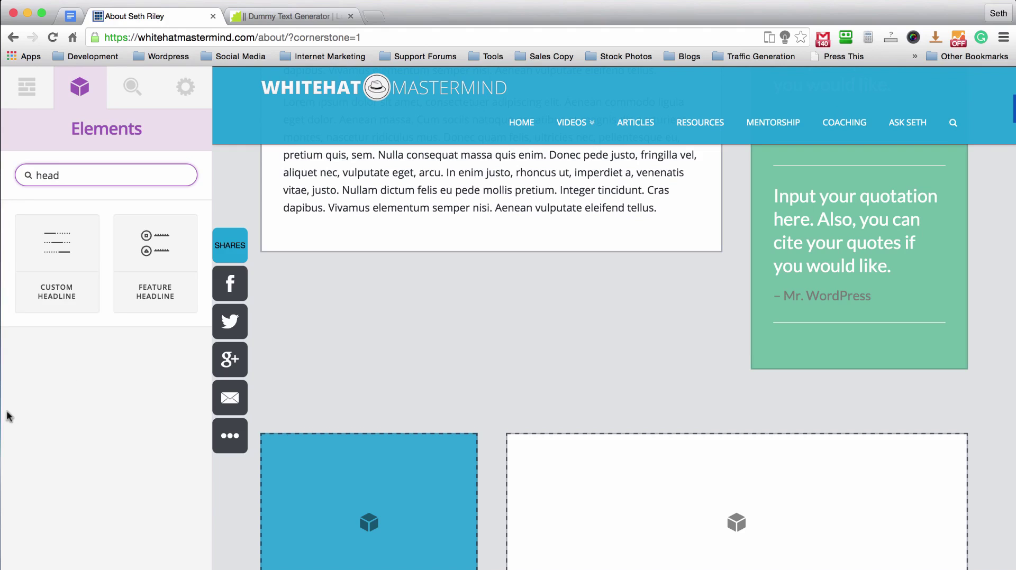
drag(57, 248, 734, 483)
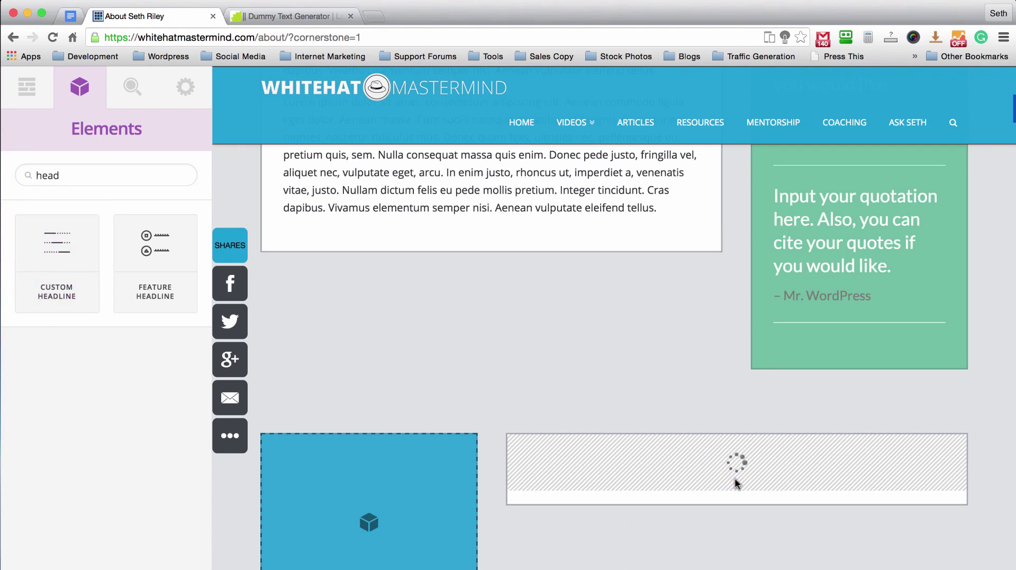
- Clear the element search and add a Text element beneath the headline in Section 3's white 2/3 column
click(91, 173)
key(BackSpace)
scroll(109, 265, down, 15)
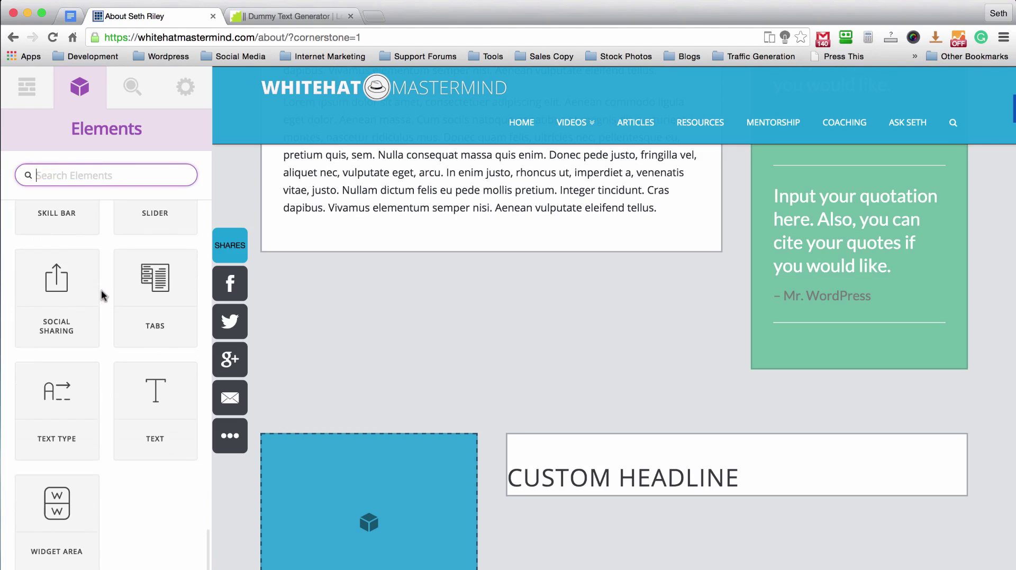
drag(140, 374, 713, 513)
drag(159, 418, 619, 497)
drag(681, 536, 698, 470)
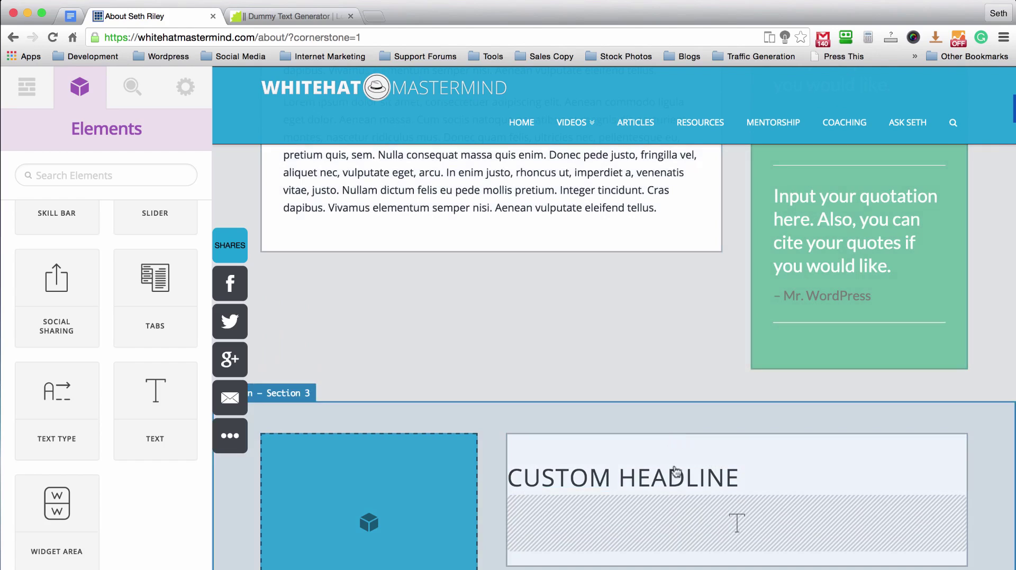
- Search the elements for "line" and insert a Line element between the headline and the Text element
click(93, 175)
text(line)
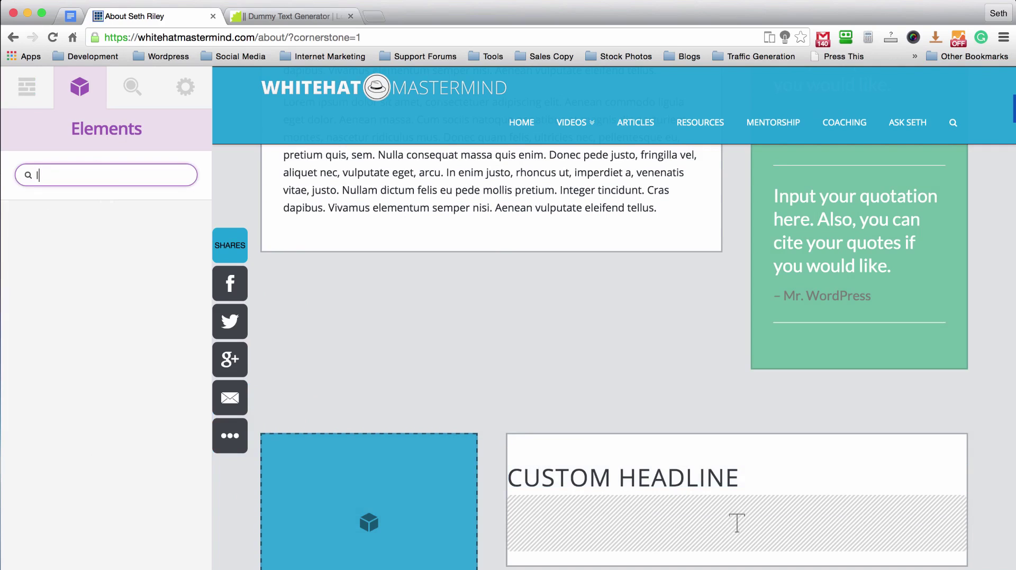
click(55, 266)
drag(238, 323, 586, 514)
- Replace the Section 3 custom headline's text with "About White Hat Mastermind"
scroll(660, 391, down, 2)
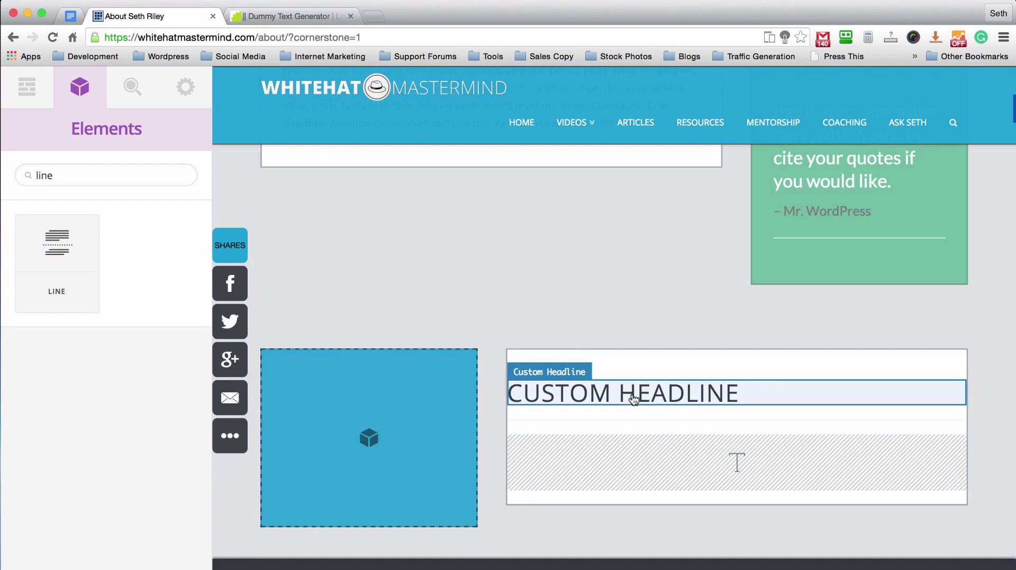
click(633, 400)
triple_click(84, 272)
key(BackSpace)
text(About W)
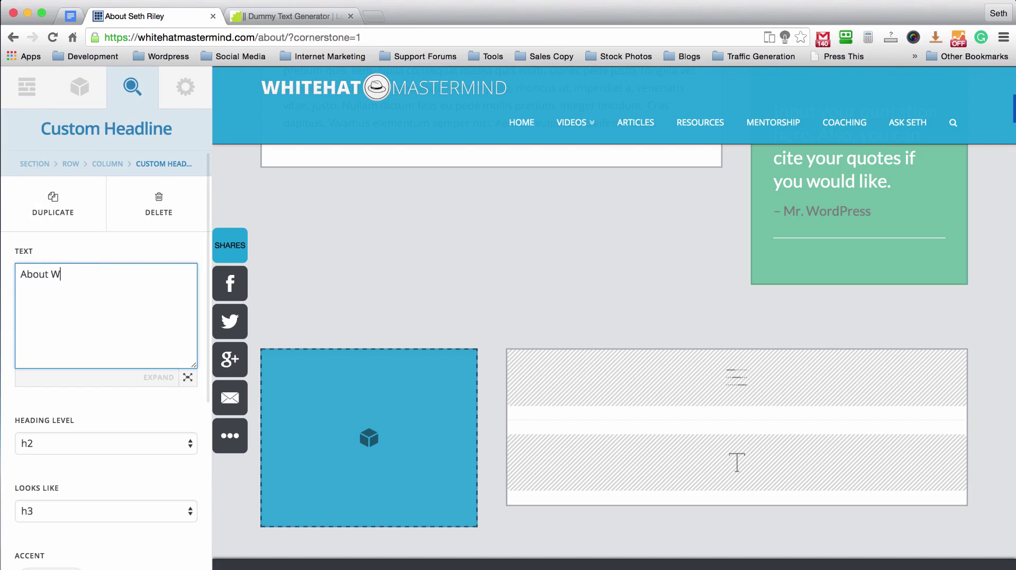
text(hite Hat Mastermind)
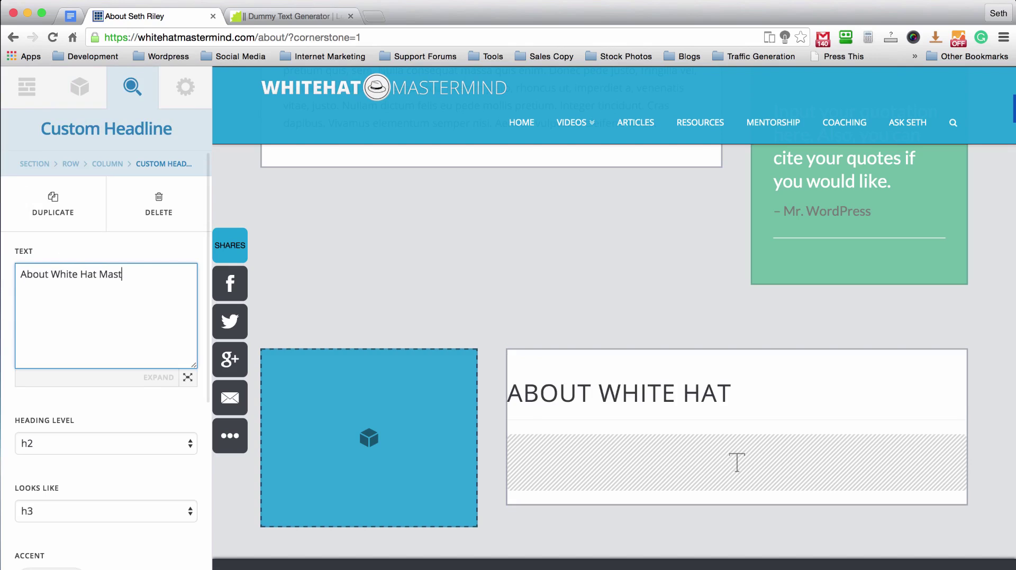
- Make "White Hat Mastermind" bold in the headline by wrapping it in <strong> and </strong> tags
click(51, 273)
text(<strong>)
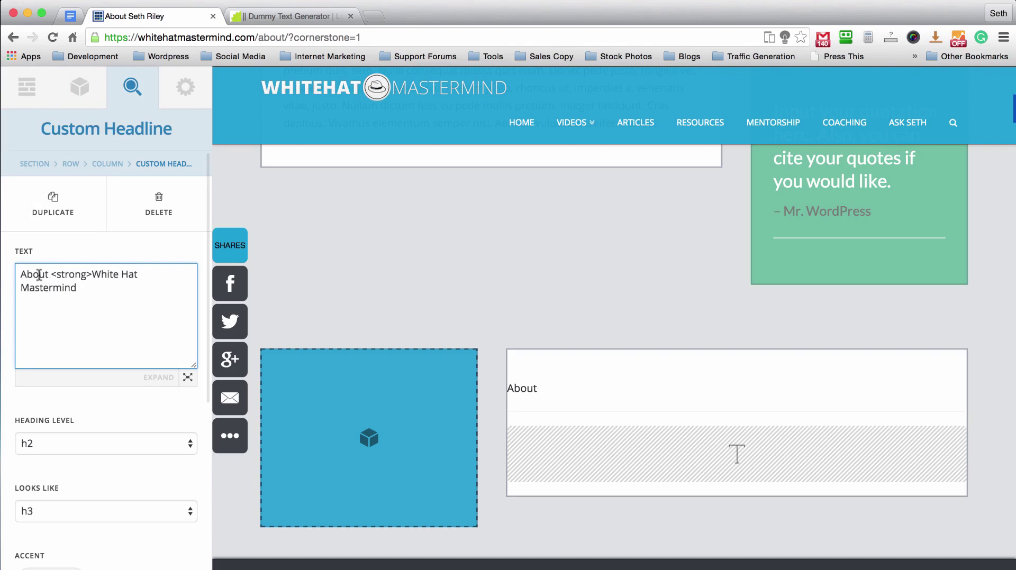
click(104, 289)
text(</strong>)
click(108, 253)
- Set the White Hat Mastermind headline's heading level to h1 and its looks-like style to h4
scroll(107, 251, down, 3)
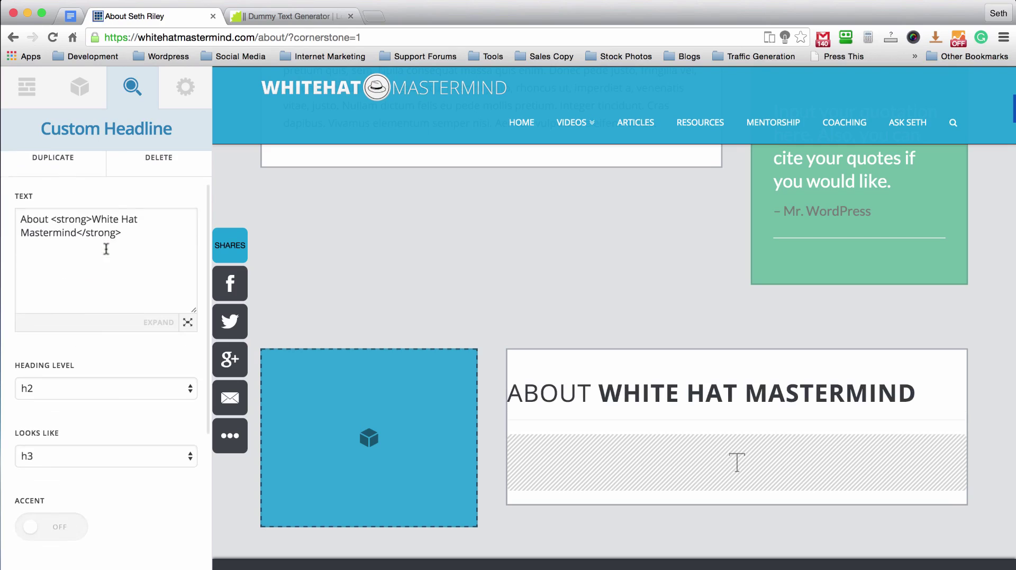
click(90, 392)
click(90, 376)
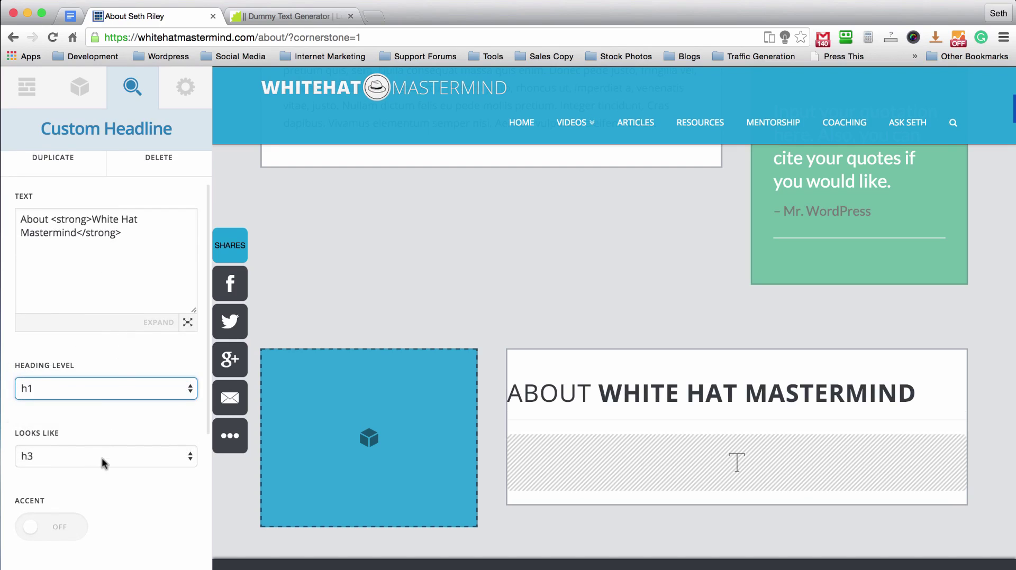
click(102, 458)
click(102, 468)
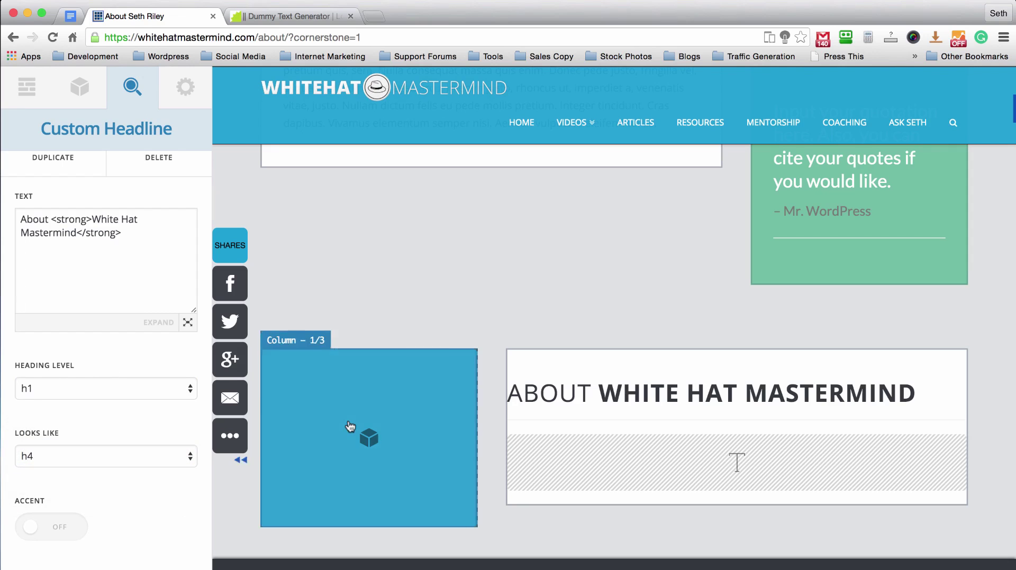
- Set the "Hey, I'm" headline in the upper 2/3 column to heading level h1 with an h4 look
scroll(349, 426, up, 10)
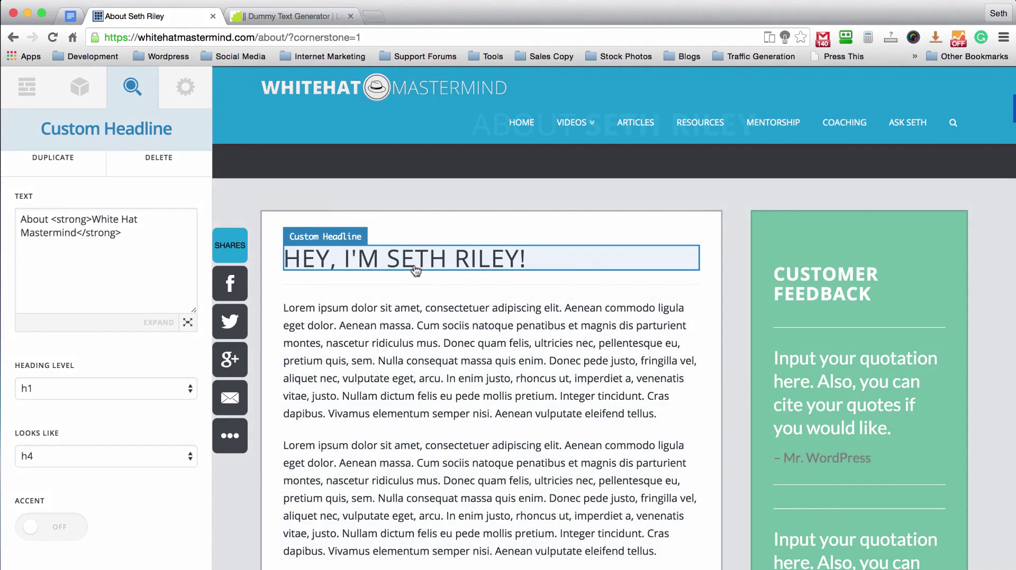
click(415, 271)
scroll(87, 231, down, 3)
scroll(102, 219, down, 4)
click(98, 241)
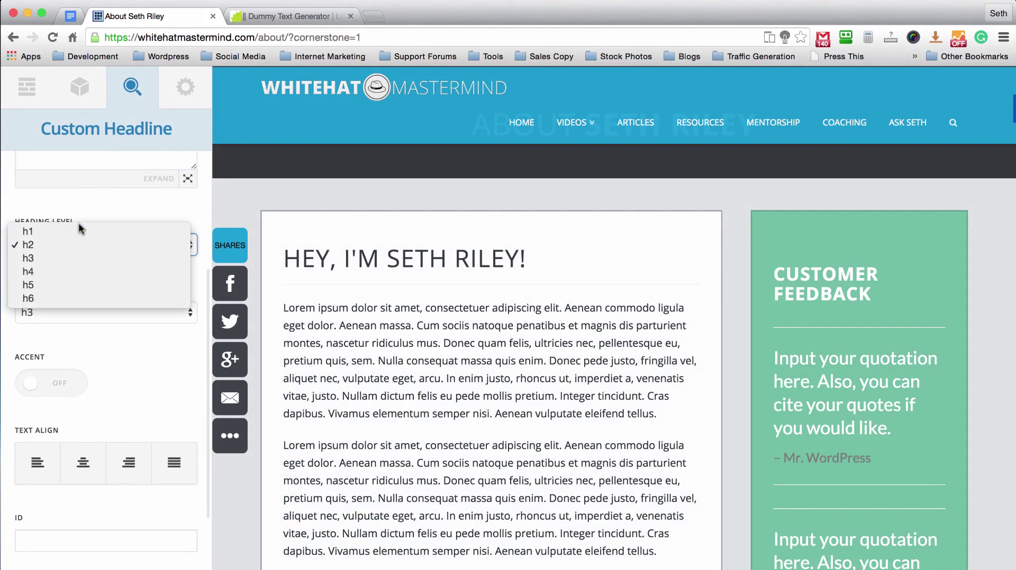
click(81, 226)
click(108, 314)
click(107, 327)
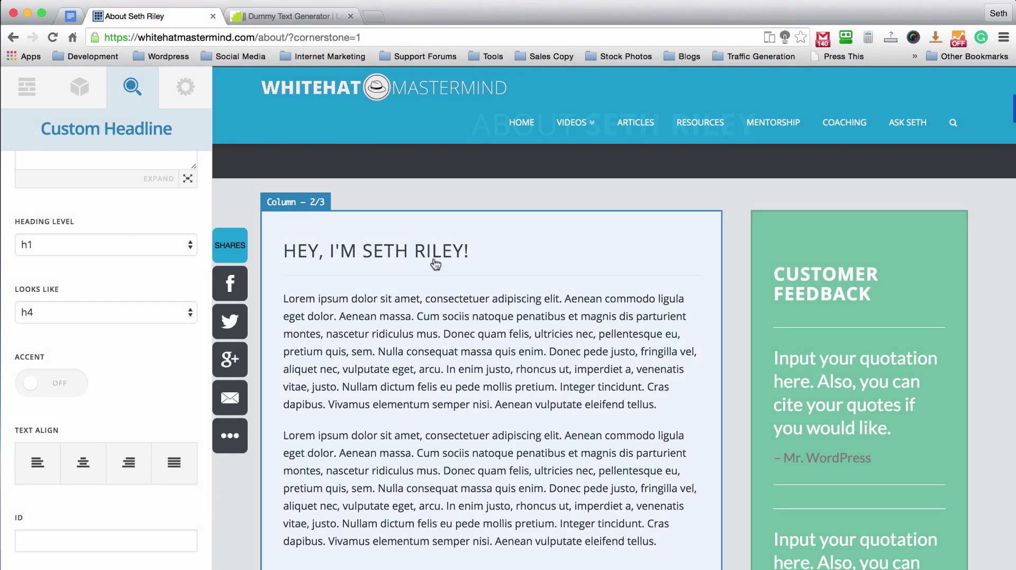
- Wrap the person's name in the "Hey, I'm" headline in <strong> and </strong> tags
click(400, 255)
click(60, 274)
text(<strong>Seth Riley!)
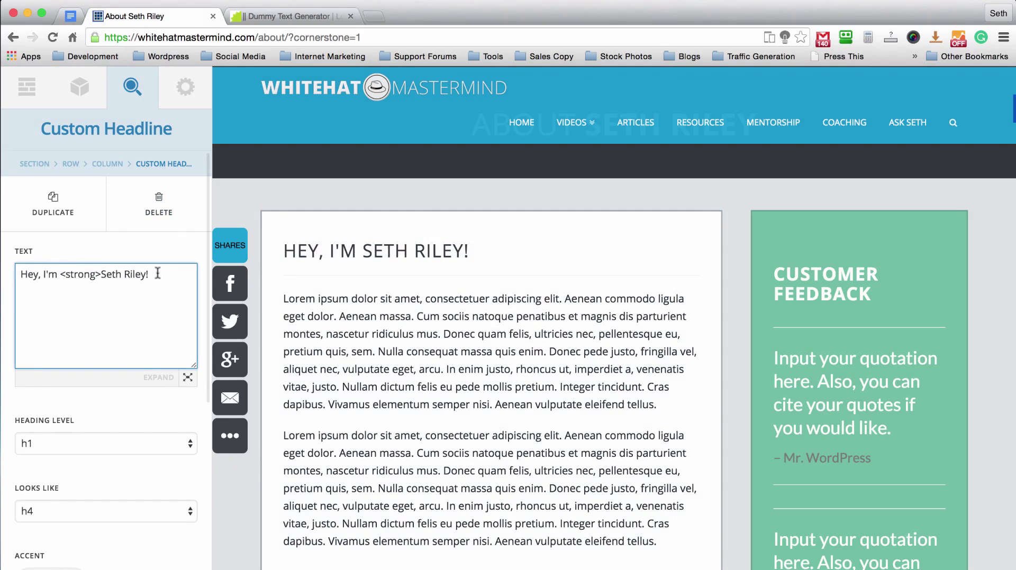
click(156, 273)
text(</strong)
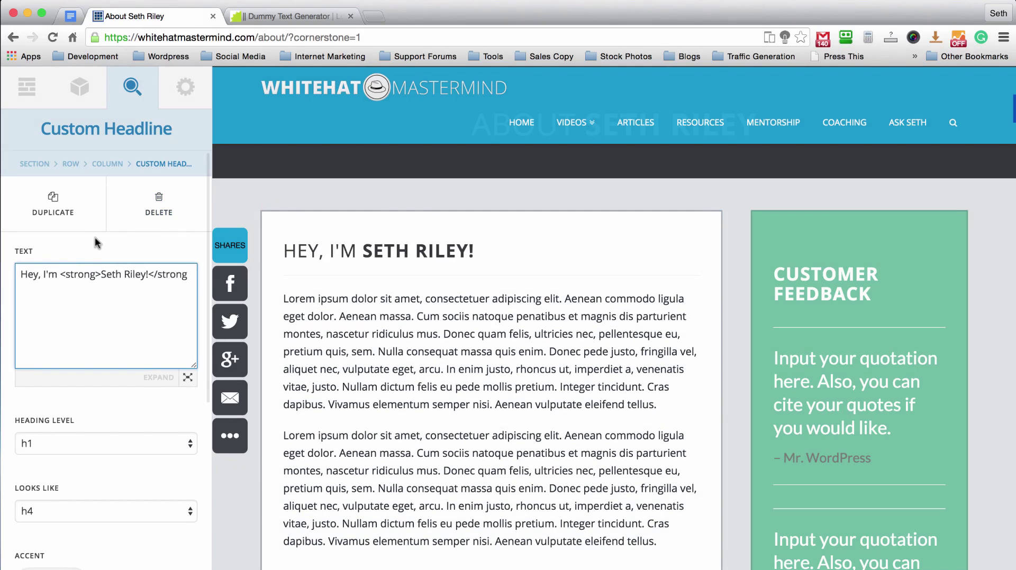
text(>)
click(132, 243)
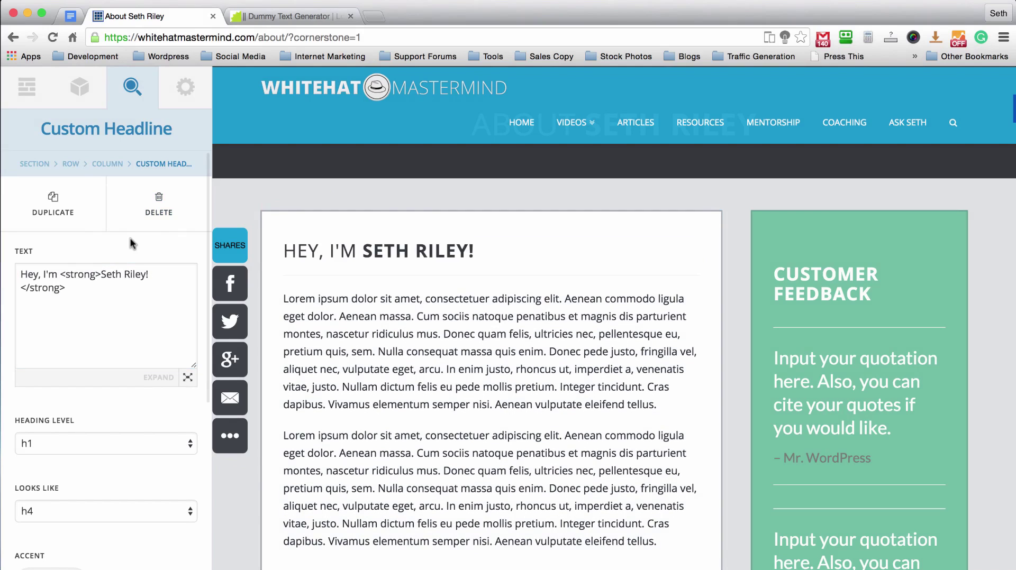
- Set the padding of Section 3's white 2/3 column to 30px on all sides
scroll(517, 296, down, 8)
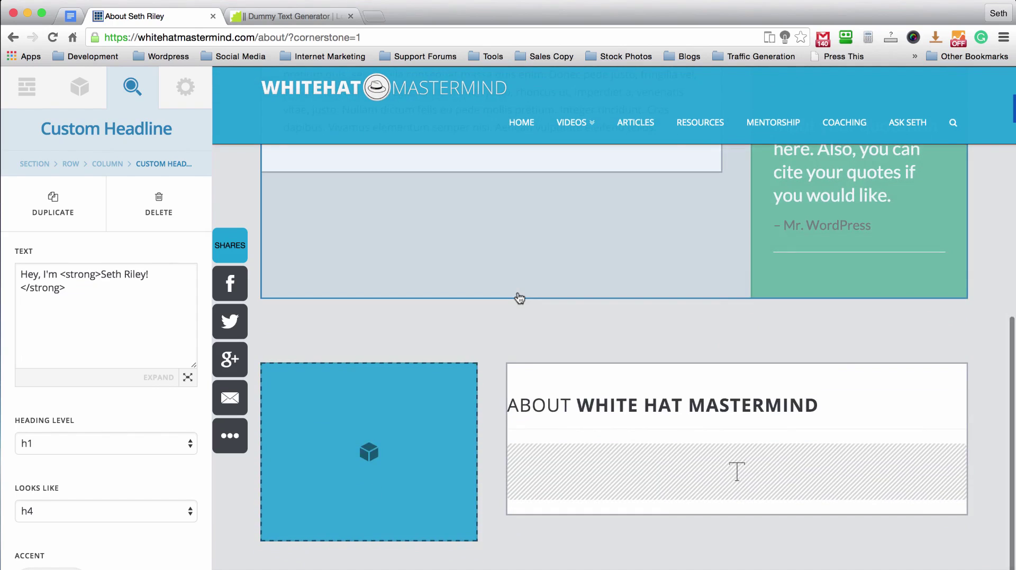
scroll(518, 298, up, 1)
click(657, 496)
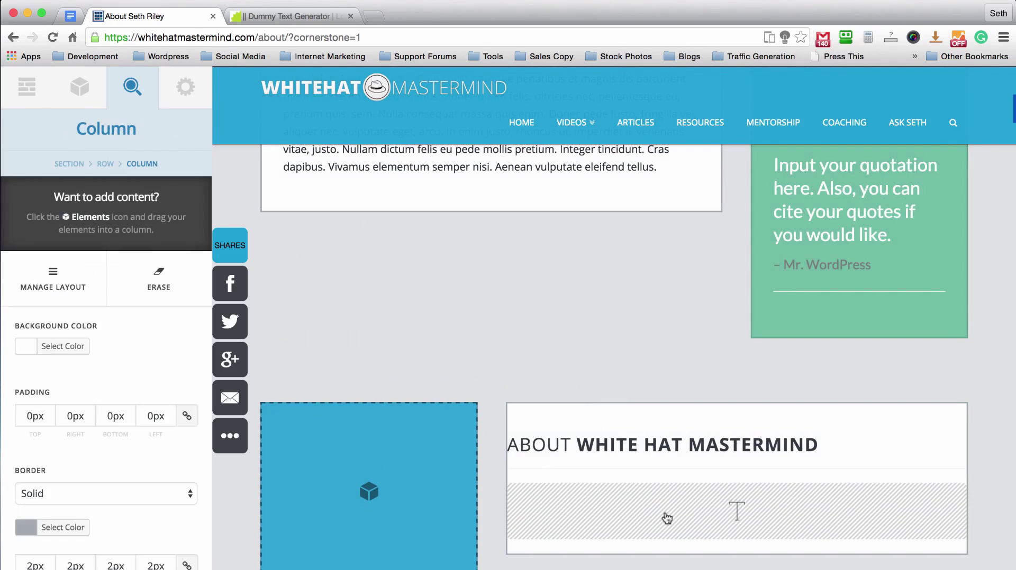
click(21, 418)
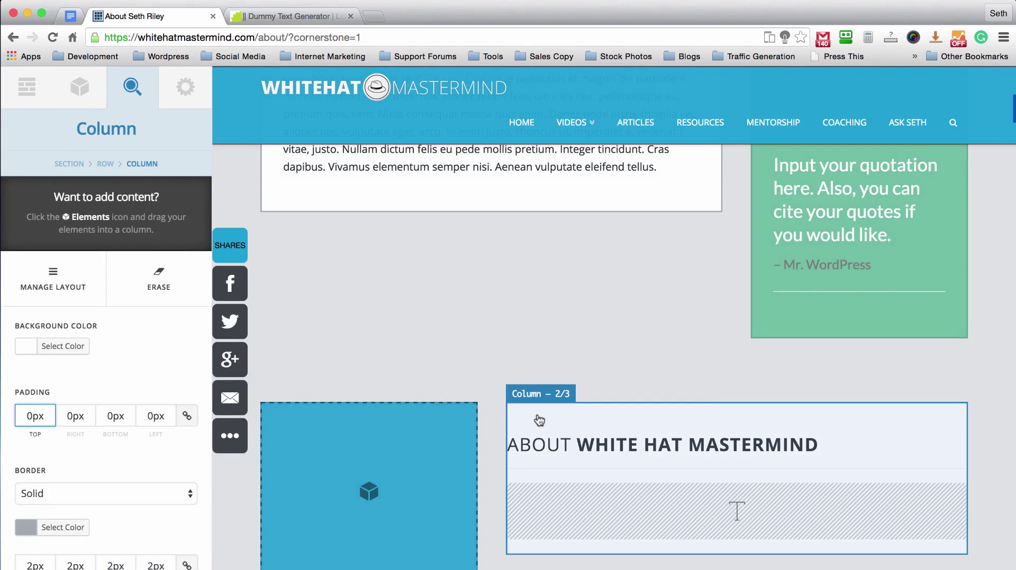
click(539, 420)
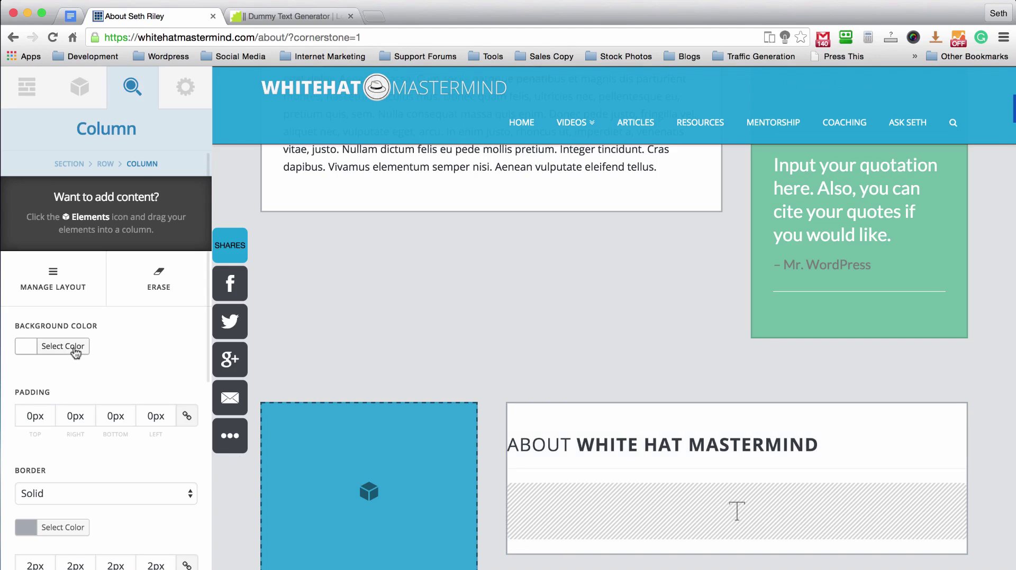
click(24, 411)
text(3)
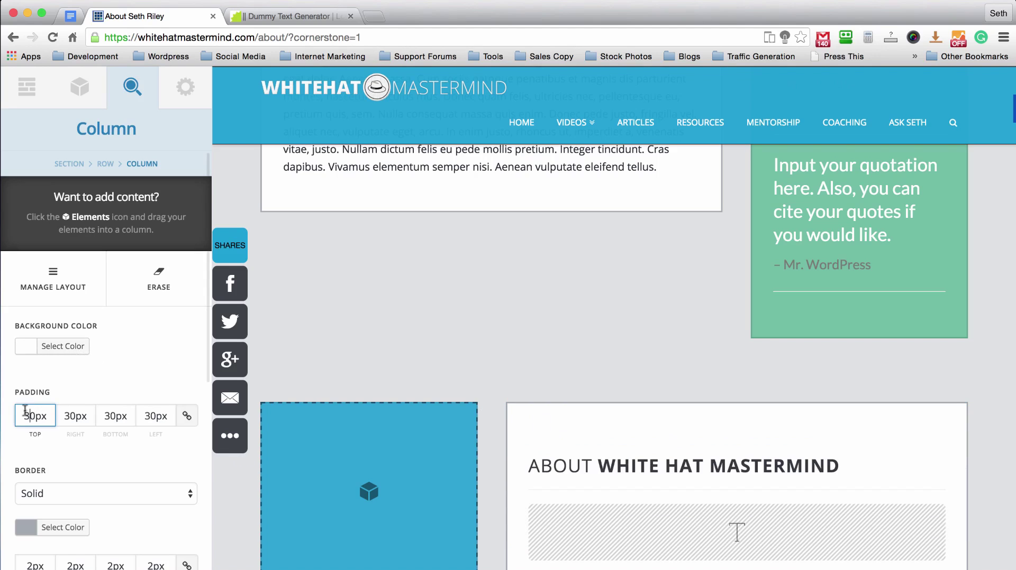
click(109, 380)
- Set the padding of Section 3's blue 1/3 column to 30px on all sides
scroll(662, 379, down, 3)
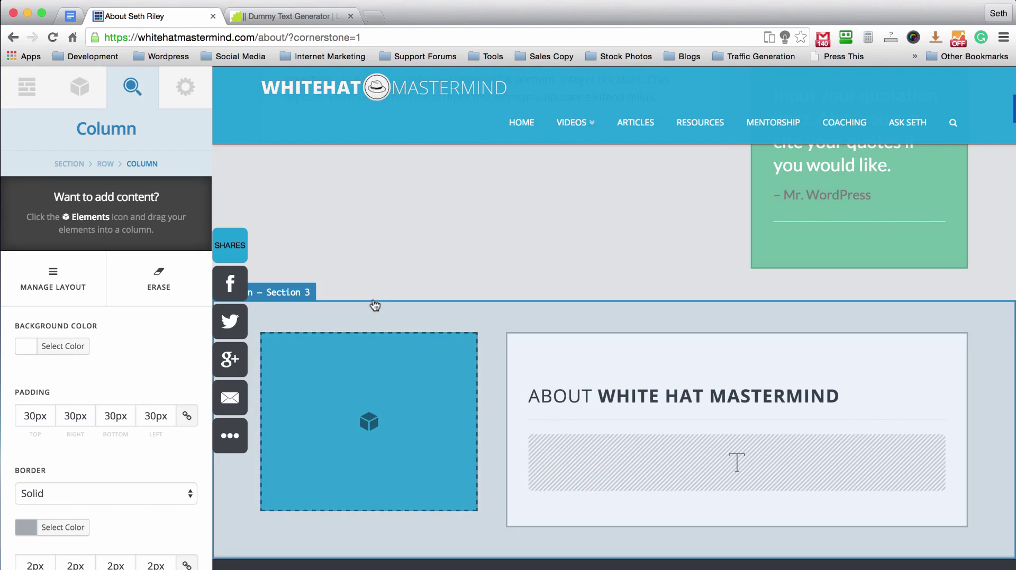
click(386, 354)
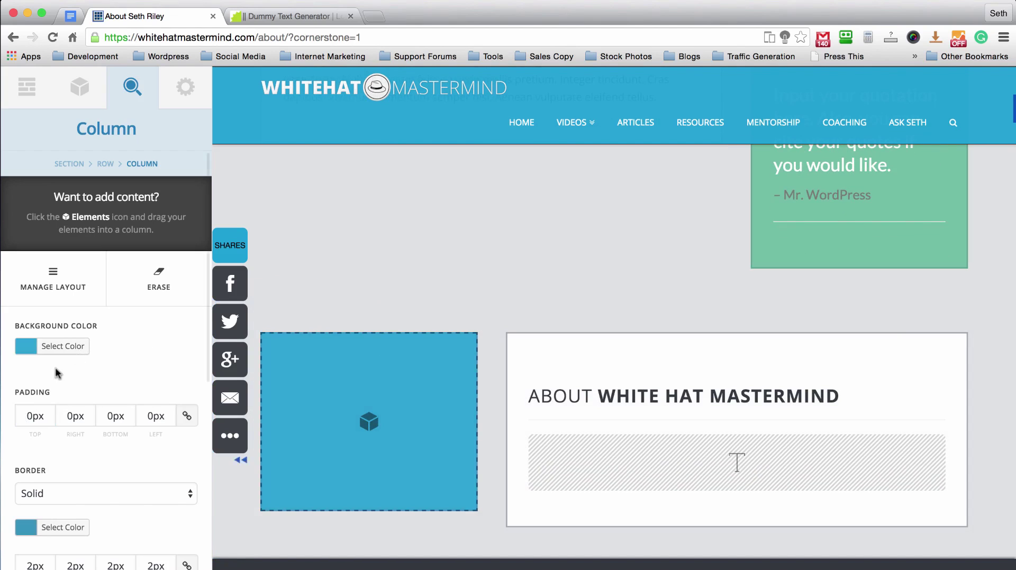
click(23, 422)
text(3)
click(116, 373)
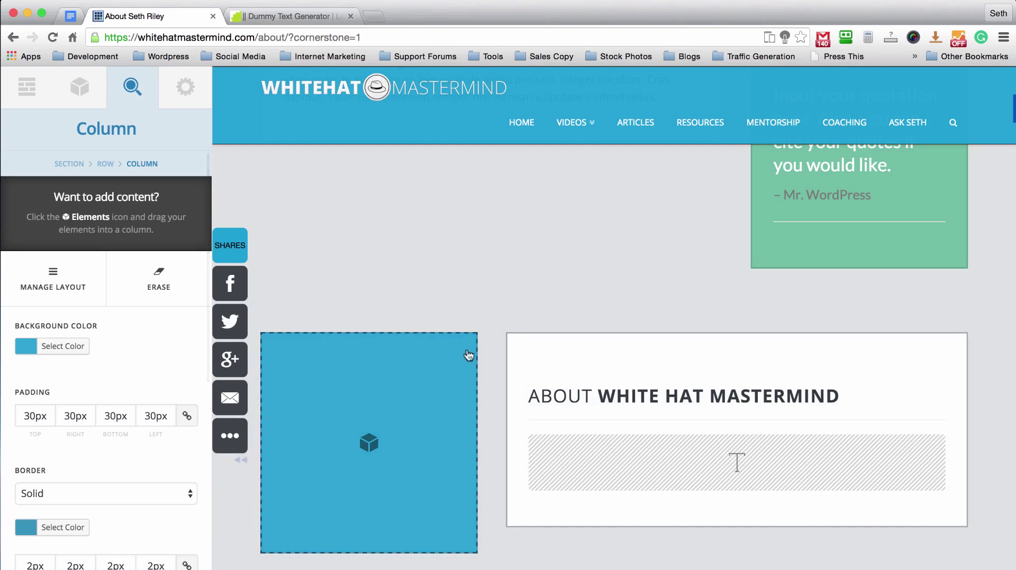
- Copy the full lorem ipsum passage from the Dummy Text Generator and paste it into the white column's Text element
click(278, 20)
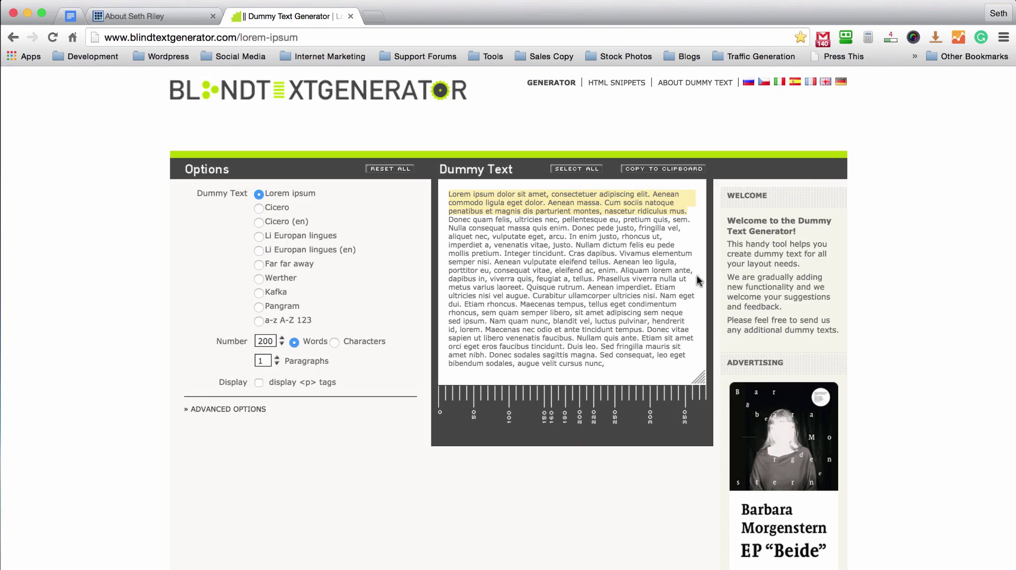
drag(648, 363, 444, 195)
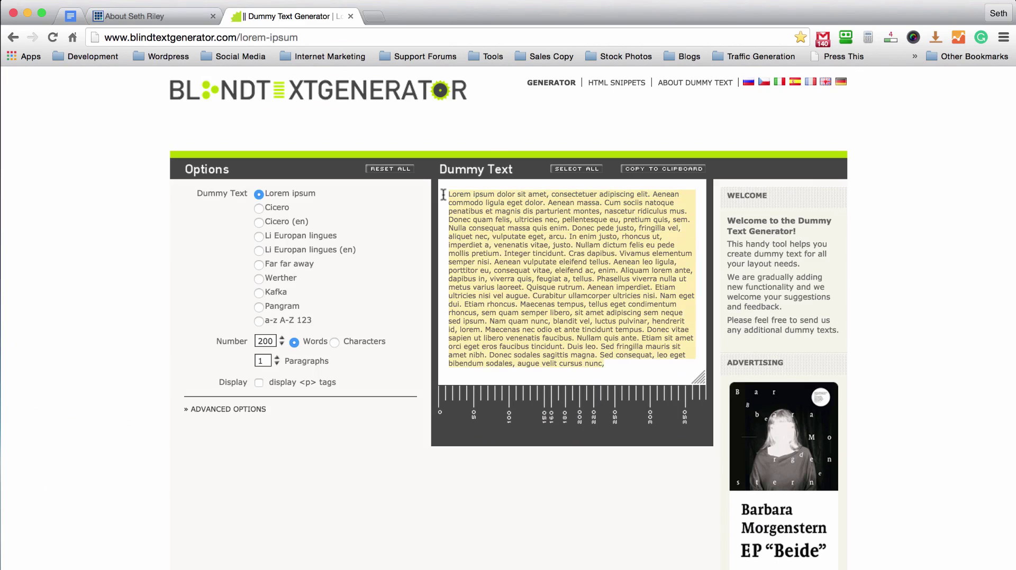
click(144, 19)
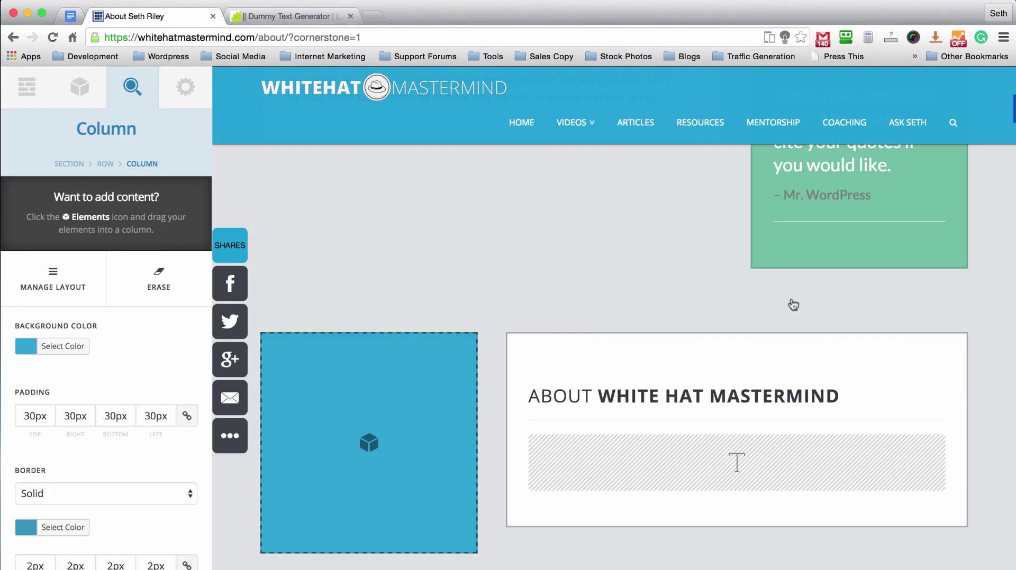
click(710, 464)
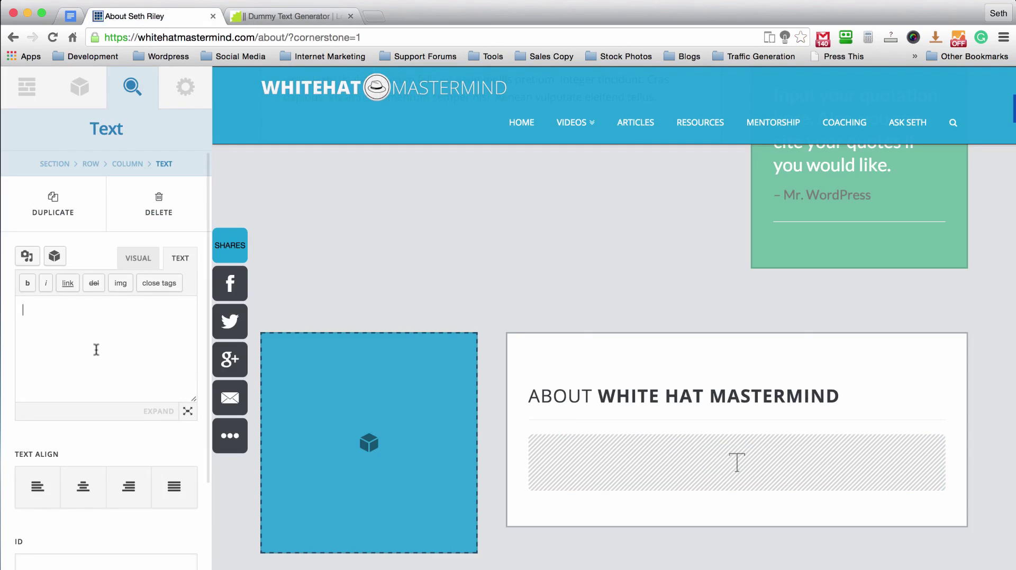
key(super+v)
click(137, 253)
scroll(106, 338, down, 3)
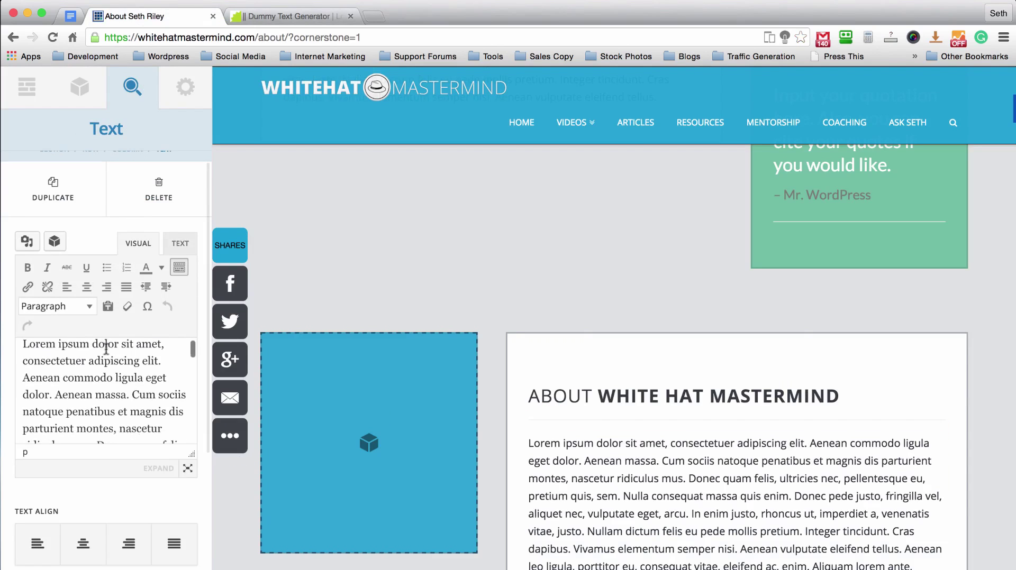
- In the expanded text editor, split the pasted passage into two paragraphs before "Phasellus viverra", and close the editor
click(188, 470)
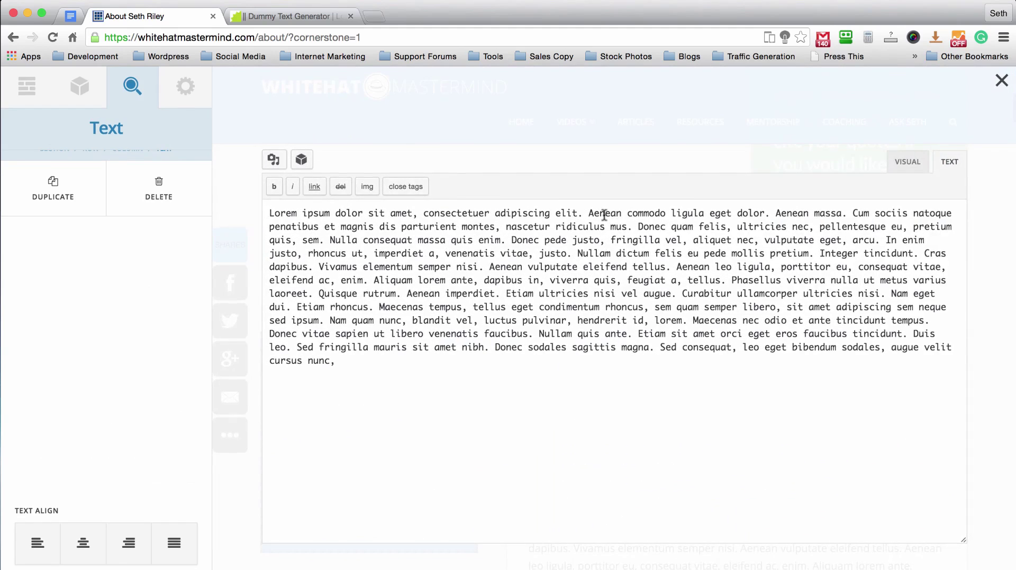
click(732, 281)
key(Return)
key(Return)
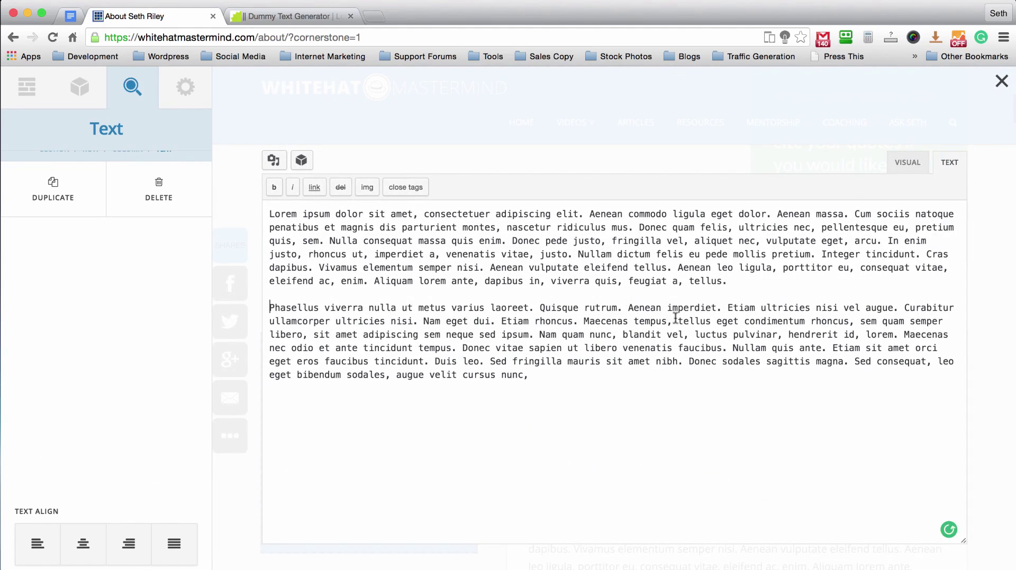
click(1002, 83)
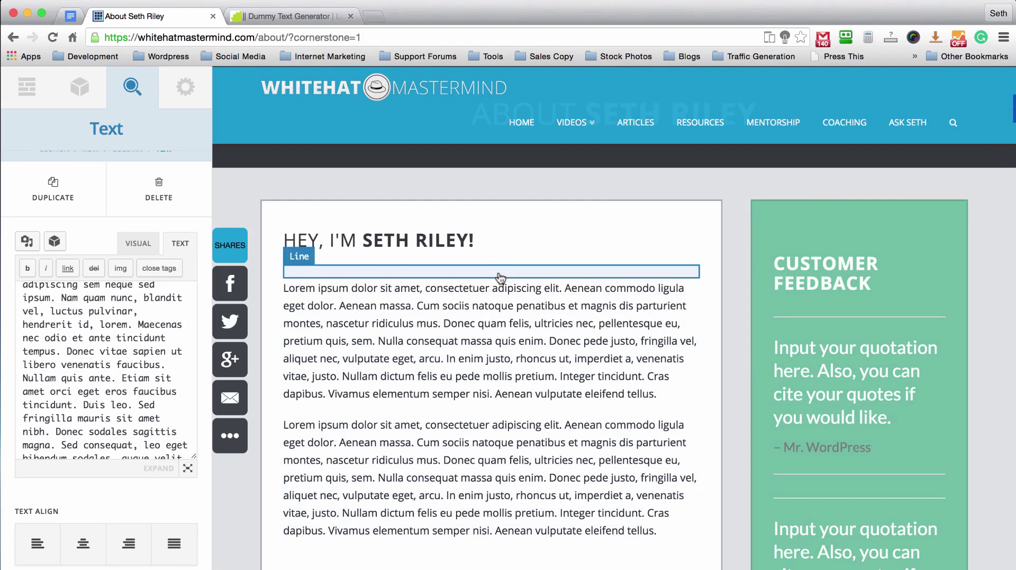
- Search the elements for "image", add an Image element above the white column's headline, and open its settings
click(81, 94)
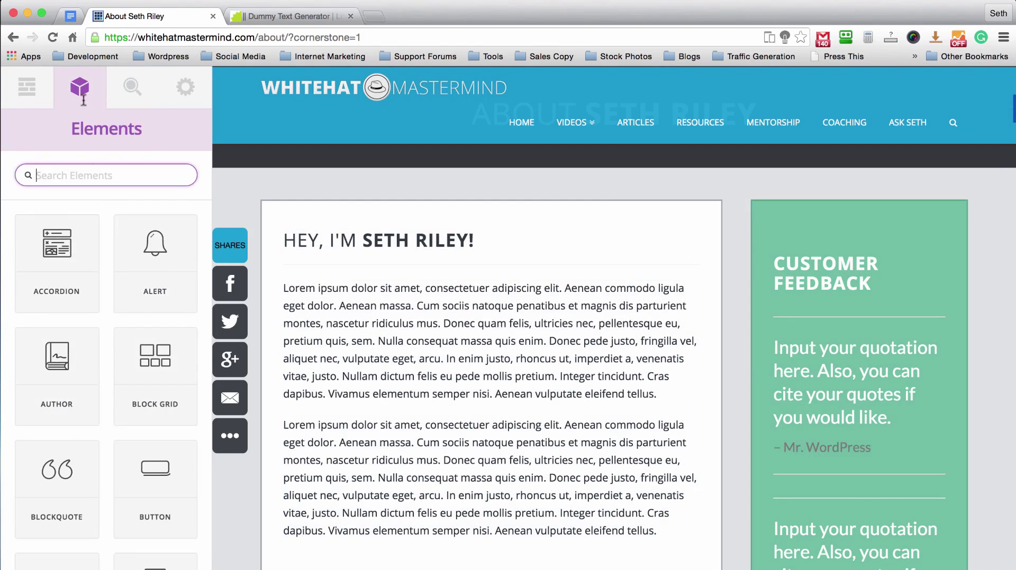
scroll(105, 229, down, 6)
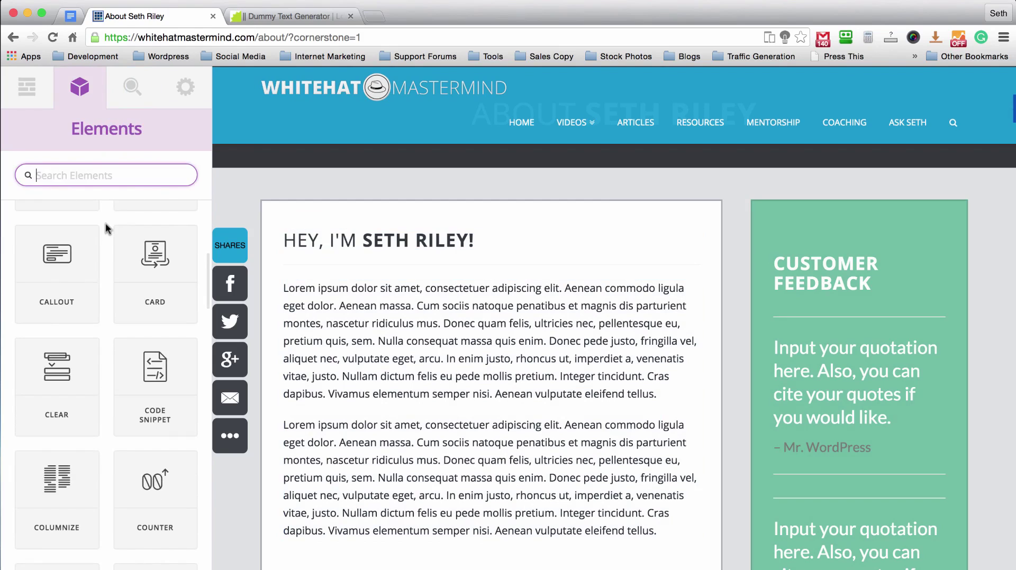
scroll(106, 228, up, 6)
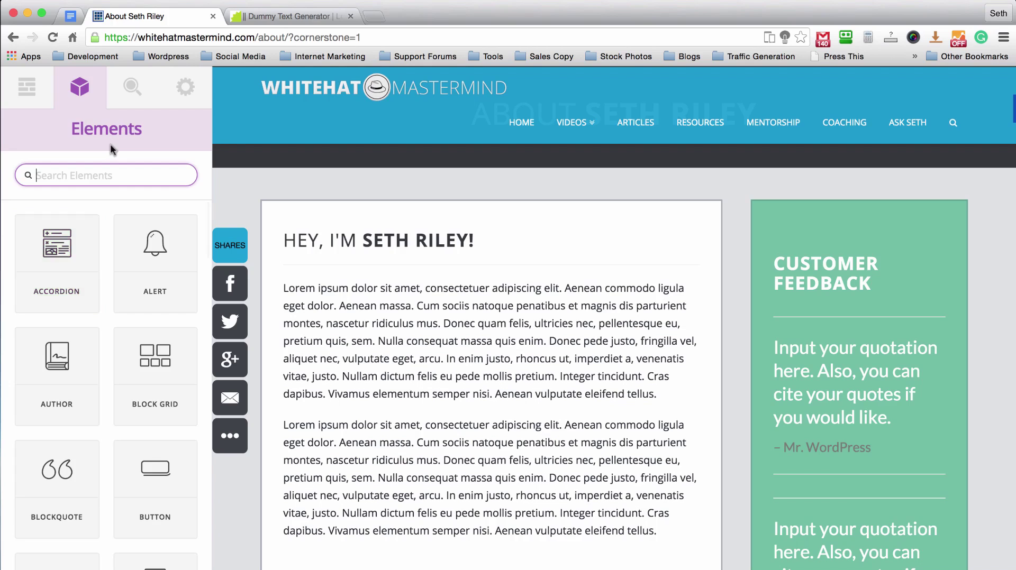
text(image)
drag(58, 286, 616, 253)
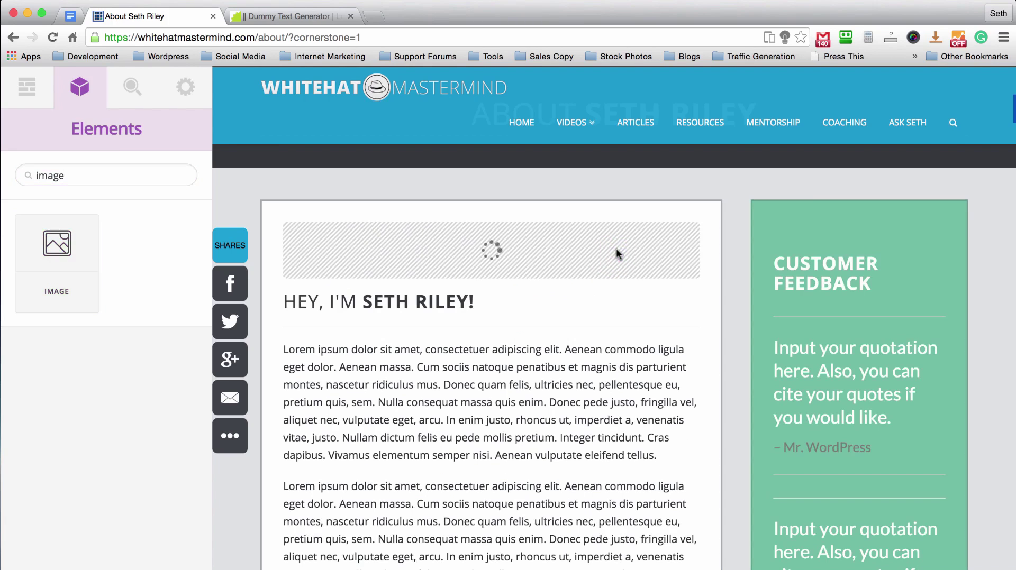
click(547, 253)
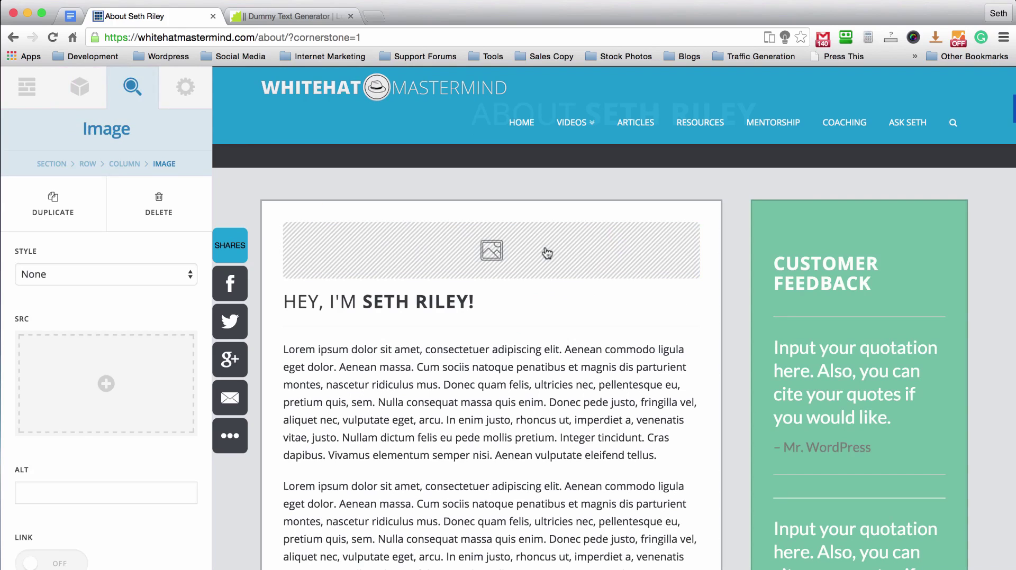
- Insert the 342 × 301 portrait photo without the circular crop from the media library into the Image element
click(118, 377)
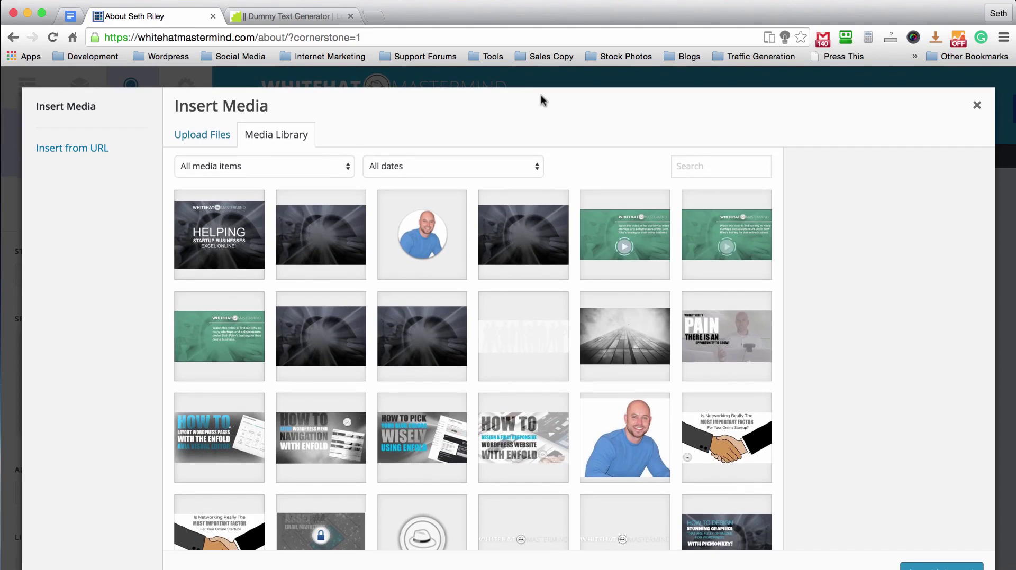
click(424, 229)
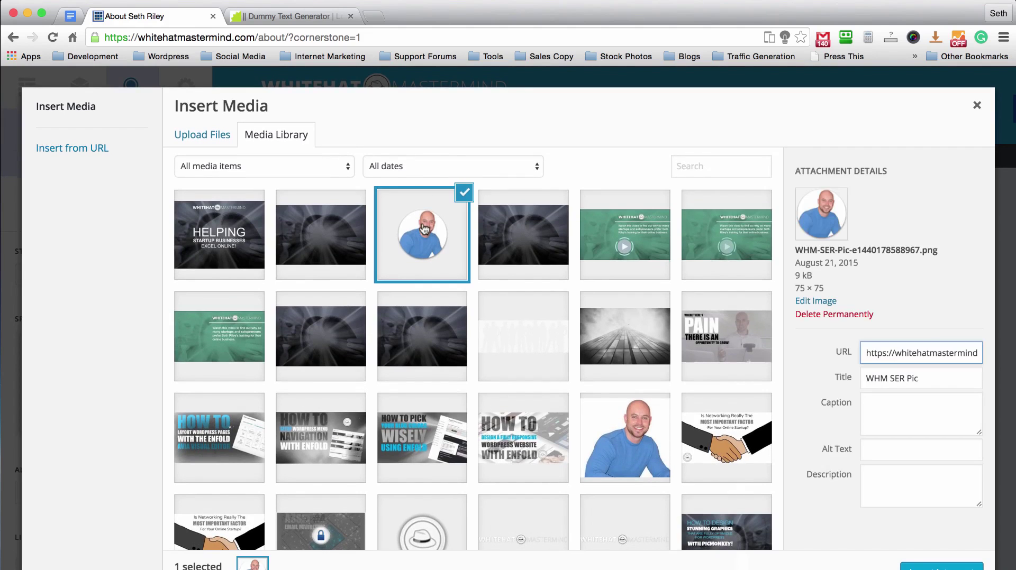
scroll(566, 325, down, 15)
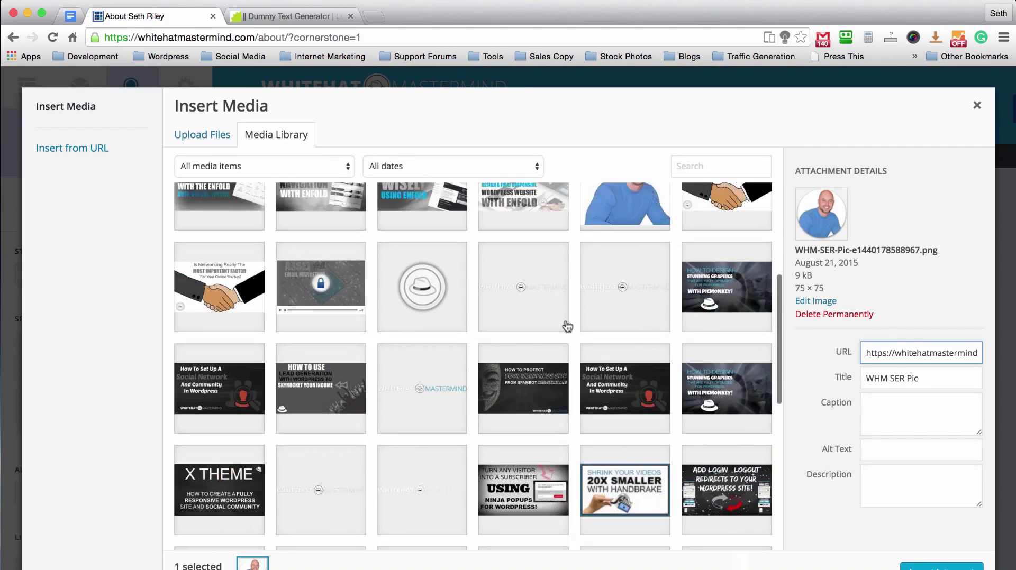
scroll(567, 326, up, 15)
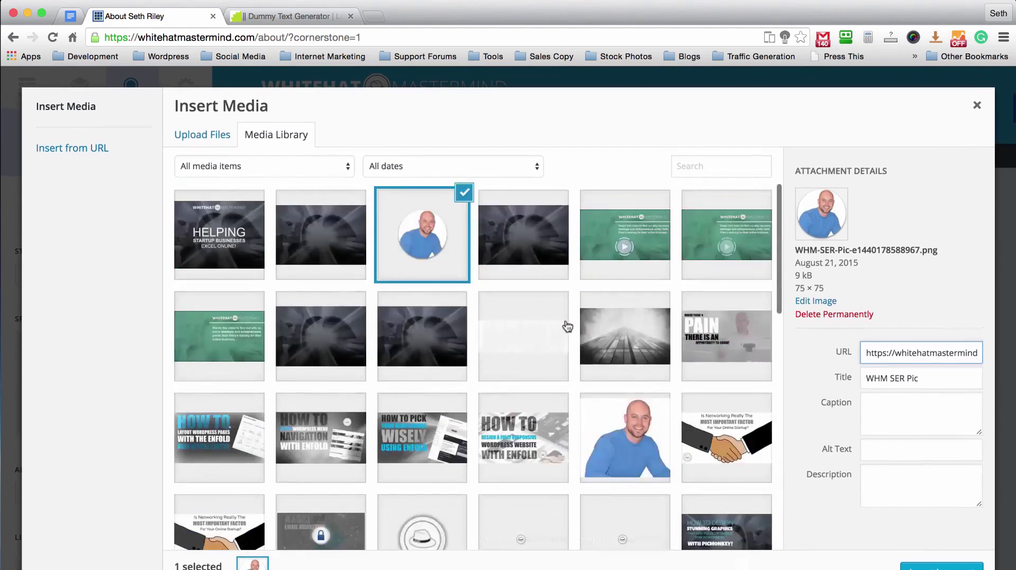
click(619, 434)
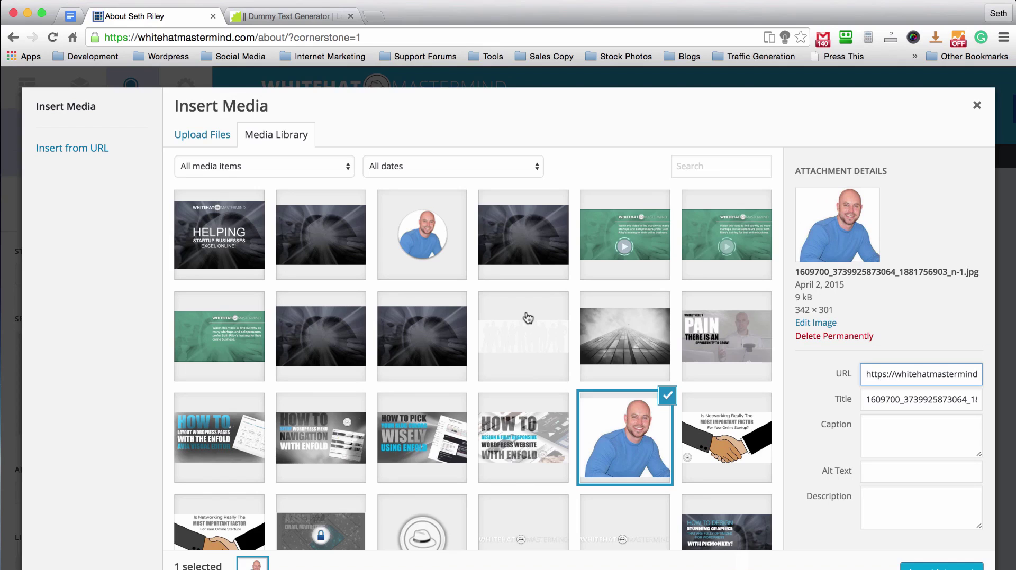
click(942, 566)
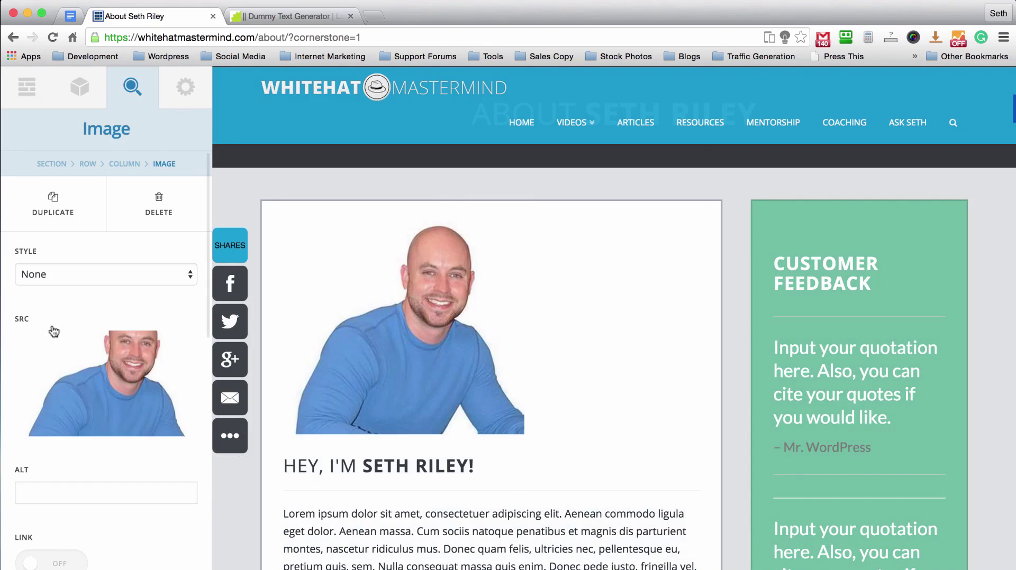
- Set the text alignment of the white 2/3 column to right
scroll(126, 219, down, 10)
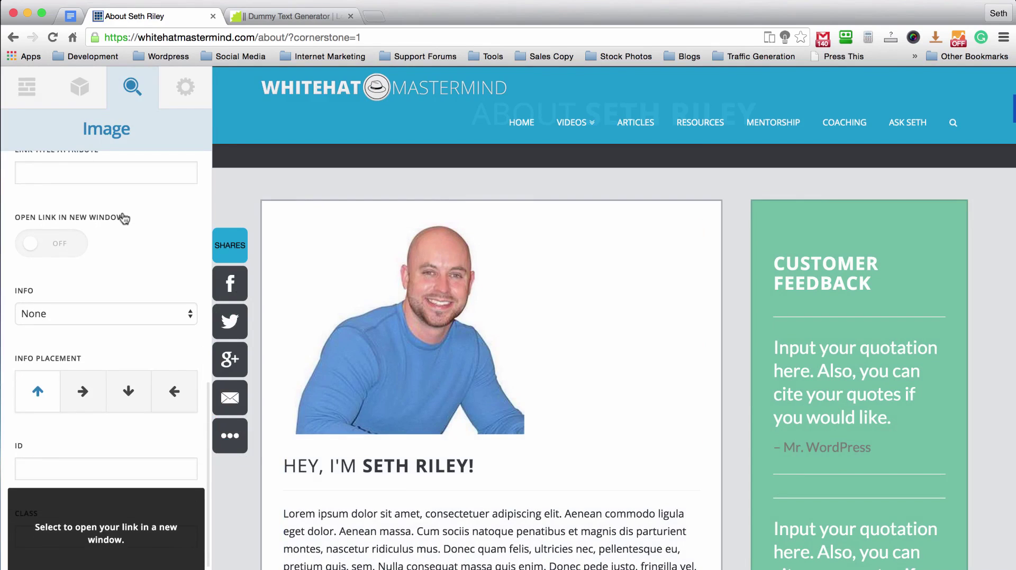
scroll(124, 219, down, 2)
scroll(124, 218, up, 10)
scroll(124, 218, up, 3)
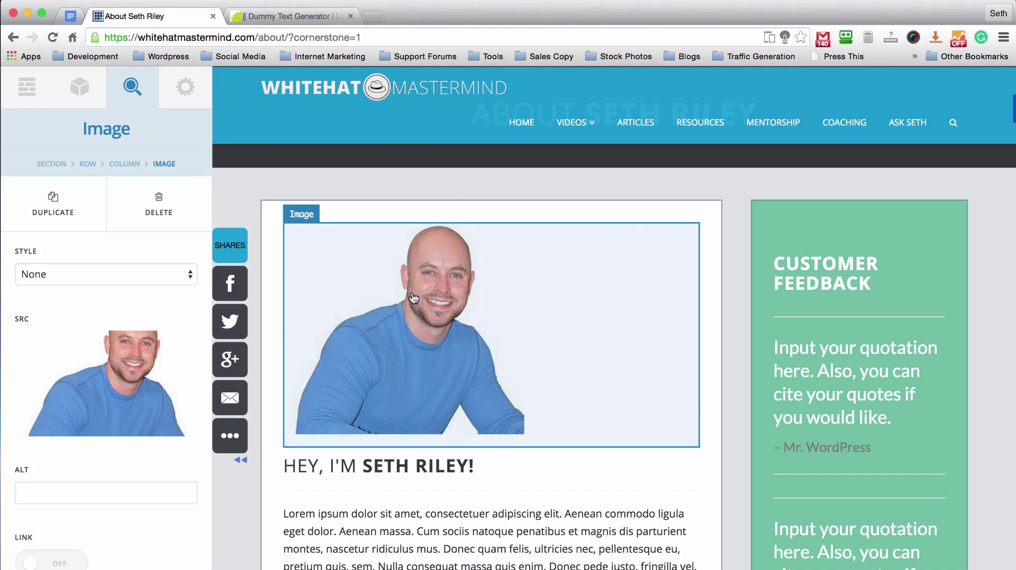
click(124, 163)
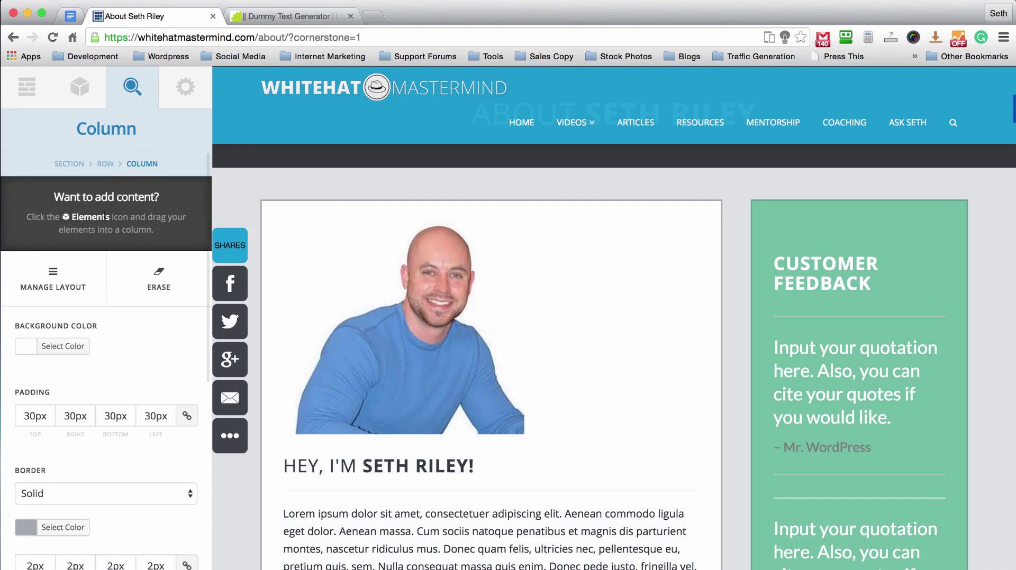
scroll(104, 217, down, 6)
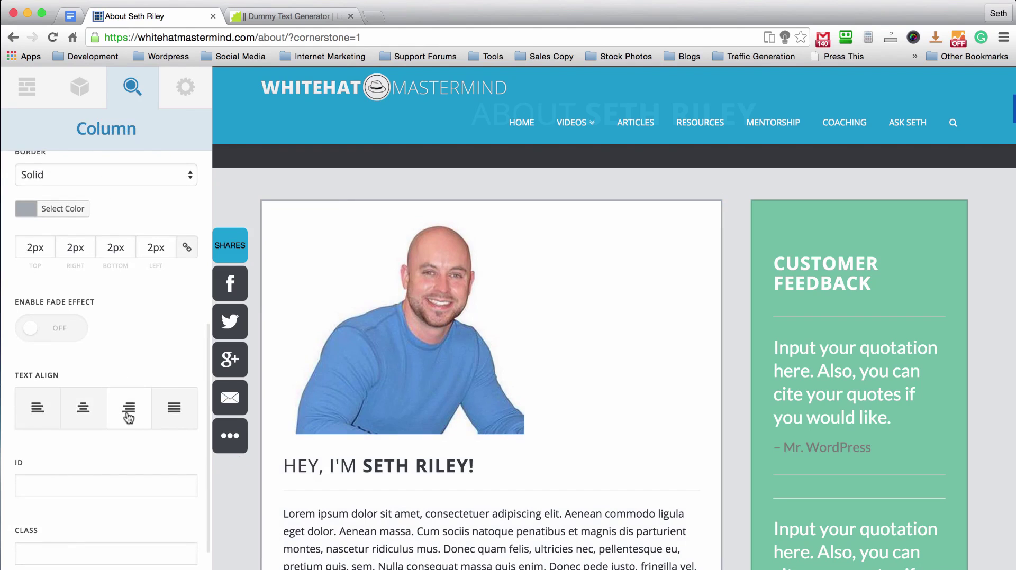
click(128, 415)
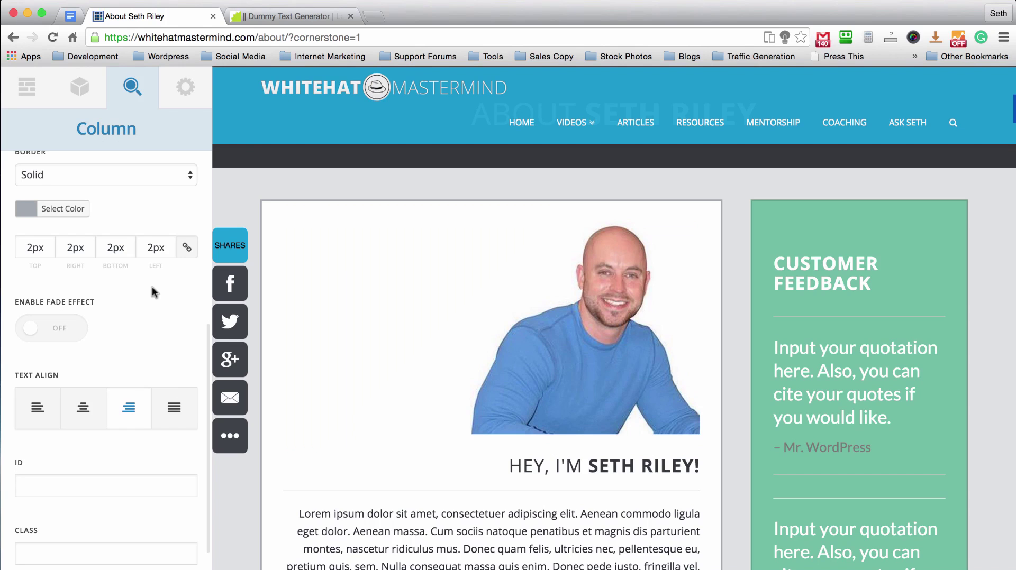
- Move the image in the white column so it sits below the headline and line, directly above the text
scroll(352, 256, down, 3)
drag(569, 269, 558, 454)
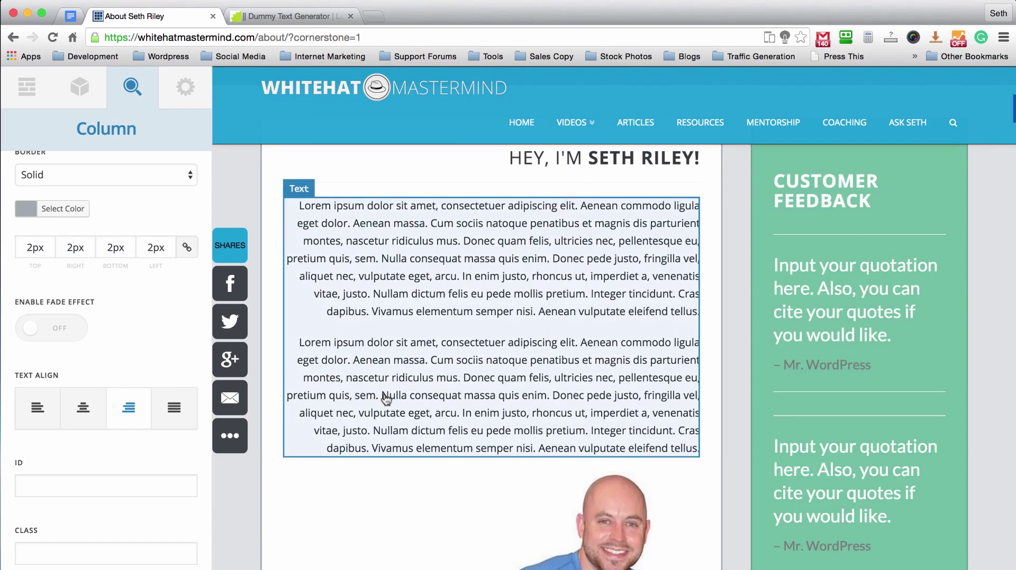
drag(608, 545, 617, 279)
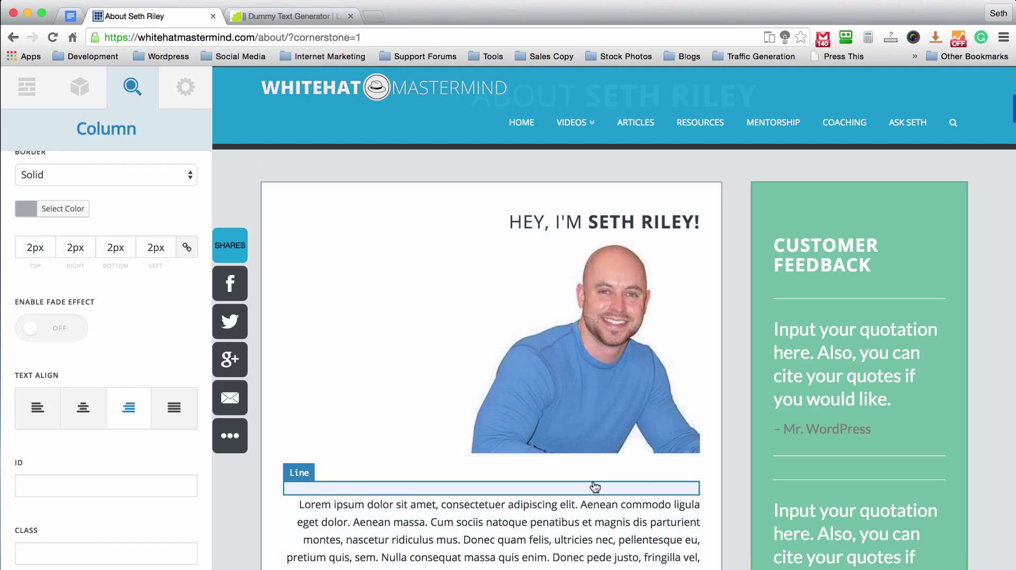
drag(585, 324, 595, 253)
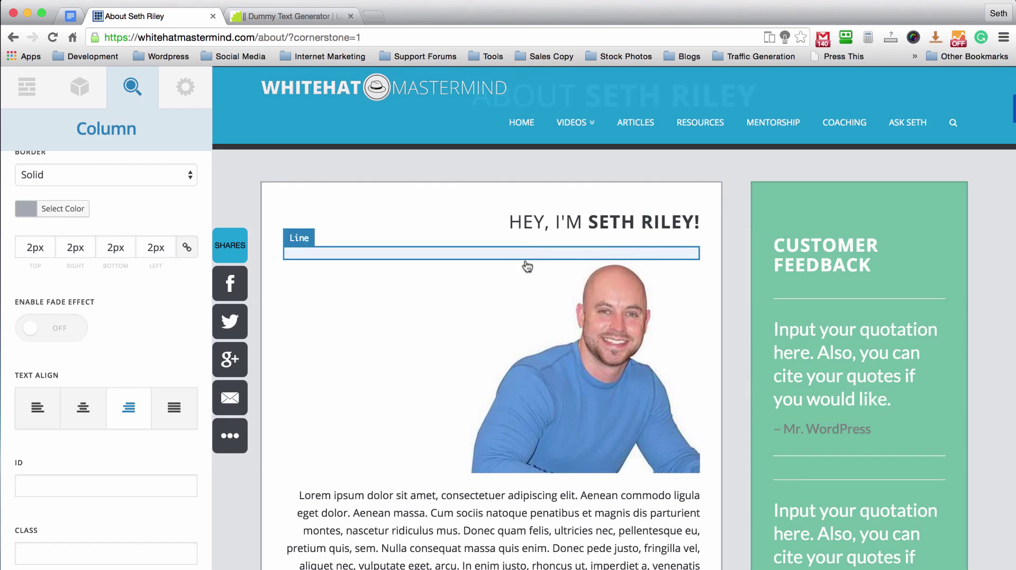
- Set the style of the white column's Image element to Thumbnail
scroll(494, 356, down, 5)
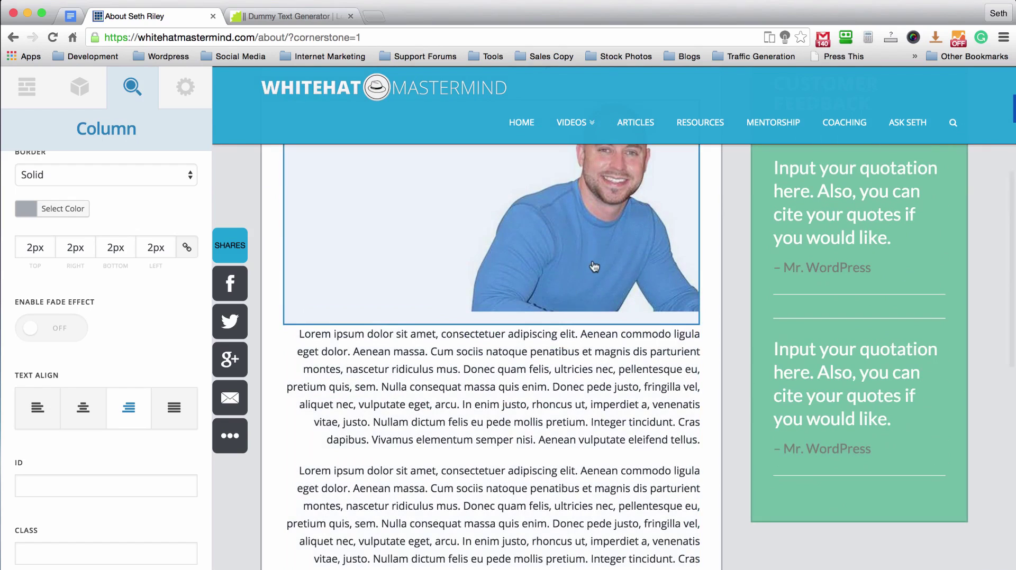
click(595, 266)
scroll(84, 250, down, 3)
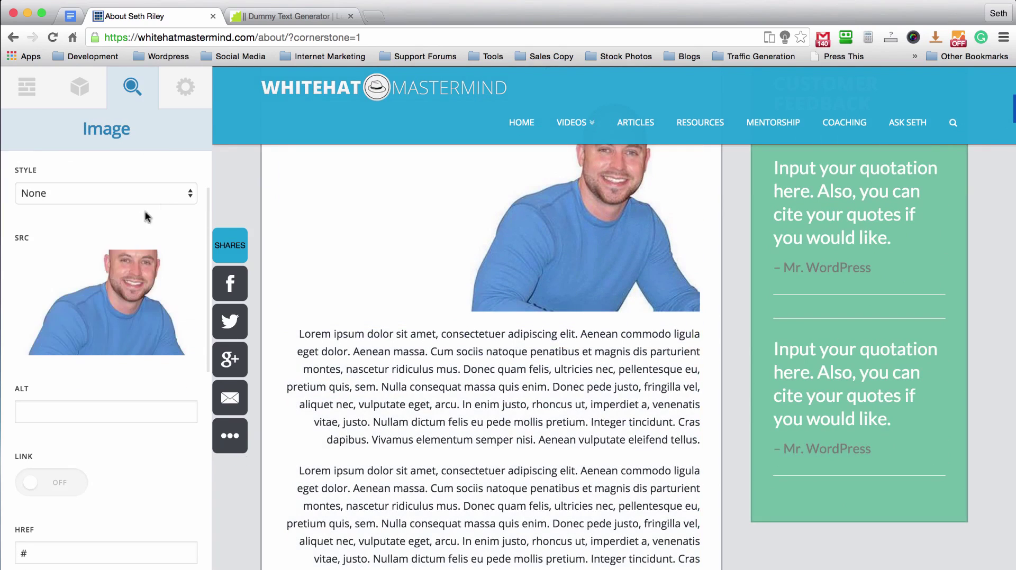
click(166, 195)
click(127, 207)
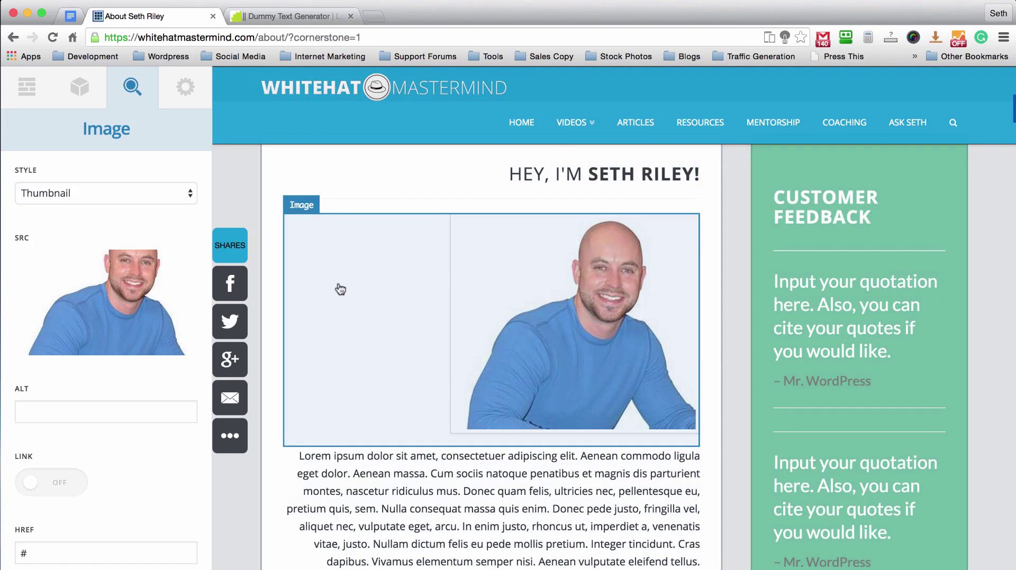
- Review how the portrait looks within the page layout and check the Image element's remaining settings
scroll(341, 288, down, 5)
scroll(340, 288, up, 4)
scroll(340, 289, up, 5)
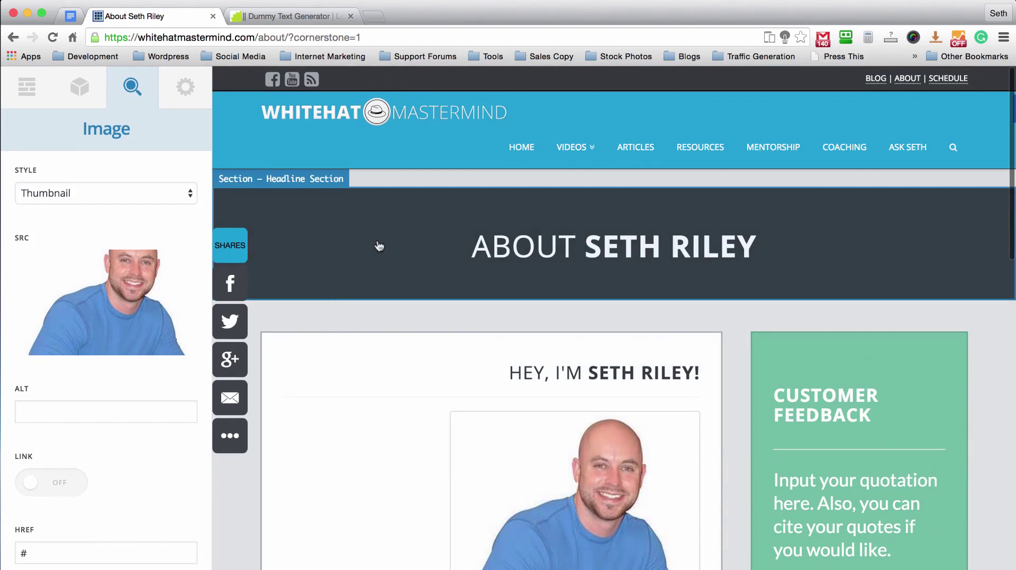
scroll(371, 252, down, 4)
scroll(70, 295, down, 10)
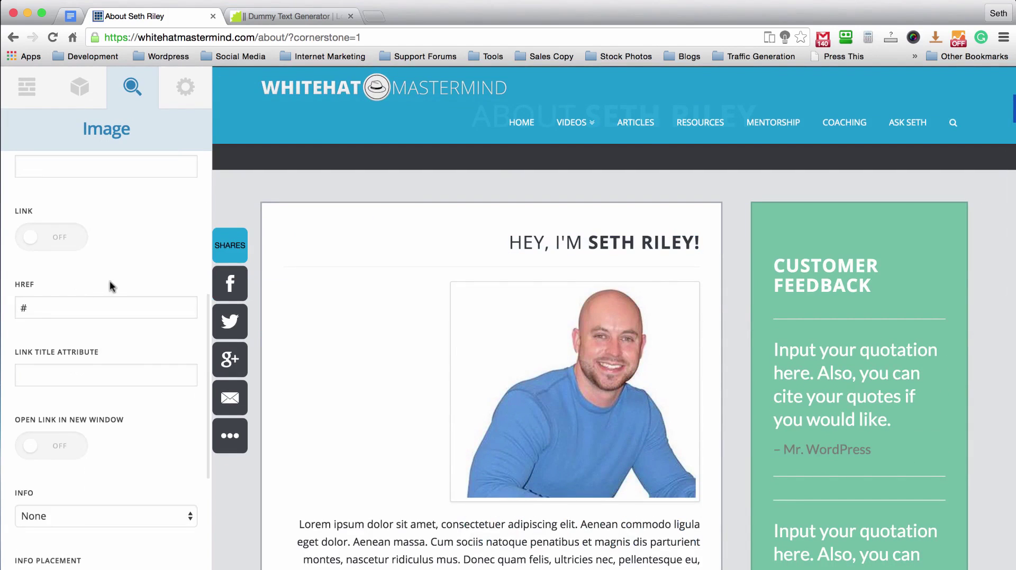
scroll(164, 249, up, 10)
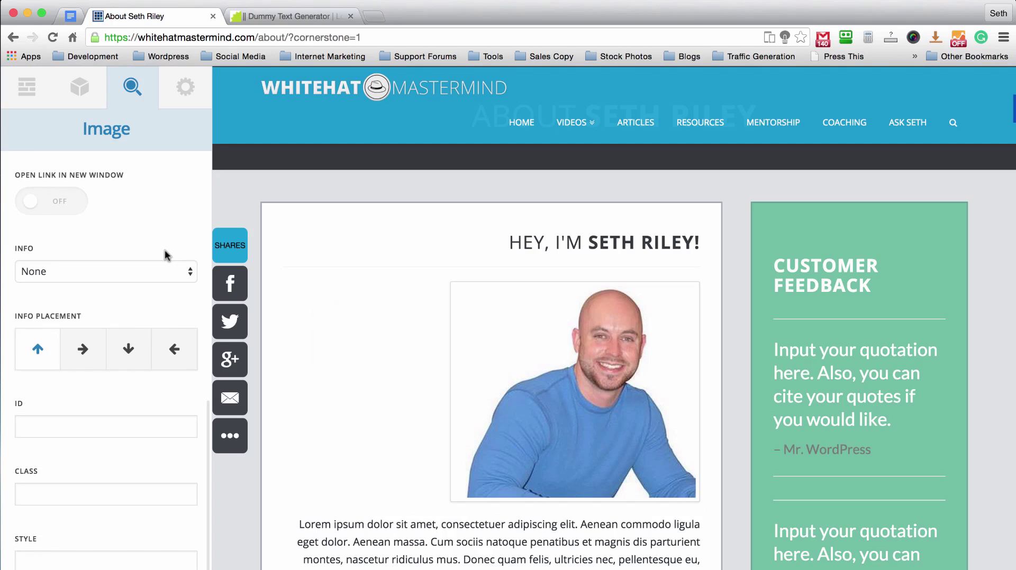
scroll(164, 250, down, 2)
scroll(164, 250, up, 4)
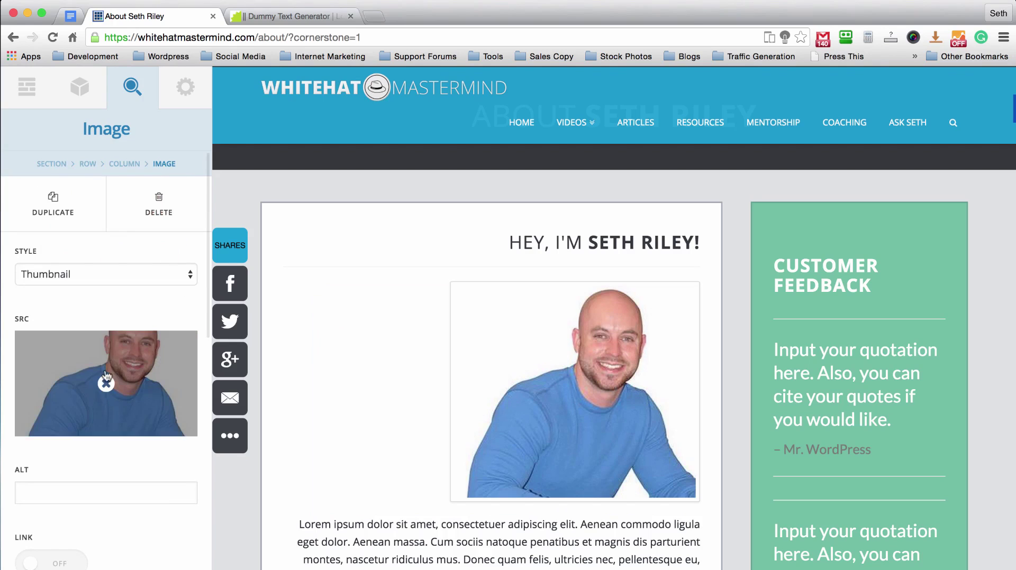
- Remove the current photo from the Image element, upload WHM SER Pic.png from the WHM Graphics folder, and insert it instead
click(106, 383)
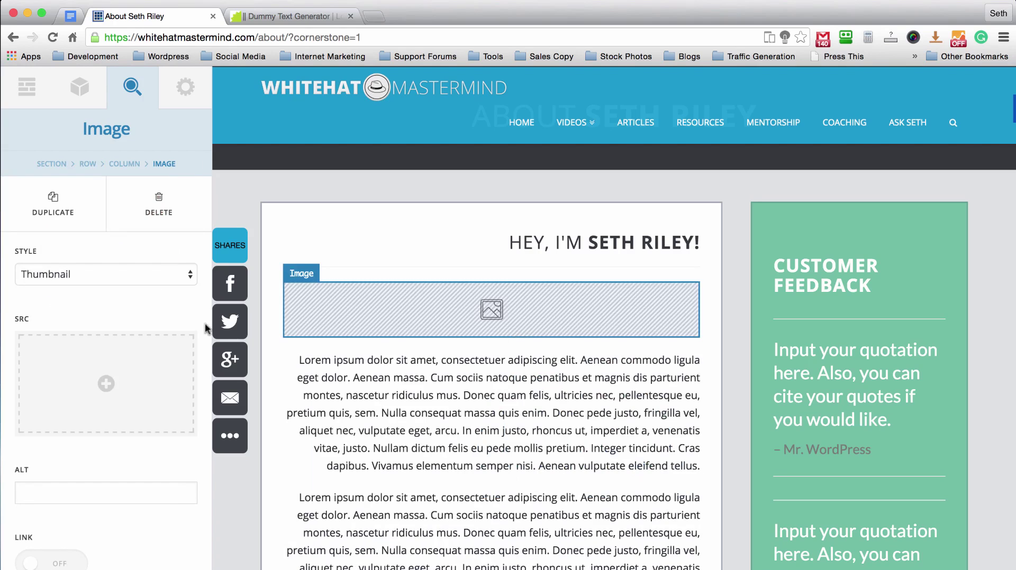
click(117, 392)
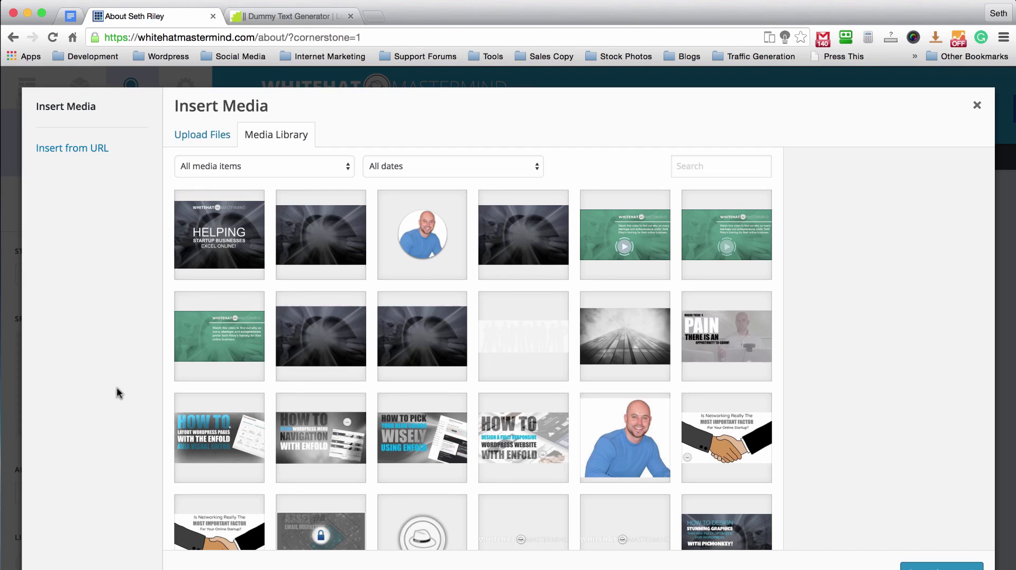
click(187, 136)
click(595, 356)
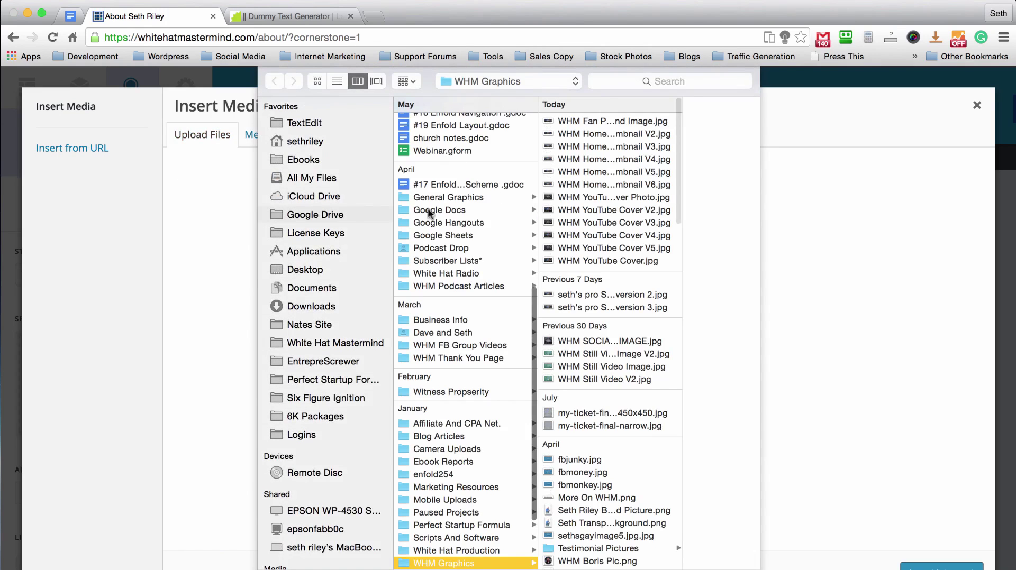
scroll(450, 350, down, 4)
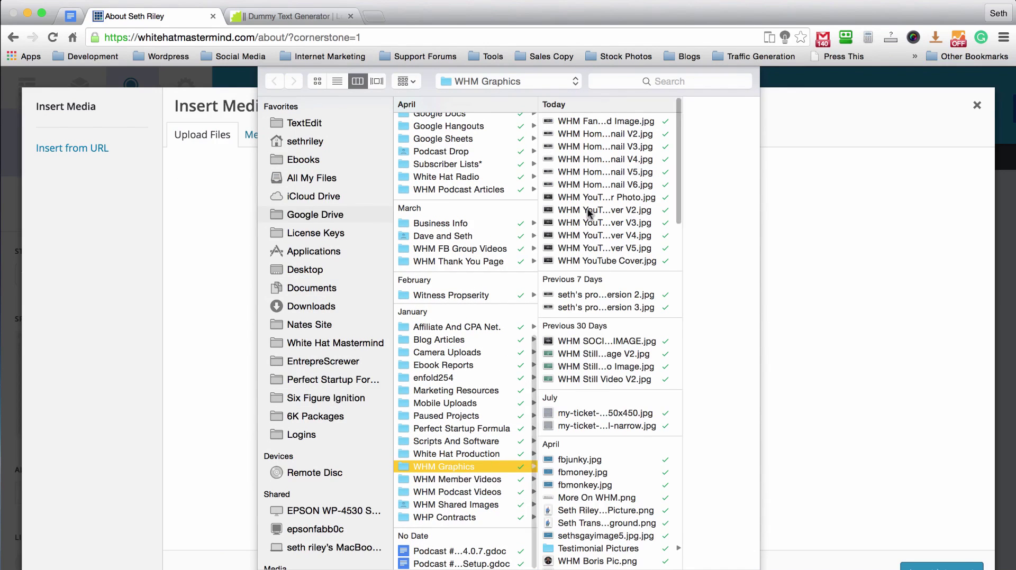
scroll(588, 213, down, 10)
scroll(584, 255, down, 3)
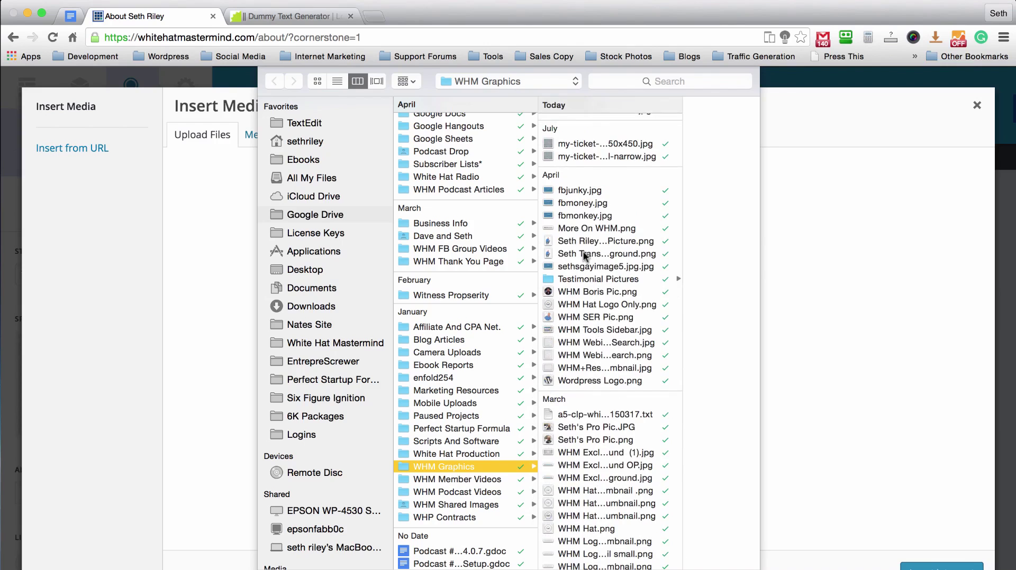
click(585, 270)
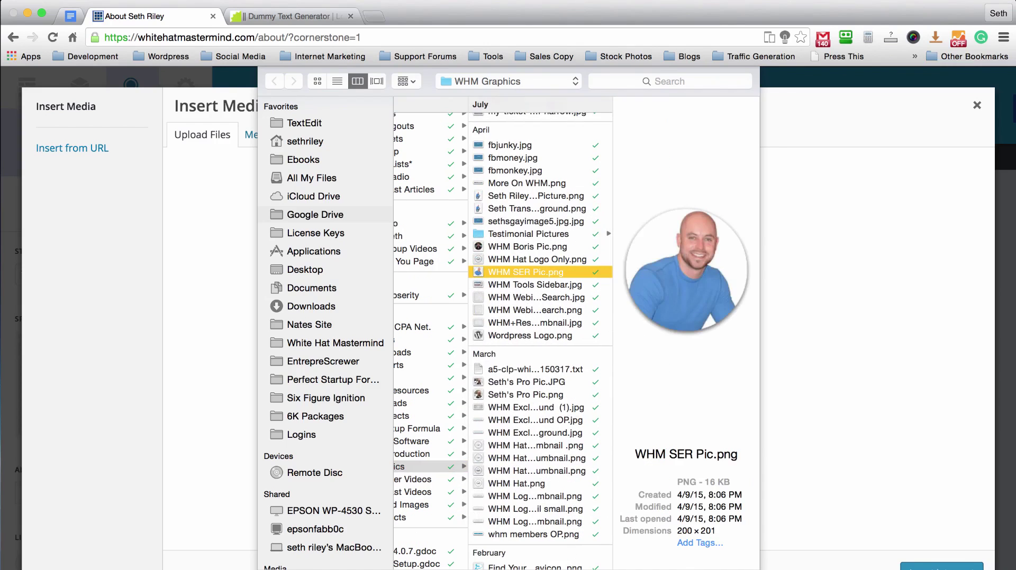
click(726, 569)
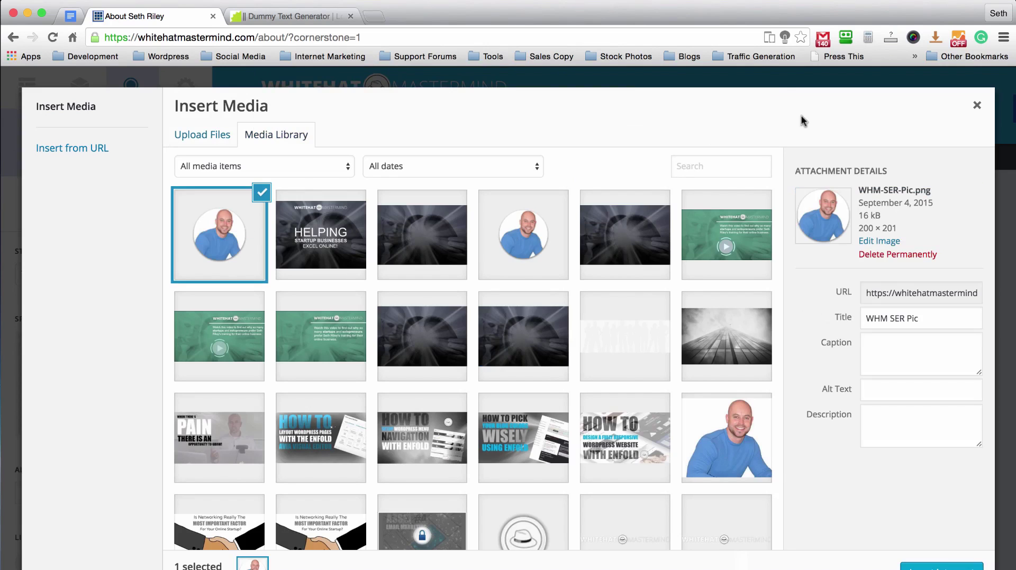
click(920, 565)
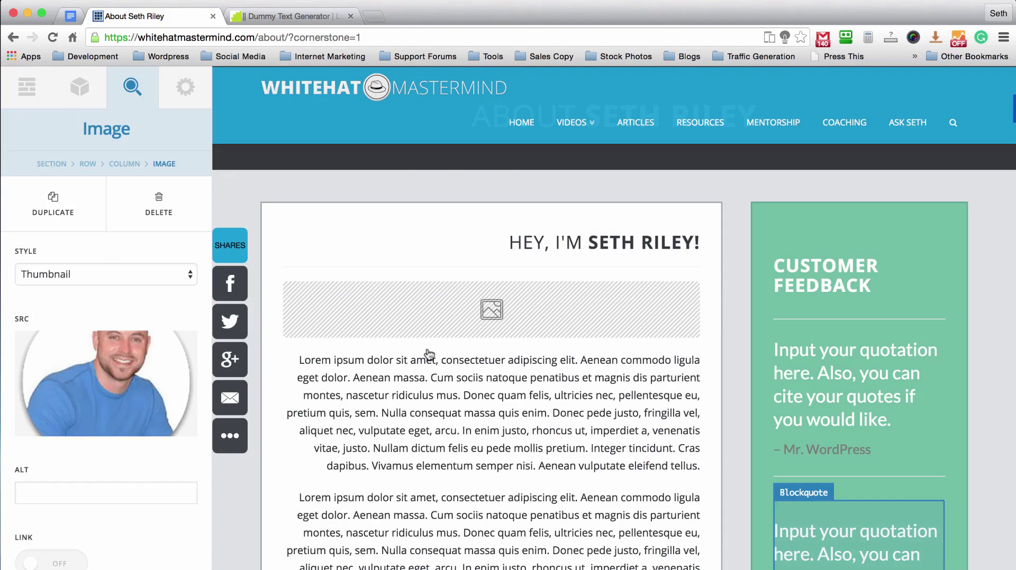
scroll(58, 272, down, 1)
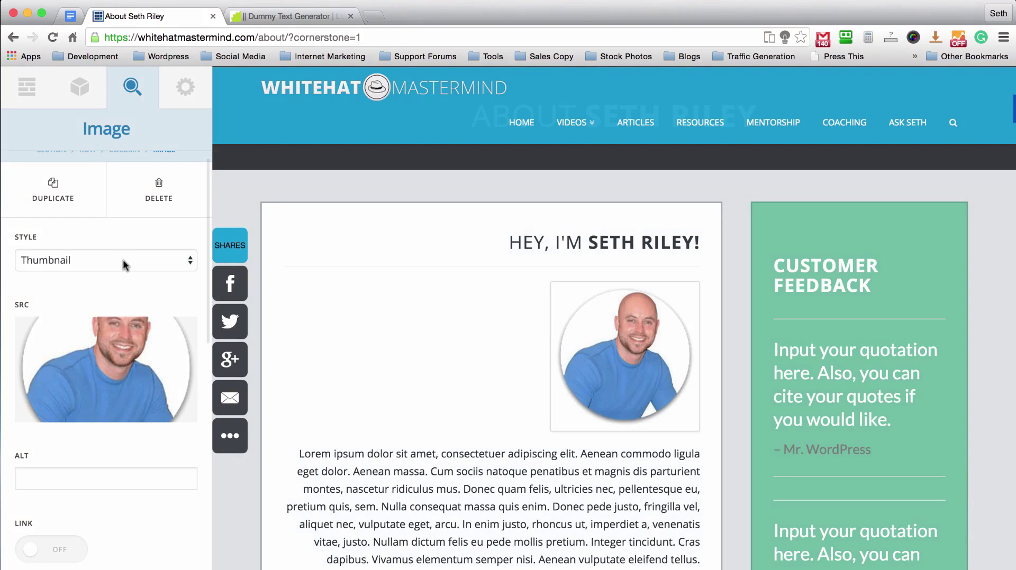
- Set the style of the white column's portrait Image element to Circle and check it on the page
click(122, 259)
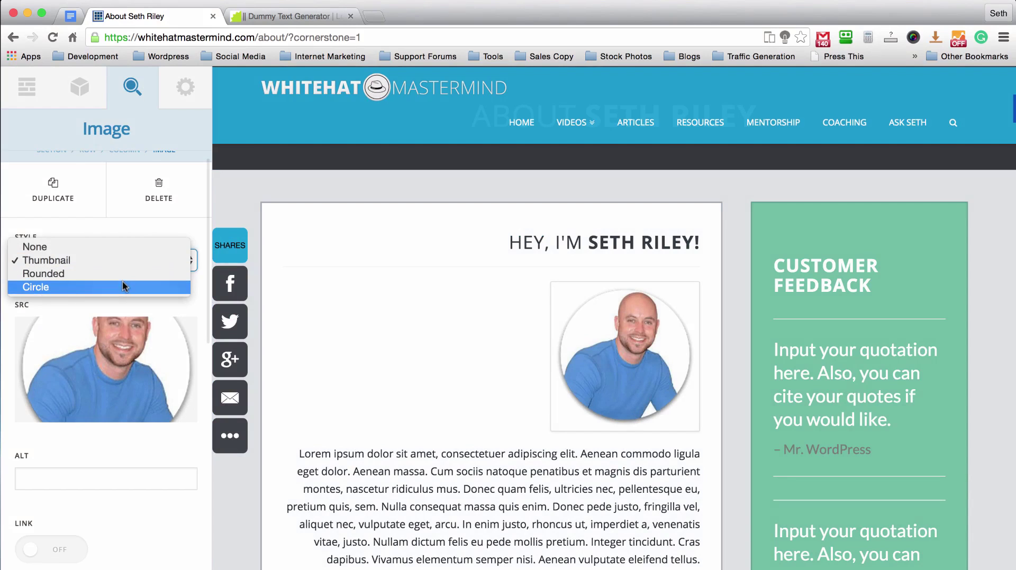
click(123, 286)
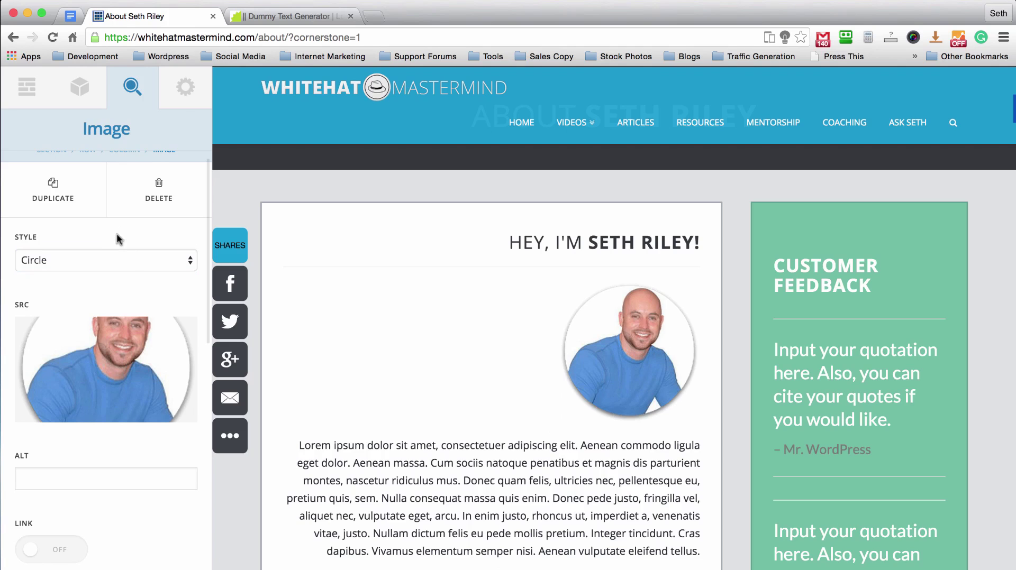
scroll(43, 306, down, 2)
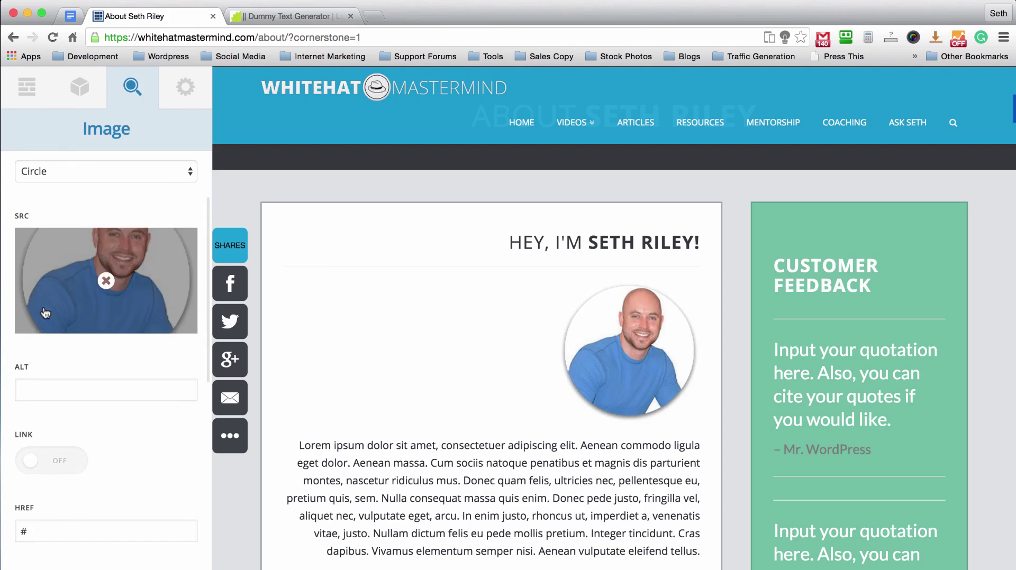
scroll(396, 394, up, 3)
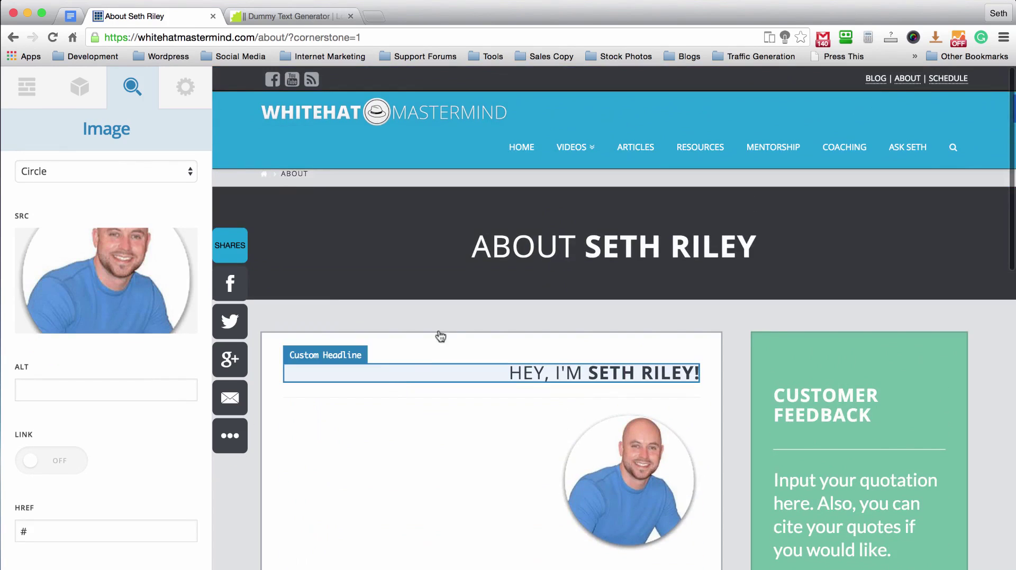
scroll(441, 337, down, 3)
scroll(451, 327, up, 2)
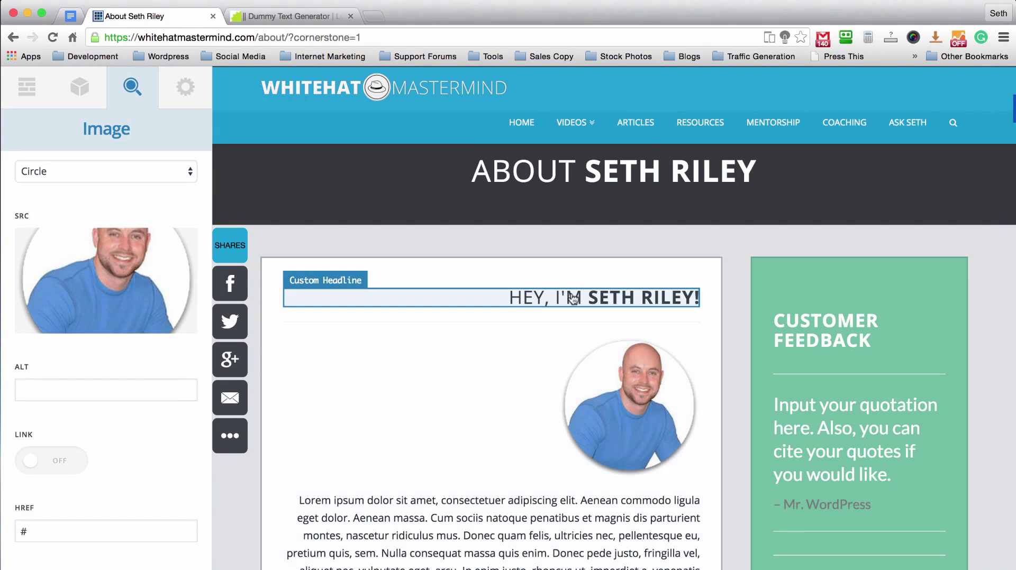
- Set the white column's text alignment to left and review its headline, portrait and text
click(540, 275)
scroll(100, 253, down, 5)
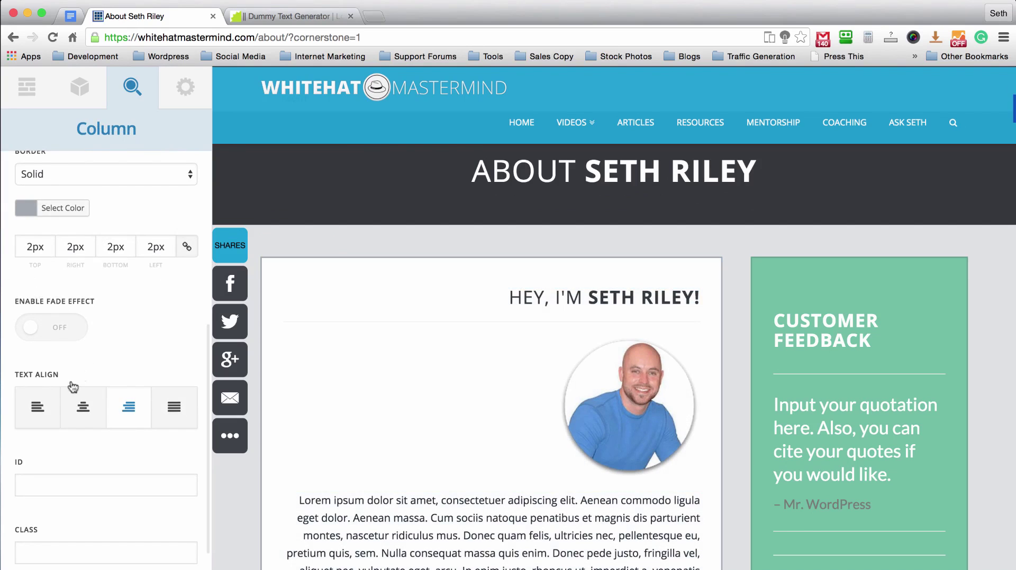
click(38, 409)
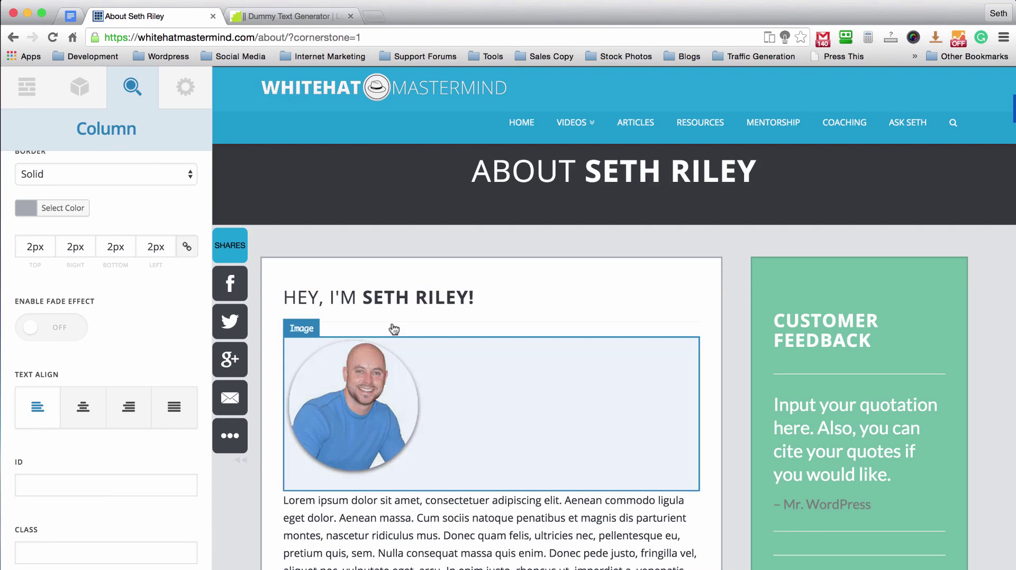
scroll(454, 299, down, 3)
scroll(455, 300, up, 3)
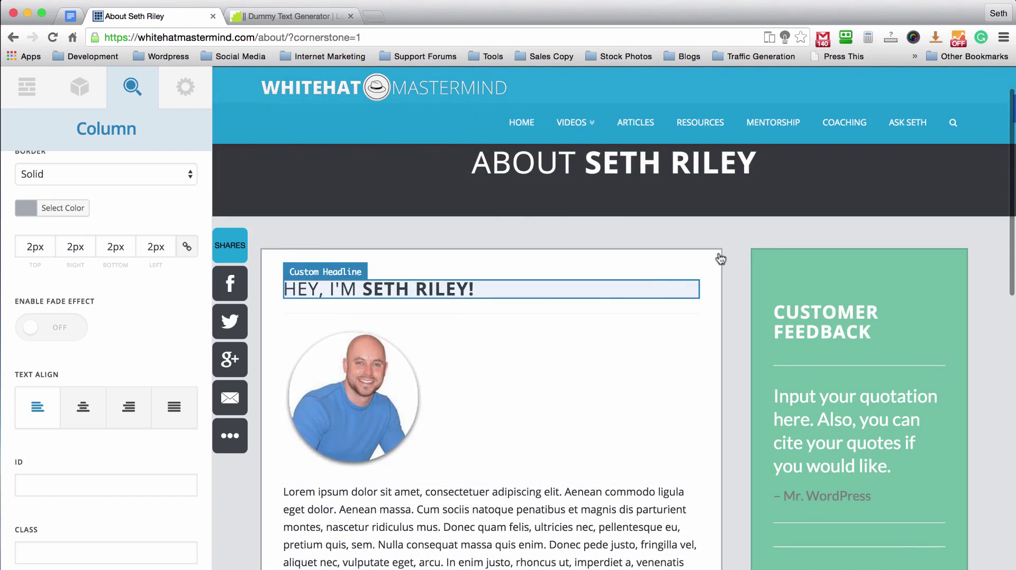
scroll(736, 254, down, 3)
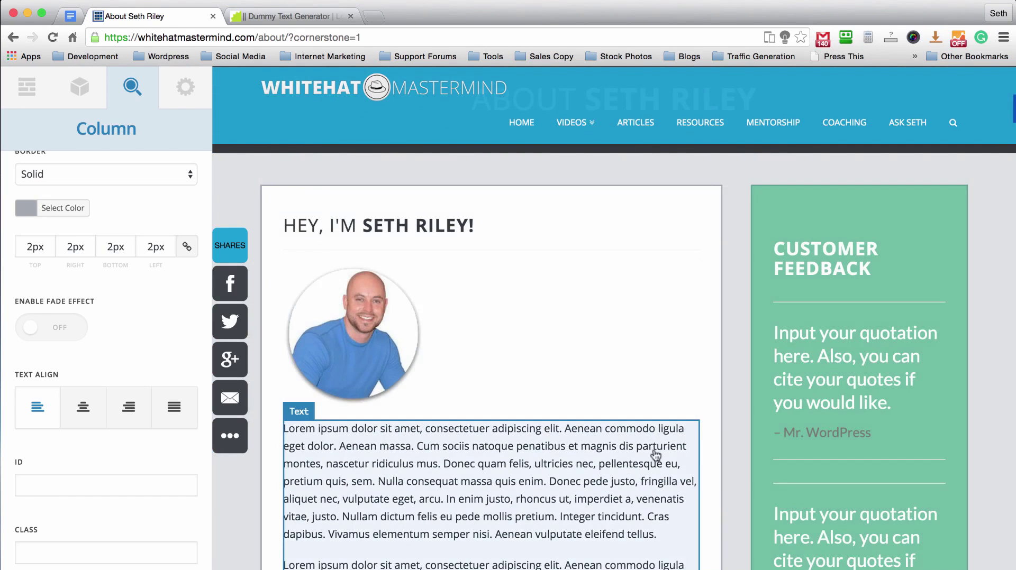
scroll(505, 468, down, 1)
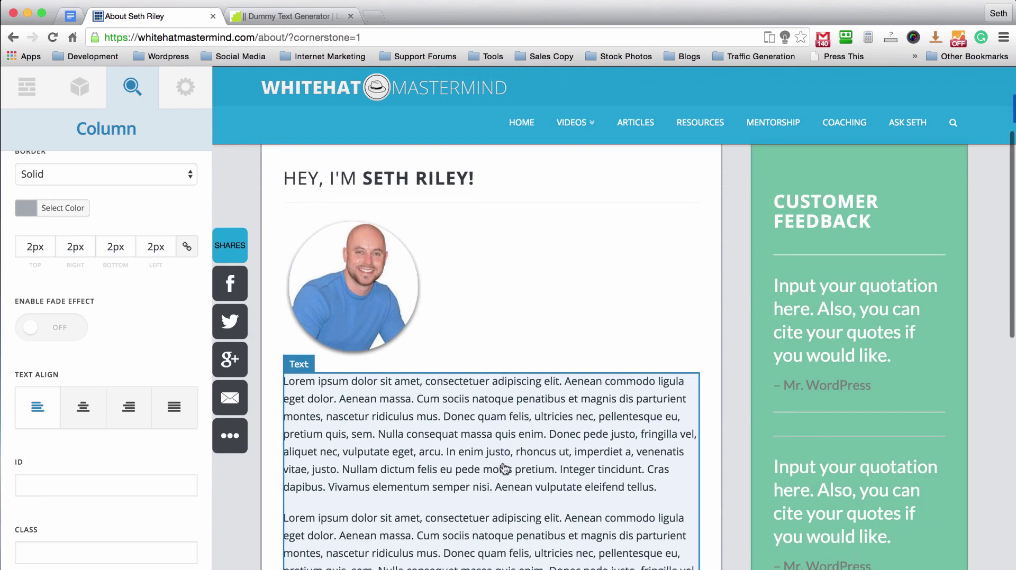
- Delete the portrait Image element from the white column
click(352, 291)
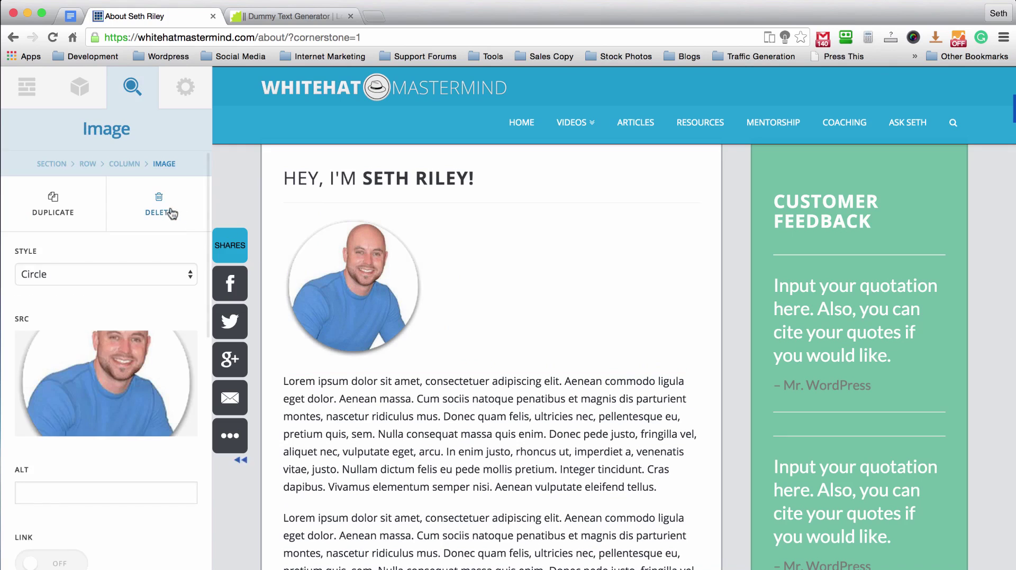
click(159, 208)
click(77, 365)
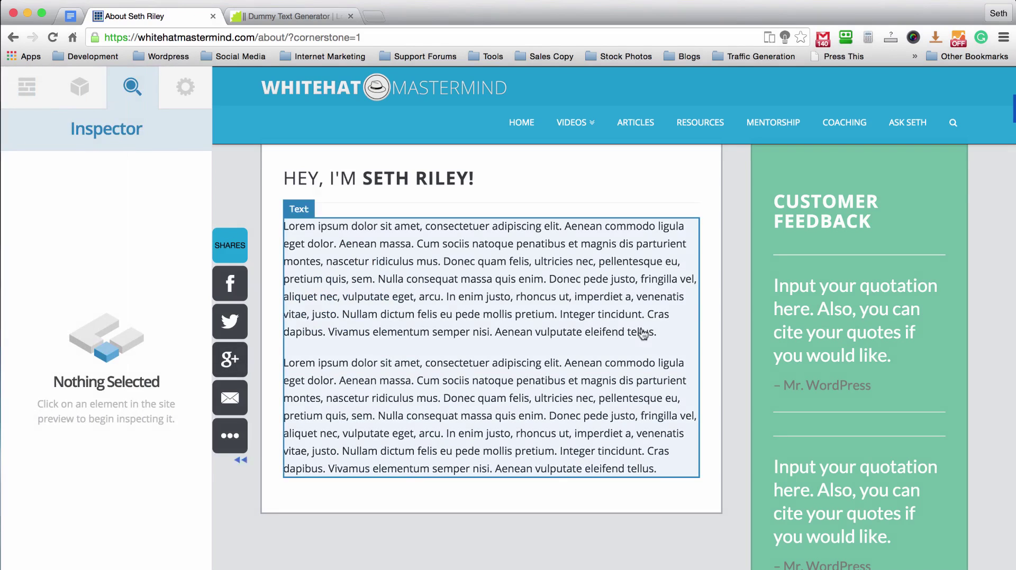
- Open the white column's Text element in the visual editor and start an Image shortcode from the Media group
scroll(643, 334, up, 2)
click(523, 331)
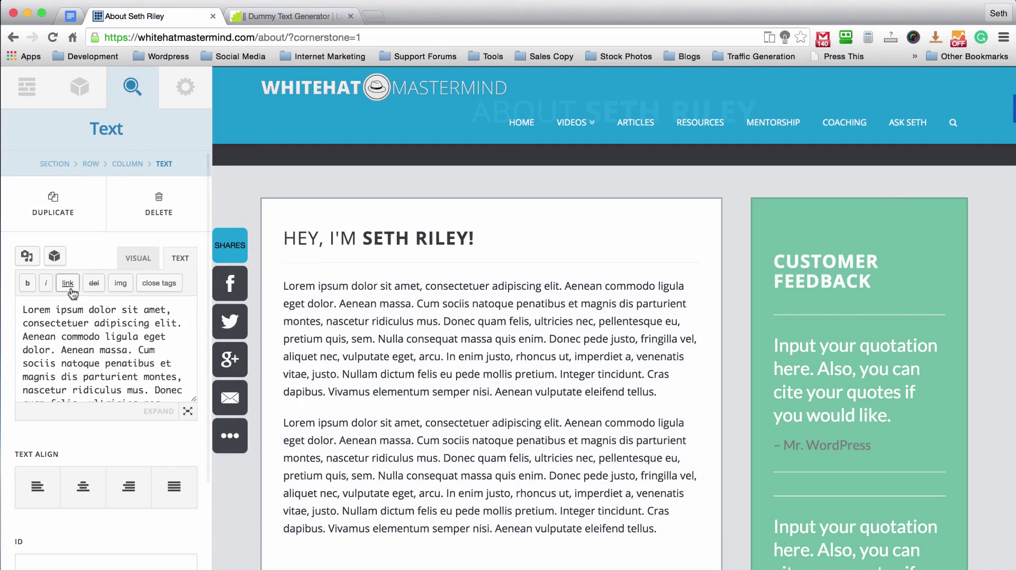
click(149, 256)
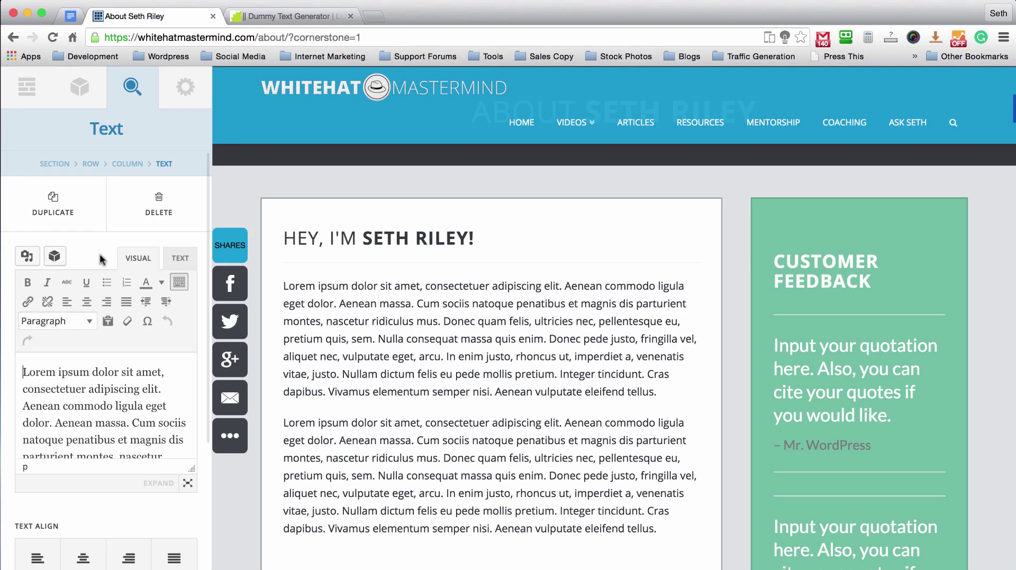
click(55, 257)
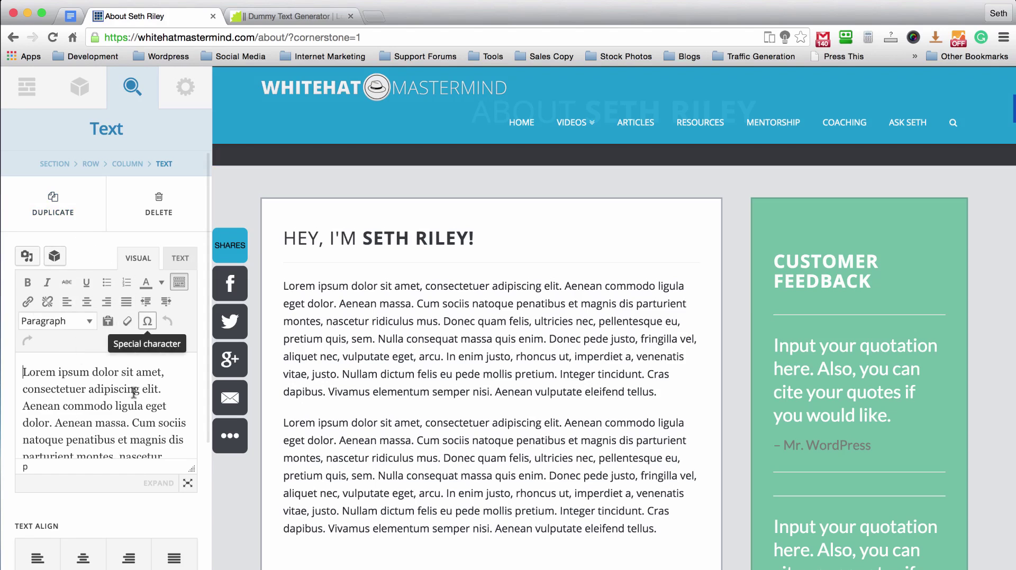
click(55, 257)
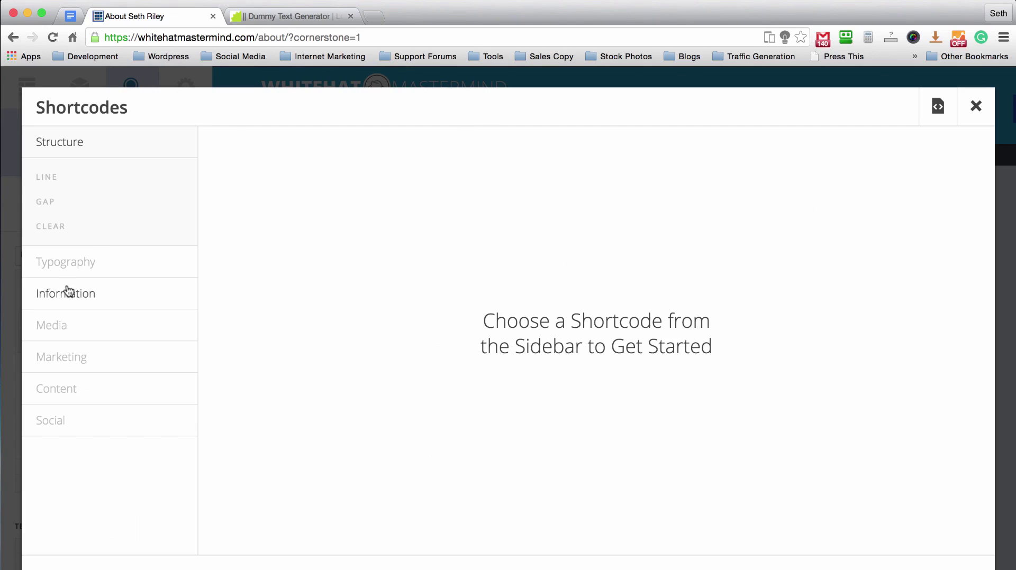
click(77, 324)
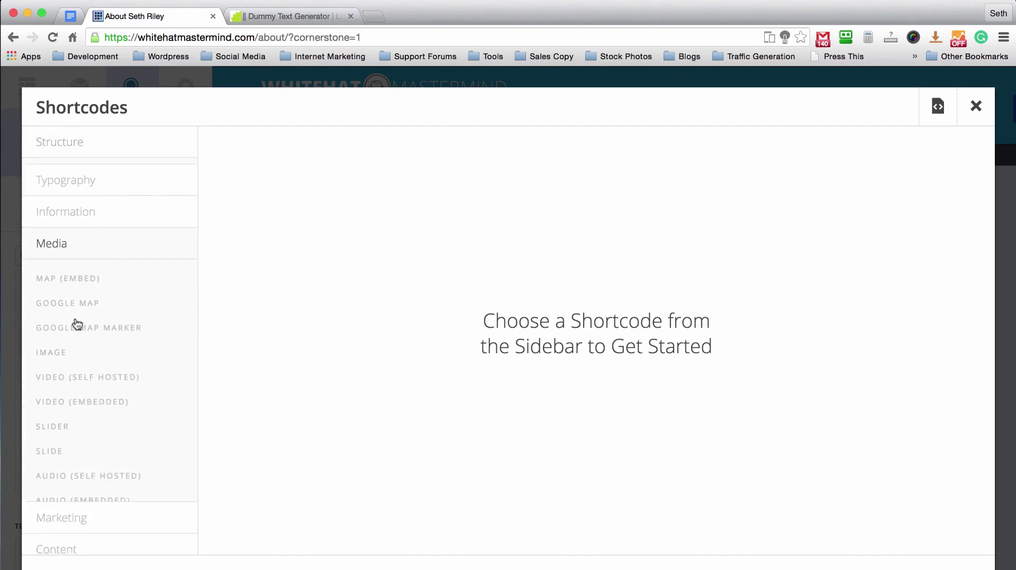
scroll(75, 324, down, 2)
click(51, 309)
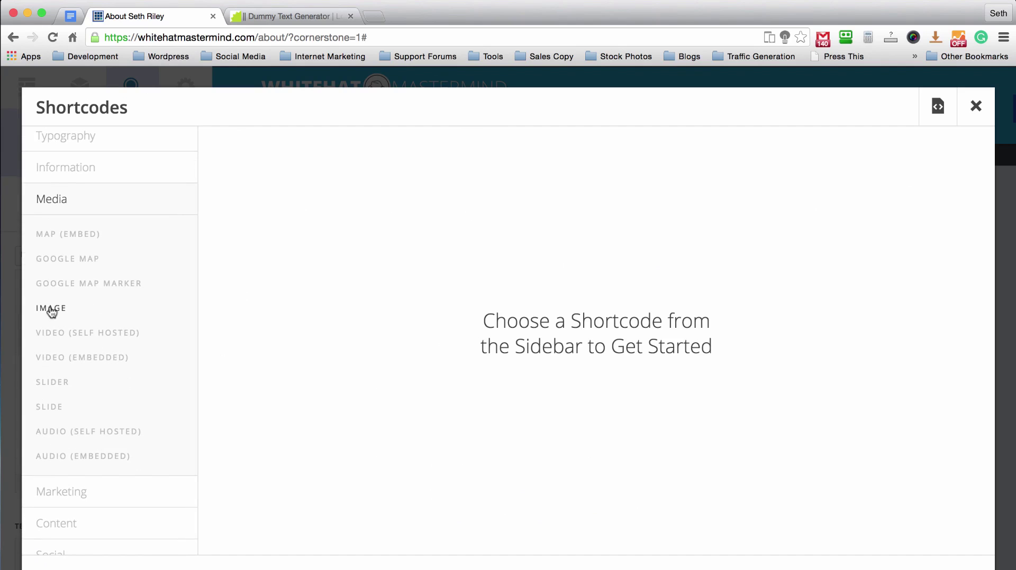
- Set the Image shortcode's source to the first circular portrait in the media library
scroll(431, 244, down, 3)
click(269, 318)
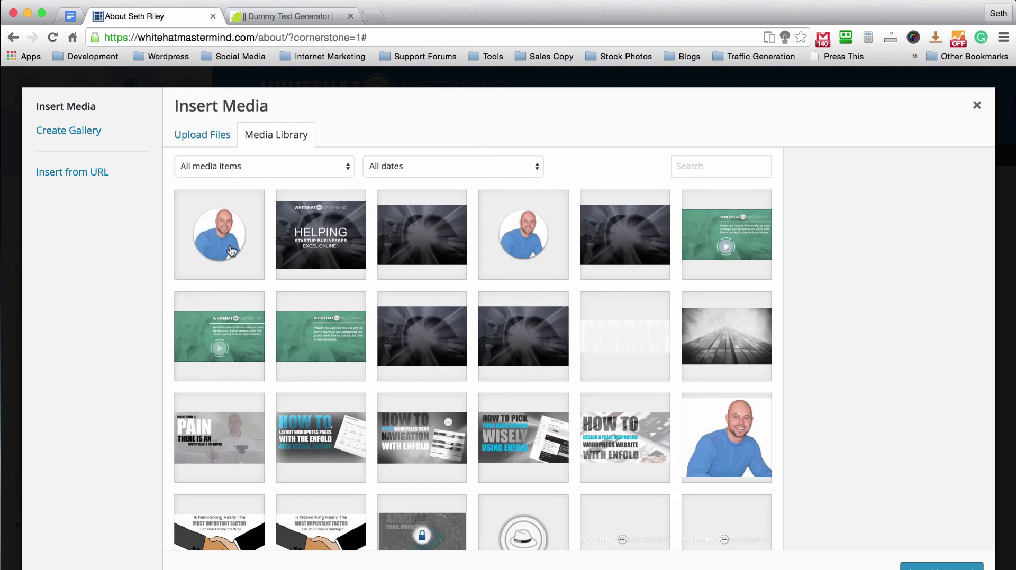
click(223, 250)
click(947, 566)
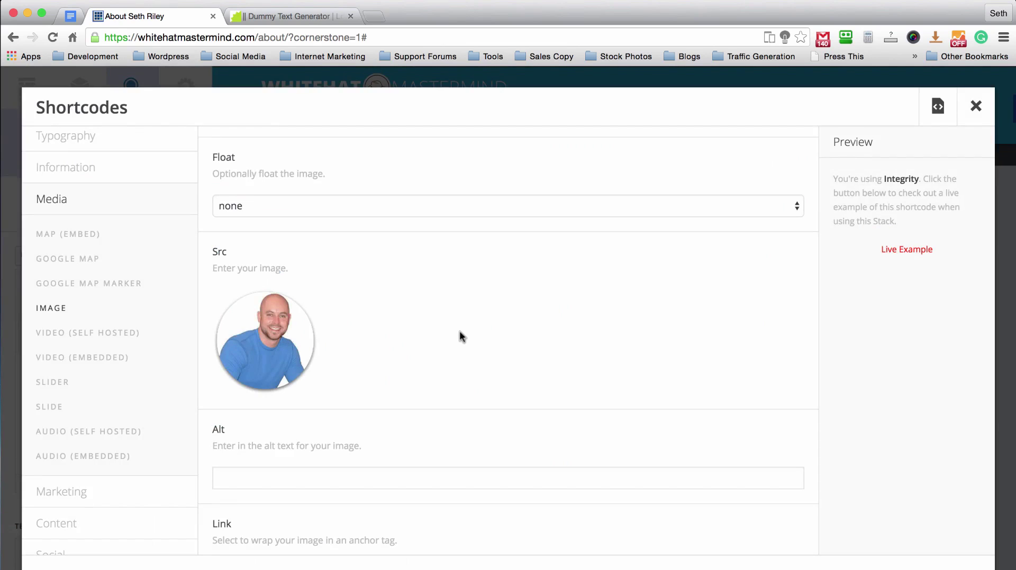
- Set the Image shortcode's Float option to right
scroll(459, 331, down, 1)
click(524, 184)
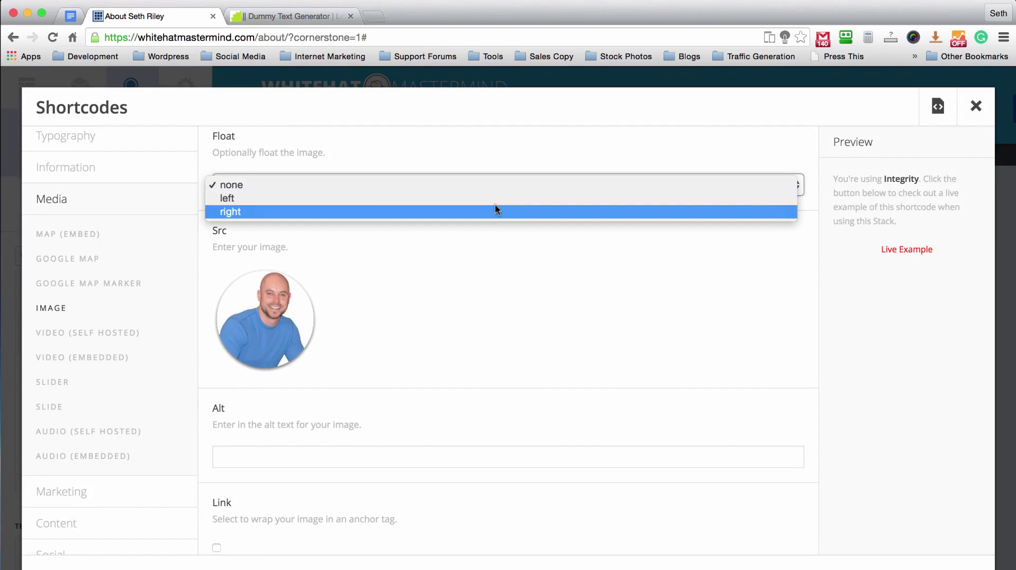
click(449, 211)
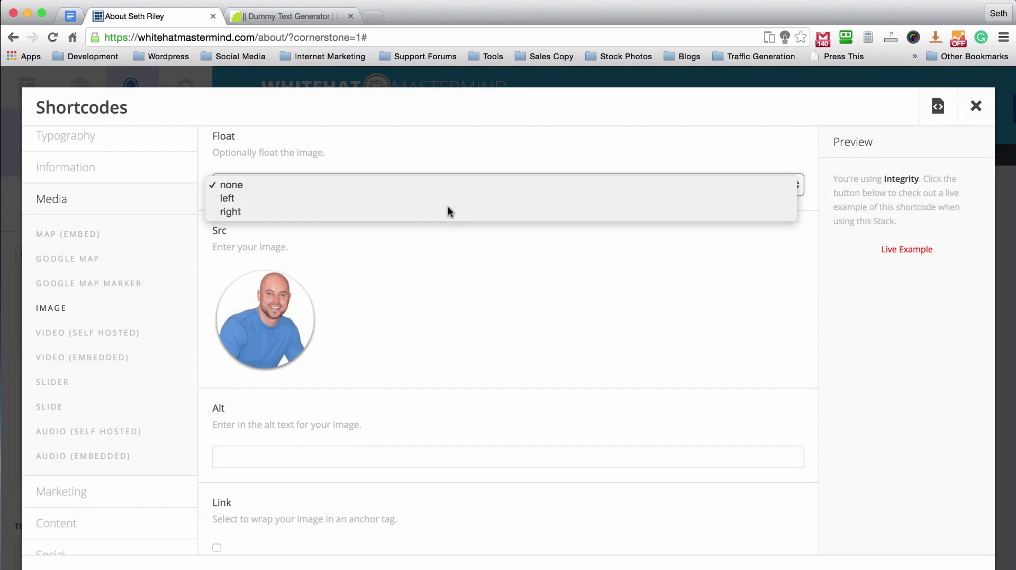
scroll(545, 193, down, 1)
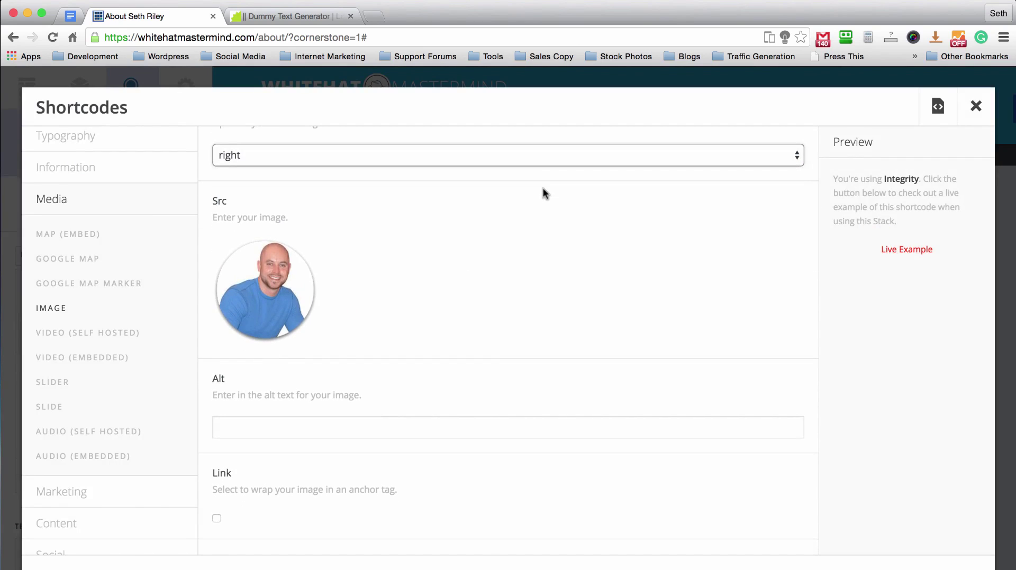
- Enter the pictured person's full name as the Image shortcode's alt text
scroll(544, 193, down, 3)
scroll(545, 193, down, 2)
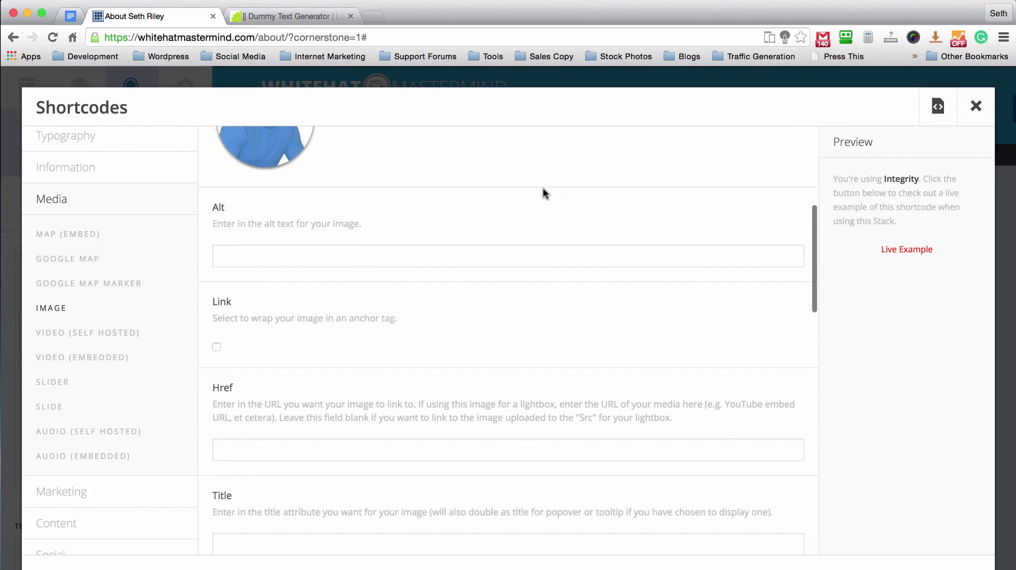
click(284, 255)
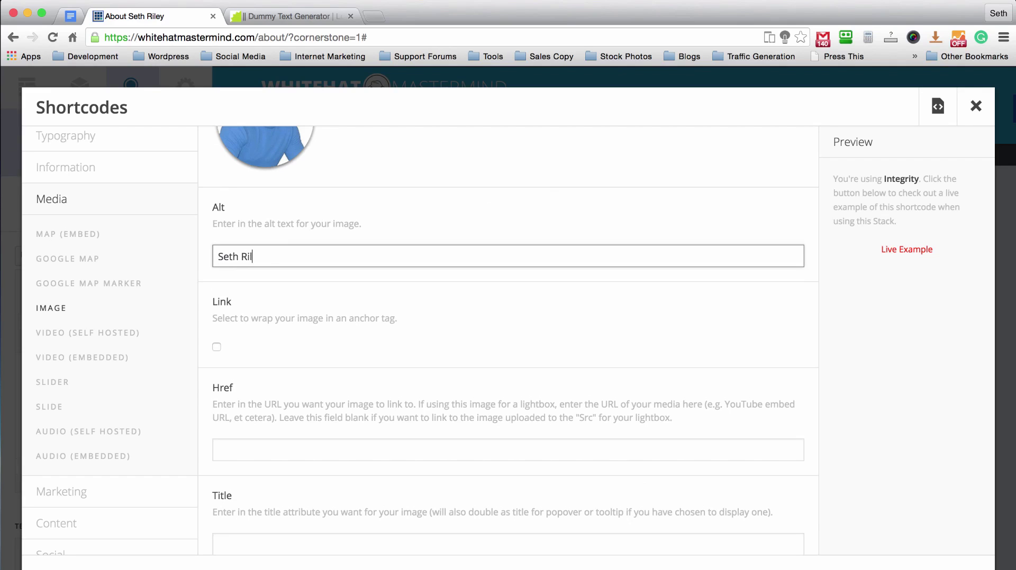
- Examine the Image shortcode's link, title, target and info options, including the choices offered for Info
scroll(539, 195, down, 3)
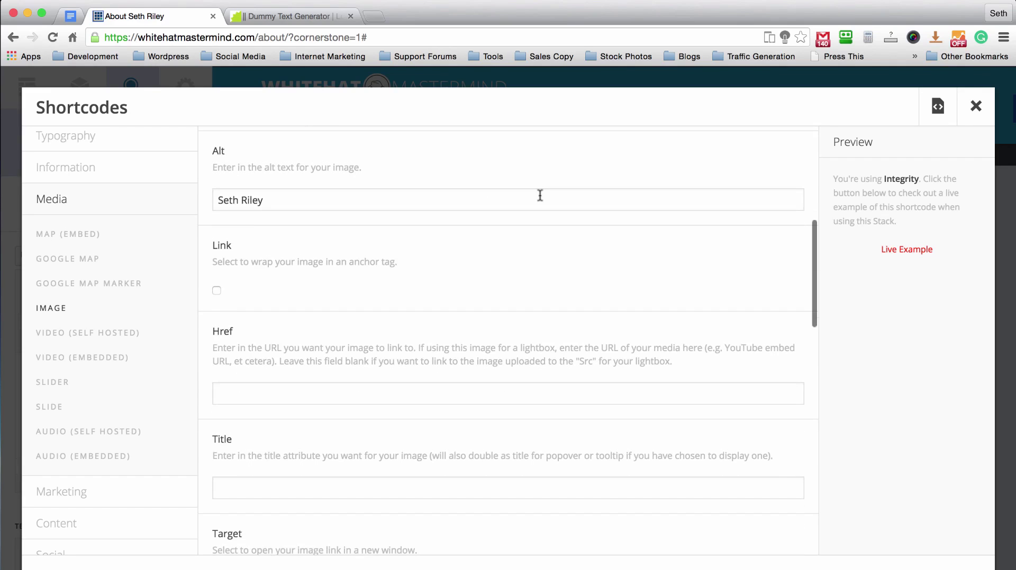
scroll(539, 199, down, 3)
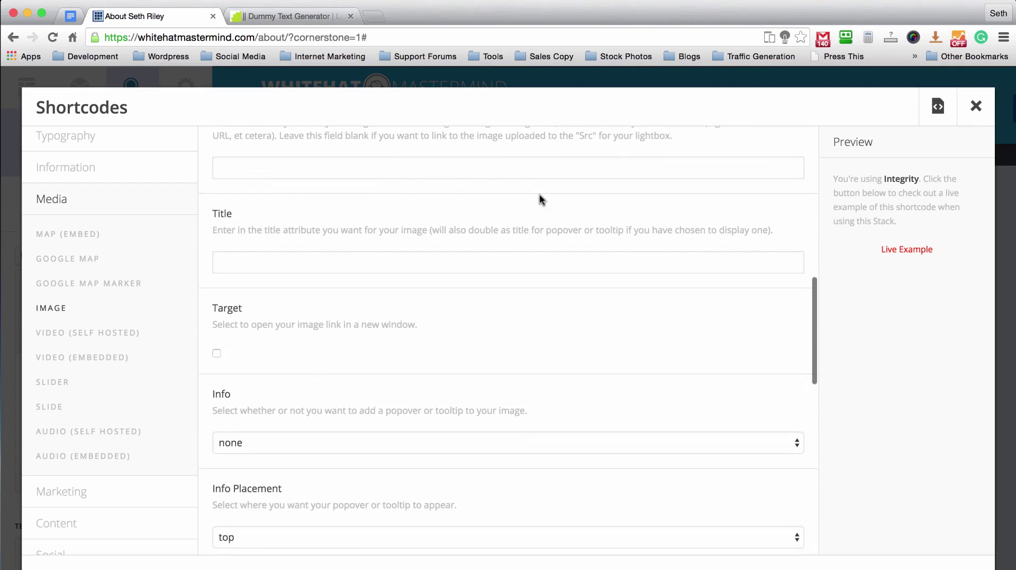
scroll(538, 200, up, 2)
click(334, 277)
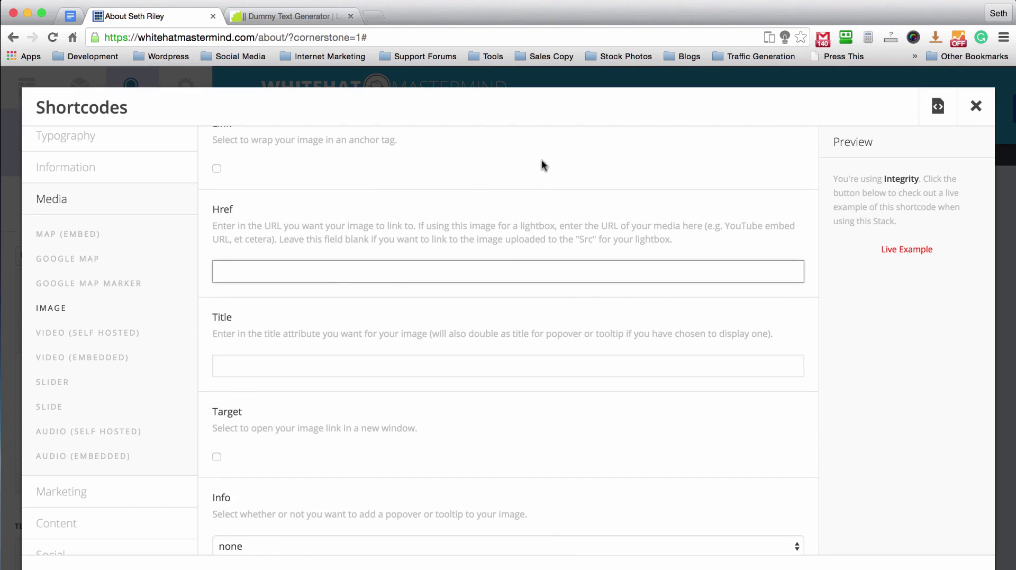
scroll(541, 160, down, 1)
scroll(471, 212, up, 1)
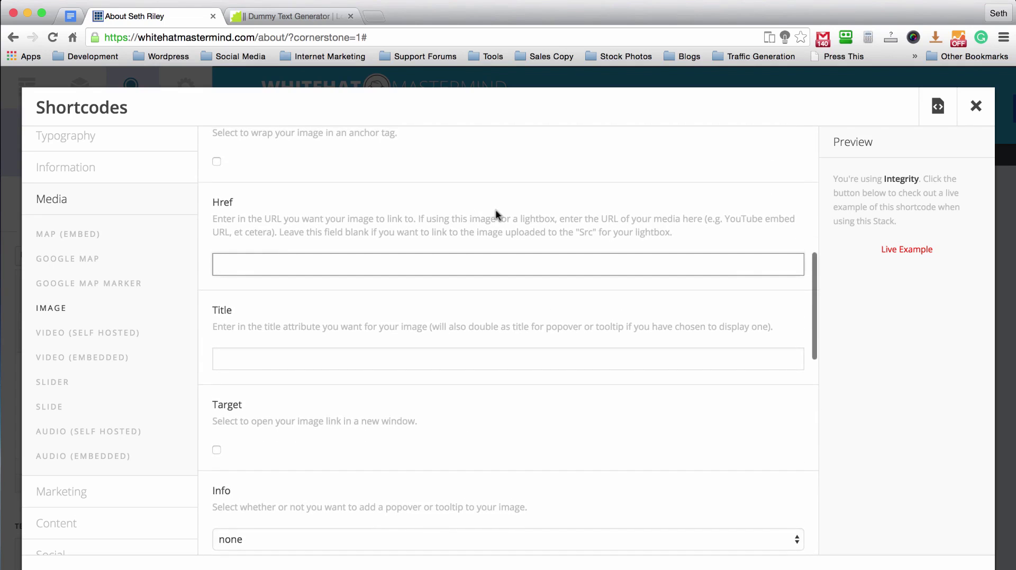
scroll(512, 201, up, 2)
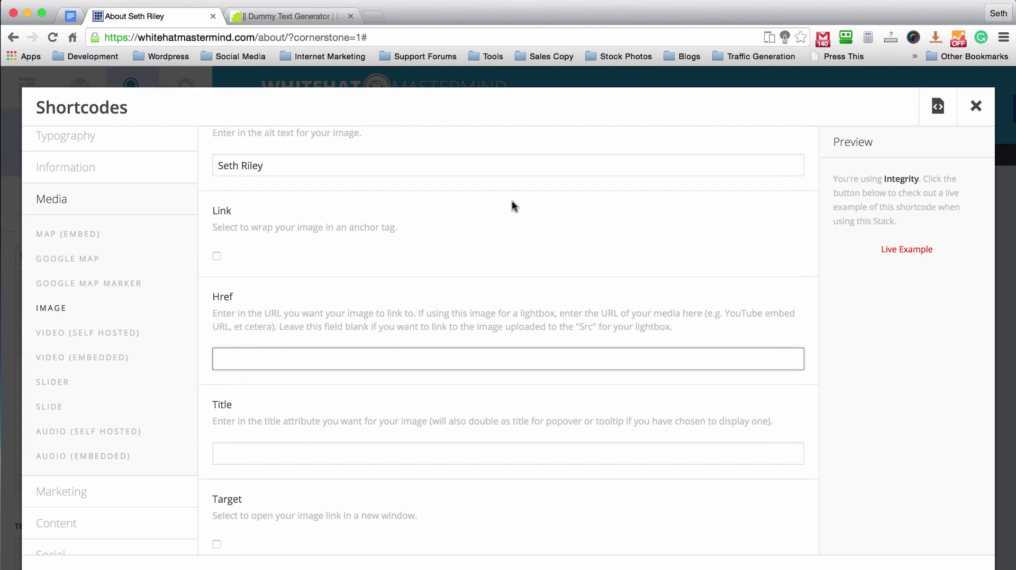
scroll(512, 205, down, 1)
scroll(512, 202, down, 2)
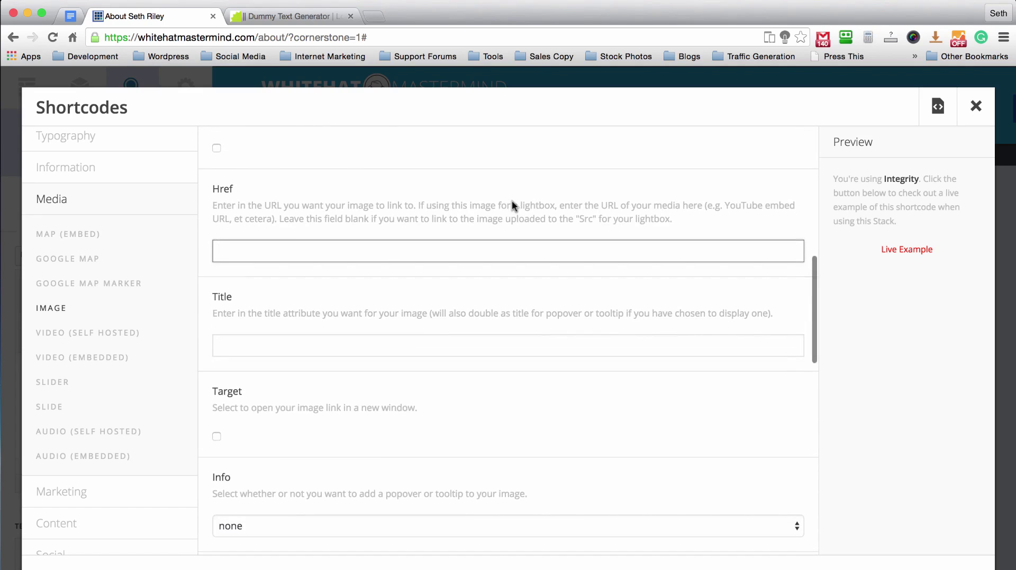
scroll(512, 200, down, 1)
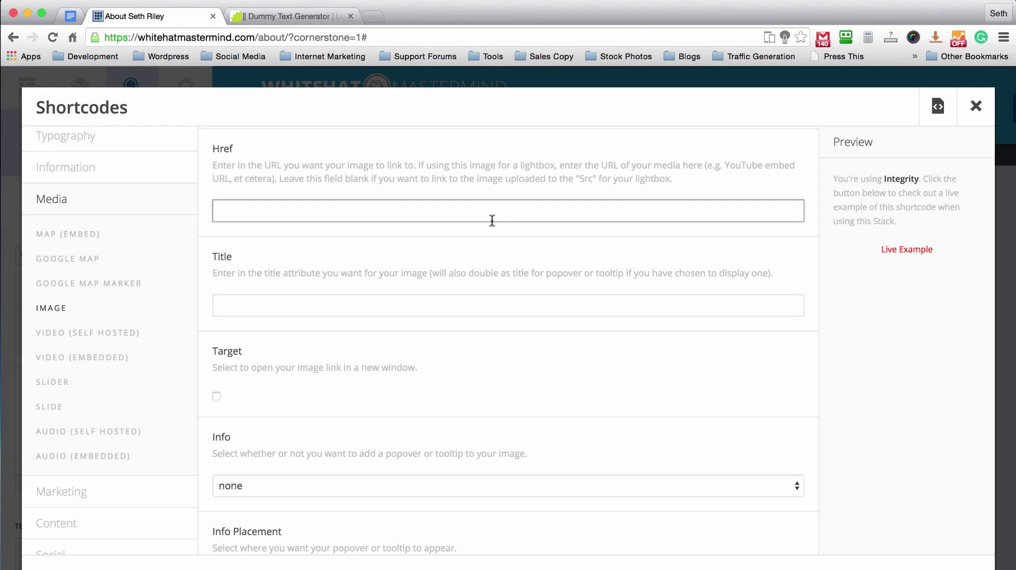
scroll(492, 220, down, 4)
scroll(511, 221, down, 4)
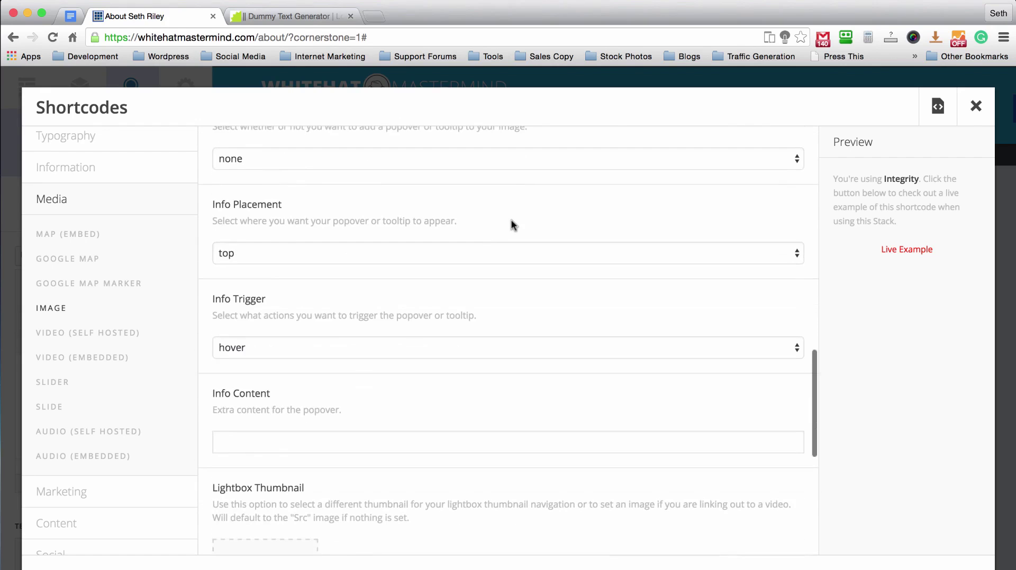
scroll(511, 221, up, 4)
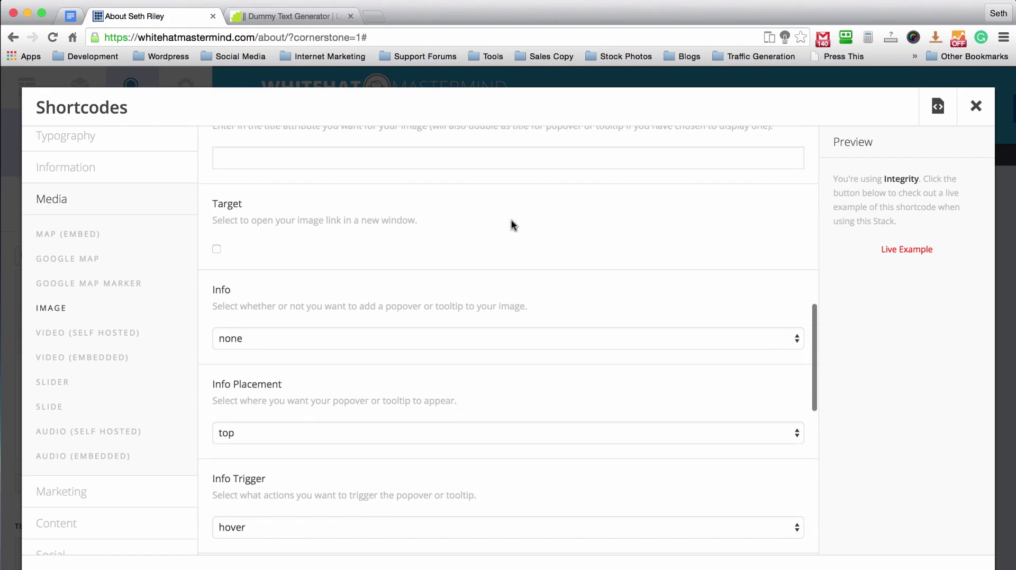
scroll(511, 220, down, 1)
click(320, 283)
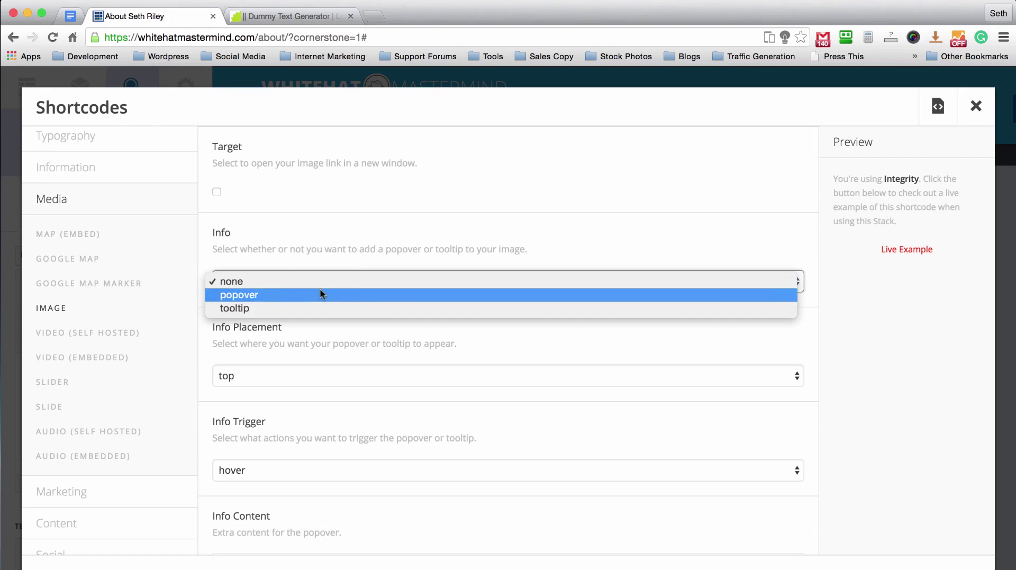
click(500, 218)
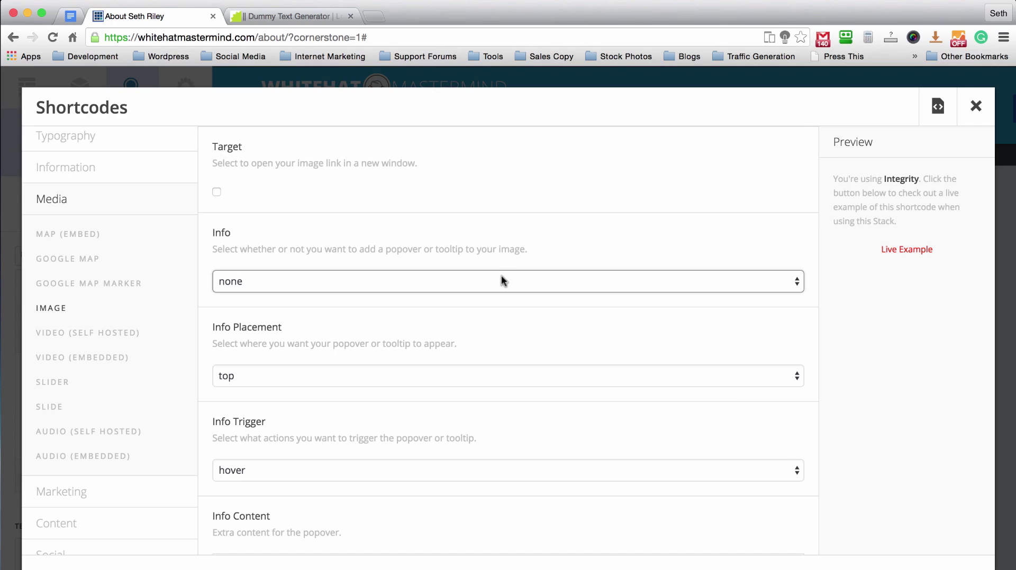
- Insert the configured Image shortcode at the start of the first white column's text
scroll(502, 280, down, 3)
scroll(534, 346, down, 2)
scroll(534, 345, down, 8)
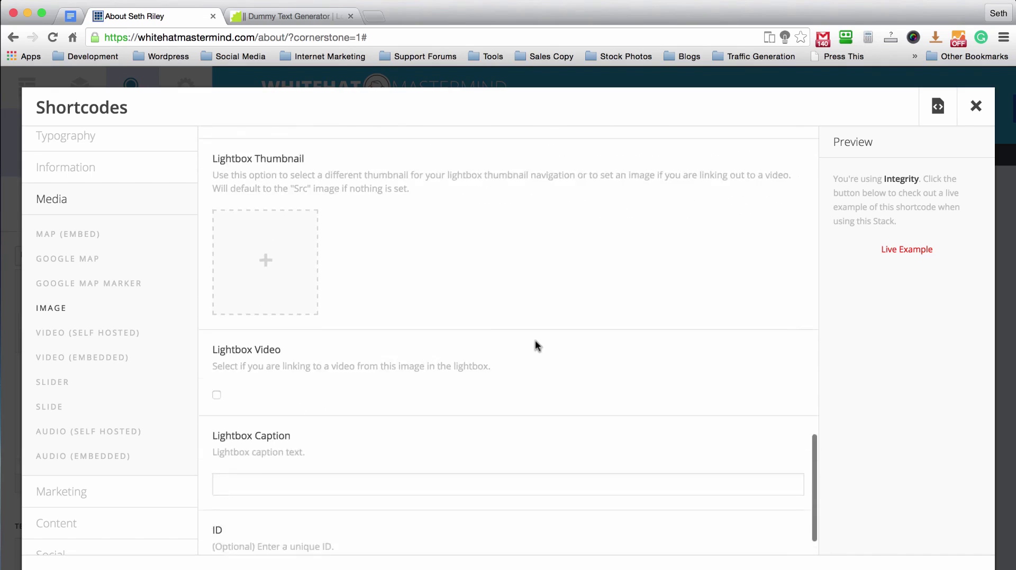
scroll(535, 347, up, 1)
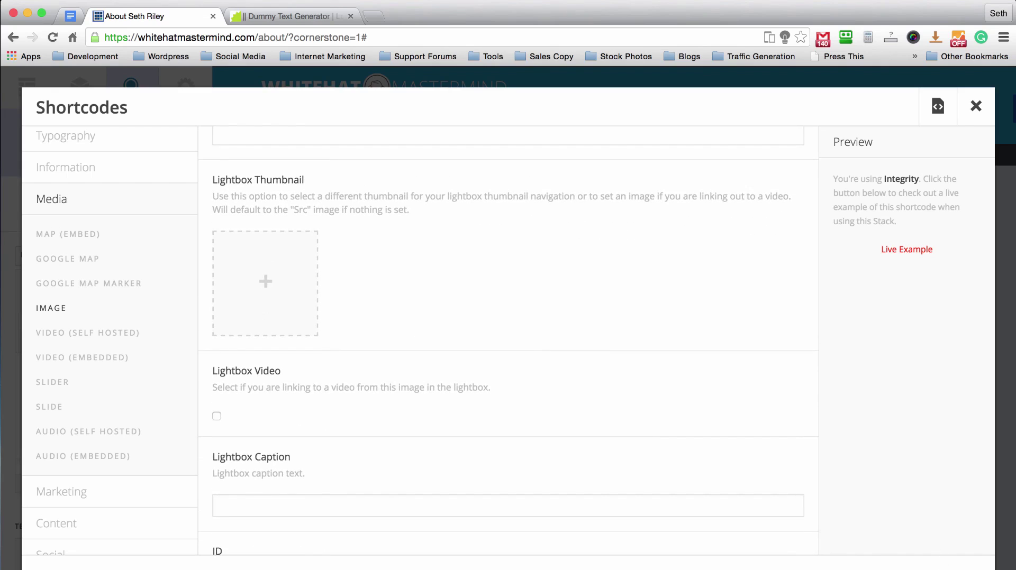
click(947, 565)
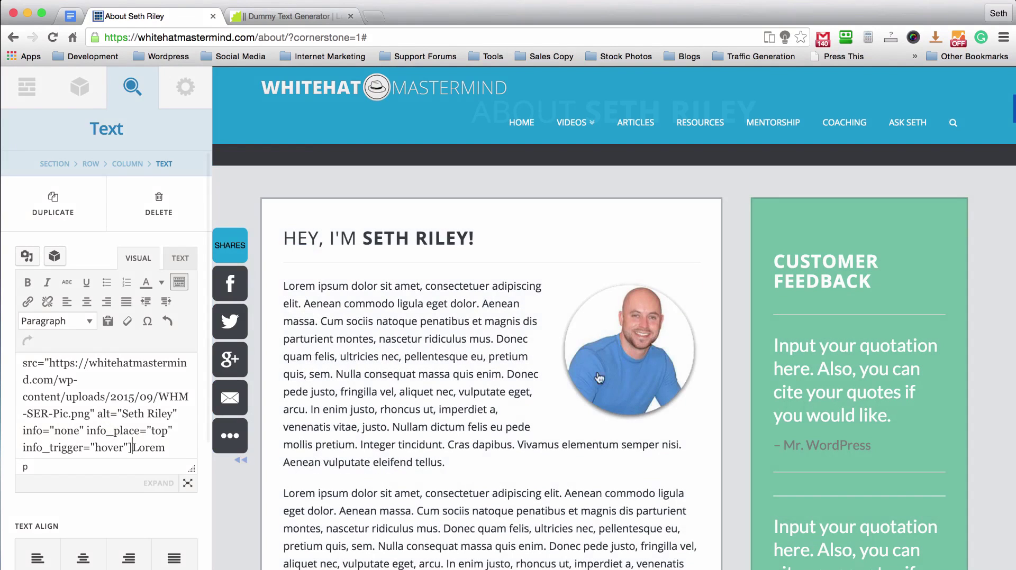
scroll(92, 422, up, 3)
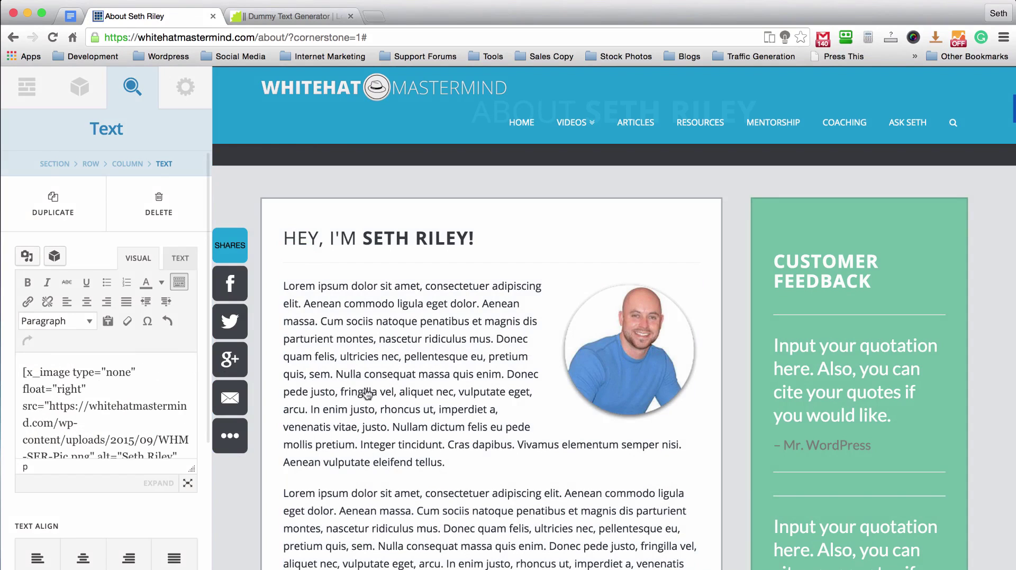
scroll(656, 309, down, 2)
- Review the About page's layout from the headline section through the floated portrait down to the About White Hat Mastermind column
scroll(540, 361, up, 3)
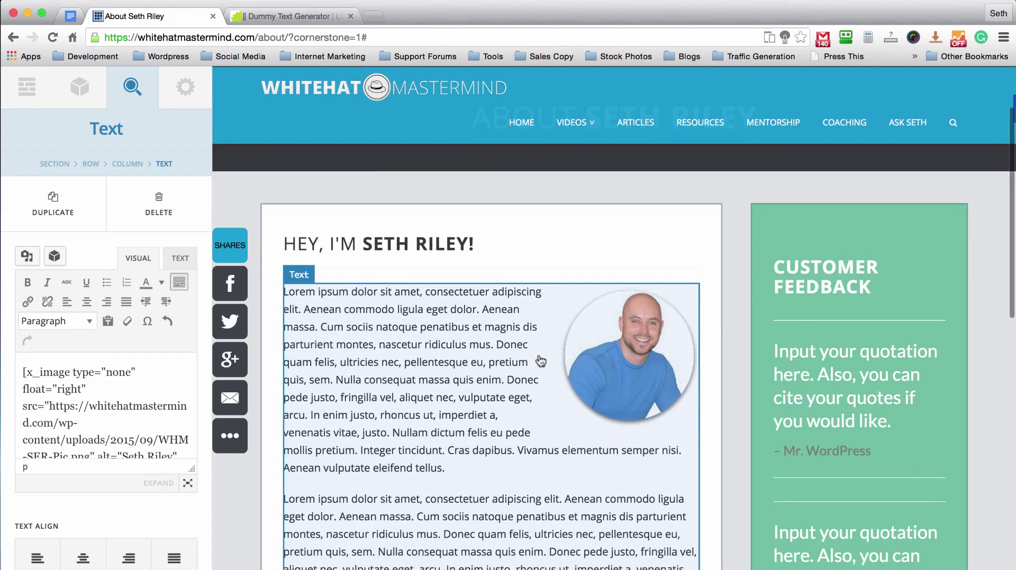
scroll(725, 325, up, 3)
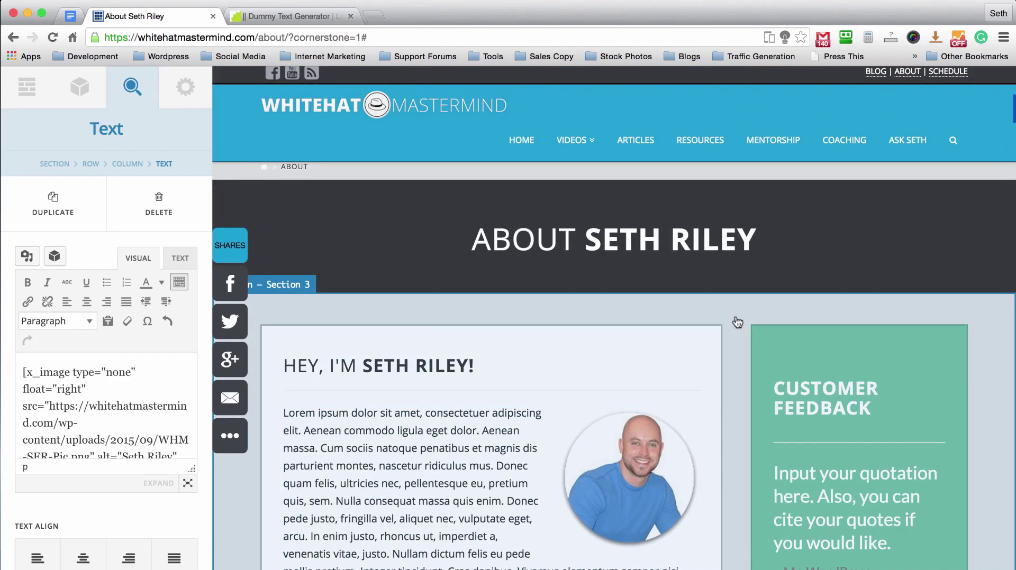
scroll(737, 322, down, 10)
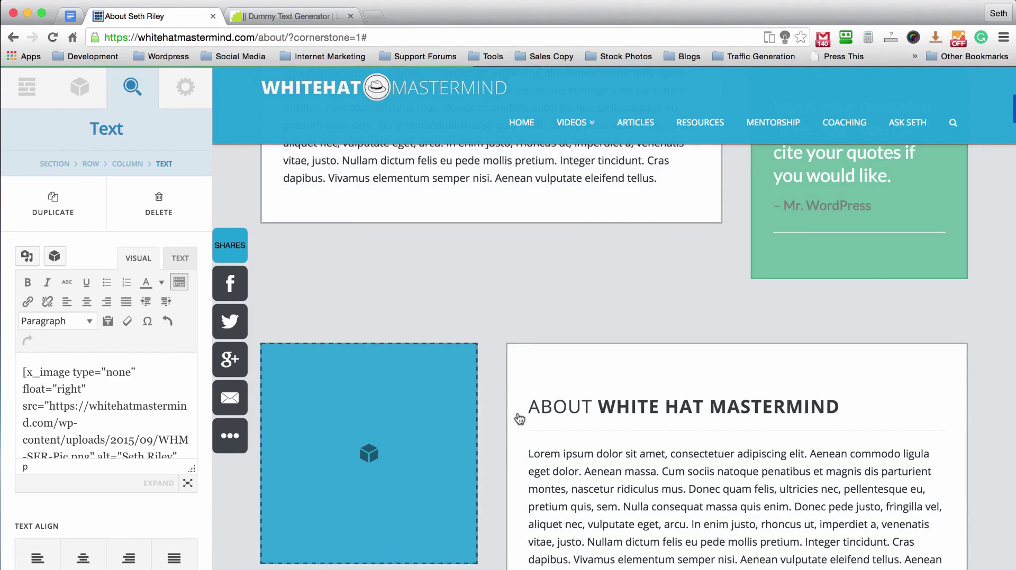
scroll(519, 418, up, 10)
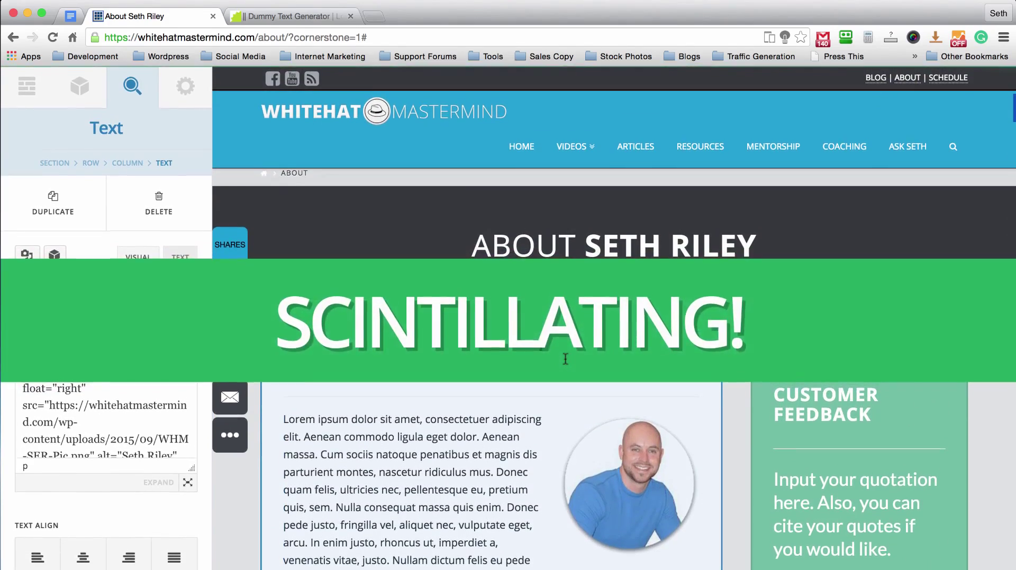
scroll(637, 485, down, 10)
scroll(637, 485, up, 10)
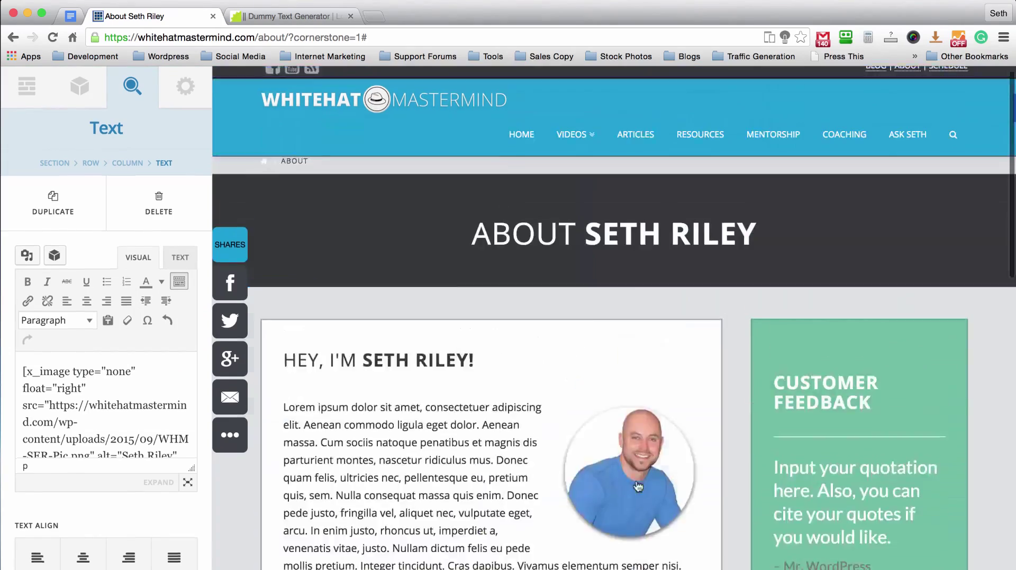
scroll(637, 485, down, 3)
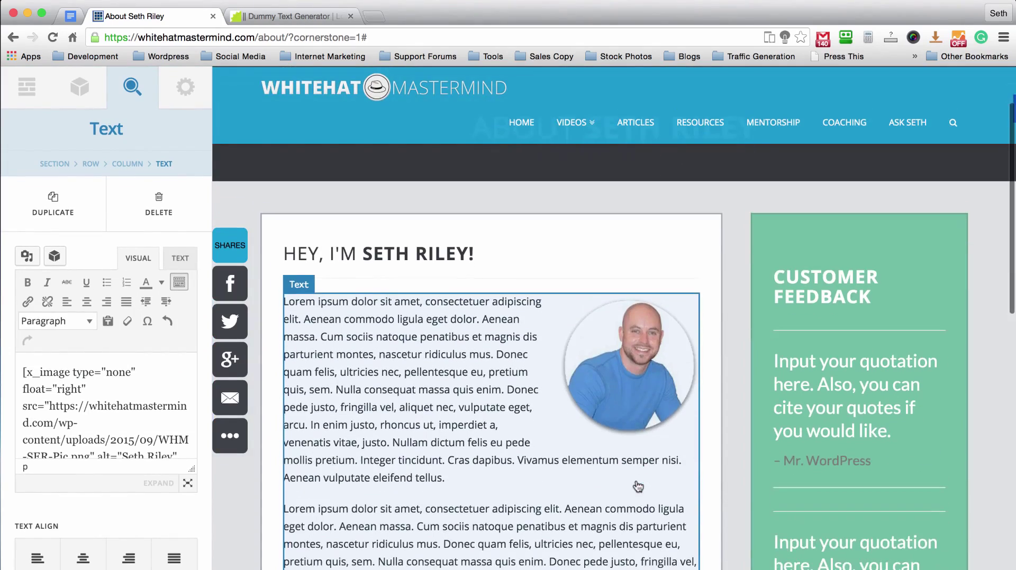
scroll(637, 486, down, 7)
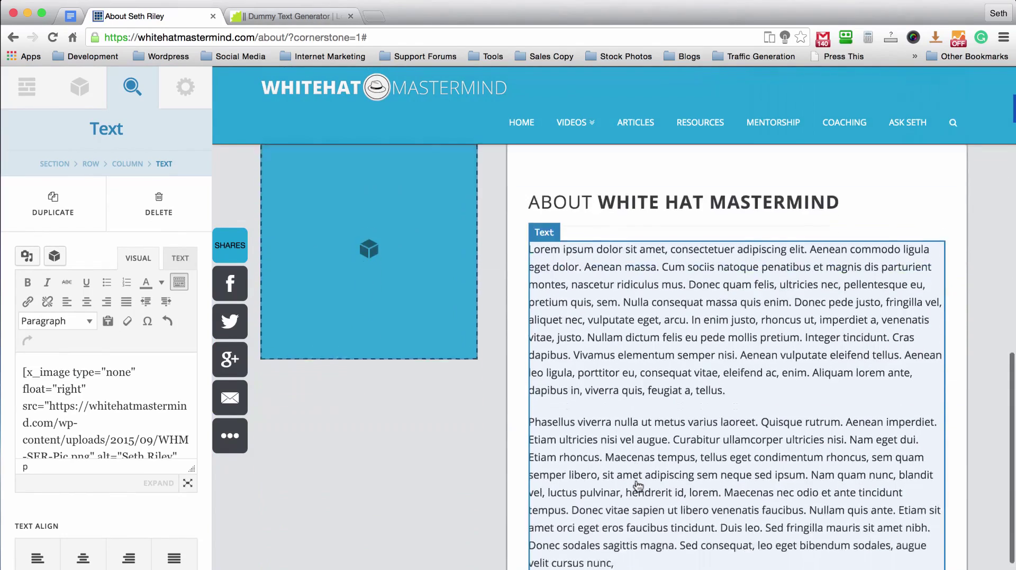
scroll(637, 485, up, 3)
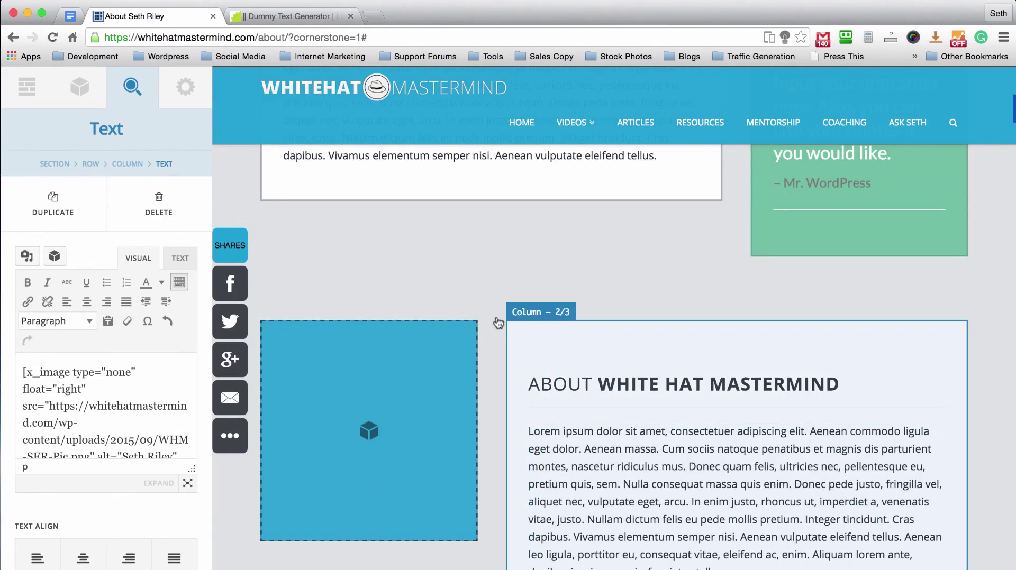
scroll(495, 326, down, 3)
scroll(495, 326, up, 15)
scroll(495, 327, down, 6)
scroll(495, 327, down, 6)
scroll(495, 326, up, 12)
scroll(496, 326, down, 4)
scroll(495, 326, down, 6)
scroll(495, 327, up, 8)
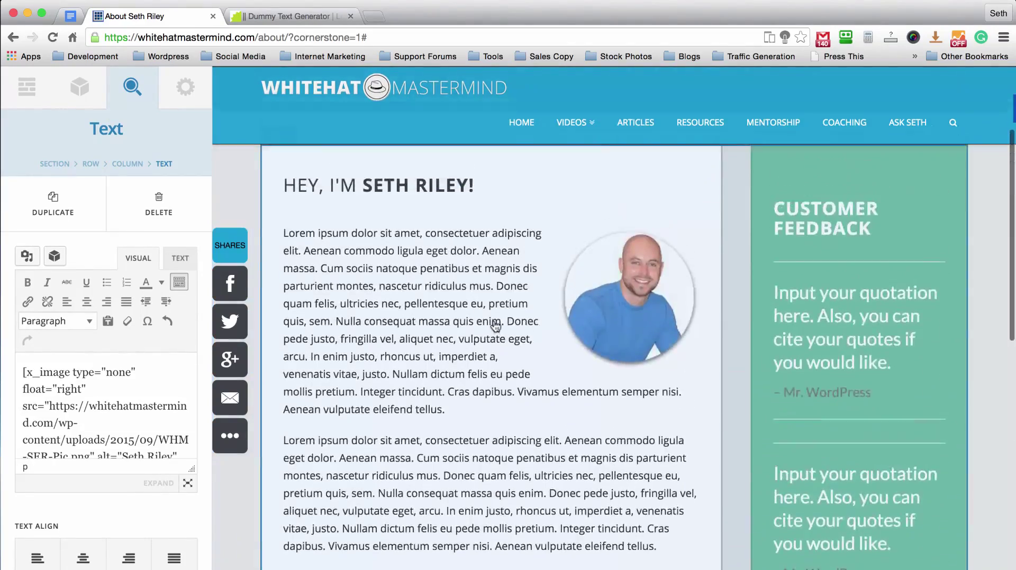
scroll(495, 326, down, 5)
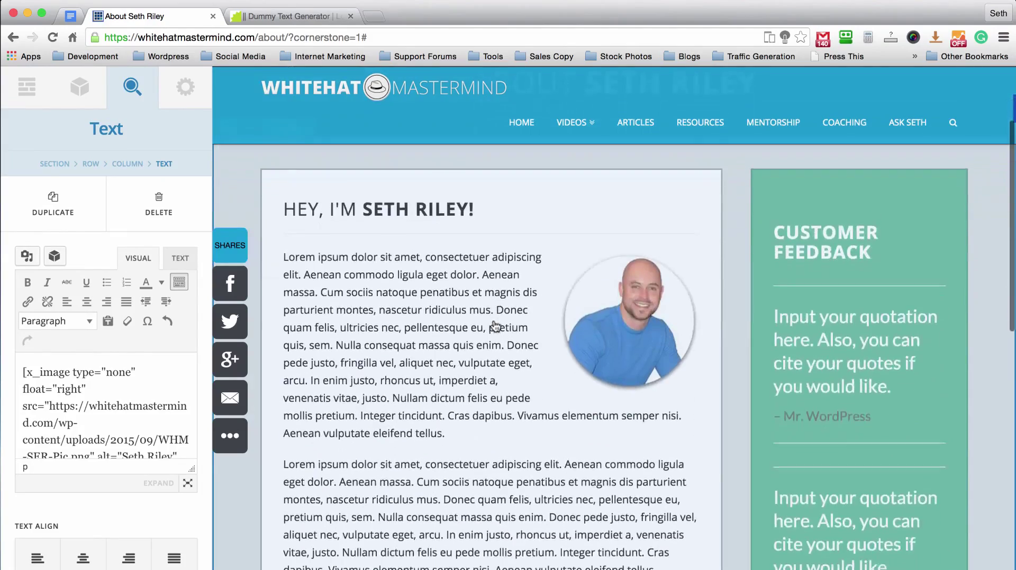
scroll(495, 326, up, 5)
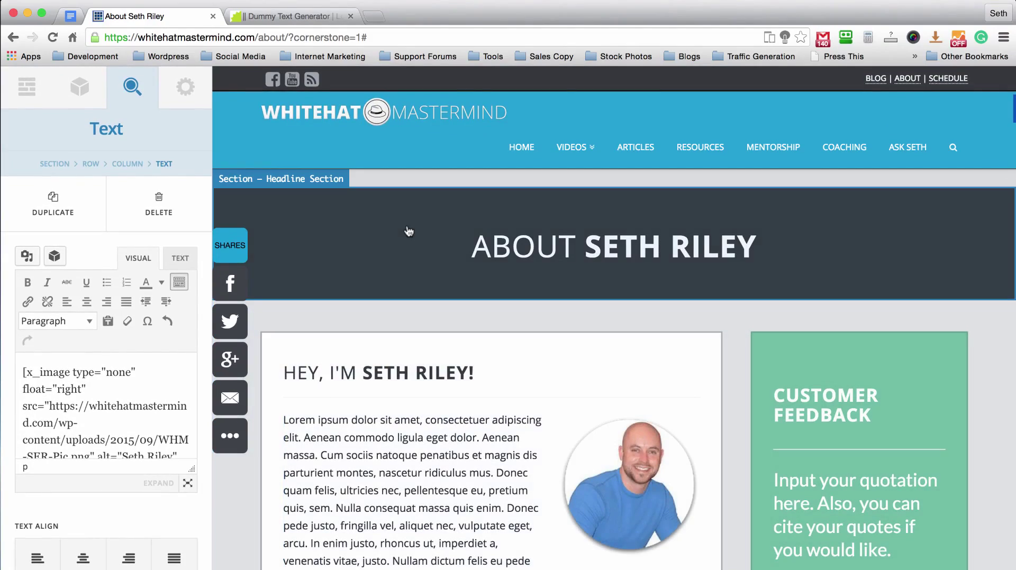
scroll(409, 231, down, 10)
scroll(501, 238, up, 9)
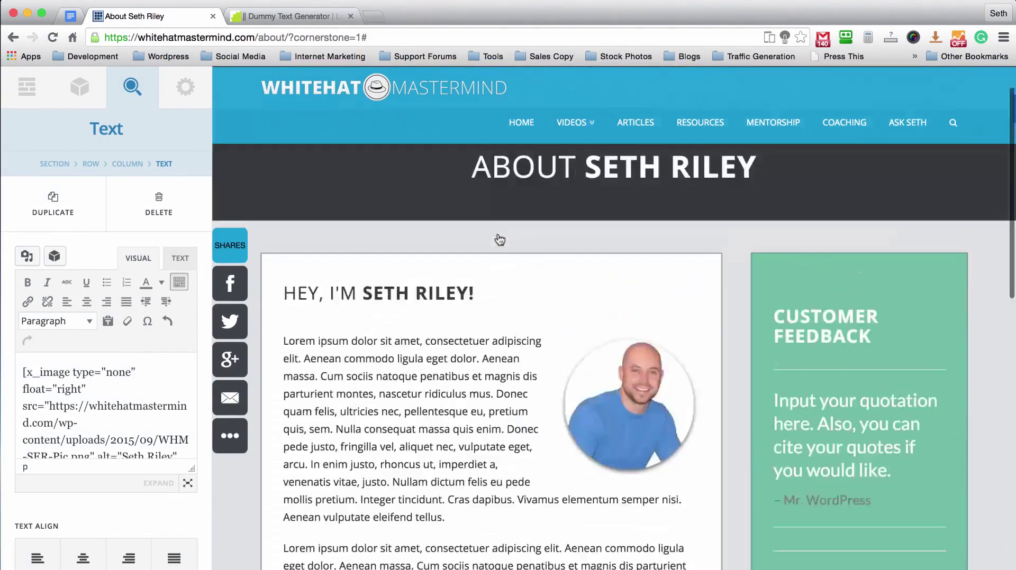
scroll(500, 239, up, 2)
scroll(502, 239, down, 3)
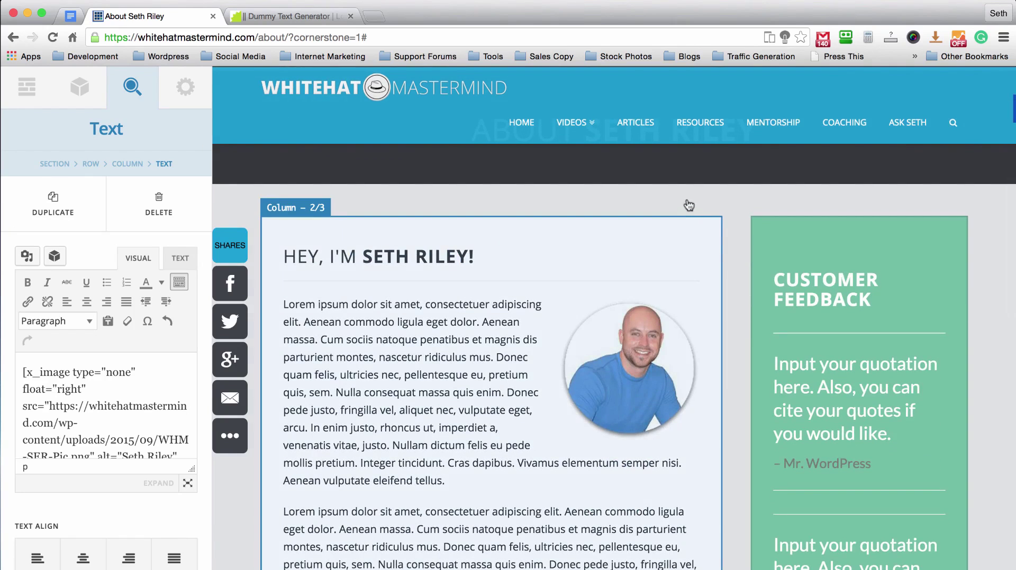
- Copy the border color value #a2abb2 from the settings of the white column holding the portrait
click(690, 204)
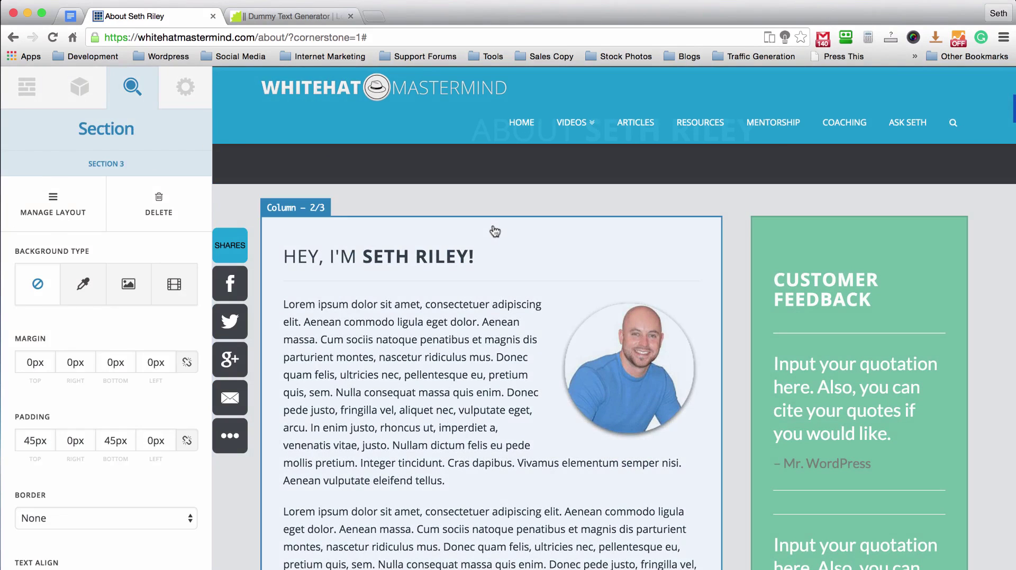
click(495, 231)
click(58, 528)
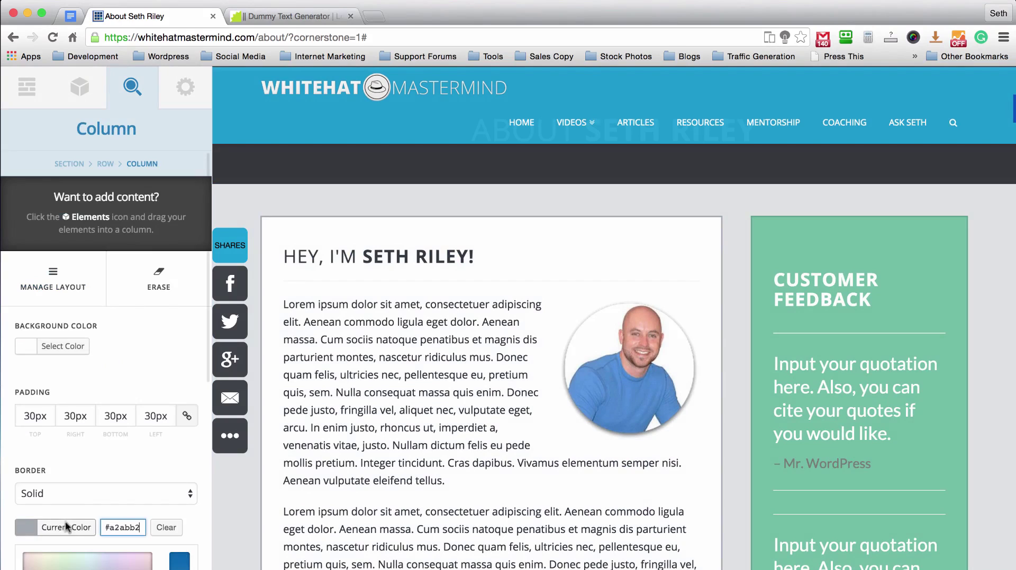
triple_click(119, 524)
key(ctrl+c)
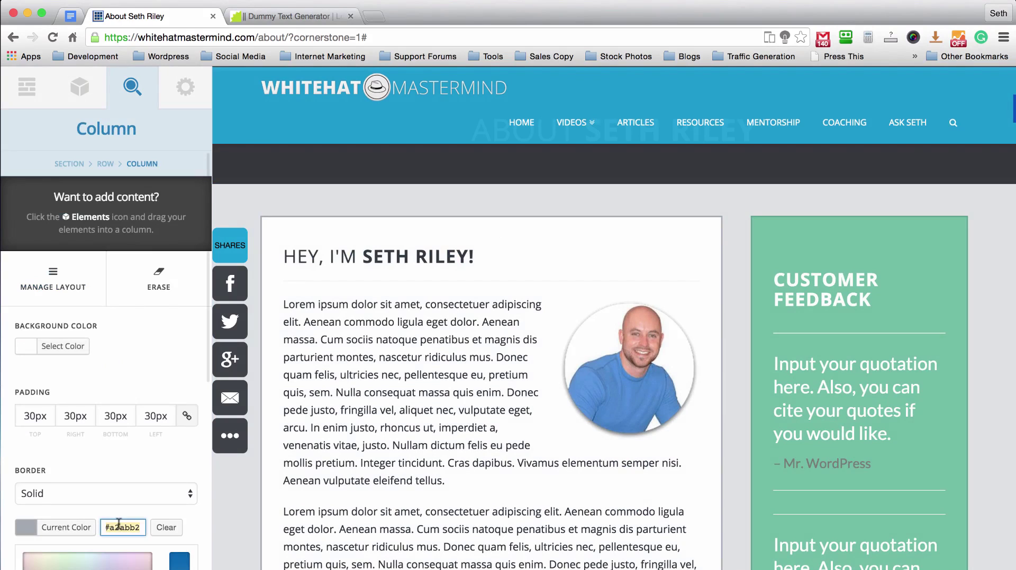
click(149, 377)
- Give Section 3 a color background and set its background color to #a2abb2
click(346, 197)
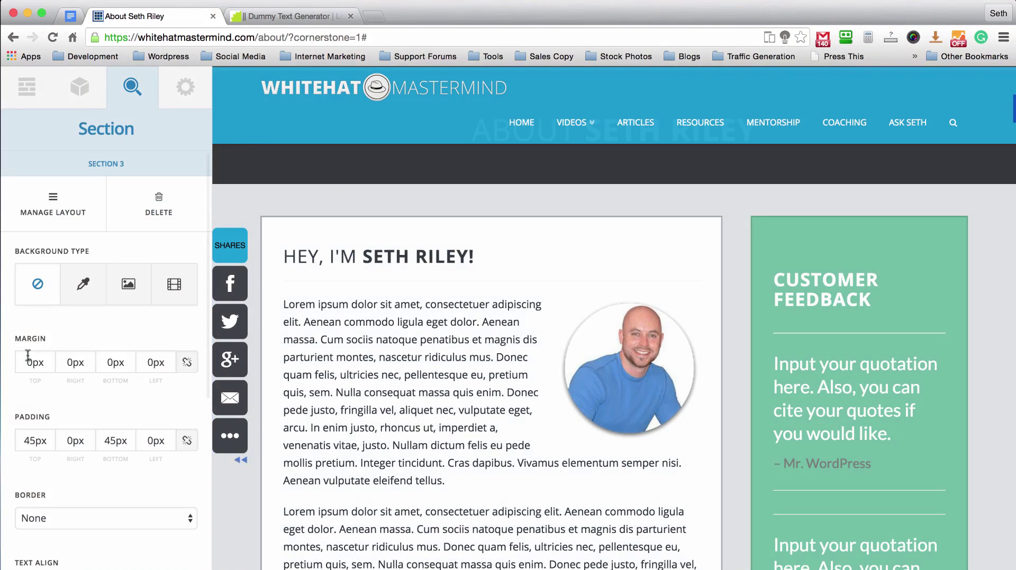
click(83, 284)
click(58, 361)
click(132, 359)
key(ctrl+v)
click(118, 335)
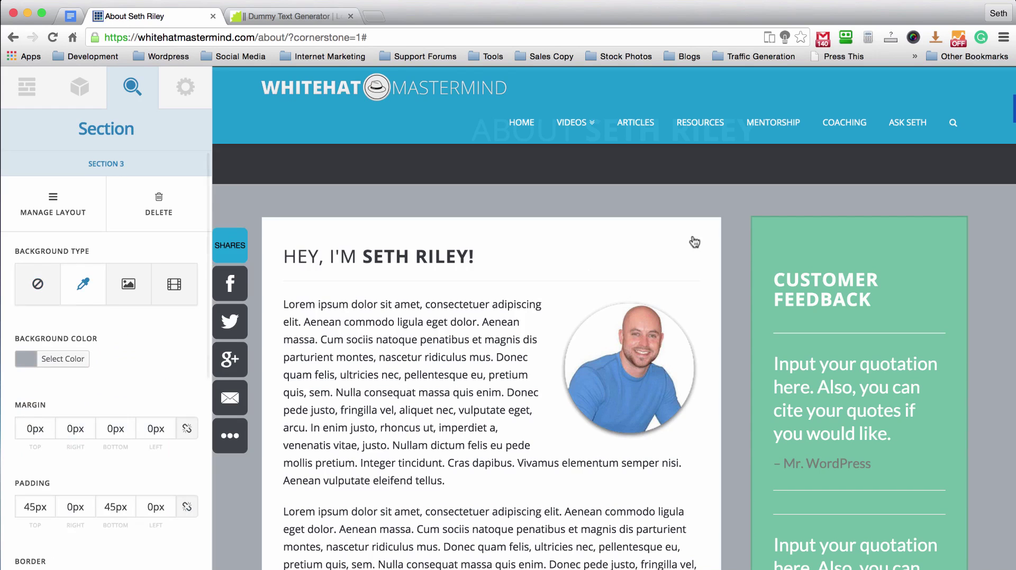
scroll(748, 267, up, 4)
scroll(518, 166, down, 10)
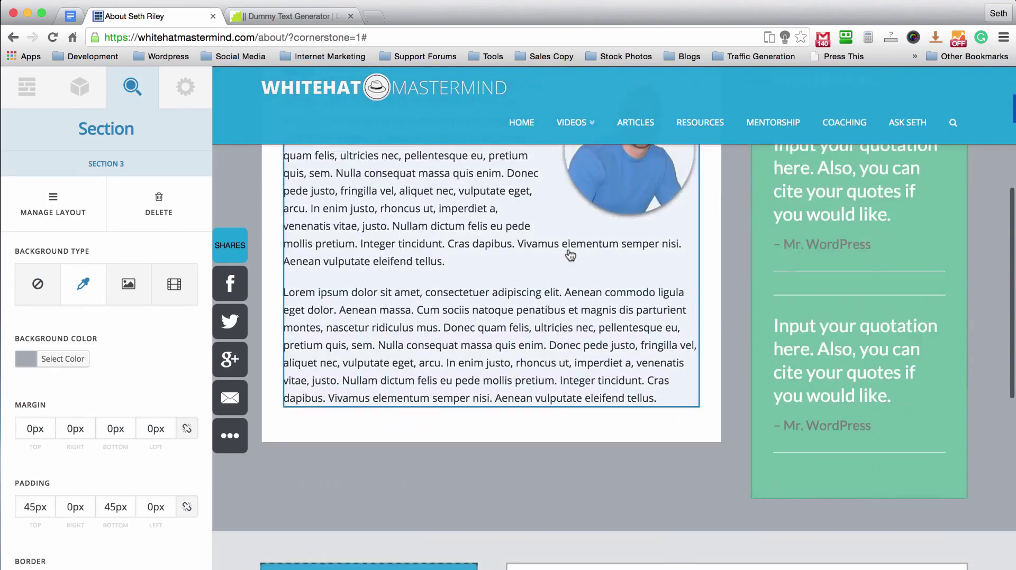
scroll(495, 312, up, 10)
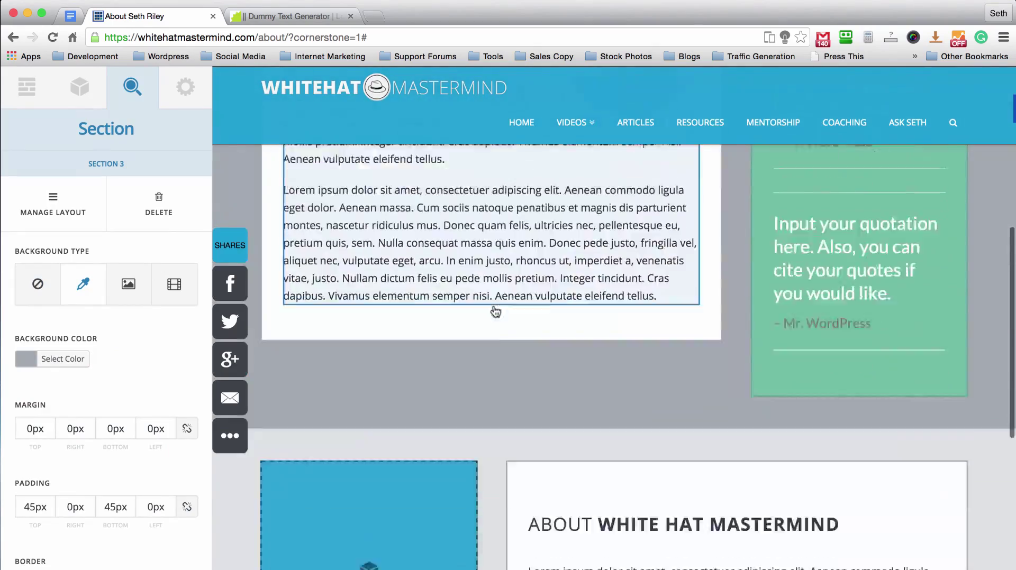
- Give Section 3 a solid border in #8d959b, a shade slightly darker than its #a2abb2 background
scroll(495, 312, down, 8)
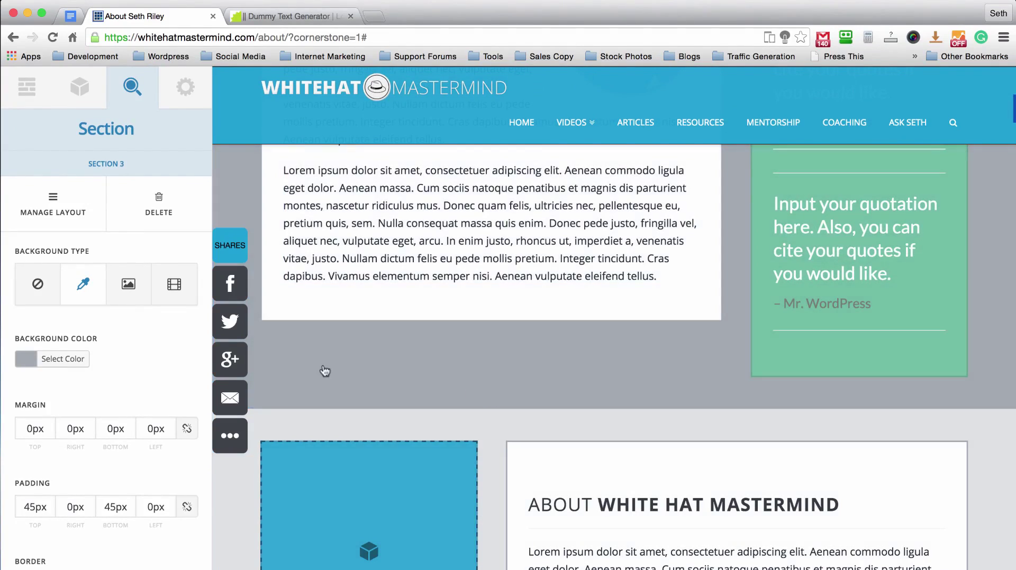
scroll(131, 365, down, 5)
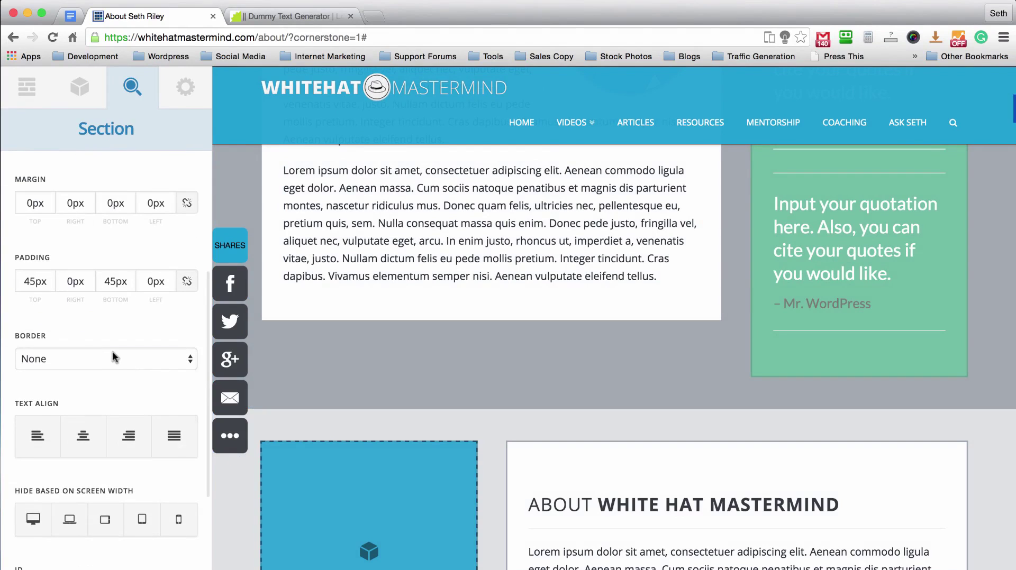
click(112, 353)
click(105, 308)
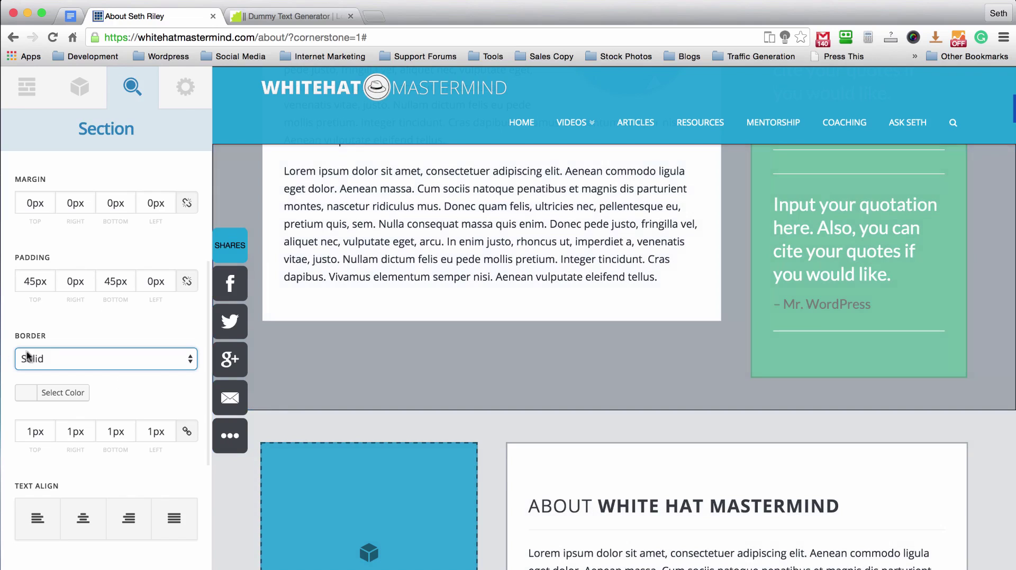
click(79, 392)
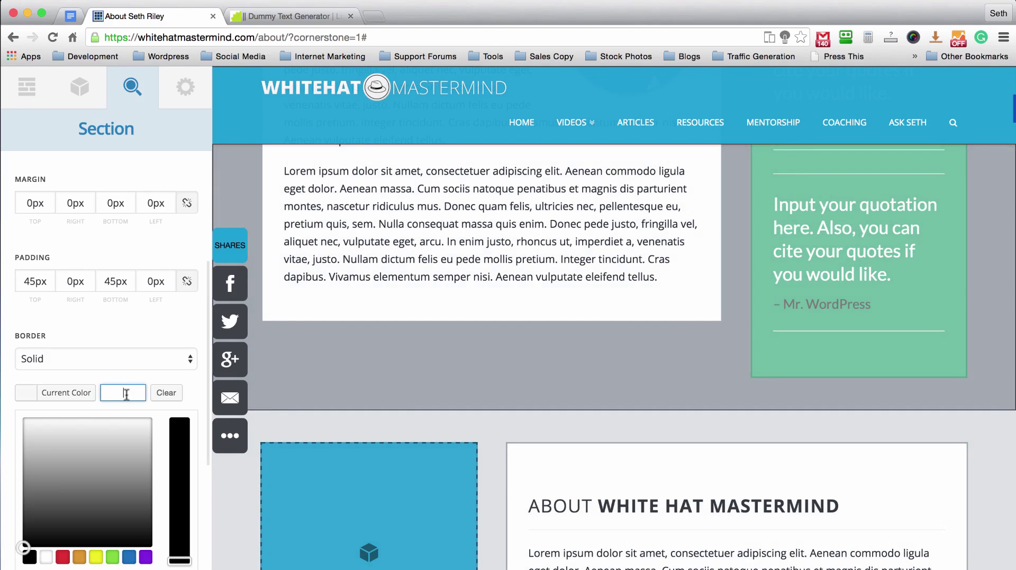
text(#a2abb2)
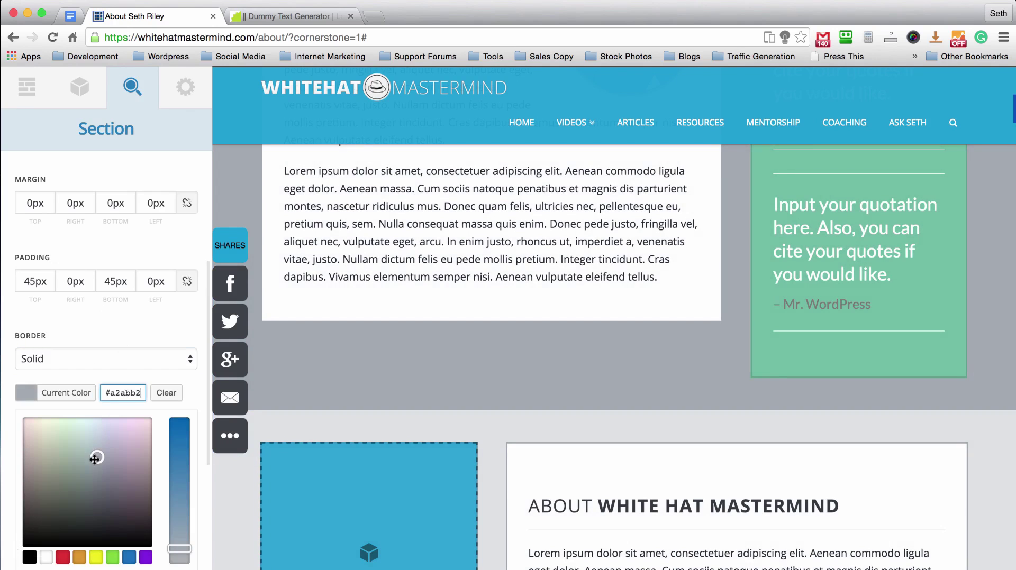
drag(97, 457, 96, 469)
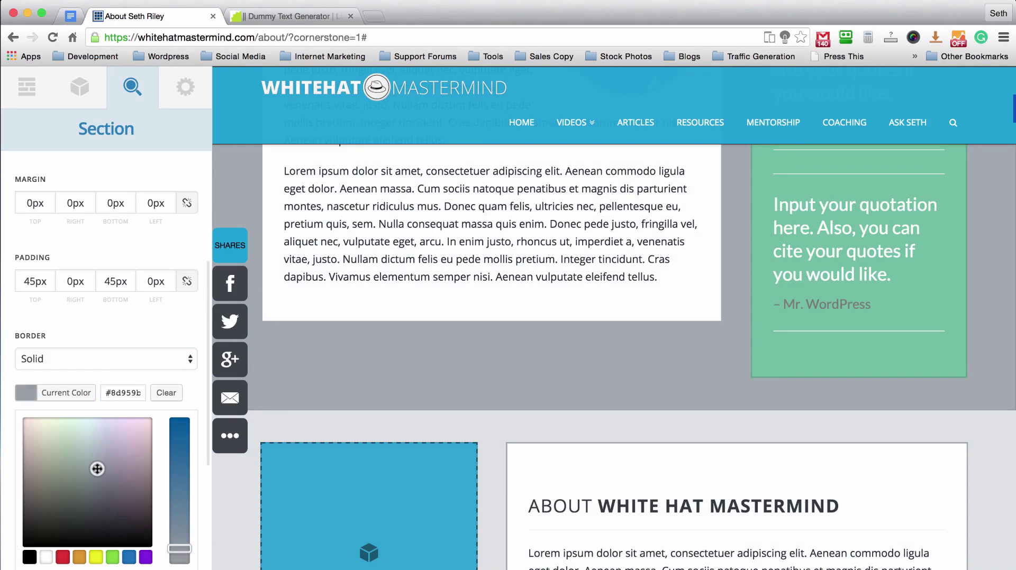
click(123, 331)
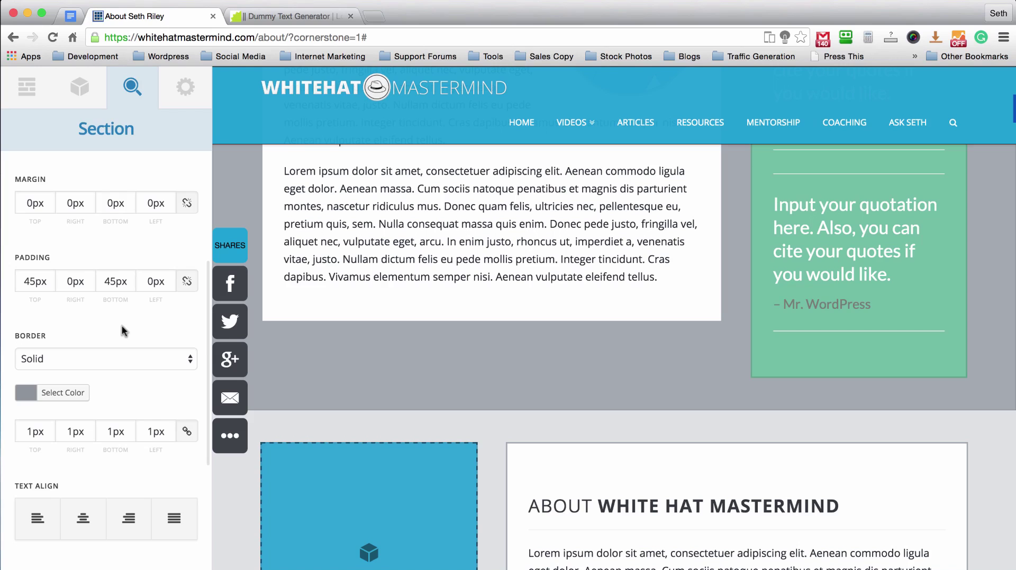
- Set Section 3's border width to 2px on all four sides
click(30, 431)
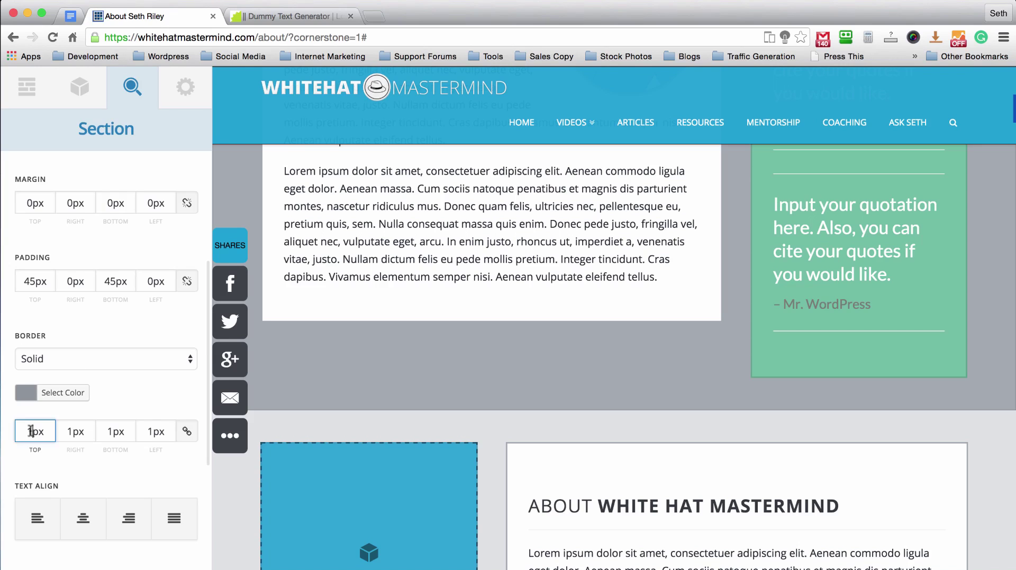
key(Up)
click(125, 322)
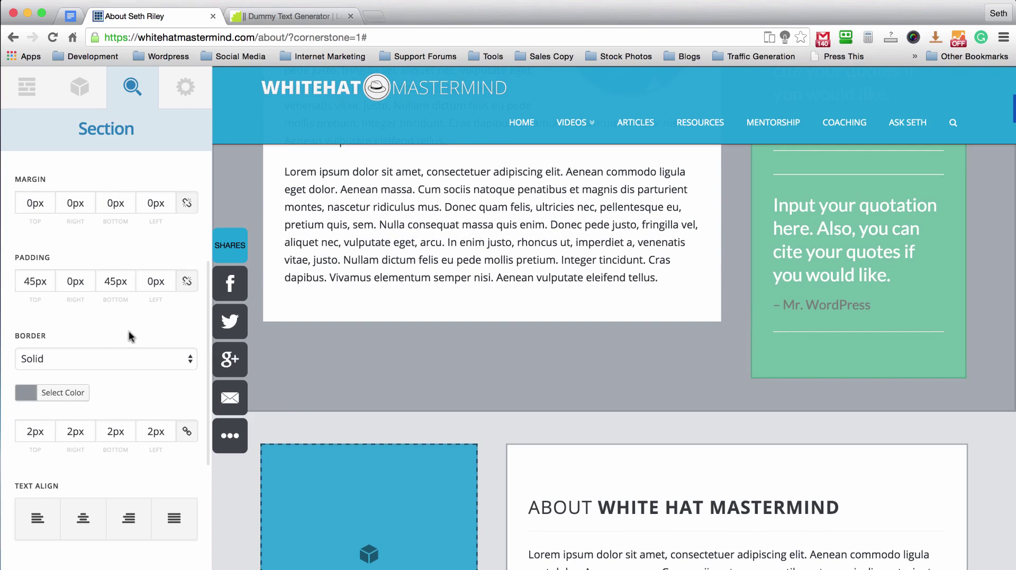
- Darken the border color of the white column holding the portrait to #8d959b
scroll(699, 263, up, 10)
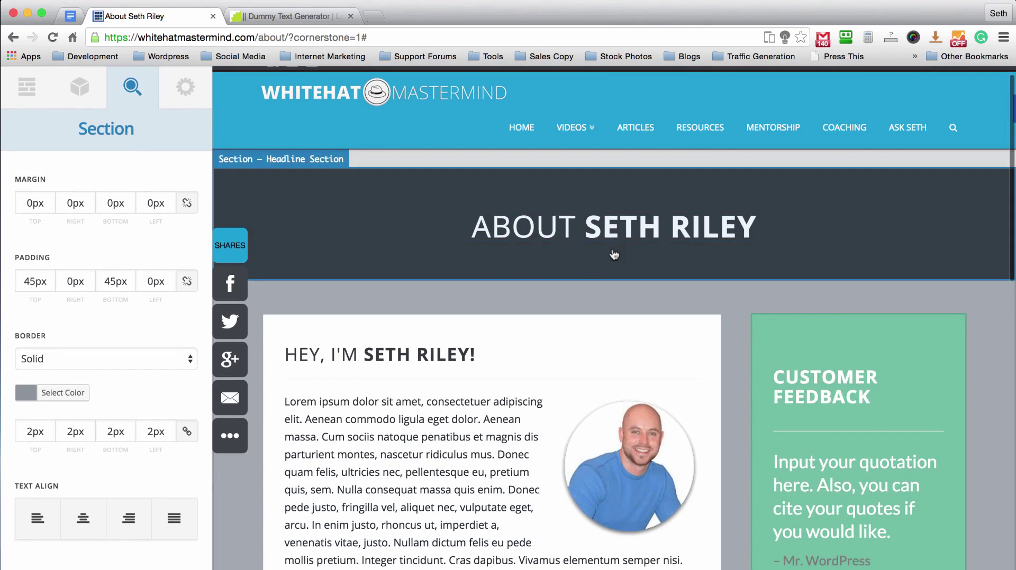
scroll(613, 255, down, 3)
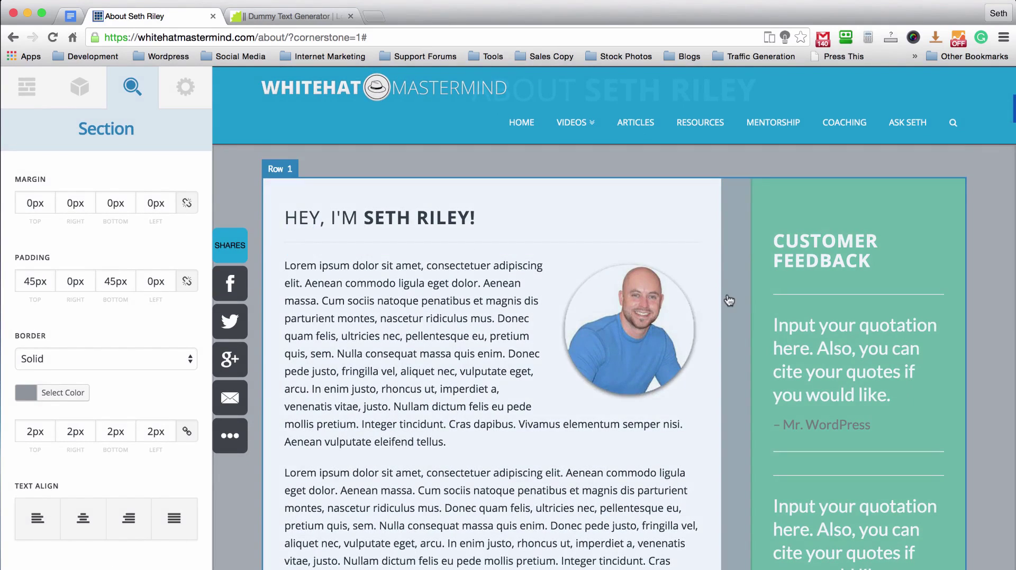
scroll(732, 298, up, 3)
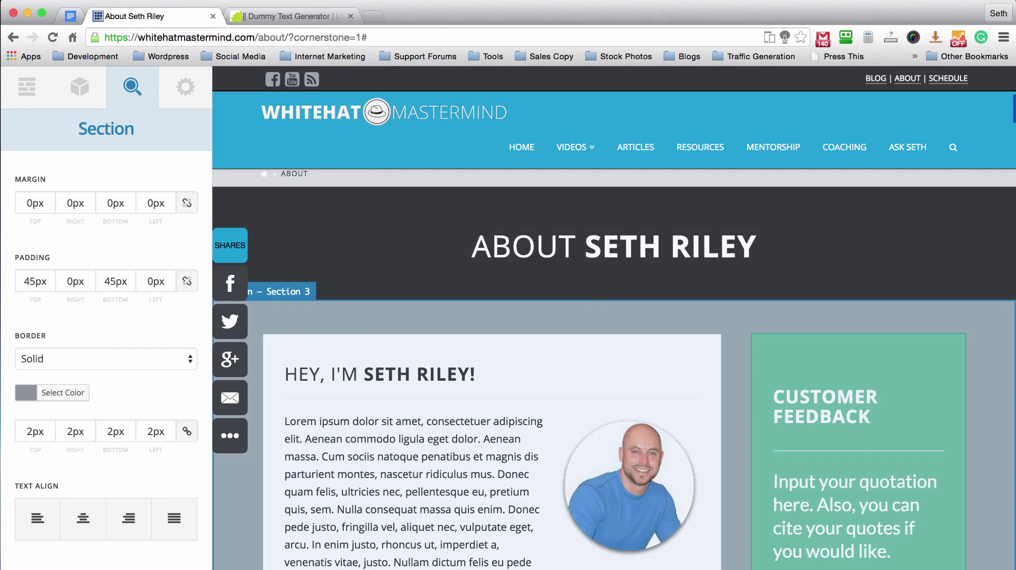
click(594, 352)
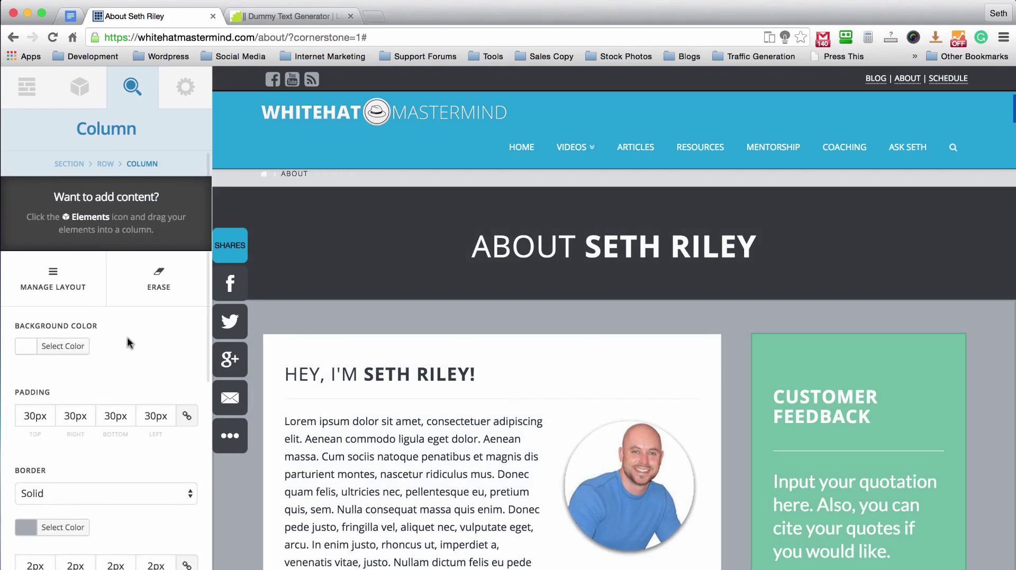
scroll(129, 343, down, 3)
click(64, 446)
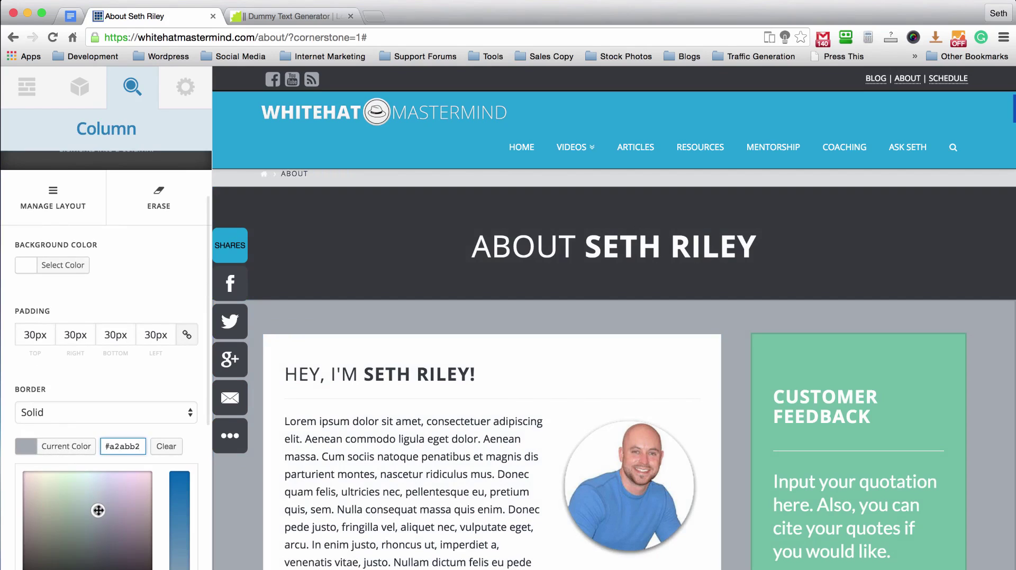
drag(98, 510, 96, 522)
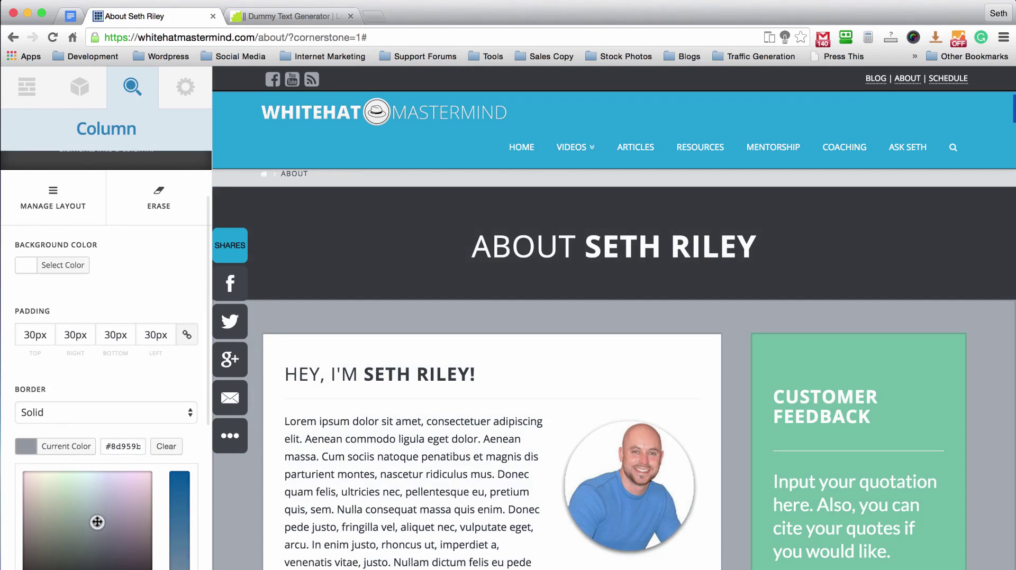
click(127, 391)
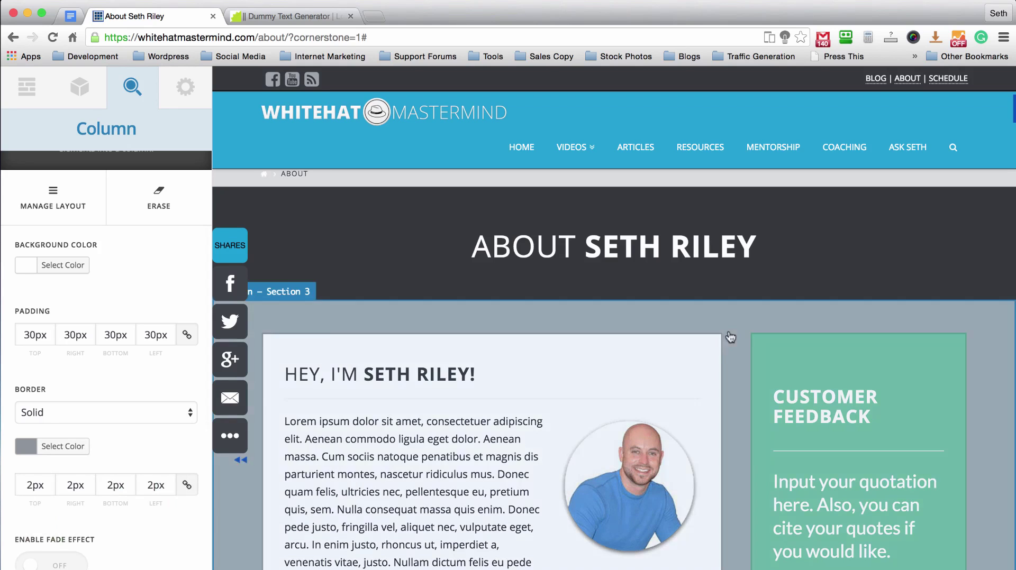
- Check the page down to the About White Hat Mastermind column and collapse the editor sidebar for a full-width preview
scroll(642, 274, down, 10)
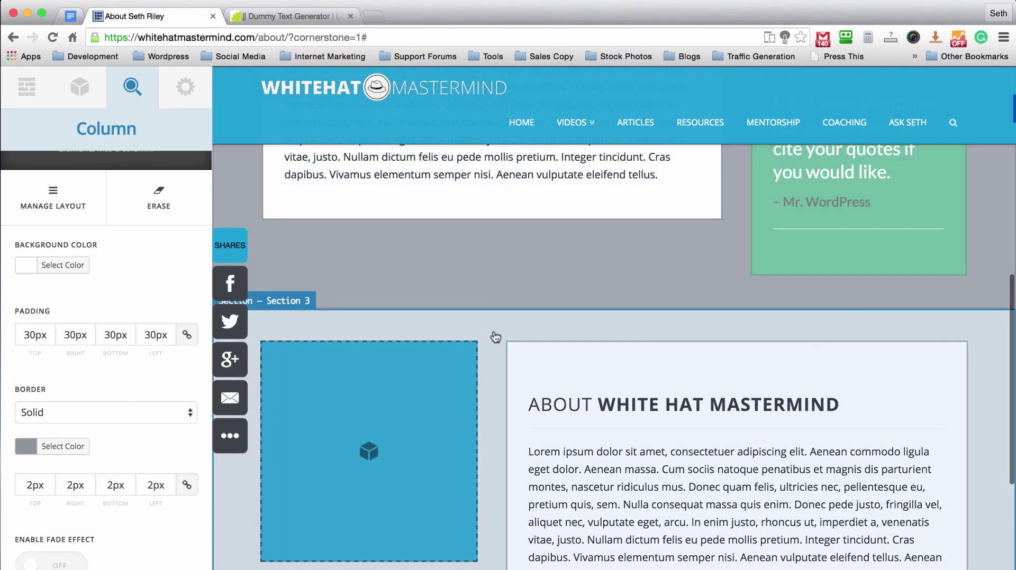
scroll(492, 335, down, 5)
click(185, 569)
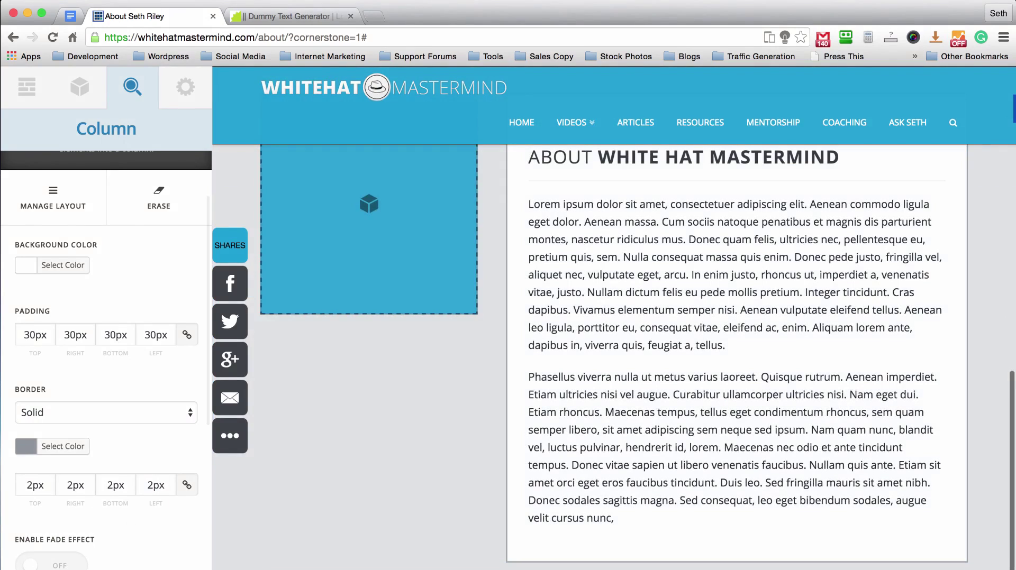
scroll(450, 382, up, 15)
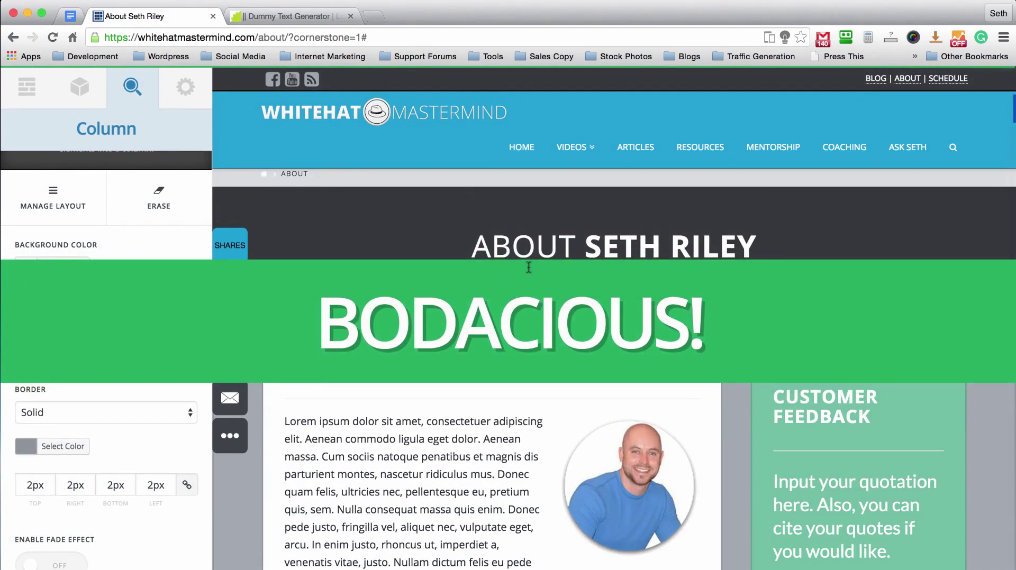
click(80, 569)
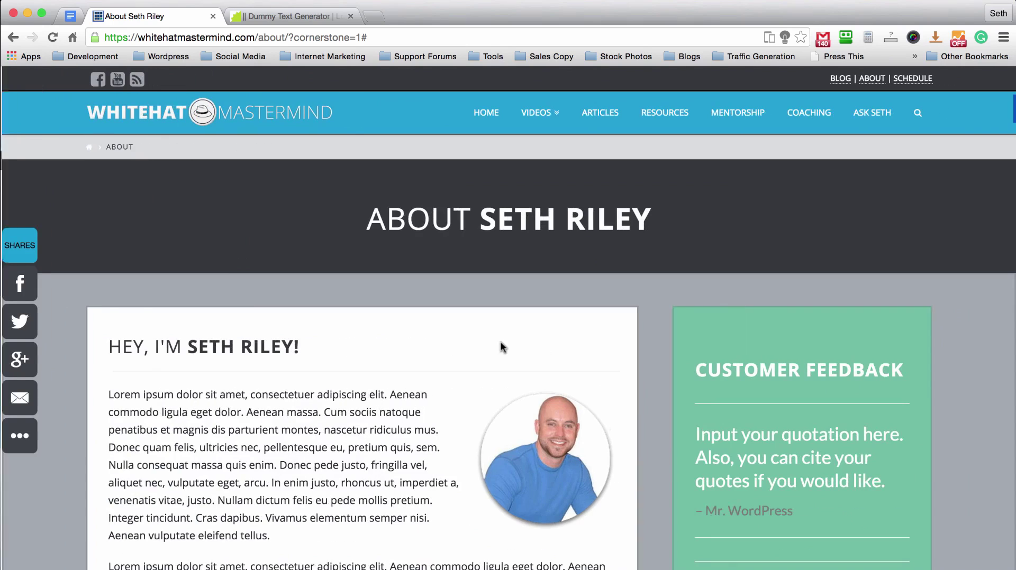
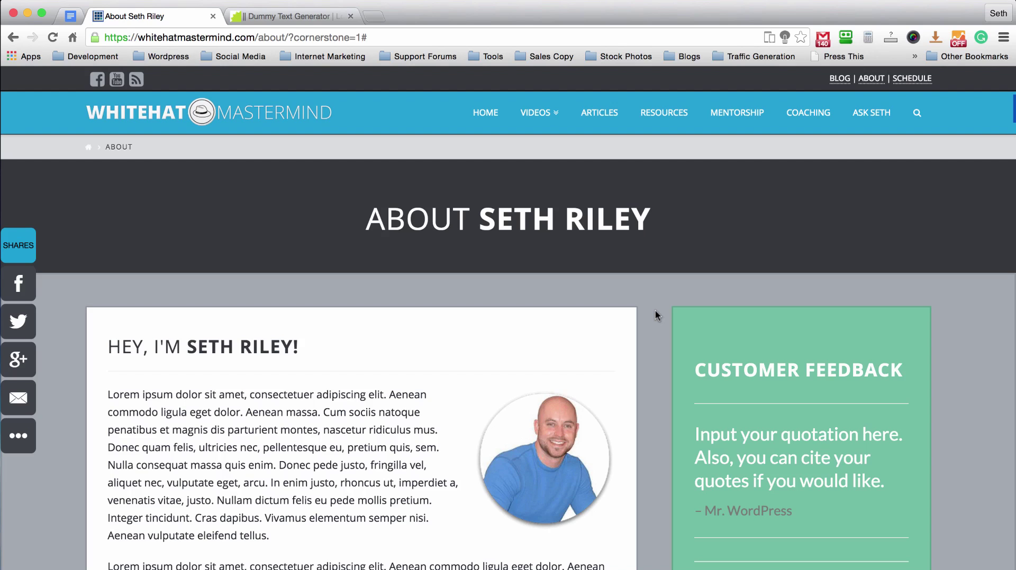
- Review the full-width page from the headline section through the portrait and Customer Feedback columns to the empty blue column
scroll(655, 312, down, 1)
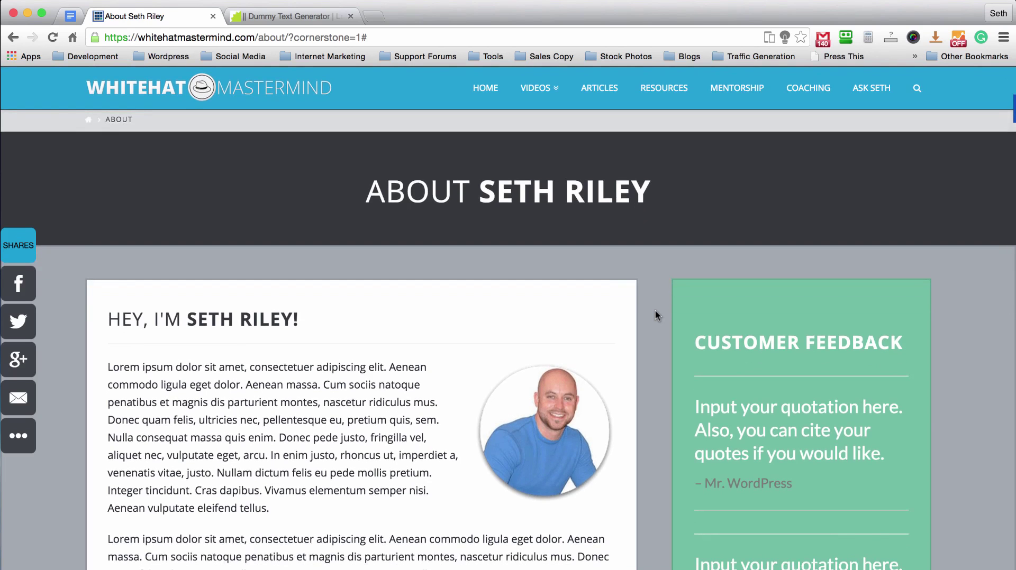
scroll(655, 310, up, 1)
scroll(654, 312, down, 10)
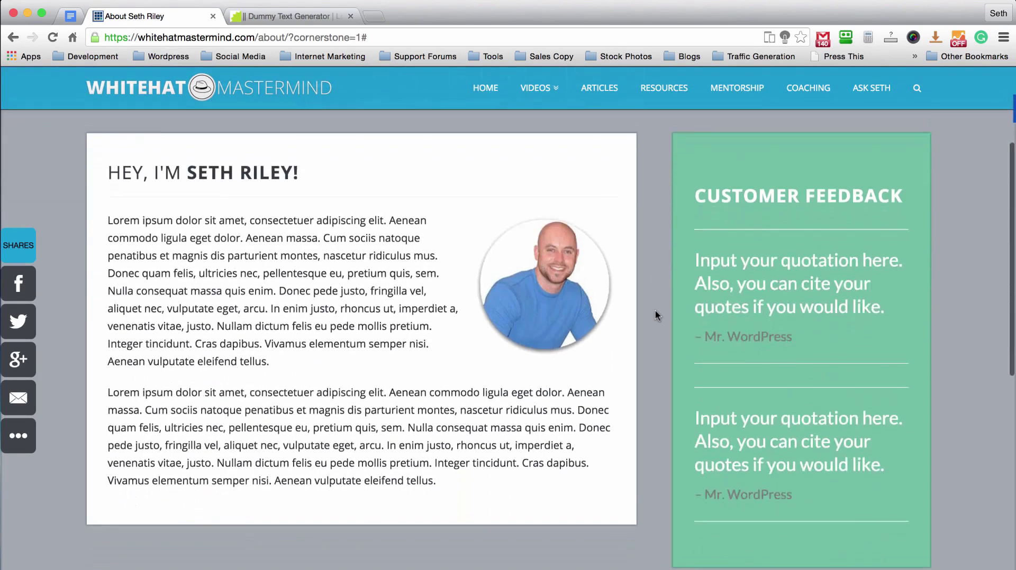
scroll(655, 312, up, 10)
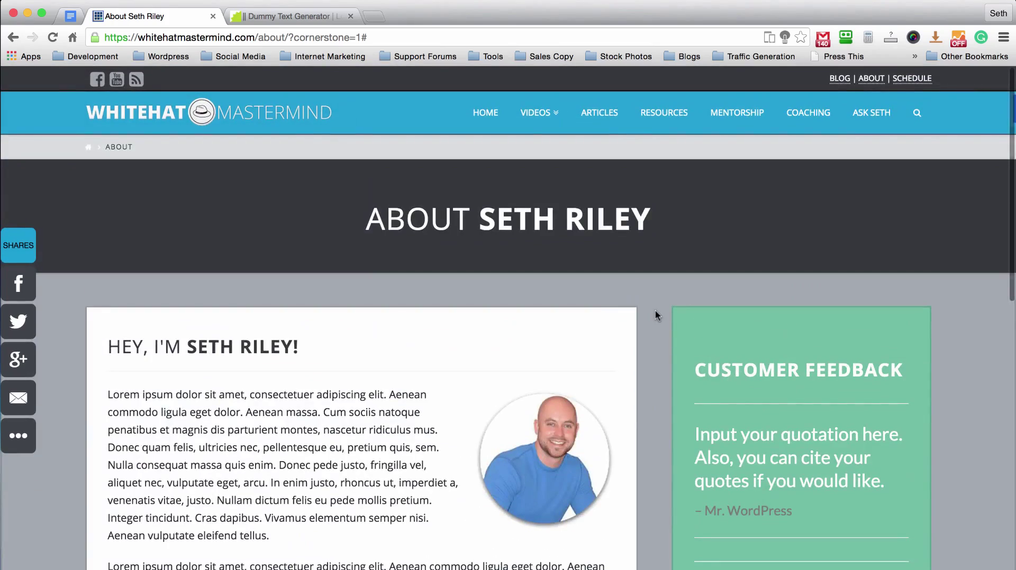
scroll(655, 311, down, 5)
scroll(655, 311, up, 5)
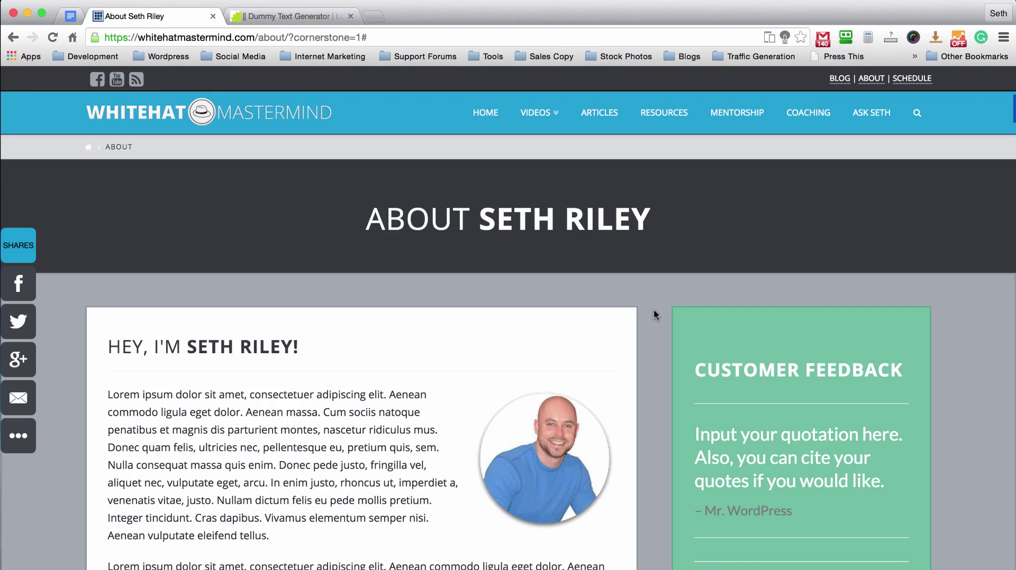
scroll(654, 313, down, 7)
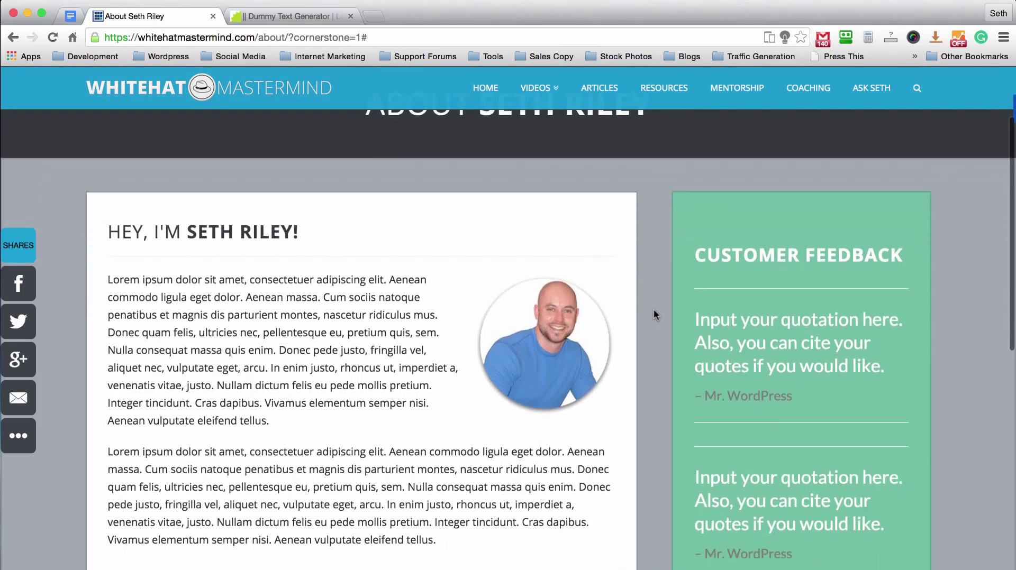
scroll(653, 313, down, 7)
scroll(654, 313, up, 14)
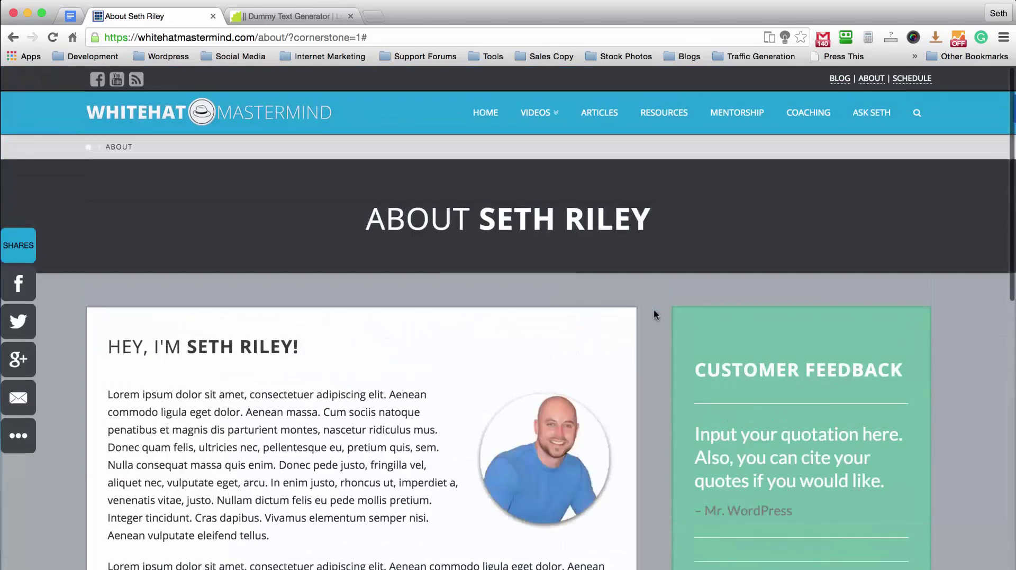
scroll(654, 314, down, 6)
scroll(654, 313, down, 3)
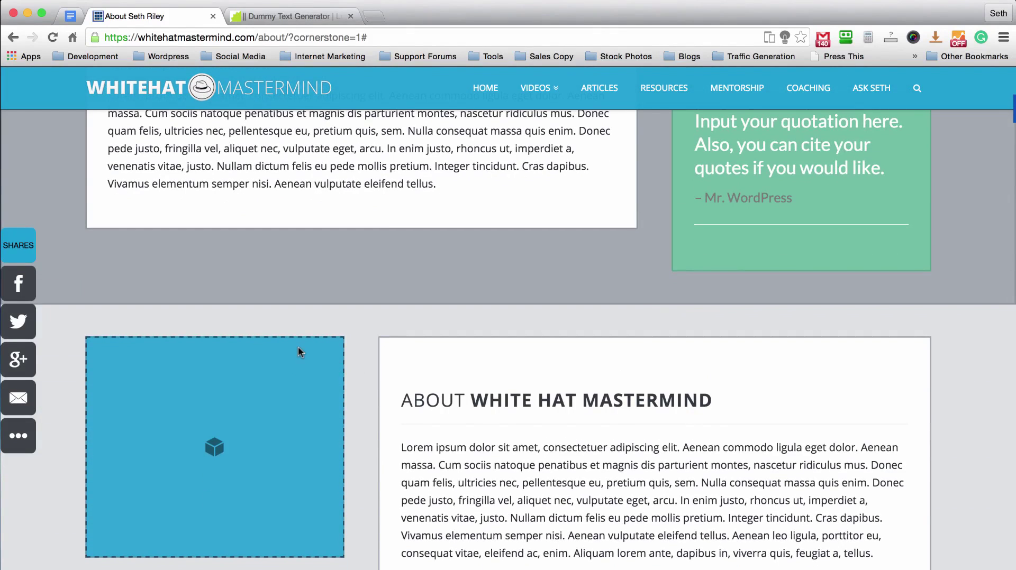
- Restore the editor sidebar and copy the background color value #a2abb2 from Section 3's settings
click(328, 376)
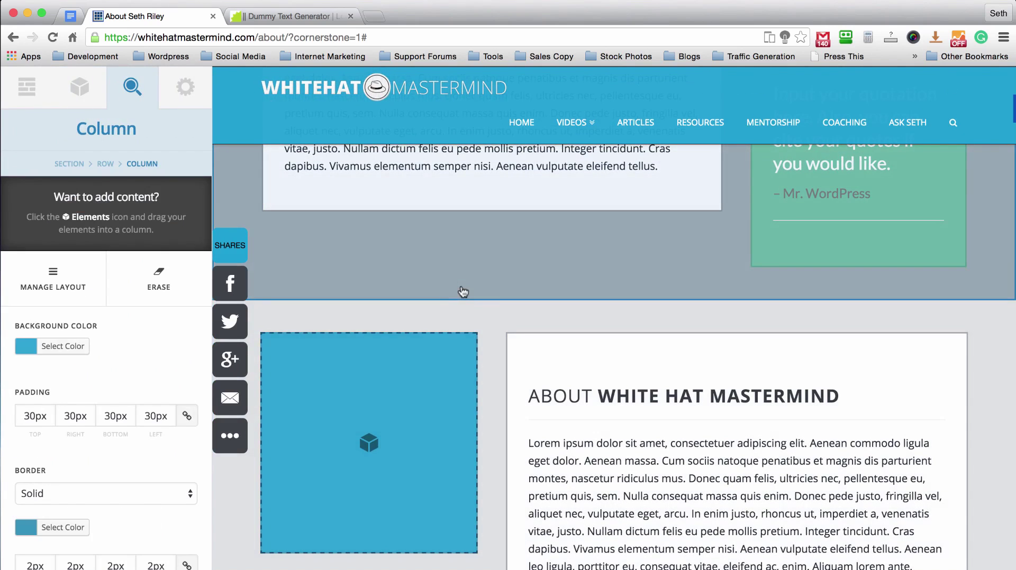
click(463, 291)
click(58, 359)
drag(106, 360, 136, 363)
key(ctrl+c)
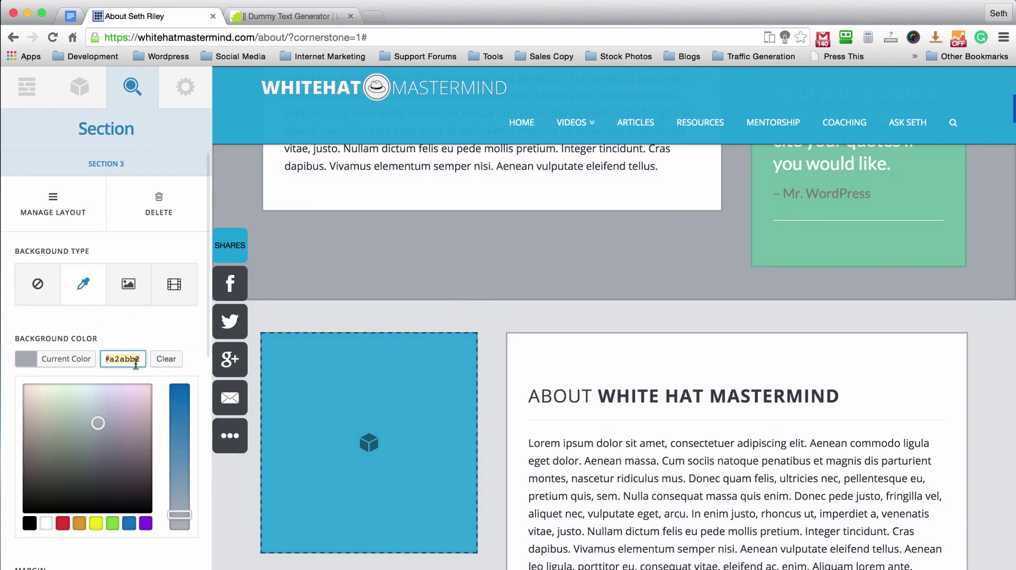
click(122, 330)
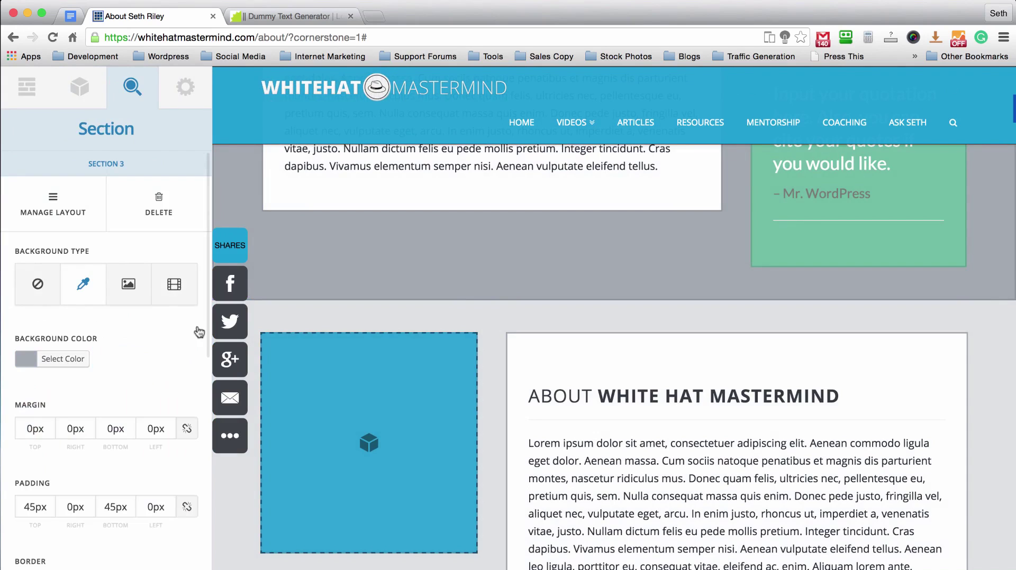
- Set the background color of the empty blue column beside About White Hat Mastermind to #a2abb2
click(337, 360)
click(72, 356)
click(129, 347)
key(ctrl+v)
click(122, 329)
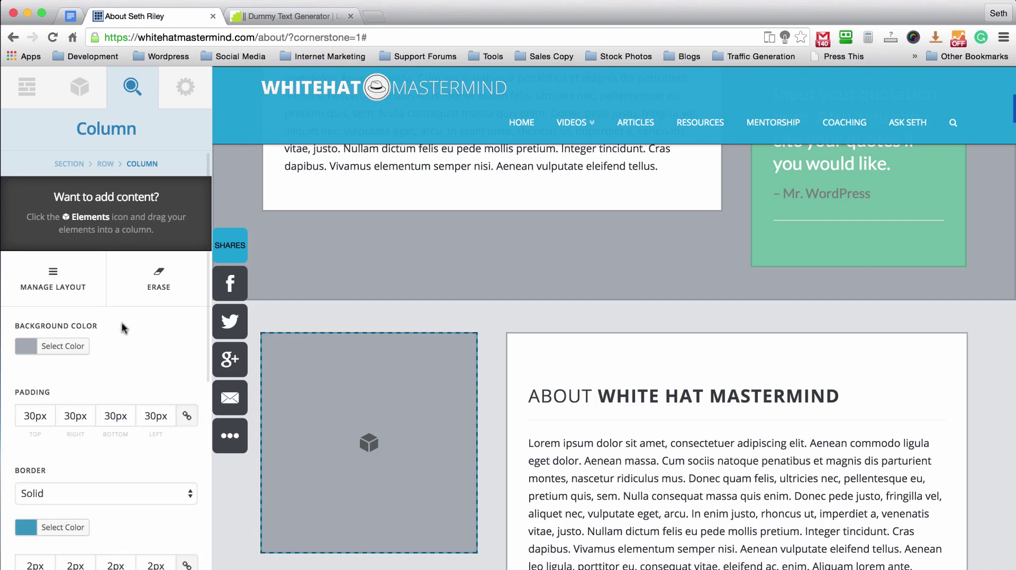
scroll(478, 235, up, 4)
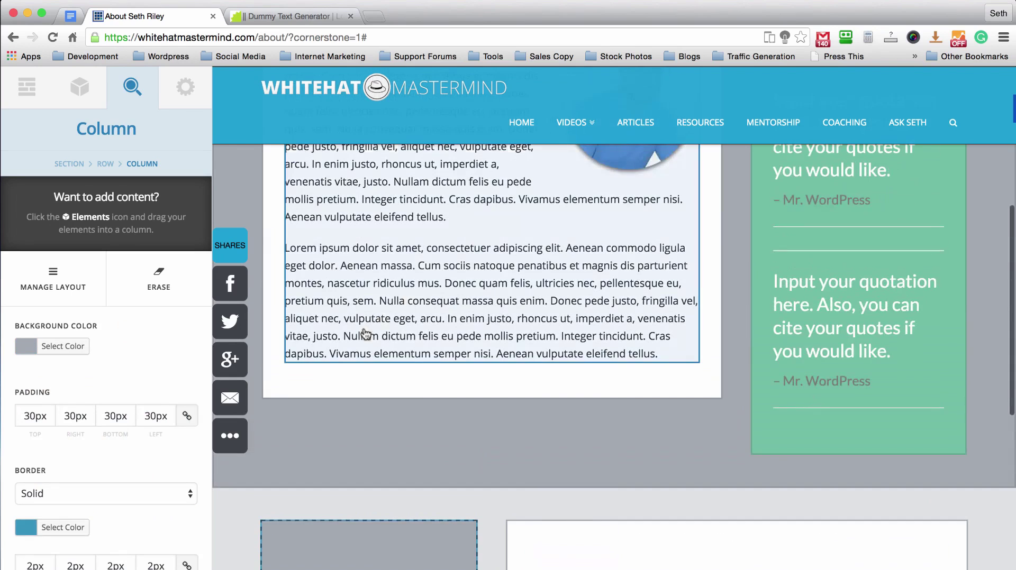
scroll(479, 234, down, 5)
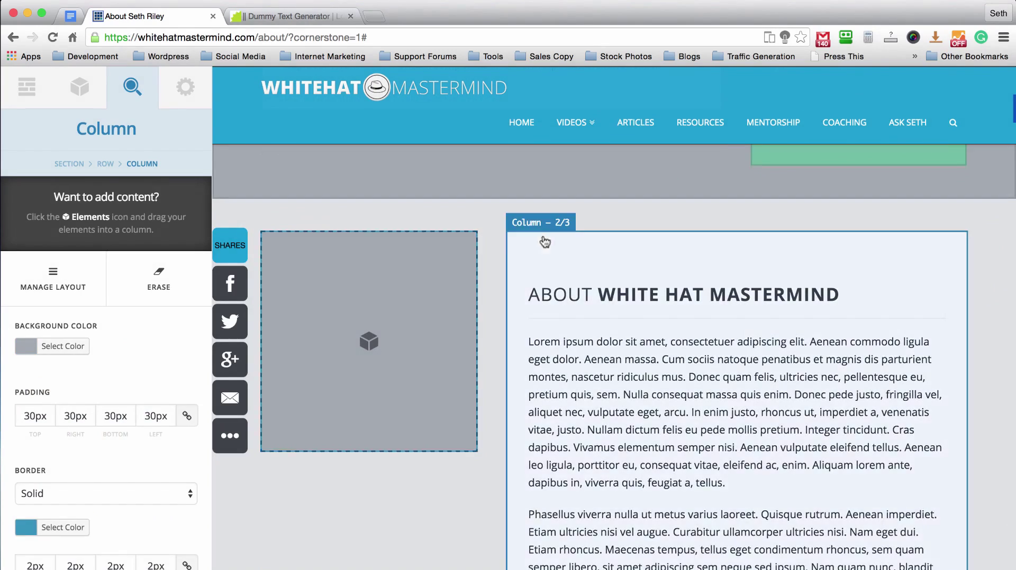
scroll(500, 258, up, 10)
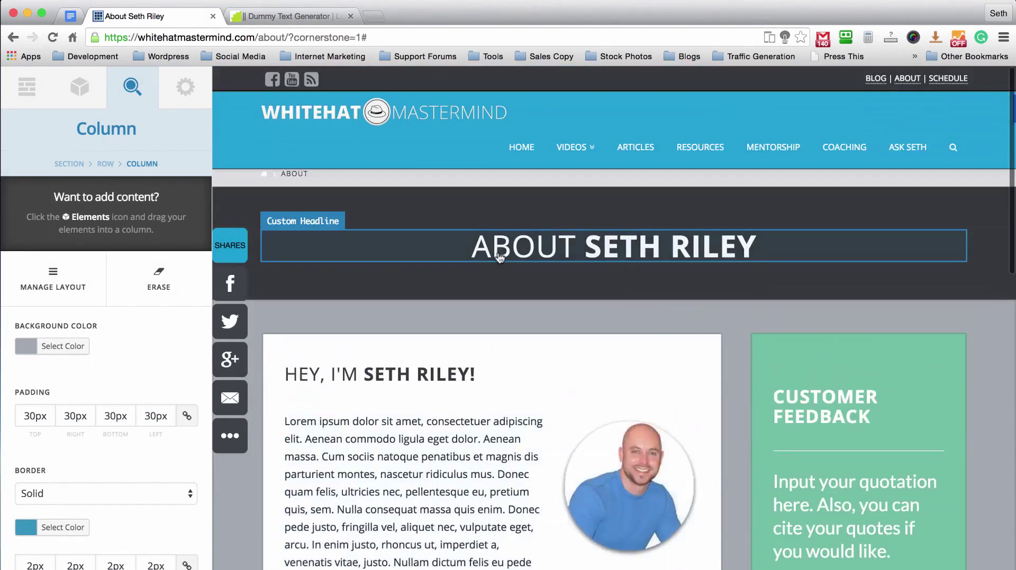
- Compare the Customer Feedback column's styling with its surrounding section and the section holding the empty column, including that section's settings
scroll(500, 257, up, 5)
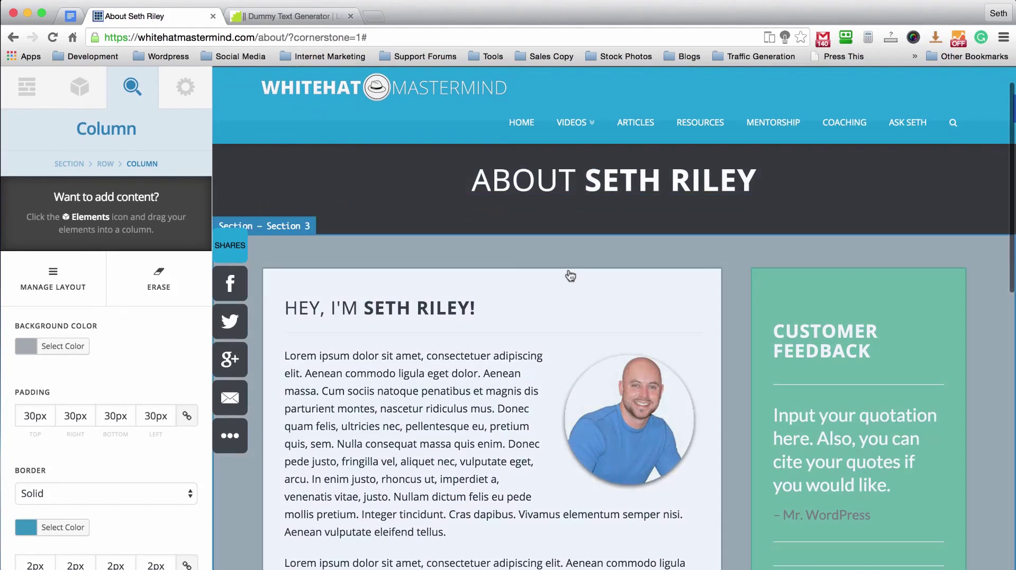
click(772, 293)
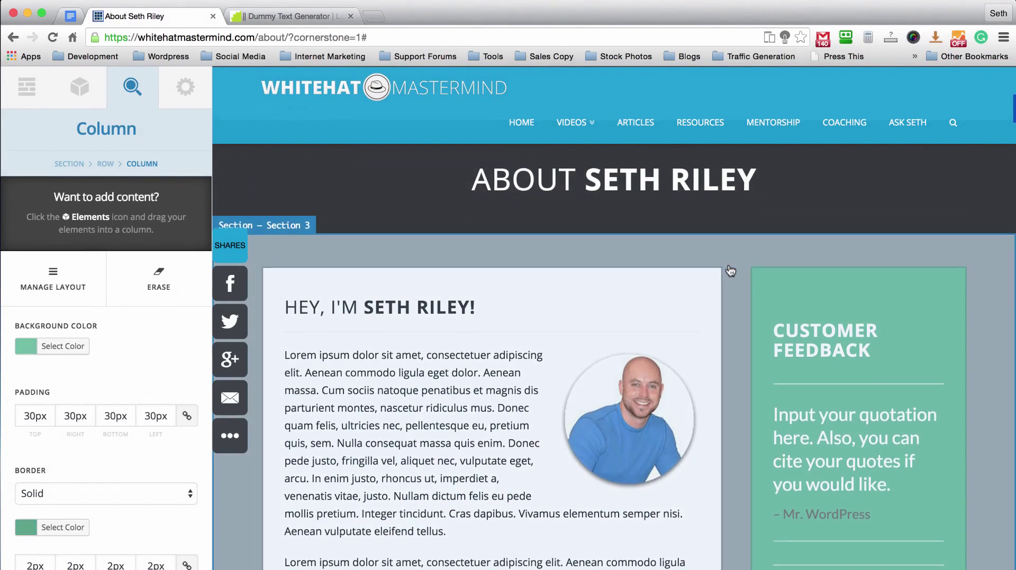
scroll(844, 239, down, 2)
scroll(740, 206, up, 10)
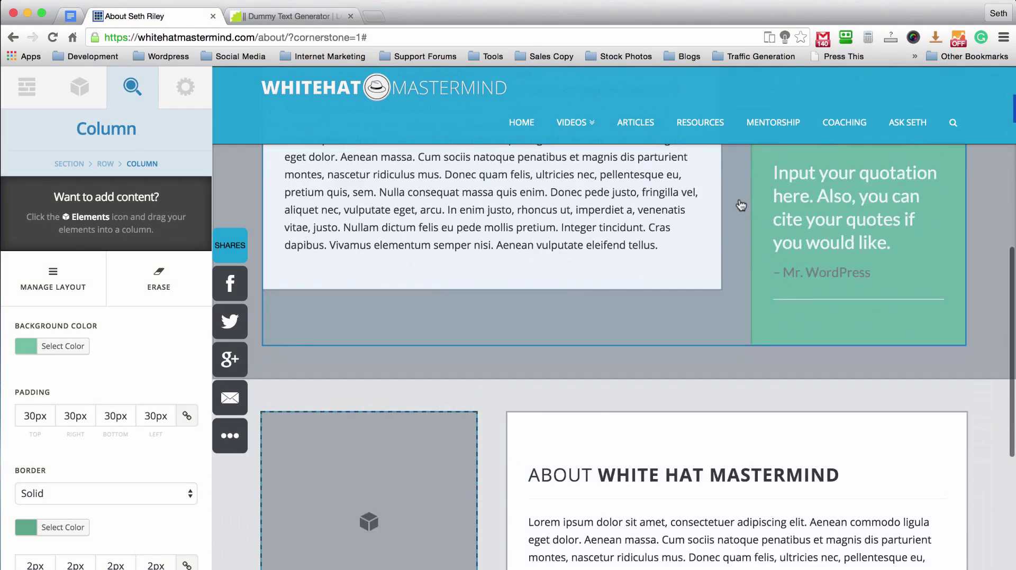
scroll(740, 206, down, 10)
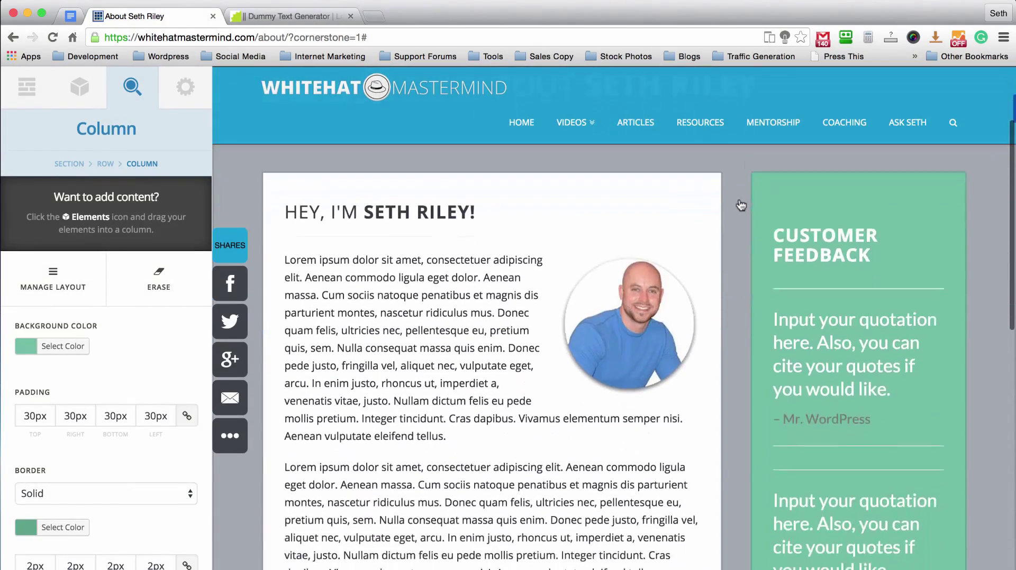
scroll(741, 205, down, 3)
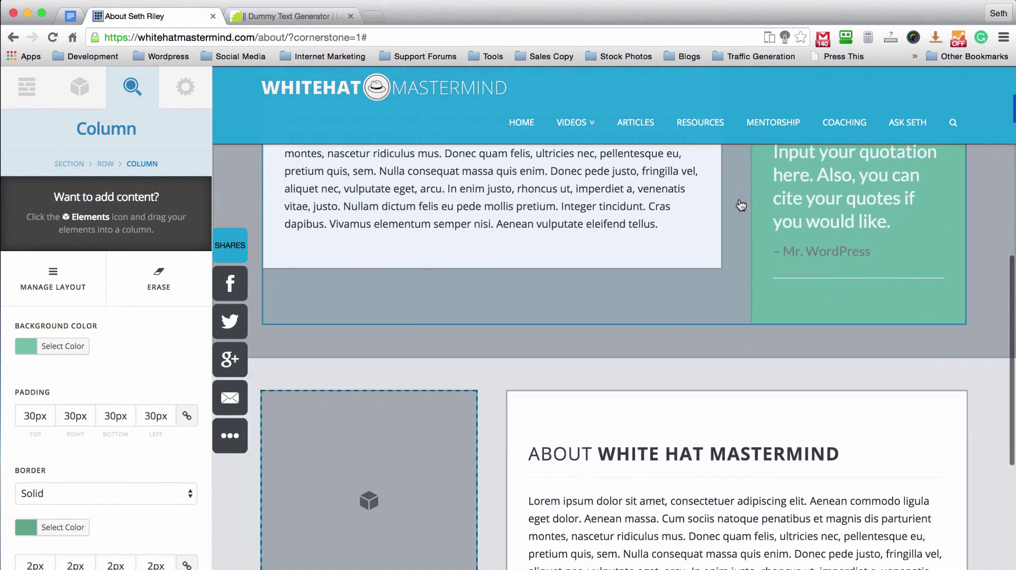
click(476, 385)
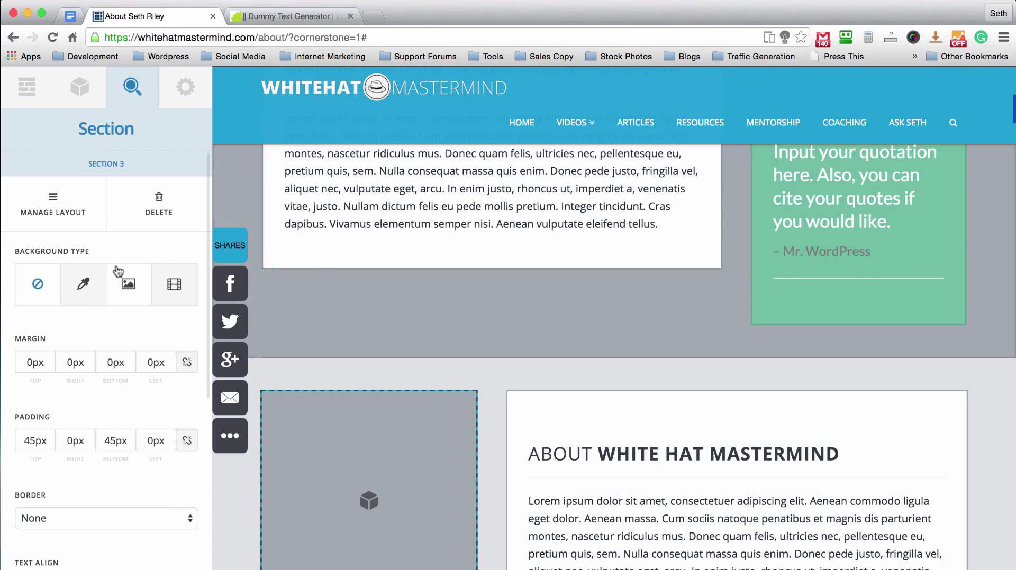
scroll(116, 267, down, 5)
scroll(118, 271, down, 1)
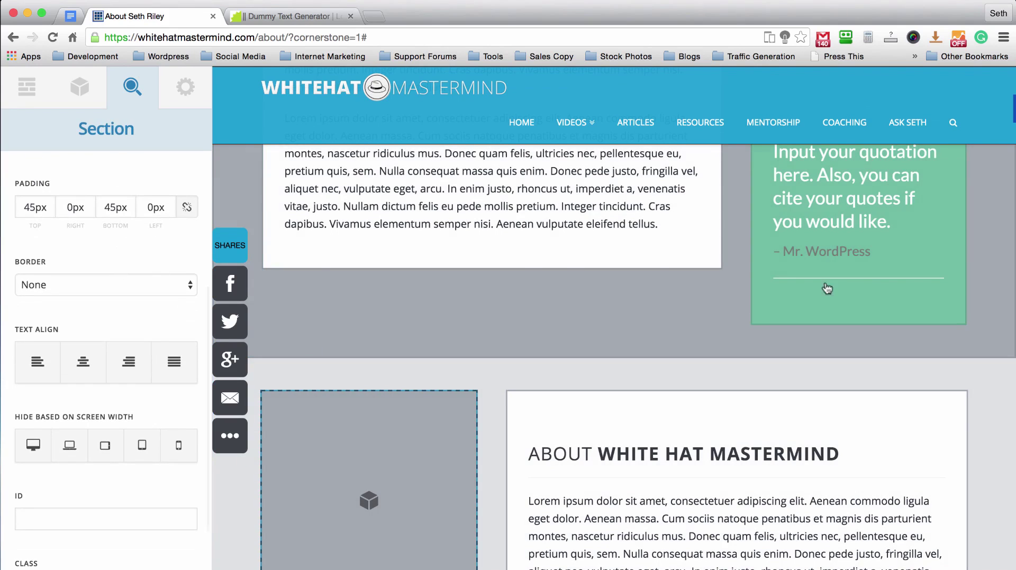
scroll(794, 296, up, 12)
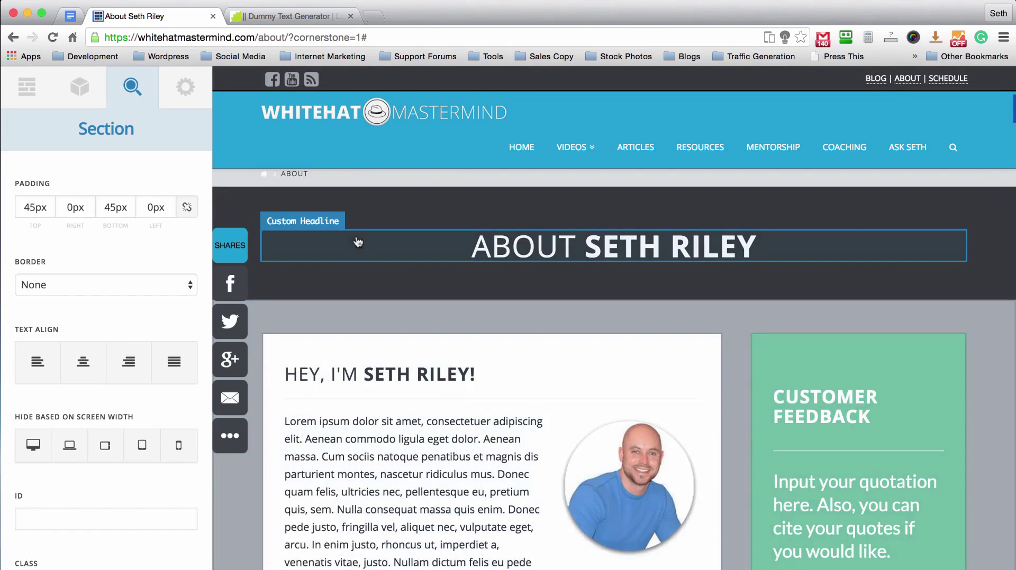
scroll(705, 259, down, 3)
scroll(706, 259, down, 10)
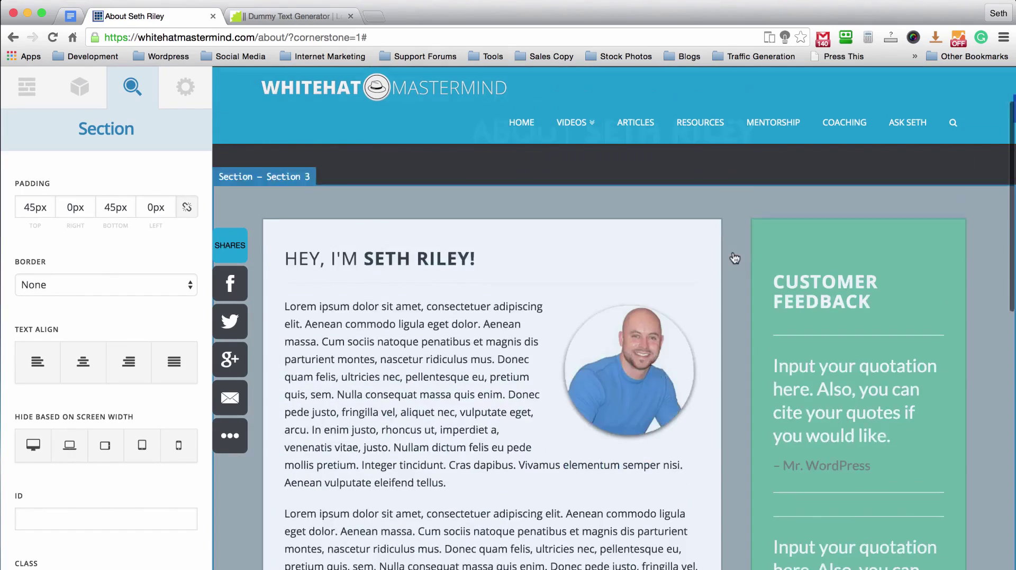
scroll(730, 258, up, 15)
scroll(734, 257, down, 4)
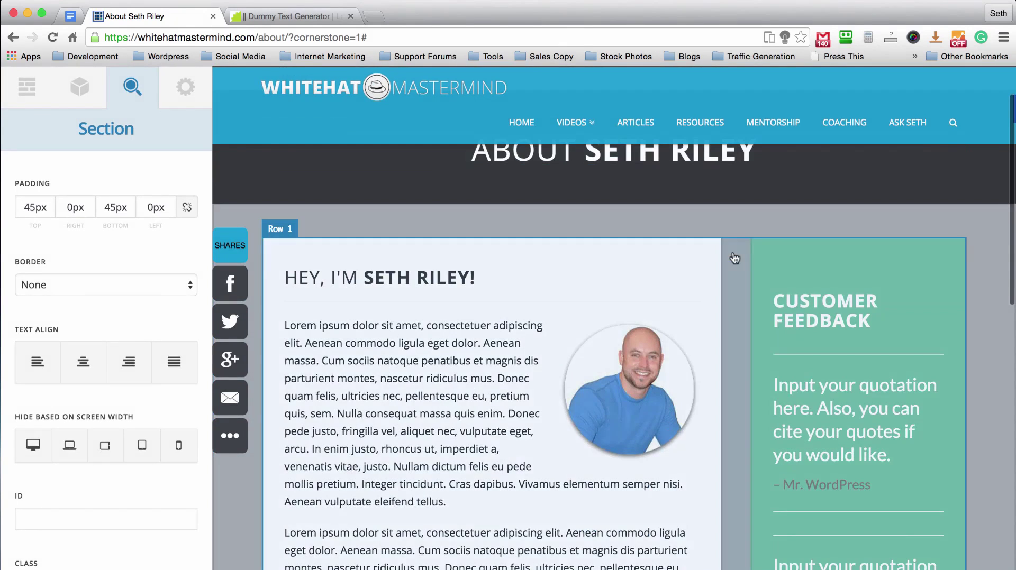
- Apply the surrounding Section 3's background color #a2abb2 to the Customer Feedback column
click(769, 257)
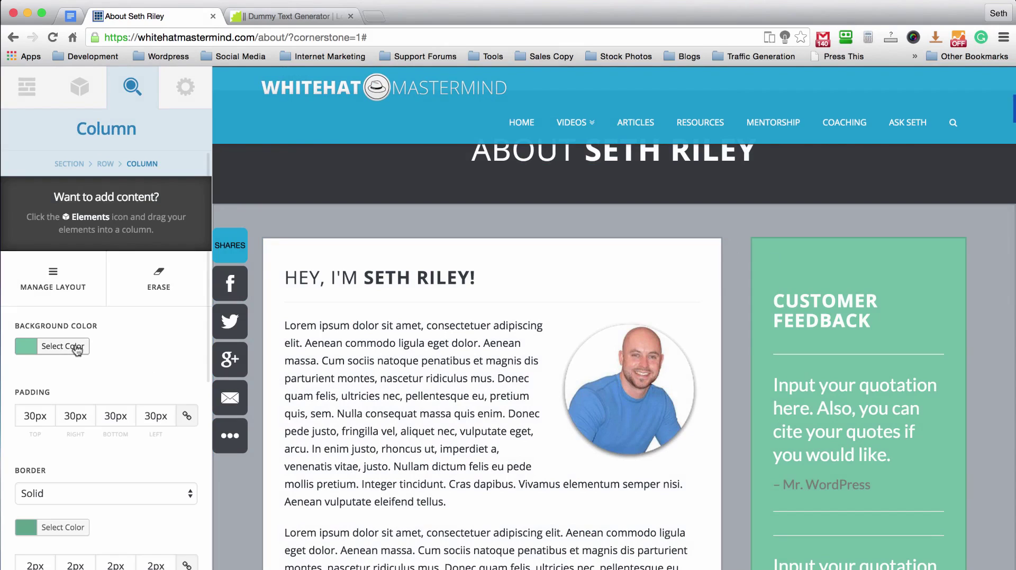
click(338, 218)
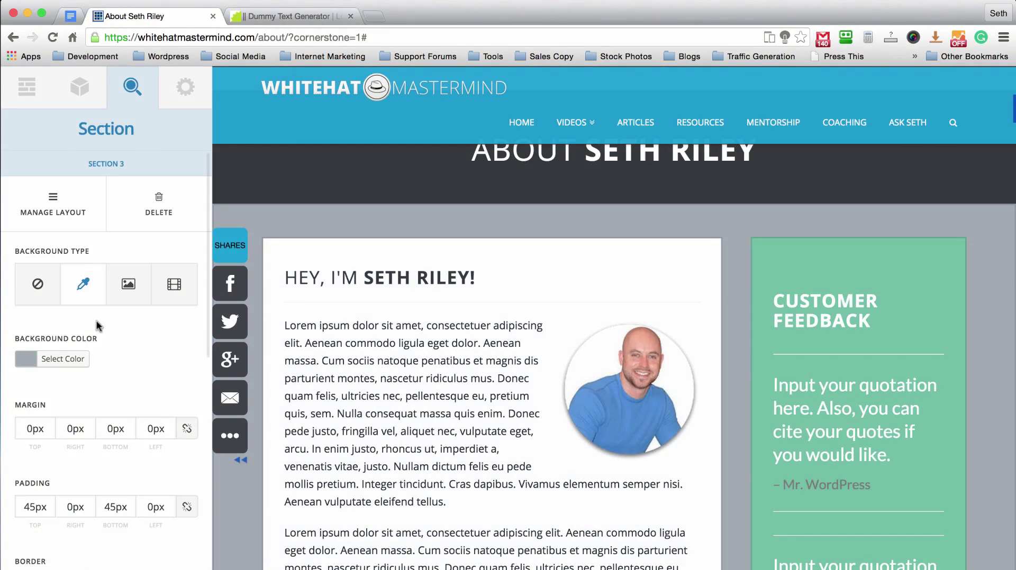
click(65, 359)
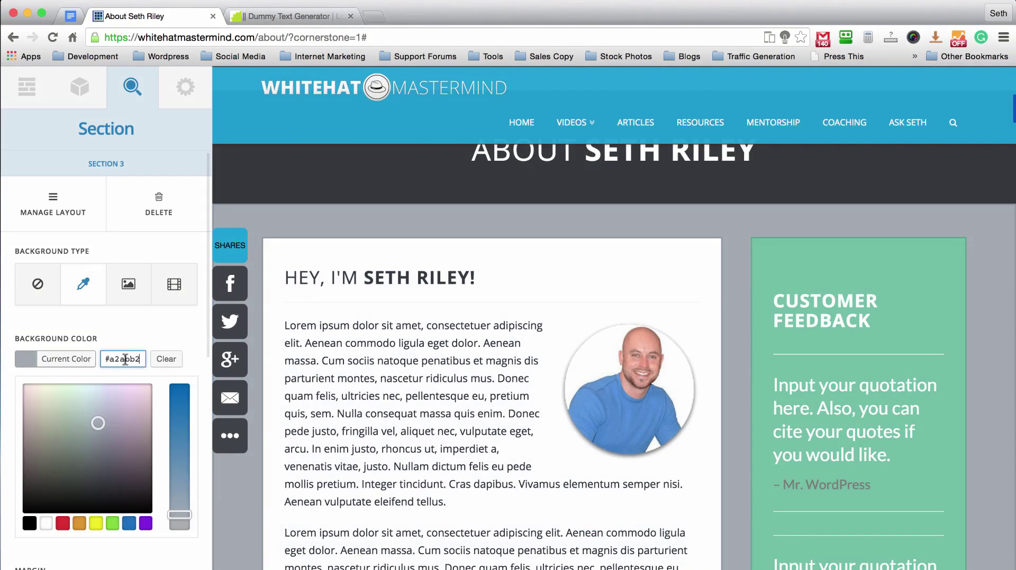
click(122, 245)
click(799, 258)
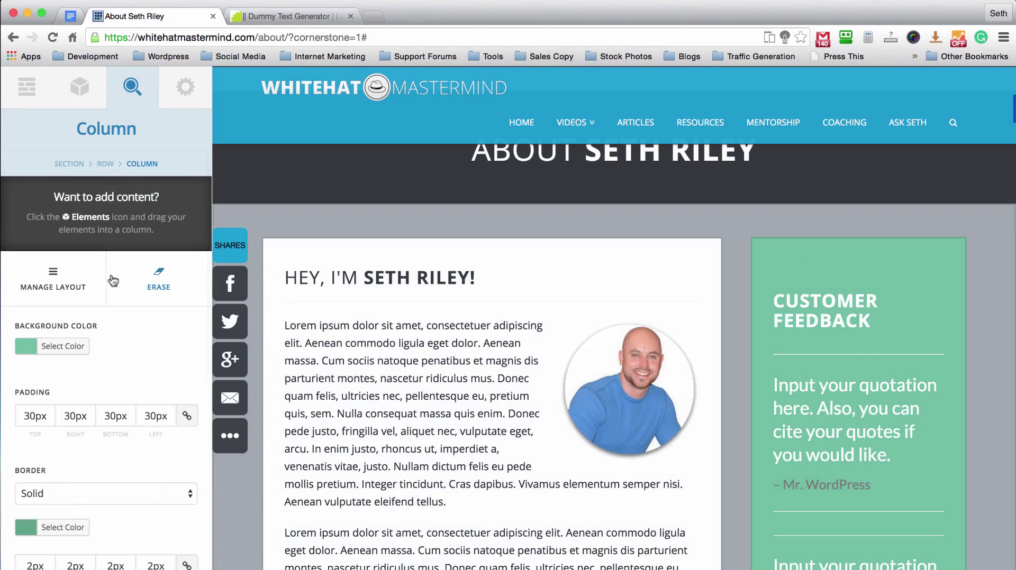
click(66, 351)
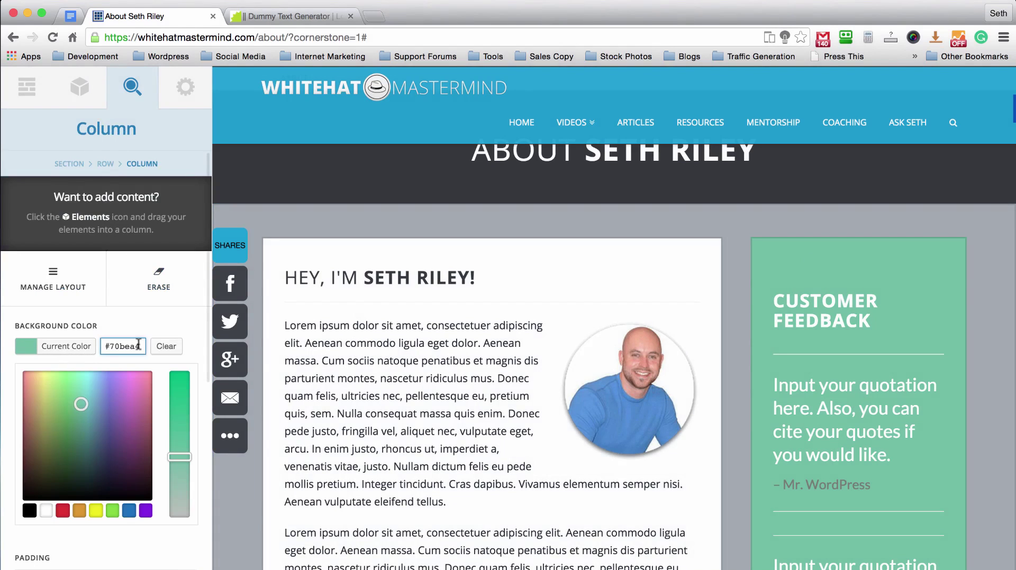
click(129, 321)
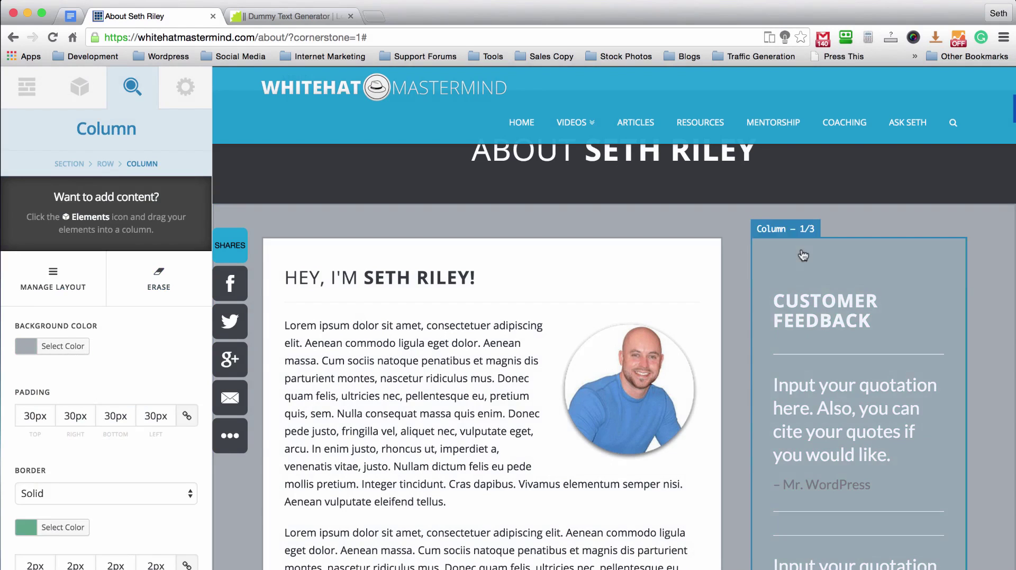
- Inspect the background, border and style settings of the section containing the About White Hat Mastermind column
scroll(740, 249, down, 10)
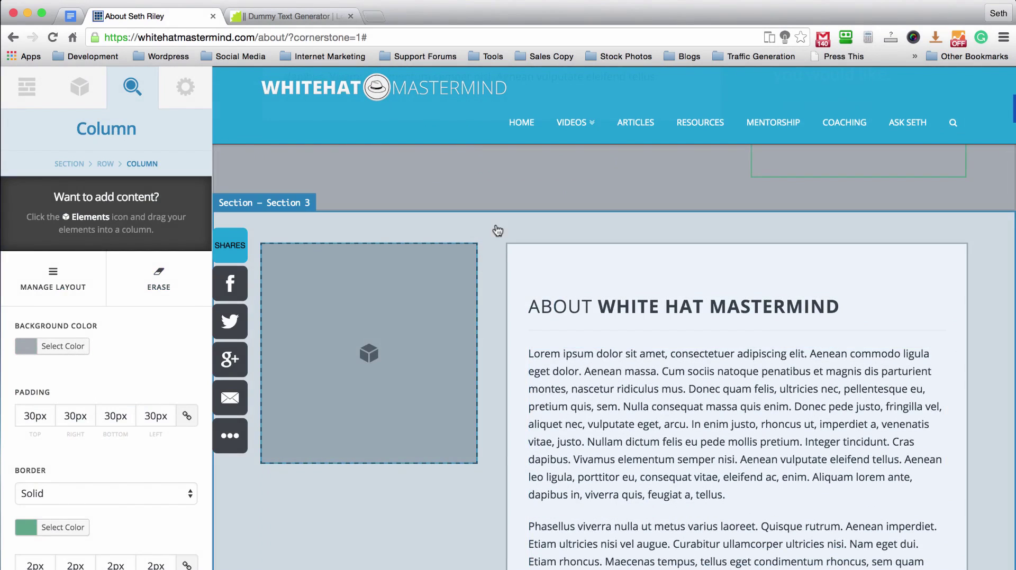
click(495, 231)
scroll(99, 306, down, 6)
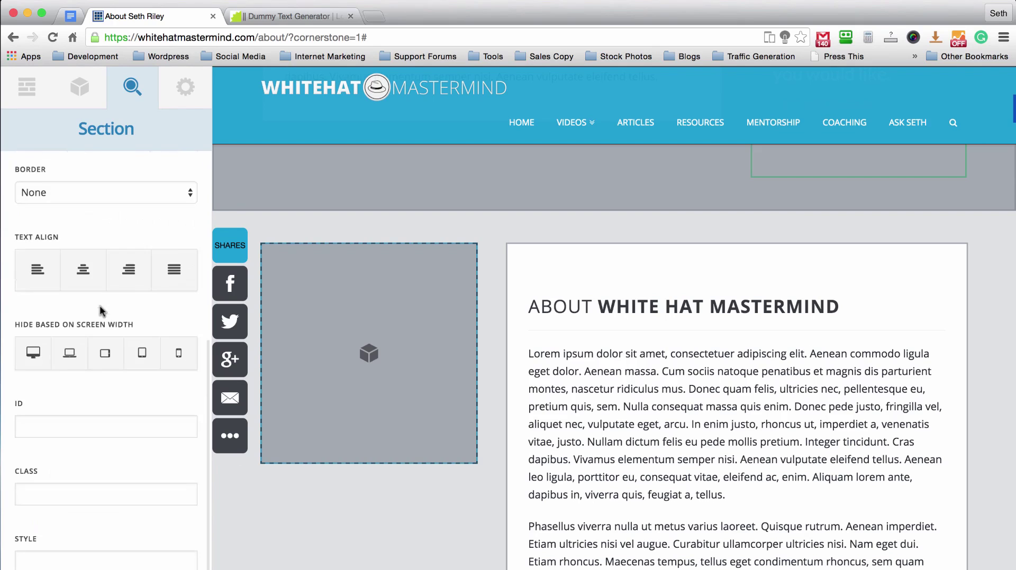
scroll(99, 306, up, 6)
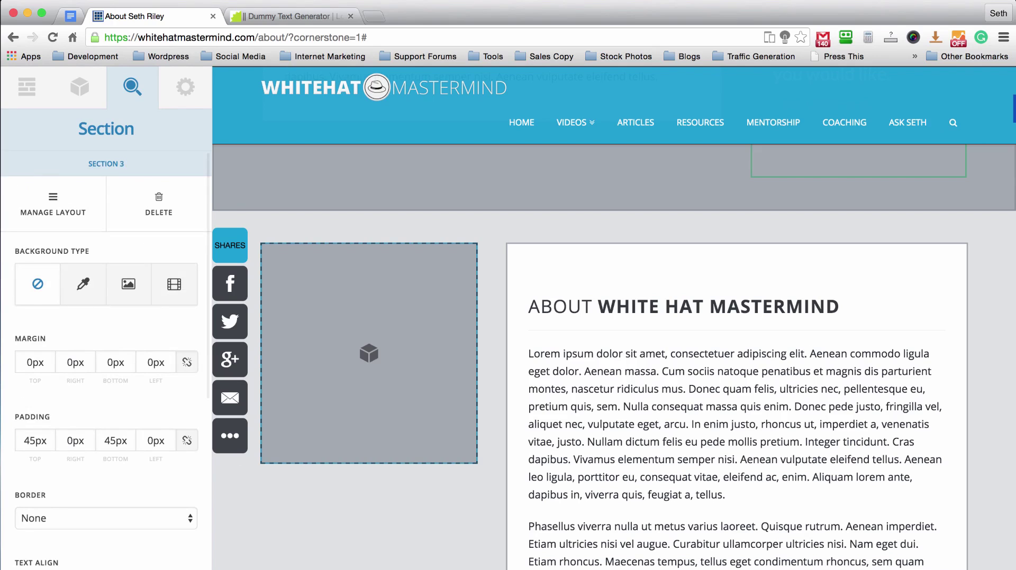
- Switch to ColorBot and find the light gray page background color among the recent colors
click(639, 567)
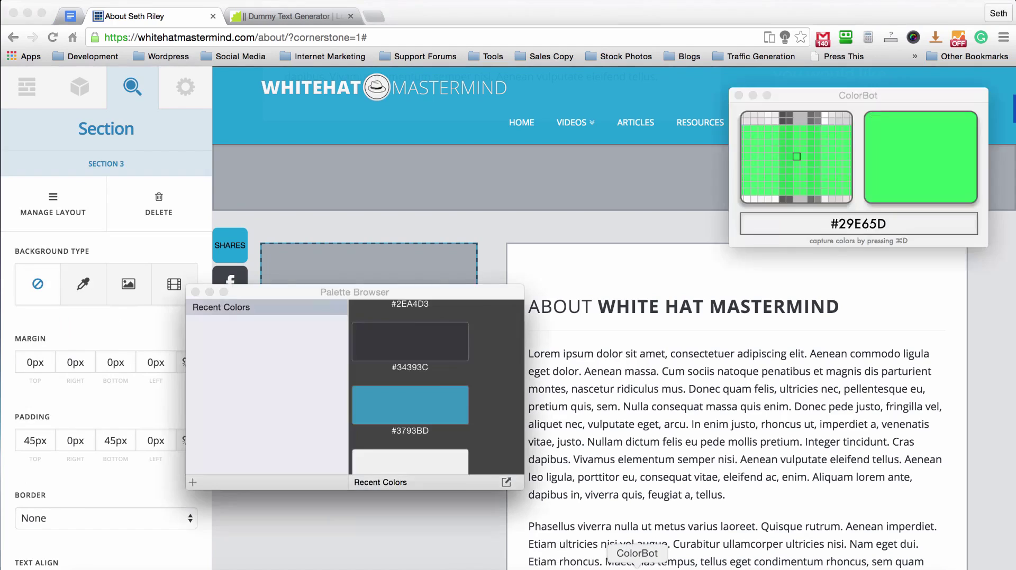
scroll(454, 373, down, 3)
scroll(454, 371, down, 8)
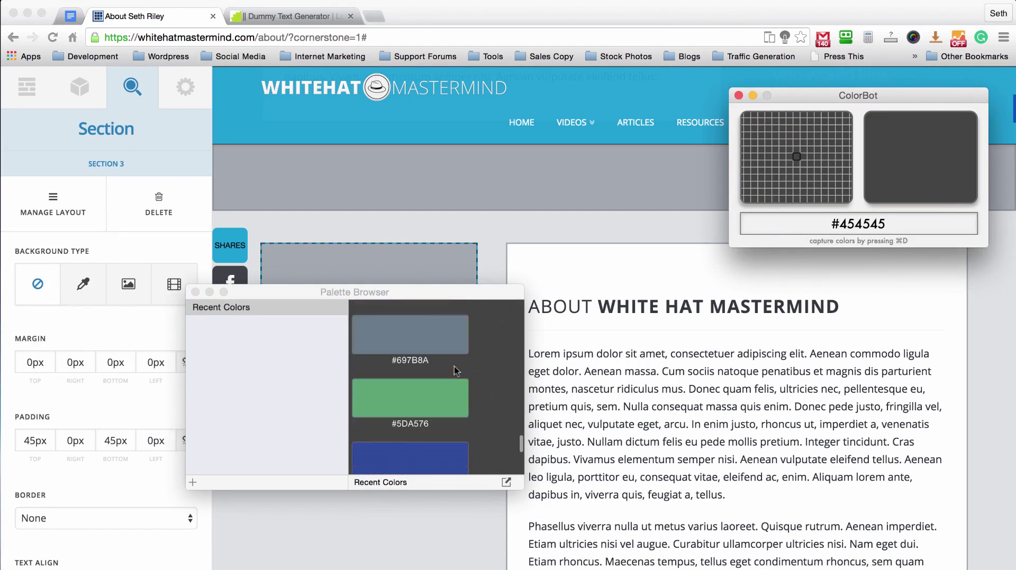
scroll(425, 385, down, 10)
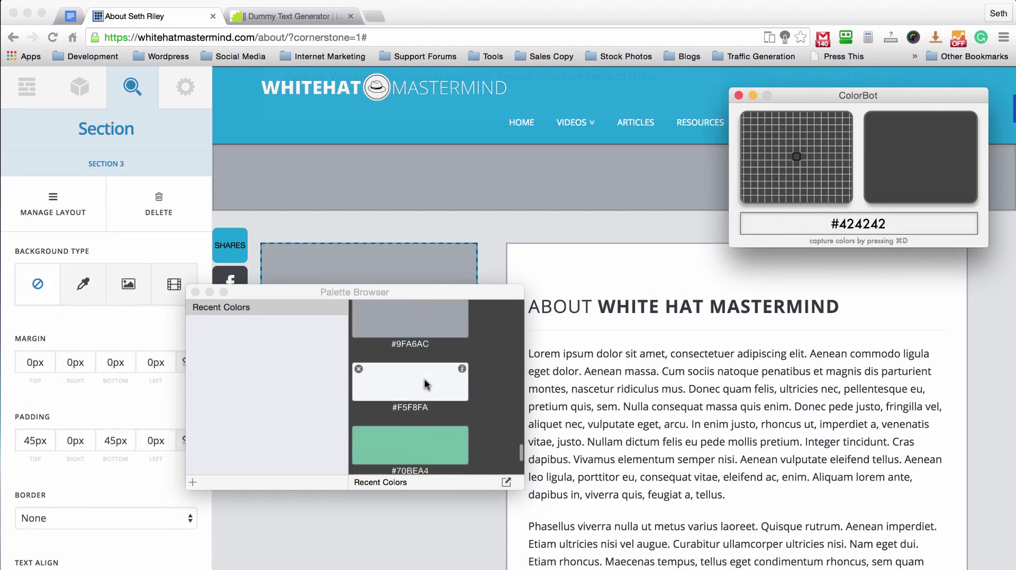
click(397, 357)
- Set the background color of the Customer Feedback column to #dfe2e4
click(769, 274)
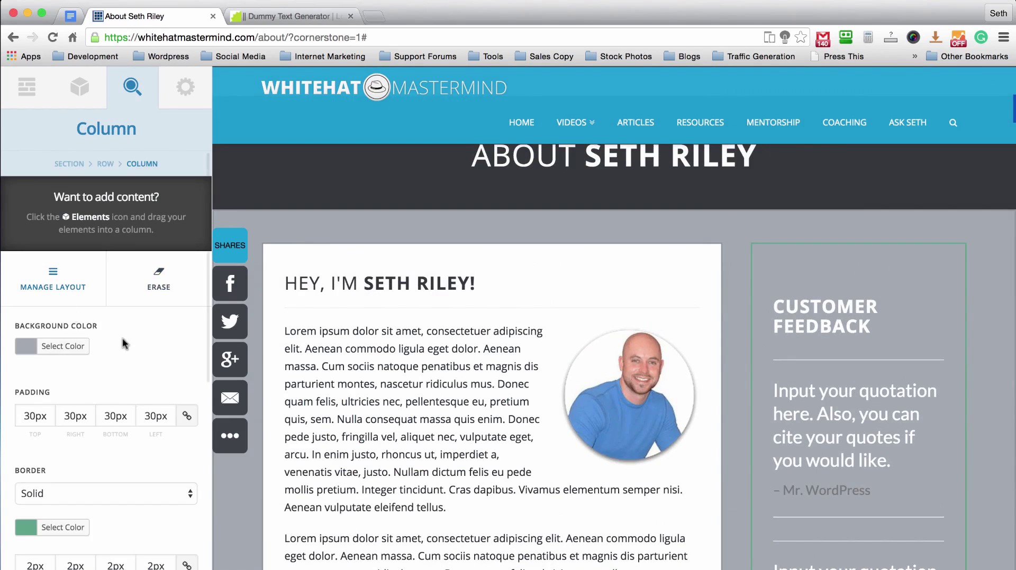
scroll(109, 338, down, 3)
click(63, 269)
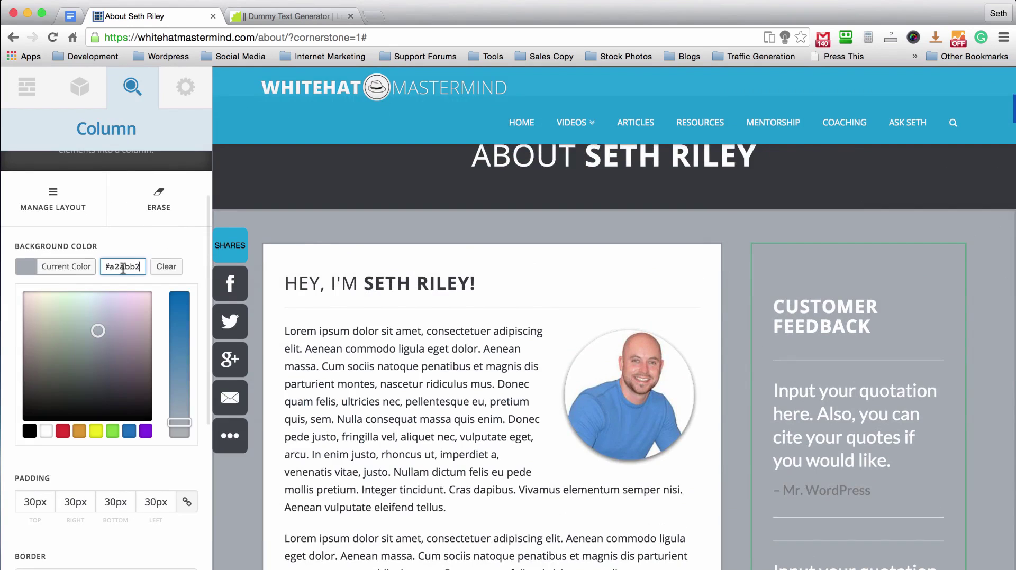
text(#dfe2e4)
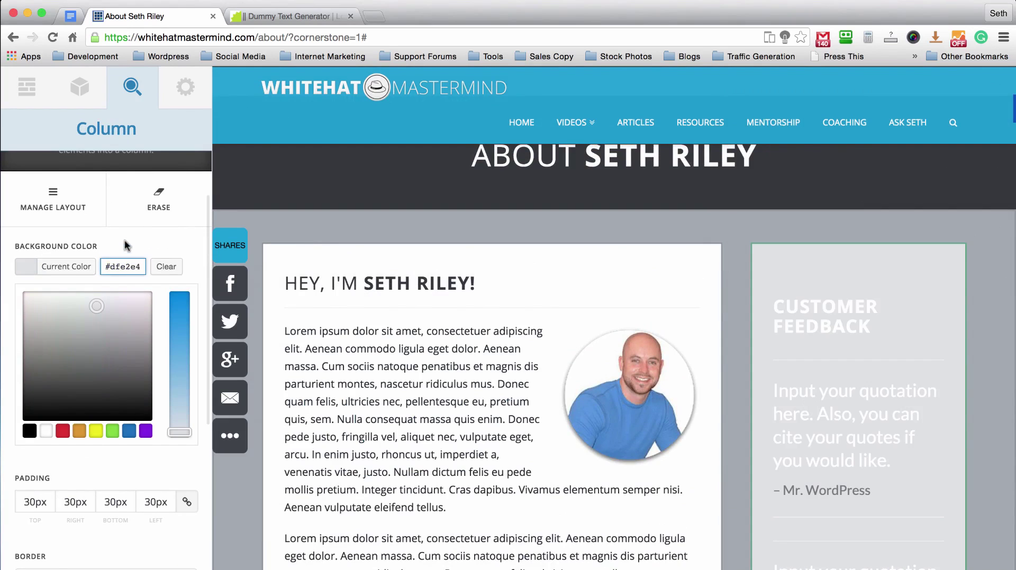
click(126, 245)
- Remove the white text color style from the Customer Feedback headline
scroll(592, 193, down, 3)
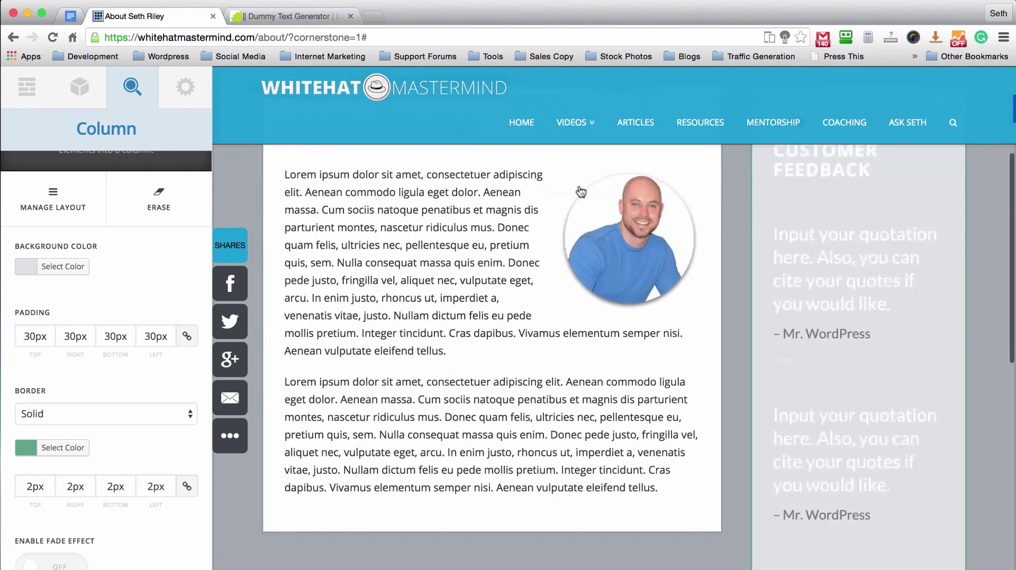
scroll(502, 303, down, 6)
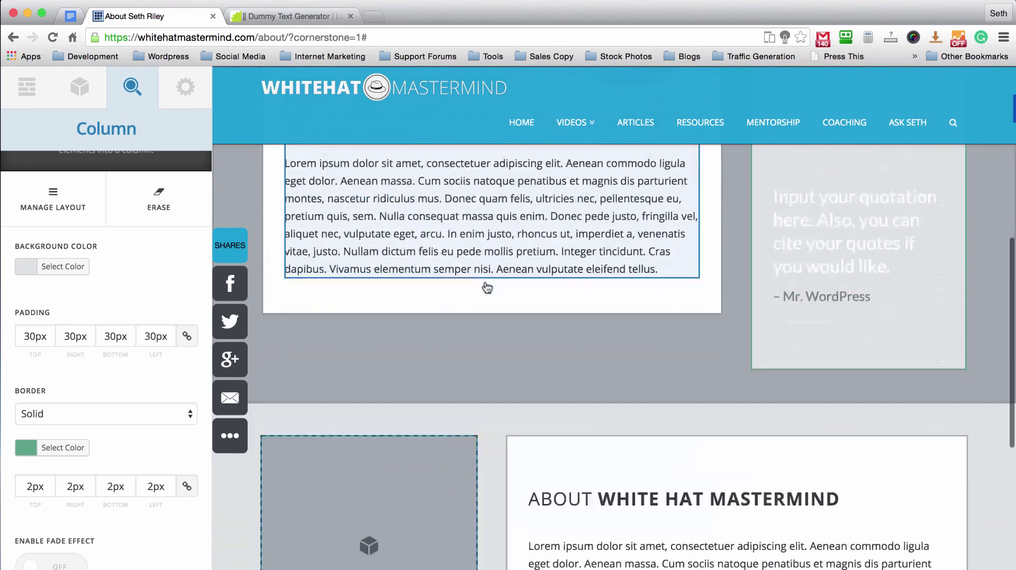
scroll(492, 358, up, 10)
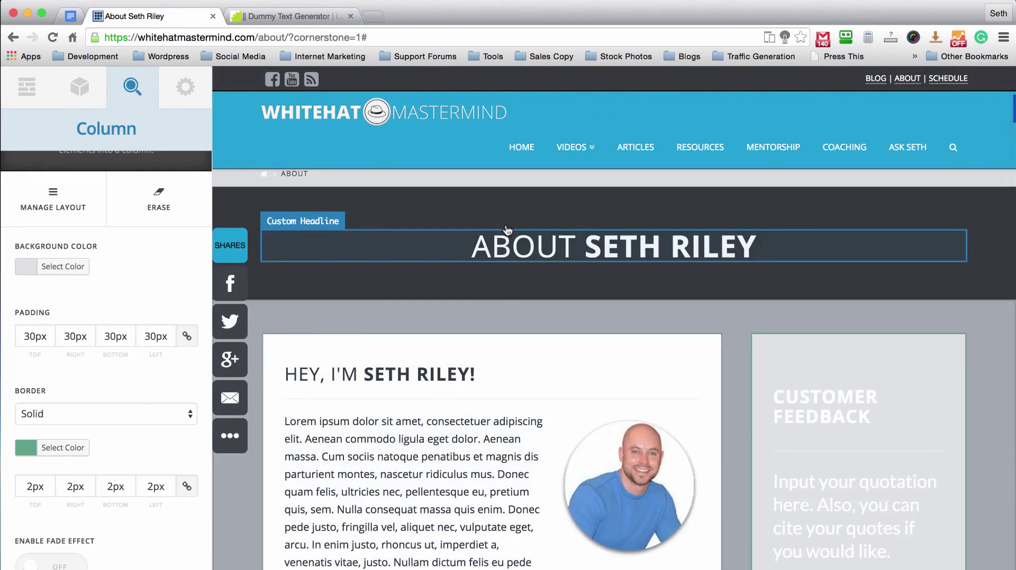
click(831, 402)
scroll(111, 411, down, 6)
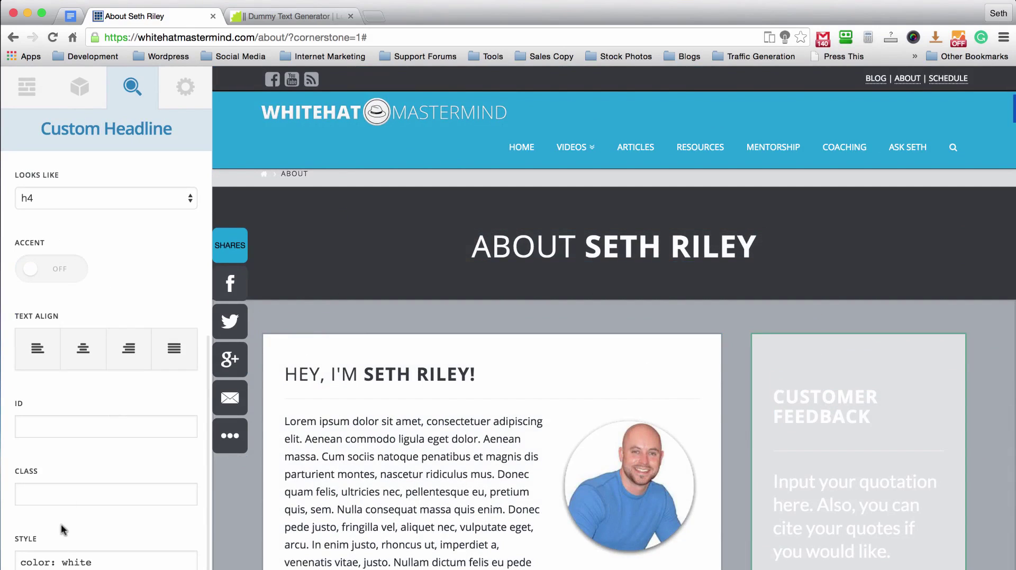
triple_click(64, 563)
key(BackSpace)
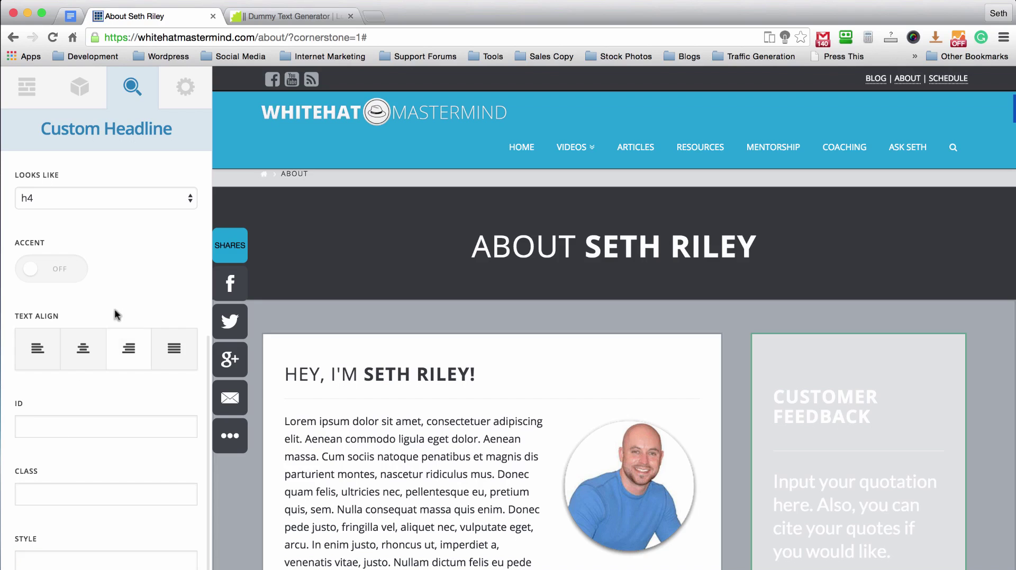
- Review the page from the headline section through the Customer Feedback column to the empty column beside About White Hat Mastermind
scroll(374, 254, down, 6)
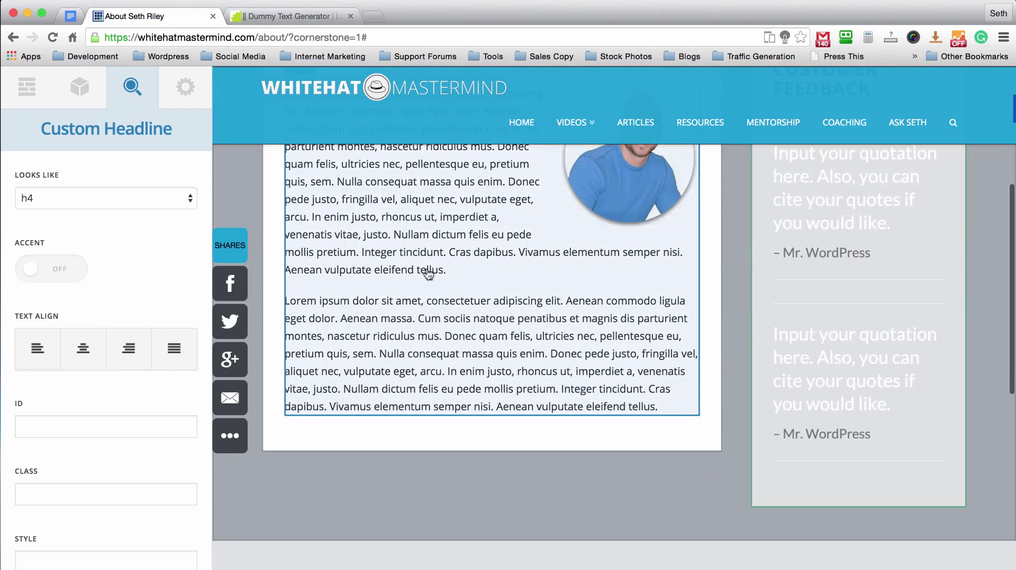
scroll(729, 355, up, 6)
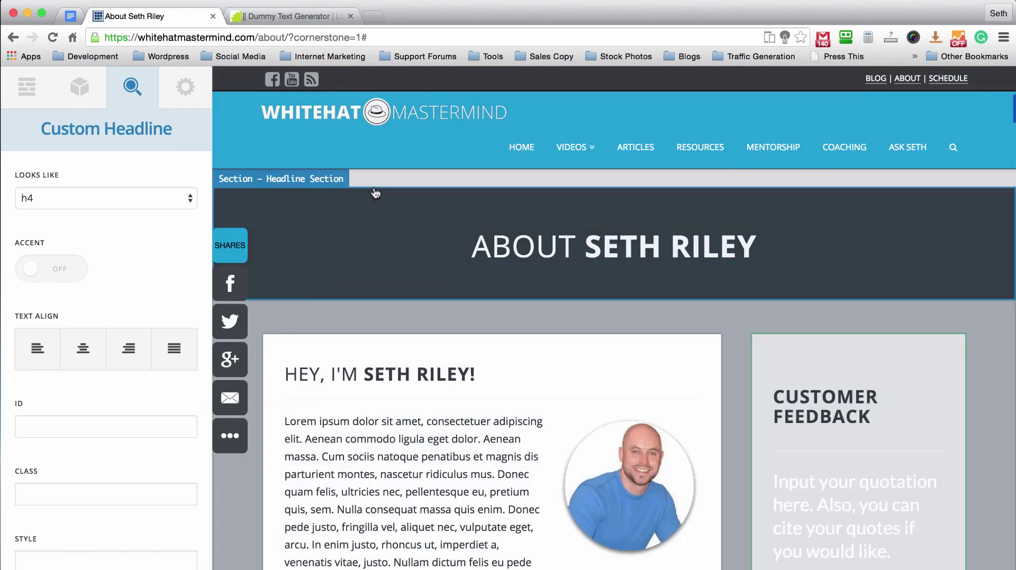
scroll(458, 248, down, 10)
scroll(499, 193, up, 1)
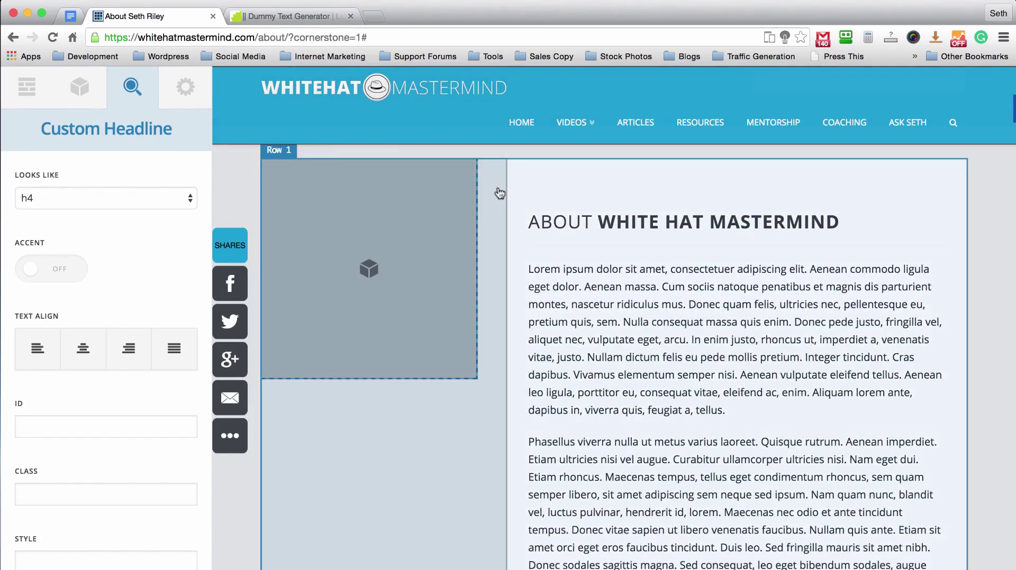
scroll(499, 193, down, 3)
scroll(499, 193, up, 10)
scroll(499, 193, down, 8)
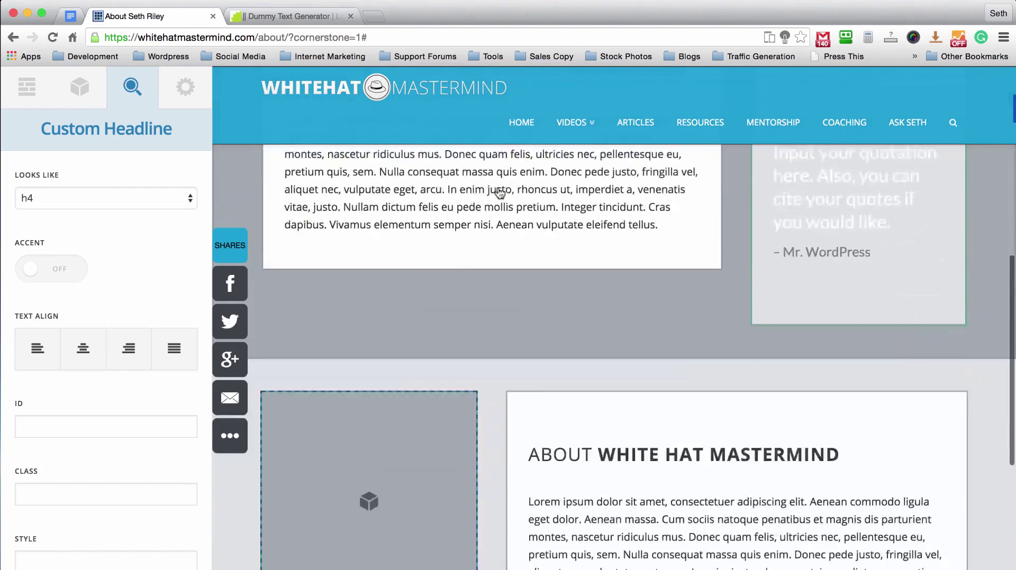
scroll(498, 193, up, 8)
scroll(499, 193, down, 8)
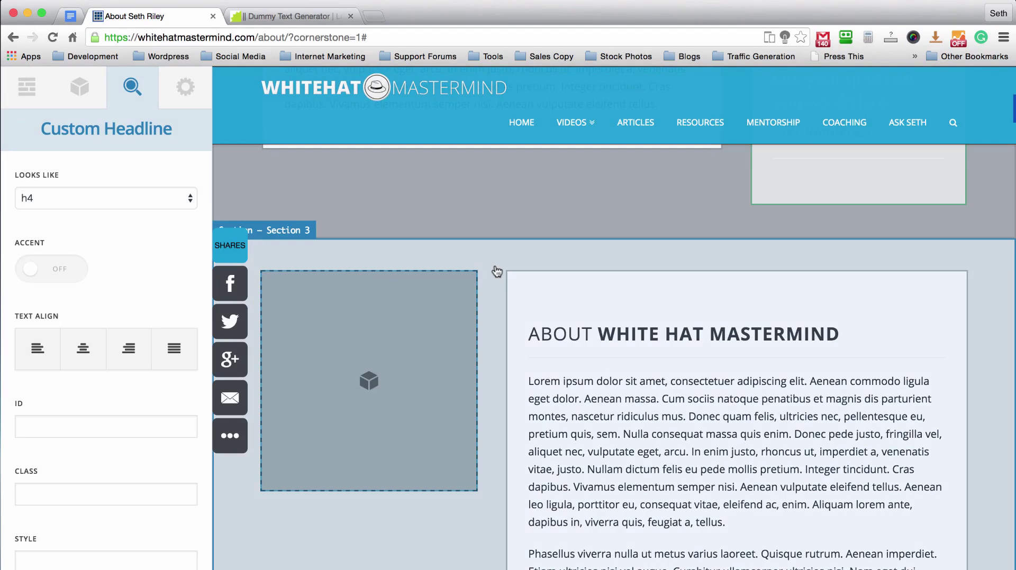
- Add two stacked Blockquote elements to the empty column beside About White Hat Mastermind
click(80, 89)
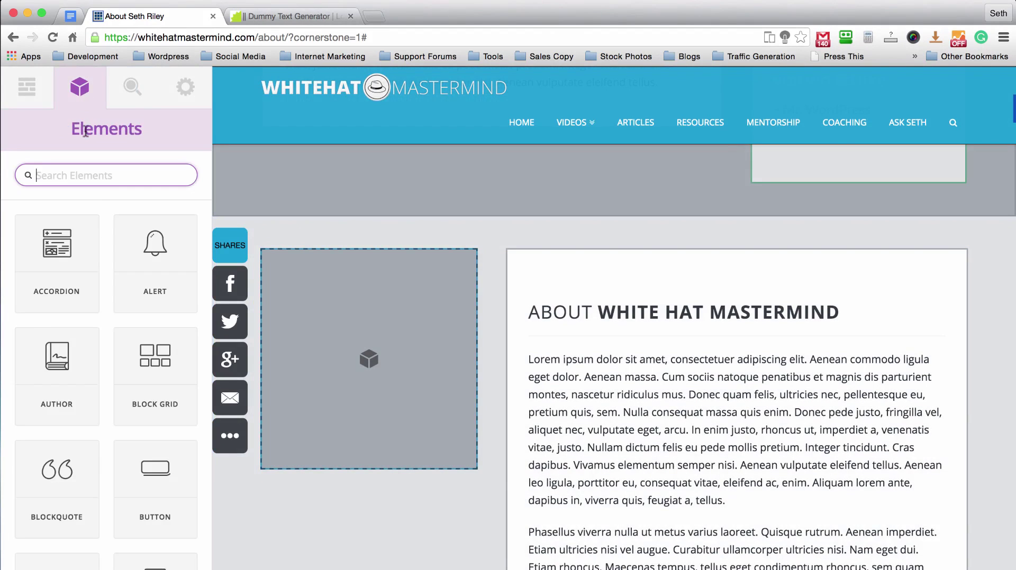
text(test)
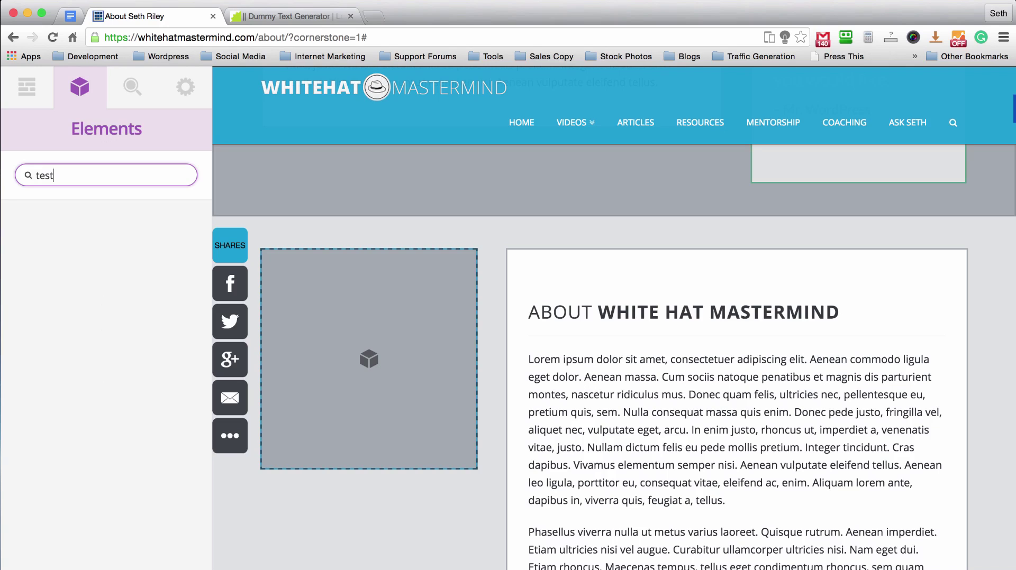
key(BackSpace)
key(BackSpace)
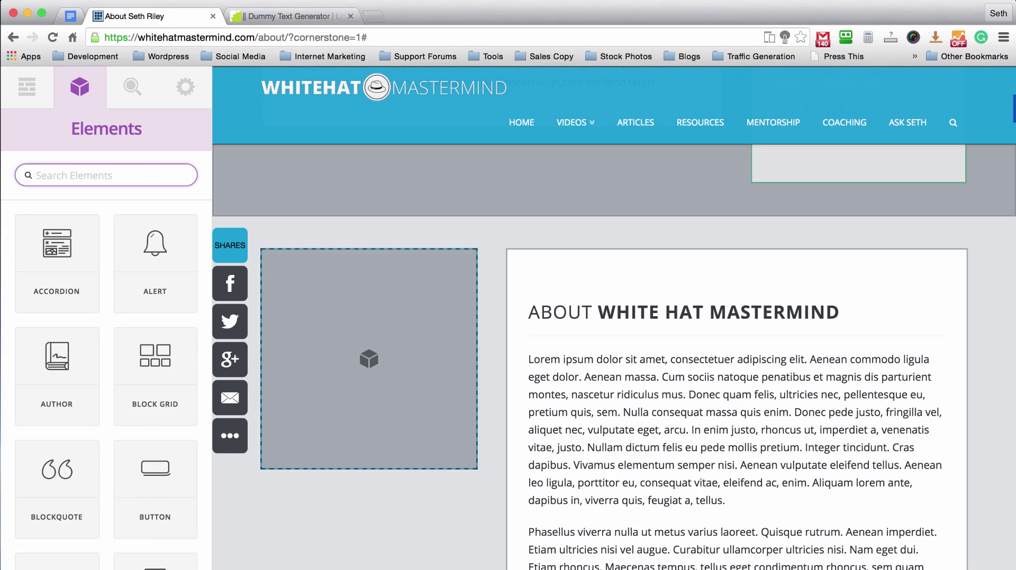
scroll(100, 230, down, 2)
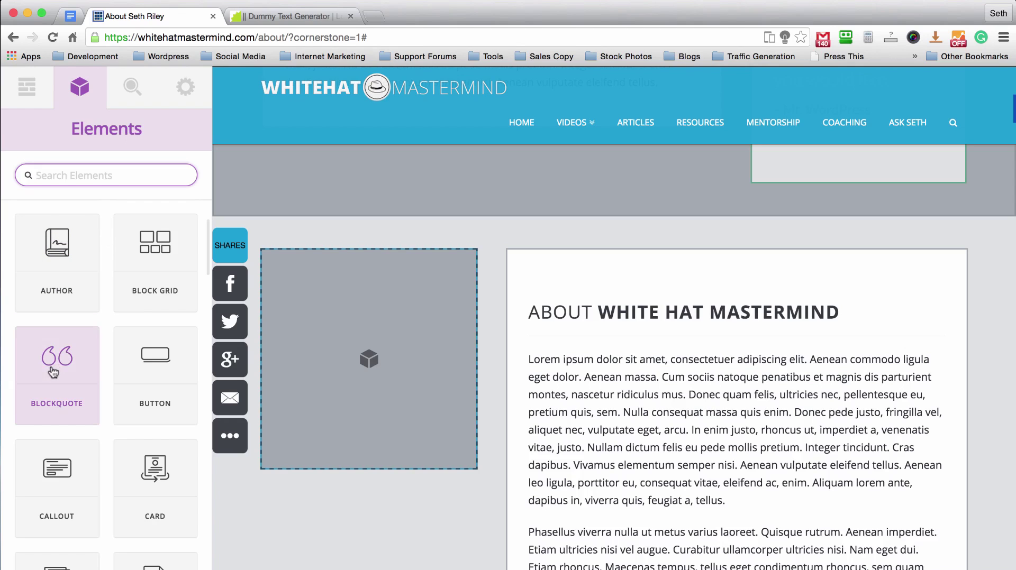
drag(53, 373, 354, 325)
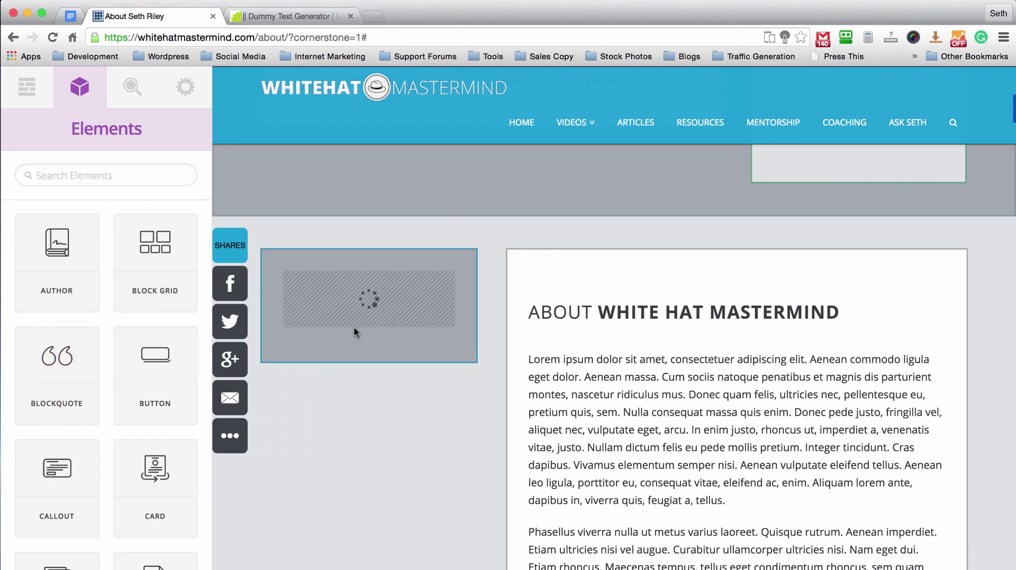
drag(50, 381, 356, 479)
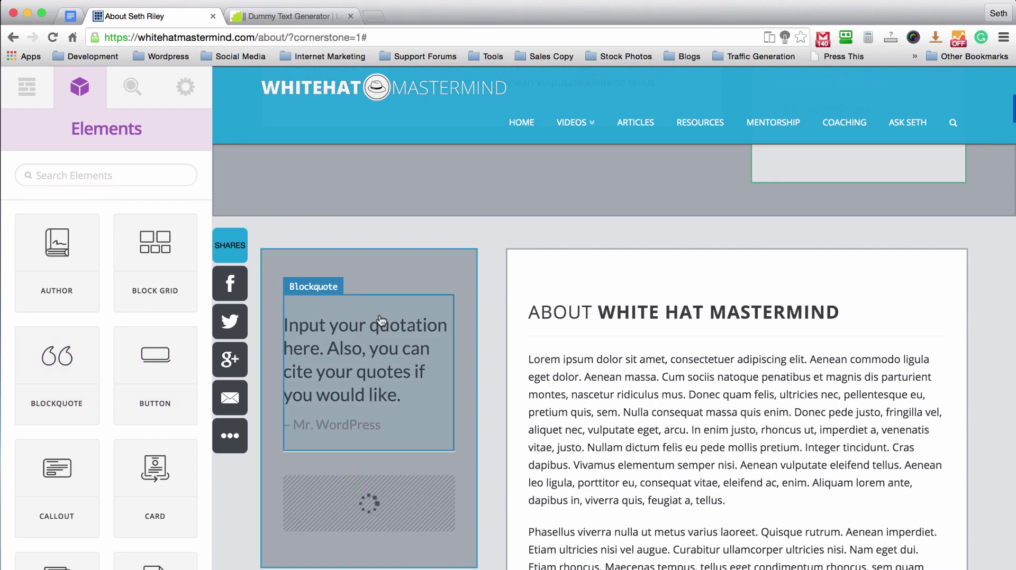
- Add a Custom Headline element above the two quotes in the column beside About White Hat Mastermind
click(95, 175)
text(head)
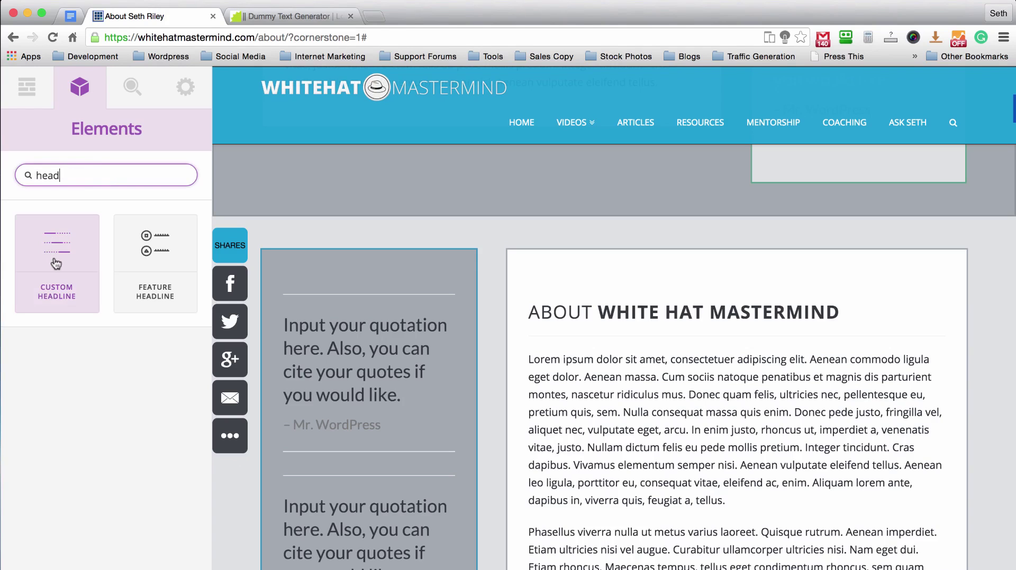
mouse_move(57, 263)
mouse_down()
mouse_move(315, 287)
mouse_move(352, 279)
mouse_up()
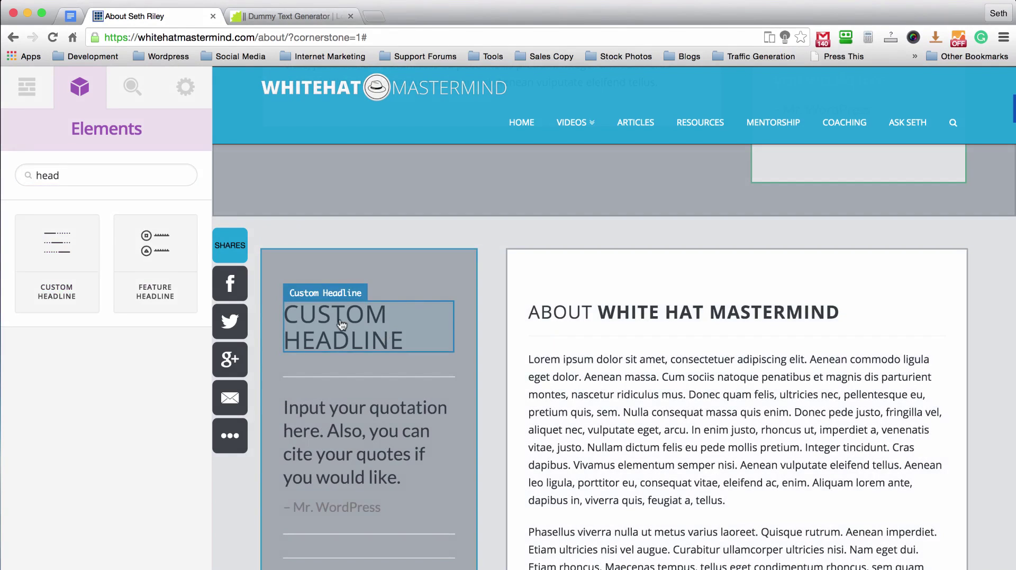
- Set the new headline's text to "Design Job Testimonials", correcting the misspelled words
click(341, 325)
click(129, 274)
key(alt+shift+Left)
key(alt+shift+Left)
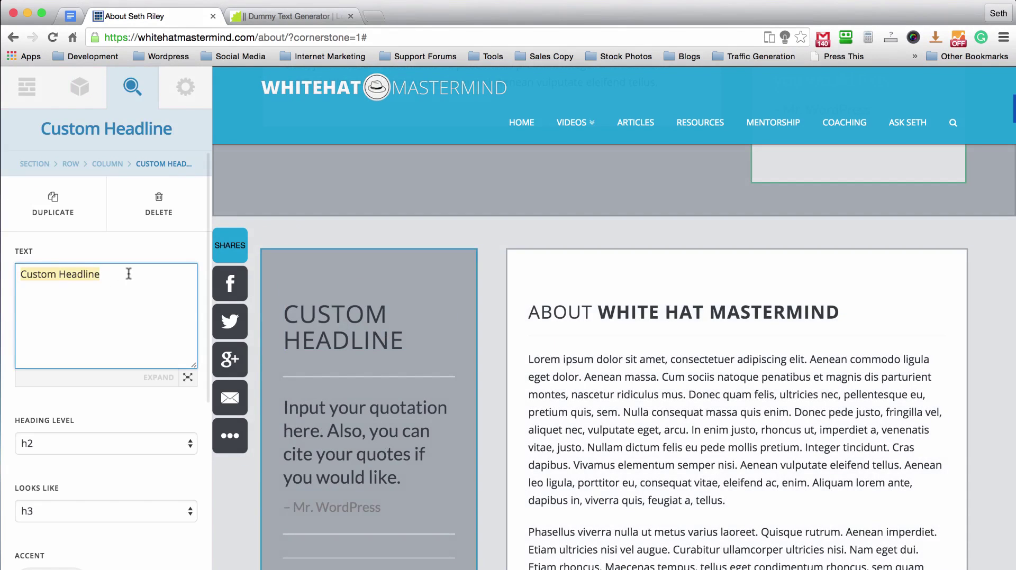
key(BackSpace)
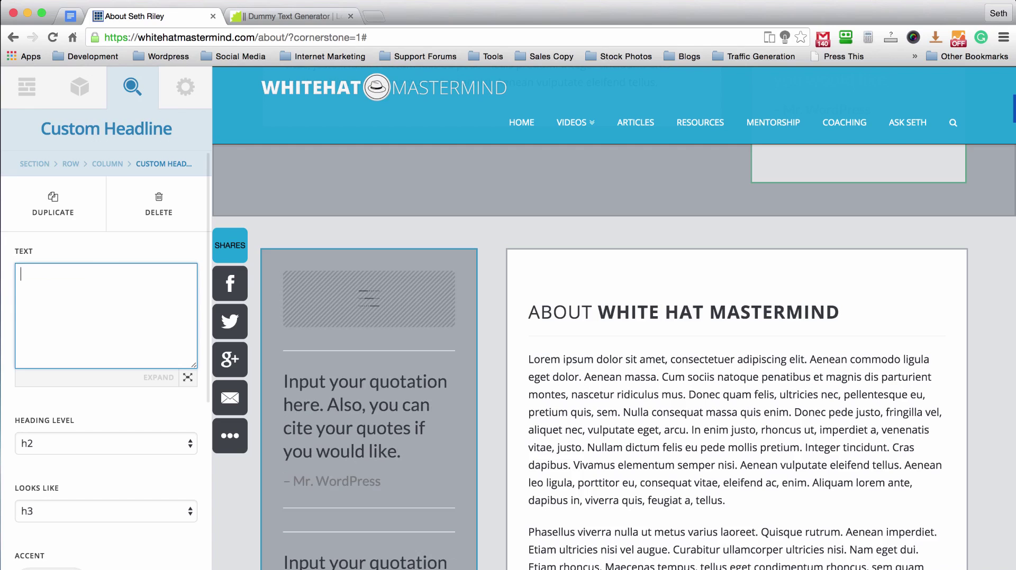
text(Desgin )
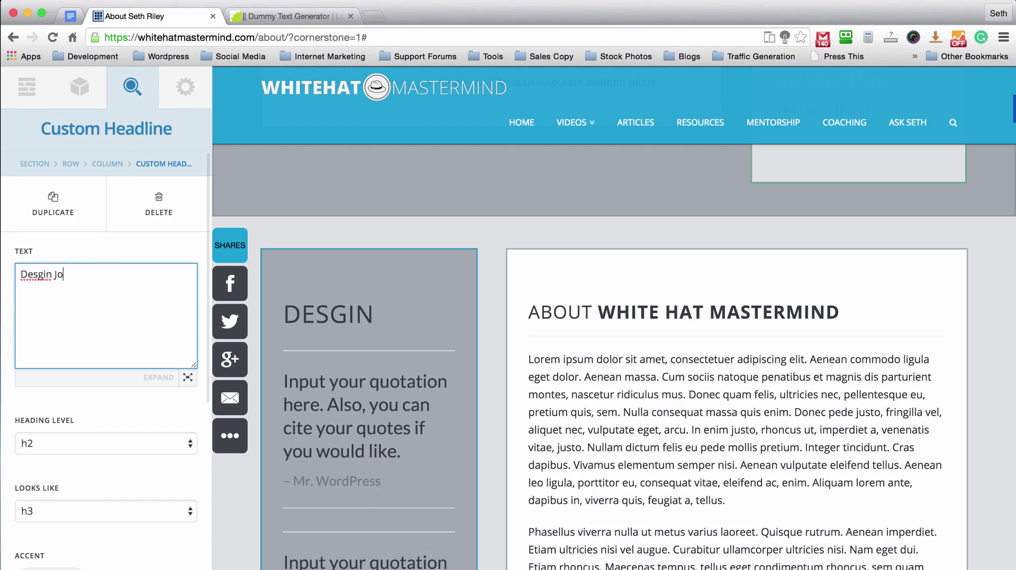
text(Job Testimoinails)
click(110, 260)
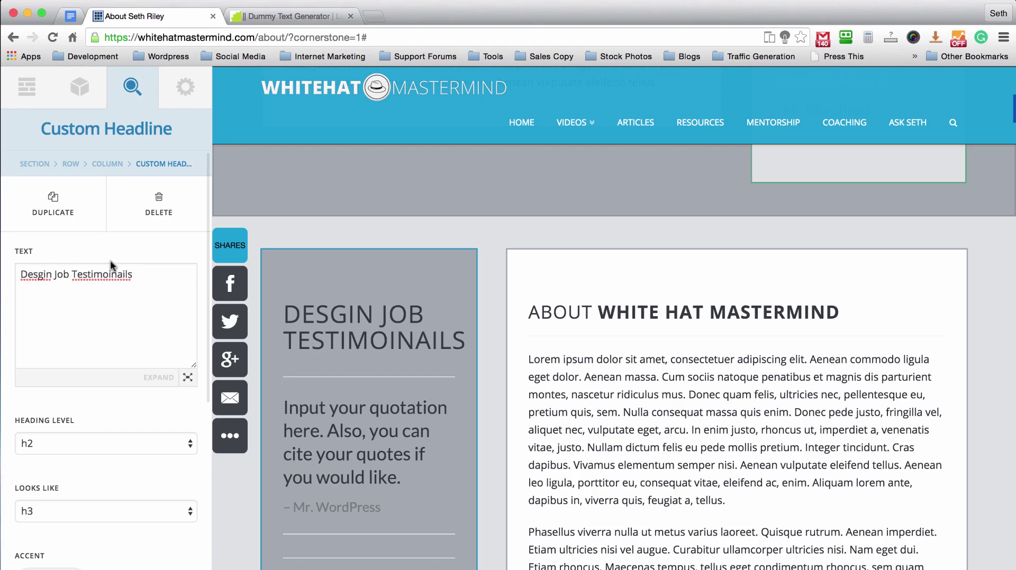
right_click(108, 276)
click(154, 261)
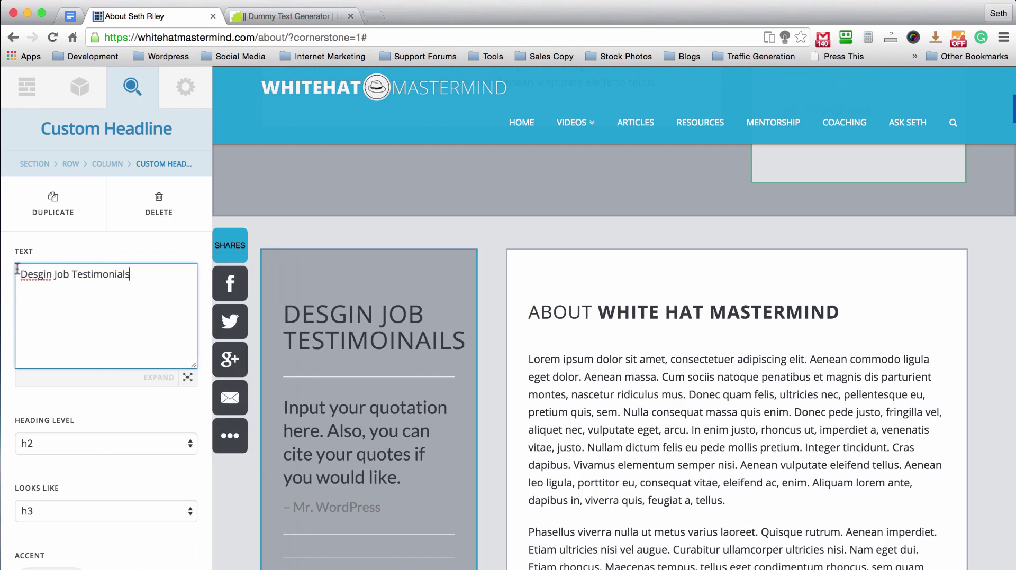
right_click(38, 274)
click(70, 262)
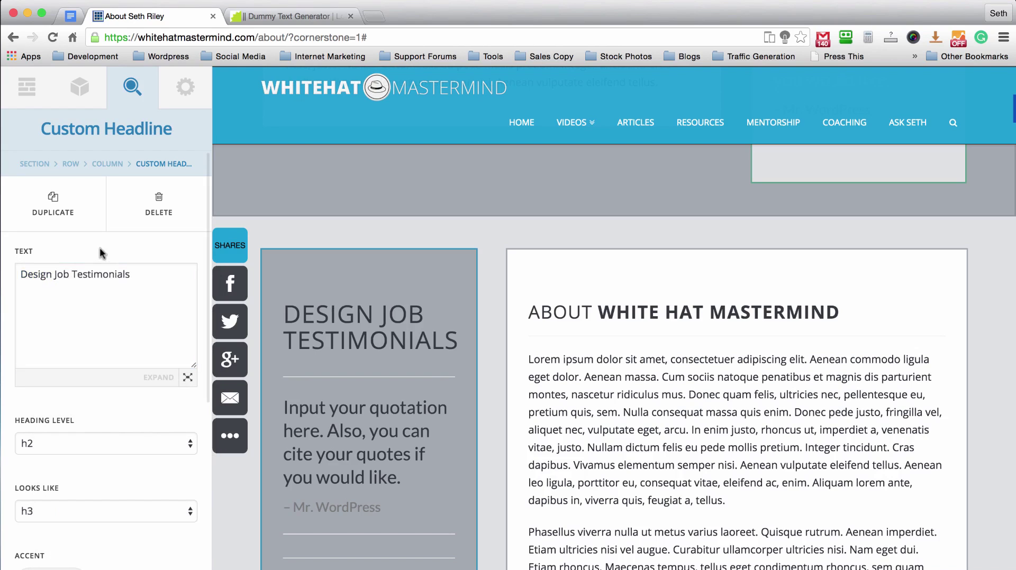
- Try the h5 look for the Design Job Testimonials headline
scroll(110, 299, down, 6)
scroll(110, 299, up, 6)
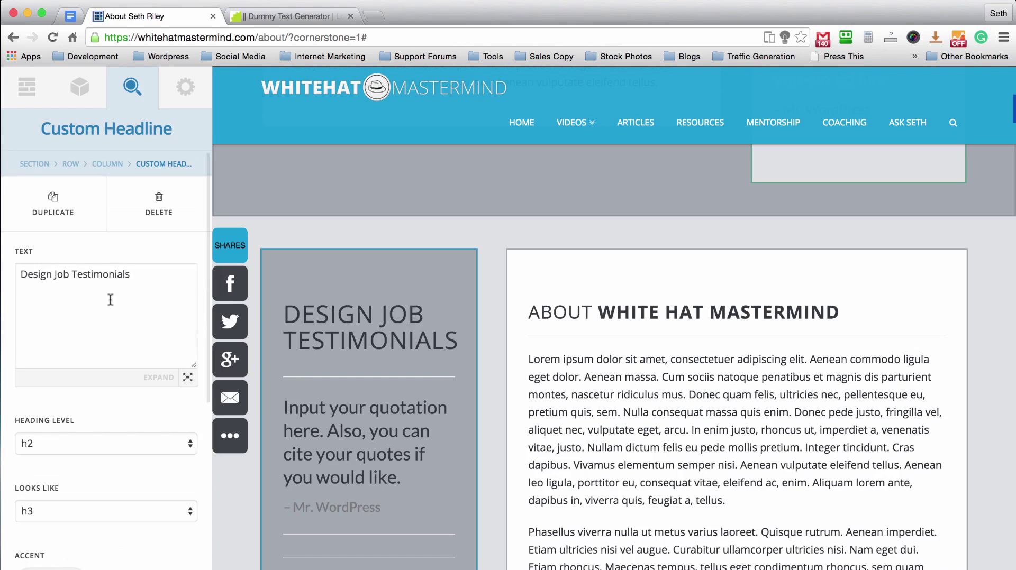
click(69, 274)
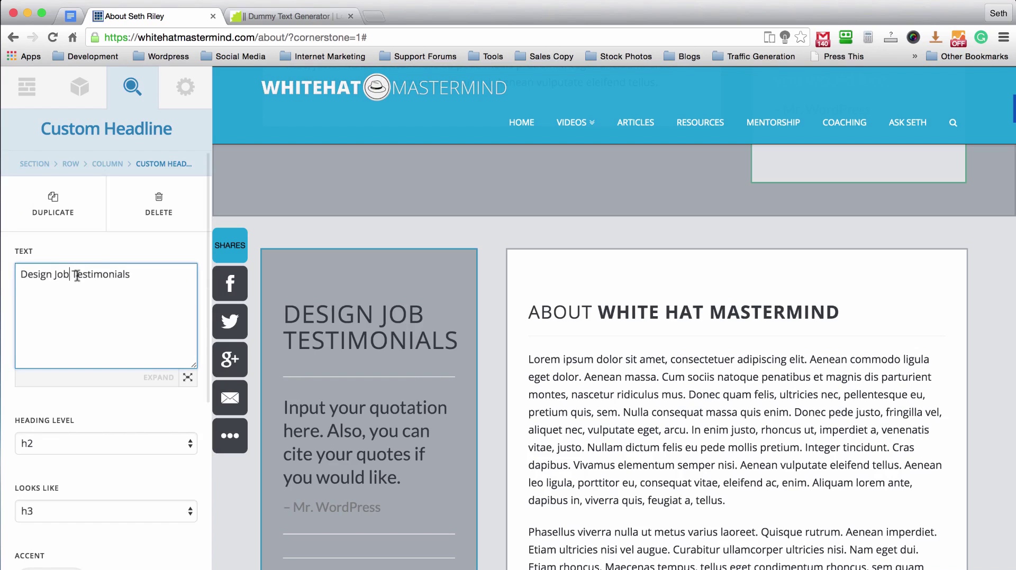
scroll(90, 254, down, 6)
scroll(87, 262, up, 3)
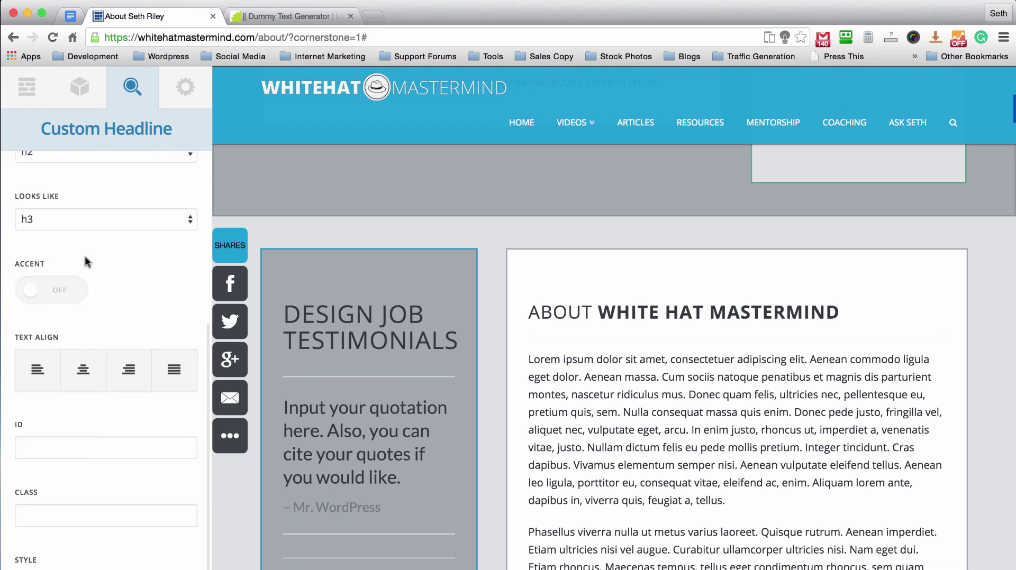
scroll(86, 261, up, 1)
click(96, 340)
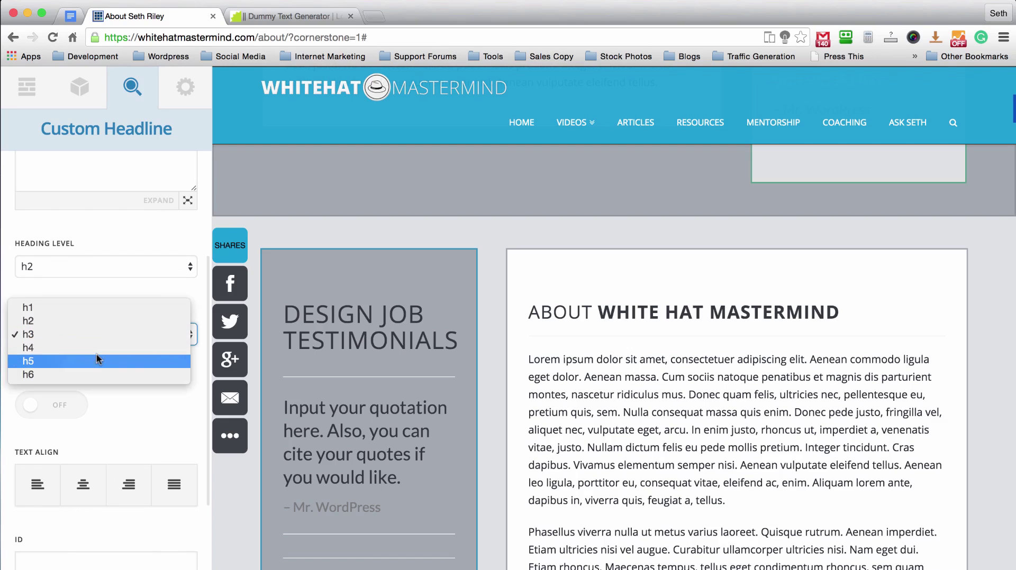
click(97, 358)
click(107, 231)
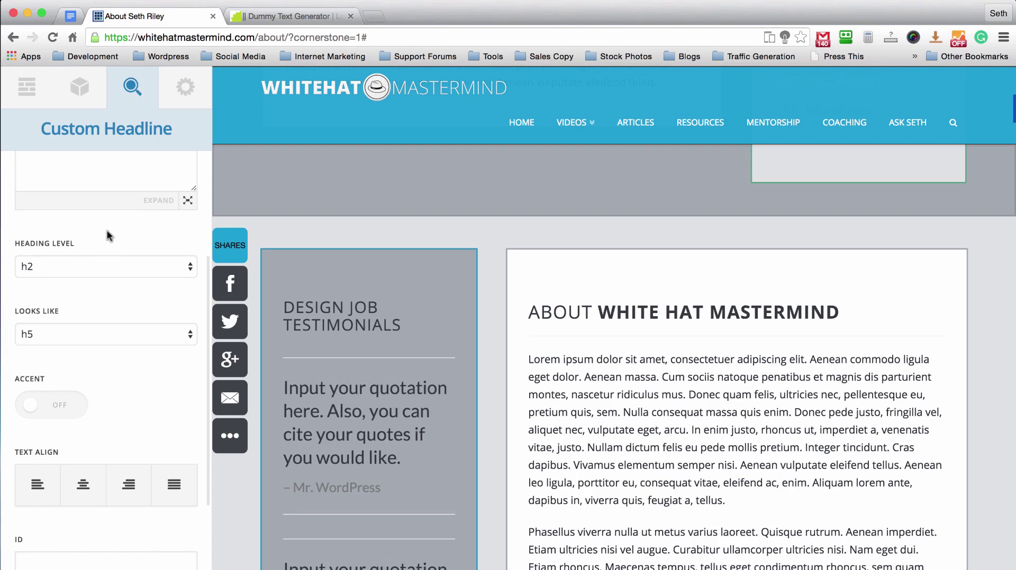
- Make the Design Job Testimonials headline look like h4
click(126, 340)
click(124, 320)
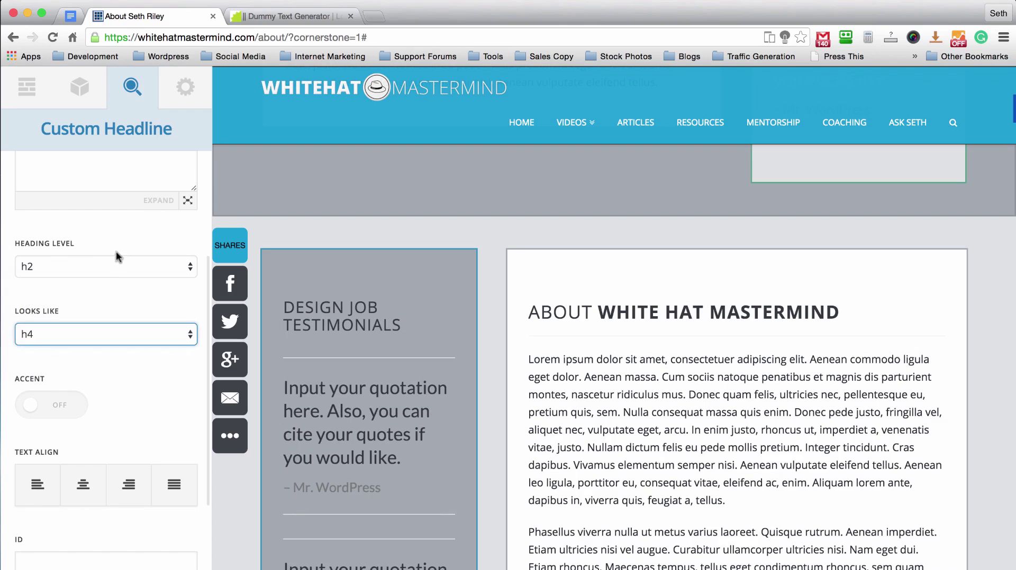
click(111, 239)
- Add the style "color: white" to the Design Job Testimonials headline
scroll(108, 236, down, 3)
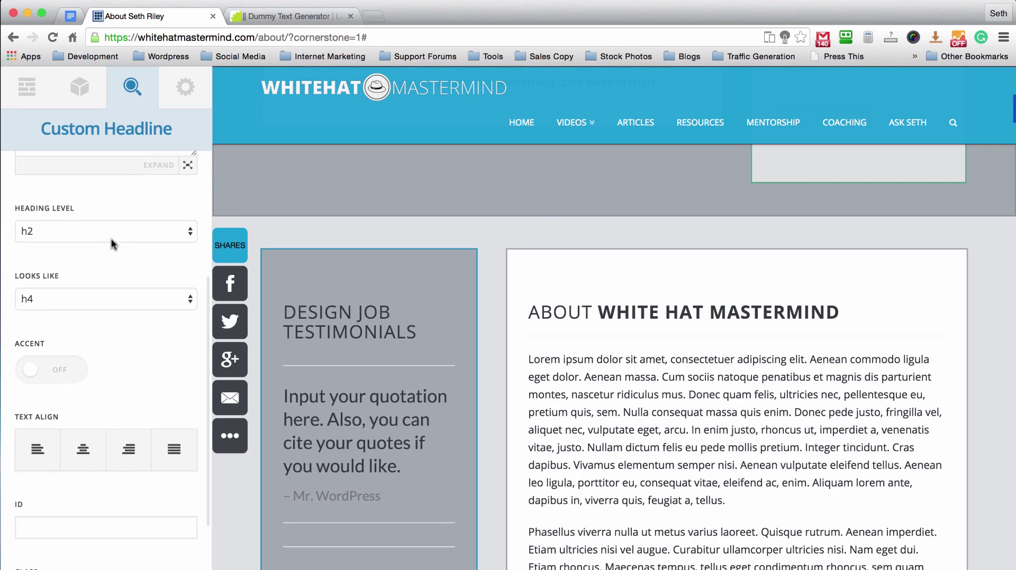
scroll(93, 250, down, 7)
click(78, 560)
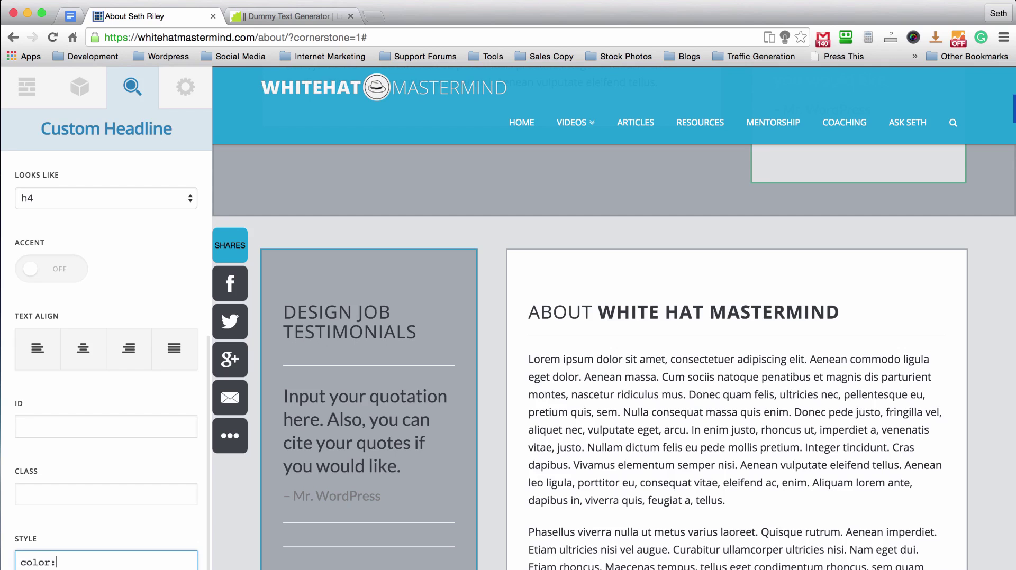
click(129, 431)
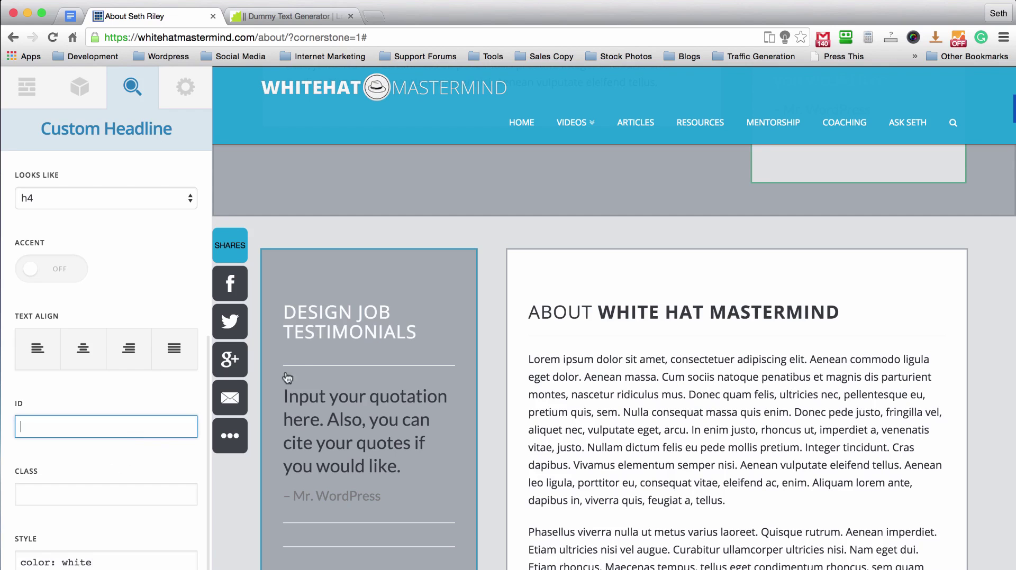
- Assign the class mts to the Customer Feedback headline
scroll(302, 365, down, 5)
scroll(494, 423, up, 10)
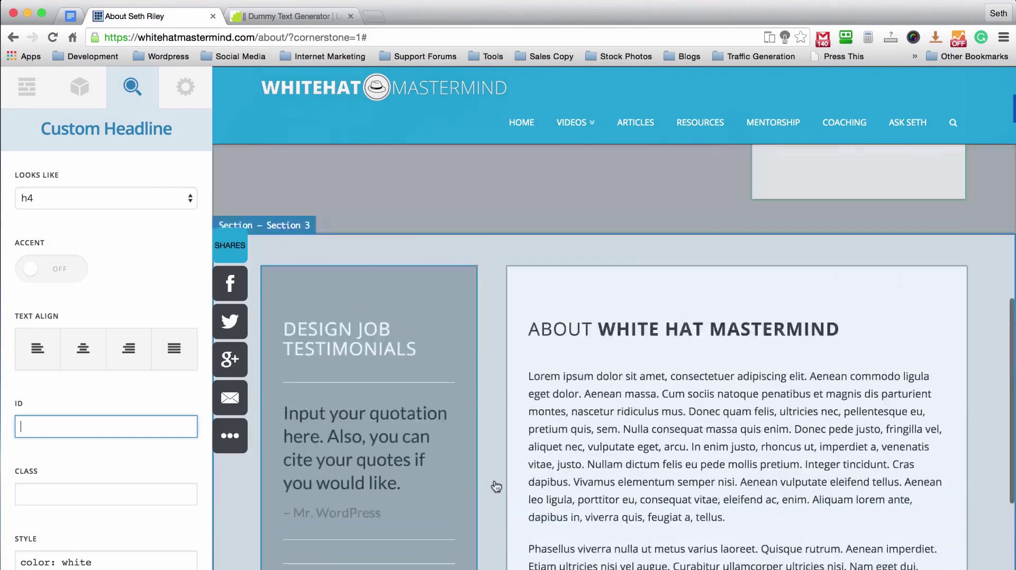
scroll(495, 328, down, 4)
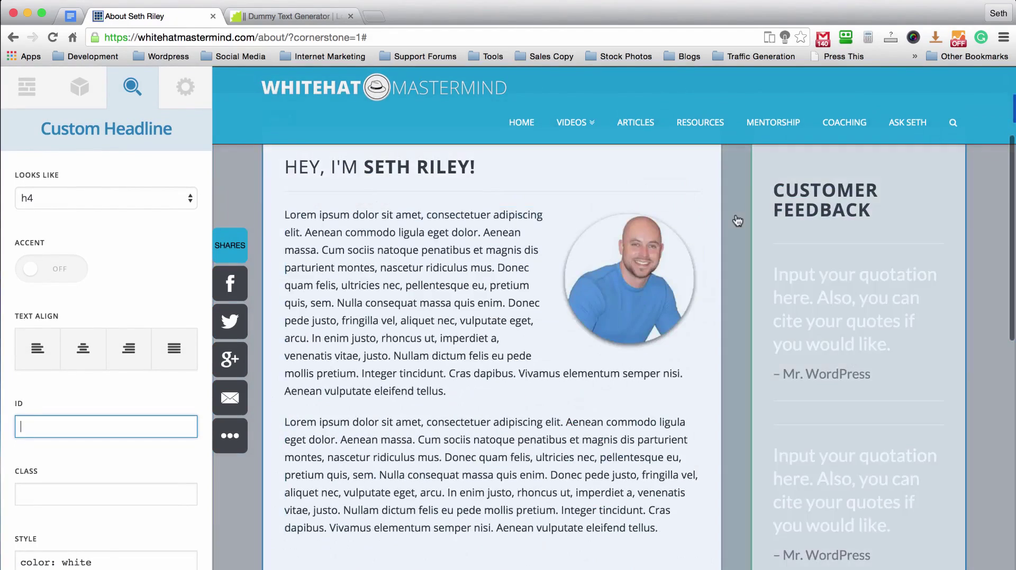
scroll(734, 220, up, 4)
scroll(738, 220, down, 2)
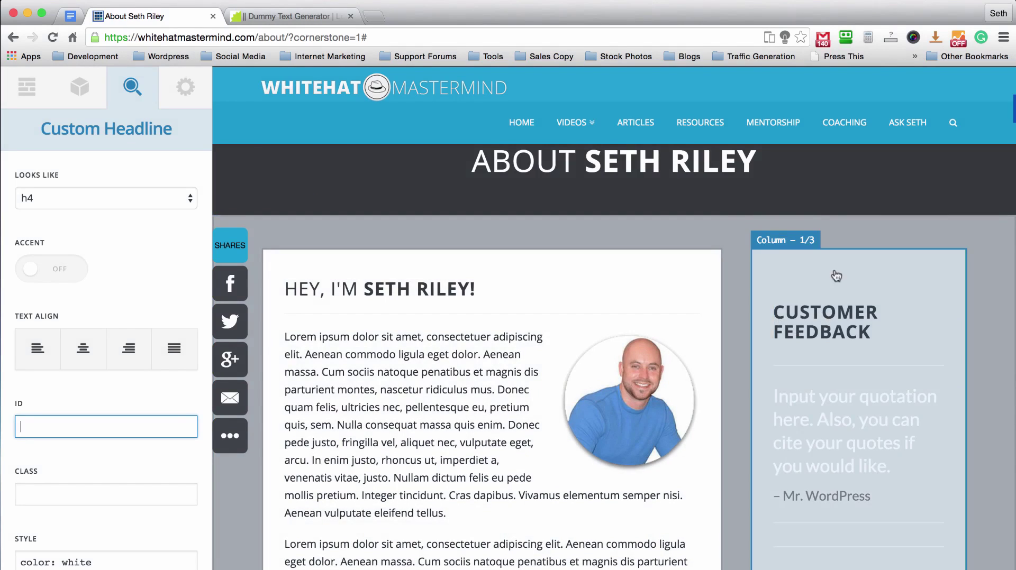
click(838, 318)
scroll(148, 188, down, 5)
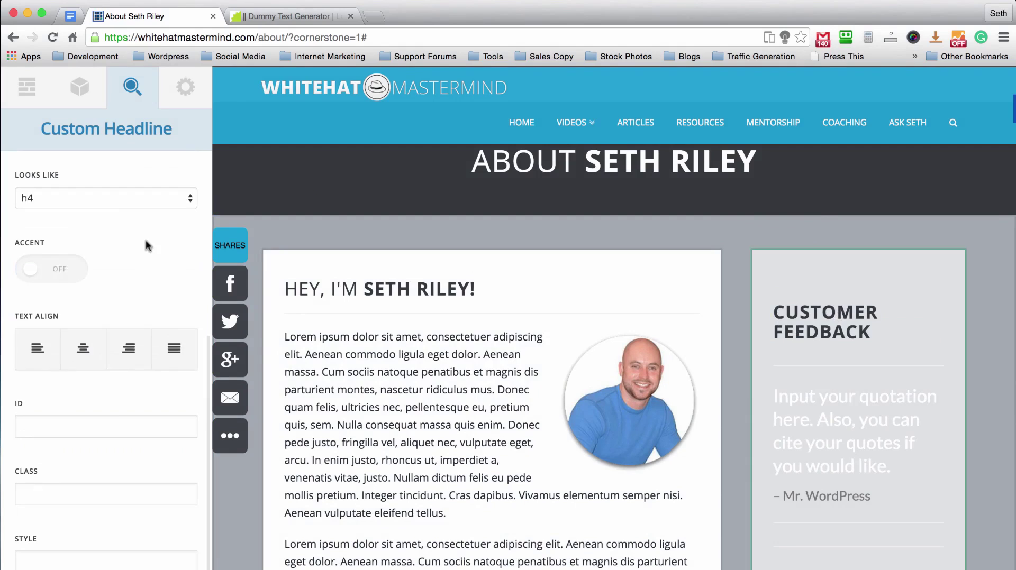
click(78, 495)
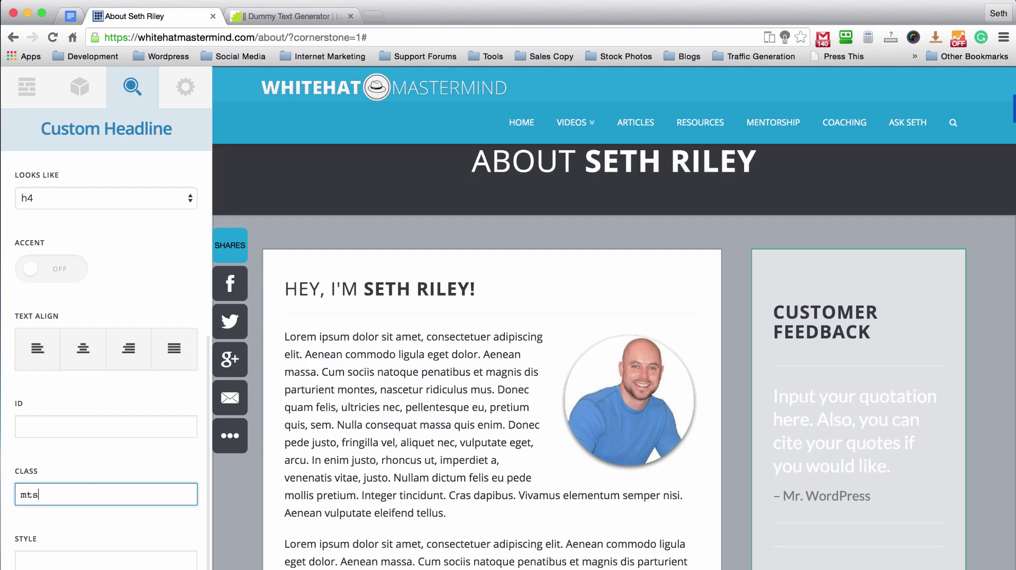
text(mts)
click(98, 404)
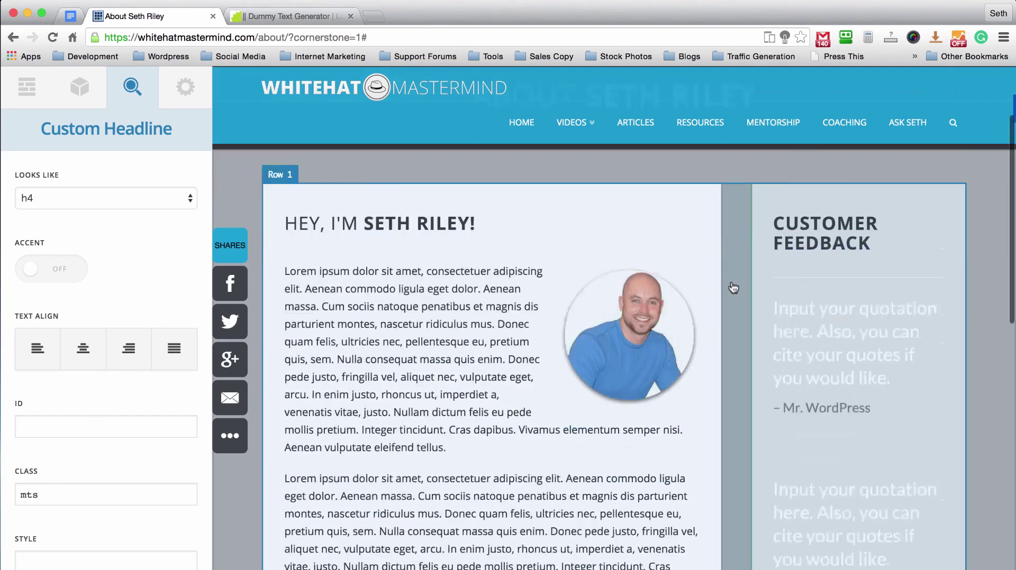
- Assign the class mts to the Design Job Testimonials headline
scroll(731, 288, down, 10)
click(317, 286)
scroll(95, 338, down, 5)
click(69, 488)
text(m)
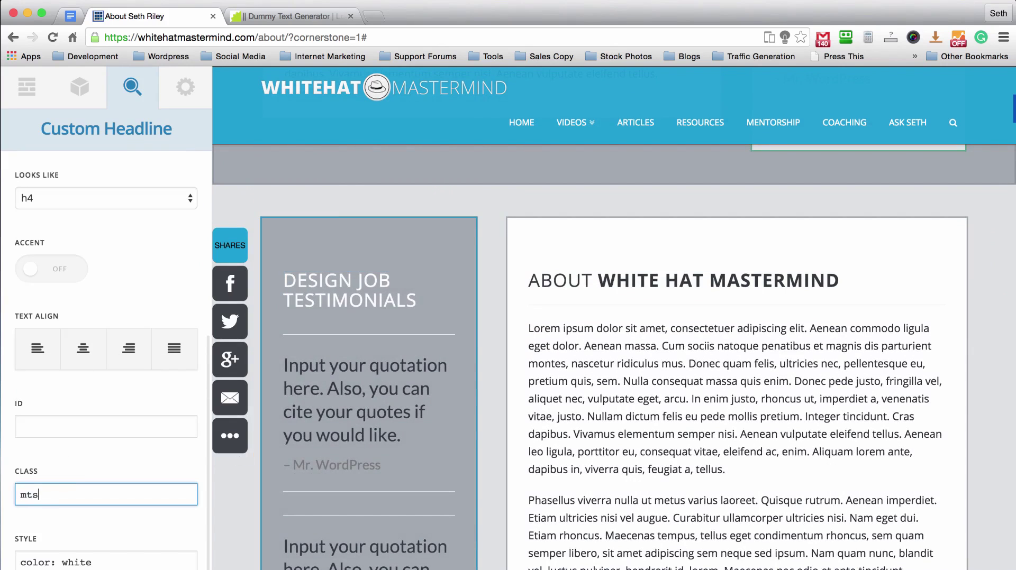
click(107, 388)
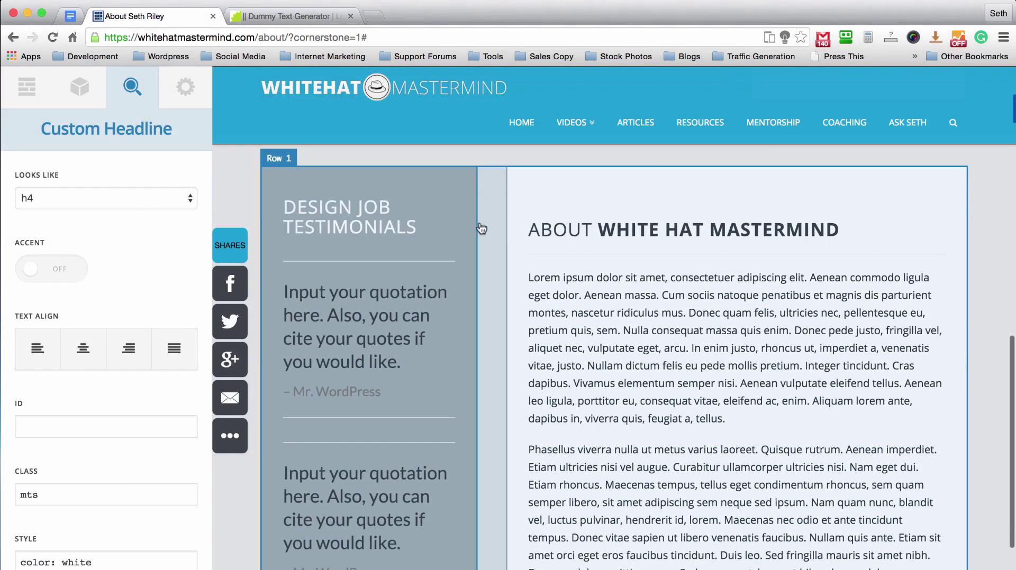
- Review the page from the headline section down to the footer, comparing the spacing and colors of both testimonial columns
scroll(494, 222, down, 5)
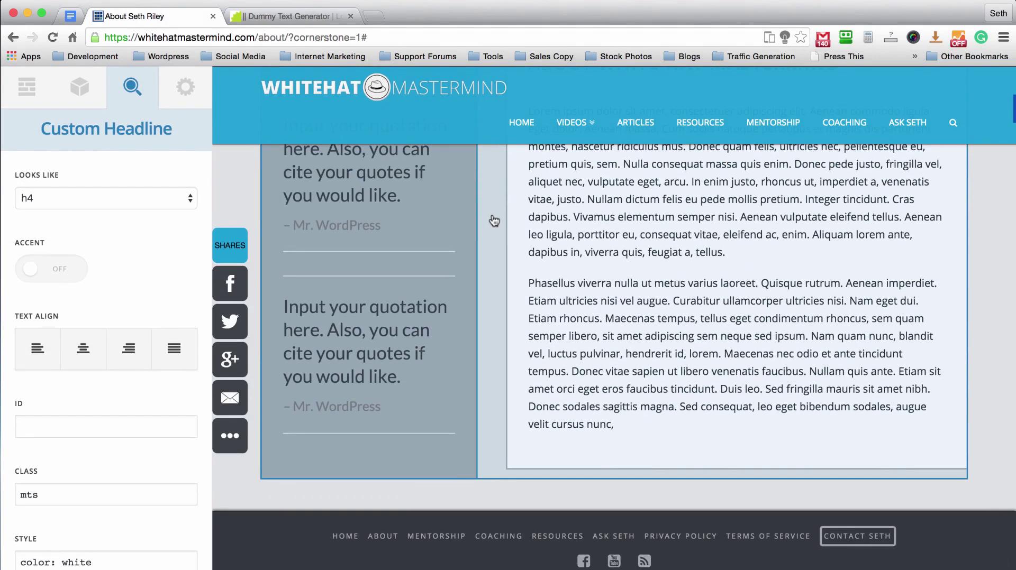
scroll(494, 221, up, 10)
scroll(494, 221, up, 10)
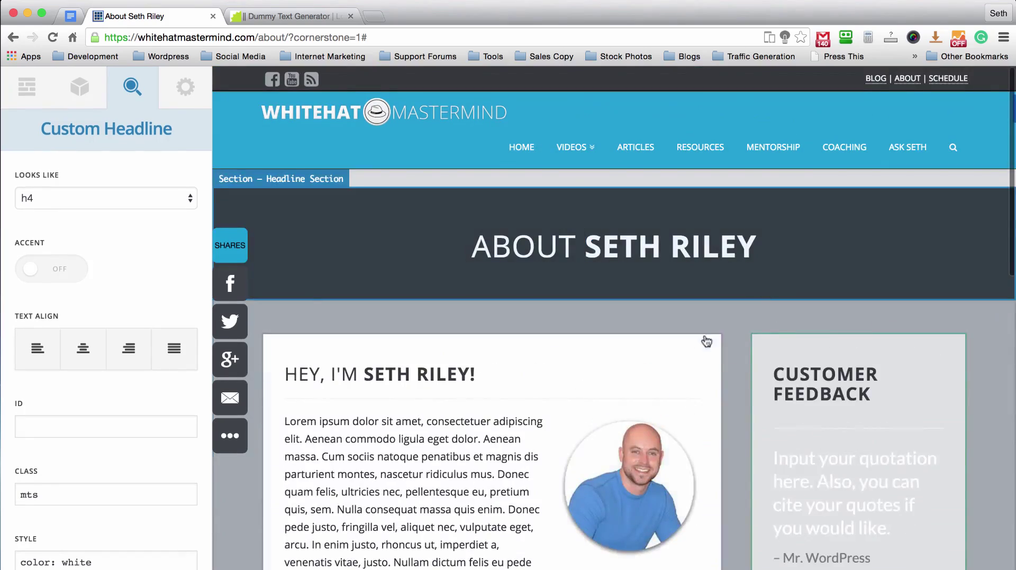
scroll(729, 337, down, 5)
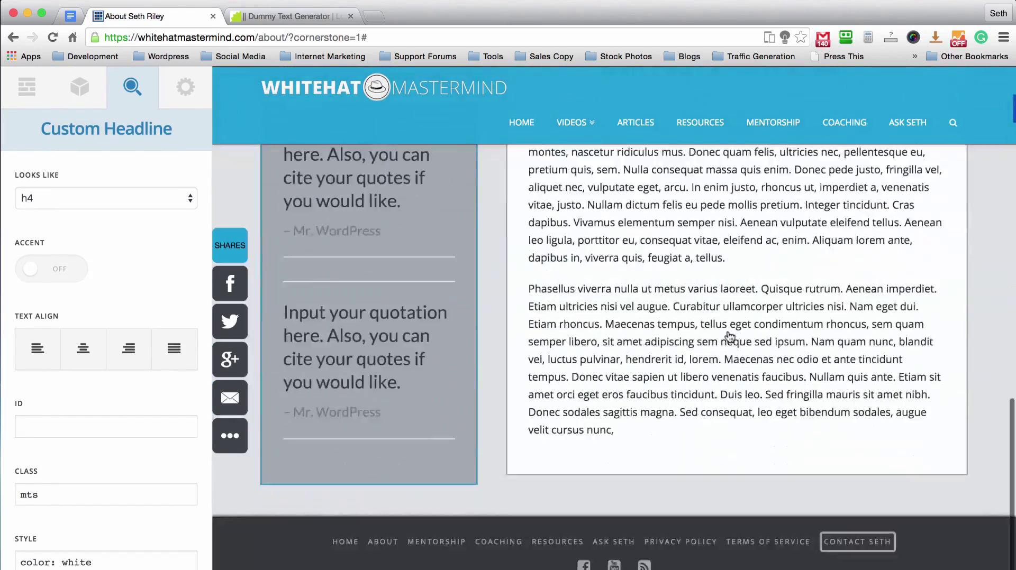
scroll(635, 297, up, 8)
scroll(543, 263, down, 15)
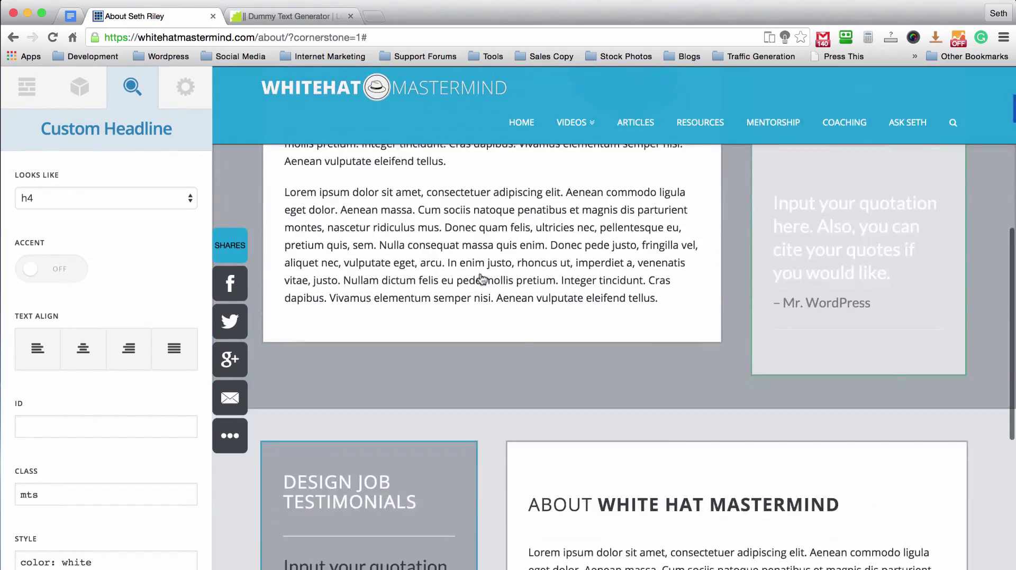
- Examine the first content section below the headline, including its portrait text column and the Customer Feedback column
scroll(498, 309, up, 15)
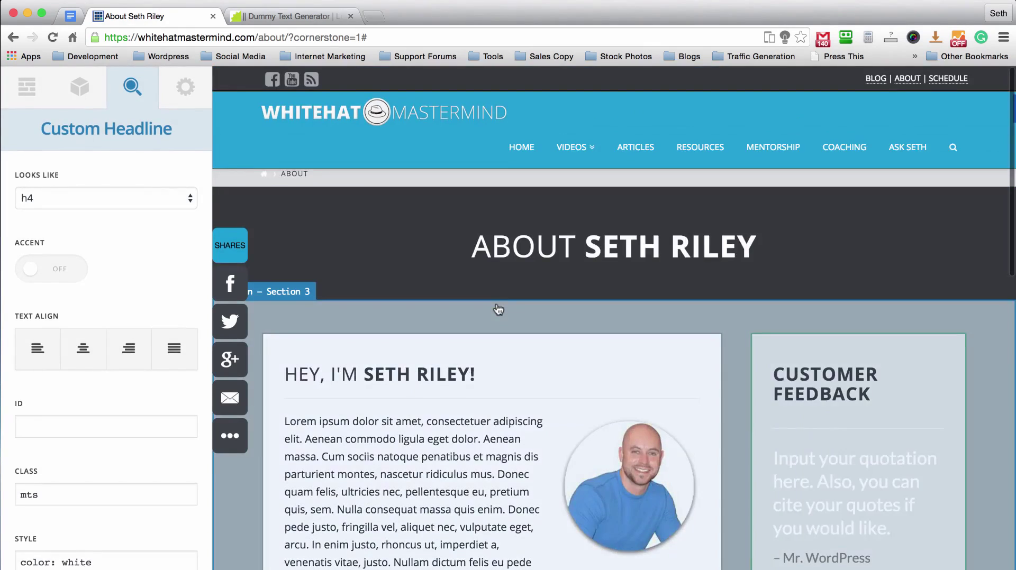
scroll(498, 309, down, 5)
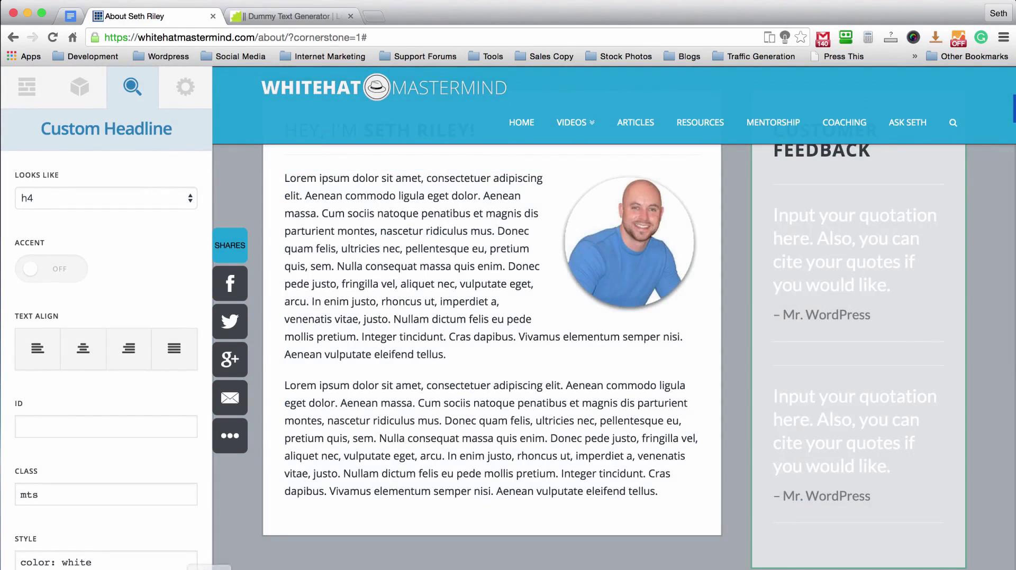
scroll(487, 323, up, 5)
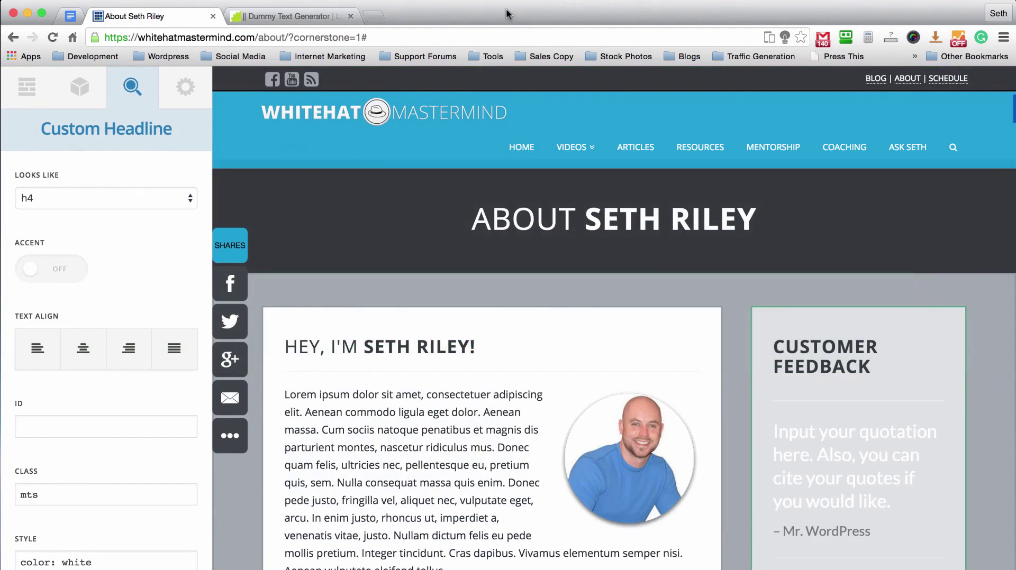
scroll(739, 313, down, 5)
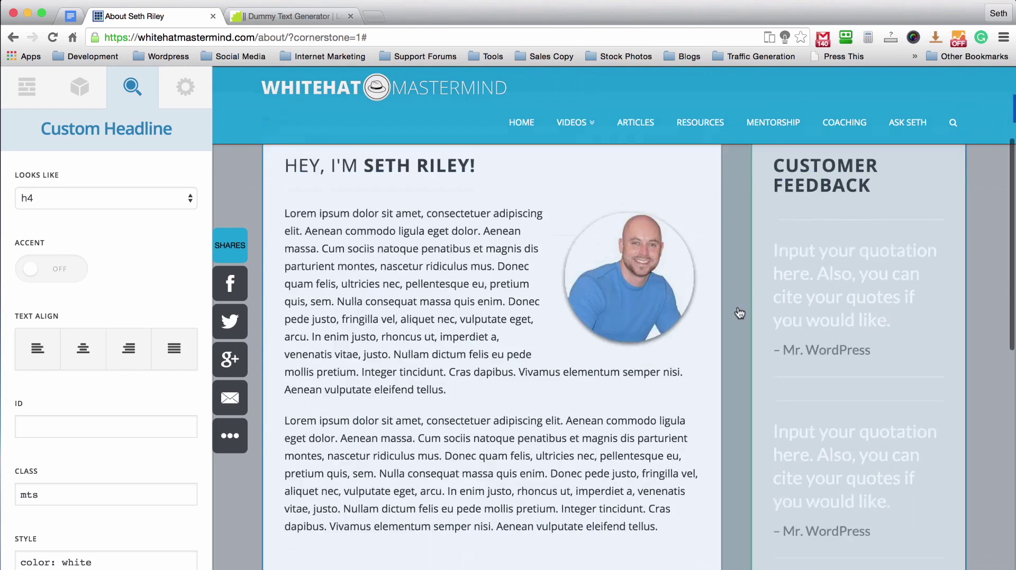
scroll(738, 315, up, 1)
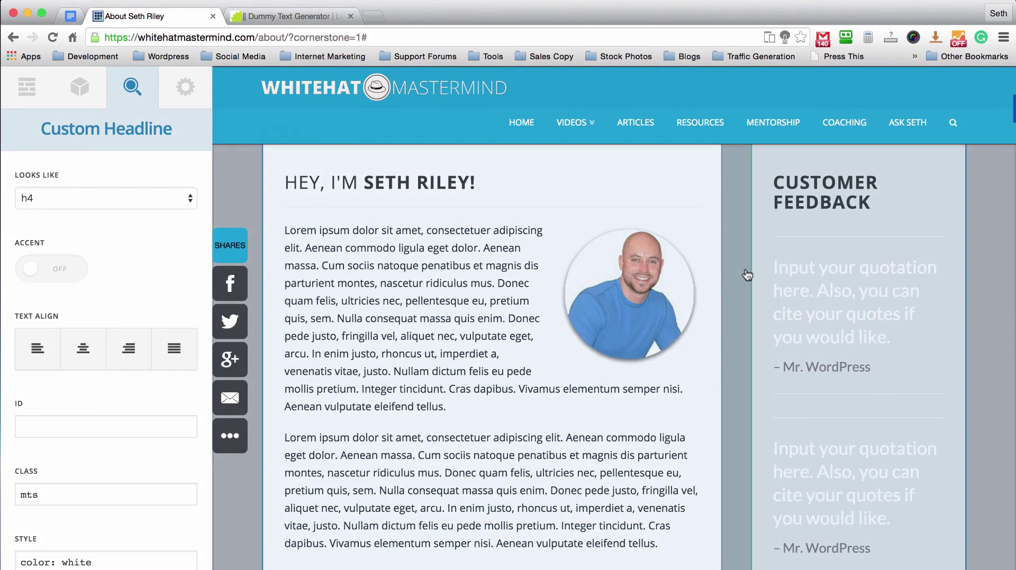
scroll(710, 266, down, 1)
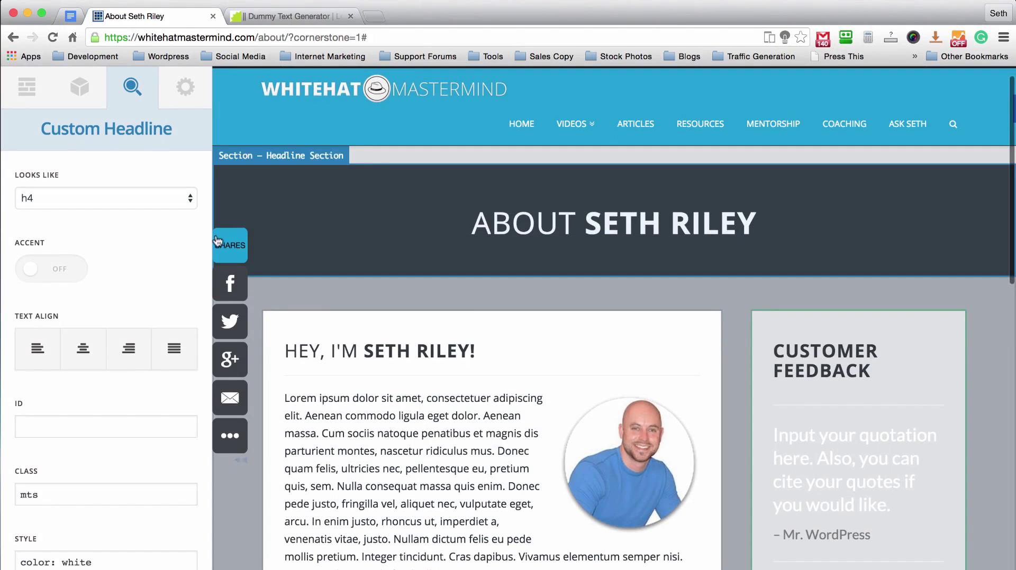
scroll(736, 315, down, 5)
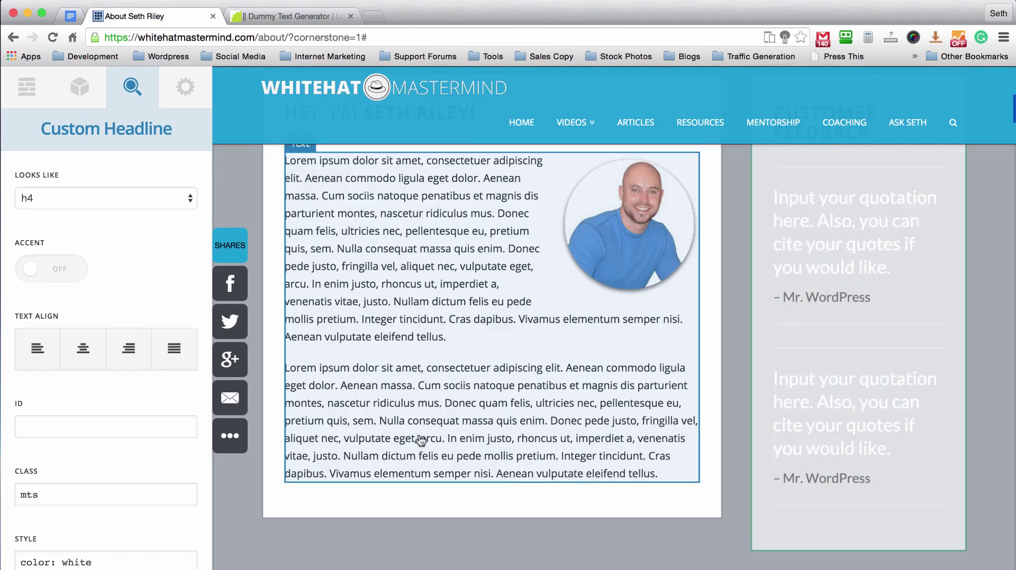
scroll(420, 440, up, 5)
scroll(457, 373, down, 3)
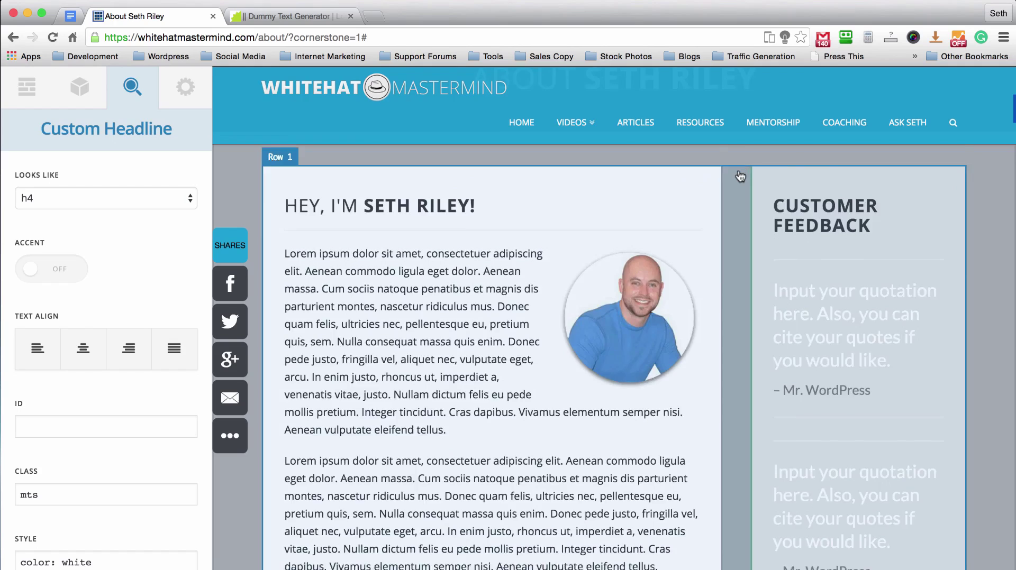
- Compare the About White Hat Mastermind section's column layout with that of the section above it, checking the gaps between columns
scroll(739, 176, down, 10)
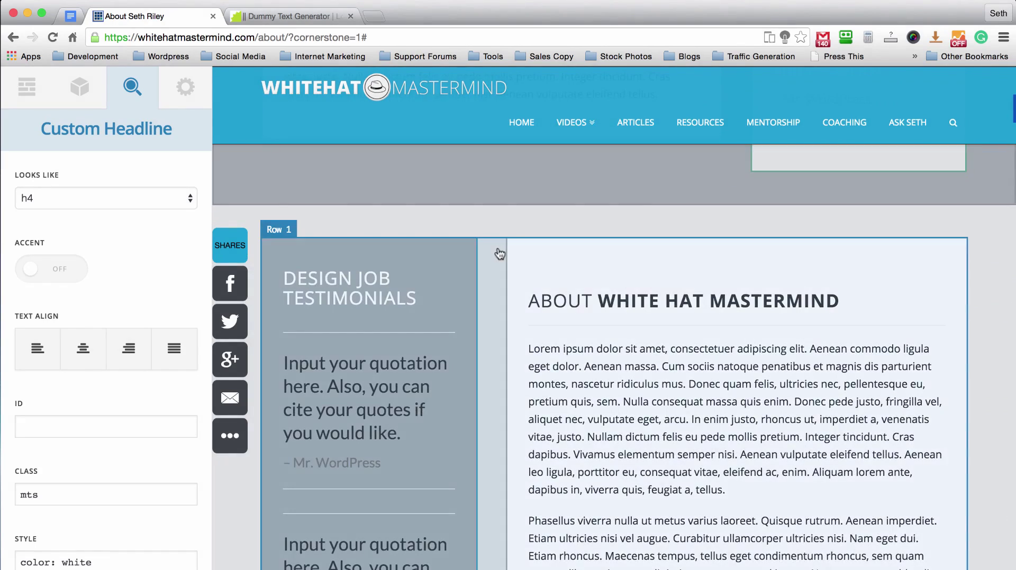
scroll(499, 255, down, 5)
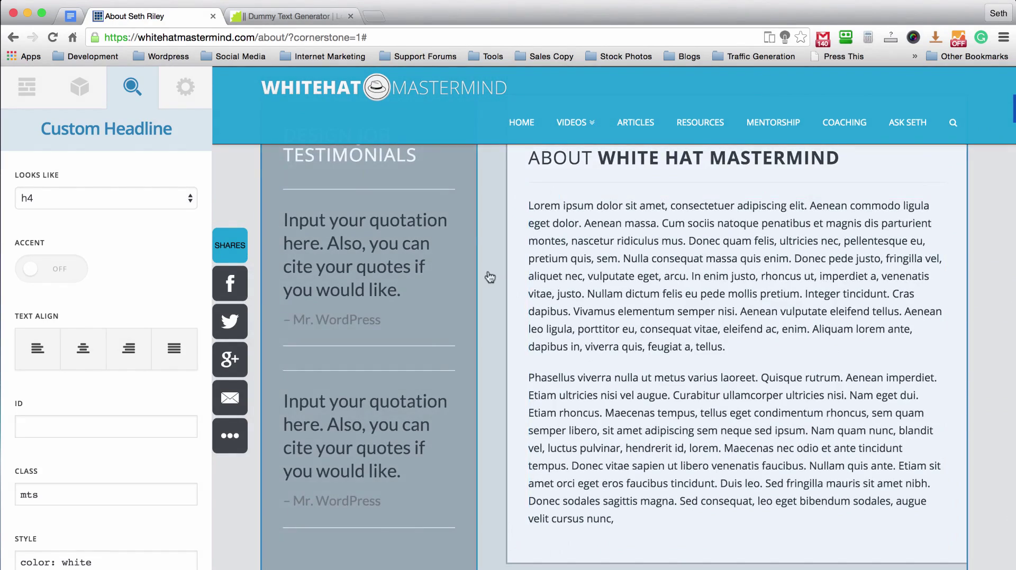
scroll(489, 277, up, 4)
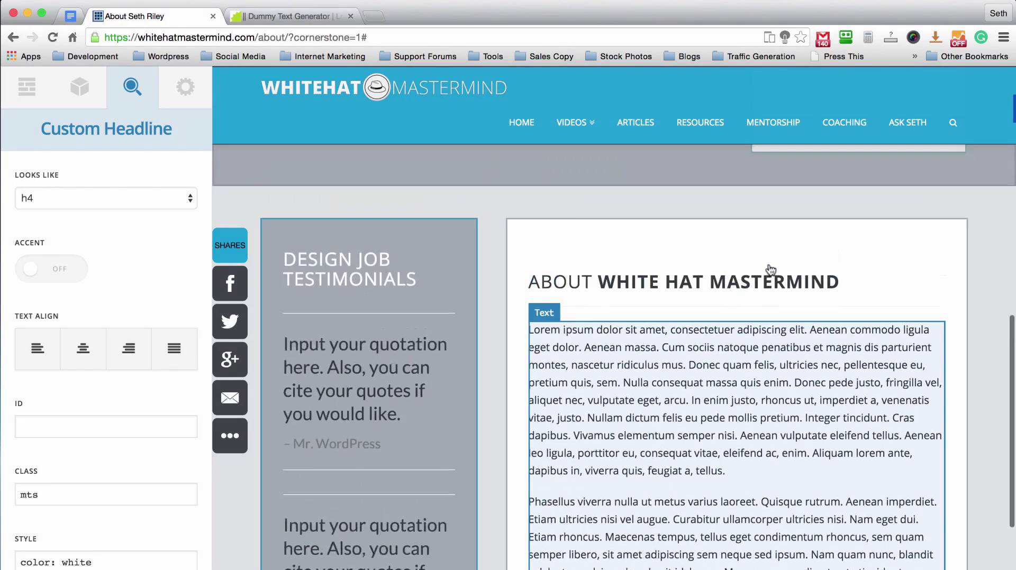
scroll(489, 229, down, 5)
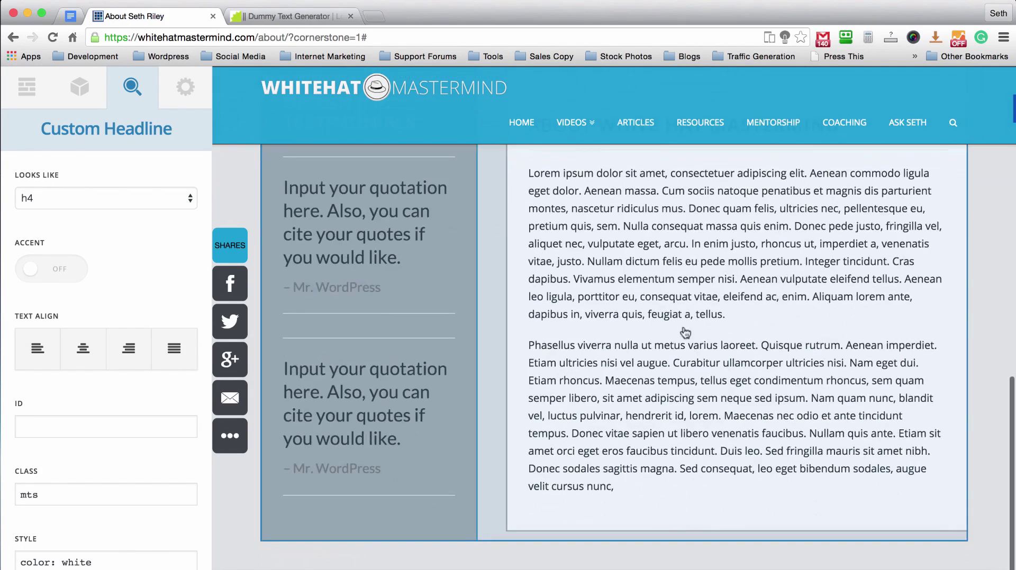
scroll(497, 297, up, 6)
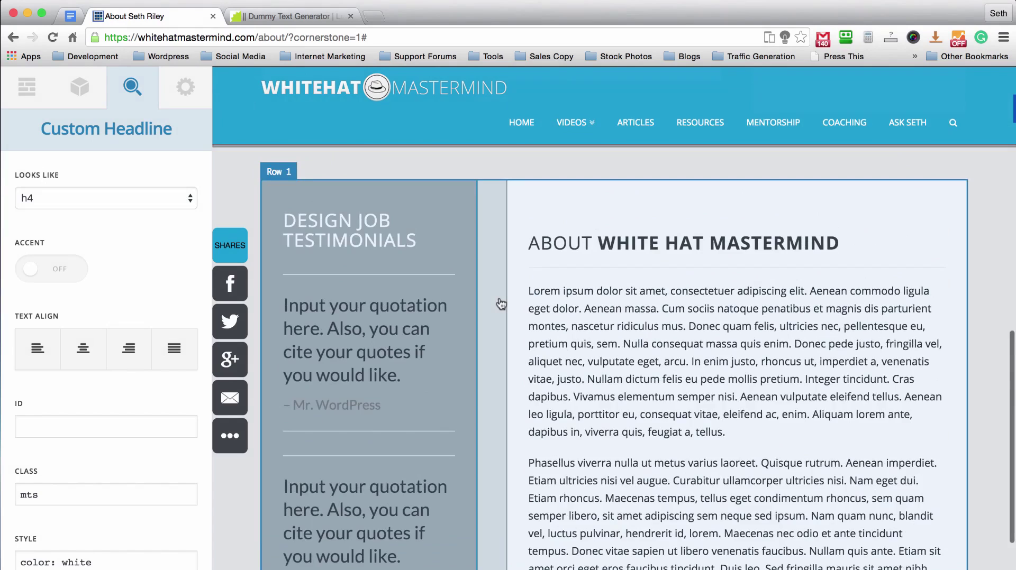
scroll(500, 299, down, 3)
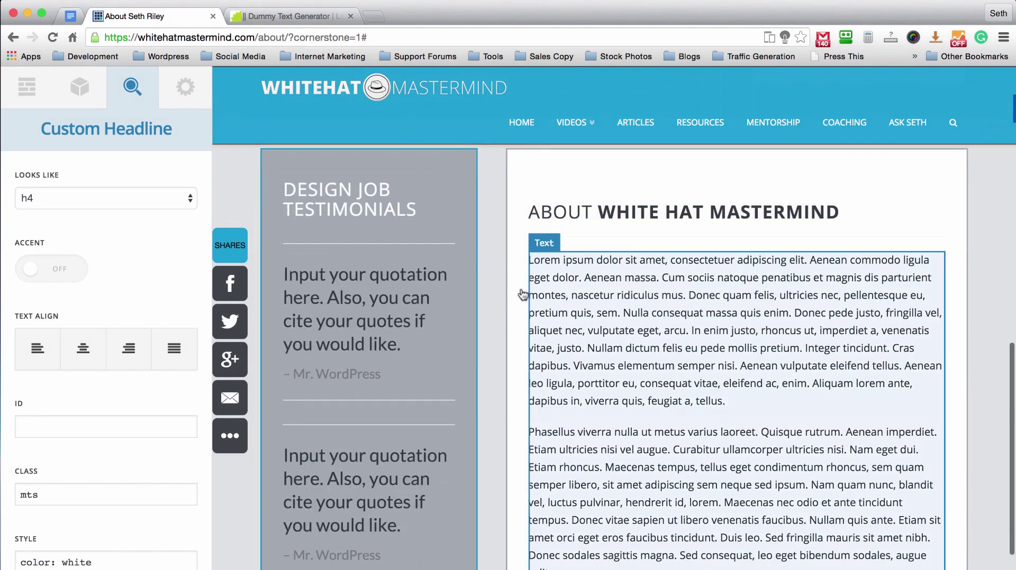
scroll(497, 295, up, 8)
scroll(497, 295, up, 10)
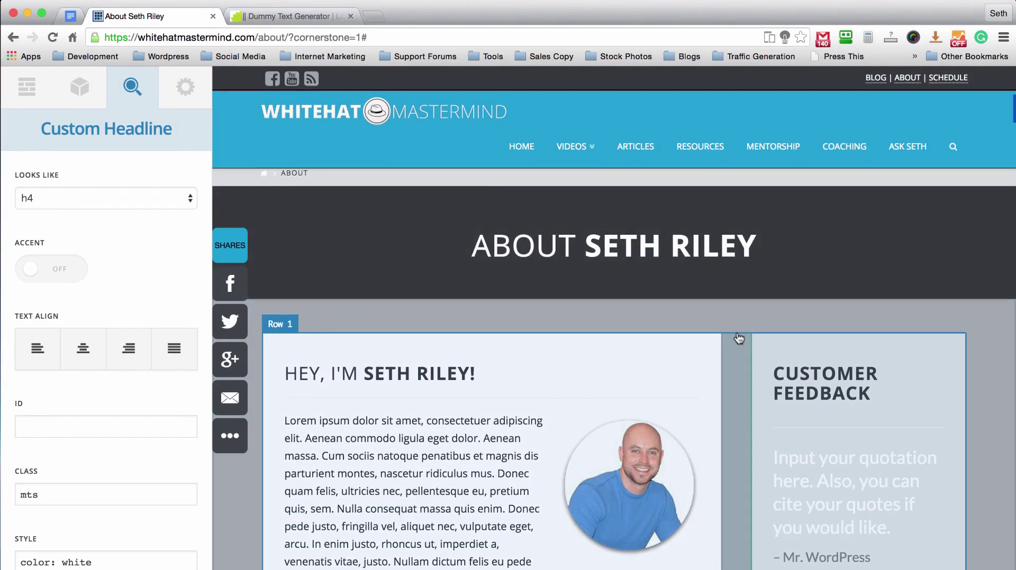
scroll(739, 338, down, 4)
scroll(738, 339, down, 10)
scroll(737, 339, up, 15)
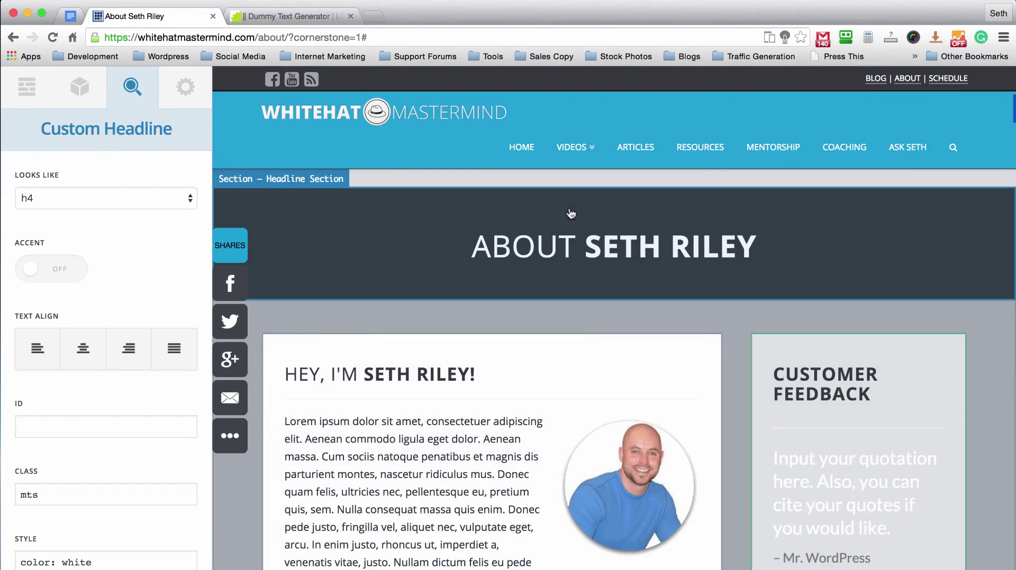
scroll(737, 341, down, 10)
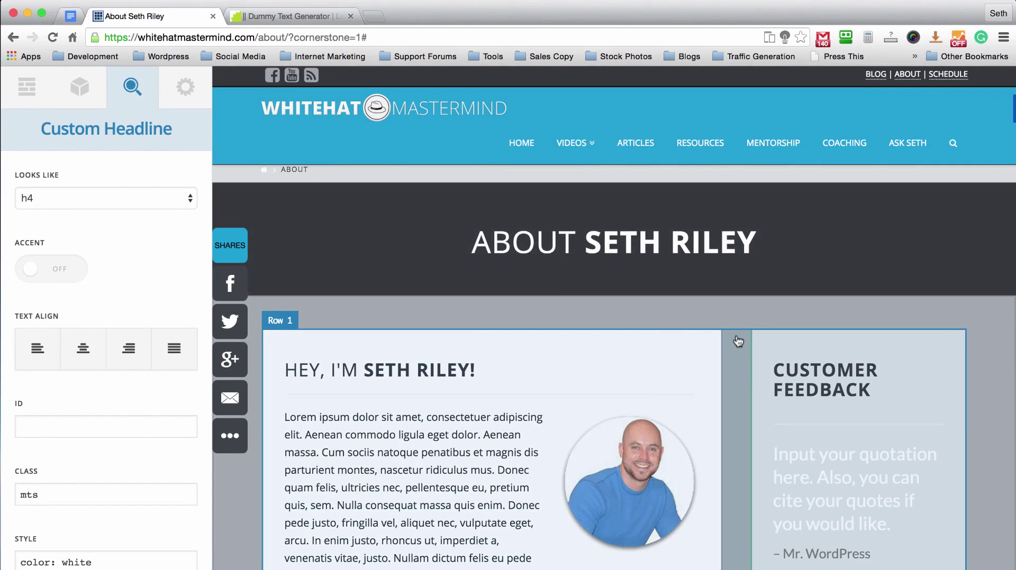
scroll(495, 227, up, 10)
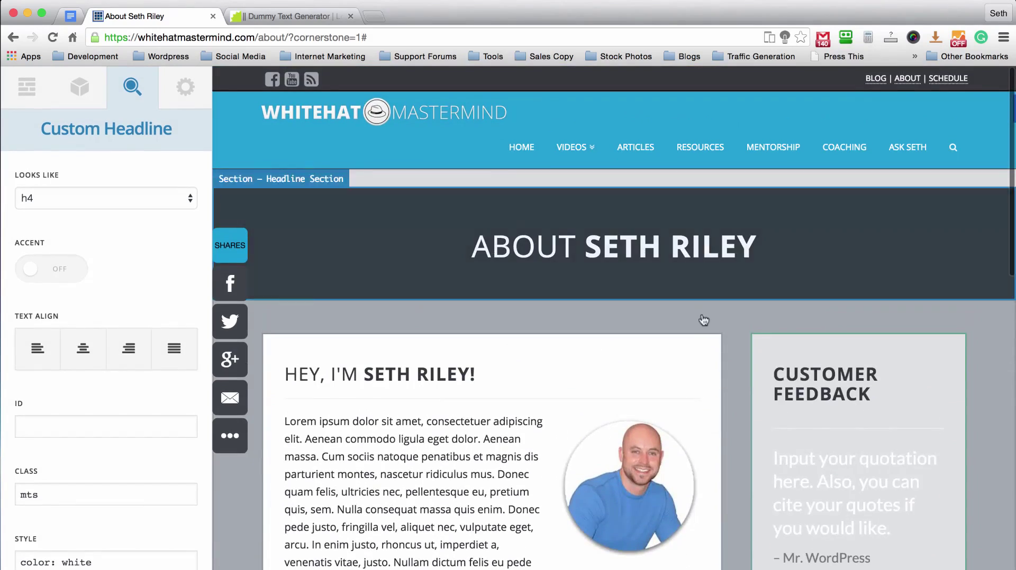
scroll(732, 336, down, 5)
scroll(568, 324, down, 6)
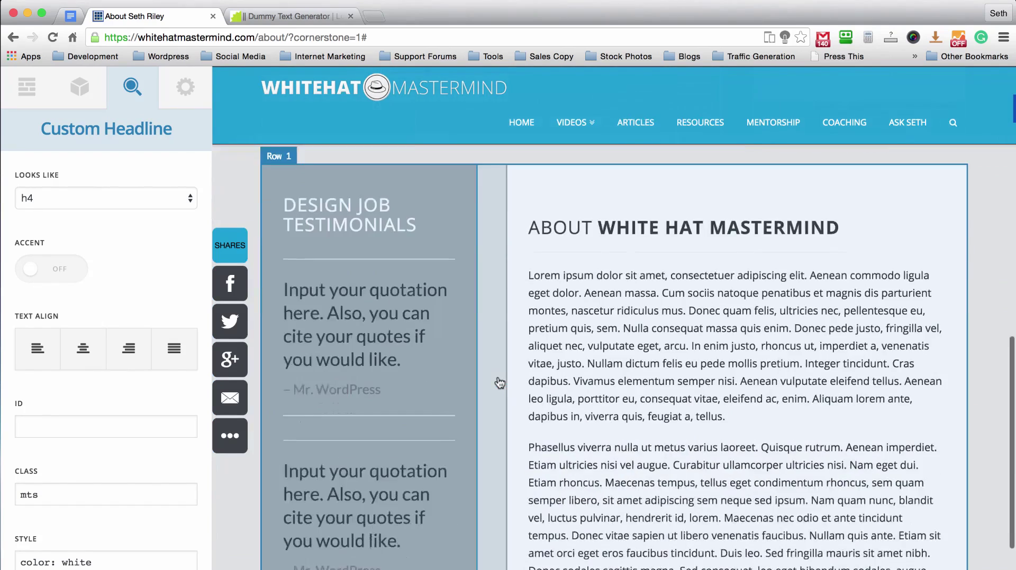
scroll(497, 381, up, 10)
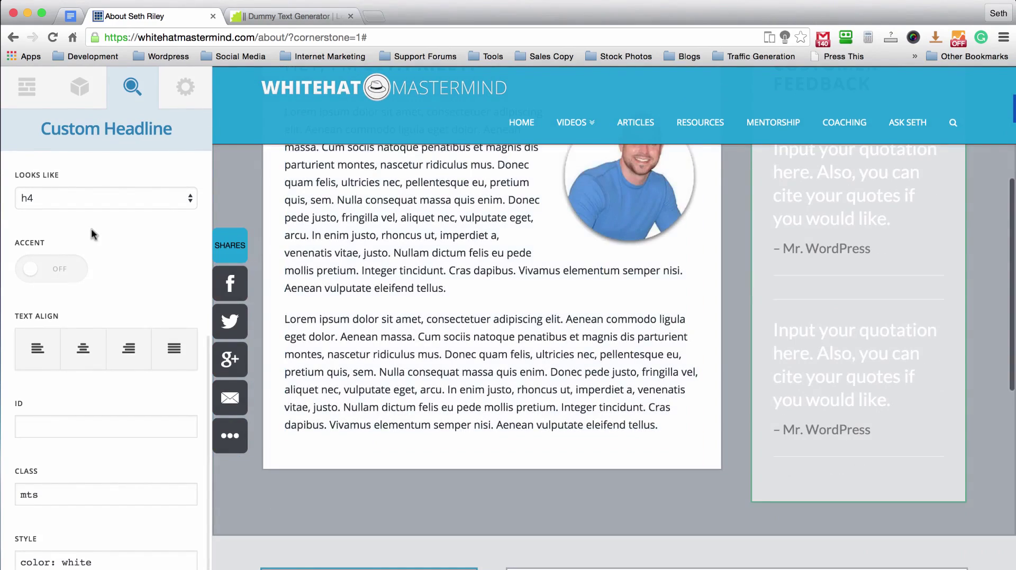
- Leave the page editor for the WordPress admin and open the Optin Forms settings
click(106, 568)
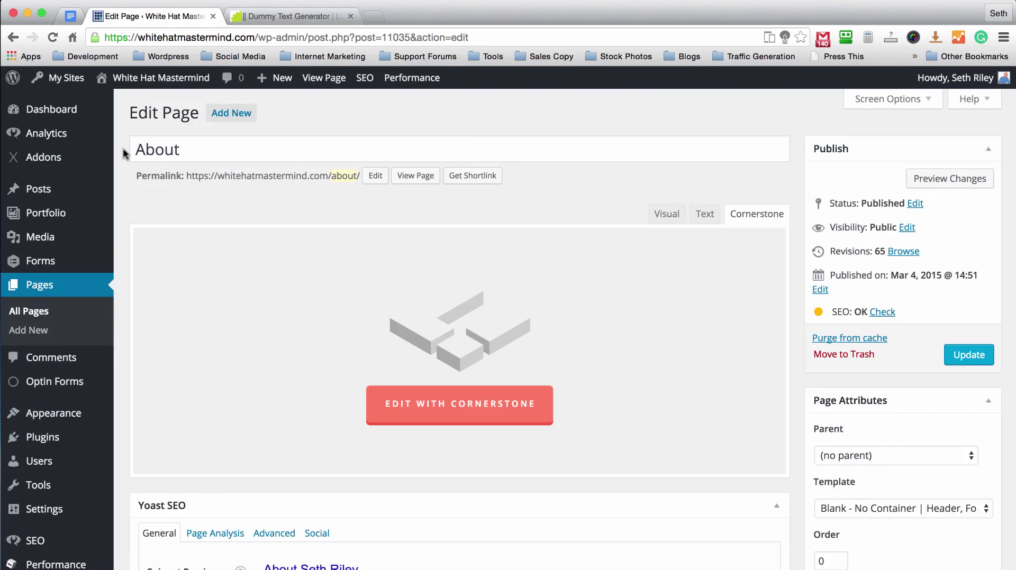
scroll(74, 343, down, 5)
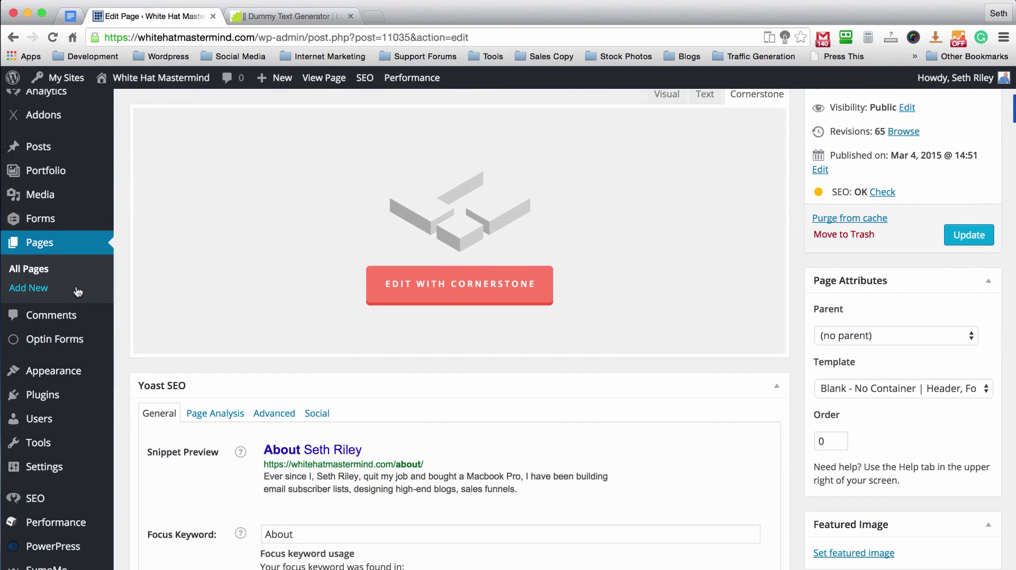
click(55, 341)
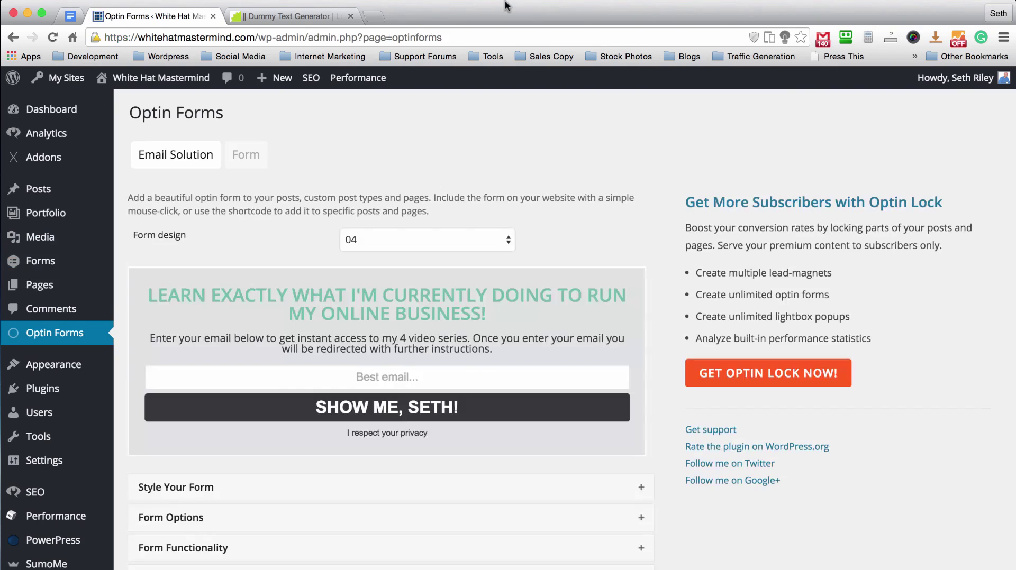
- Expand the Form Options and Style Your Form sections and examine the optin form's available settings
scroll(650, 209, down, 5)
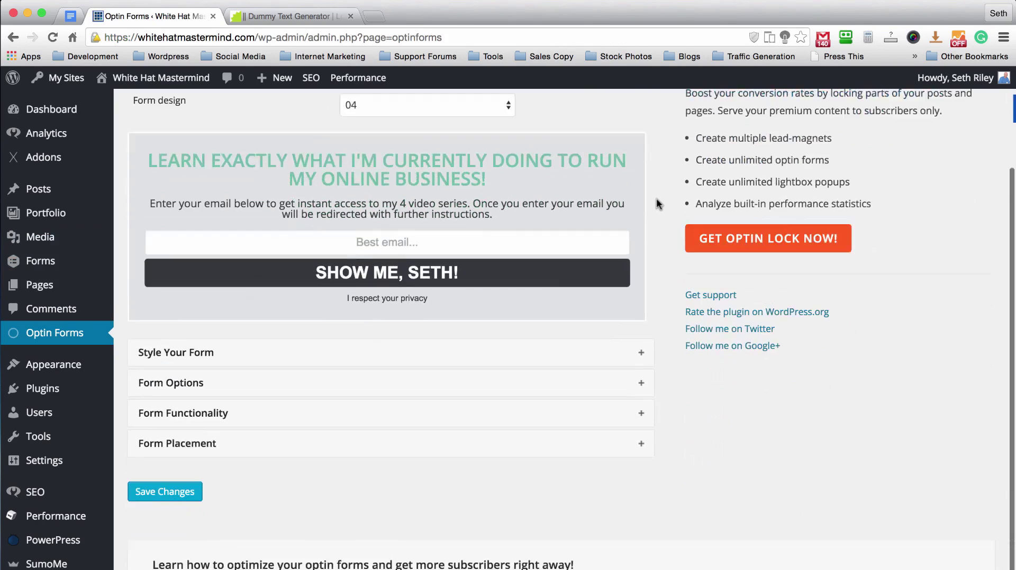
click(644, 343)
scroll(443, 264, down, 4)
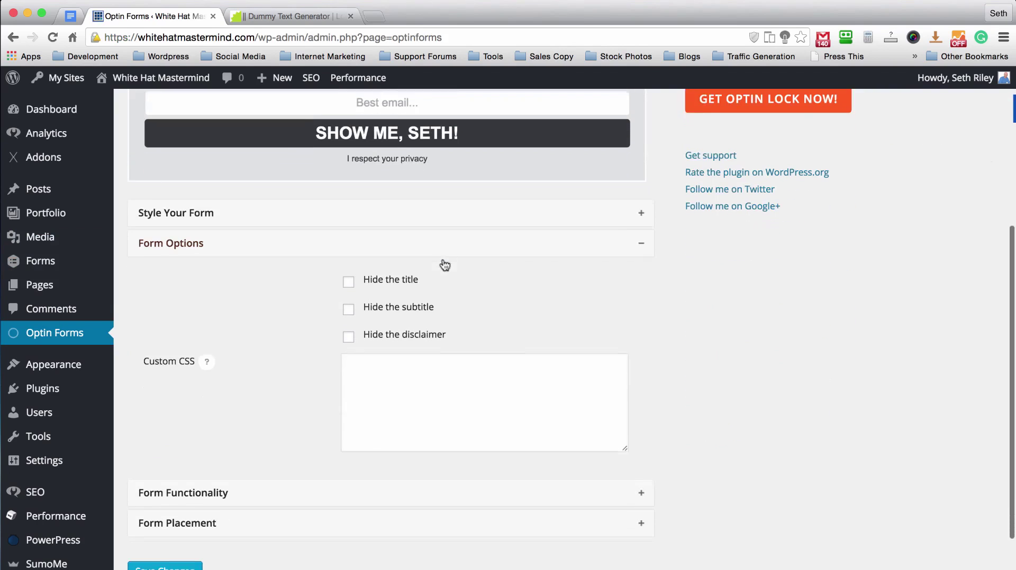
scroll(442, 258, up, 3)
click(449, 261)
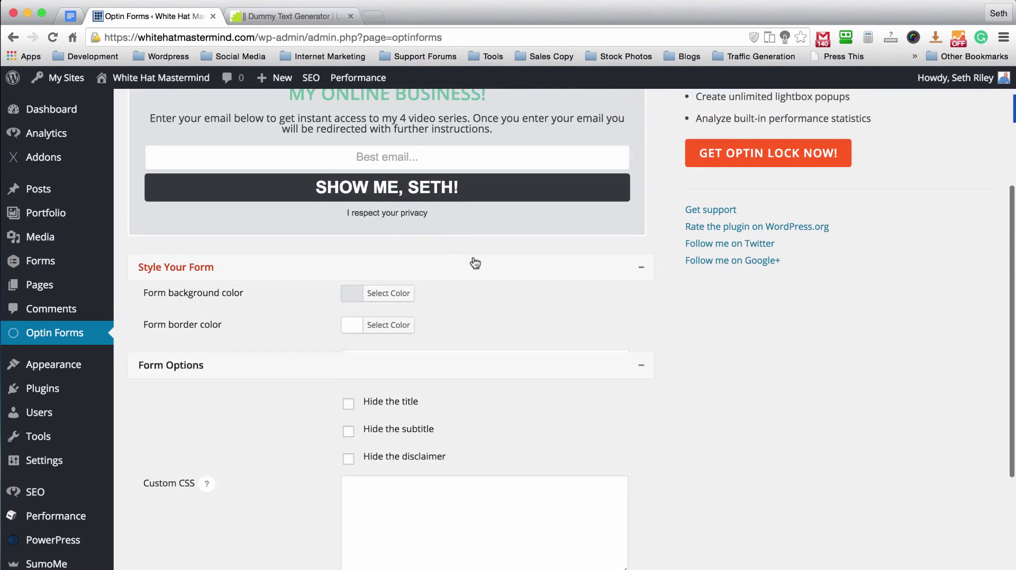
scroll(373, 284, down, 10)
scroll(373, 284, down, 10)
scroll(373, 284, up, 5)
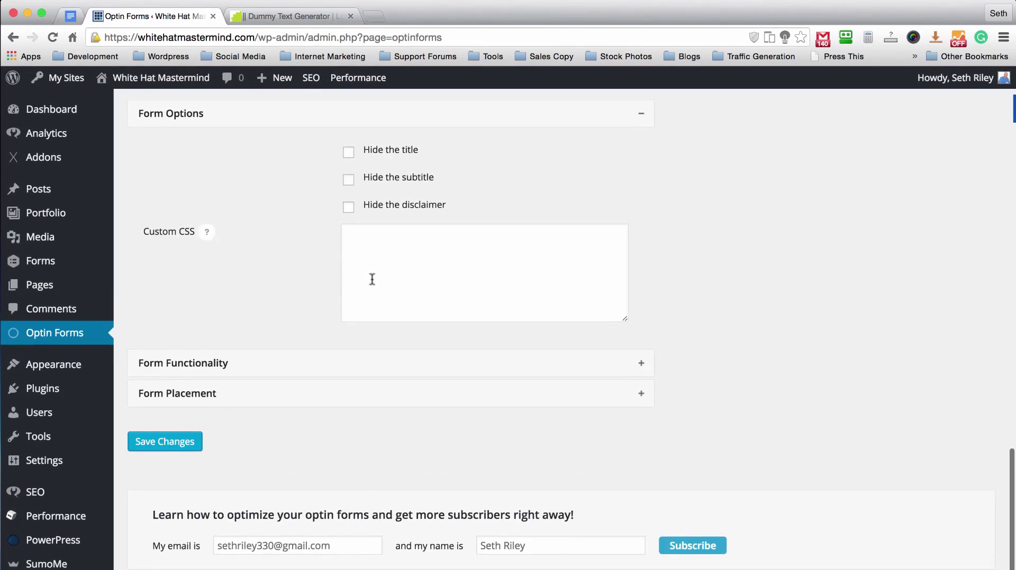
scroll(373, 284, down, 4)
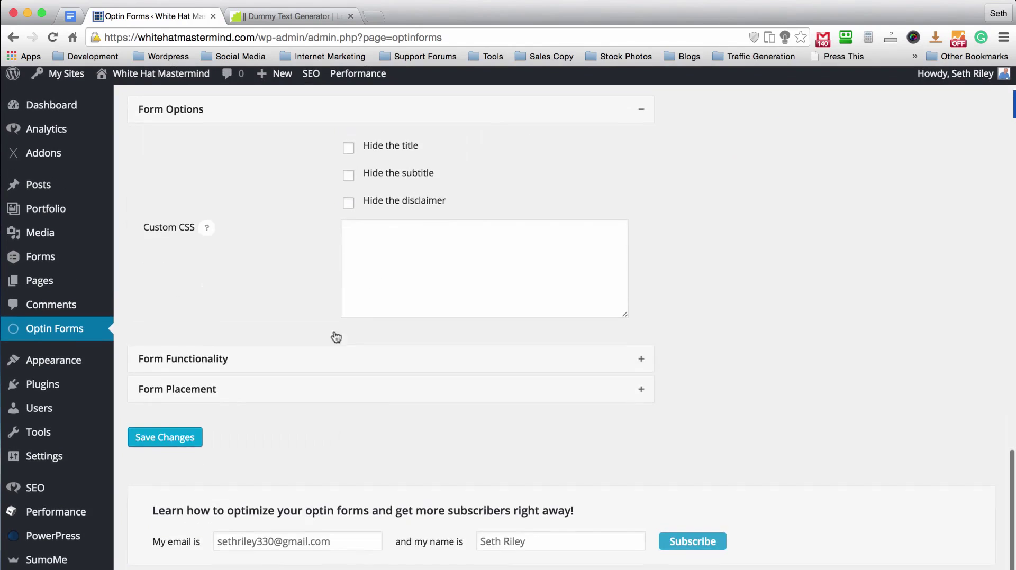
- Expand the Form Placement settings and copy the [optinform] shortcode
click(379, 397)
scroll(294, 300, down, 3)
scroll(293, 299, down, 3)
click(389, 315)
click(679, 303)
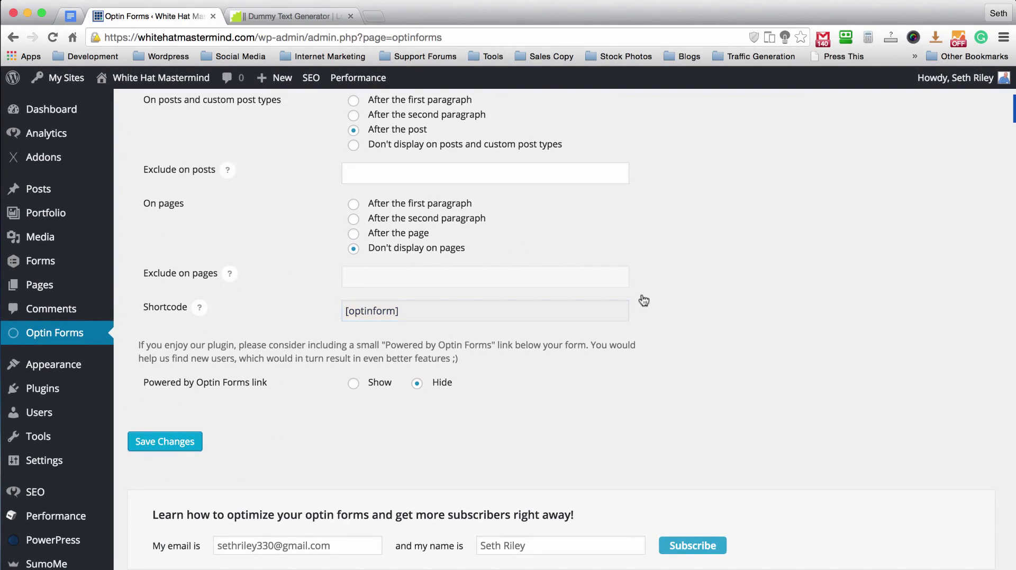
- Return to the list of all pages and reopen the About page in the Cornerstone editor
click(48, 290)
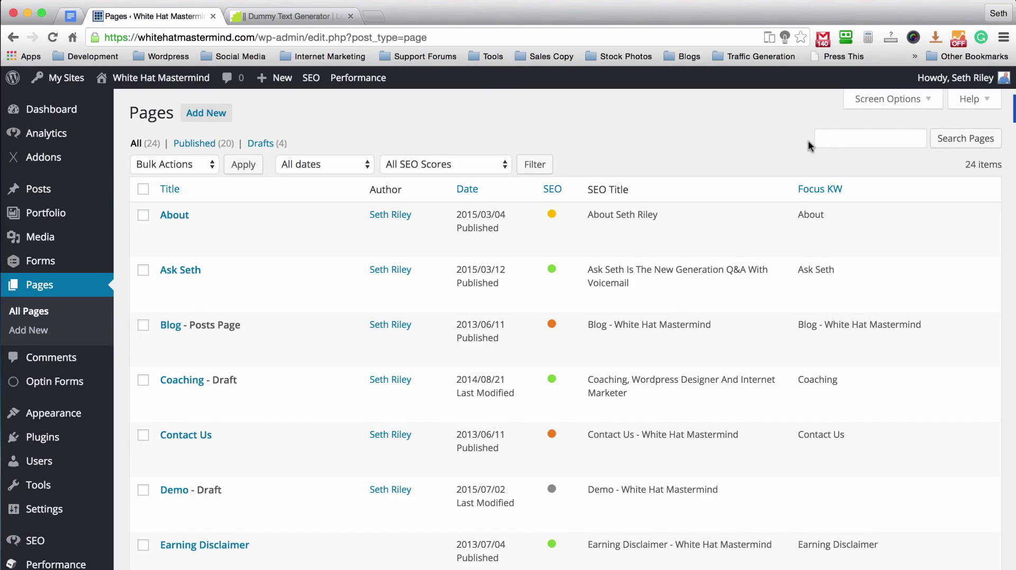
scroll(481, 111, down, 10)
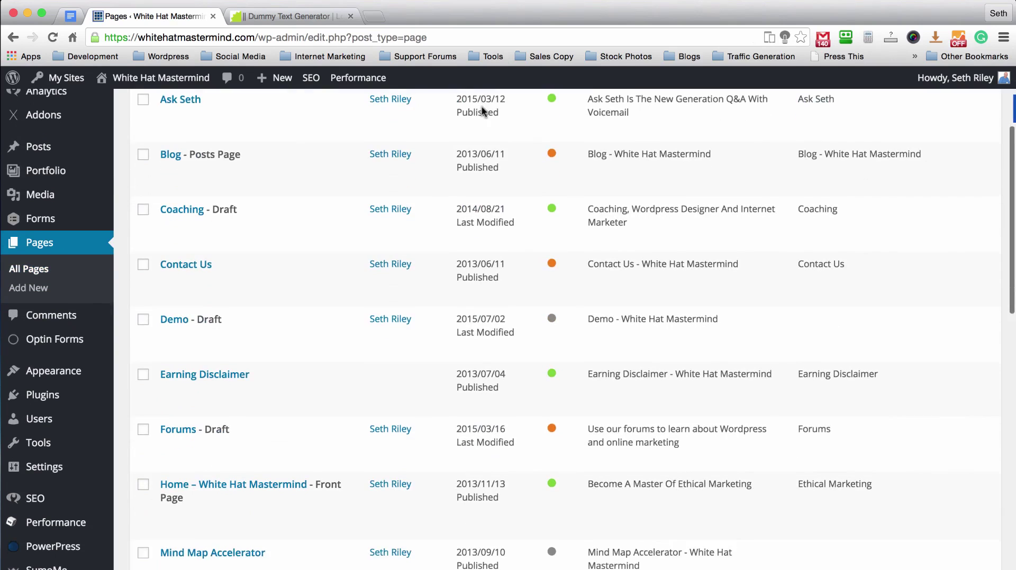
scroll(177, 190, down, 3)
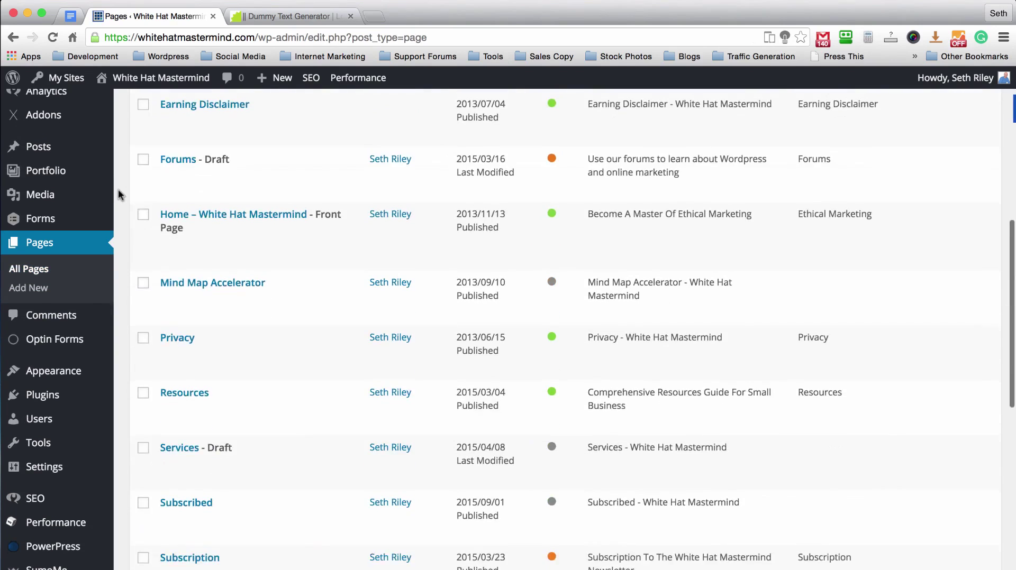
scroll(370, 159, up, 13)
click(168, 233)
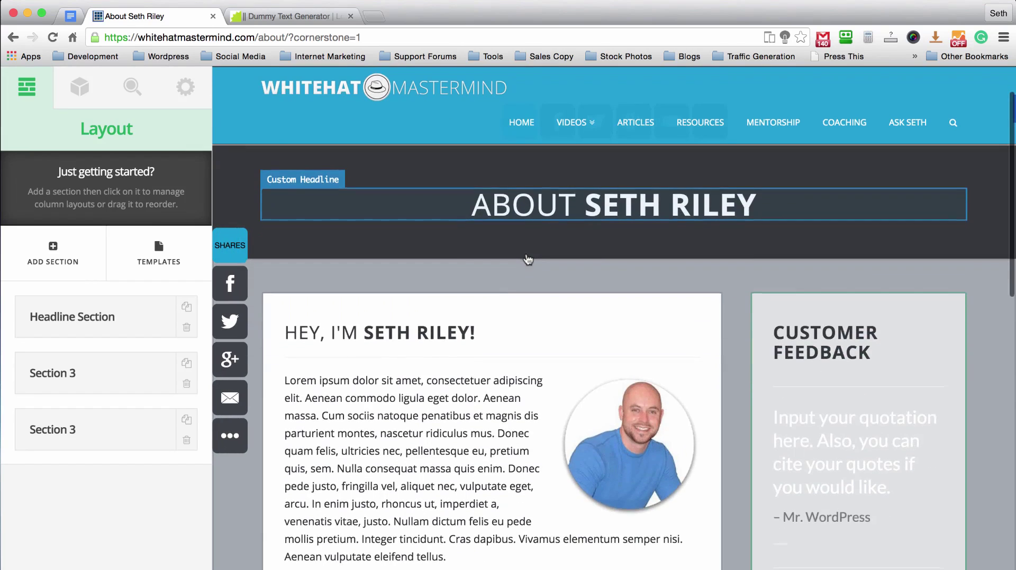
- Open the first section's body text in the expanded editor and examine the portrait's x_image shortcode
scroll(526, 259, down, 8)
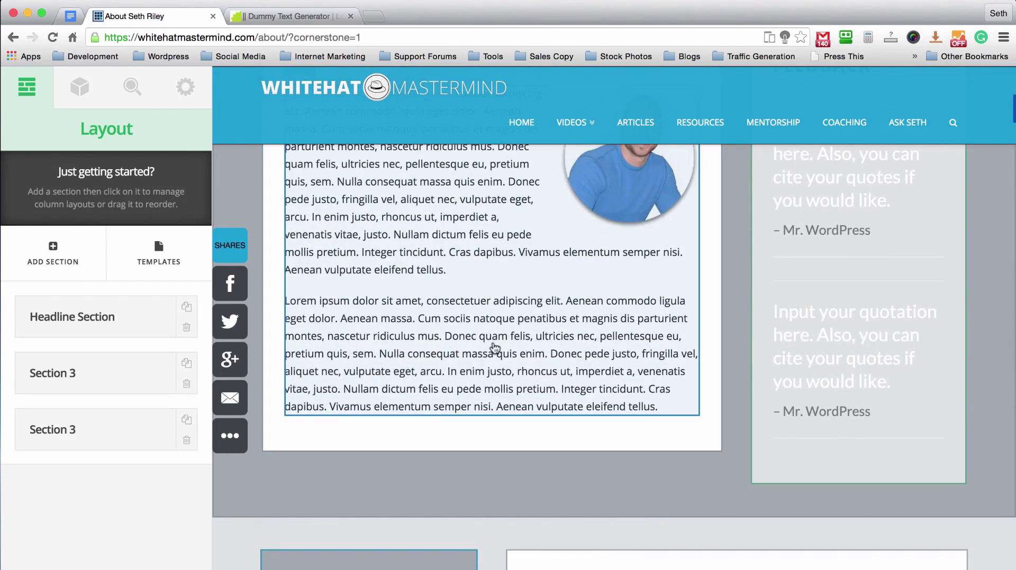
click(484, 349)
scroll(401, 339, up, 1)
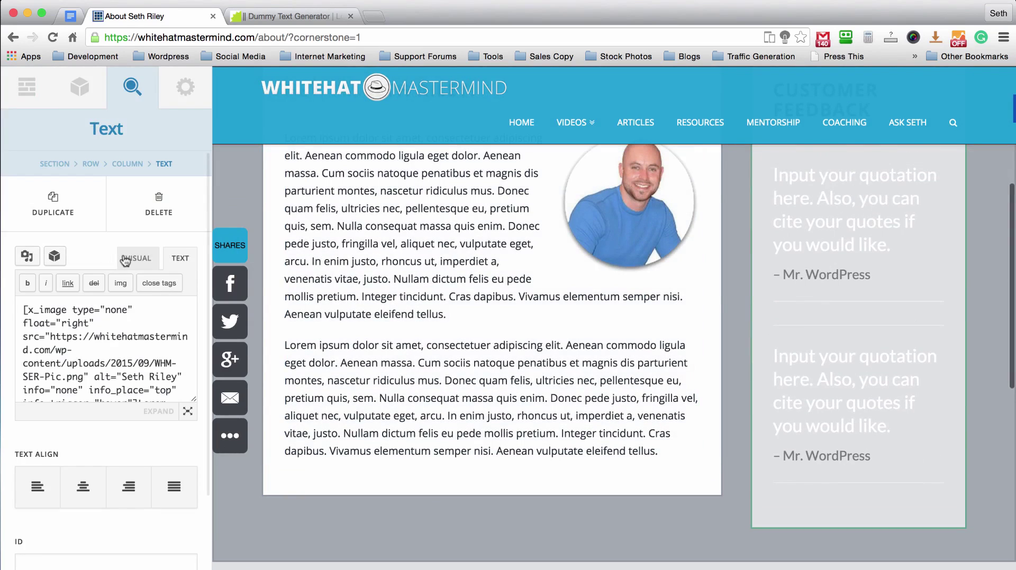
click(135, 259)
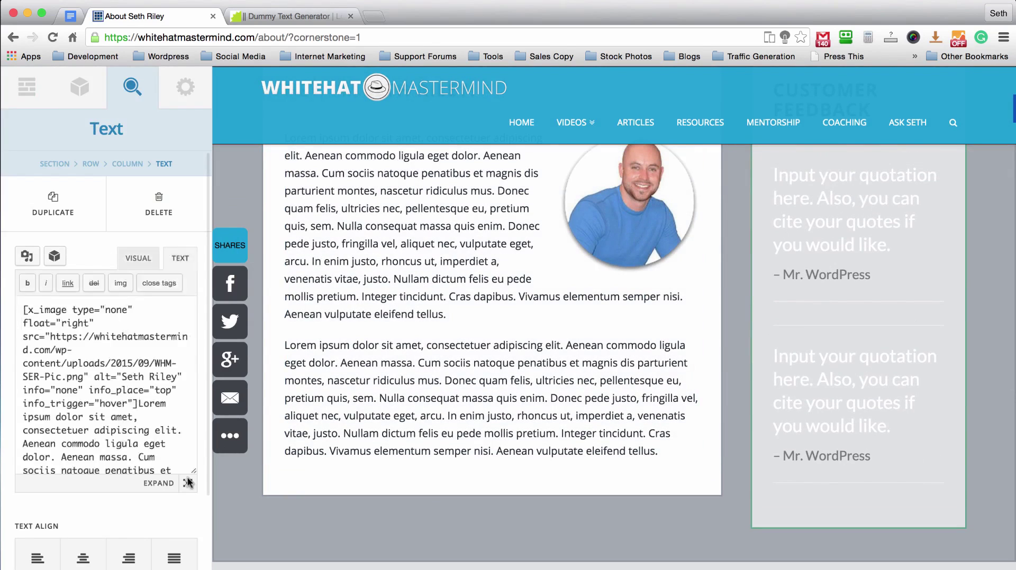
click(187, 482)
drag(694, 381, 248, 241)
click(299, 228)
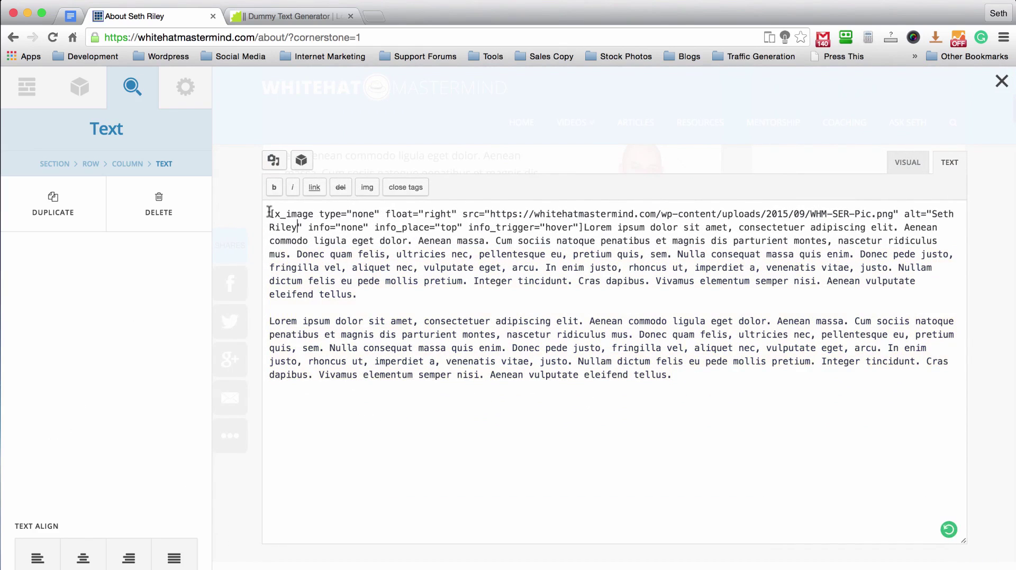
drag(610, 211, 583, 228)
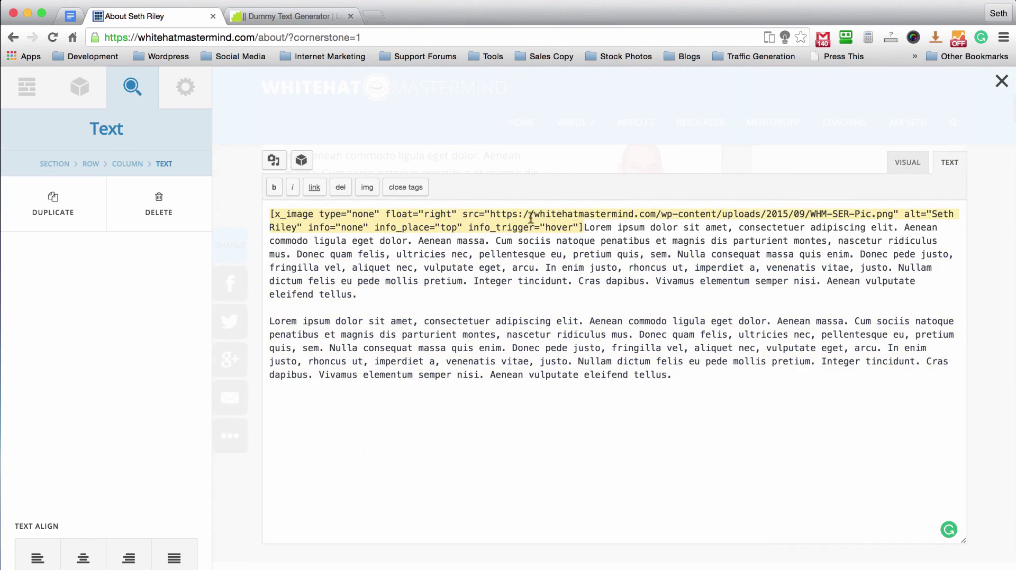
click(703, 391)
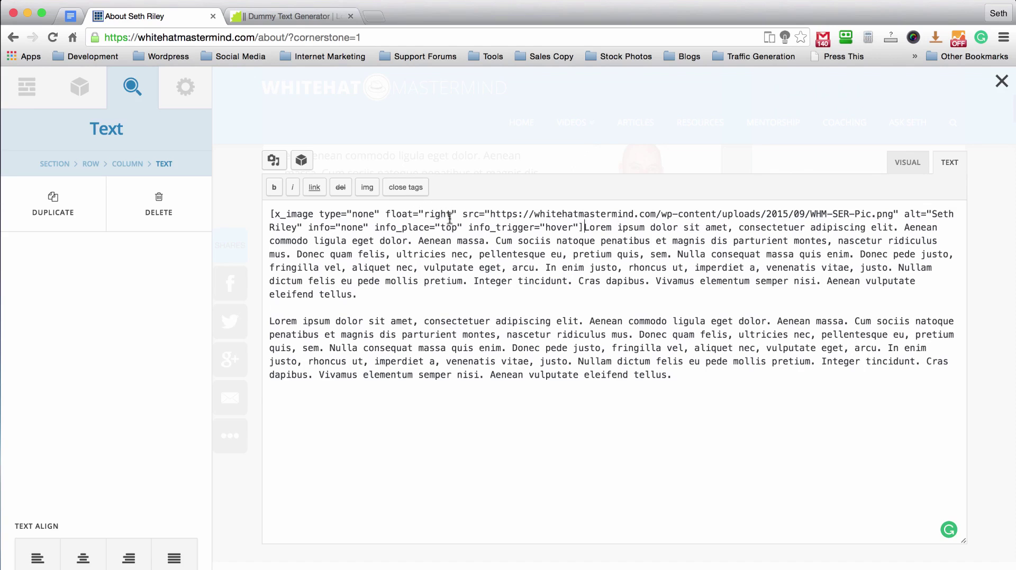
- Try the portrait shortcode's float value as "left" and set it back to "right"
drag(456, 213, 404, 214)
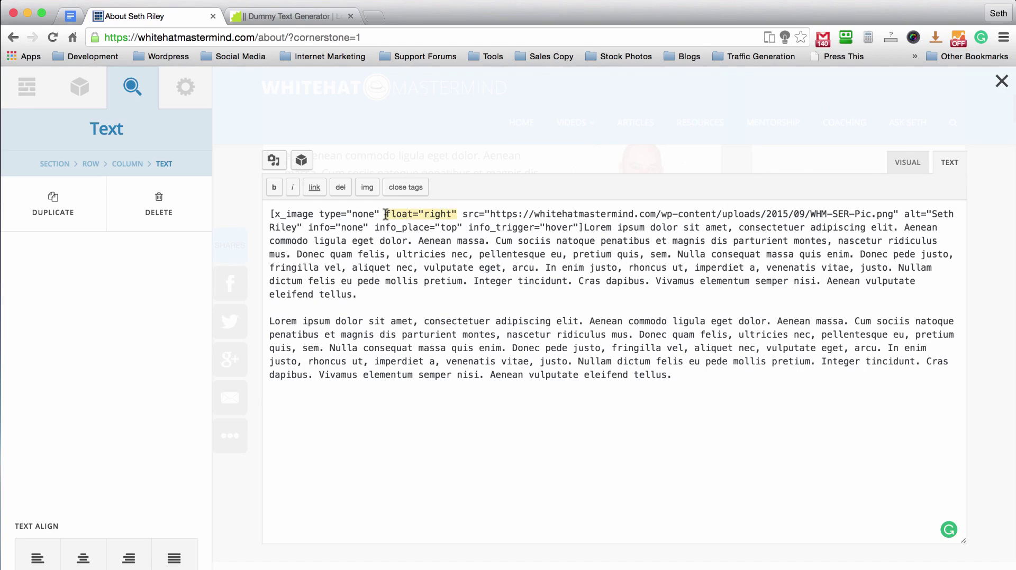
click(439, 214)
triple_click(439, 214)
double_click(439, 214)
key(BackSpace)
text(left)
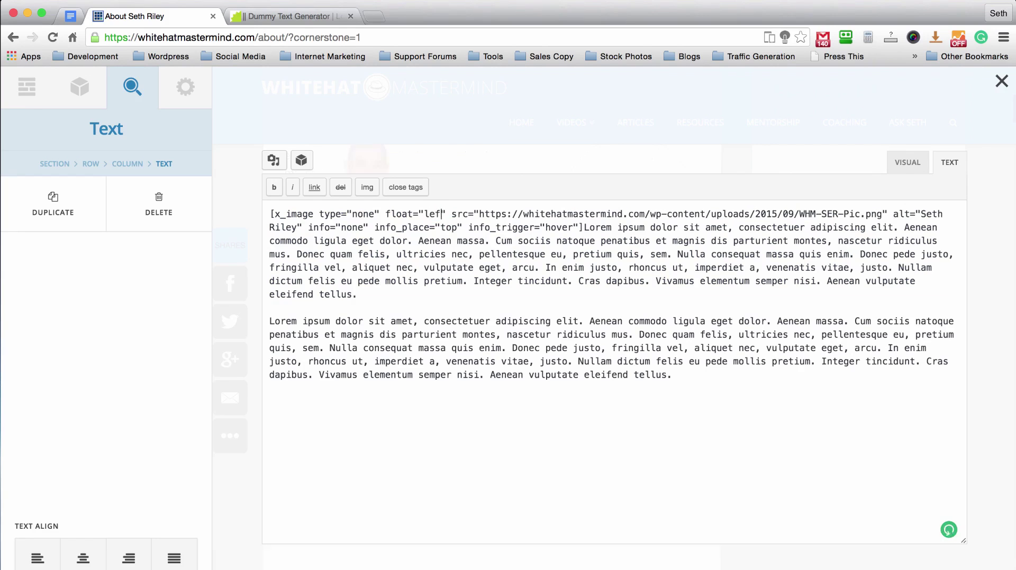
text(right)
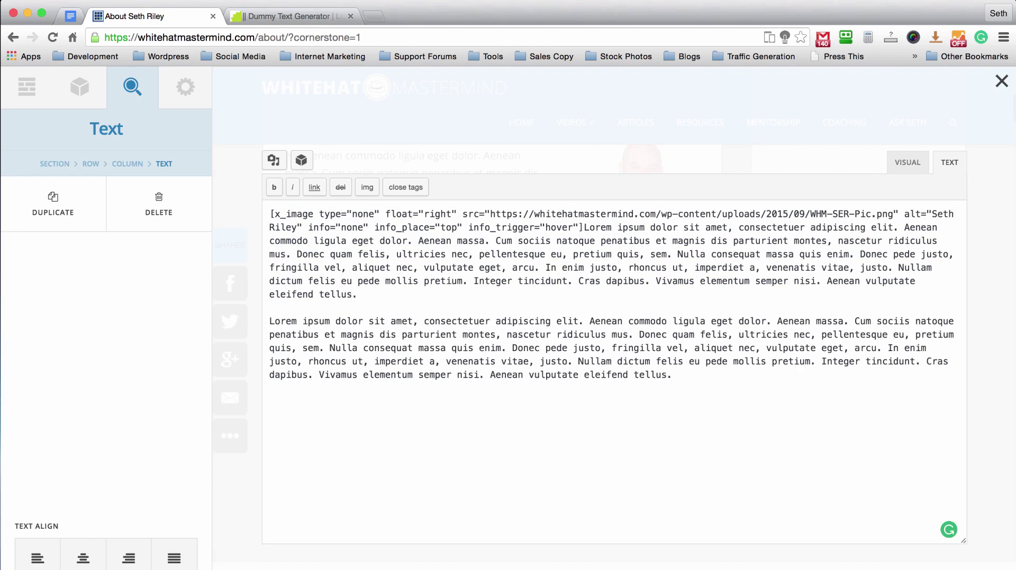
- Add the [optinform] shortcode below the first section's body text, close the expanded editor and check the optin form on the page
text([optinform])
click(1002, 82)
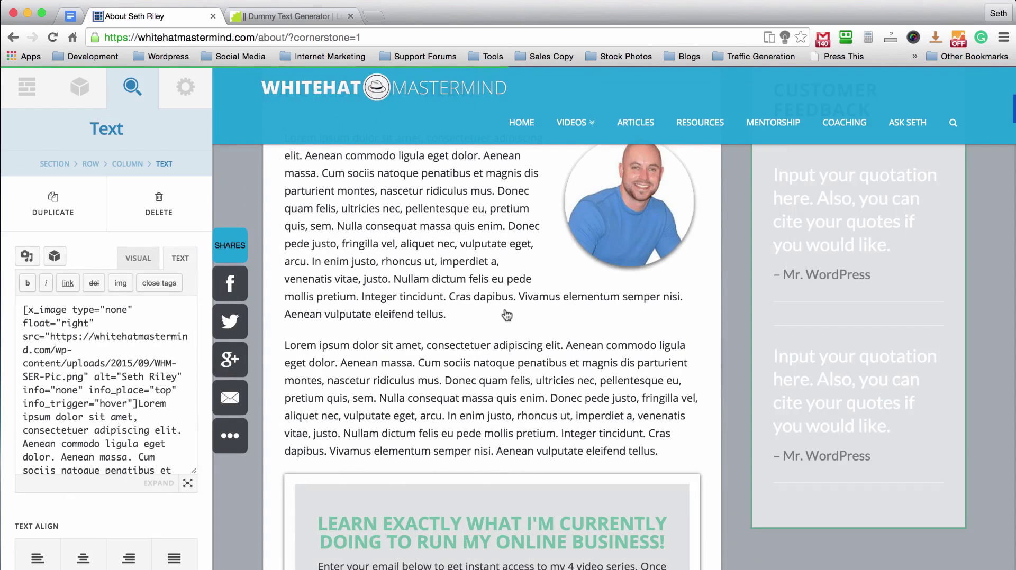
scroll(740, 198, down, 3)
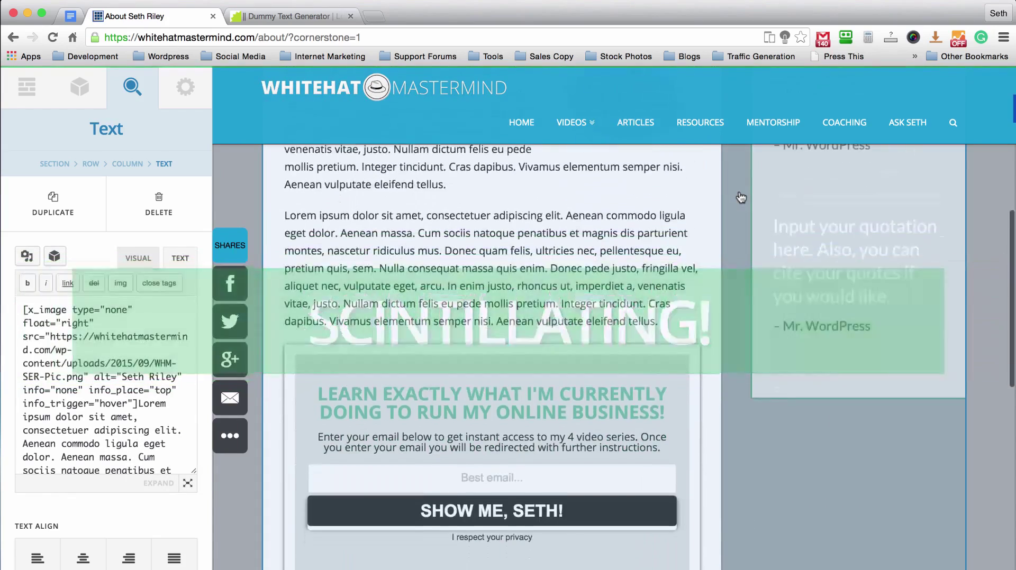
scroll(727, 272, up, 7)
scroll(727, 273, down, 8)
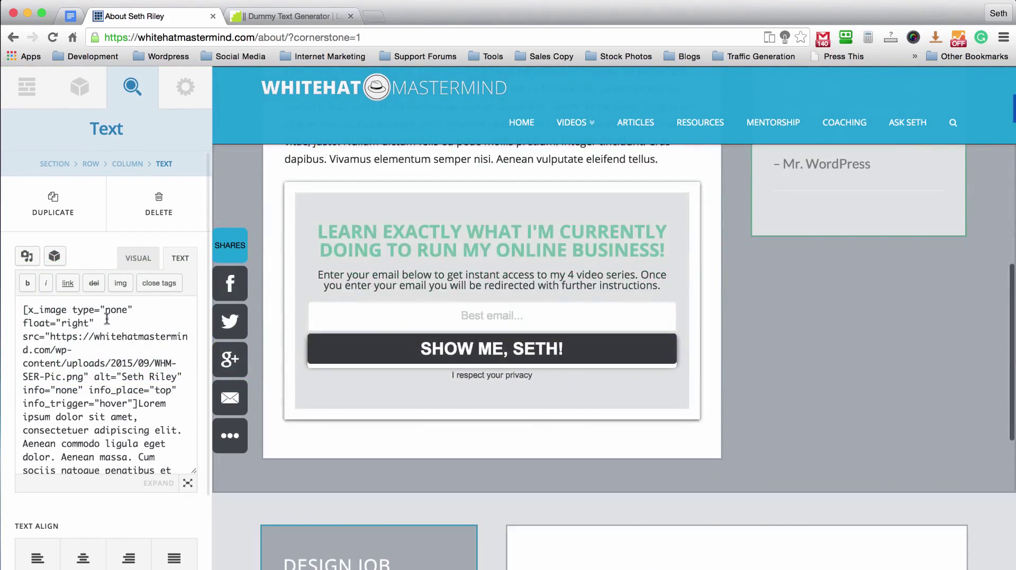
- Add the [optinform] shortcode below the About White Hat Mastermind text and end its last sentence with a period
scroll(107, 319, down, 5)
scroll(525, 328, down, 10)
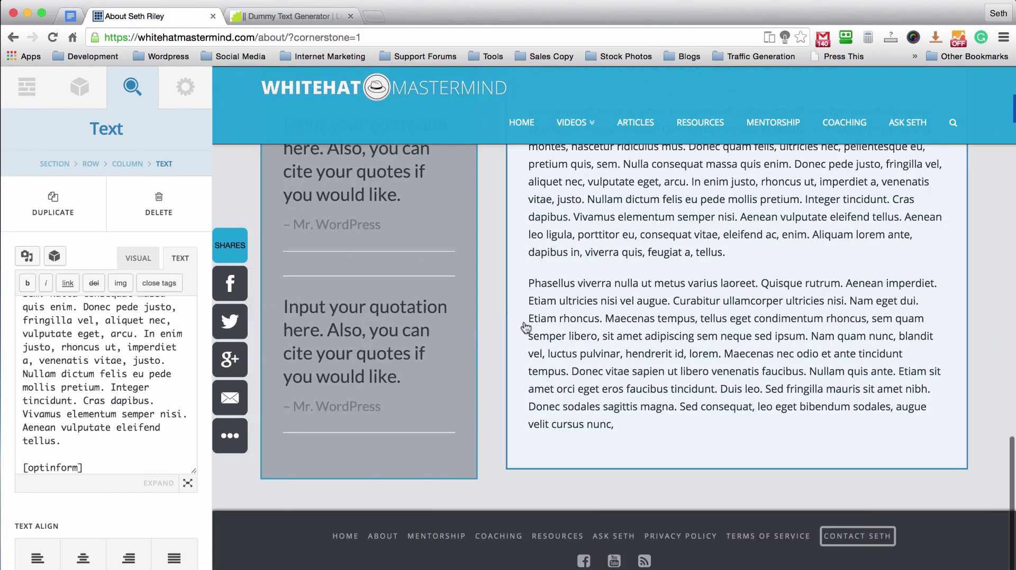
scroll(166, 342, down, 2)
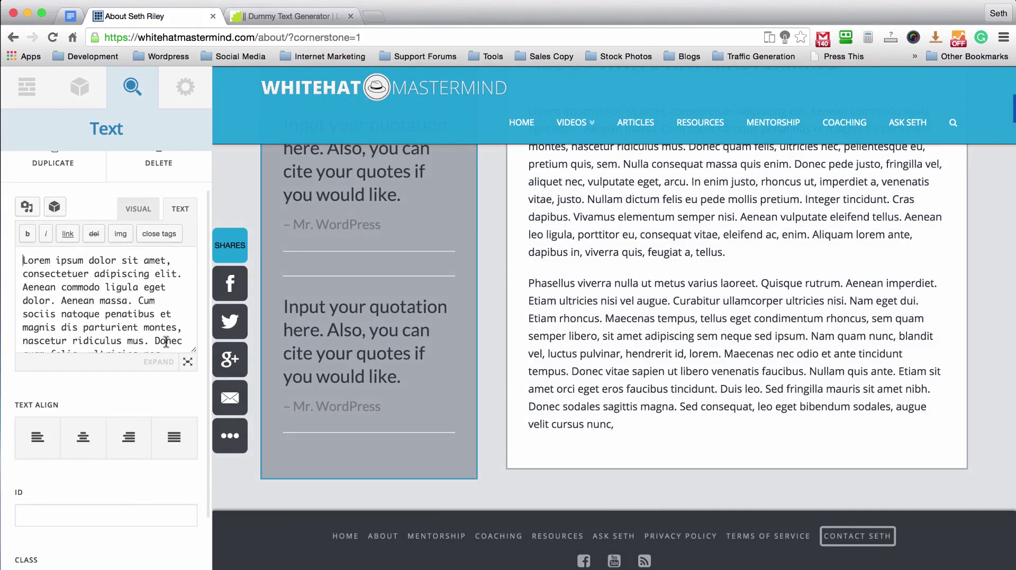
scroll(680, 337, up, 10)
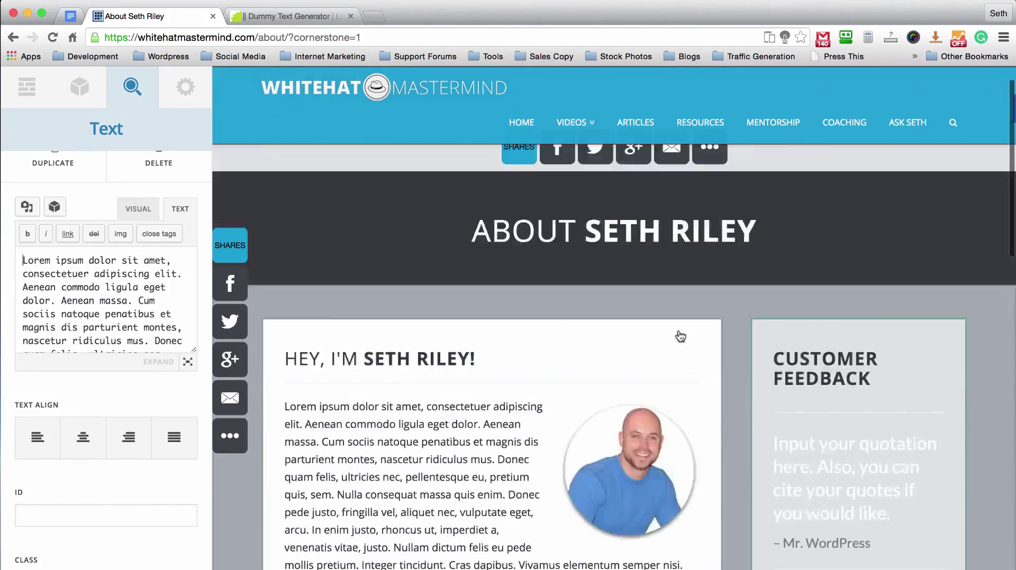
scroll(680, 336, down, 5)
scroll(680, 317, up, 10)
scroll(681, 272, down, 3)
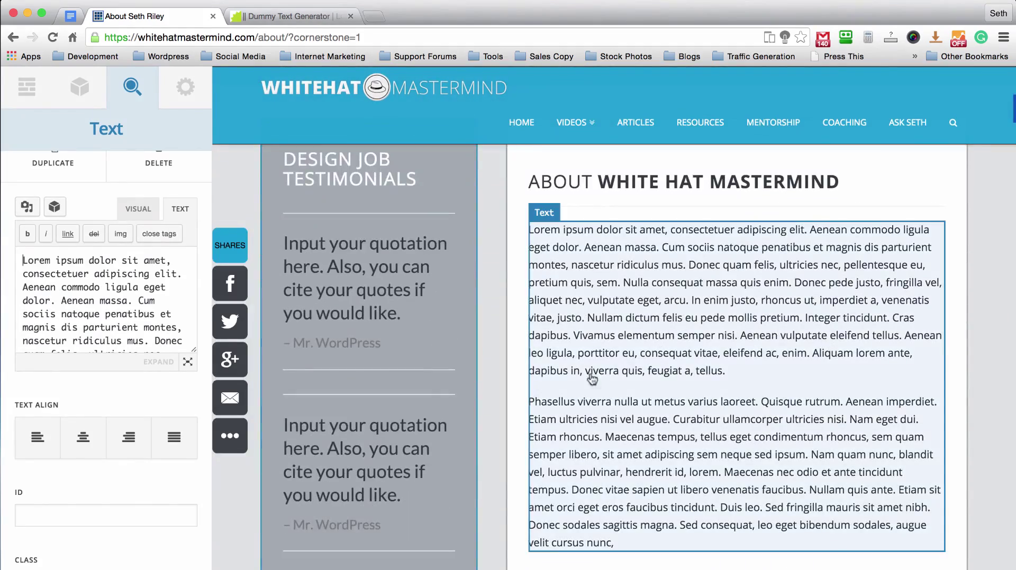
scroll(529, 265, down, 3)
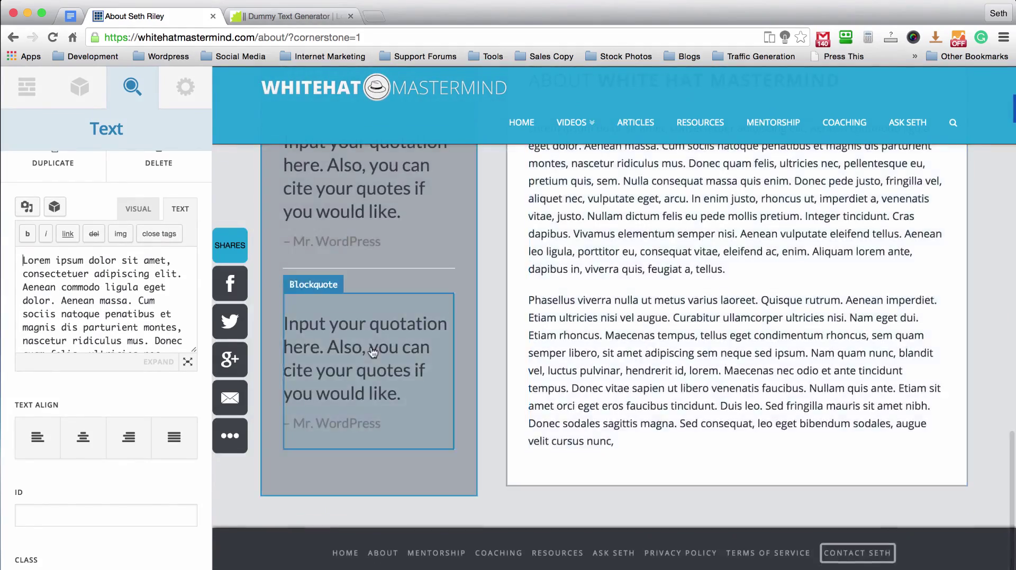
click(188, 364)
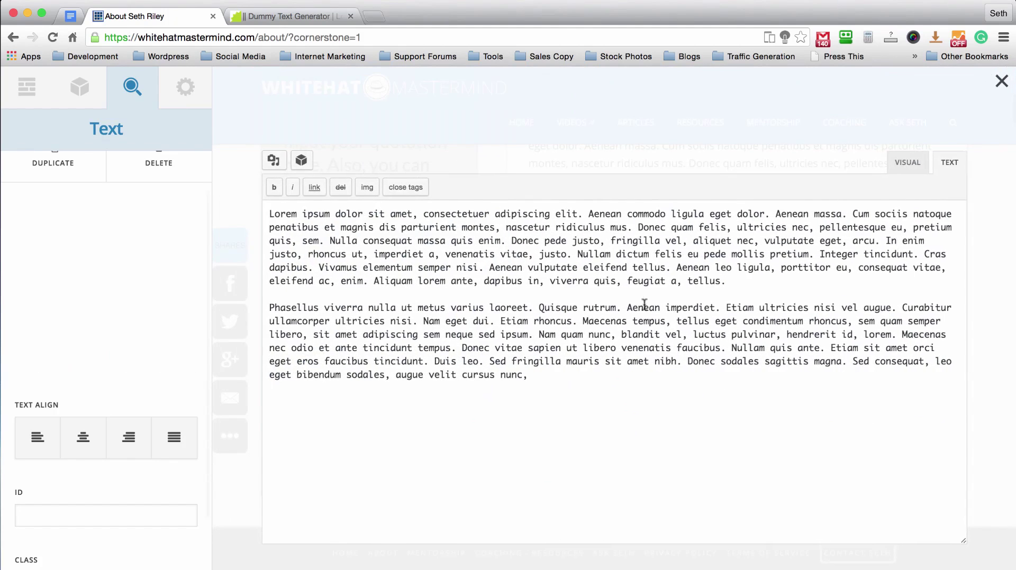
text([optinform])
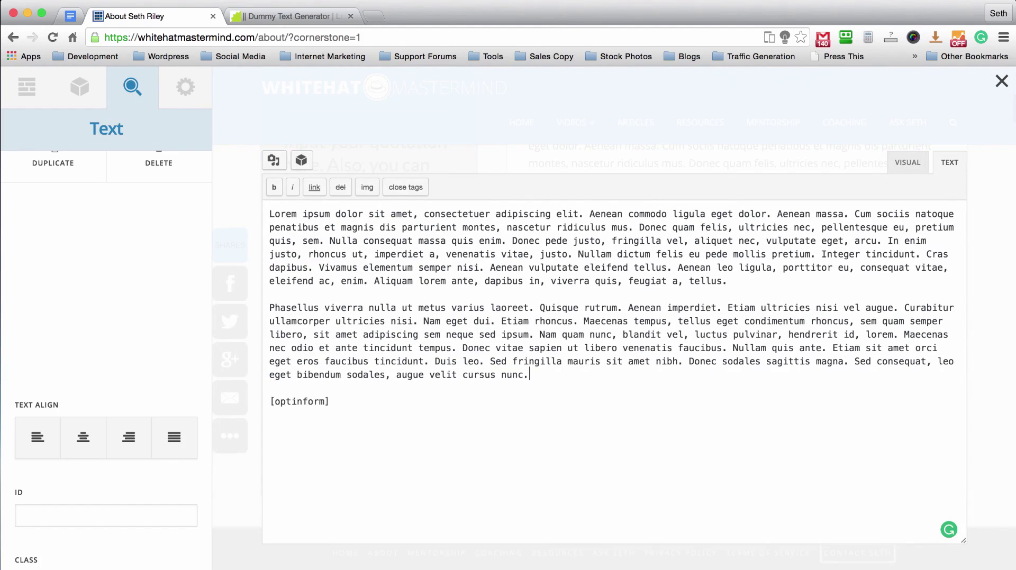
click(1002, 81)
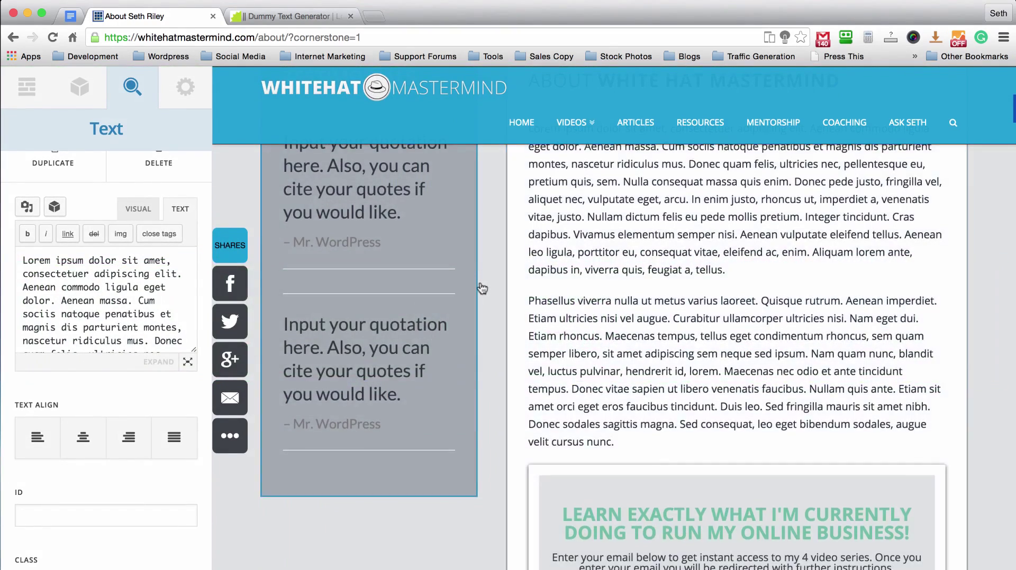
- Review the About page's headline, portrait section, testimonial sidebars and optin forms at full width with the editor panel hidden
scroll(480, 289, up, 10)
scroll(524, 328, up, 8)
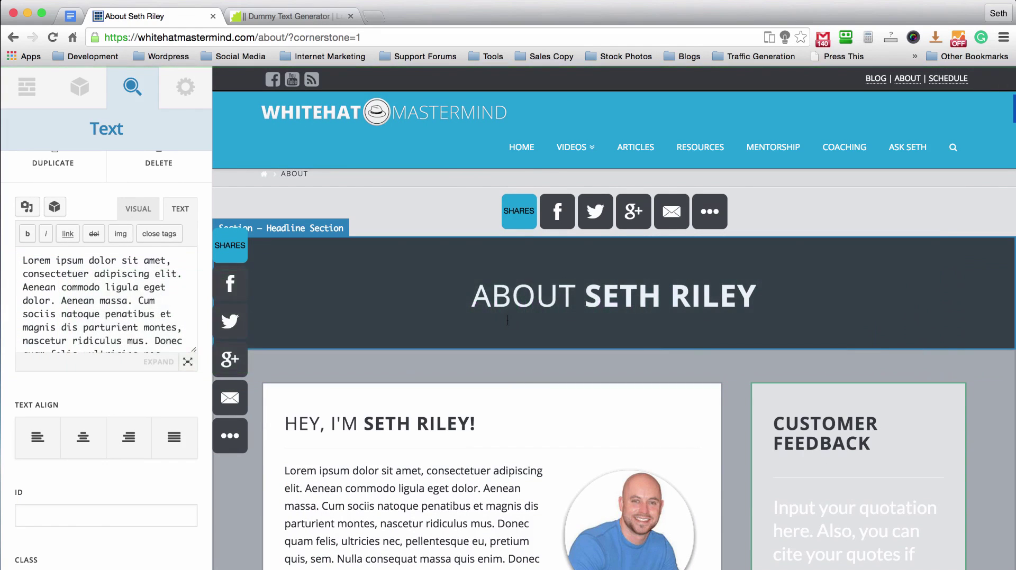
scroll(542, 176, down, 1)
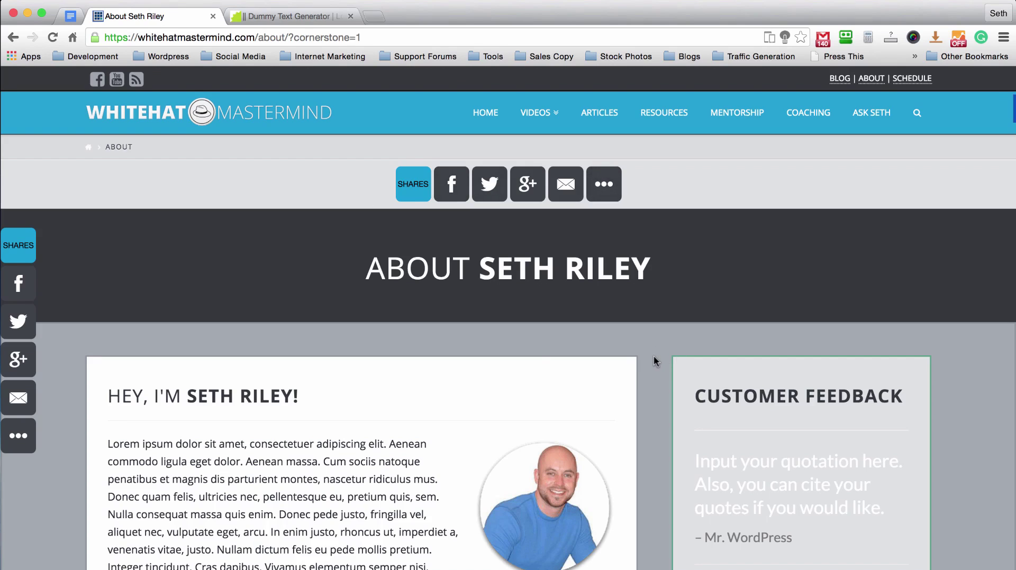
scroll(653, 356, down, 1)
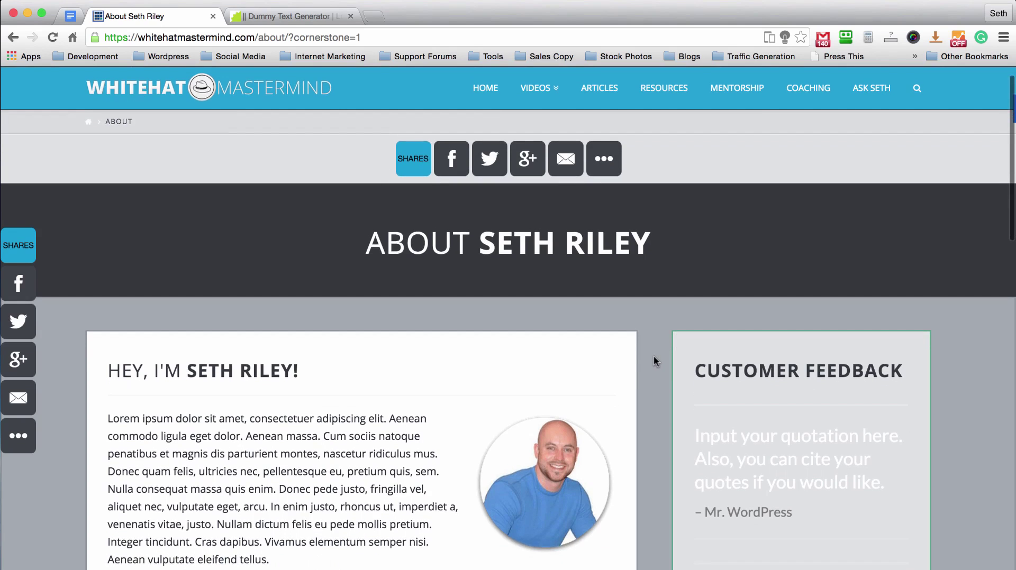
scroll(653, 355, up, 1)
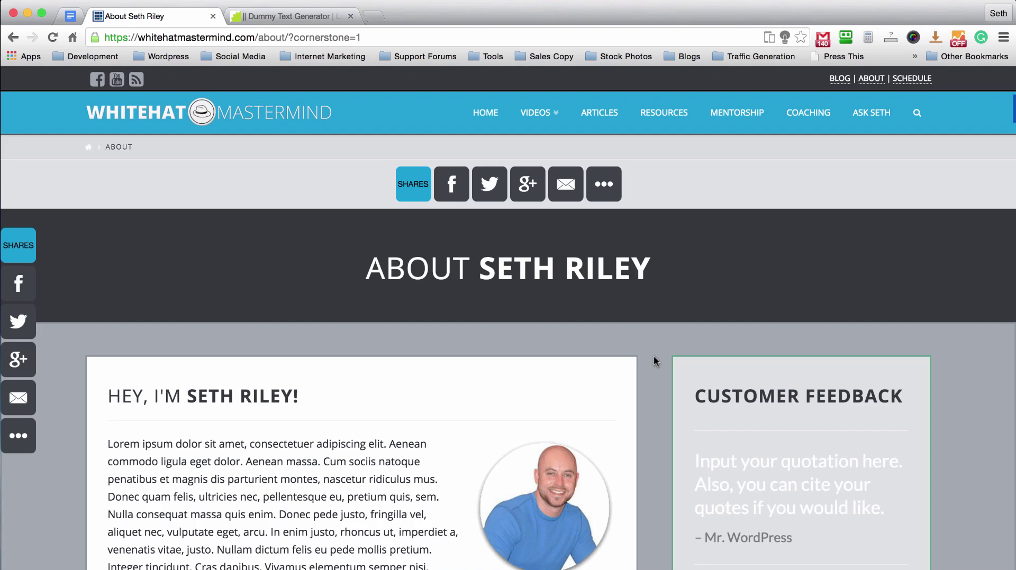
scroll(654, 361, down, 6)
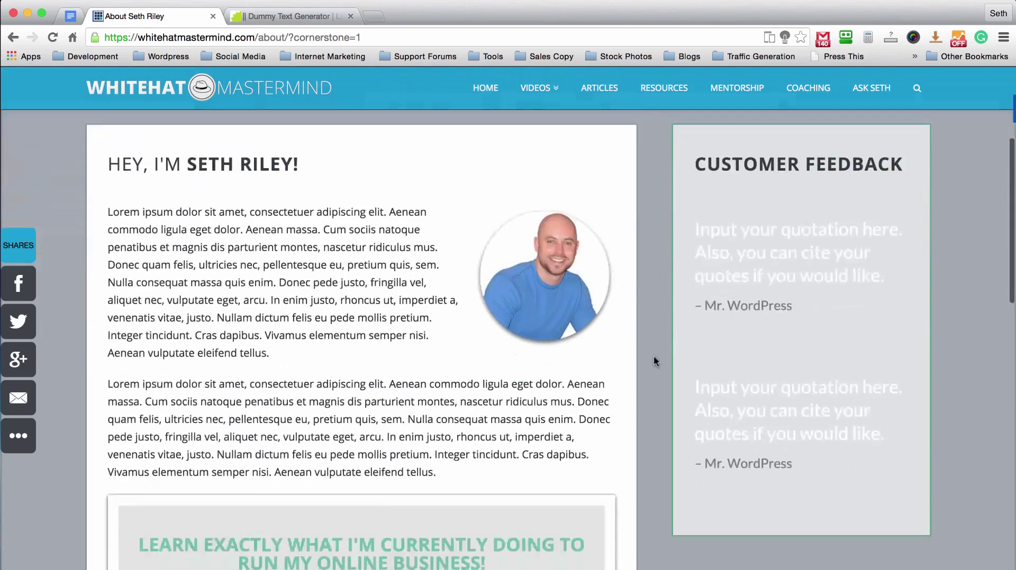
scroll(655, 361, up, 6)
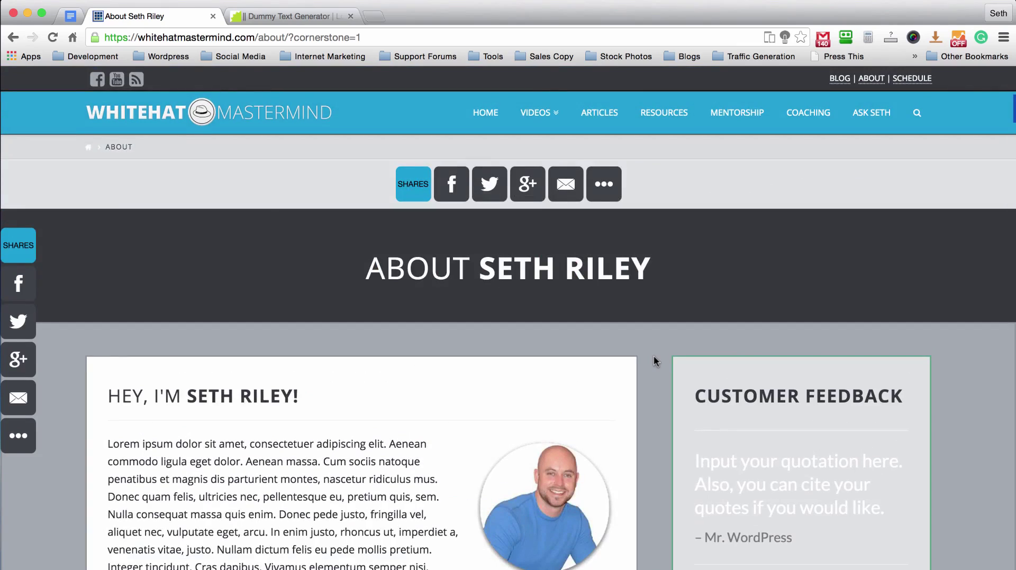
scroll(655, 361, down, 6)
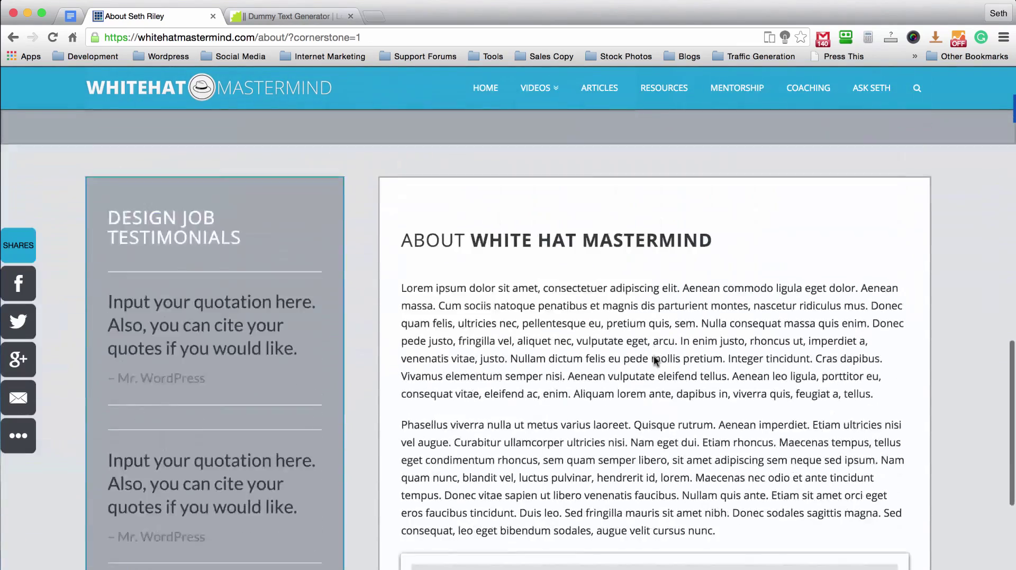
scroll(655, 361, down, 5)
scroll(655, 361, up, 1)
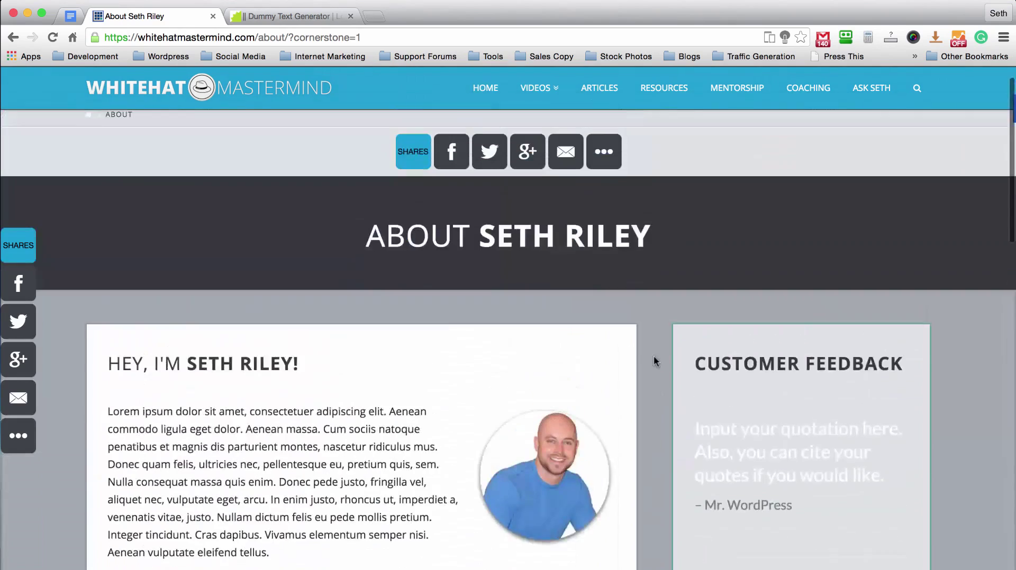
scroll(655, 361, up, 1)
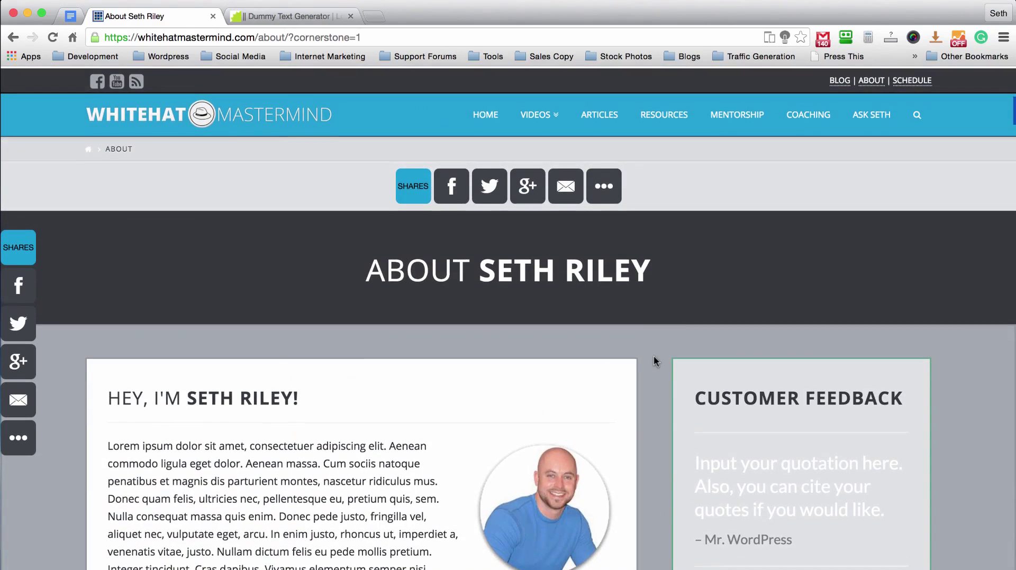
scroll(653, 364, down, 6)
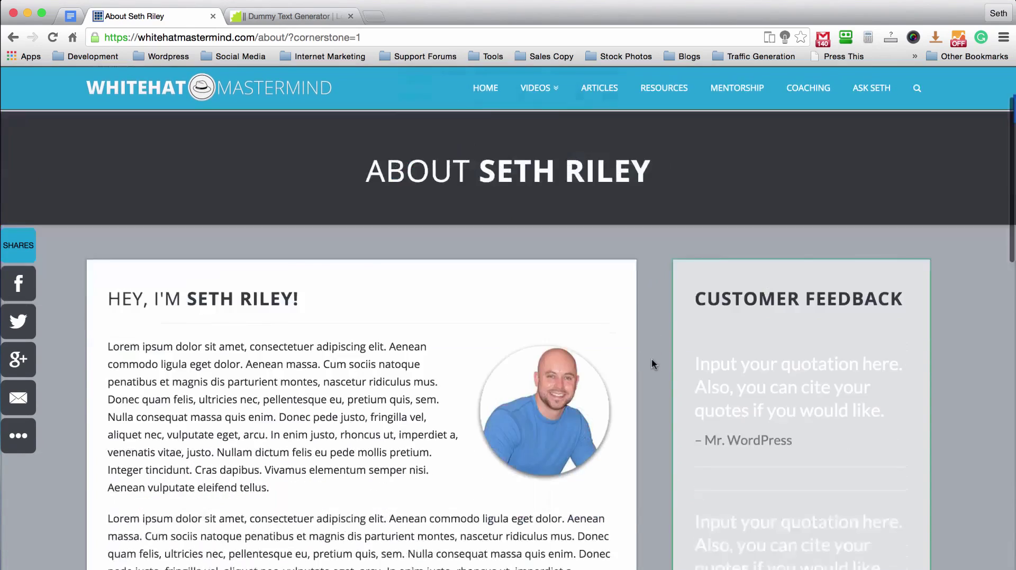
scroll(653, 364, up, 6)
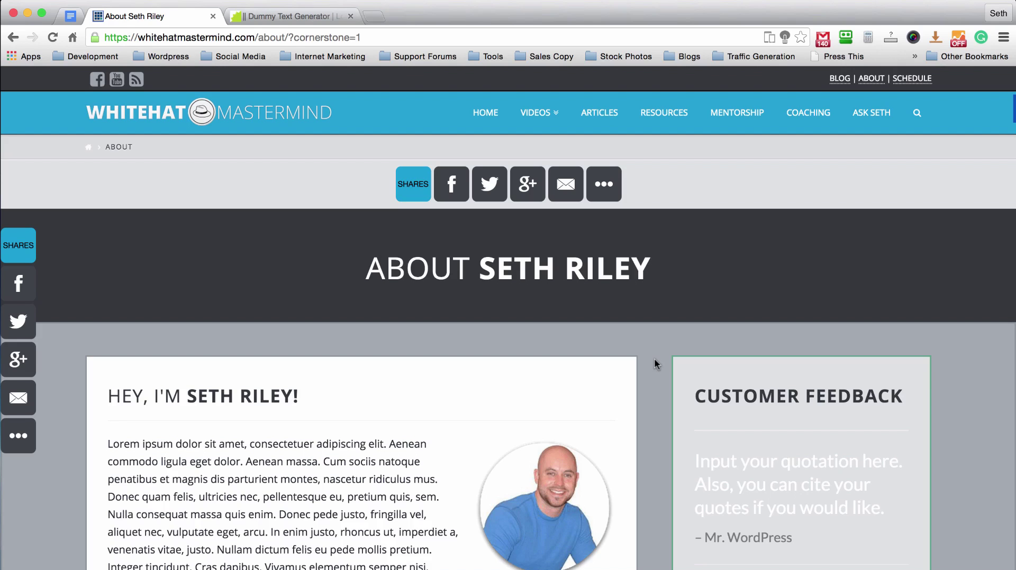
scroll(655, 364, down, 9)
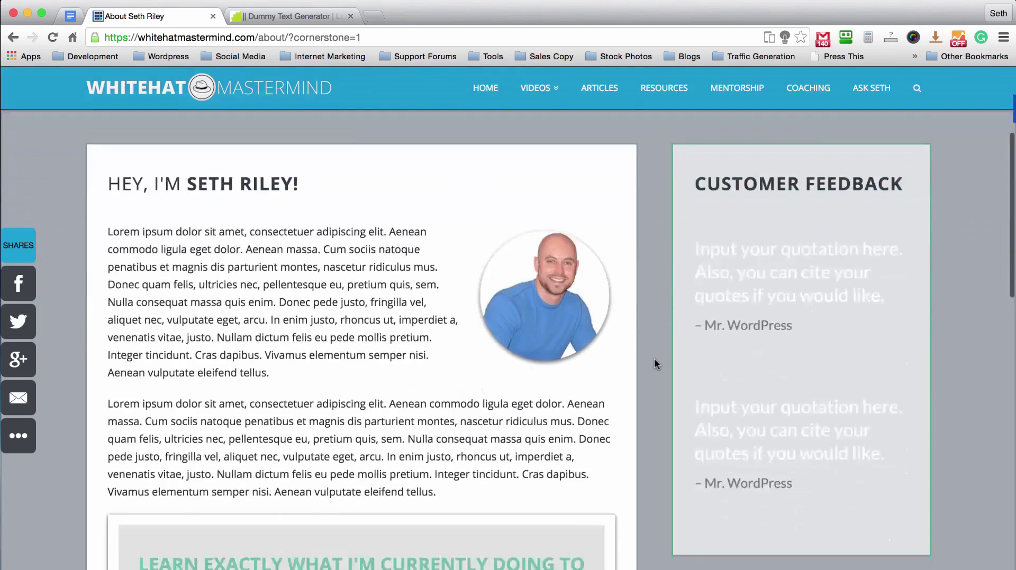
scroll(655, 364, up, 3)
scroll(655, 364, up, 5)
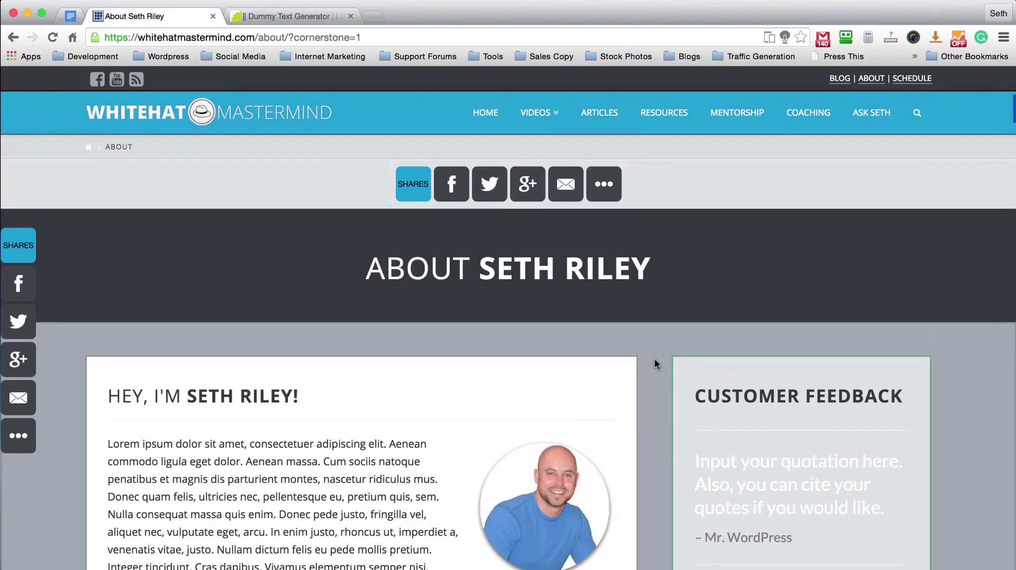